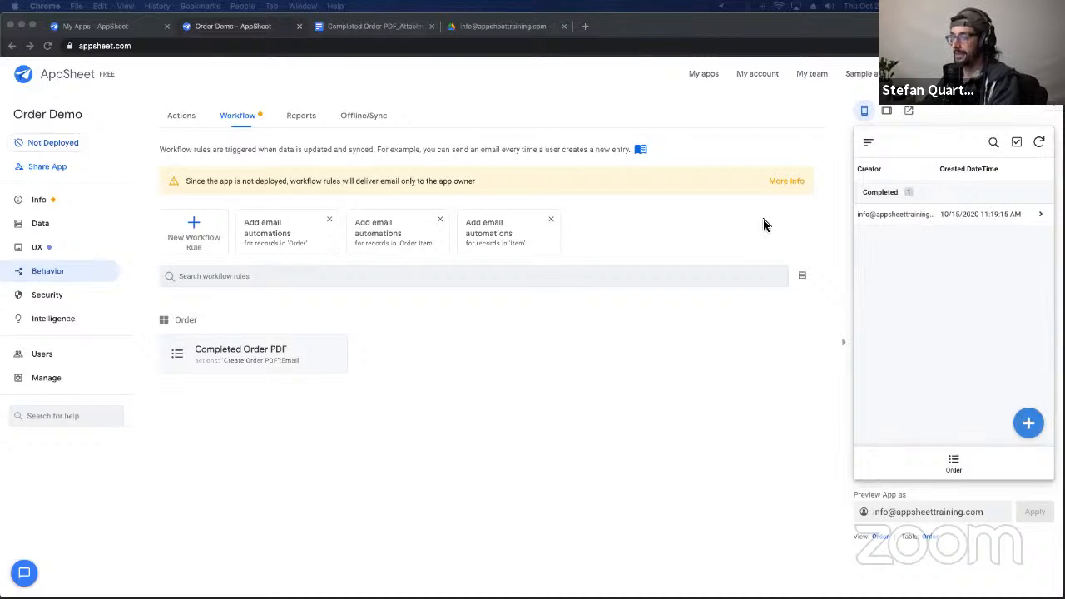
# Step: Show the completed order's detail in the preview, with its related items Apple, Orange and Tesla
pyautogui.click(896, 219)
pyautogui.click(896, 219)
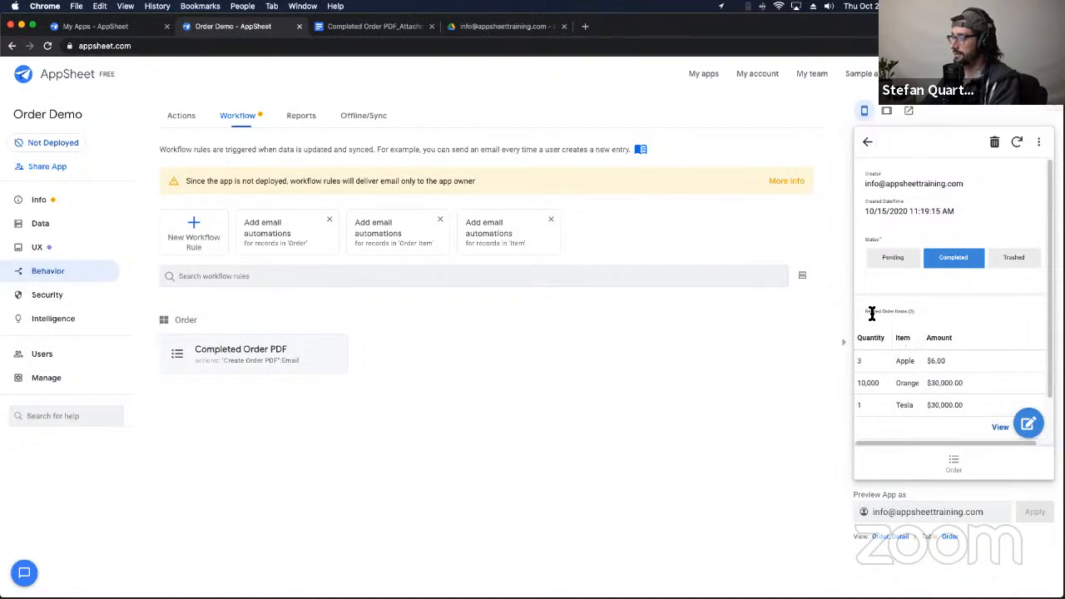
pyautogui.moveTo(861, 310); pyautogui.dragTo(926, 310)
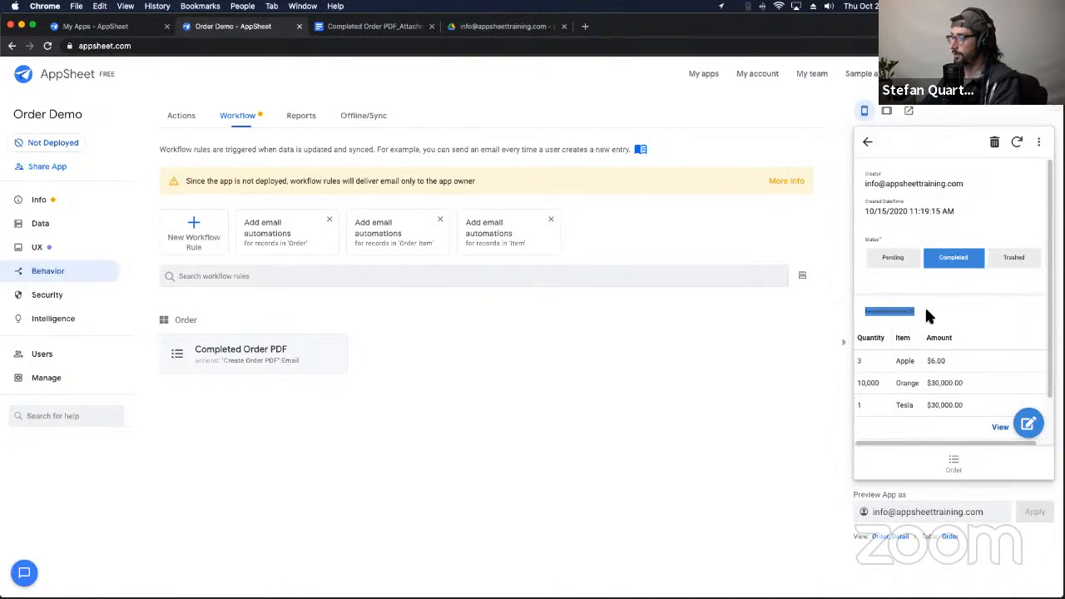
pyautogui.click(778, 315)
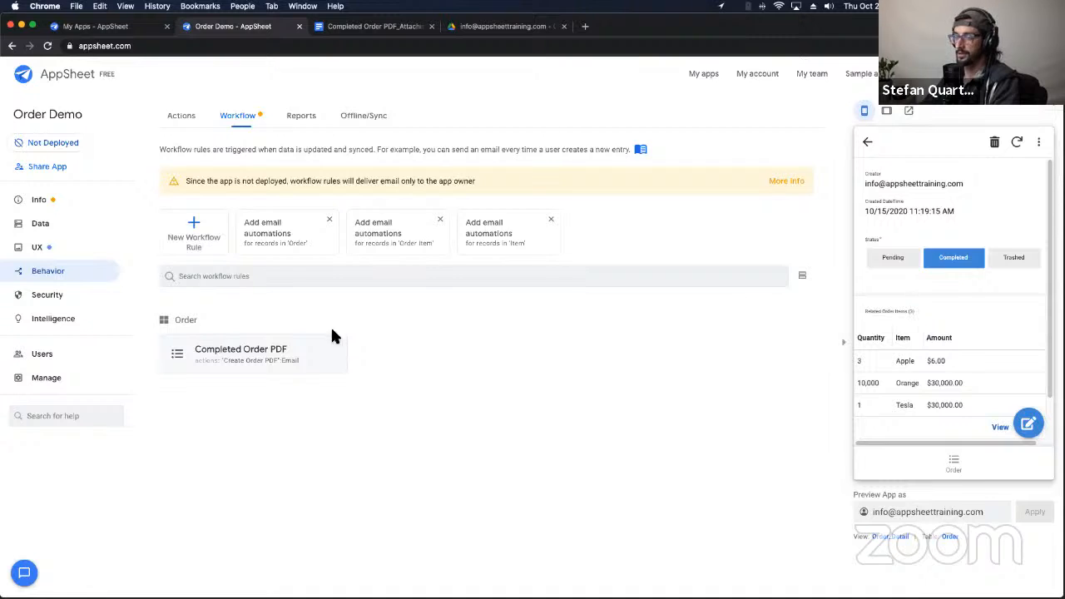
# Step: Bring up the Info spec graph of the app's tables and views
pyautogui.click(72, 230)
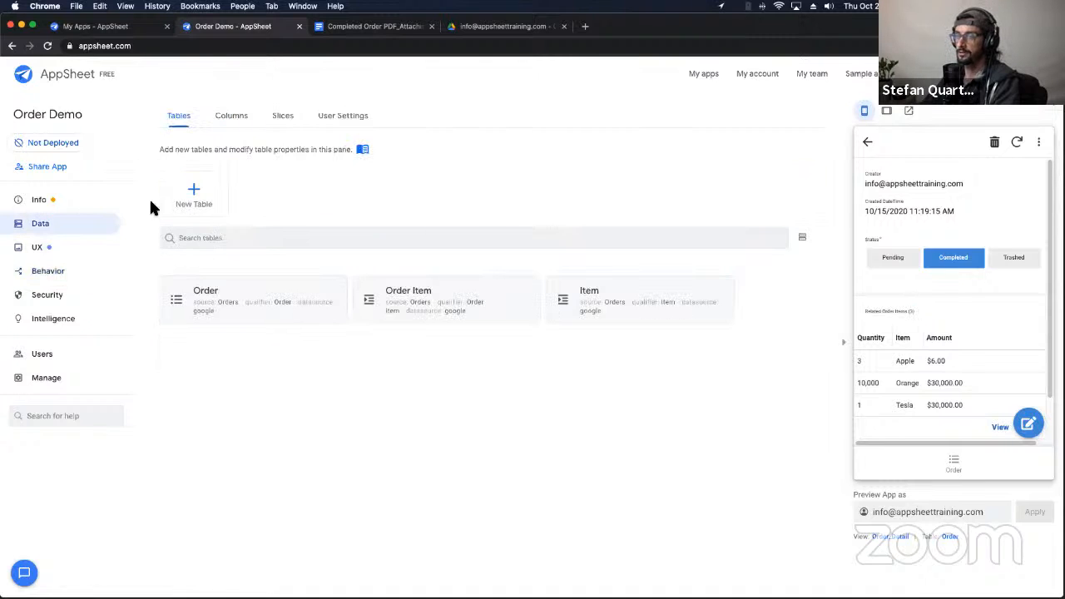
pyautogui.click(82, 205)
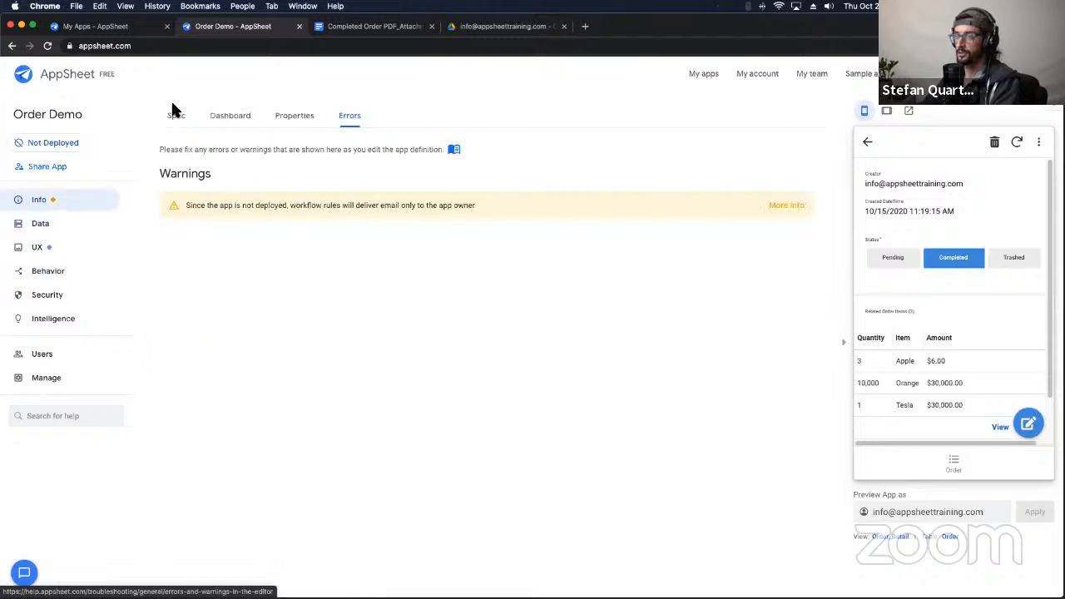
pyautogui.click(177, 119)
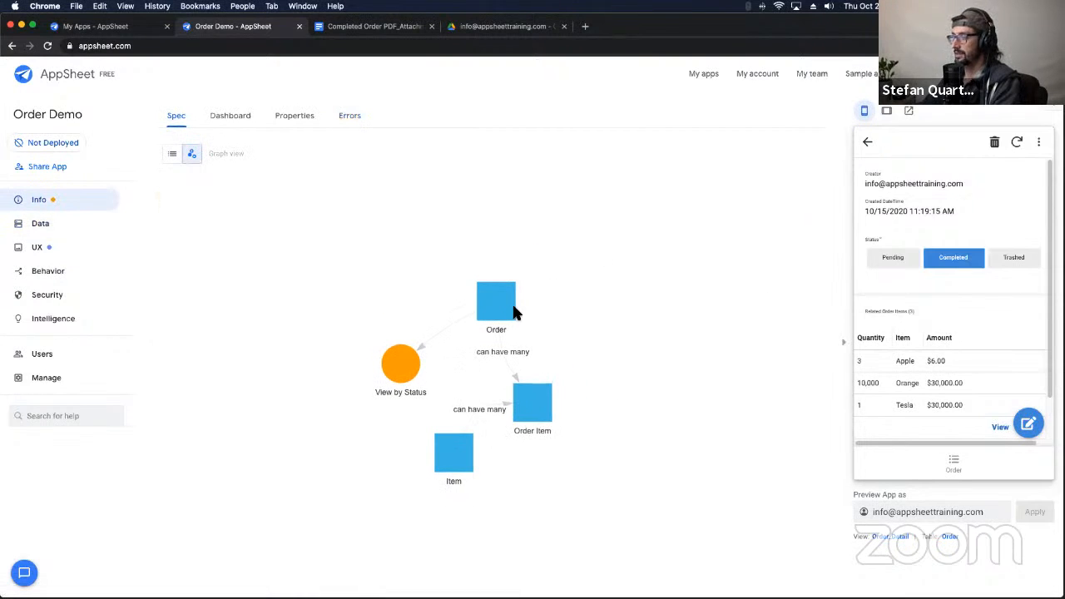
# Step: Rearrange the Order, Order Item, Item and View by Status nodes so their links read clearly
pyautogui.moveTo(514, 308); pyautogui.dragTo(480, 254)
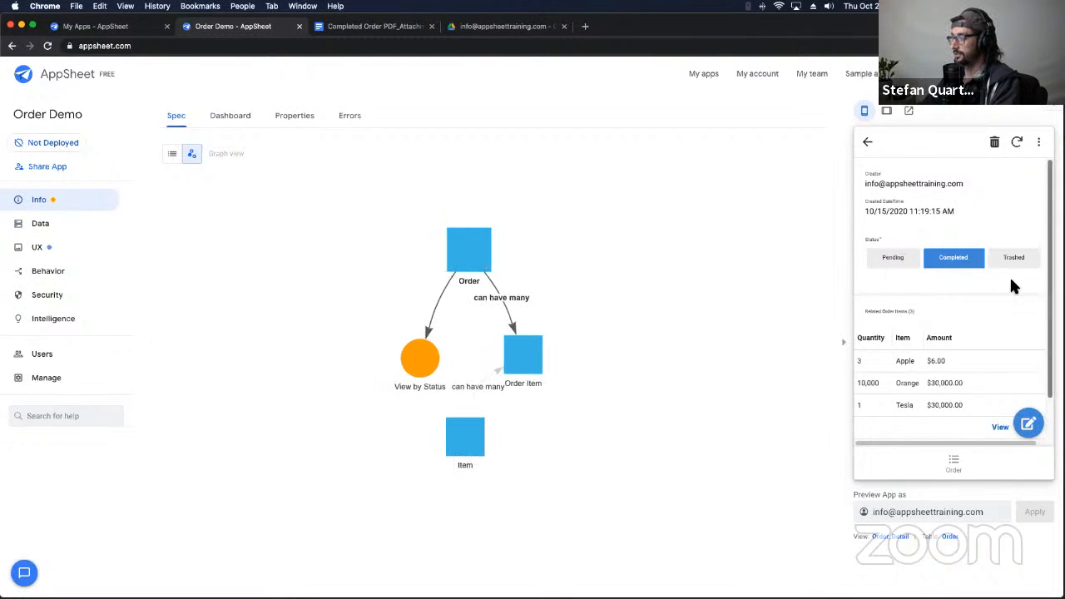
pyautogui.moveTo(862, 172)
pyautogui.mouseDown()
pyautogui.moveTo(944, 223)
pyautogui.moveTo(943, 197)
pyautogui.moveTo(881, 175)
pyautogui.mouseUp()
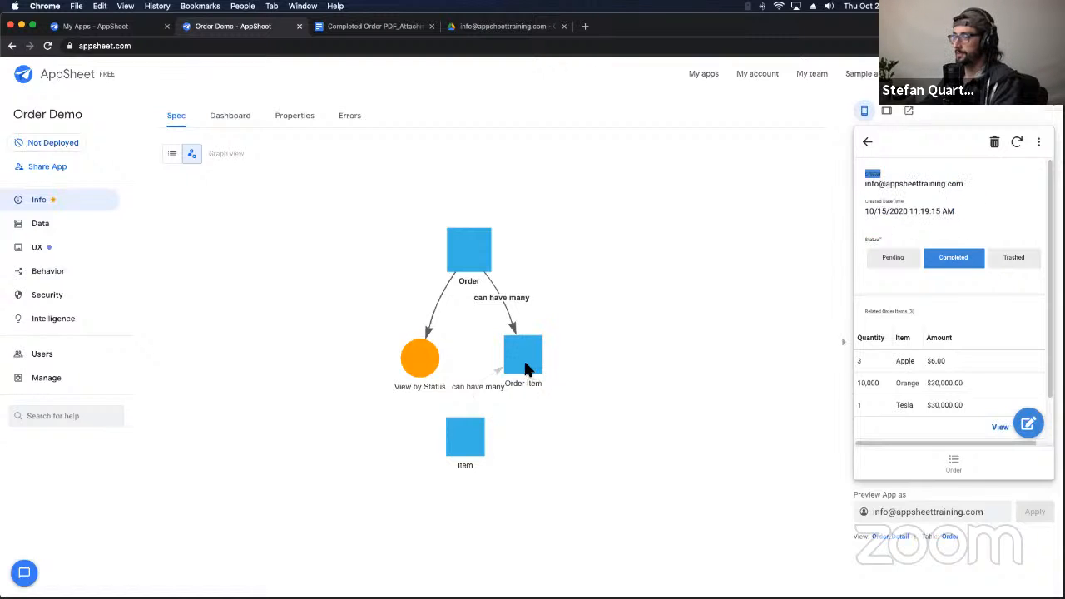
pyautogui.moveTo(525, 363); pyautogui.dragTo(571, 363)
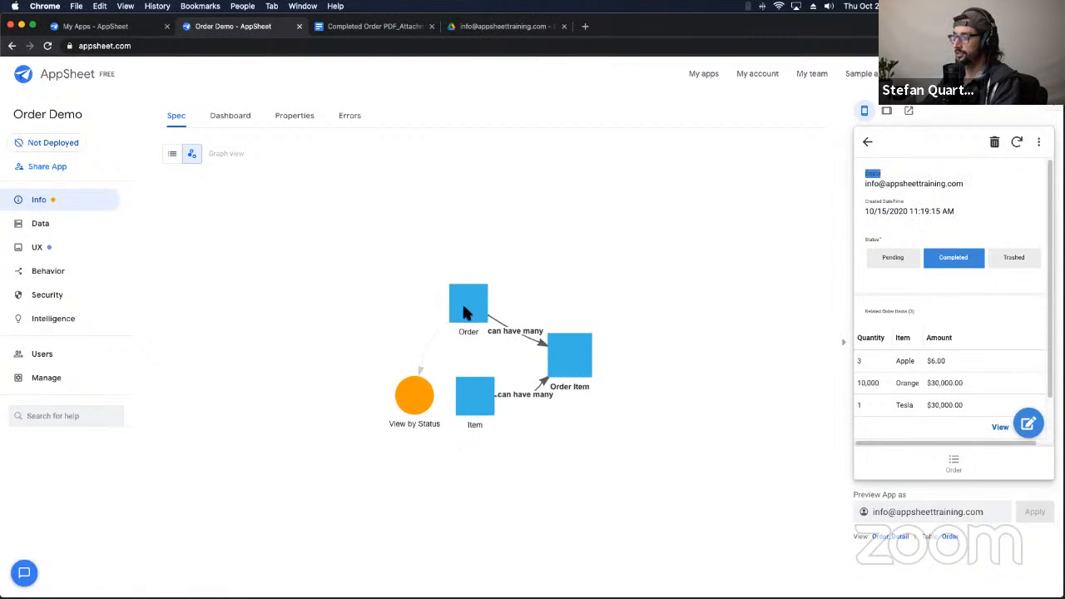
pyautogui.moveTo(466, 312); pyautogui.dragTo(472, 251)
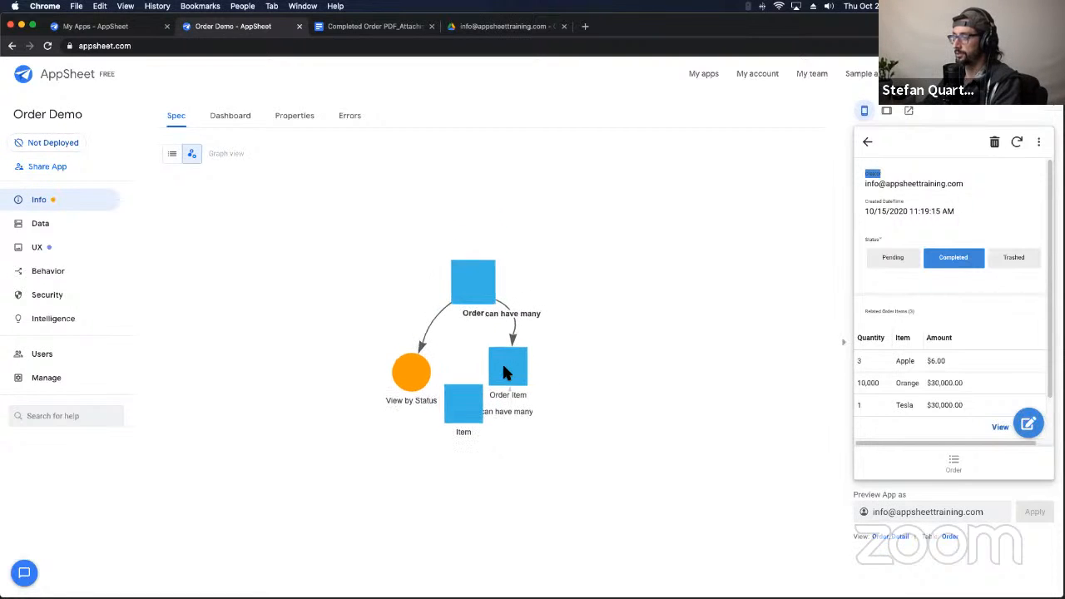
pyautogui.moveTo(506, 373); pyautogui.dragTo(533, 360)
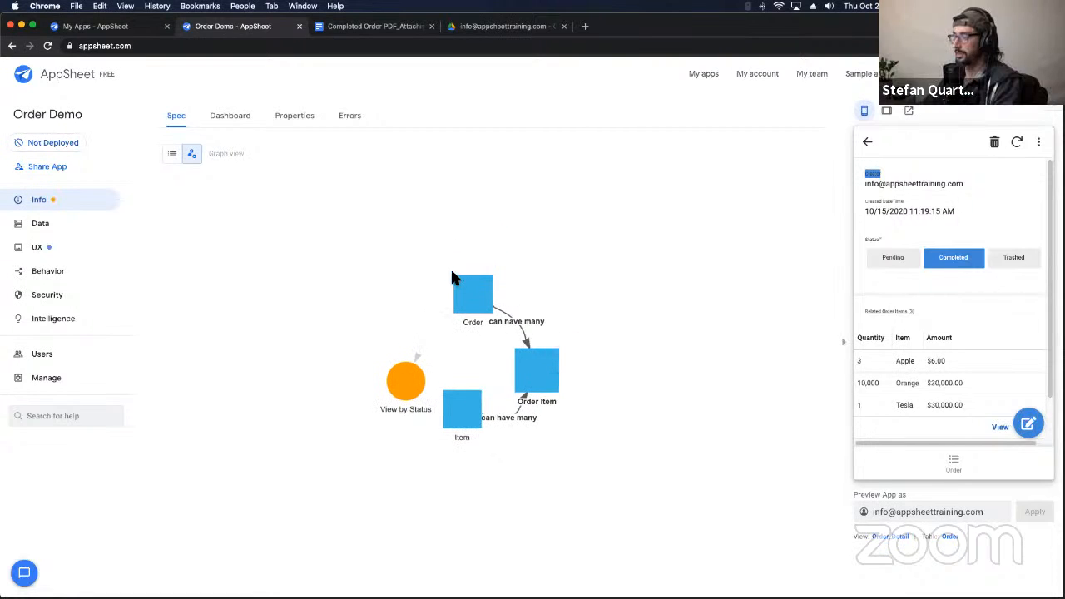
pyautogui.moveTo(865, 312); pyautogui.dragTo(907, 311)
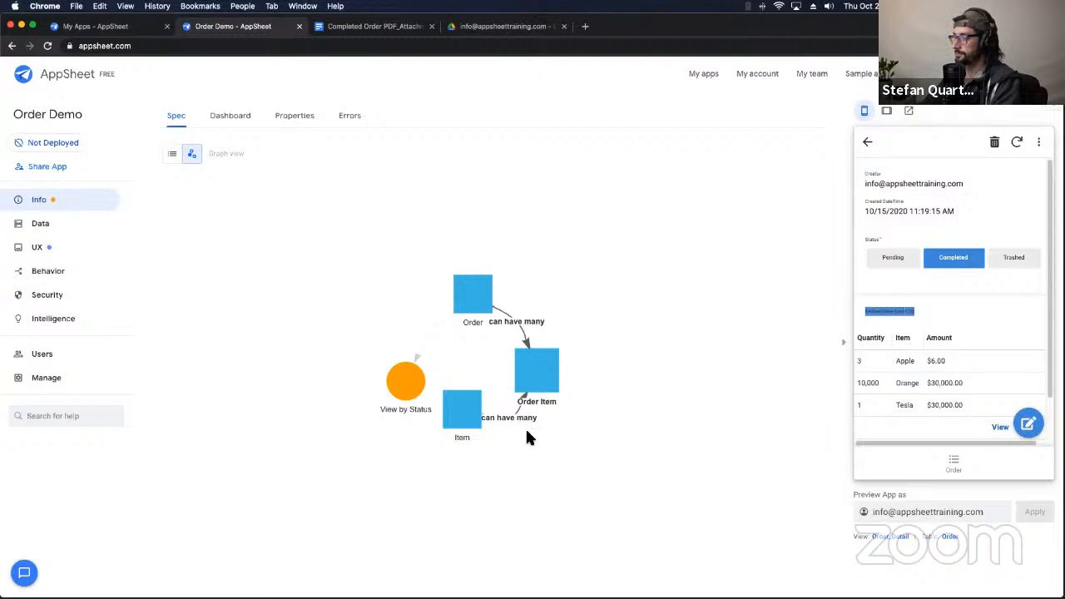
pyautogui.moveTo(447, 404); pyautogui.dragTo(384, 353)
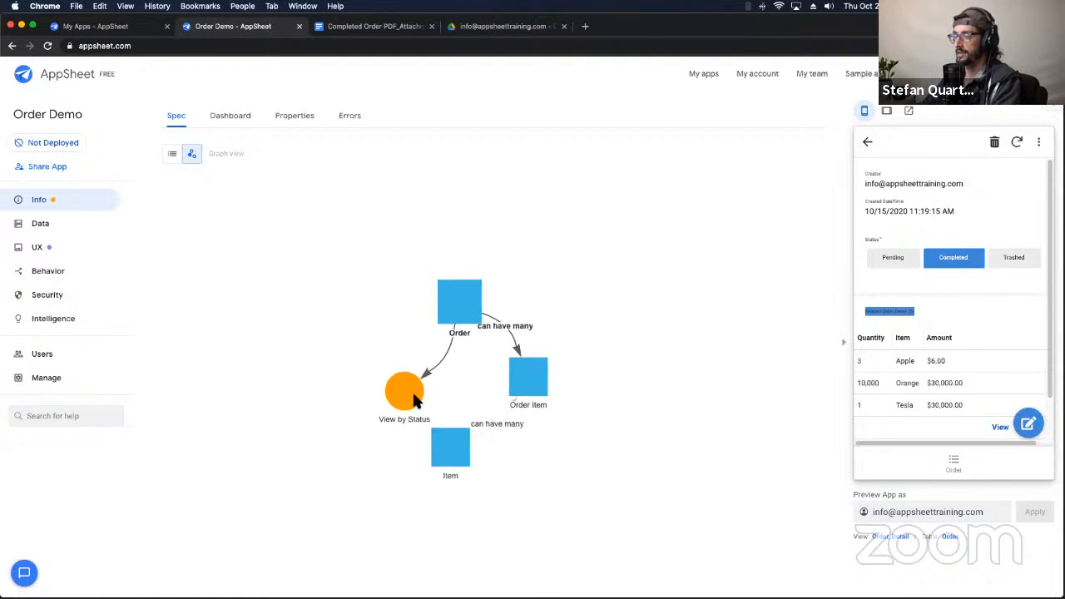
pyautogui.moveTo(403, 399); pyautogui.dragTo(321, 226)
pyautogui.moveTo(455, 433); pyautogui.dragTo(371, 391)
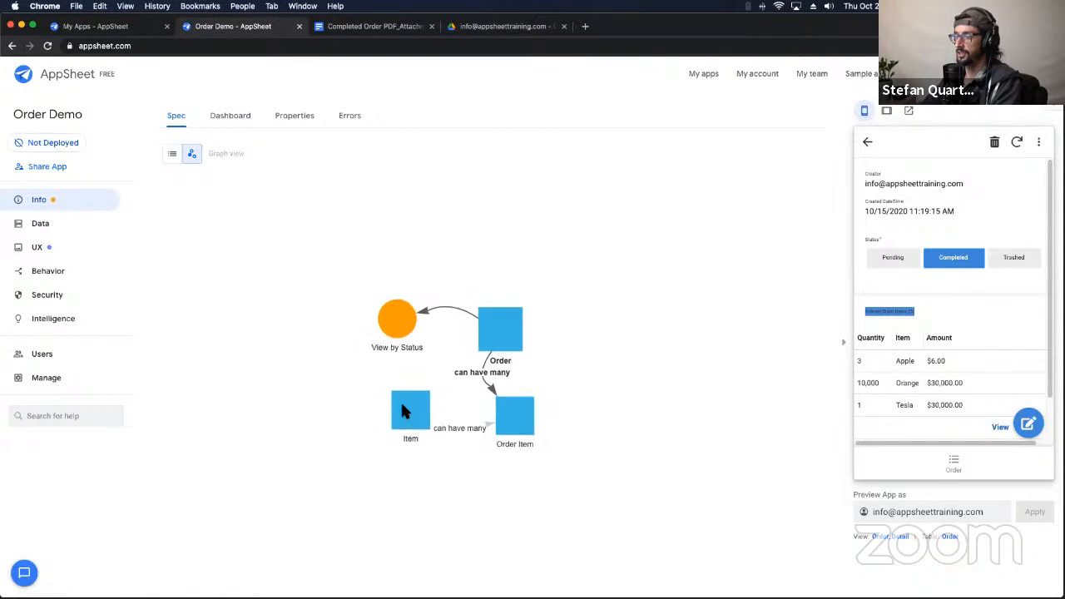
pyautogui.moveTo(517, 327); pyautogui.dragTo(474, 352)
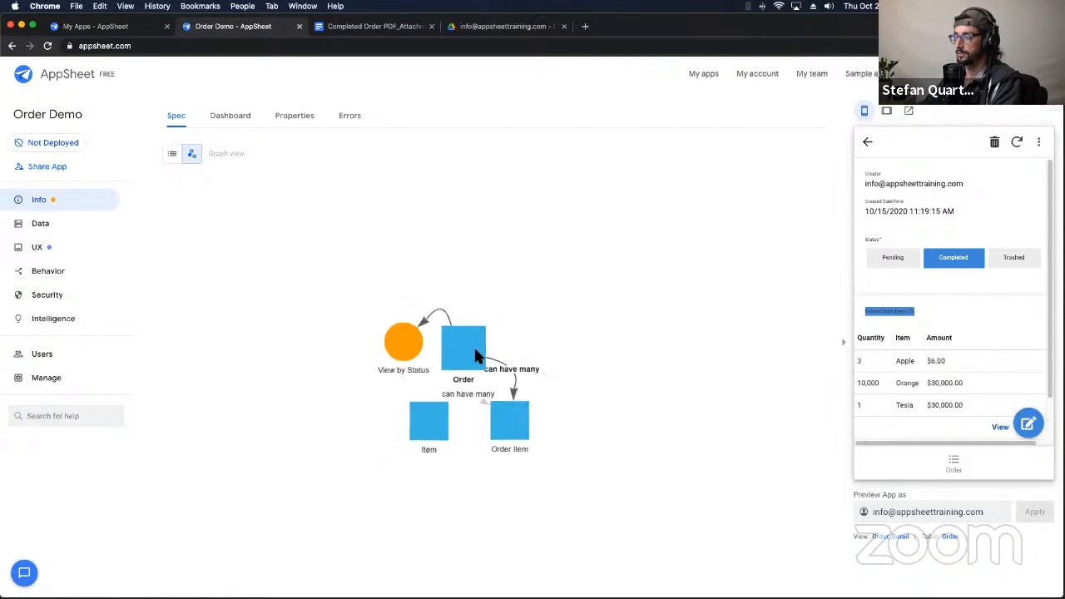
pyautogui.moveTo(504, 423); pyautogui.dragTo(543, 445)
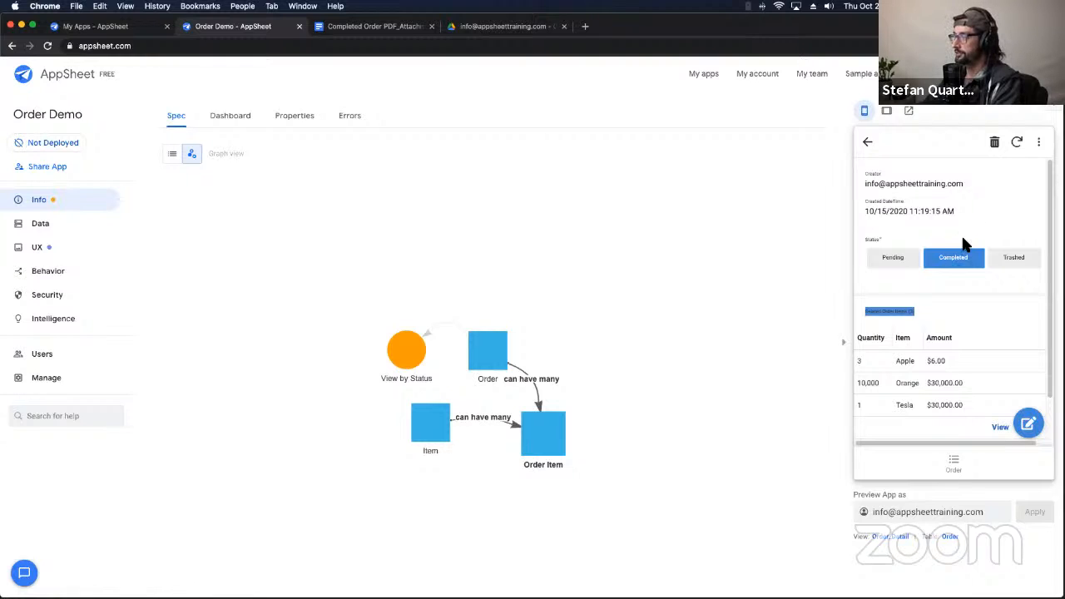
# Step: Start a new Order Item for the existing order and list the Apple, Orange and Tesla choices
pyautogui.scroll(-1, 961, 234)
pyautogui.scroll(1, 961, 234)
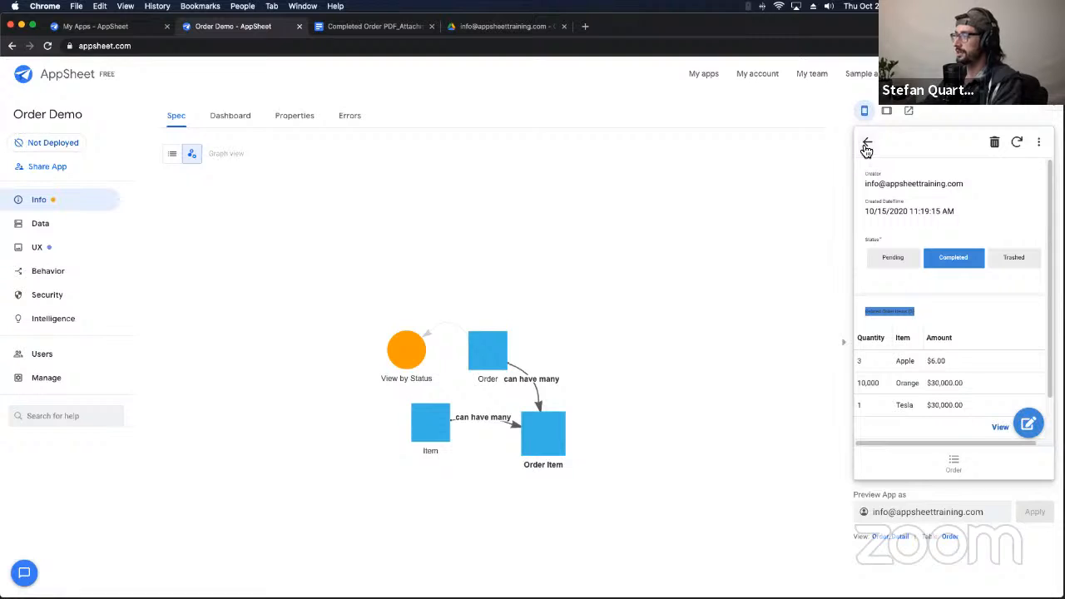
pyautogui.scroll(-1, 938, 335)
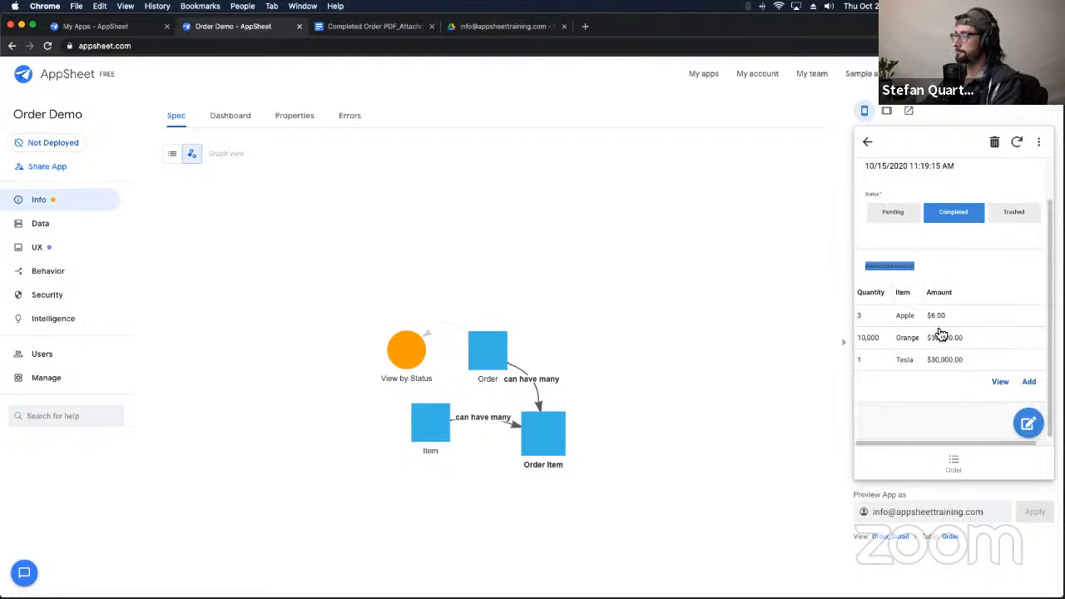
pyautogui.click(898, 268)
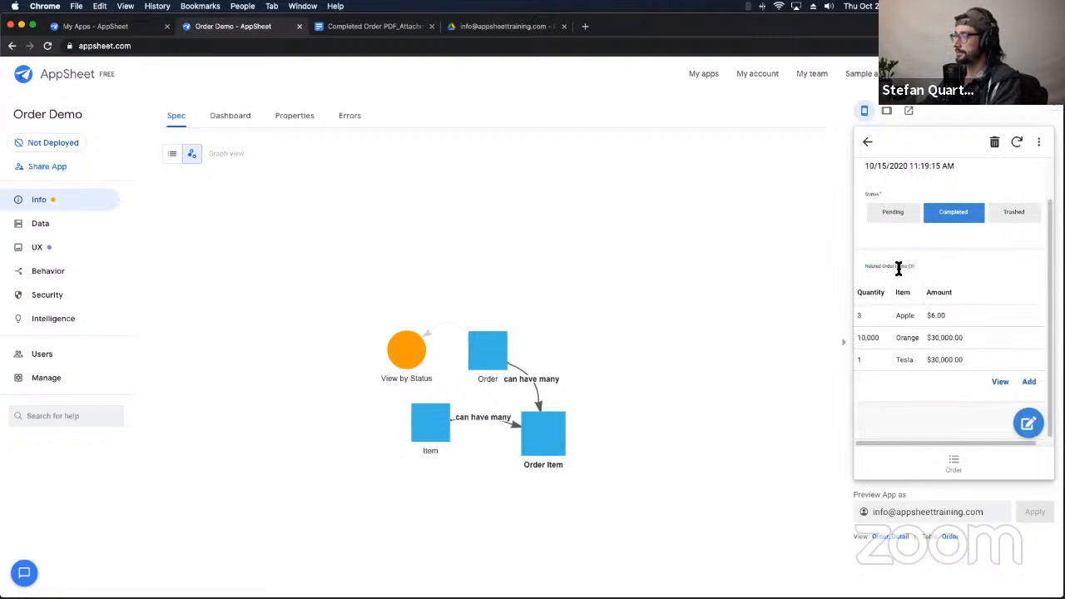
pyautogui.click(1032, 384)
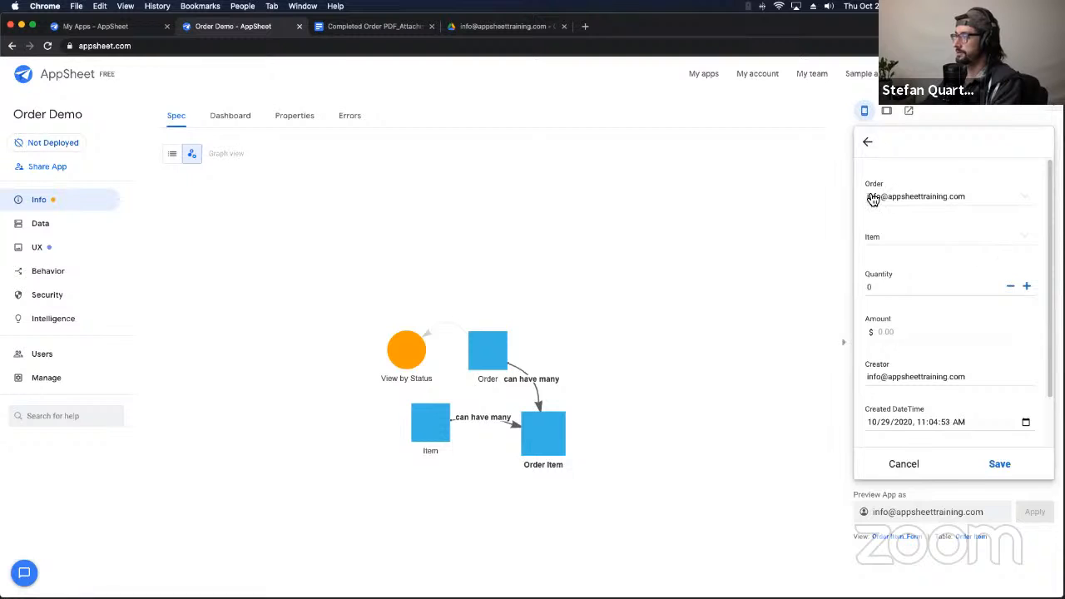
pyautogui.click(1021, 198)
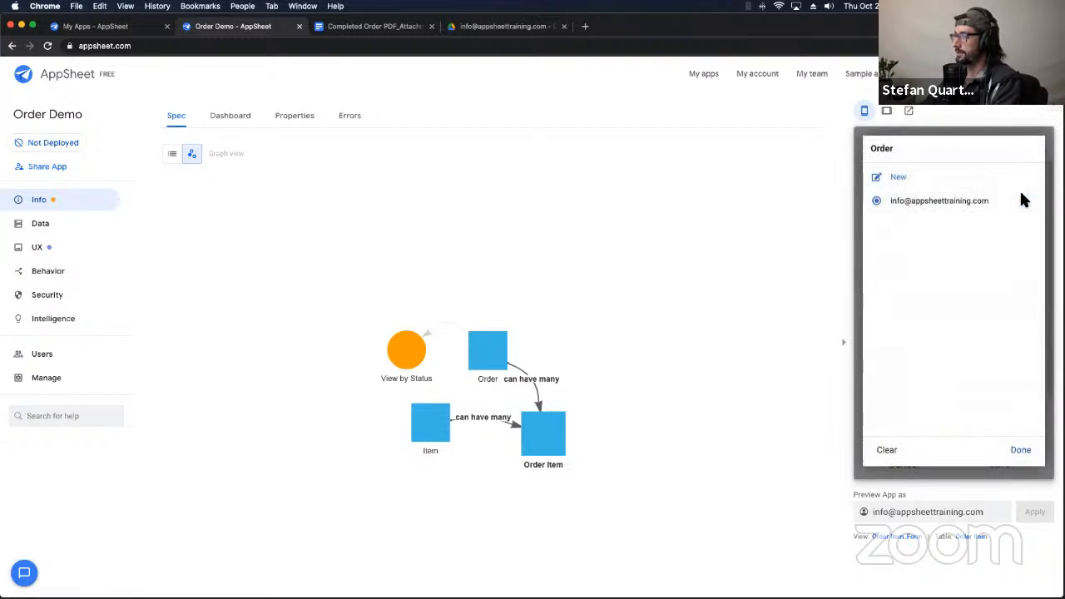
pyautogui.click(1023, 451)
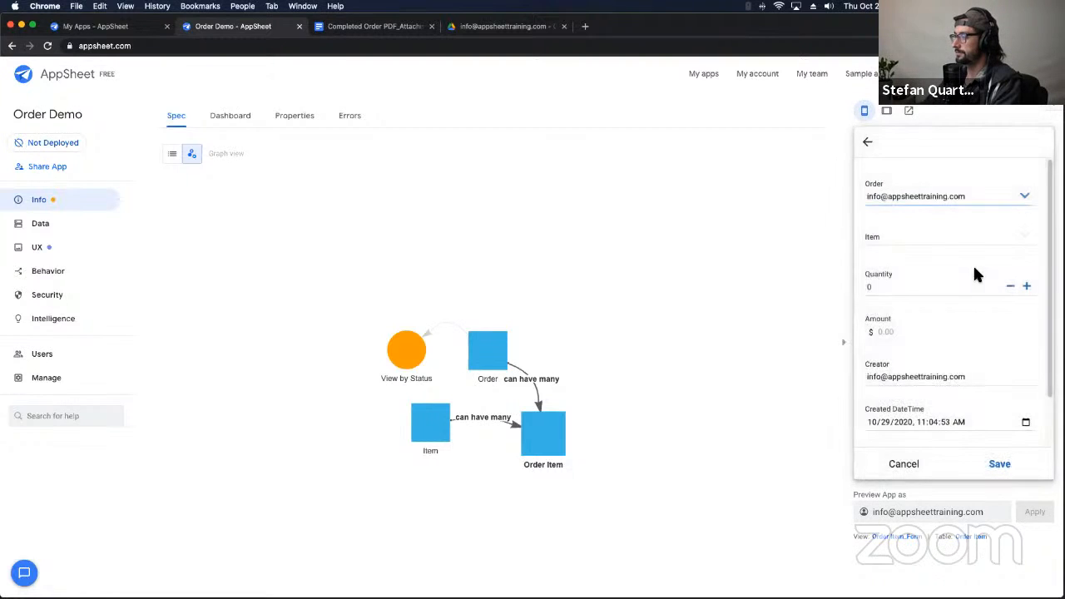
pyautogui.click(1013, 240)
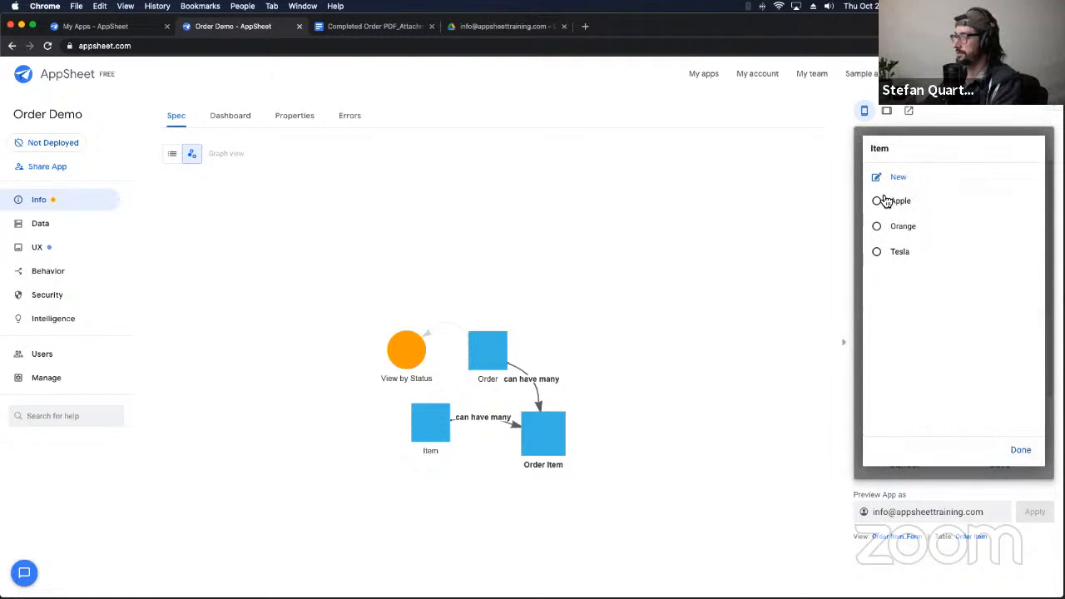
pyautogui.click(55, 223)
# Step: Expand the Order Item table's column definitions, highlighting the Order ID and Item ID columns
pyautogui.click(233, 115)
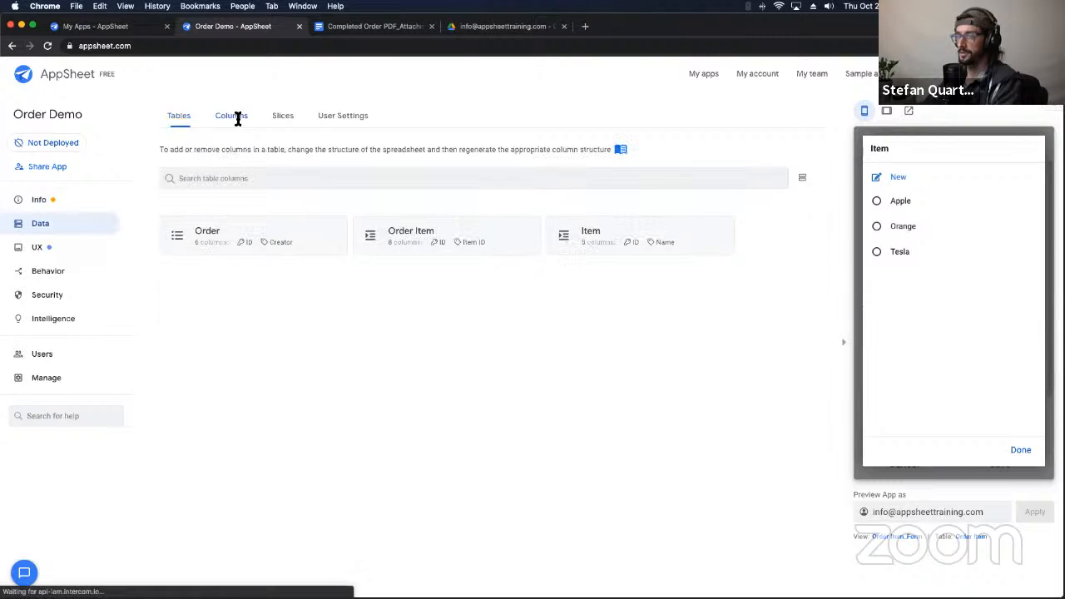
pyautogui.click(502, 232)
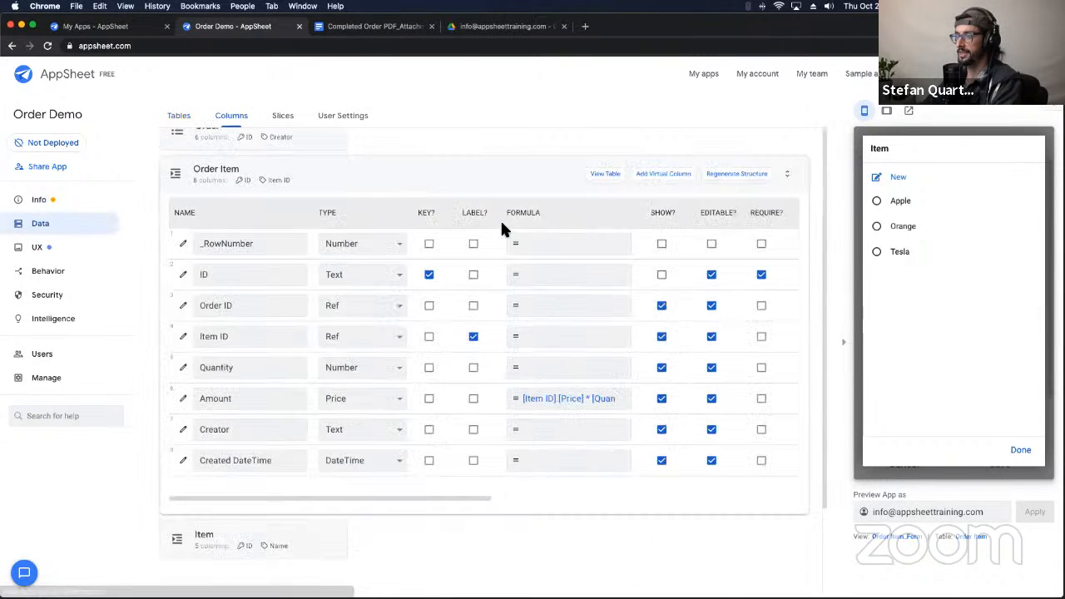
pyautogui.moveTo(239, 306); pyautogui.dragTo(207, 304)
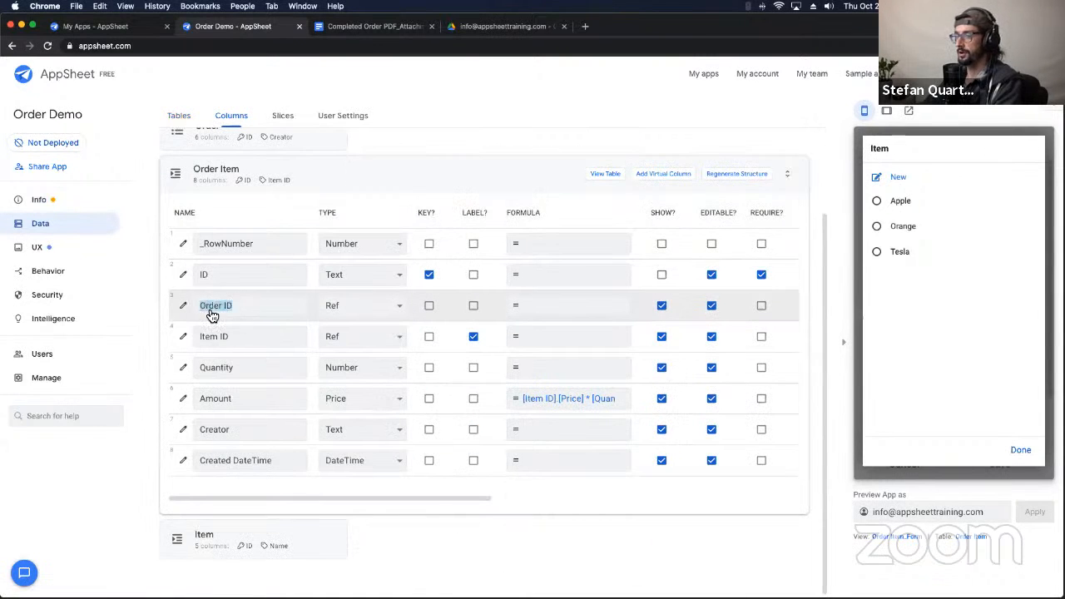
pyautogui.moveTo(240, 337); pyautogui.dragTo(200, 337)
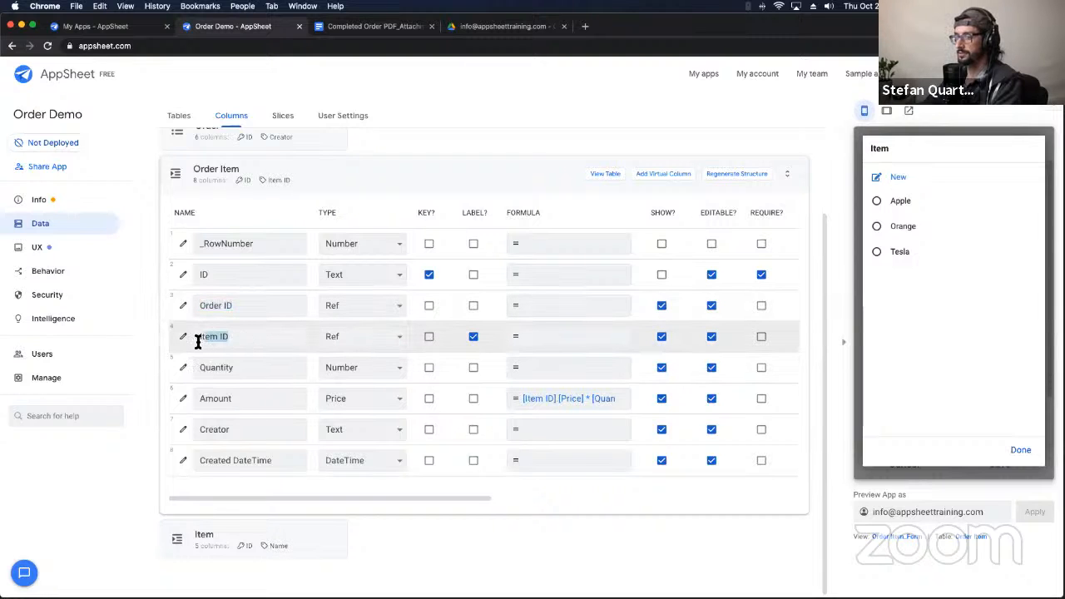
# Step: Inspect the Order ID and Item ID Ref columns, confirming Item ID references the Item table
pyautogui.click(183, 306)
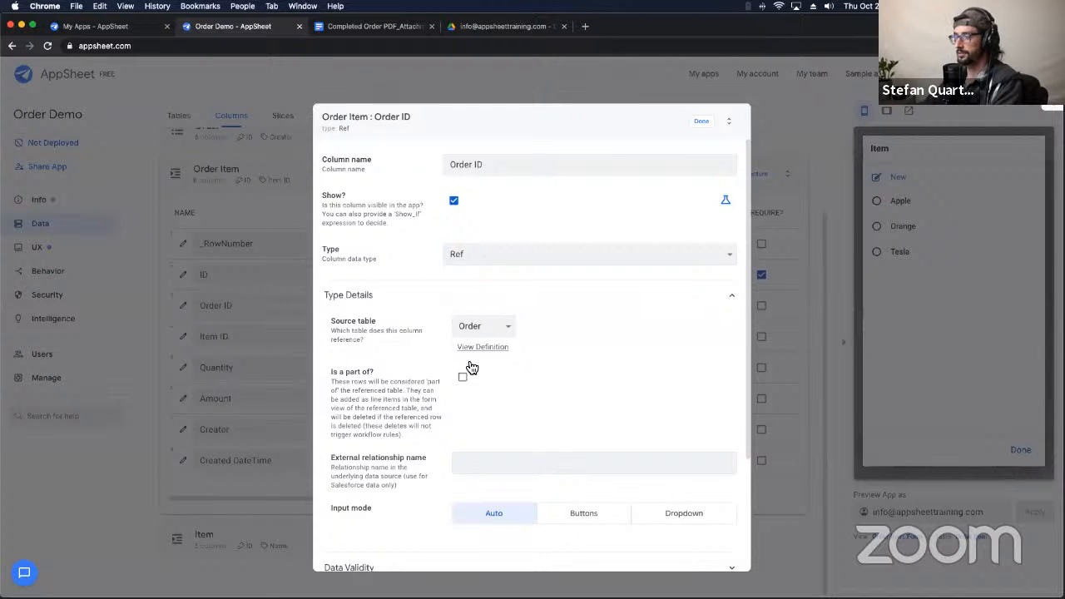
pyautogui.moveTo(316, 333); pyautogui.dragTo(337, 336)
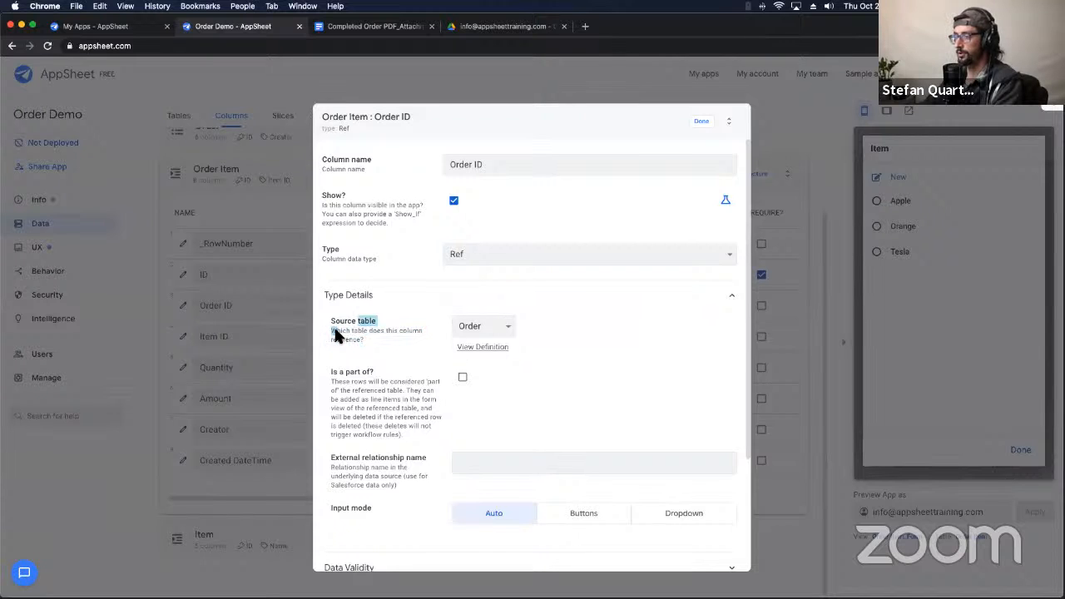
pyautogui.click(700, 123)
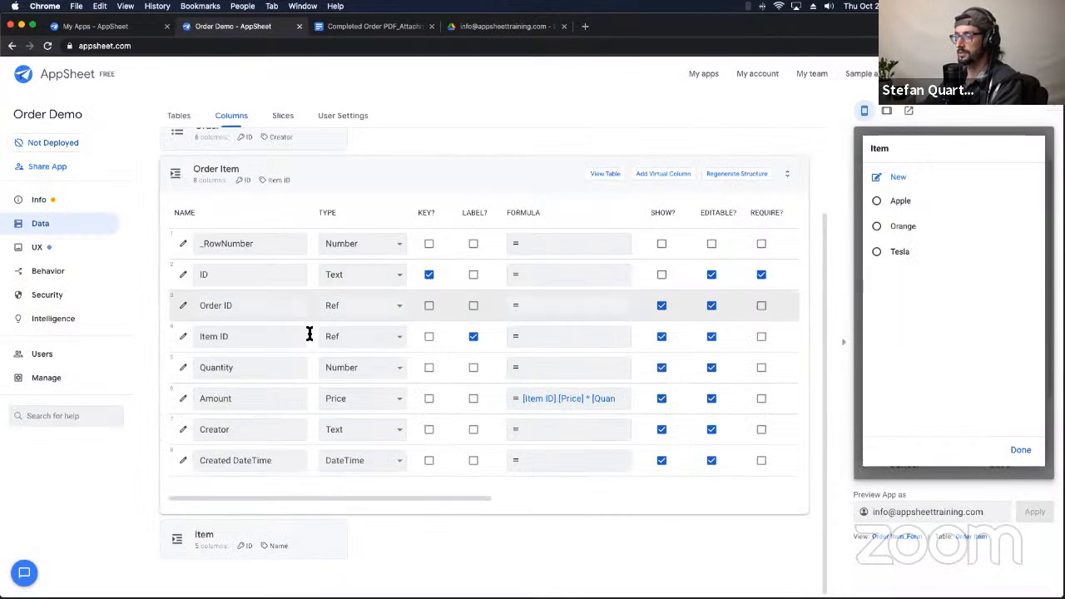
pyautogui.click(183, 336)
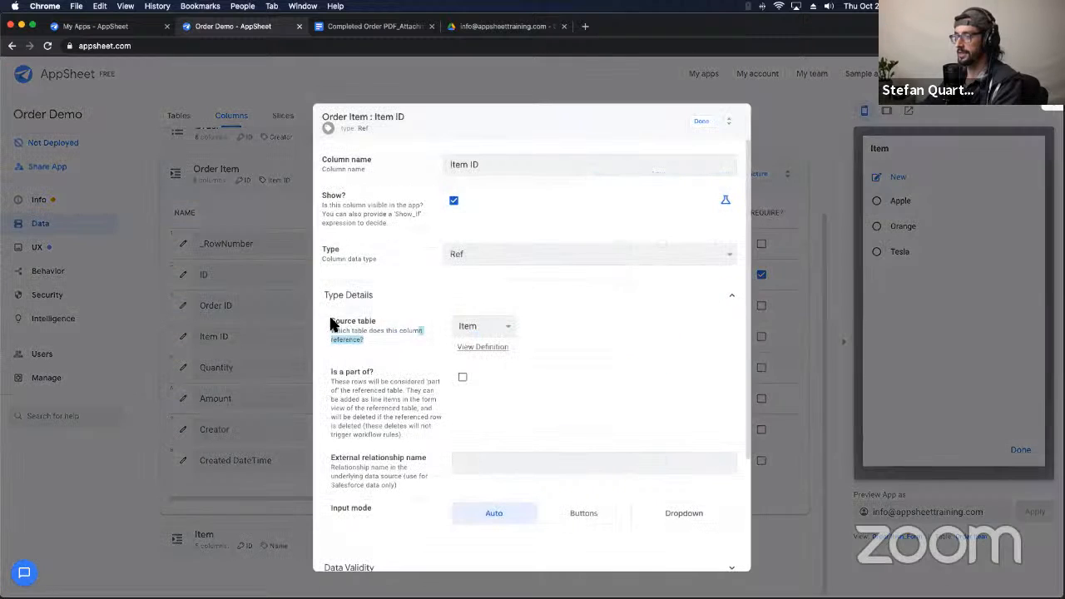
pyautogui.moveTo(330, 323); pyautogui.dragTo(463, 346)
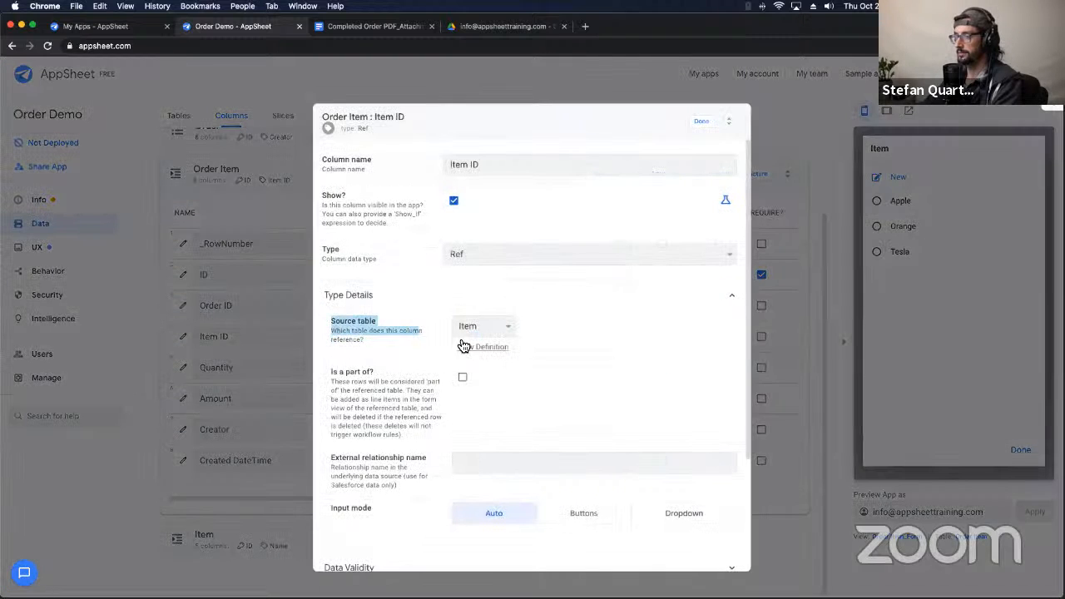
pyautogui.click(699, 123)
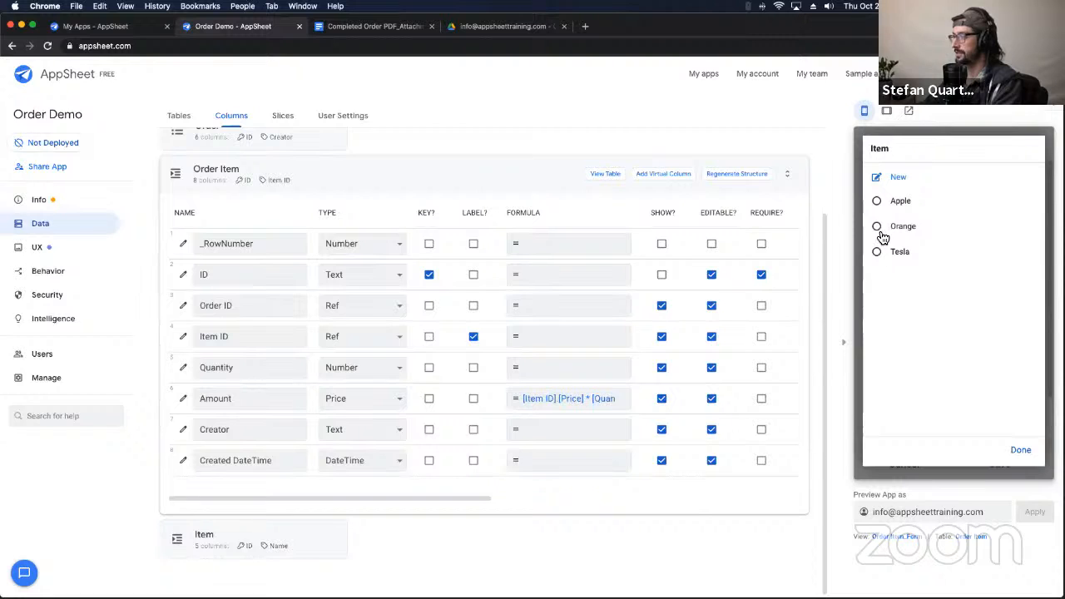
# Step: Choose Apple for the new order line and raise its quantity to 10
pyautogui.click(878, 201)
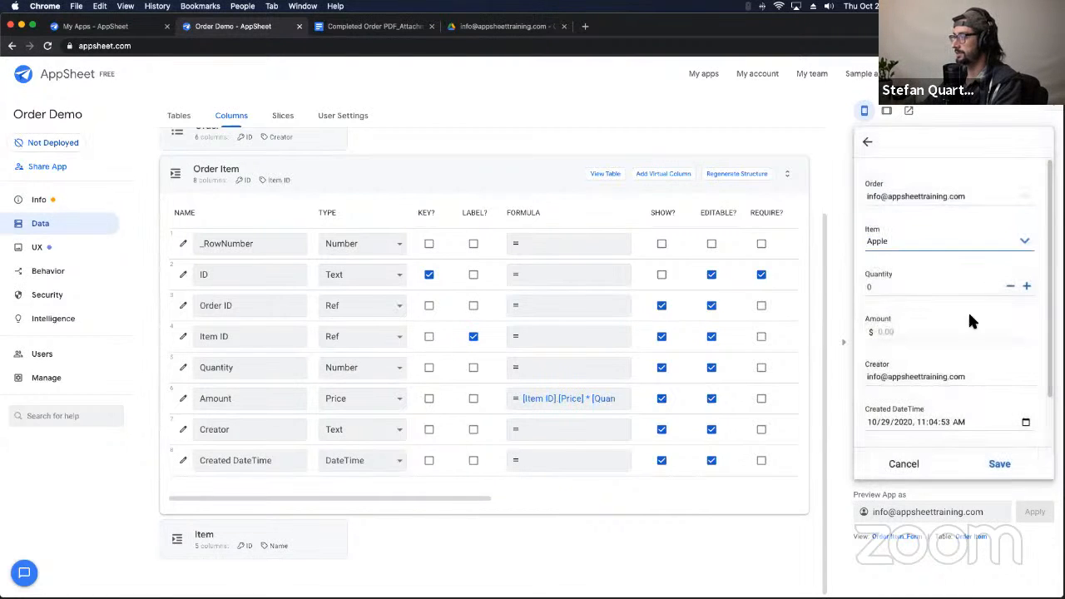
pyautogui.click(1027, 286)
pyautogui.click(1027, 287)
pyautogui.click(1027, 286)
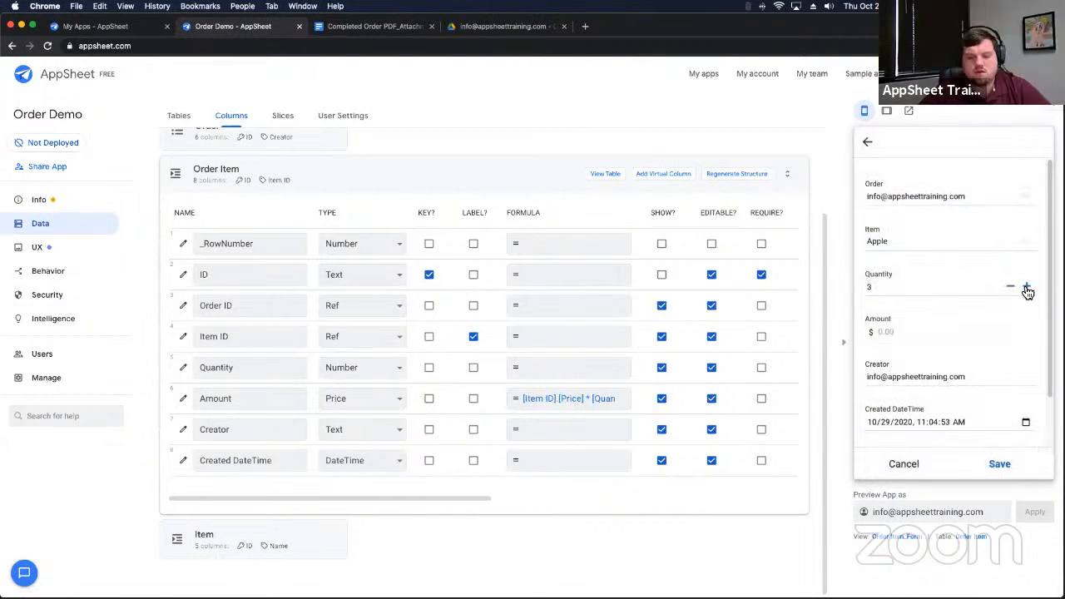
pyautogui.click(1027, 287)
pyautogui.click(1028, 287)
pyautogui.click(1027, 287)
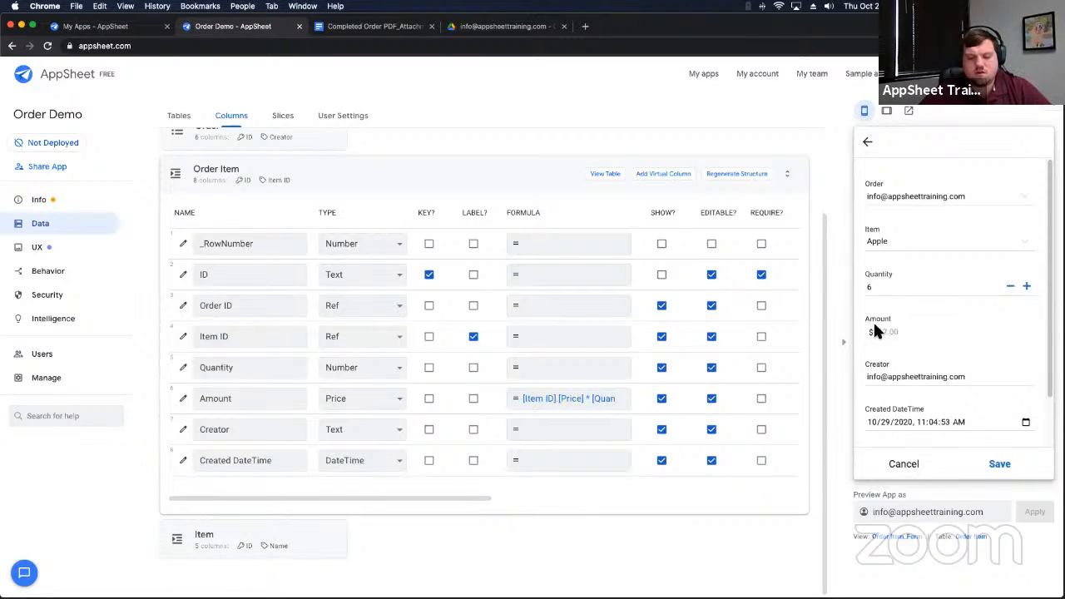
pyautogui.click(1027, 287)
pyautogui.click(1026, 287)
pyautogui.click(1026, 287)
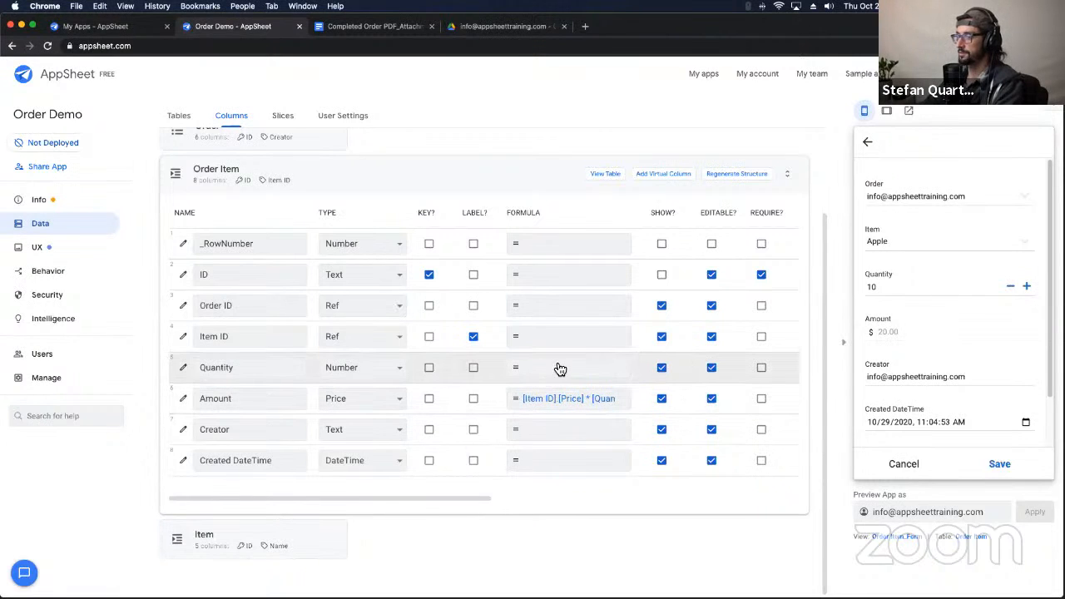
# Step: Point out the Item ID column and the Item table's ID key and Price column
pyautogui.moveTo(244, 337); pyautogui.dragTo(194, 341)
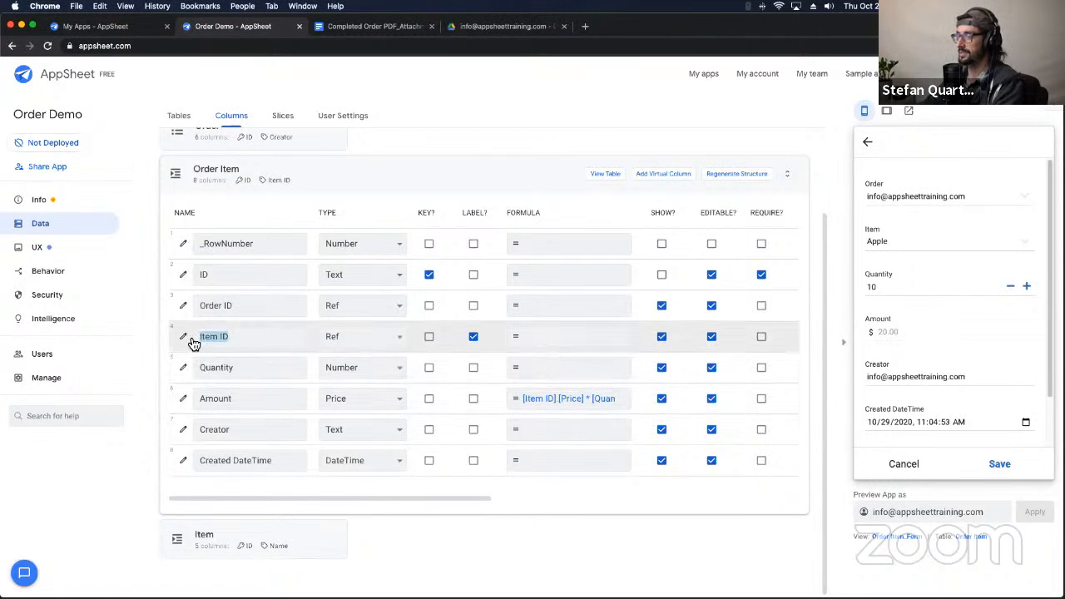
pyautogui.moveTo(266, 549); pyautogui.dragTo(270, 546)
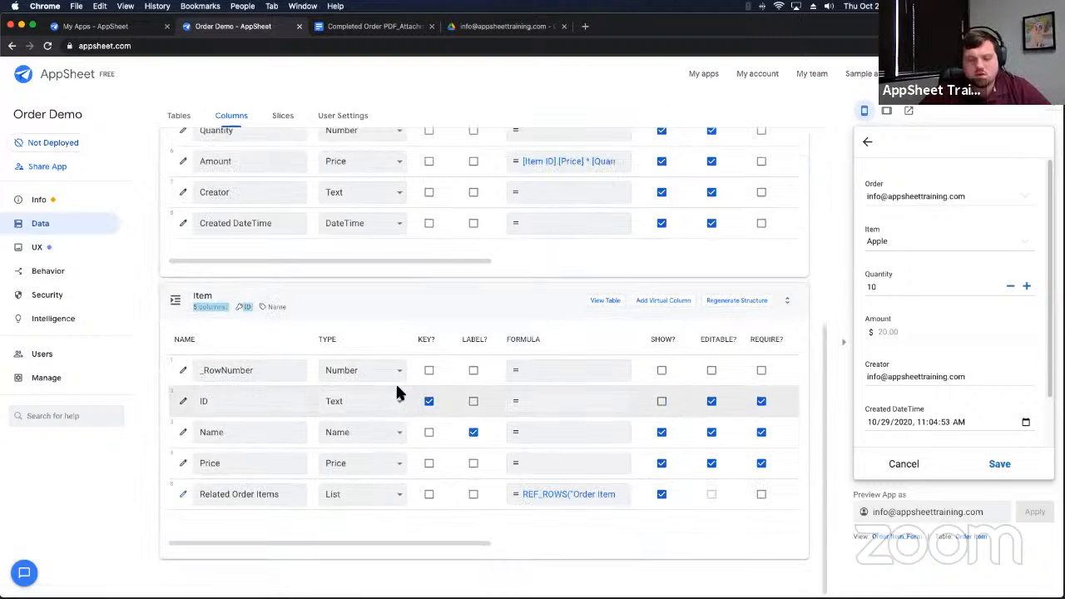
pyautogui.moveTo(273, 463); pyautogui.dragTo(201, 463)
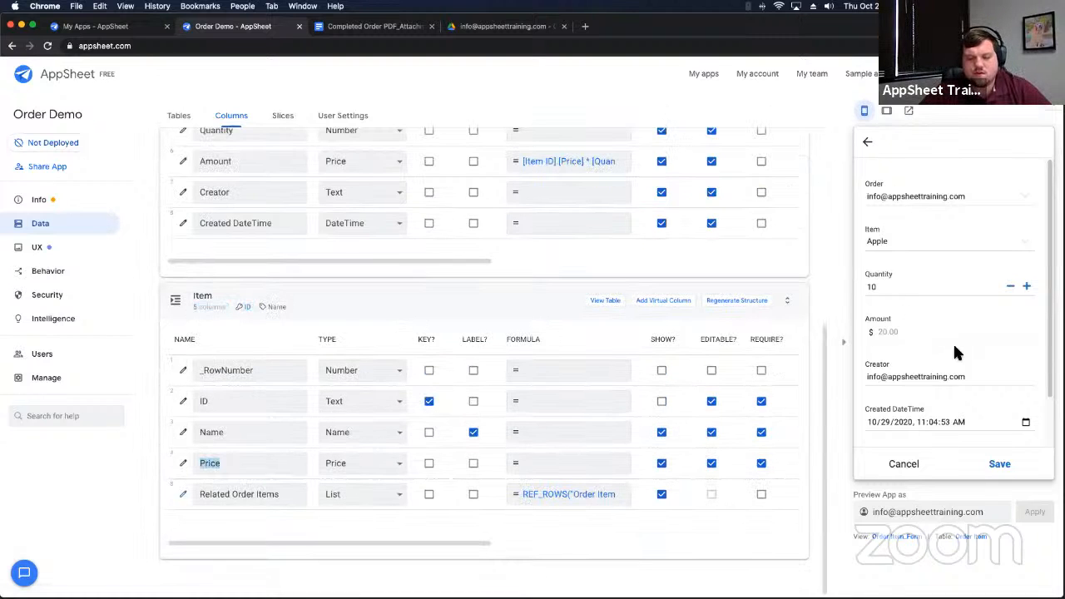
pyautogui.scroll(-2, 952, 342)
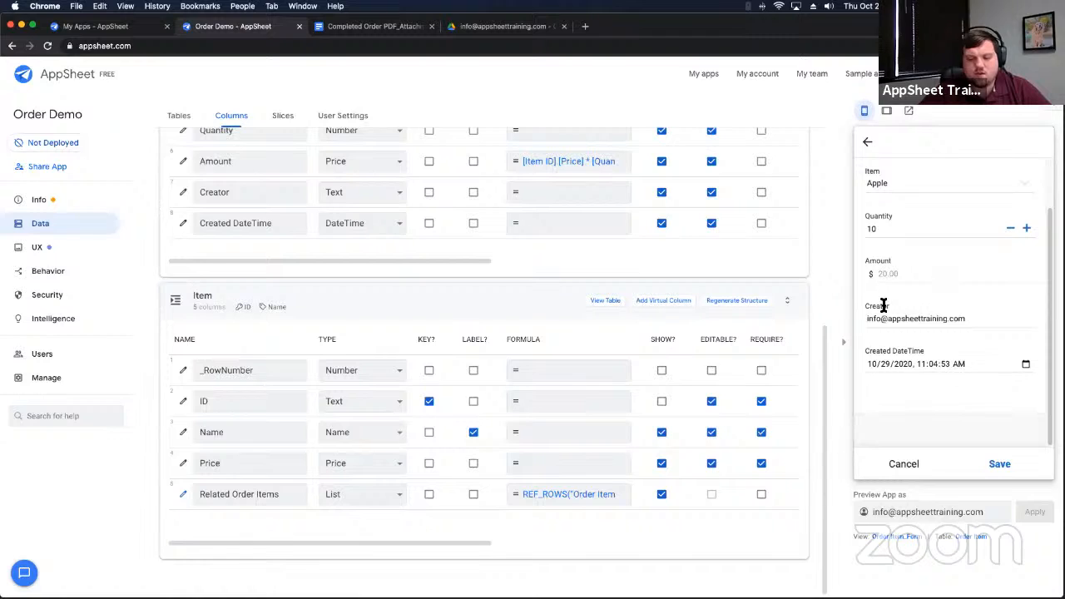
pyautogui.scroll(2, 883, 306)
pyautogui.scroll(-2, 976, 325)
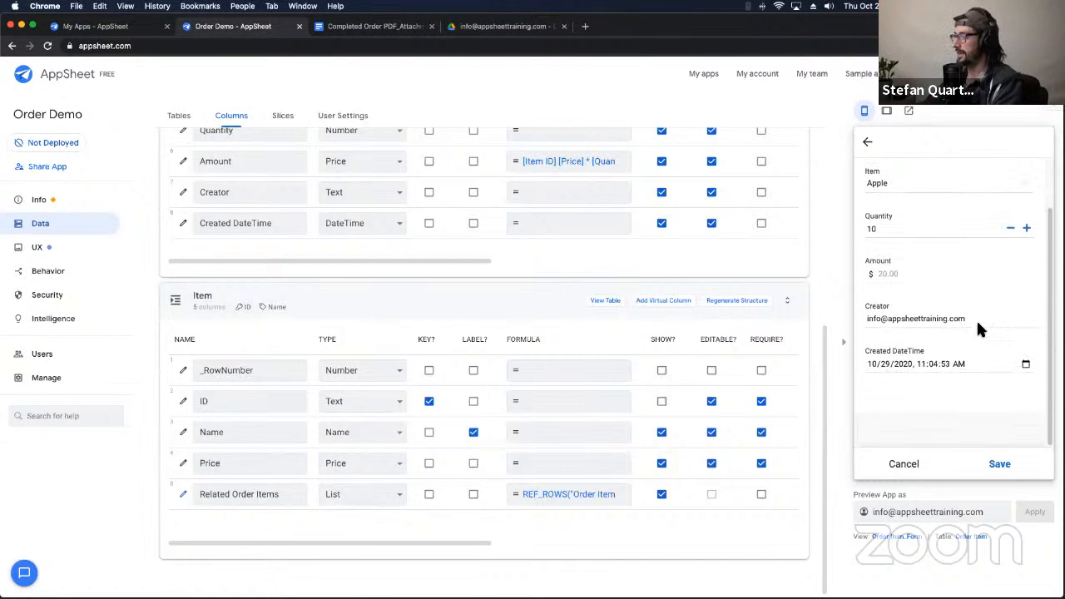
# Step: Save the 10-Apple line ($20.00) and set the order's status back to Pending
pyautogui.click(999, 466)
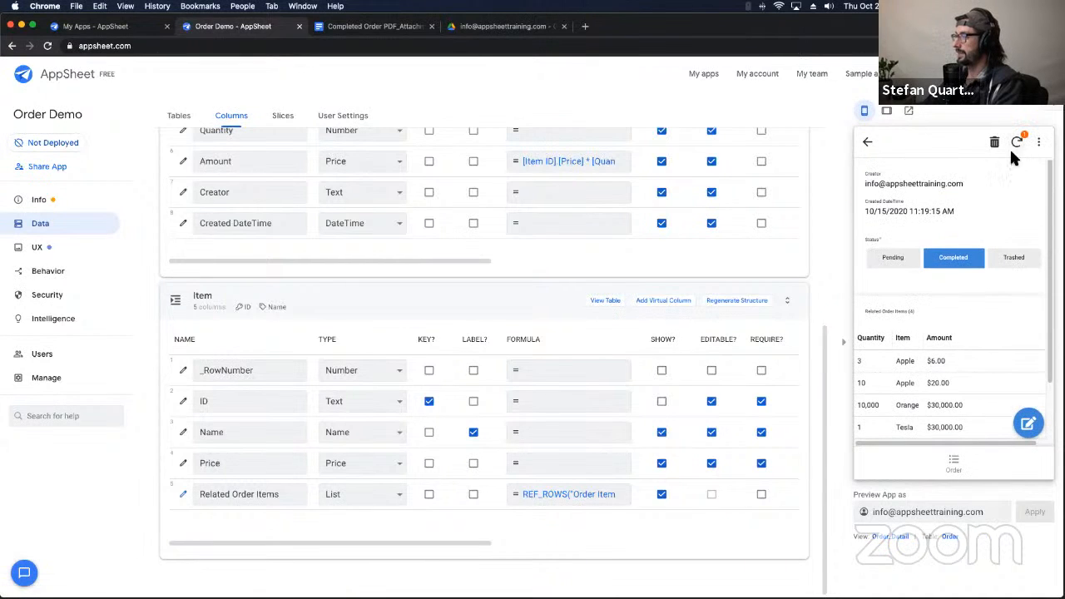
pyautogui.click(895, 258)
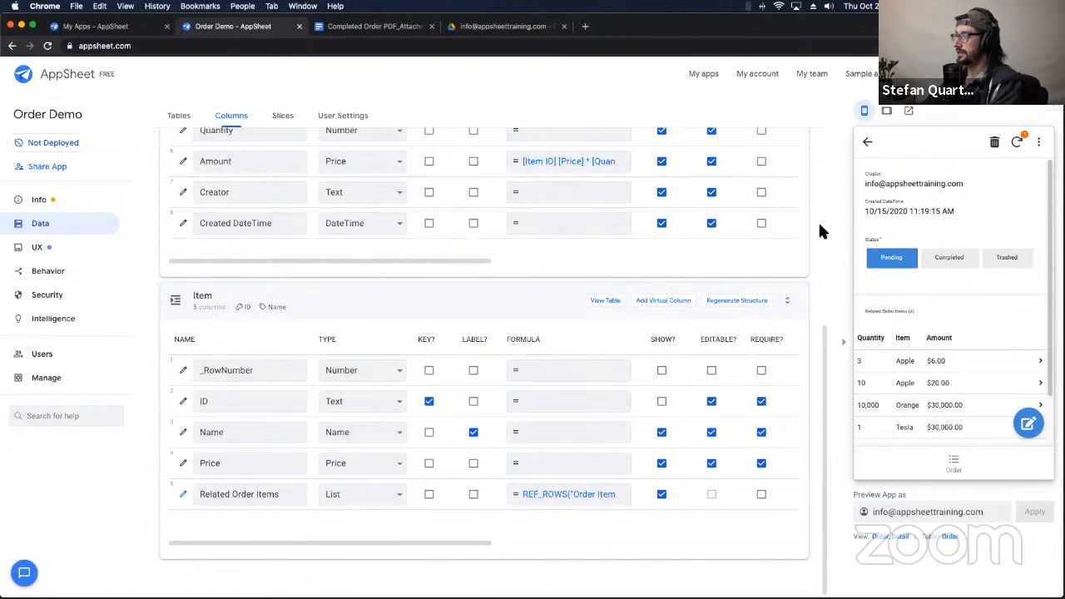
pyautogui.click(83, 271)
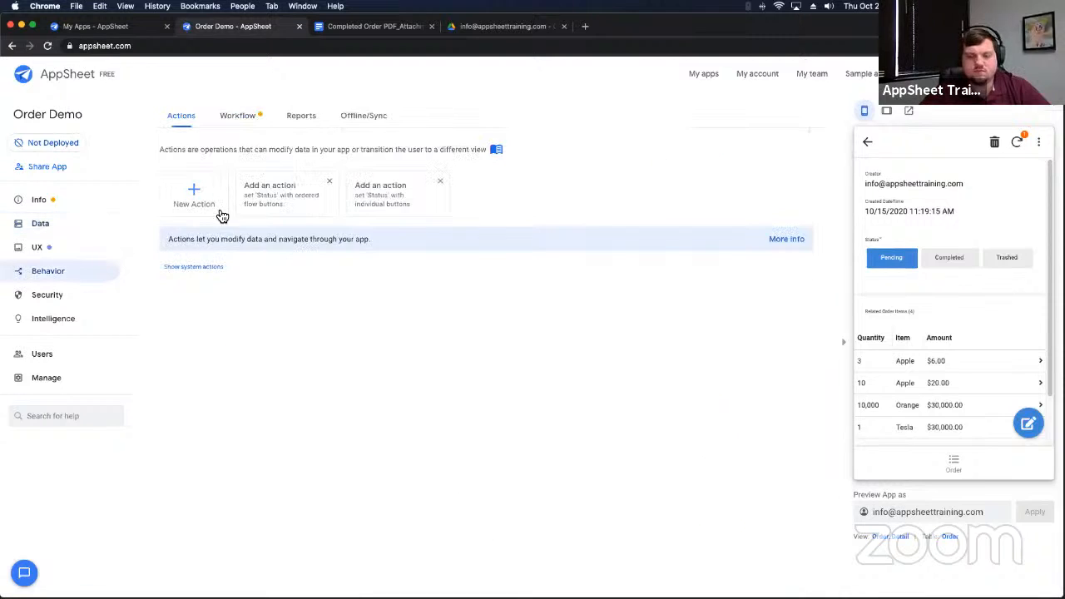
# Step: Open the Completed Order PDF workflow rule's Condition in the Expression Assistant
pyautogui.click(237, 116)
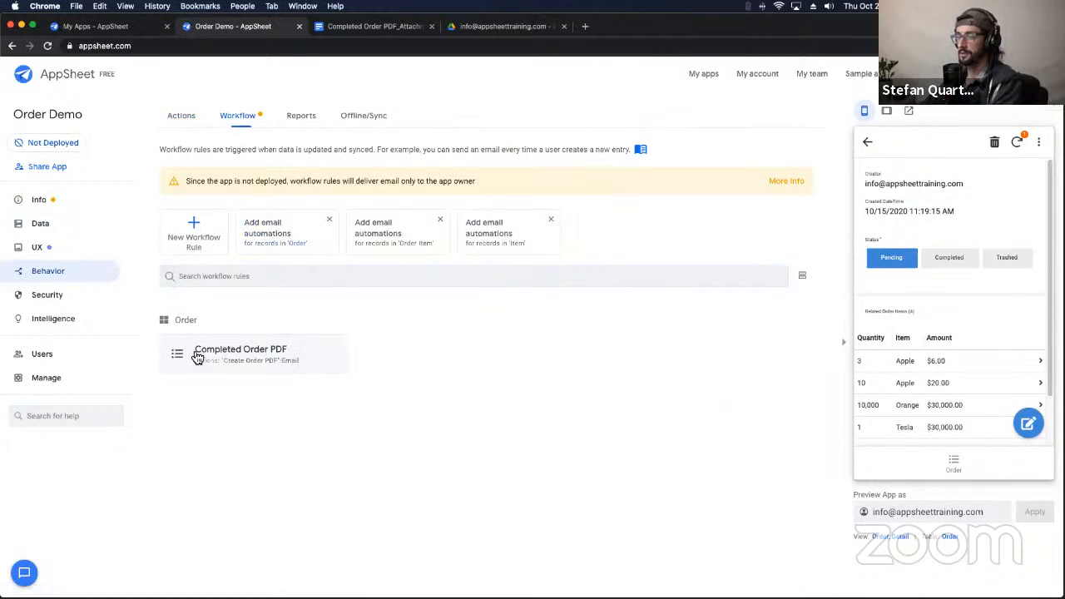
pyautogui.click(344, 358)
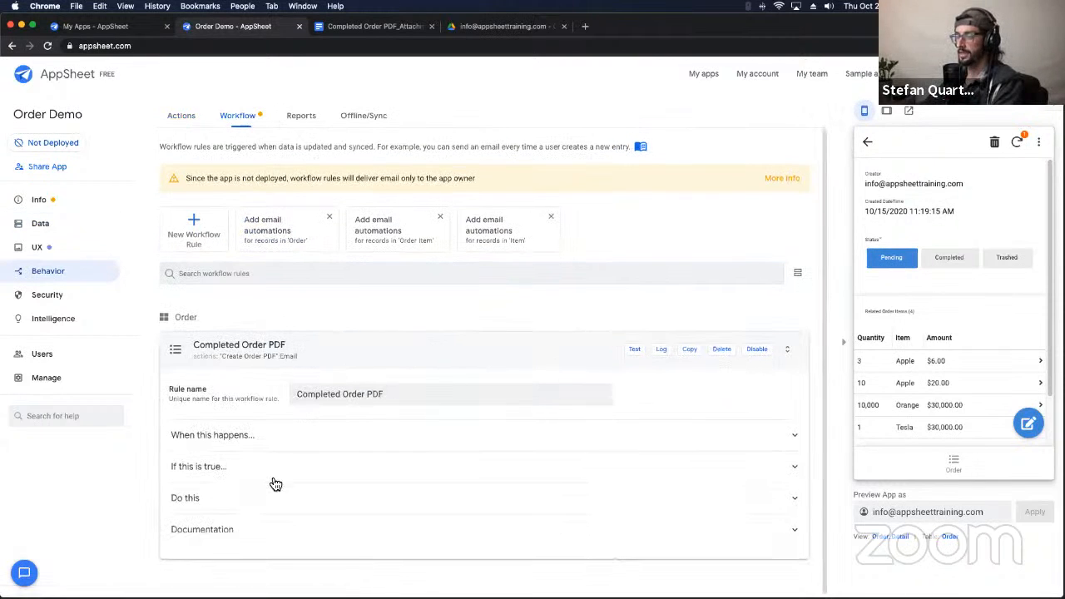
pyautogui.click(241, 441)
pyautogui.scroll(-2, 272, 399)
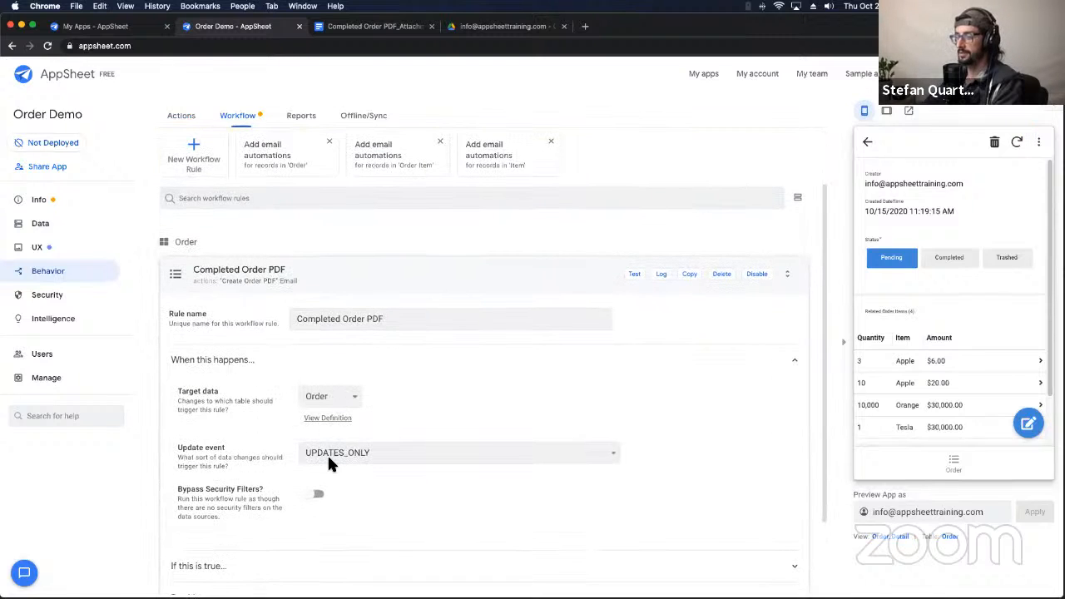
pyautogui.moveTo(207, 400); pyautogui.dragTo(179, 389)
pyautogui.scroll(-2, 277, 447)
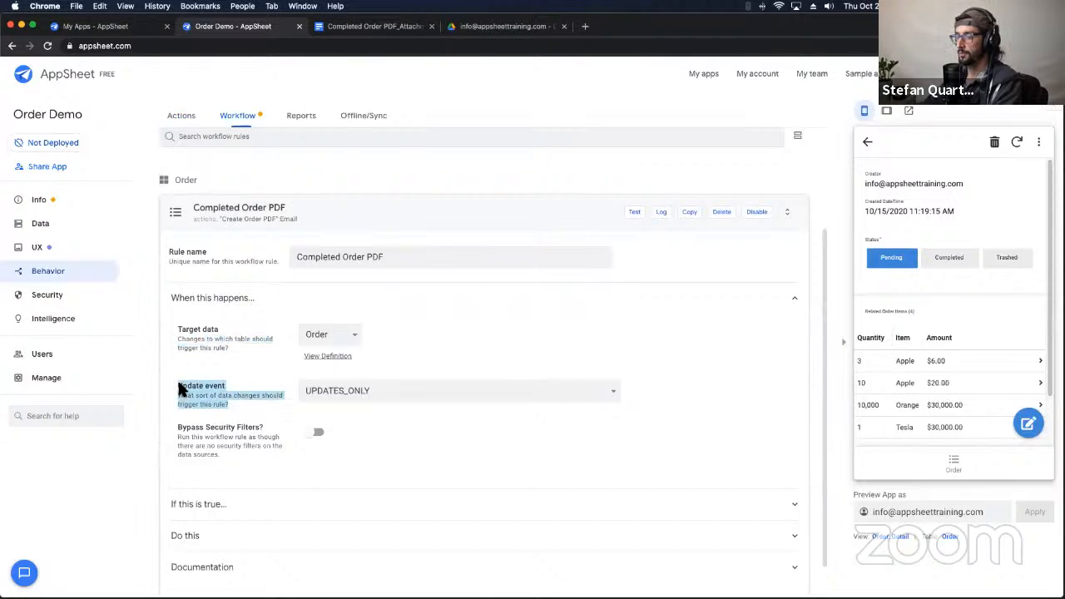
pyautogui.scroll(-1, 442, 426)
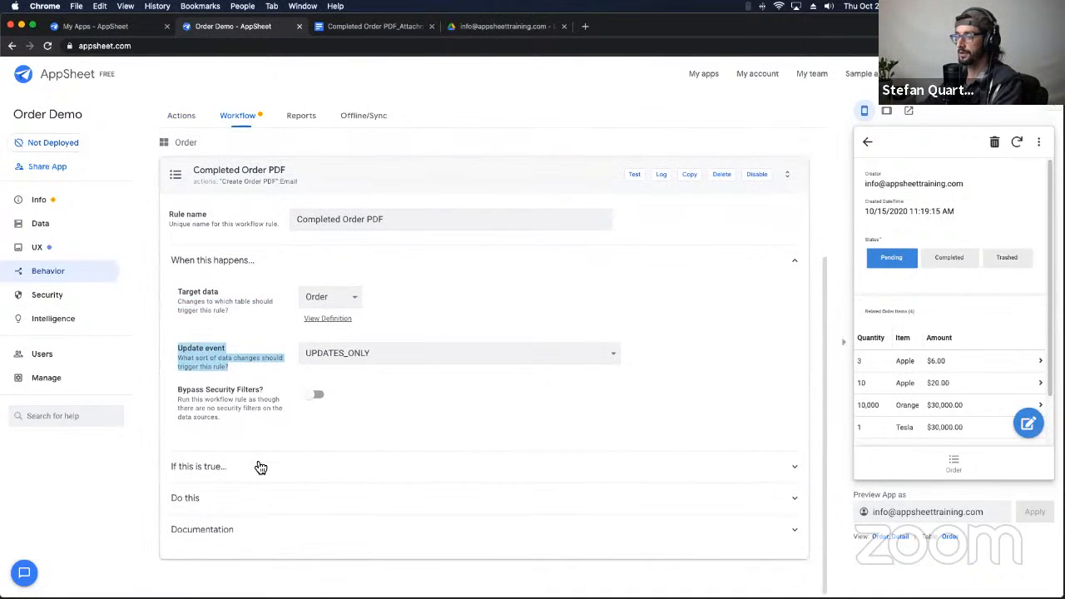
pyautogui.click(242, 471)
pyautogui.scroll(-2, 272, 396)
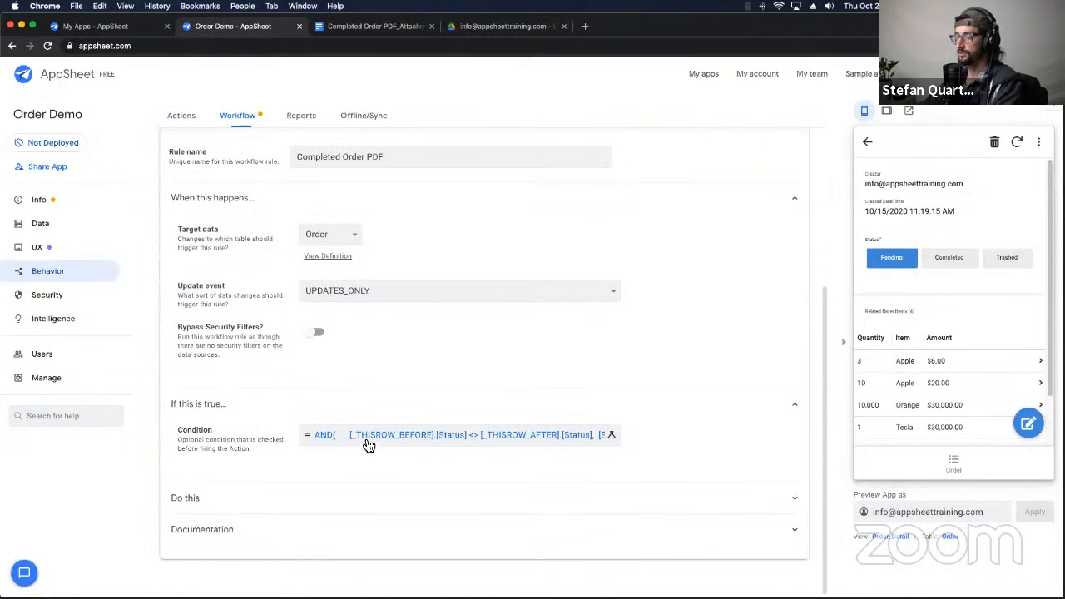
pyautogui.click(399, 434)
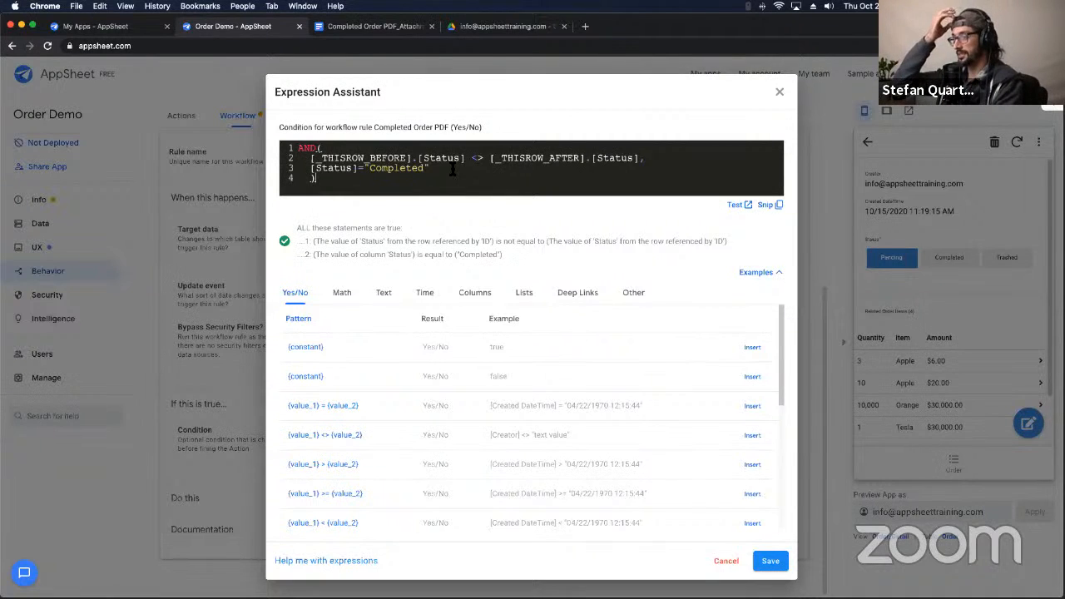
# Step: Review the AND condition's before/after Status comparison and its [Status]="Completed" check
pyautogui.click(305, 150)
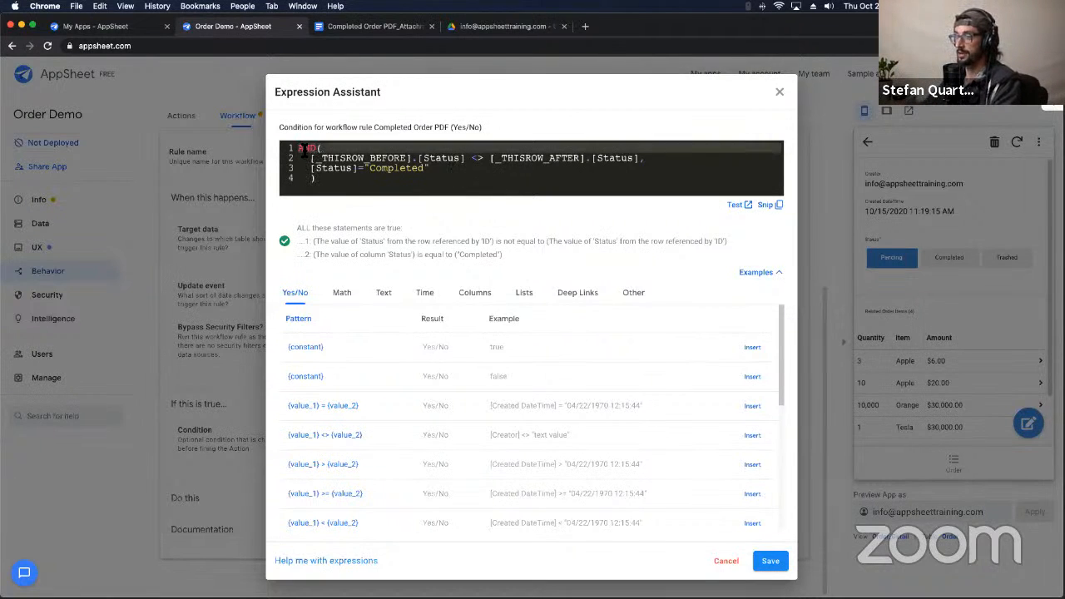
pyautogui.click(318, 149)
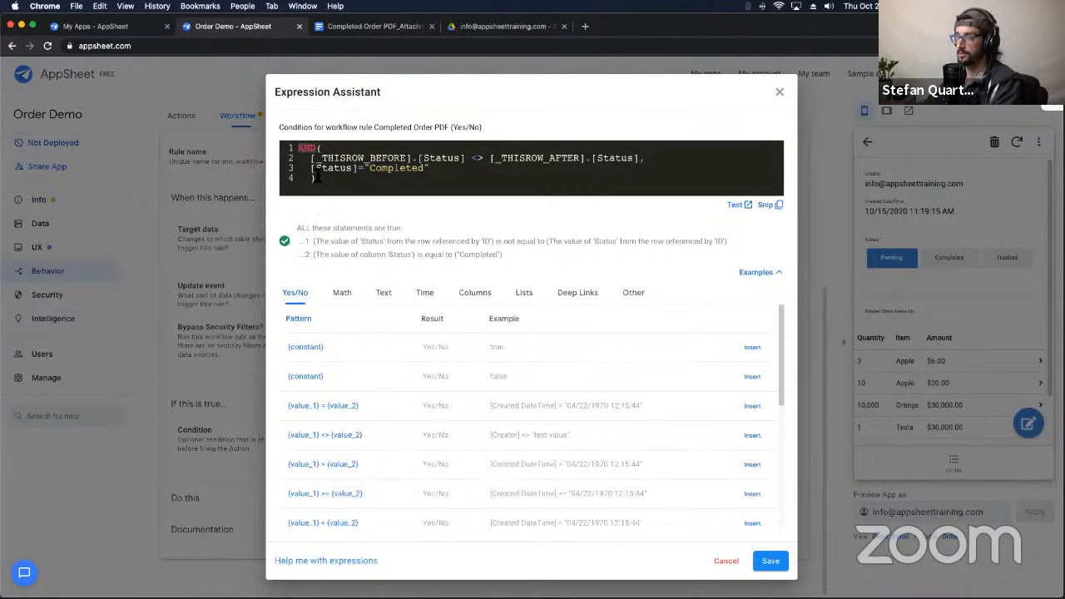
pyautogui.moveTo(307, 157); pyautogui.dragTo(643, 158)
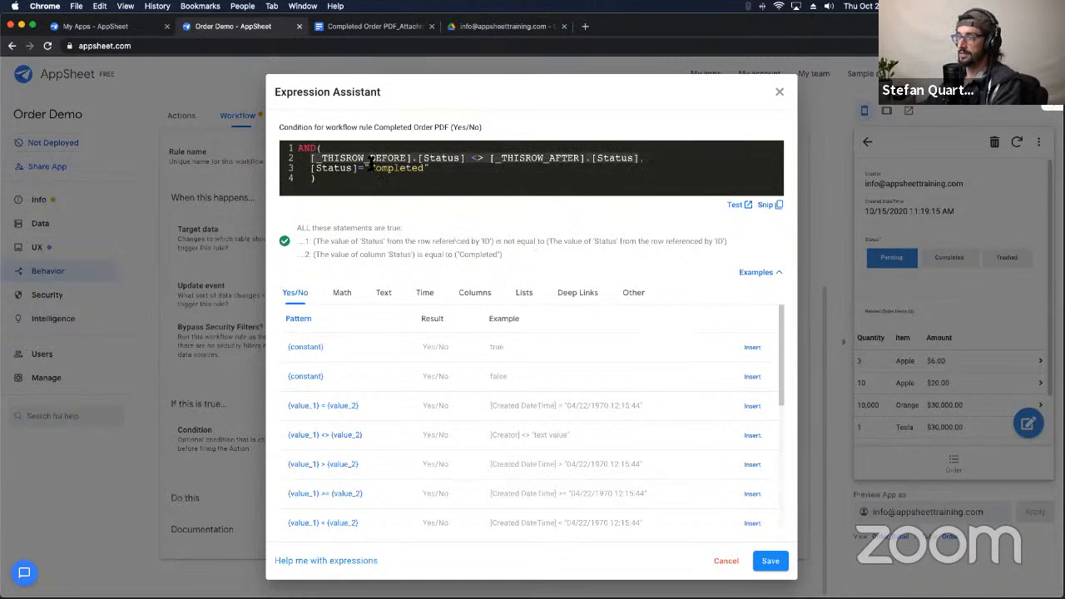
pyautogui.doubleClick(476, 158)
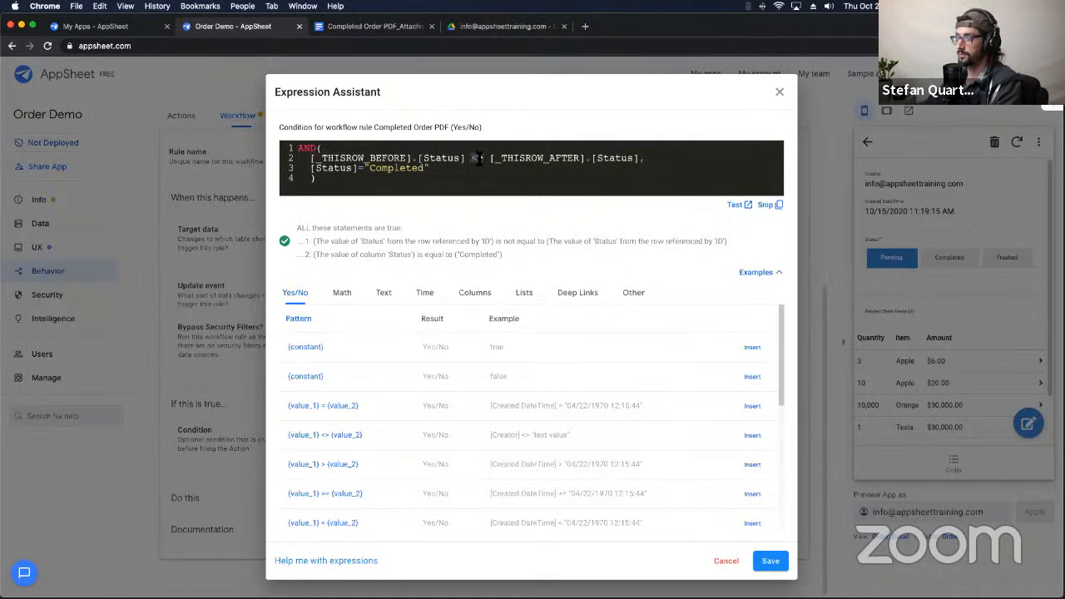
pyautogui.moveTo(489, 158); pyautogui.dragTo(638, 162)
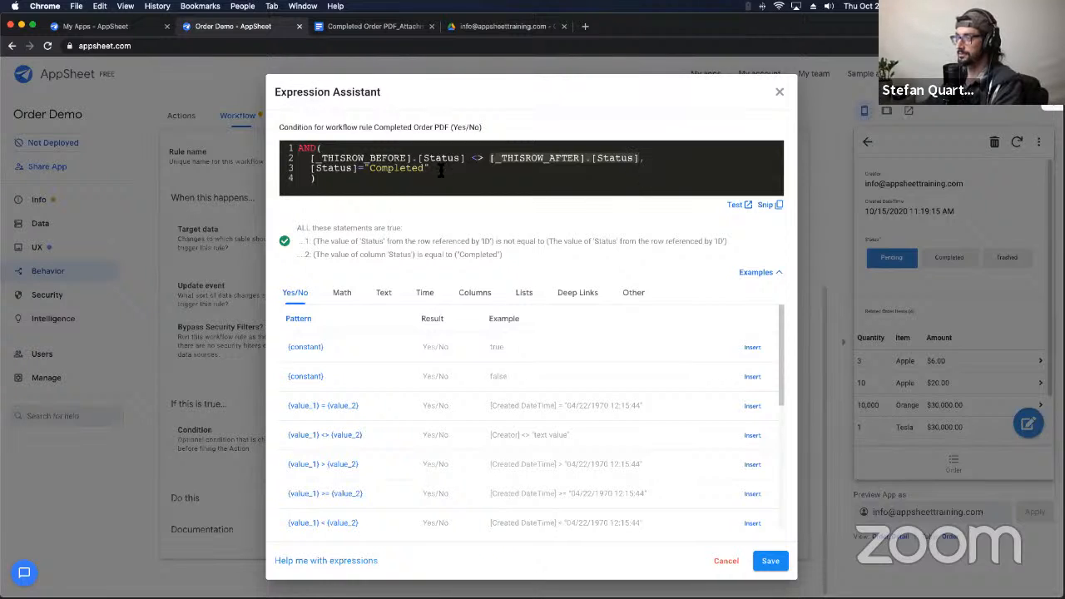
pyautogui.moveTo(310, 168); pyautogui.dragTo(359, 180)
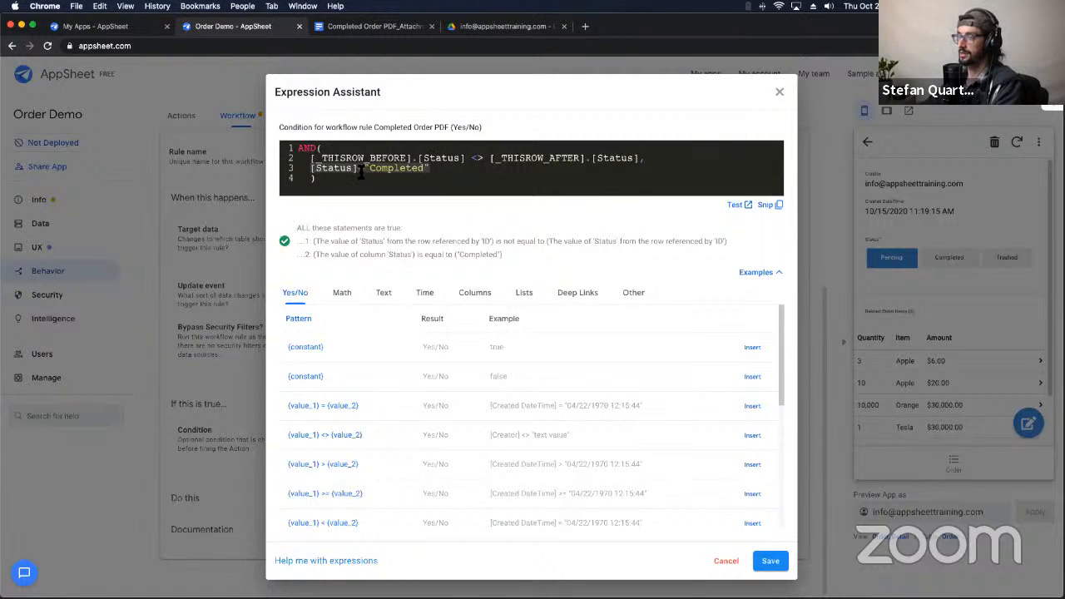
pyautogui.click(361, 169)
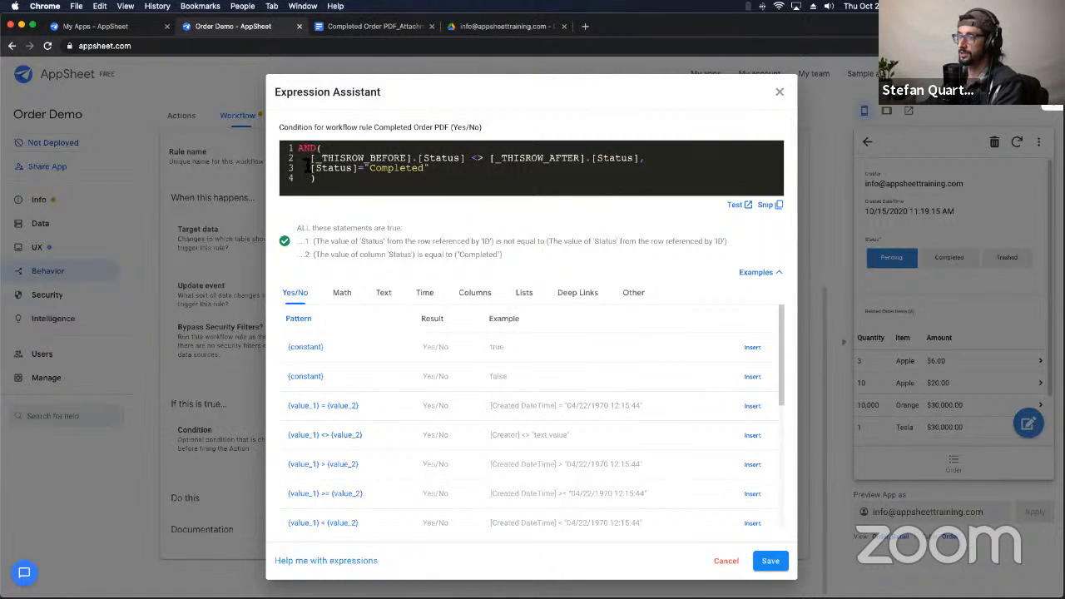
pyautogui.moveTo(307, 157); pyautogui.dragTo(634, 160)
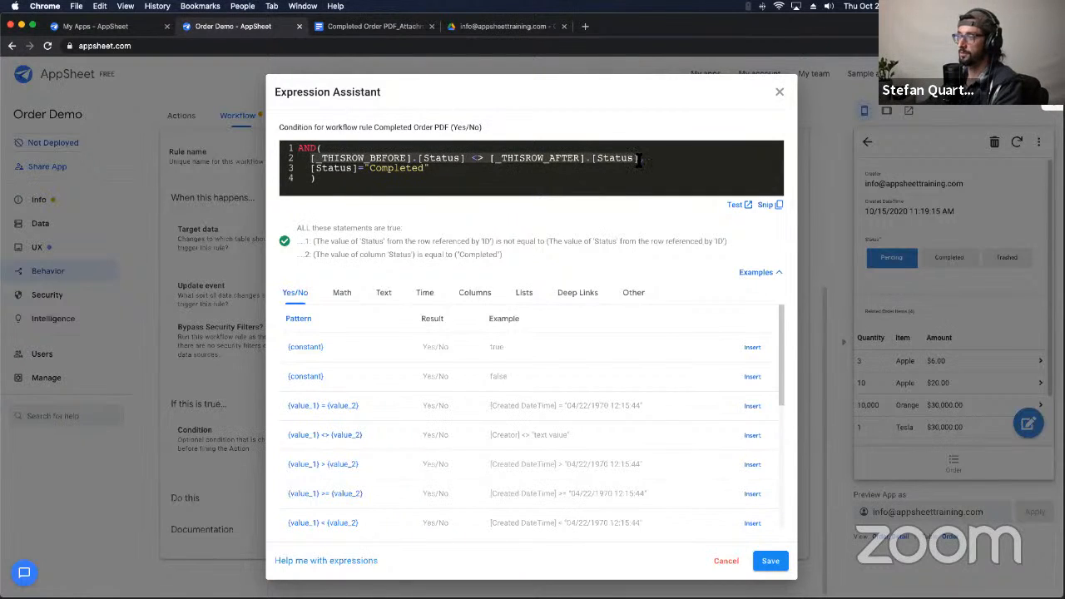
# Step: Insert the comma separating the two AND clauses and save the condition
pyautogui.write(',')
pyautogui.click(489, 158)
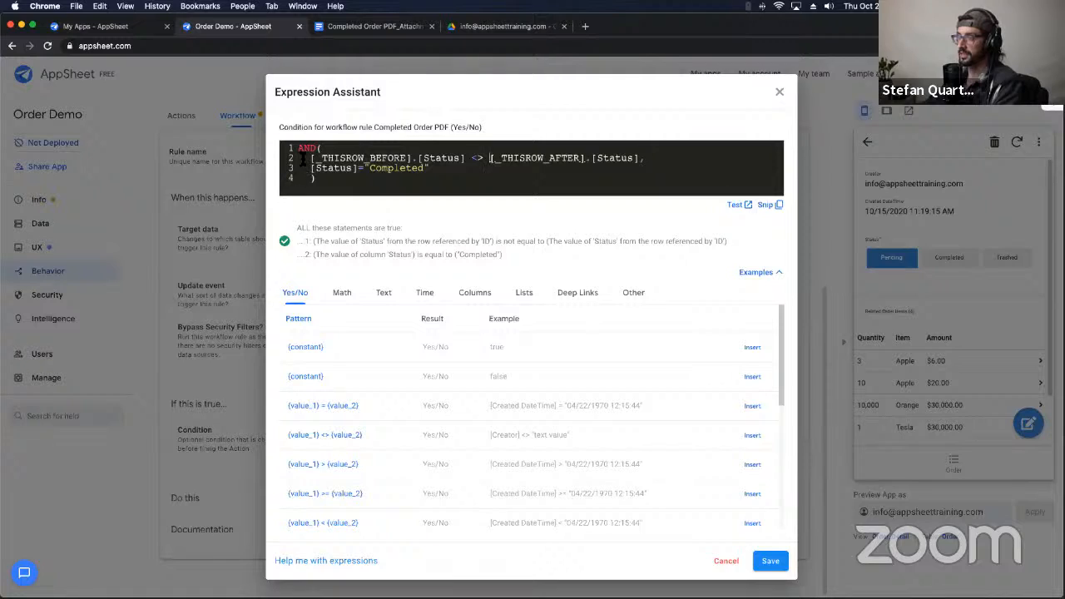
pyautogui.moveTo(303, 158); pyautogui.dragTo(638, 158)
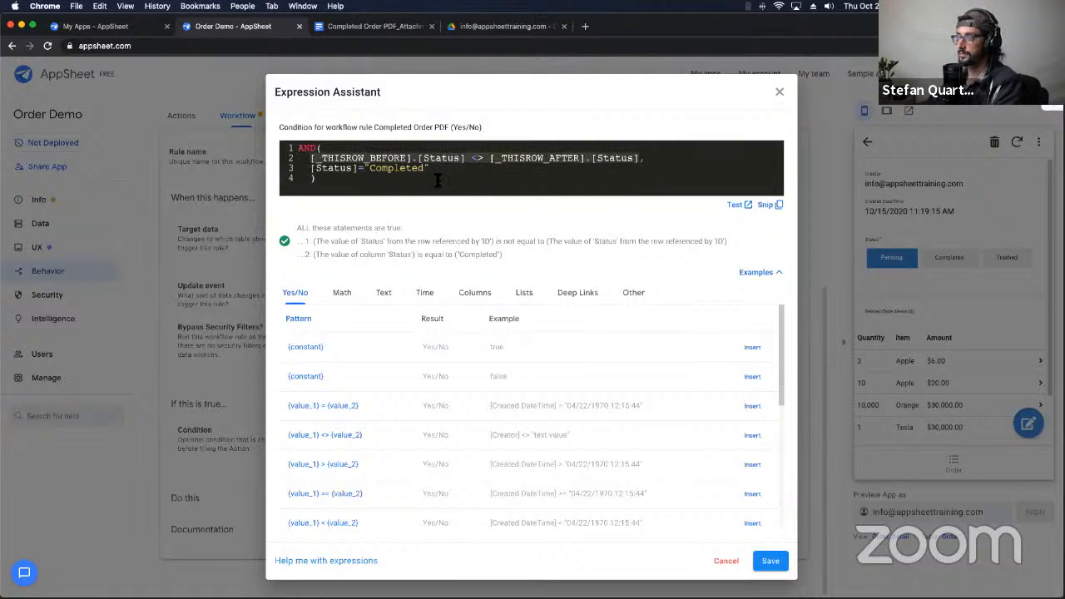
pyautogui.moveTo(309, 170); pyautogui.dragTo(366, 169)
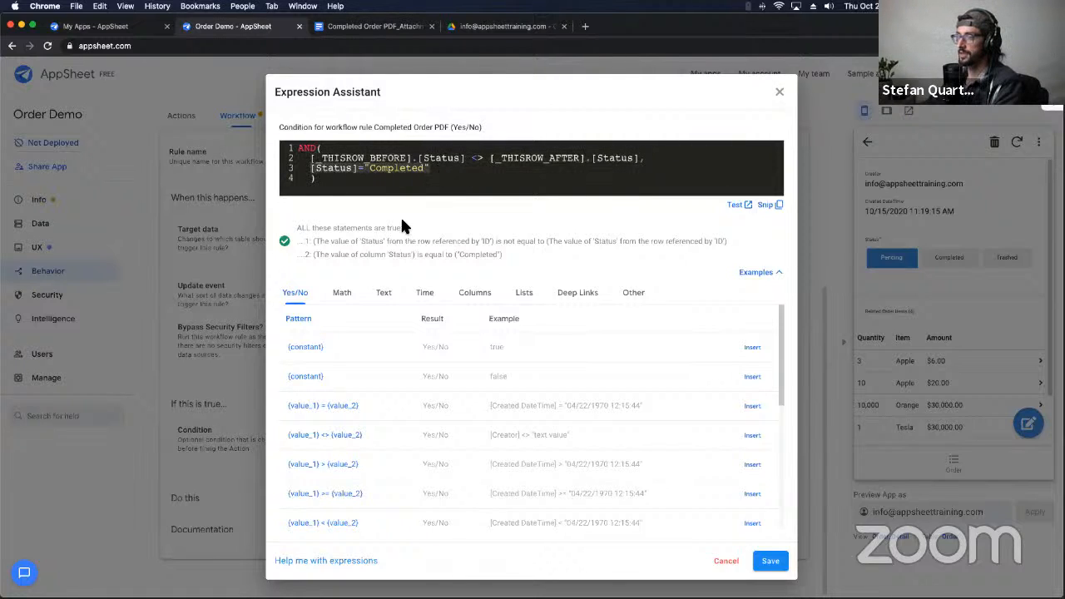
pyautogui.click(768, 561)
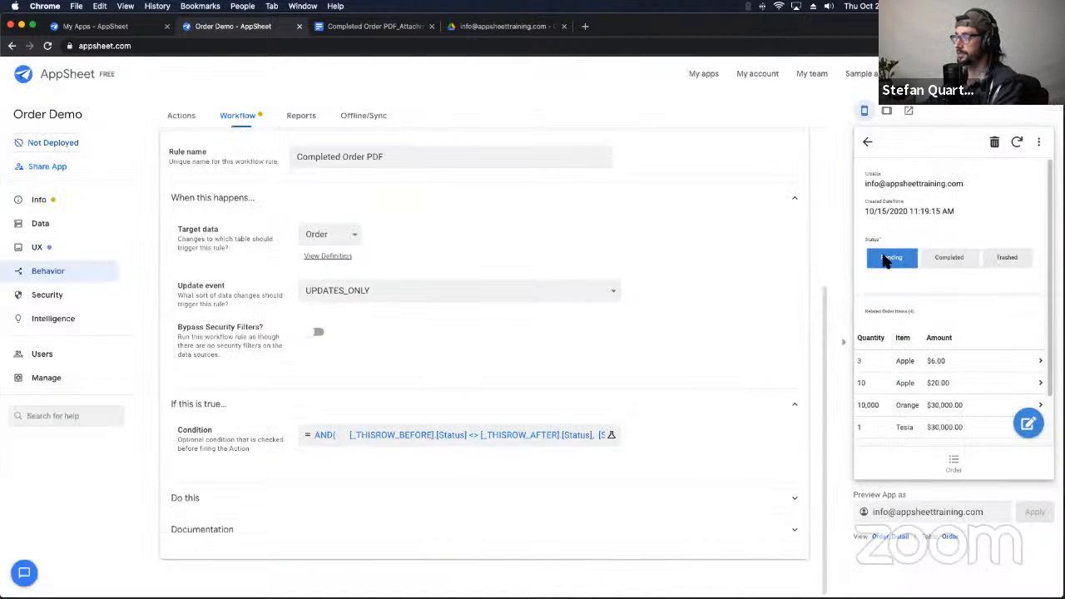
# Step: Set the previewed order to Completed, sync, and show the Create Order PDF email action
pyautogui.click(948, 263)
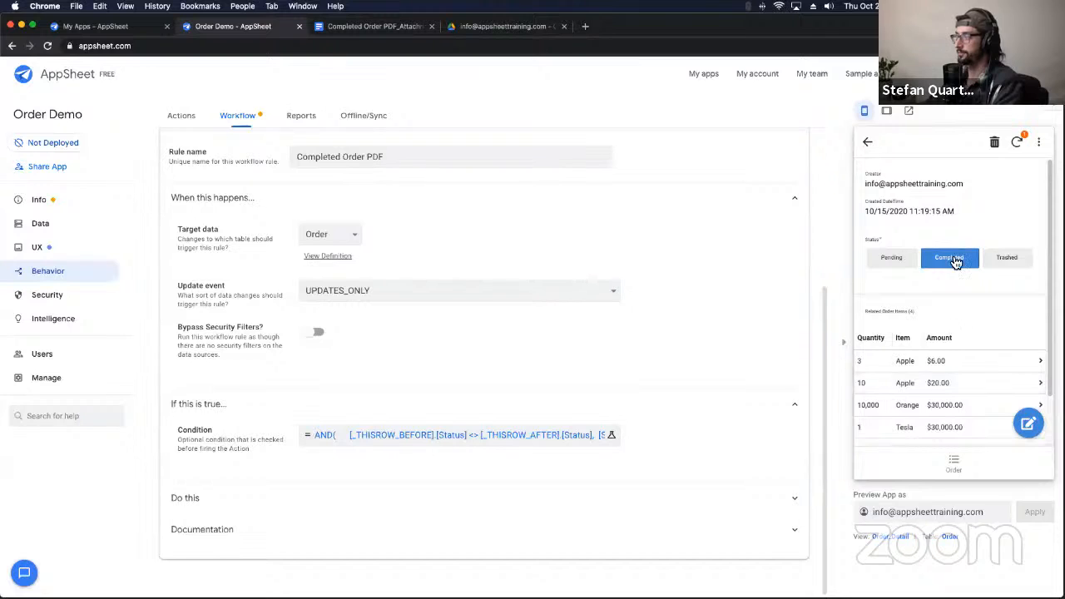
pyautogui.click(1016, 143)
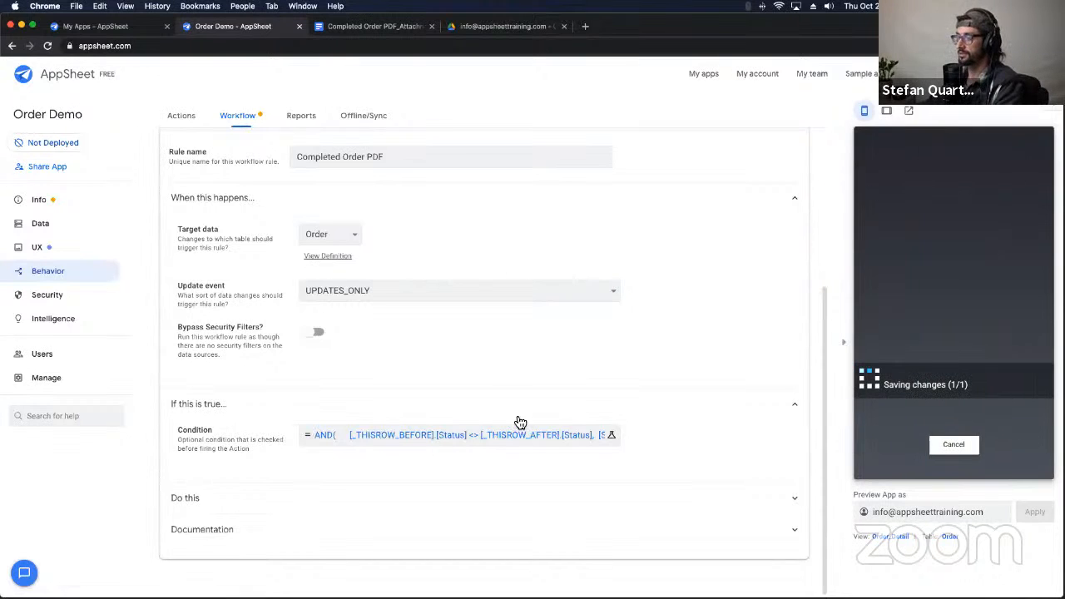
pyautogui.click(274, 498)
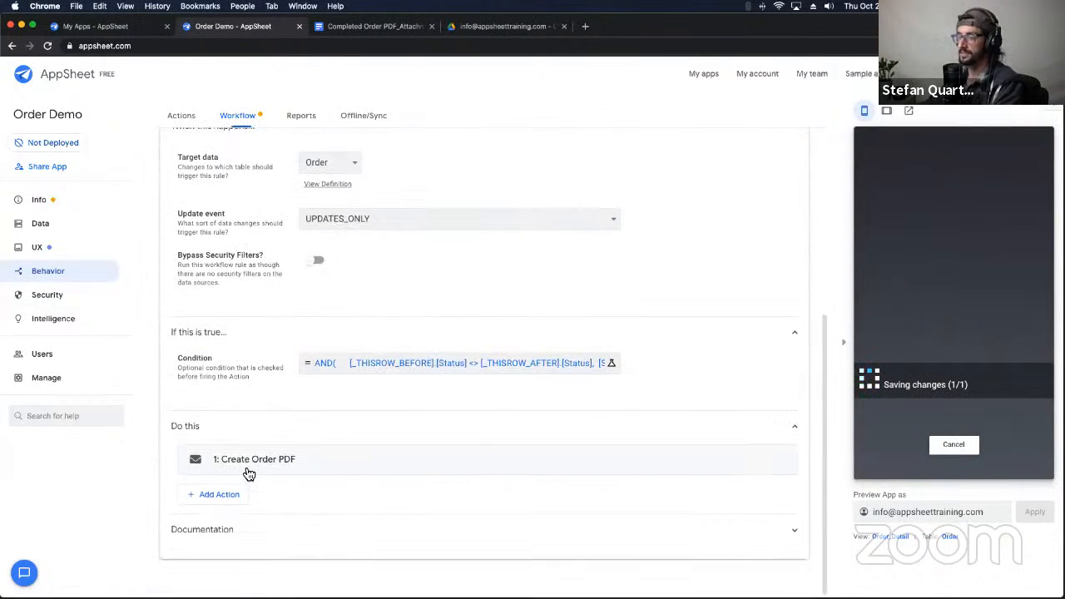
pyautogui.click(296, 468)
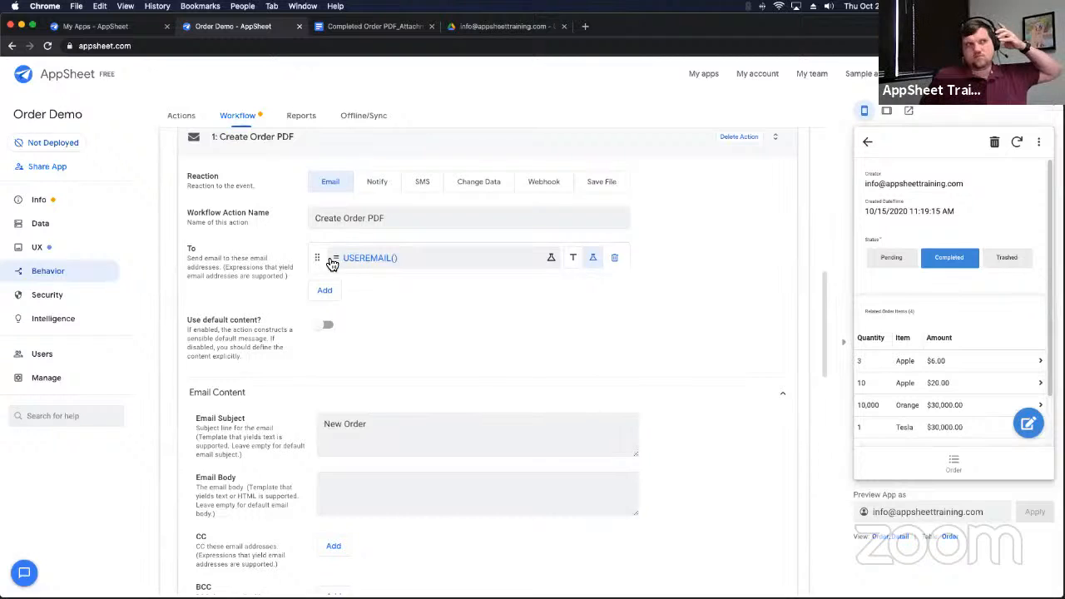
# Step: Review the Create Order PDF email's New Order subject, body and preheader settings
pyautogui.scroll(-1, 350, 273)
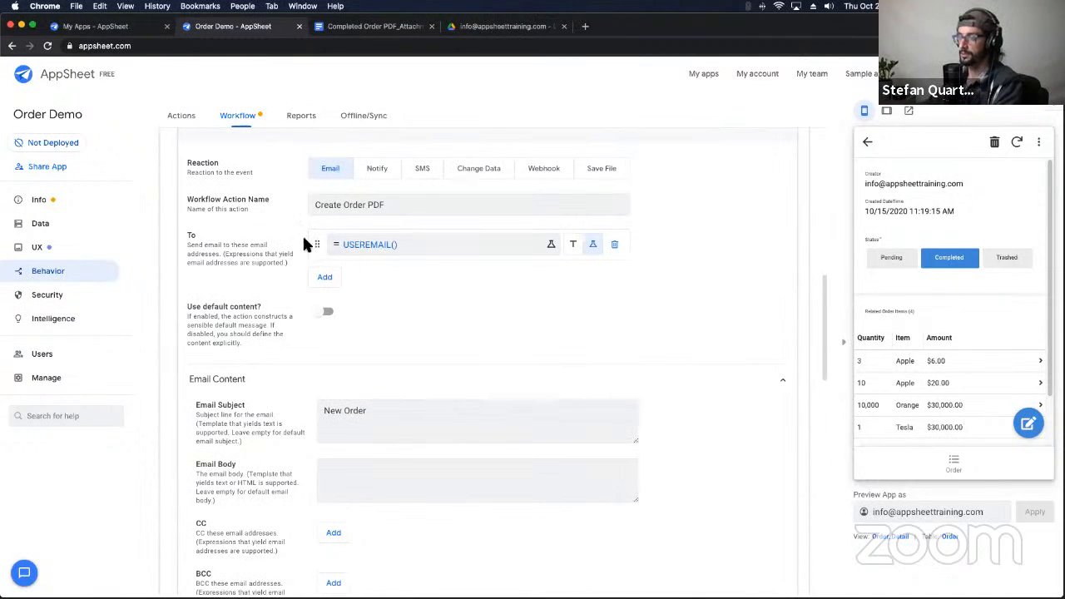
pyautogui.scroll(-5, 395, 366)
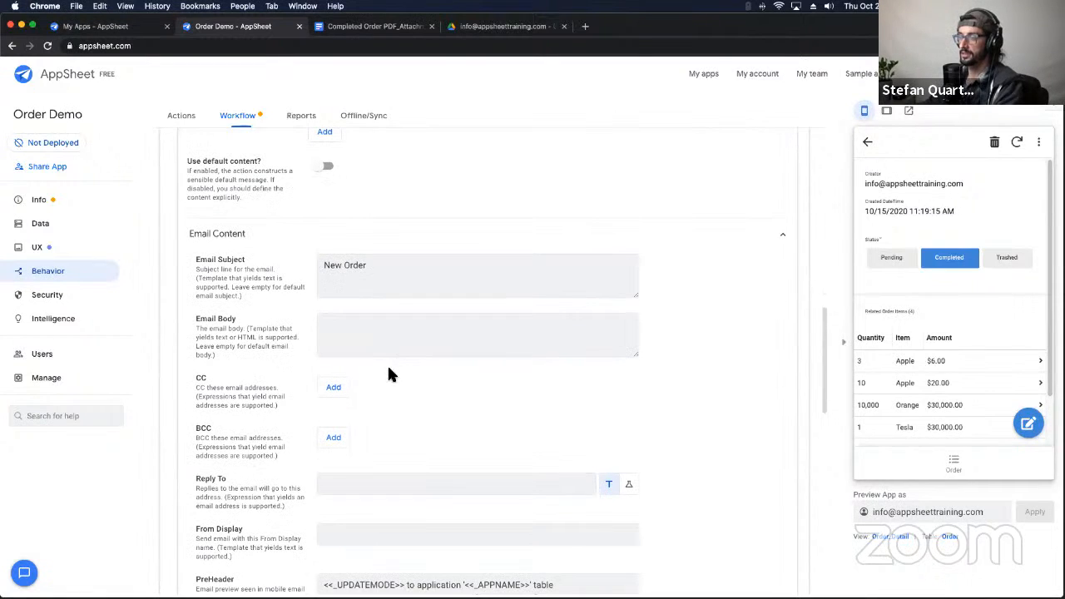
pyautogui.tripleClick(329, 265)
pyautogui.scroll(-5, 364, 352)
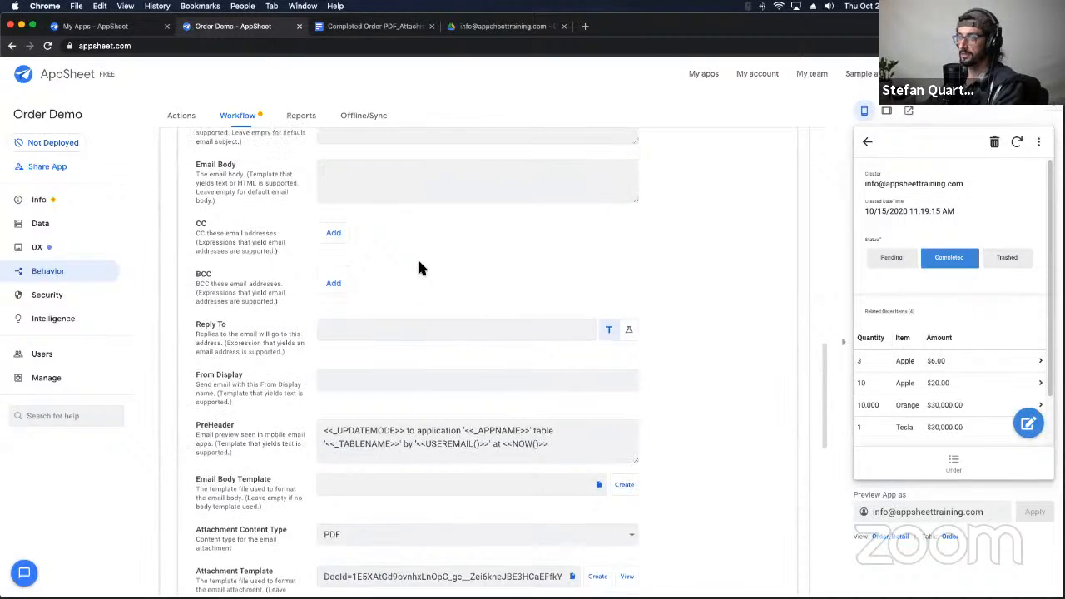
pyautogui.scroll(2, 416, 262)
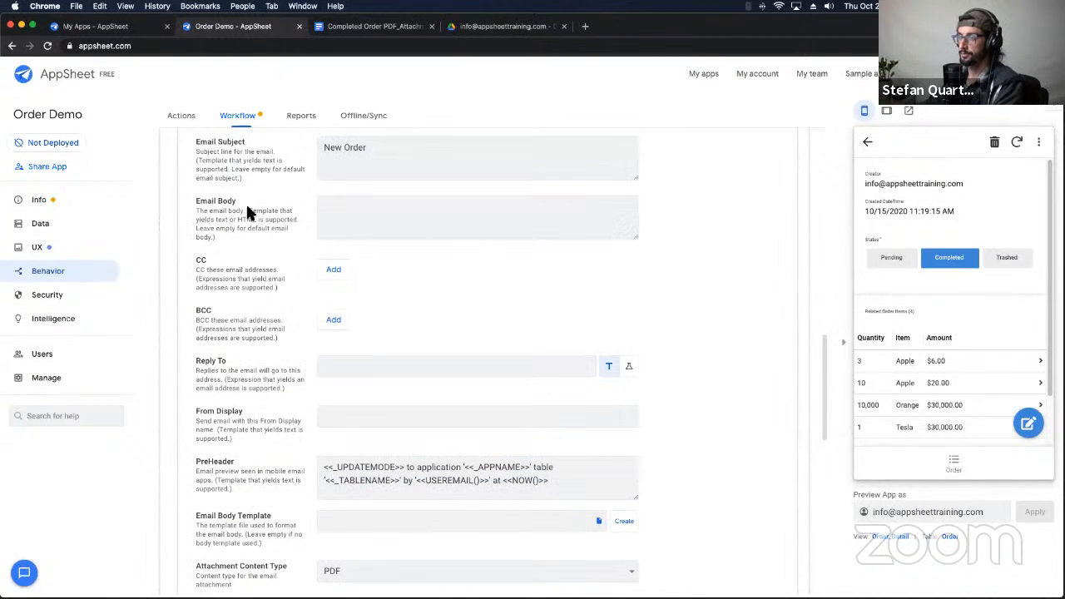
pyautogui.moveTo(247, 210); pyautogui.dragTo(262, 233)
pyautogui.click(470, 306)
pyautogui.scroll(-3, 465, 299)
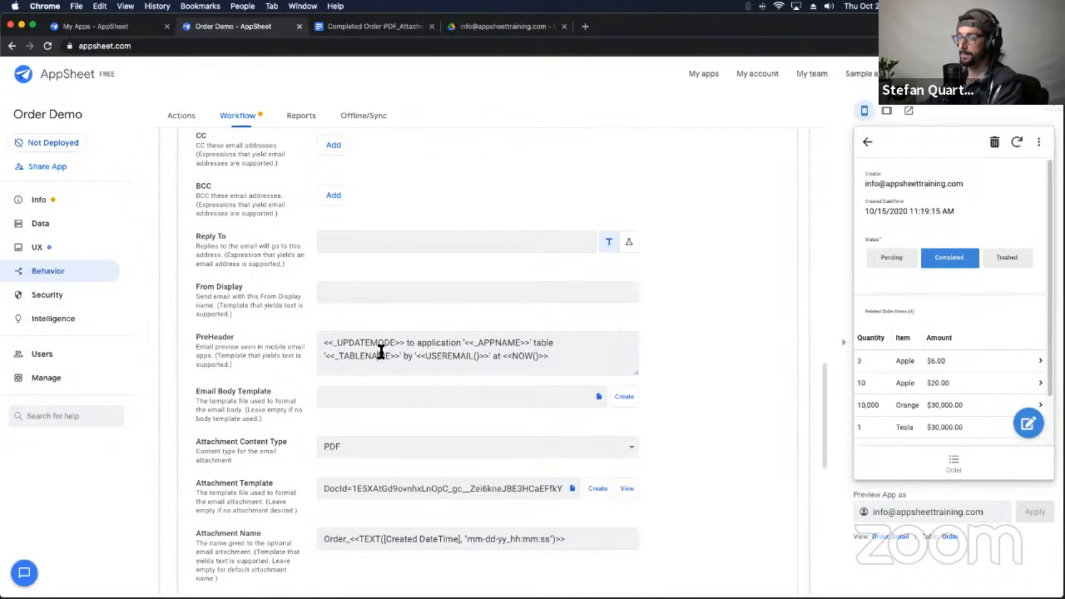
pyautogui.tripleClick(380, 353)
pyautogui.scroll(-3, 262, 368)
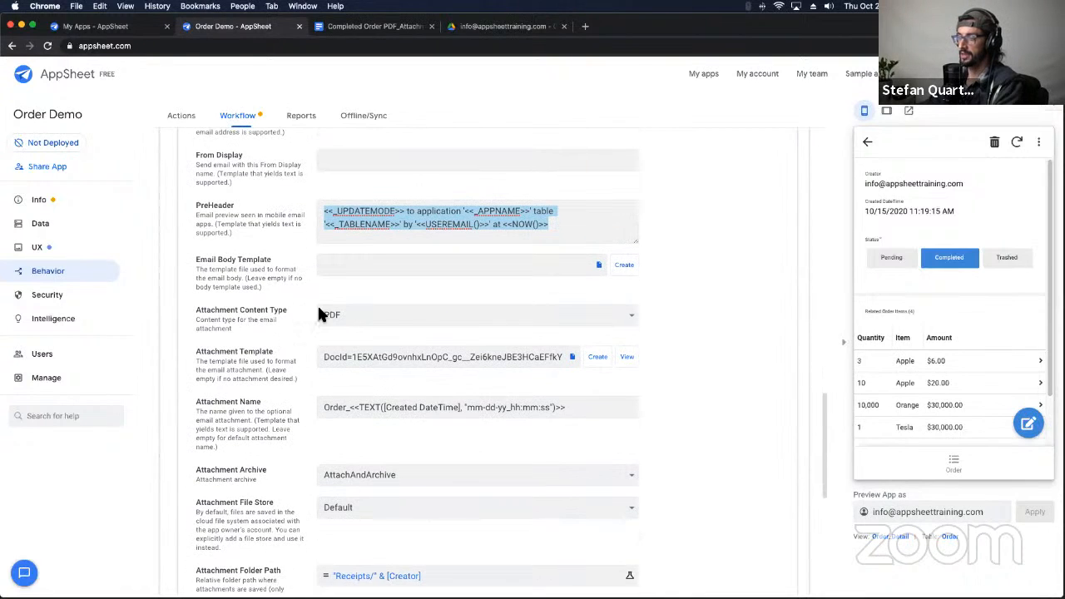
# Step: Keep PDF as the attachment type and open the attachment template document by its DocId
pyautogui.click(337, 316)
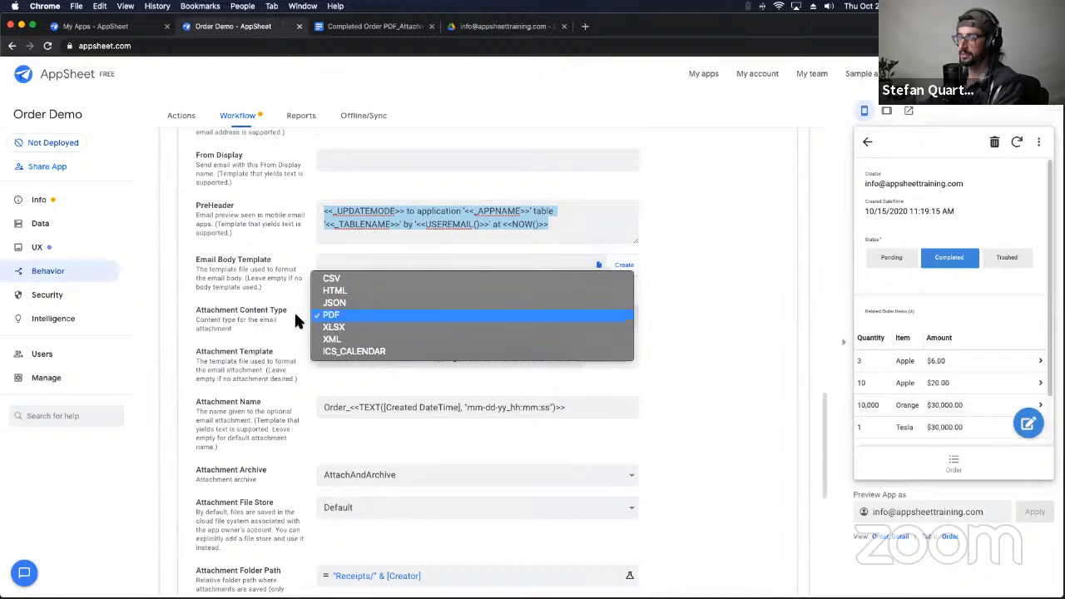
pyautogui.click(281, 325)
pyautogui.scroll(-1, 290, 343)
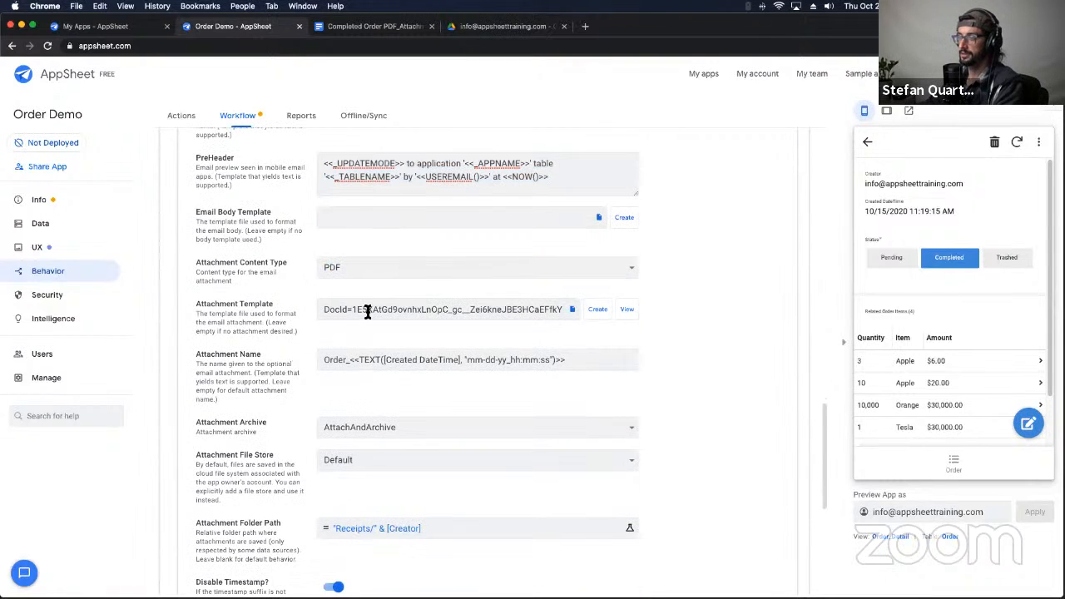
pyautogui.doubleClick(458, 310)
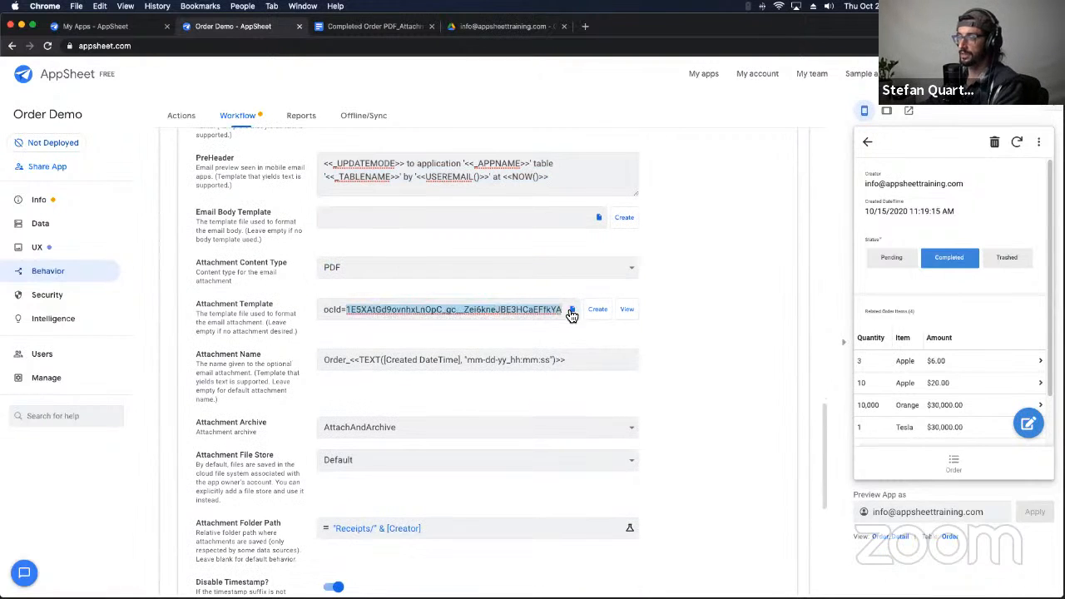
pyautogui.click(358, 26)
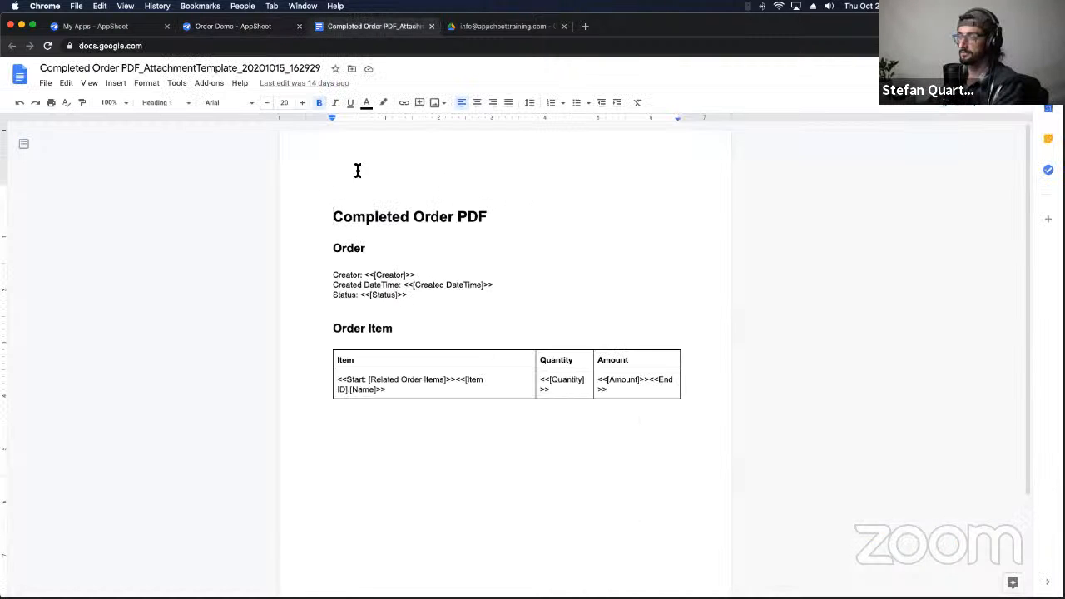
pyautogui.tripleClick(358, 216)
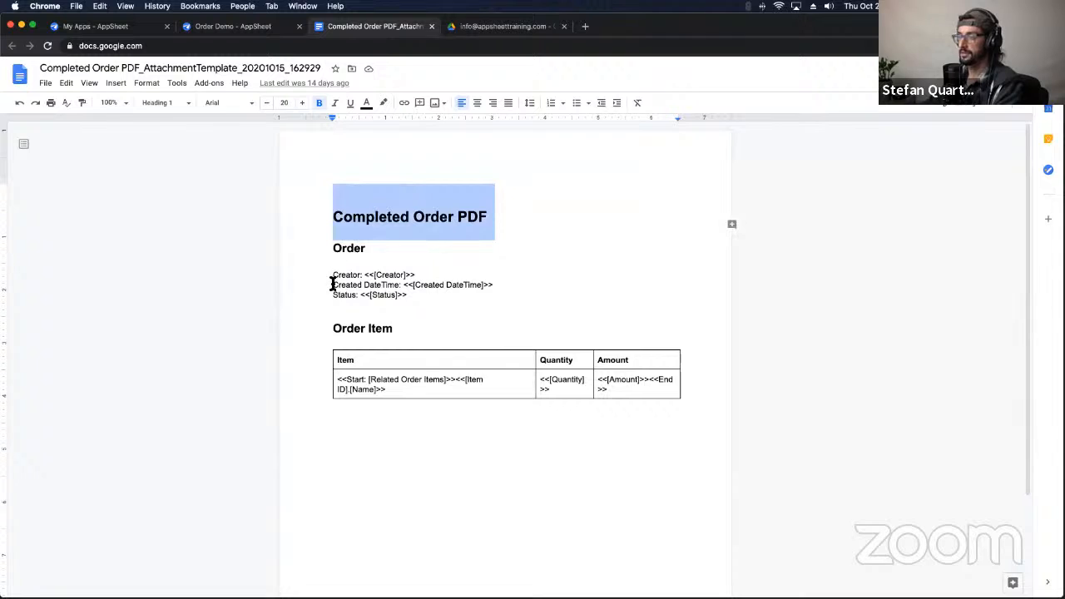
pyautogui.moveTo(333, 276); pyautogui.dragTo(471, 285)
pyautogui.click(375, 276)
pyautogui.moveTo(335, 382); pyautogui.dragTo(366, 381)
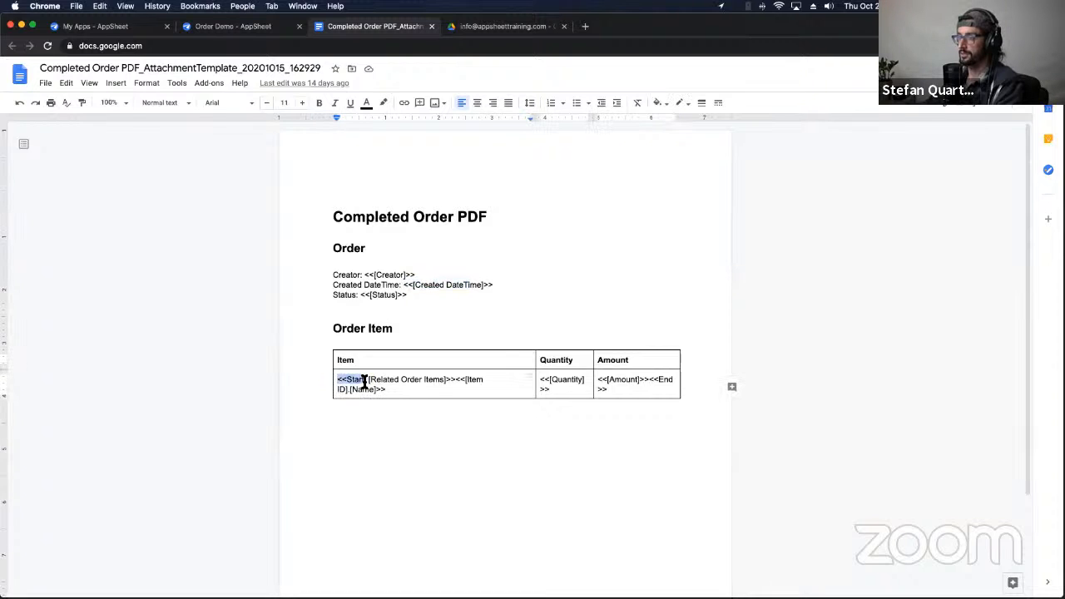
pyautogui.moveTo(615, 398); pyautogui.dragTo(654, 382)
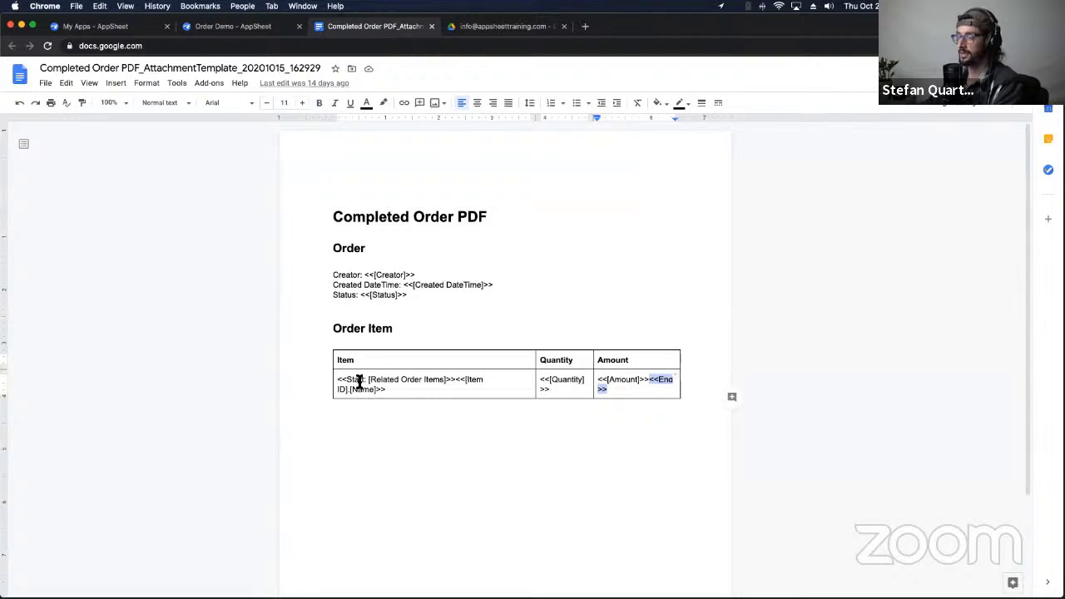
pyautogui.moveTo(367, 381); pyautogui.dragTo(447, 378)
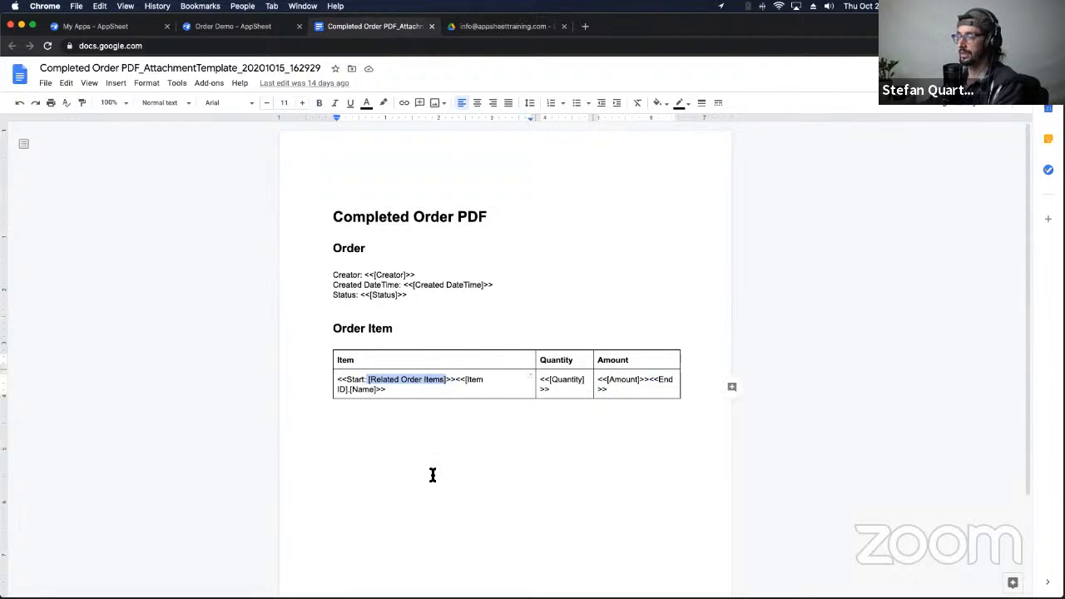
pyautogui.doubleClick(454, 382)
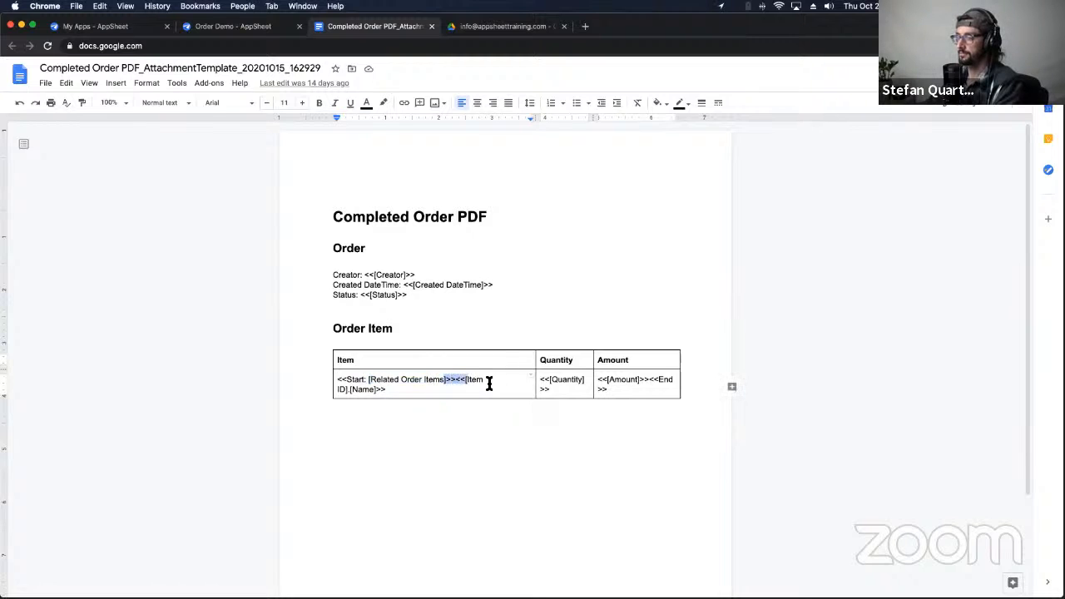
pyautogui.click(475, 383)
pyautogui.moveTo(454, 382); pyautogui.dragTo(527, 382)
pyautogui.click(466, 385)
pyautogui.doubleClick(560, 384)
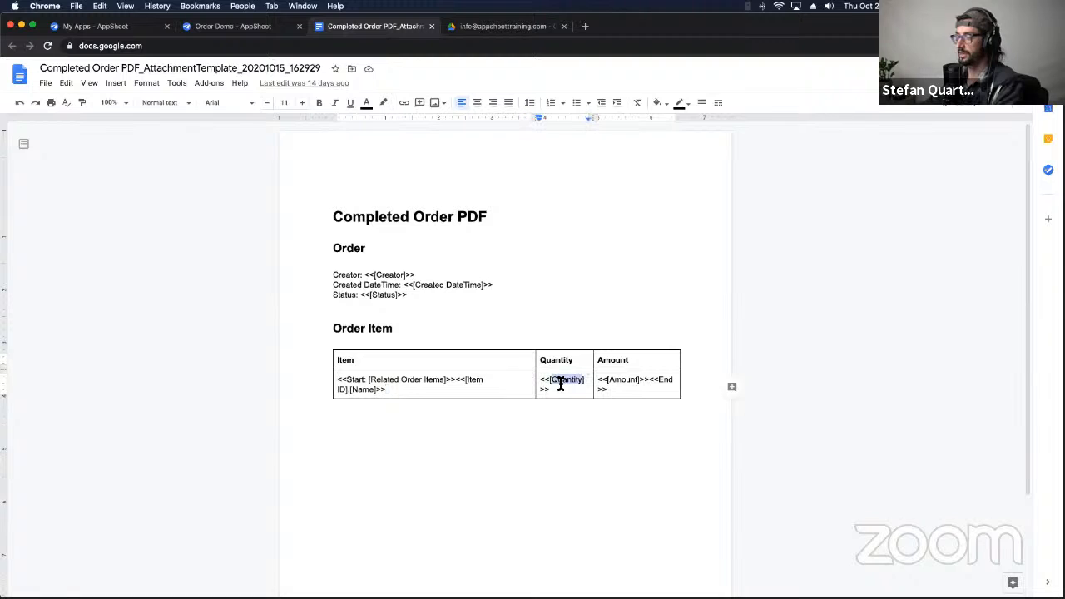
pyautogui.doubleClick(616, 383)
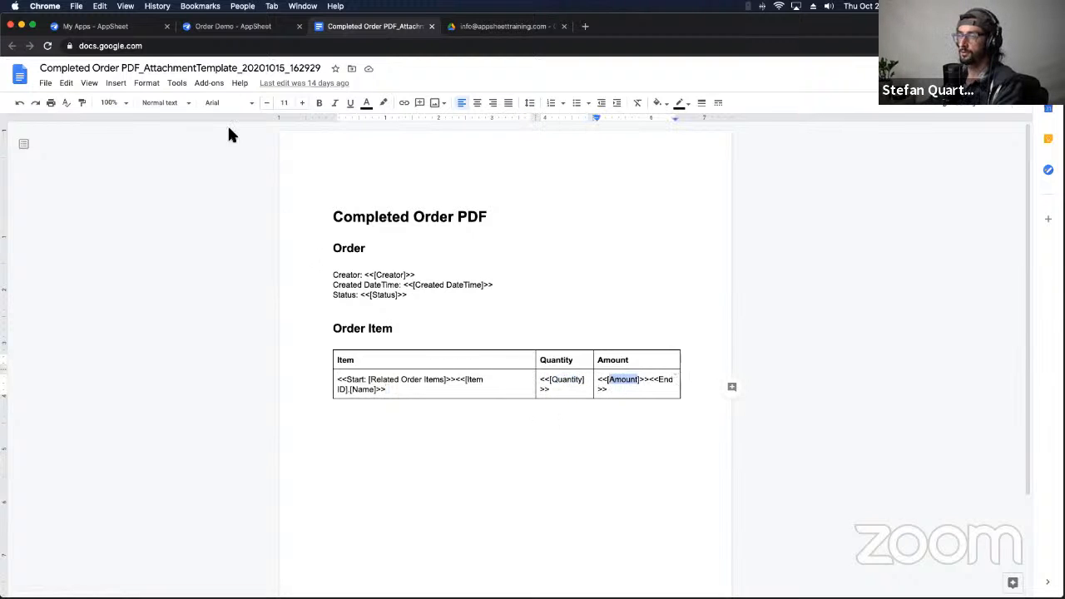
# Step: Back in the workflow settings, check the Attachment Archive setting
pyautogui.click(241, 27)
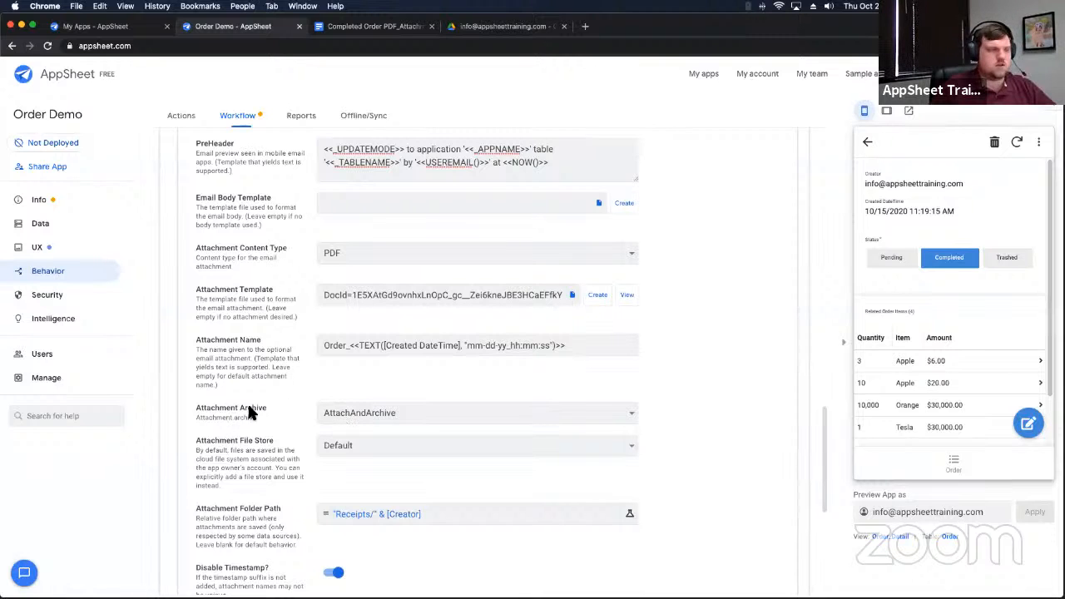
pyautogui.tripleClick(208, 408)
pyautogui.scroll(-3, 293, 440)
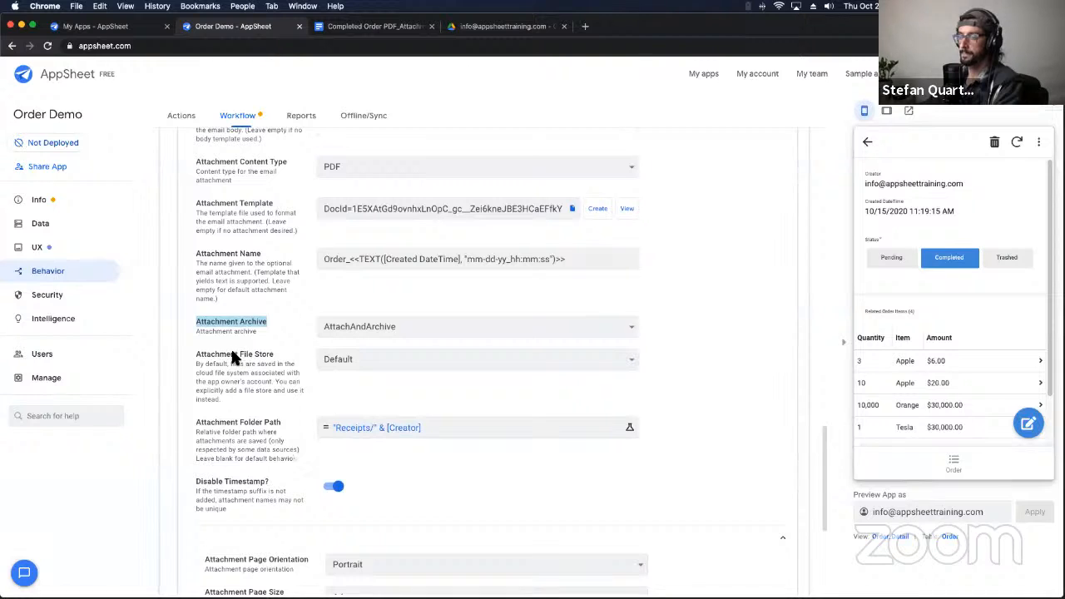
pyautogui.click(203, 436)
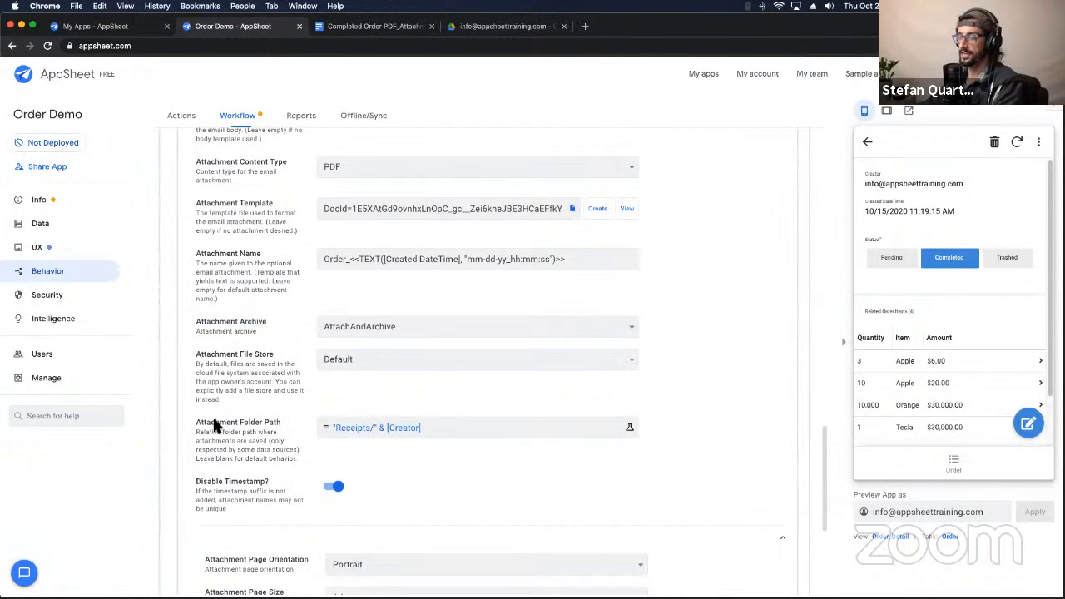
# Step: Inspect the "Receipts/" & [Creator] folder path and view the Receipts folder in Google Drive
pyautogui.tripleClick(213, 424)
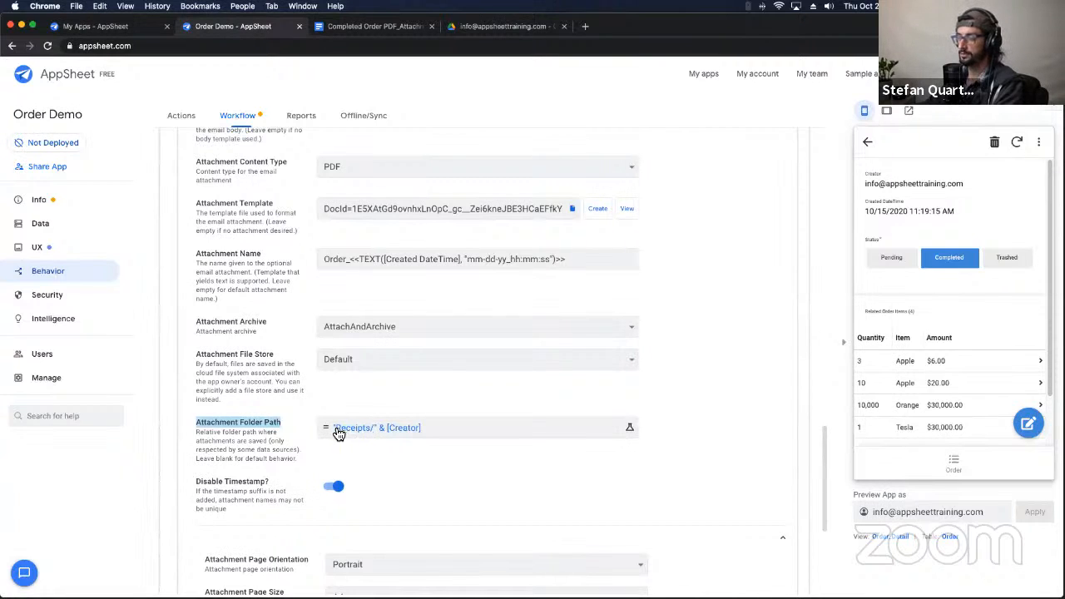
pyautogui.click(396, 432)
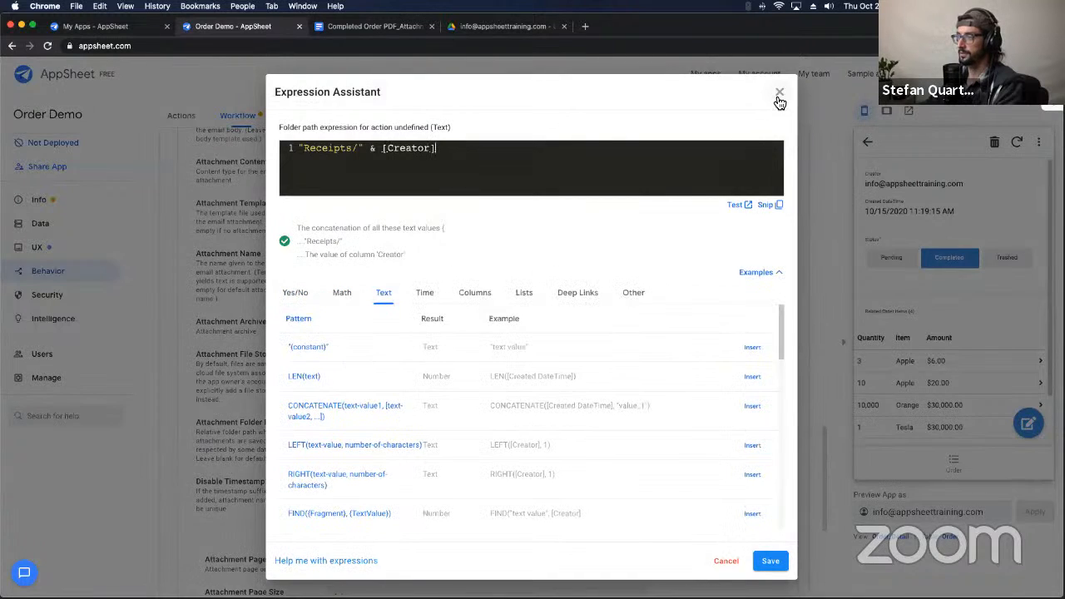
pyautogui.click(780, 92)
pyautogui.moveTo(865, 184); pyautogui.dragTo(975, 189)
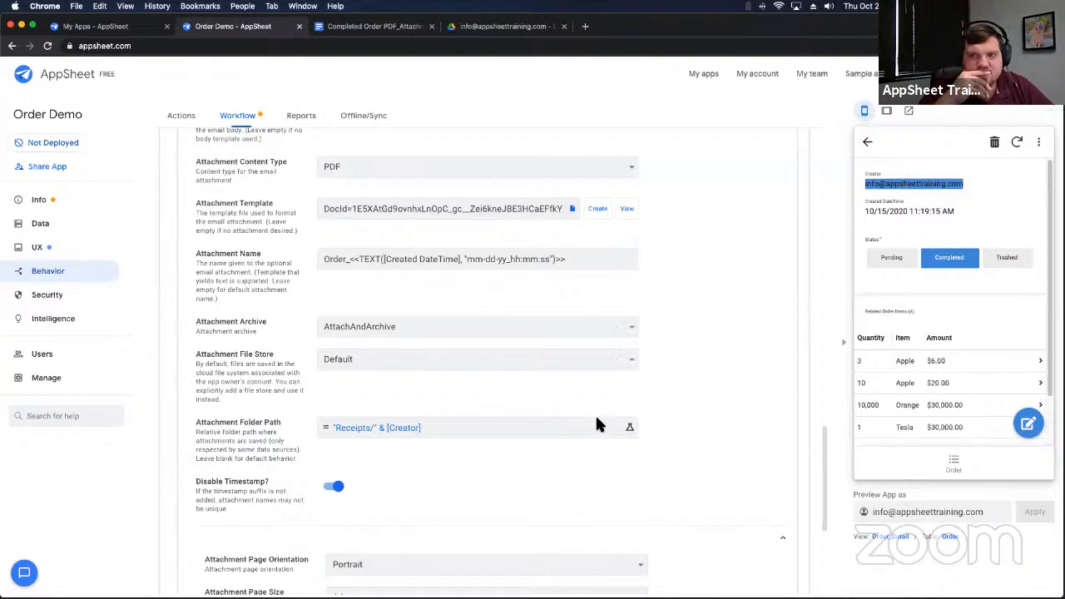
pyautogui.click(493, 27)
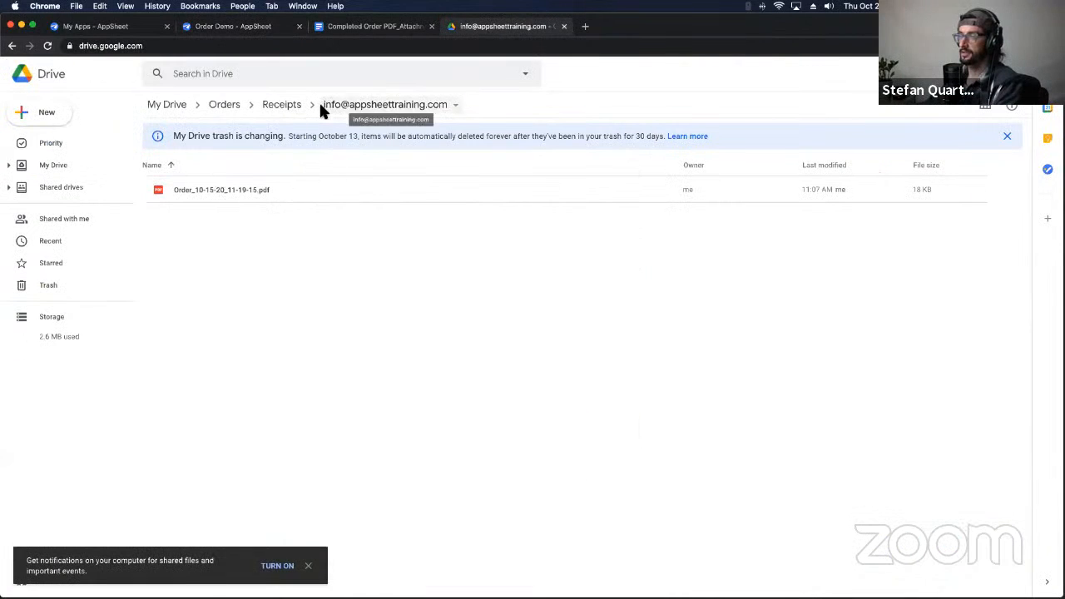
# Step: Reopen the saved order PDF preview, check its four item rows with amounts, then close it
pyautogui.click(47, 45)
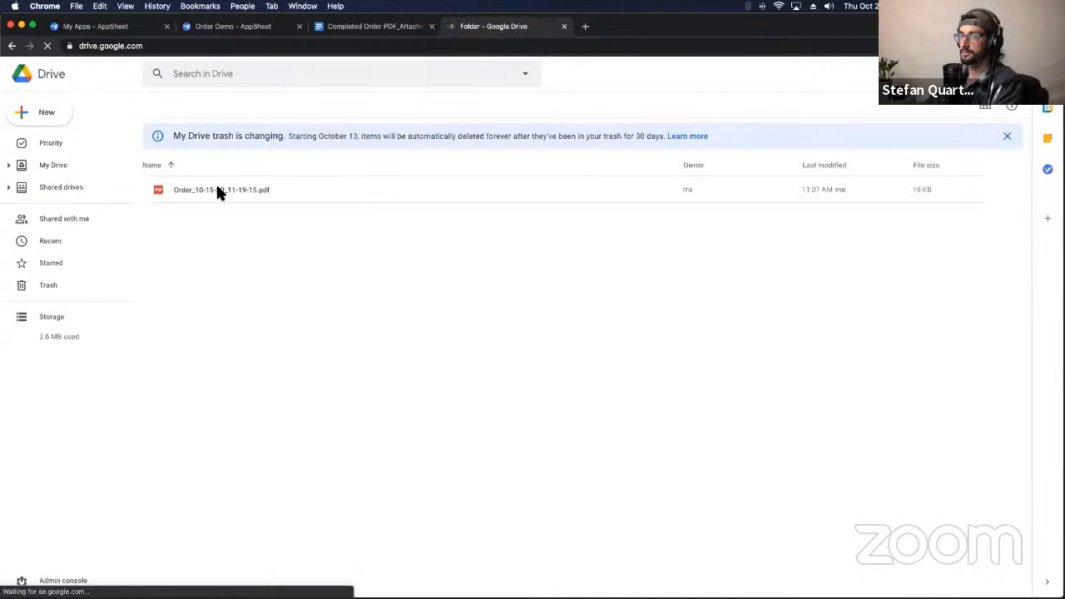
pyautogui.click(218, 190)
pyautogui.doubleClick(230, 190)
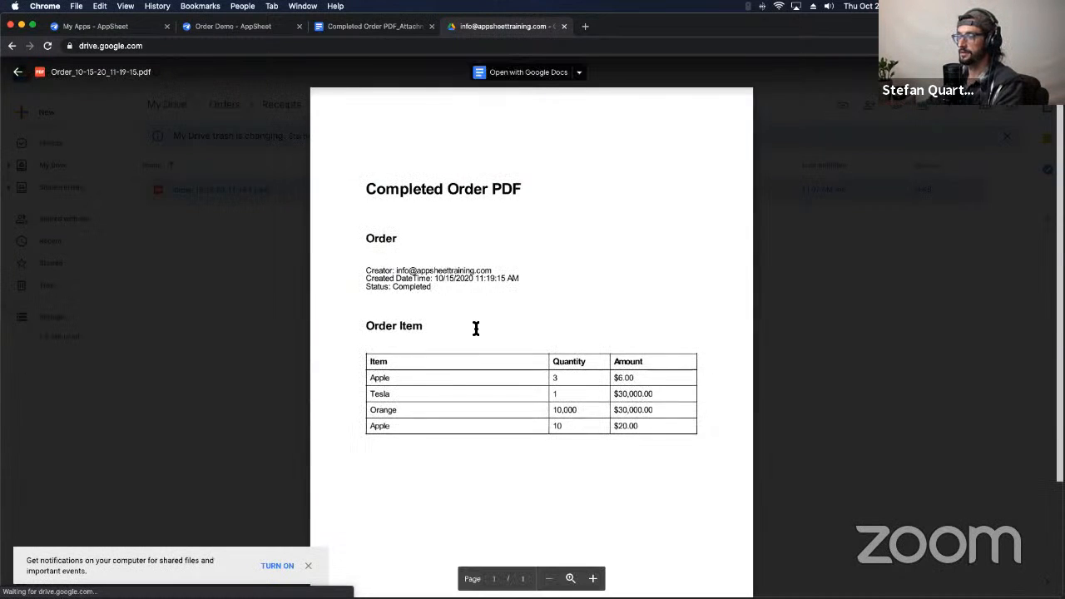
pyautogui.scroll(-1, 411, 430)
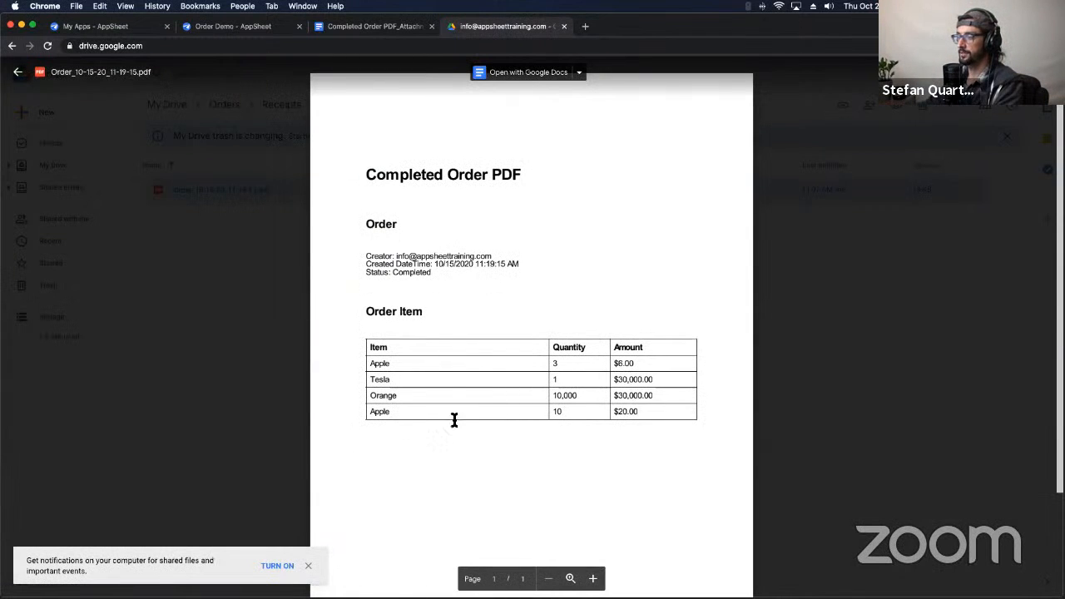
pyautogui.moveTo(373, 416); pyautogui.dragTo(664, 415)
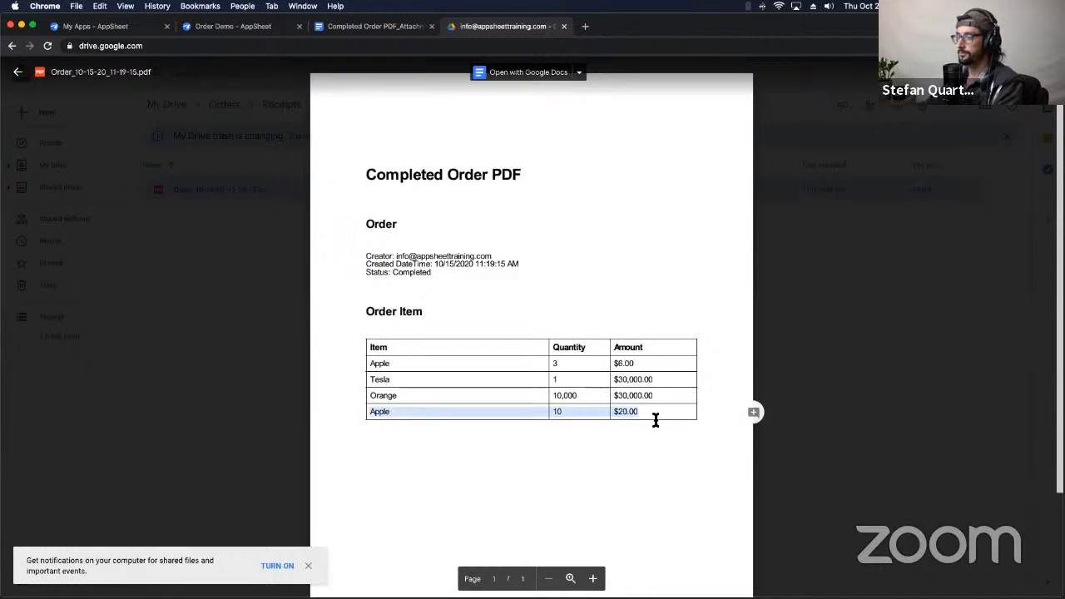
pyautogui.click(324, 392)
pyautogui.click(221, 316)
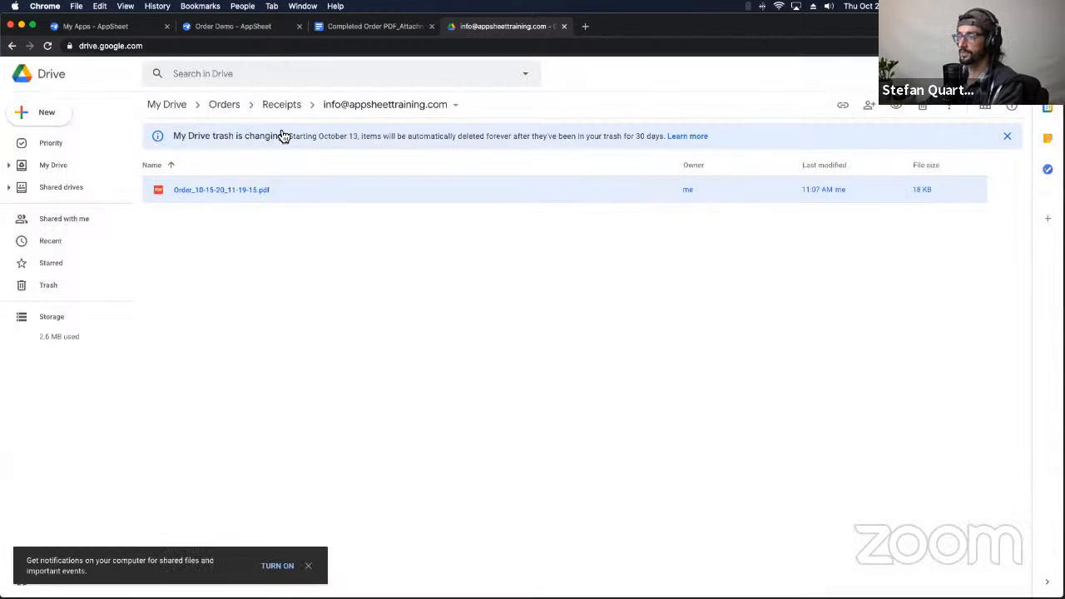
pyautogui.click(358, 26)
# Step: Collapse the Completed Order PDF workflow rule in the AppSheet app editor
pyautogui.click(233, 26)
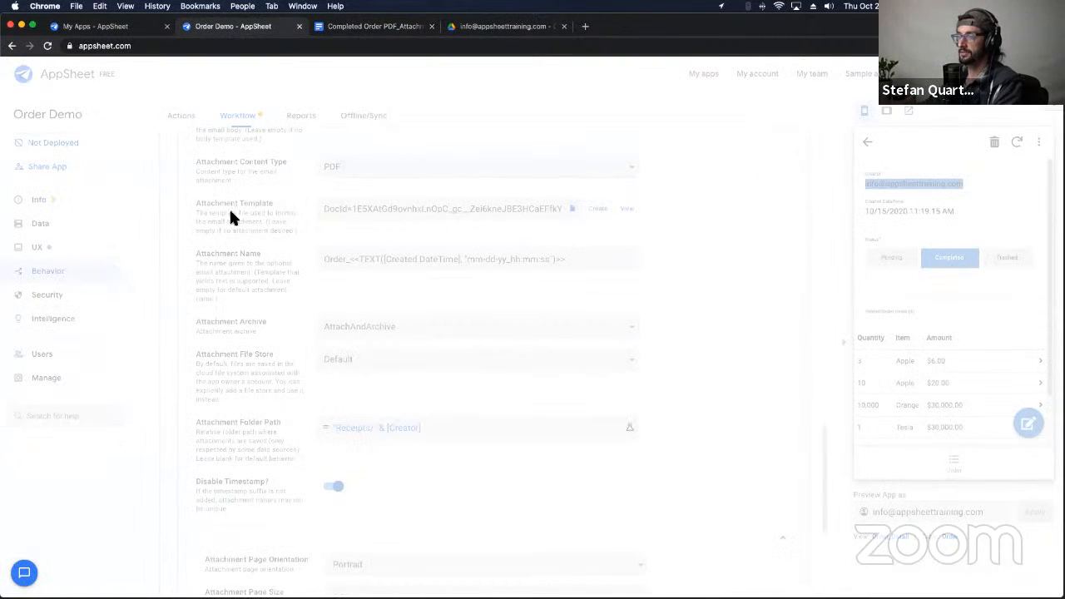
pyautogui.scroll(20, 280, 247)
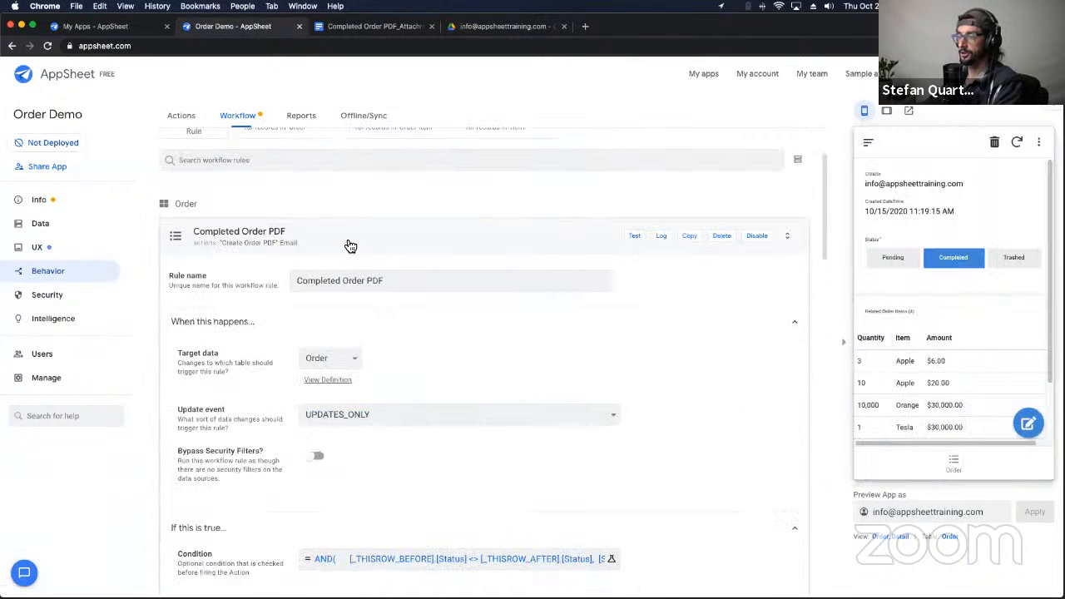
pyautogui.click(350, 241)
# Step: Review the template's title, Order fields and Order Item table by selecting through its content
pyautogui.click(375, 25)
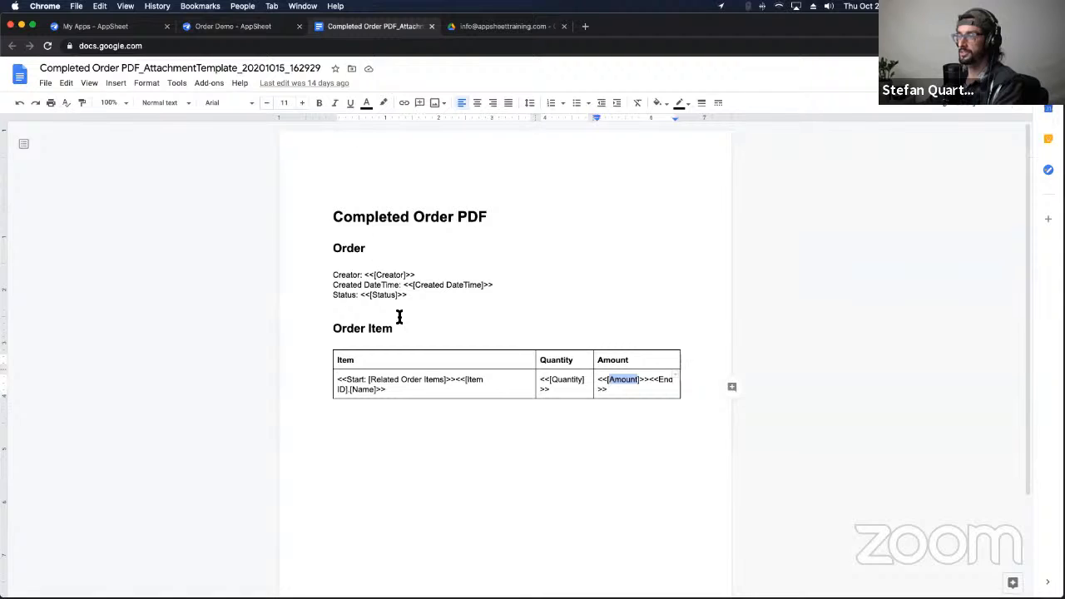
pyautogui.click(327, 218)
pyautogui.moveTo(418, 227); pyautogui.dragTo(651, 430)
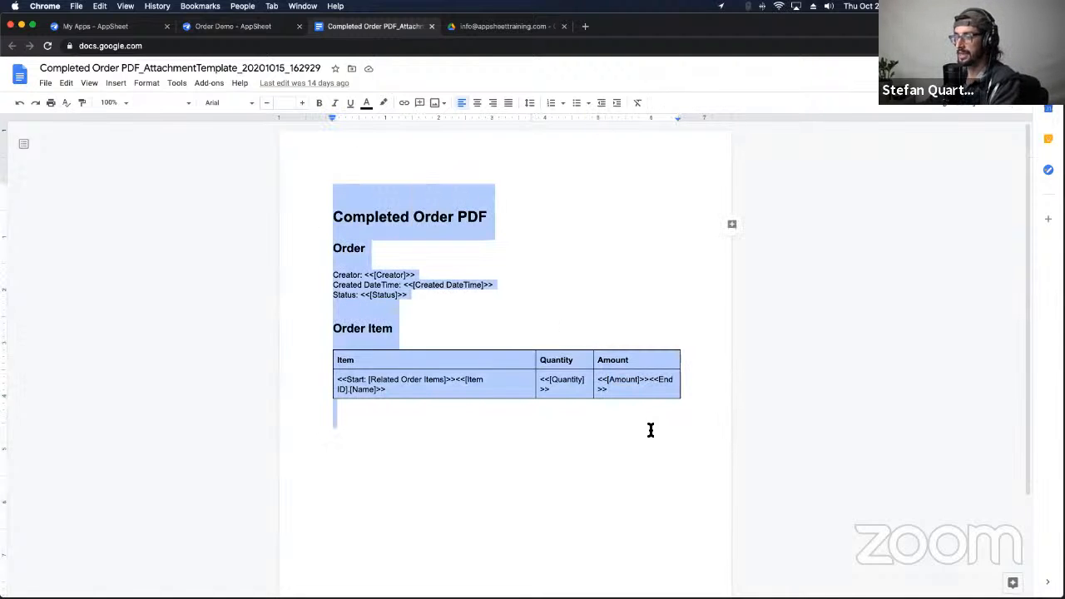
pyautogui.click(380, 278)
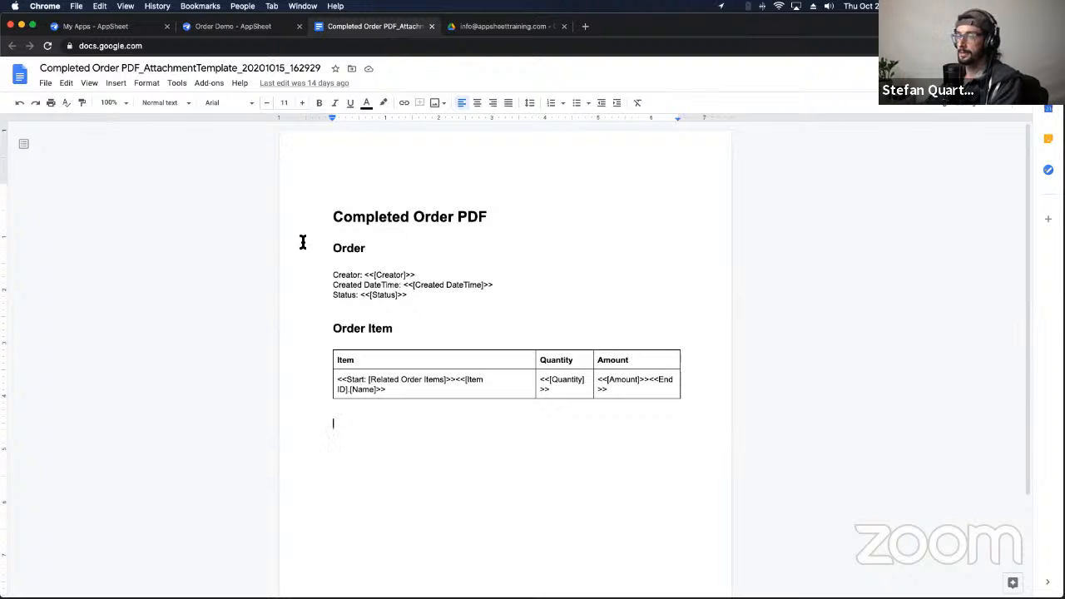
pyautogui.click(325, 258)
pyautogui.moveTo(329, 200); pyautogui.dragTo(442, 297)
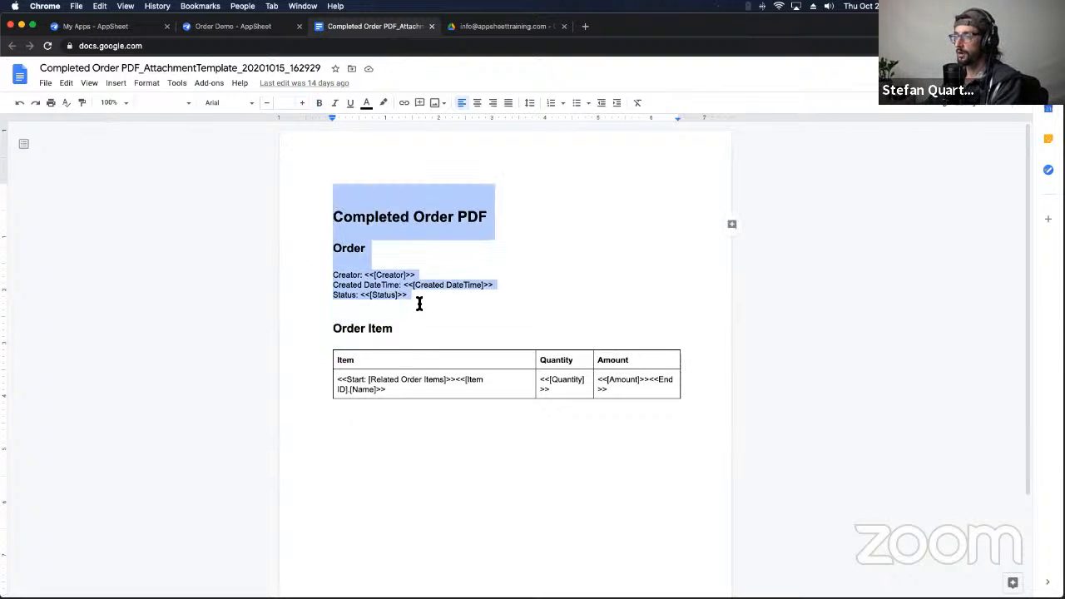
pyautogui.doubleClick(419, 314)
pyautogui.click(393, 329)
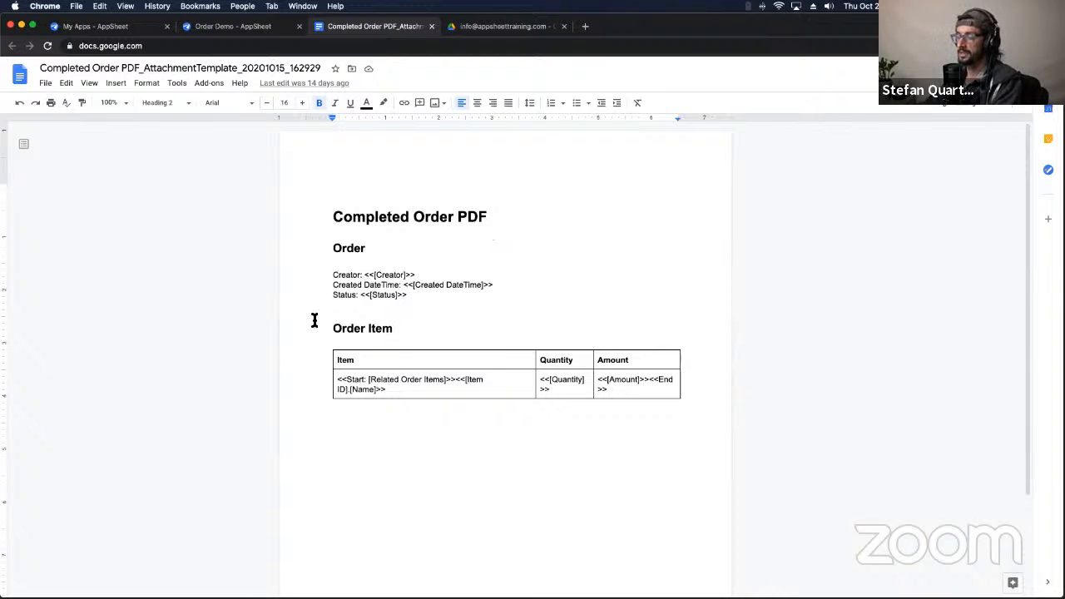
pyautogui.click(326, 368)
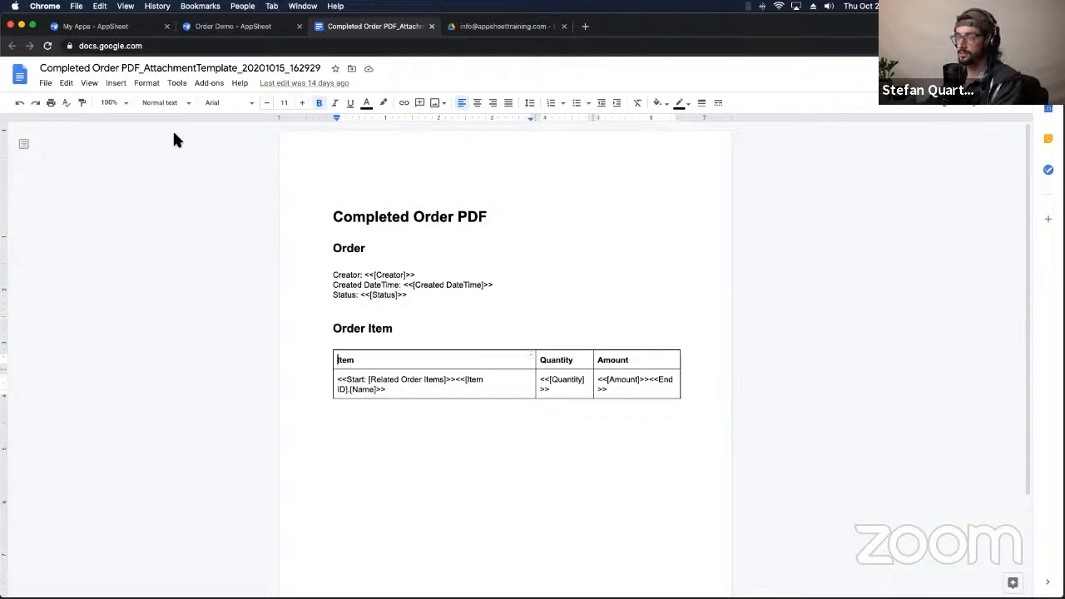
pyautogui.click(313, 175)
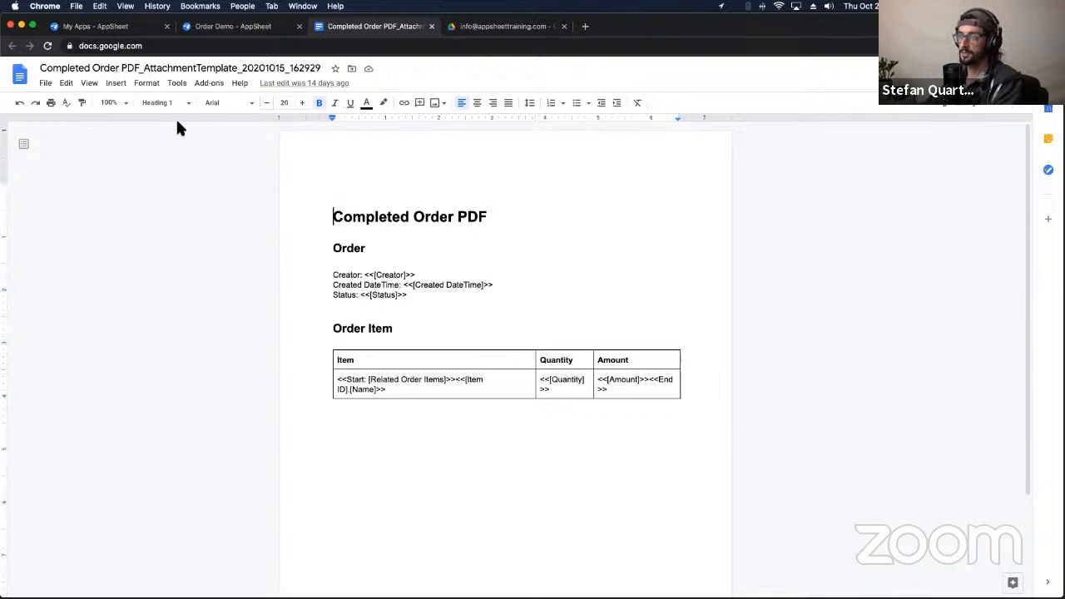
pyautogui.click(46, 85)
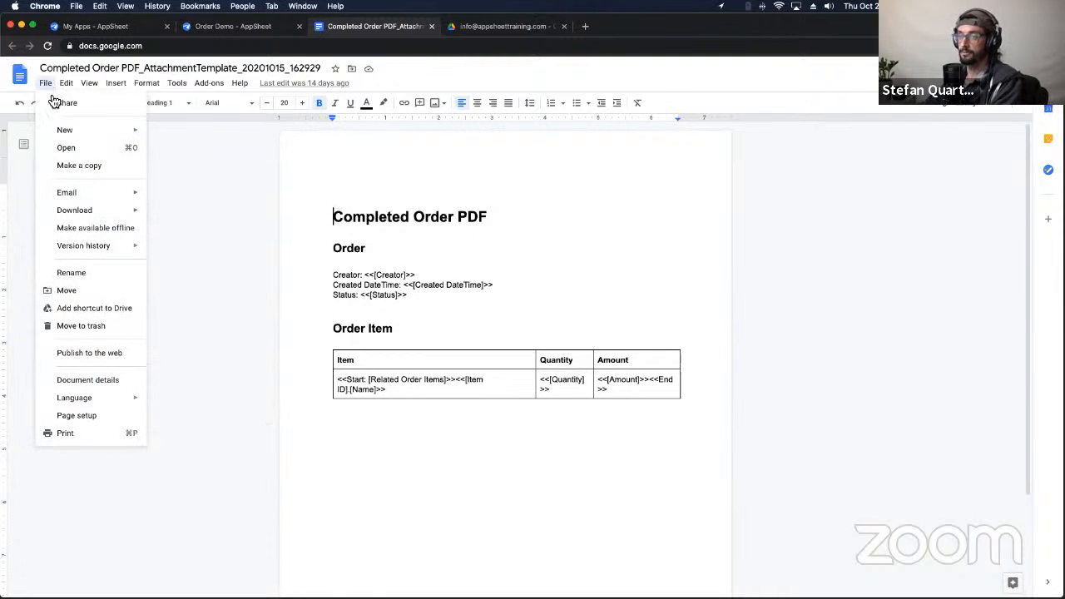
# Step: Set the Top, Bottom, Left and Right page margins to 0.3 inches in Page setup
pyautogui.click(94, 416)
pyautogui.moveTo(609, 249)
pyautogui.mouseDown()
pyautogui.moveTo(563, 257)
pyautogui.moveTo(619, 262)
pyautogui.mouseUp()
pyautogui.click(628, 262)
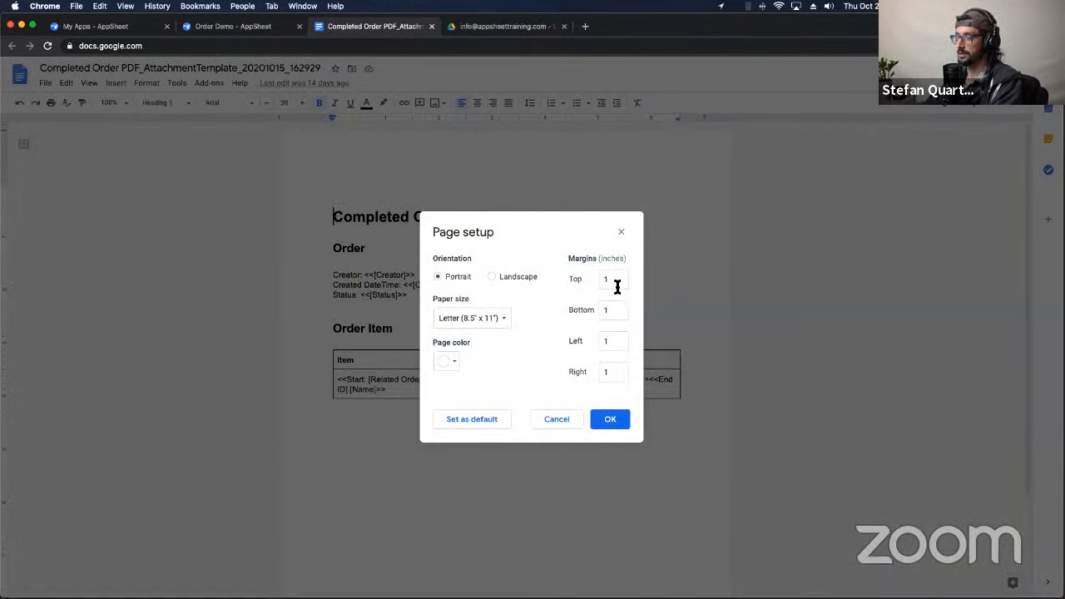
pyautogui.click(617, 286)
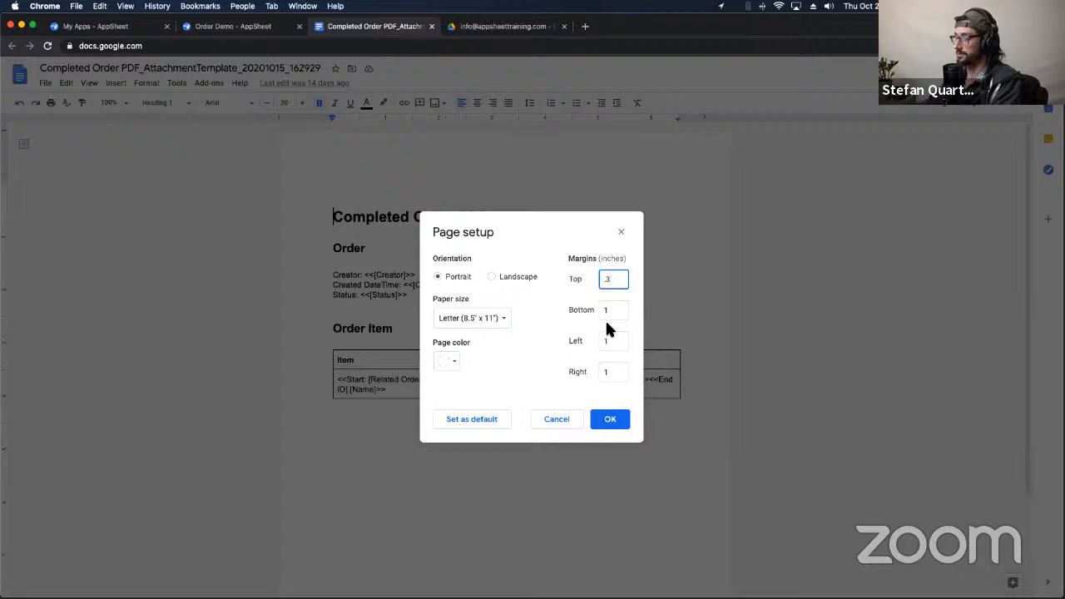
pyautogui.click(610, 311)
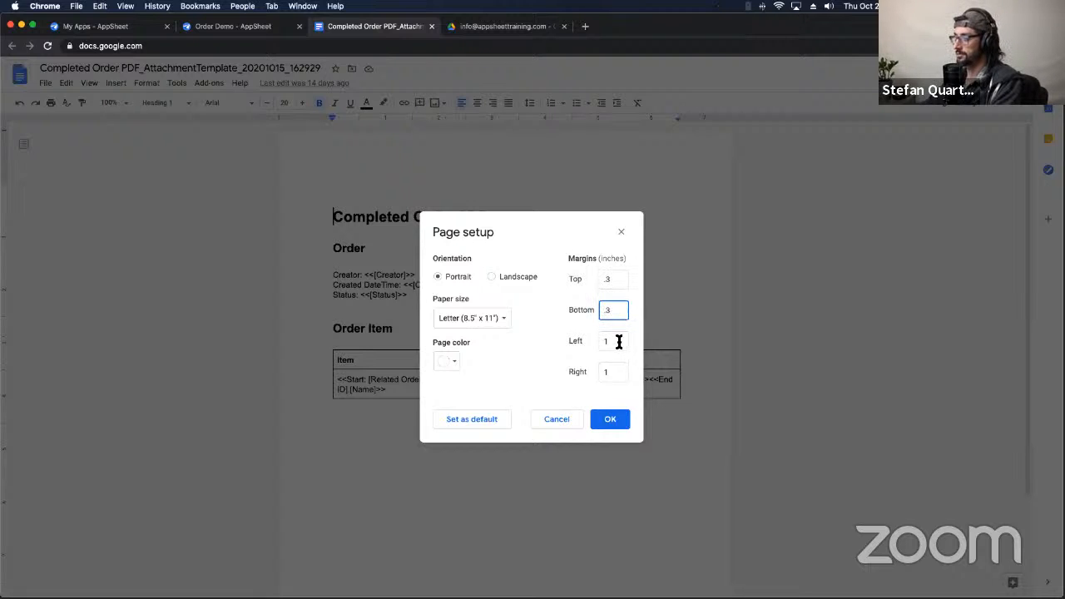
pyautogui.click(618, 341)
pyautogui.click(616, 375)
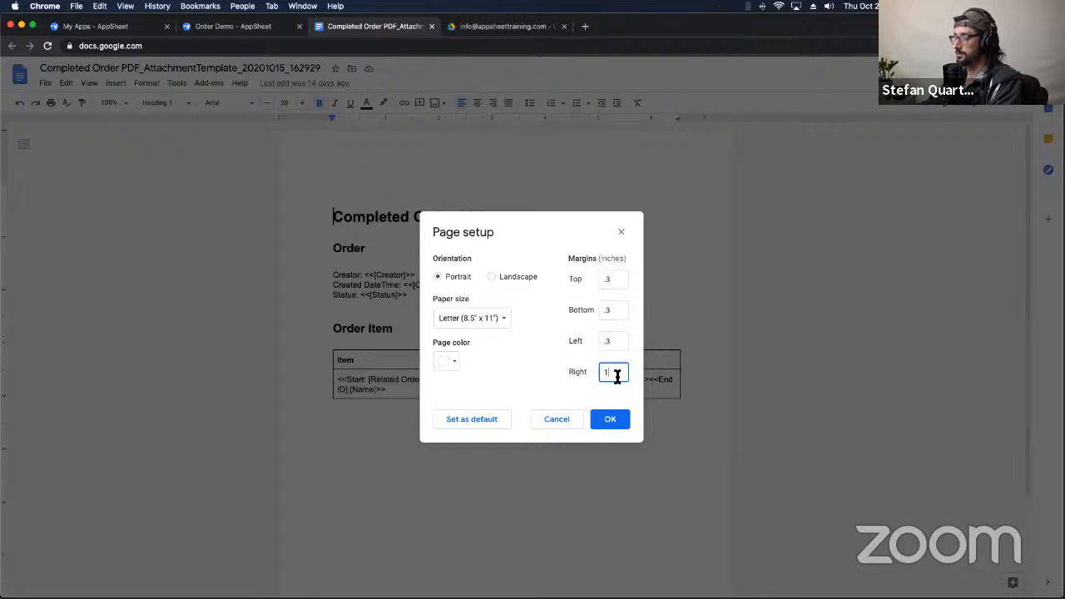
pyautogui.write('.3')
pyautogui.click(611, 420)
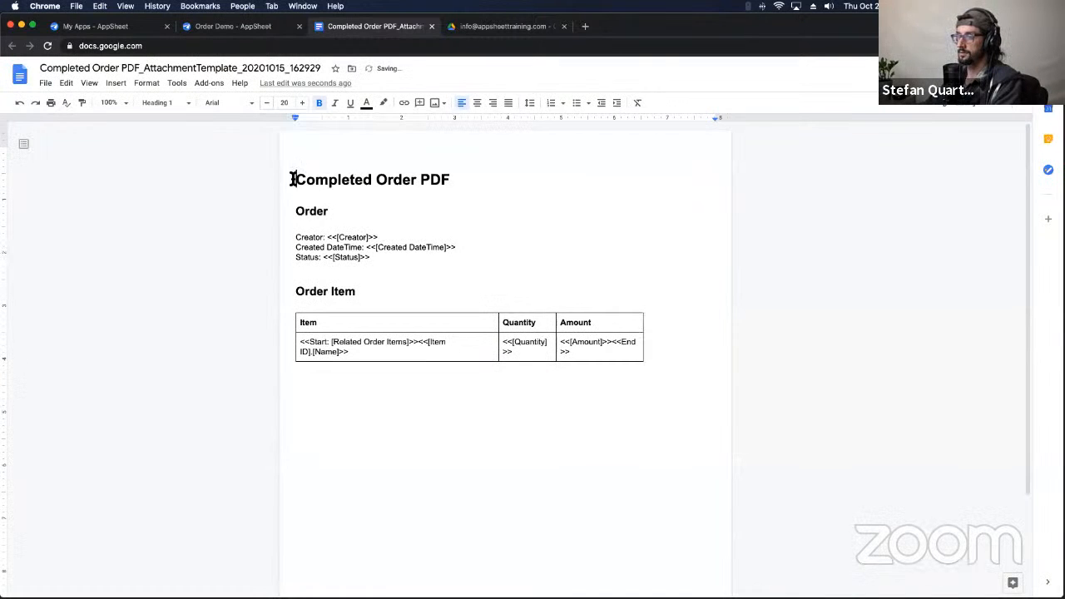
# Step: Stretch the Order Item table to the right margin and rebalance its Item, Quantity and Amount columns
pyautogui.moveTo(294, 178); pyautogui.dragTo(408, 291)
pyautogui.click(469, 267)
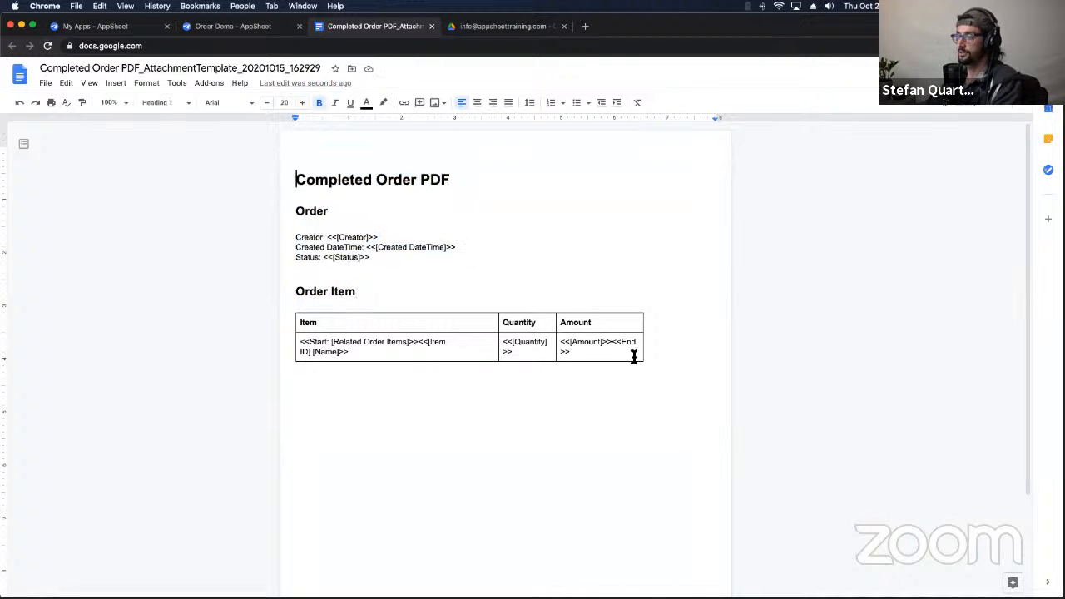
pyautogui.moveTo(641, 350); pyautogui.dragTo(712, 348)
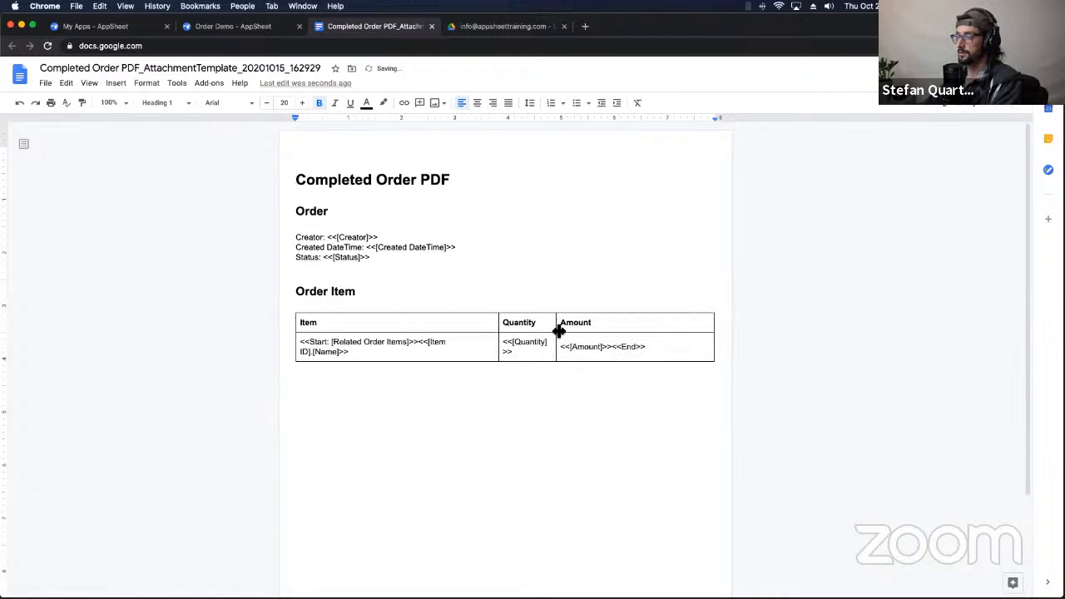
pyautogui.moveTo(558, 331); pyautogui.dragTo(618, 329)
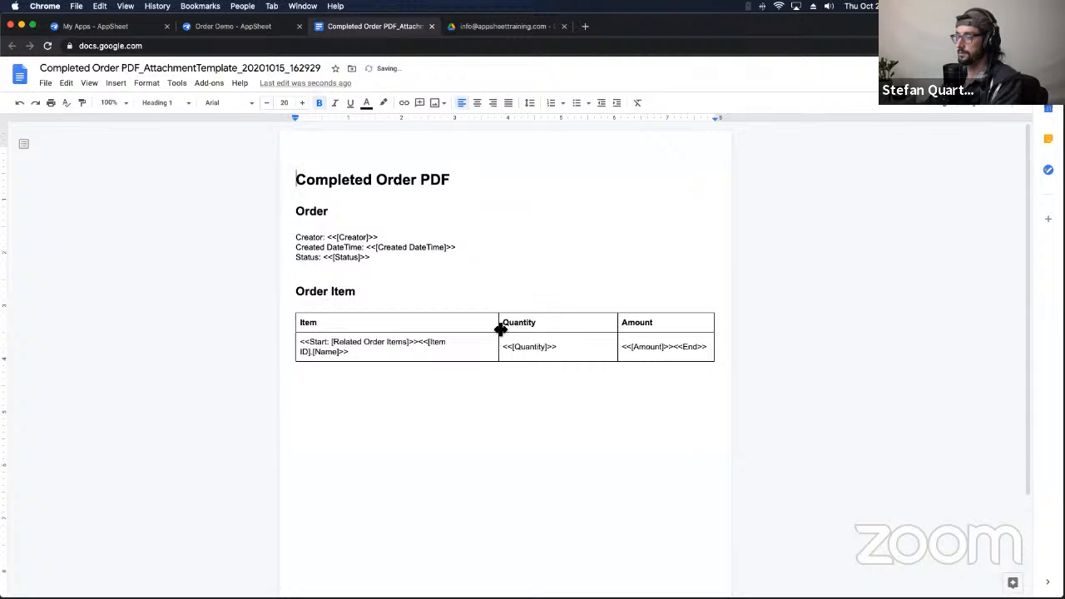
pyautogui.moveTo(500, 329); pyautogui.dragTo(522, 330)
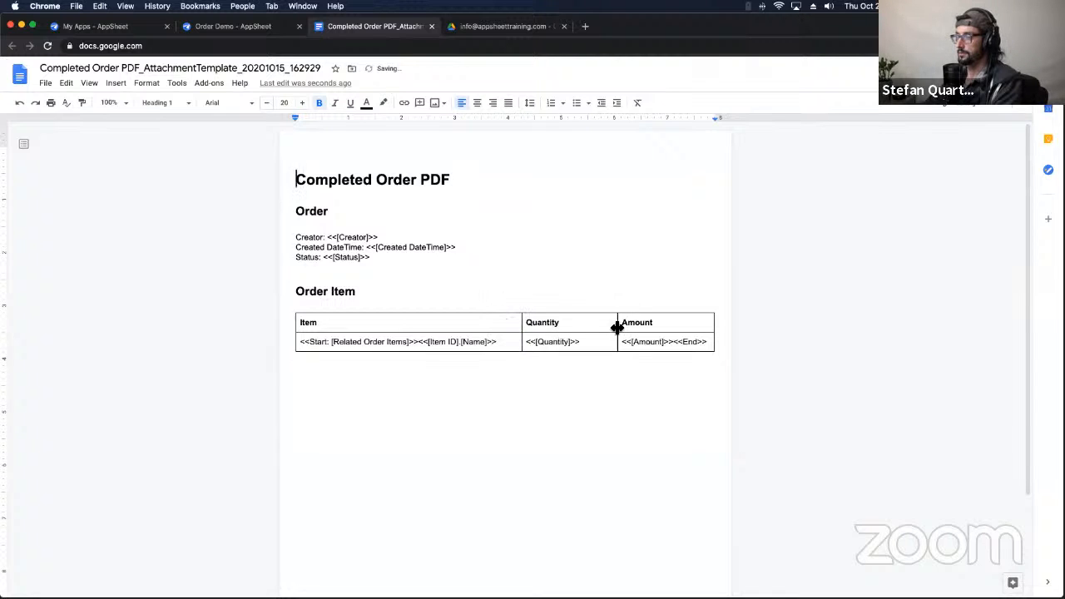
pyautogui.moveTo(617, 327); pyautogui.dragTo(610, 326)
# Step: Select the title, Order heading and Creator, Created DateTime and Status lines to review the header
pyautogui.click(378, 283)
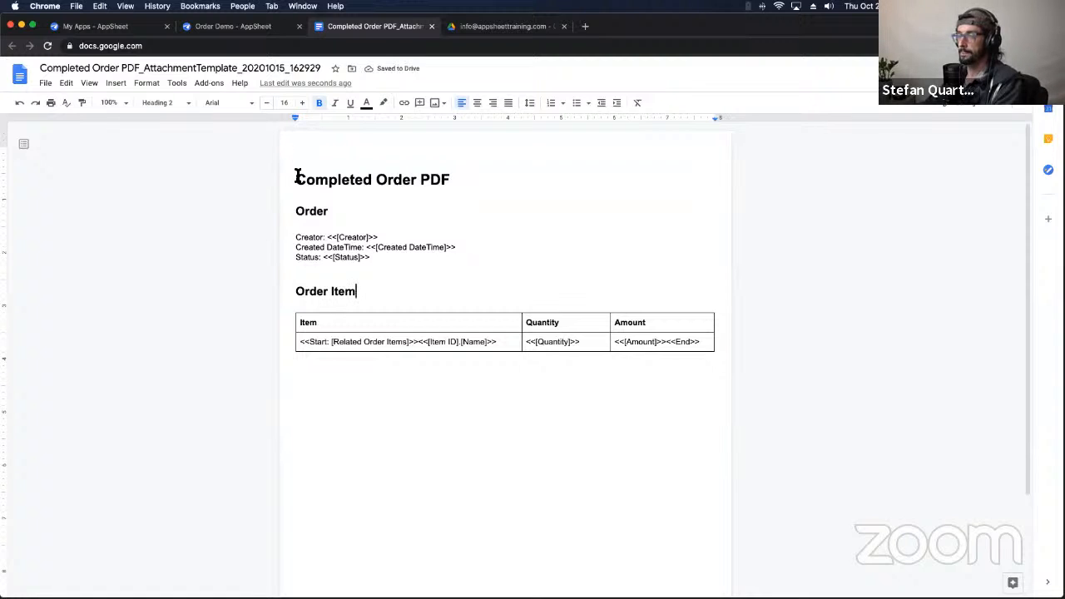
pyautogui.moveTo(295, 237); pyautogui.dragTo(384, 258)
pyautogui.click(384, 259)
pyautogui.moveTo(299, 179); pyautogui.dragTo(399, 230)
pyautogui.click(511, 214)
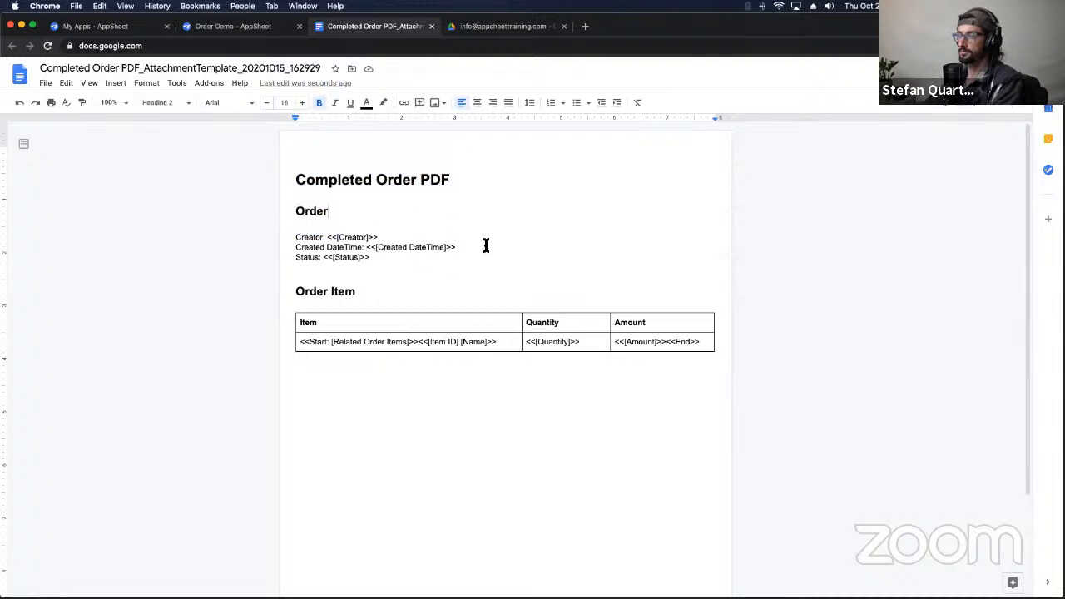
pyautogui.moveTo(547, 173); pyautogui.dragTo(641, 241)
pyautogui.click(571, 167)
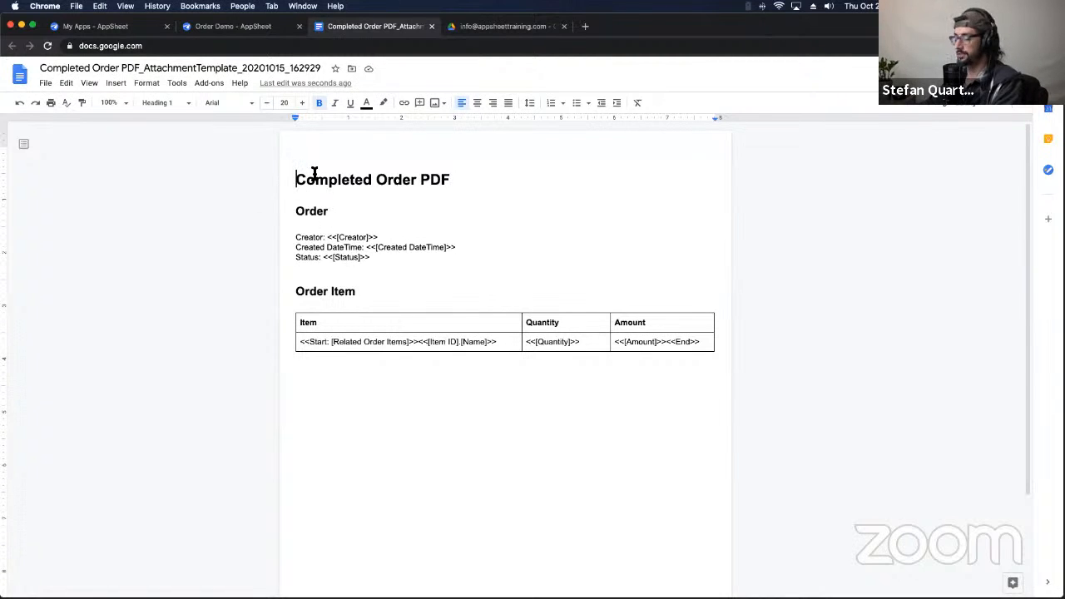
# Step: Delete the Completed Order PDF heading and set the empty top line to Normal text
pyautogui.press('Return')
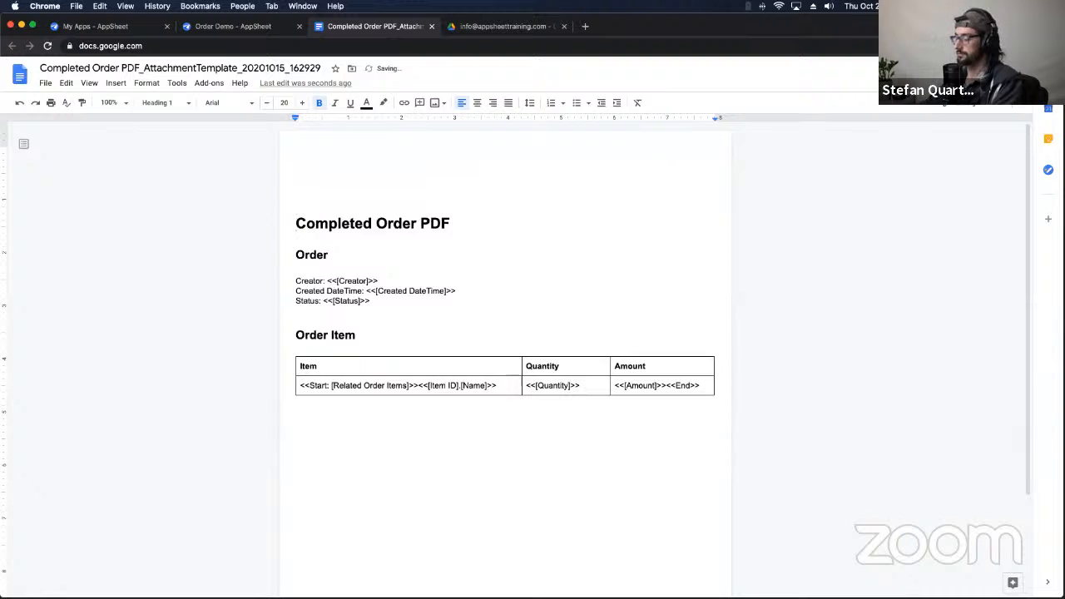
pyautogui.press('BackSpace')
pyautogui.moveTo(297, 184); pyautogui.dragTo(451, 184)
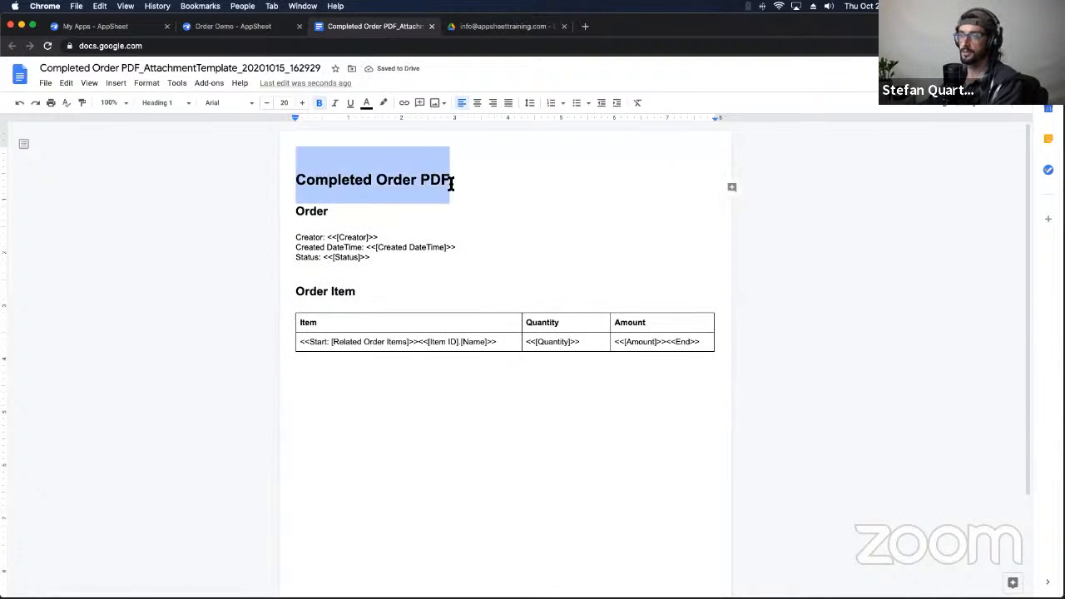
pyautogui.press('BackSpace')
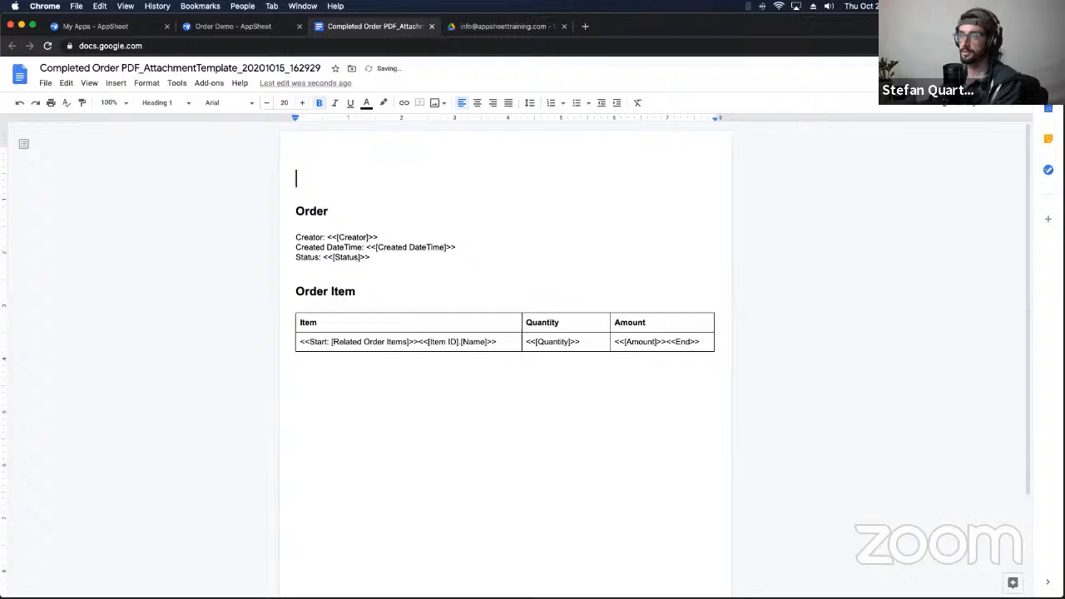
pyautogui.click(177, 106)
pyautogui.click(192, 131)
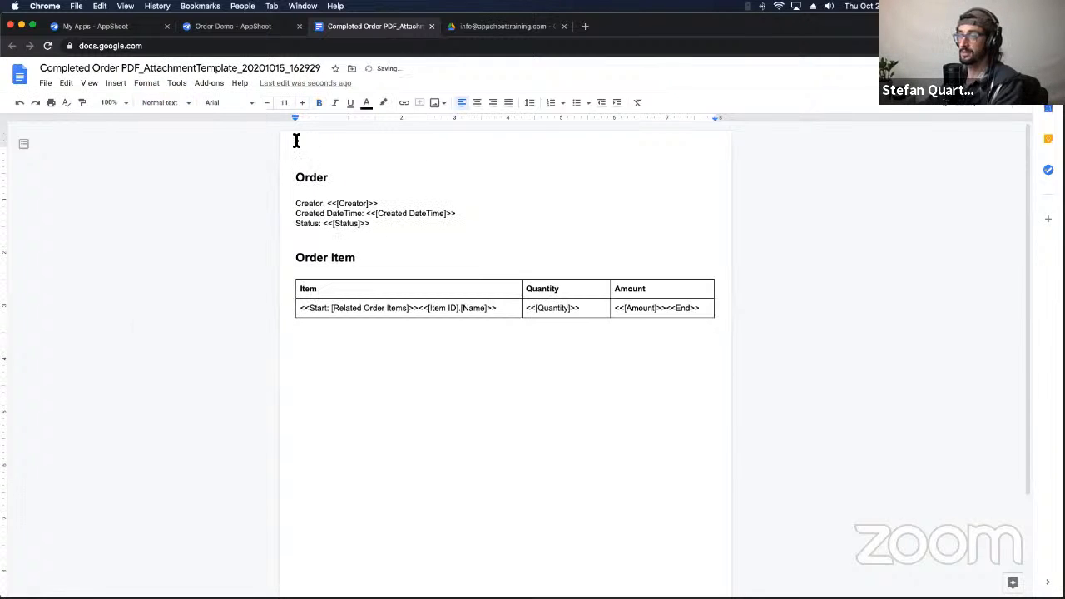
pyautogui.click(116, 83)
pyautogui.moveTo(145, 123)
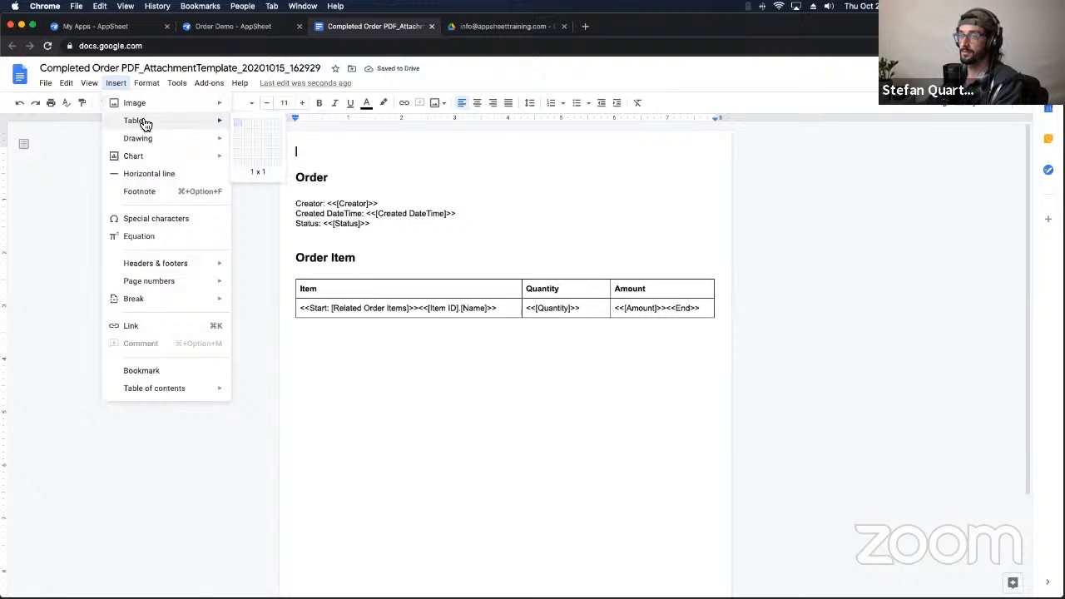
# Step: Insert a 2x1 table at the top of the template and place the cursor in its left cell
pyautogui.click(246, 125)
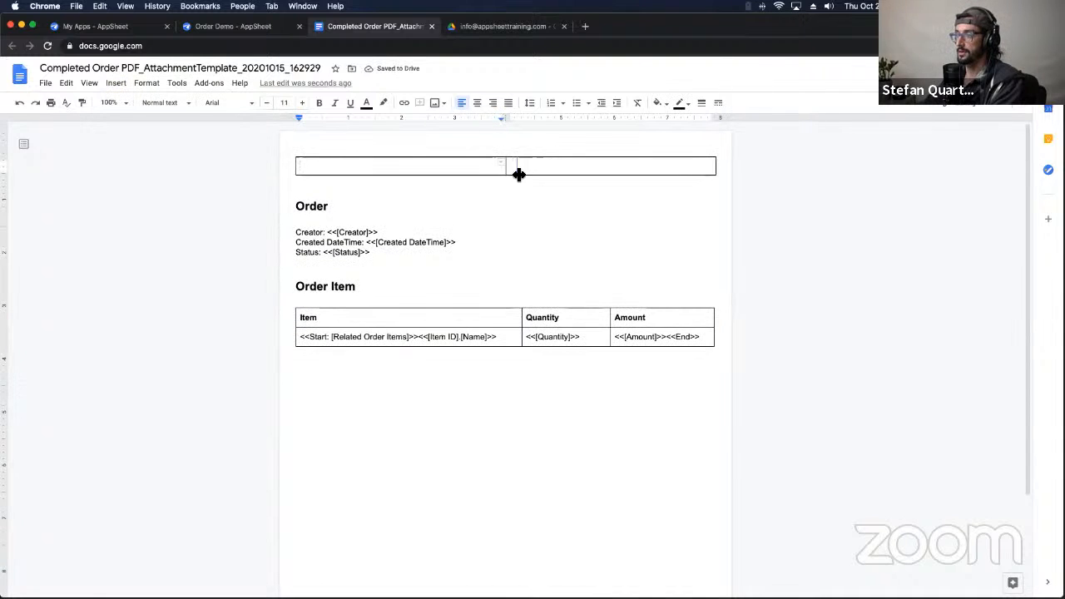
pyautogui.click(506, 174)
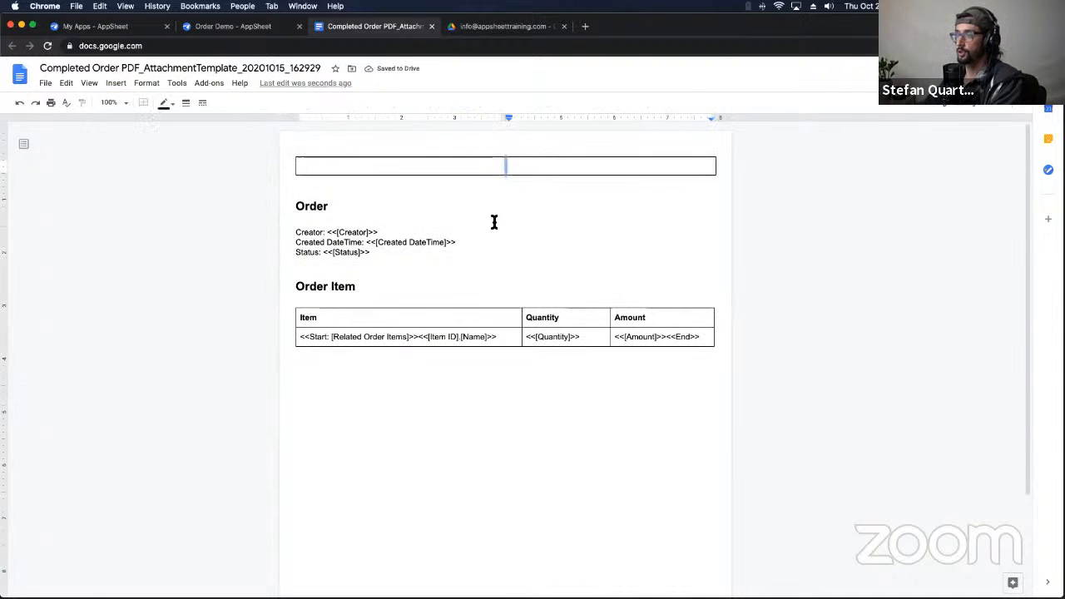
pyautogui.click(463, 169)
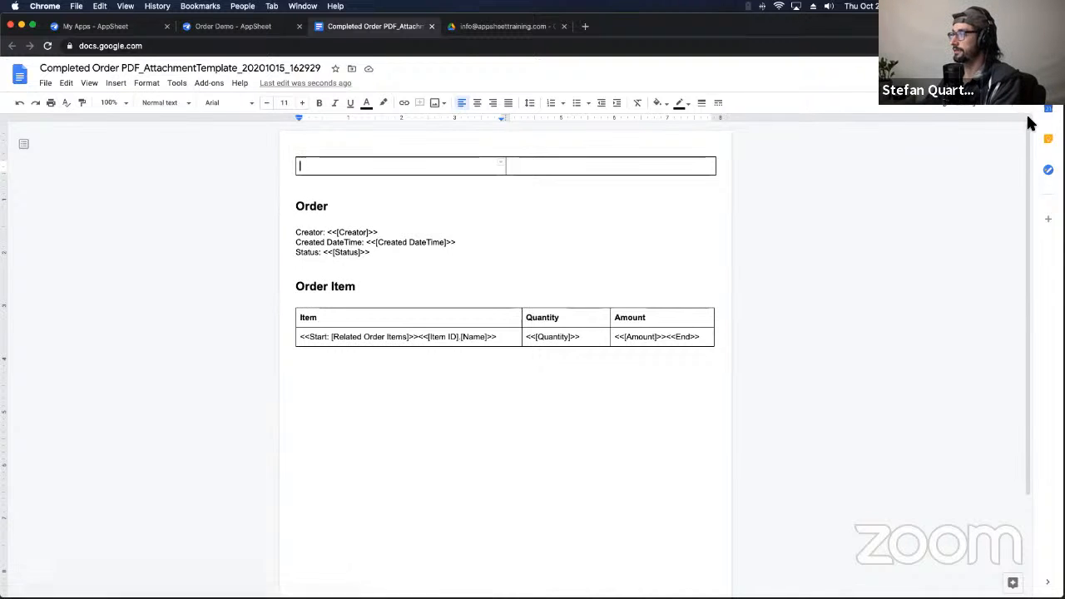
pyautogui.click(115, 83)
pyautogui.moveTo(207, 108)
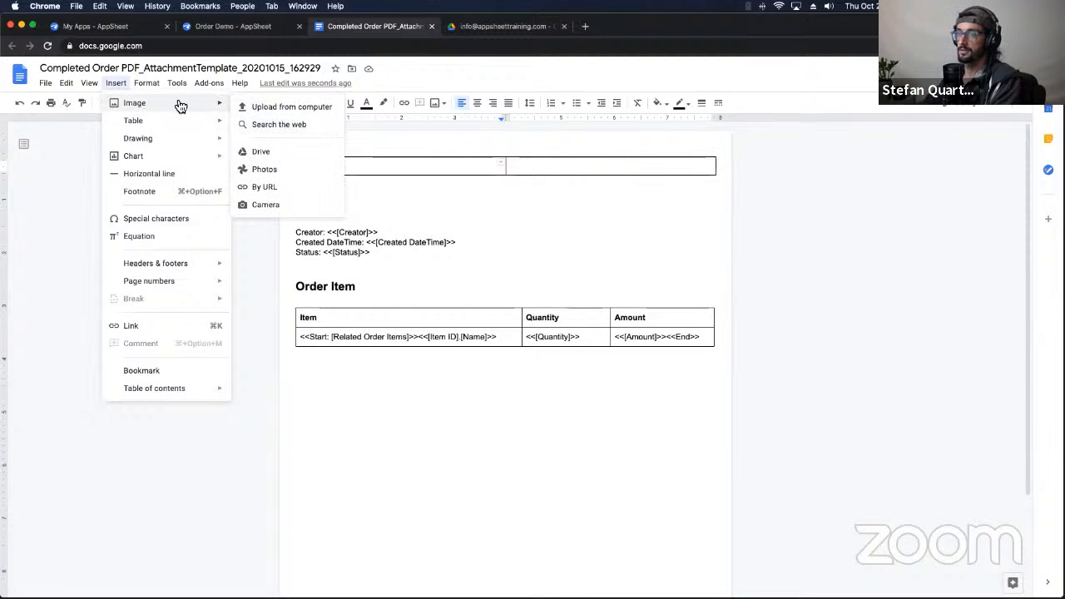
# Step: Search the web for an image, refining the query from 'AppSheet' to 'google logo'
pyautogui.click(272, 125)
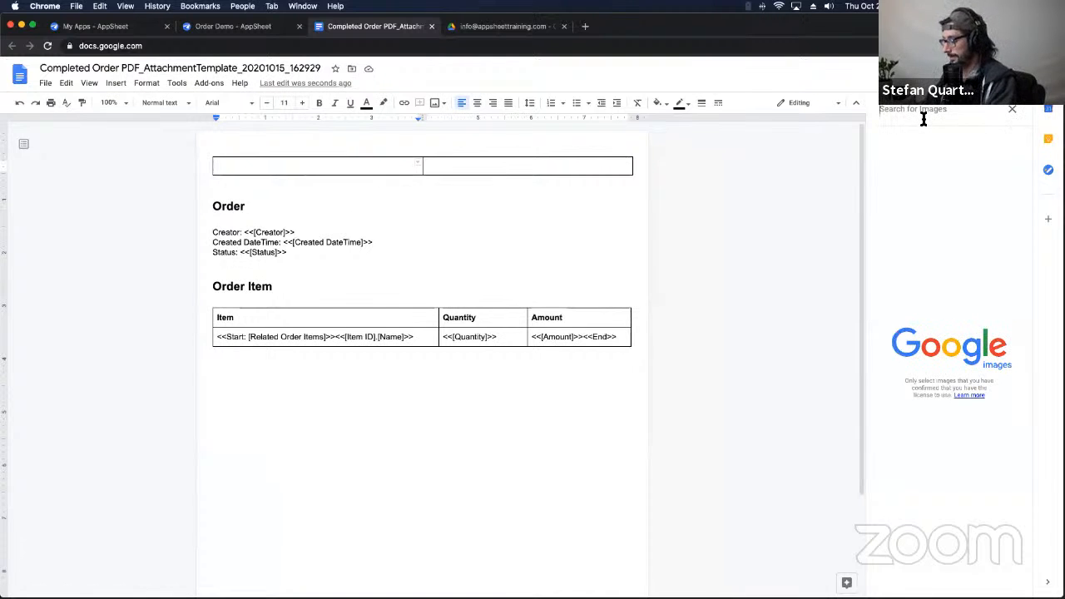
pyautogui.write('AppSheet')
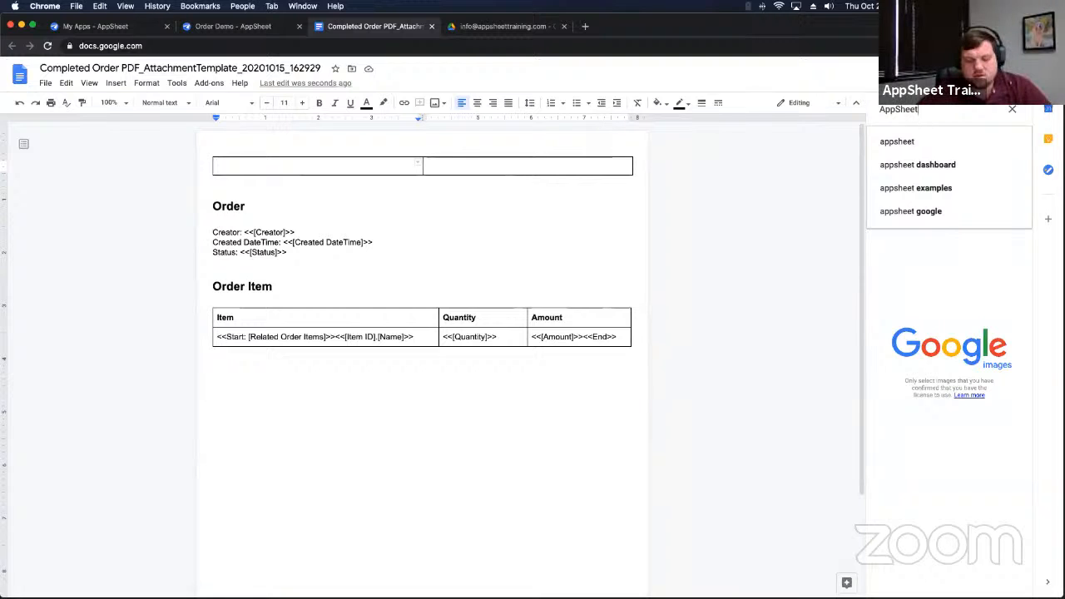
pyautogui.press('Return')
pyautogui.click(922, 109)
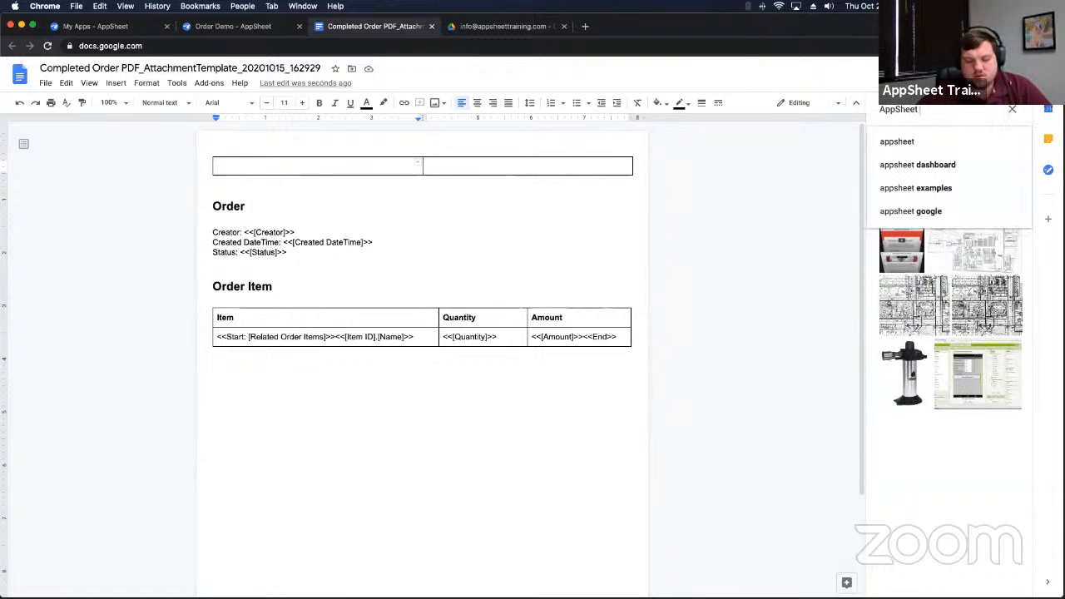
pyautogui.write('Logo')
pyautogui.press('Return')
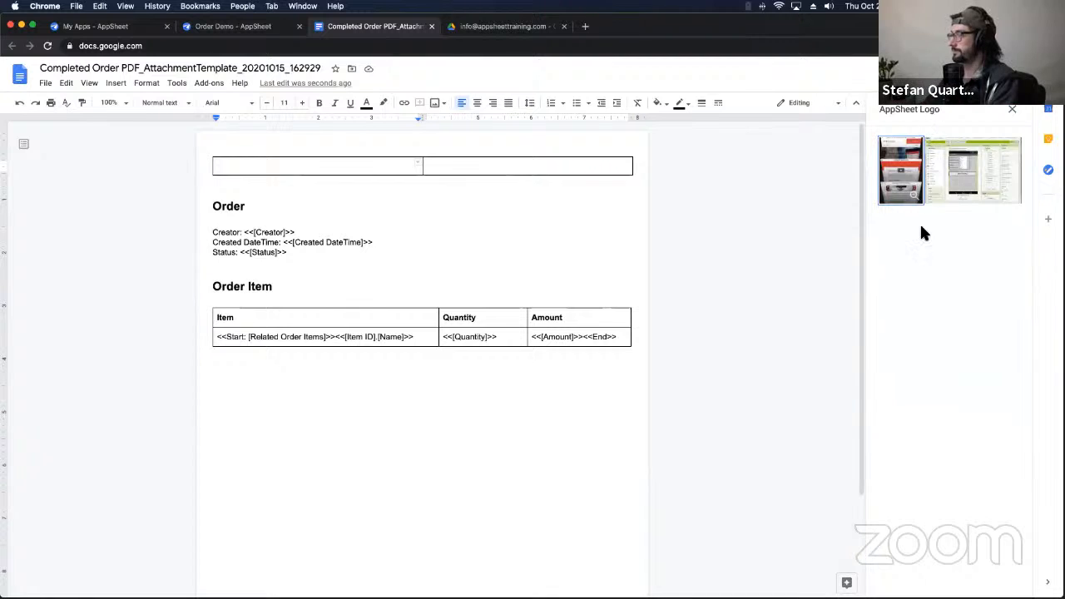
pyautogui.click(962, 111)
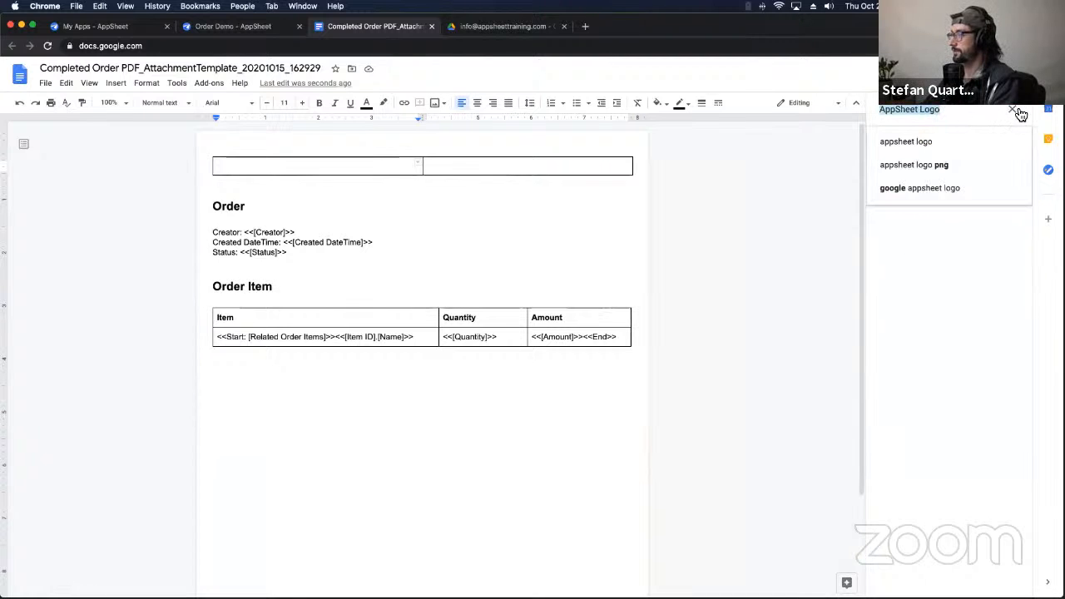
pyautogui.click(929, 190)
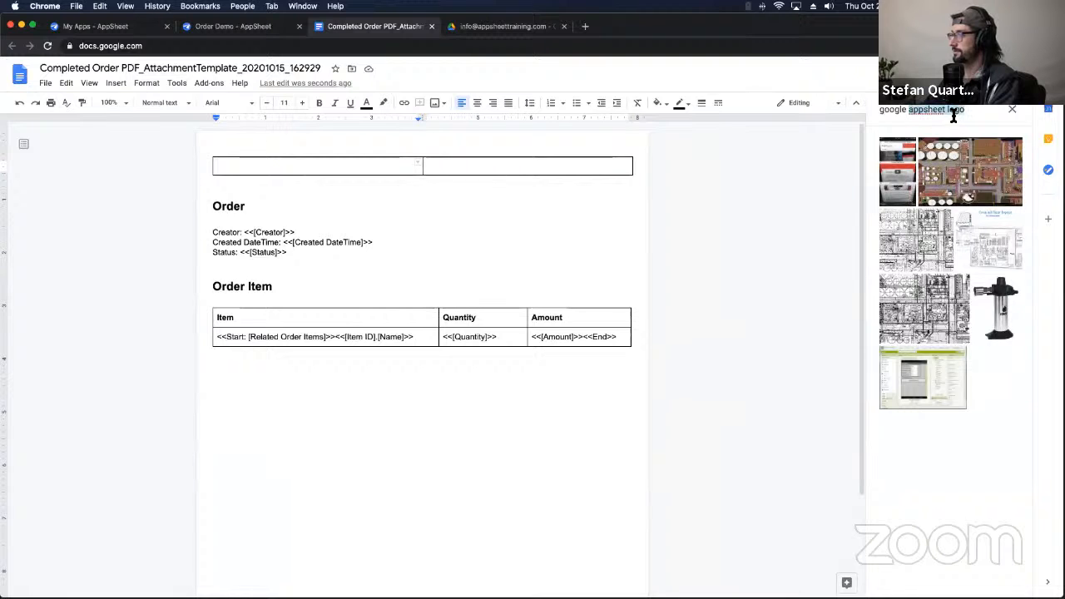
pyautogui.moveTo(910, 114); pyautogui.dragTo(945, 118)
pyautogui.press('BackSpace')
pyautogui.press('Return')
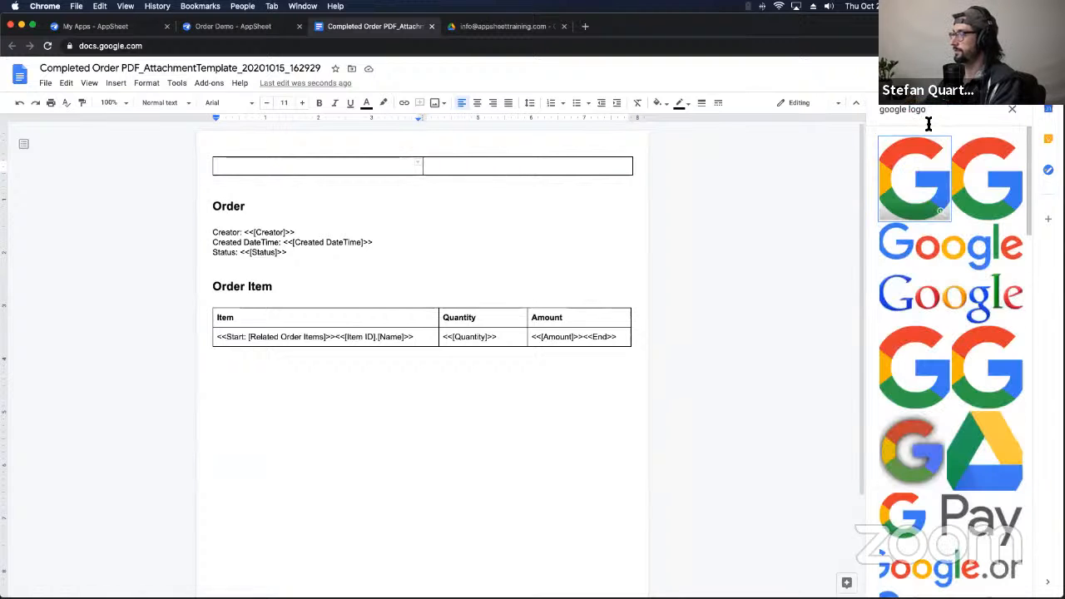
# Step: Insert the Google wordmark image from the results into the left header cell
pyautogui.scroll(-5, 938, 357)
pyautogui.scroll(5, 938, 357)
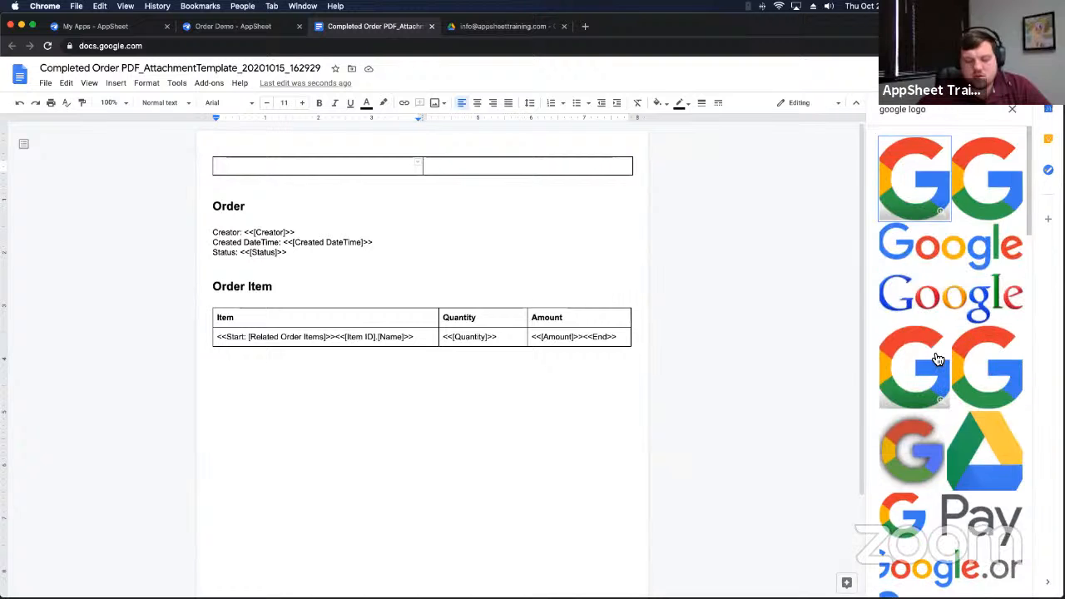
pyautogui.click(915, 248)
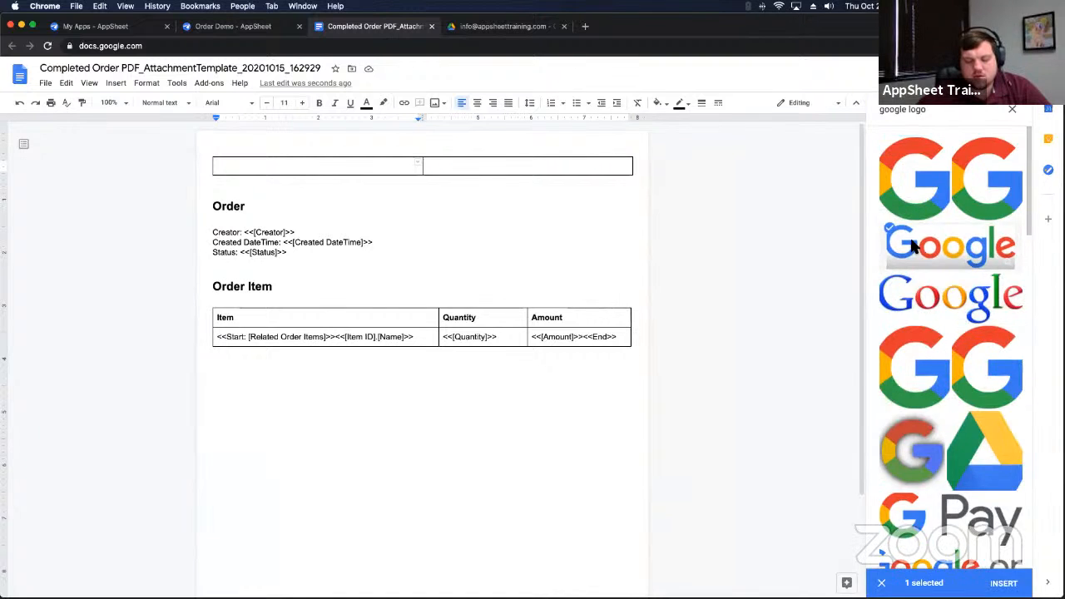
pyautogui.click(1022, 578)
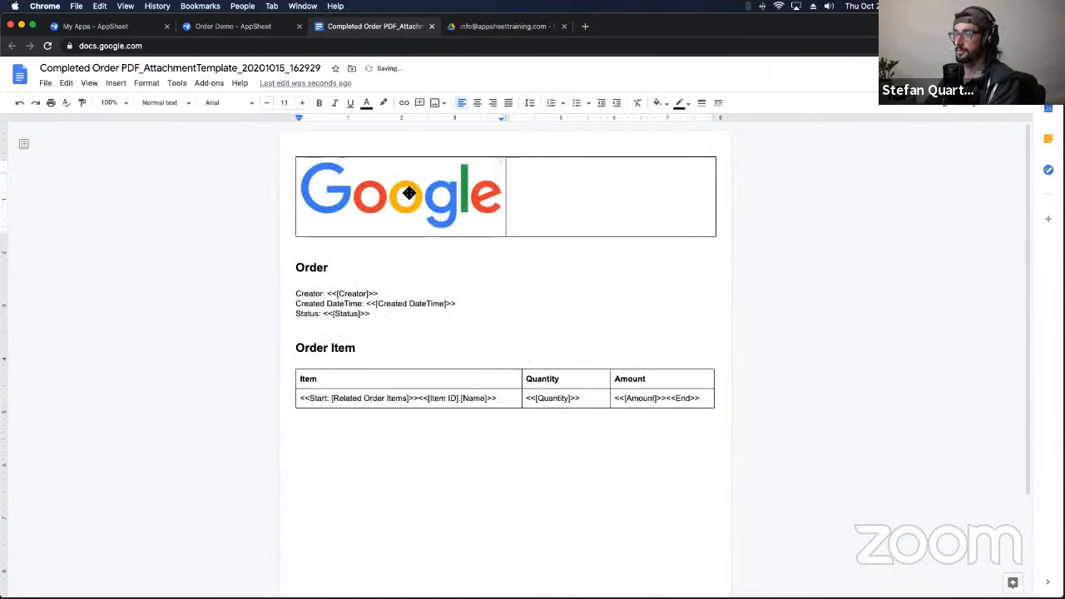
# Step: Shrink the inserted Google logo within the left header cell
pyautogui.click(458, 209)
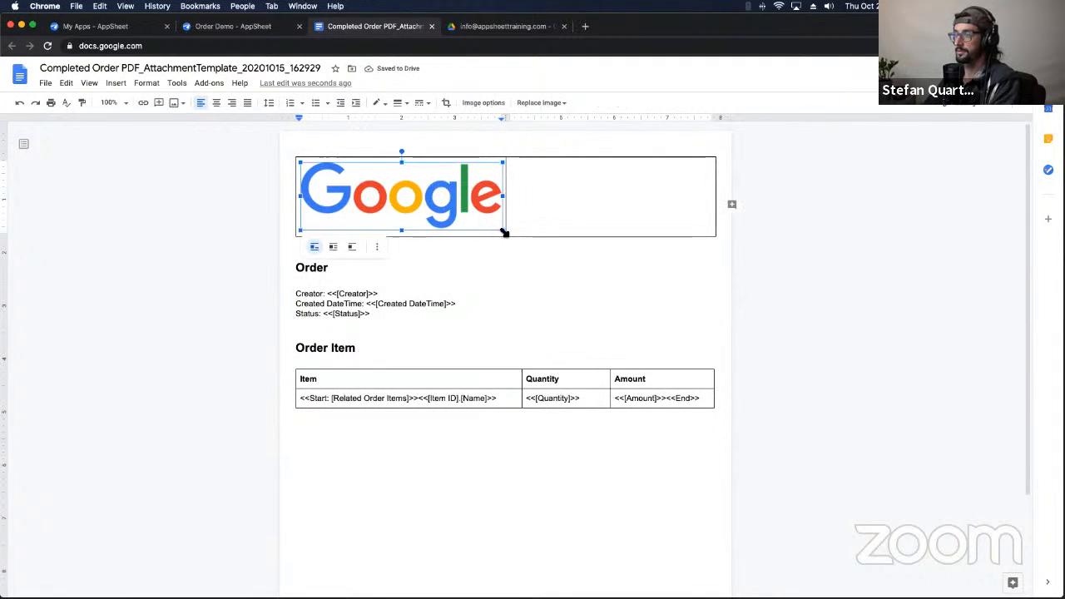
pyautogui.moveTo(504, 232); pyautogui.dragTo(461, 217)
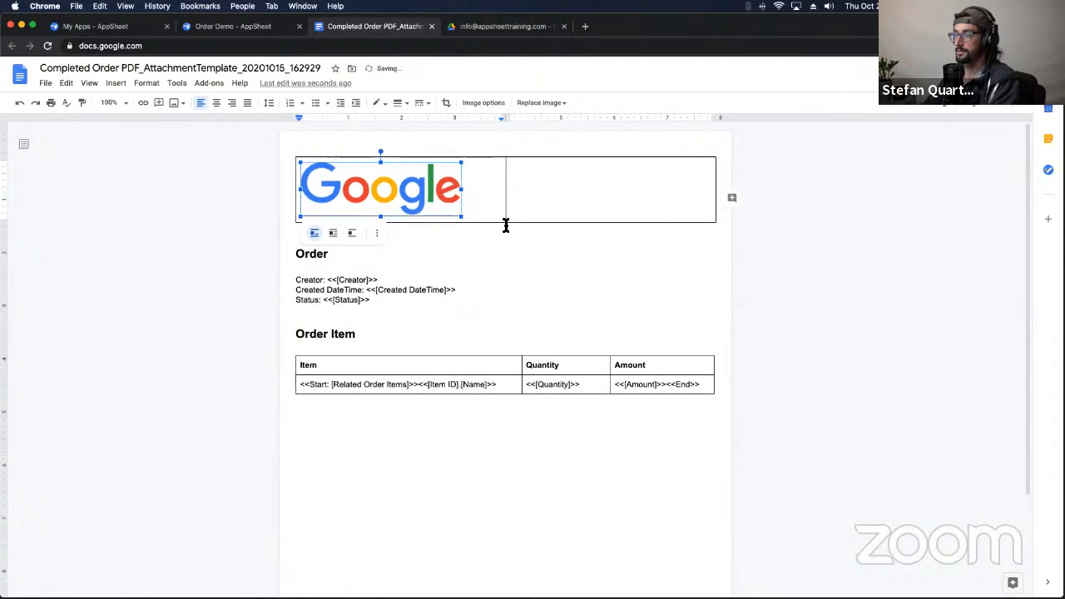
pyautogui.click(470, 198)
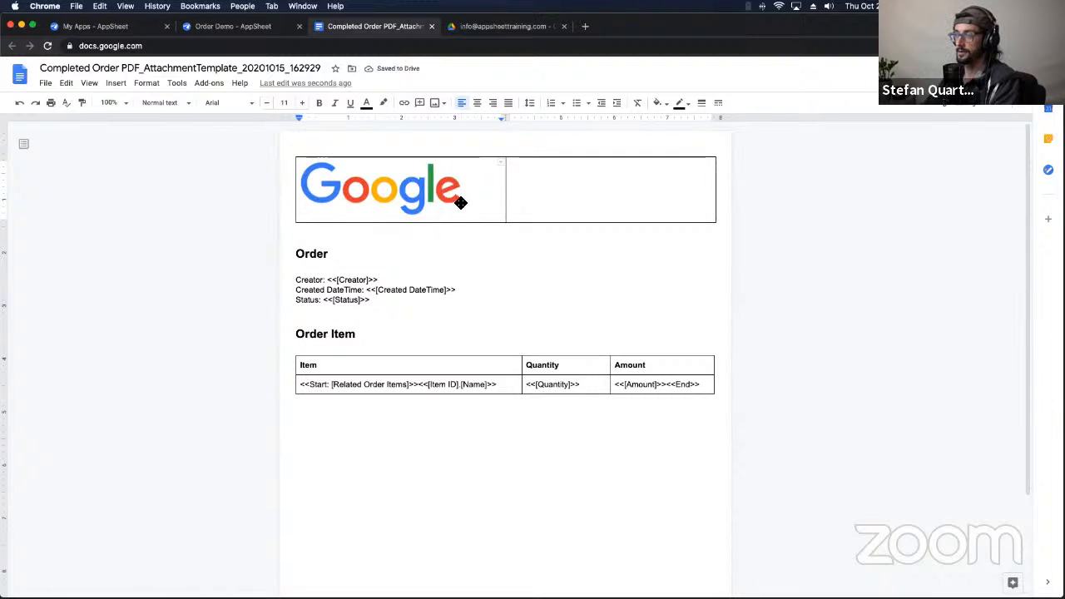
# Step: Add a Heading 1 line 'Retail Order Receipt' below the logo, correcting the misspelling
pyautogui.press('Return')
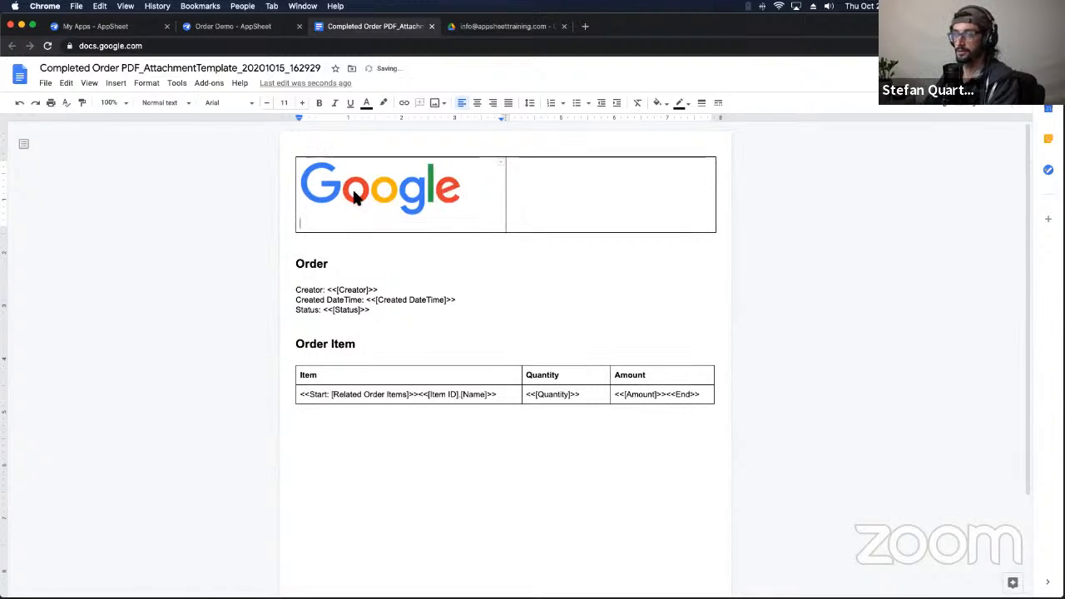
pyautogui.click(178, 102)
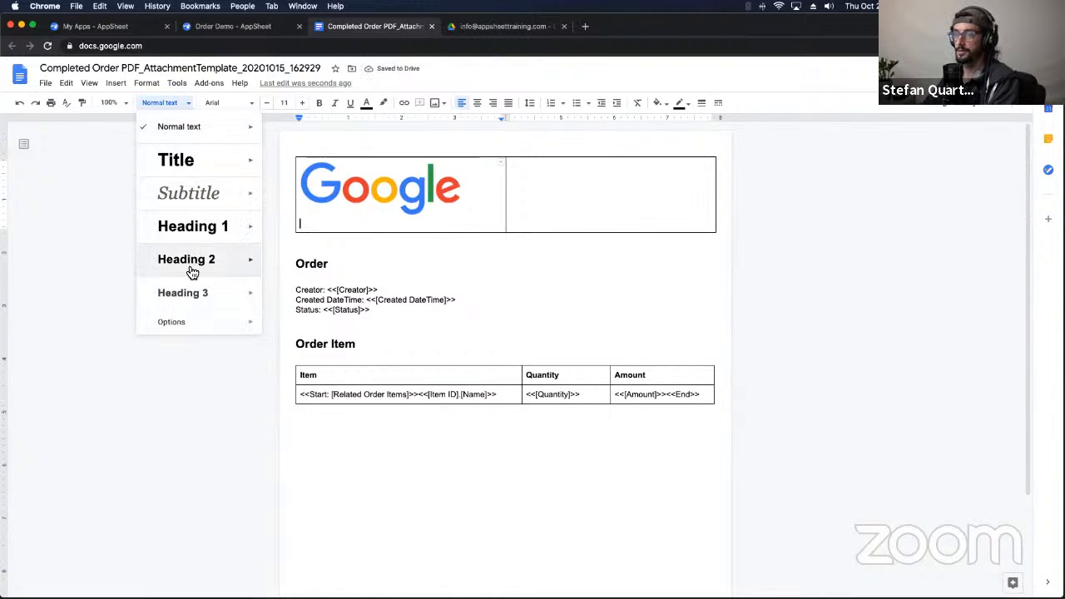
pyautogui.click(192, 226)
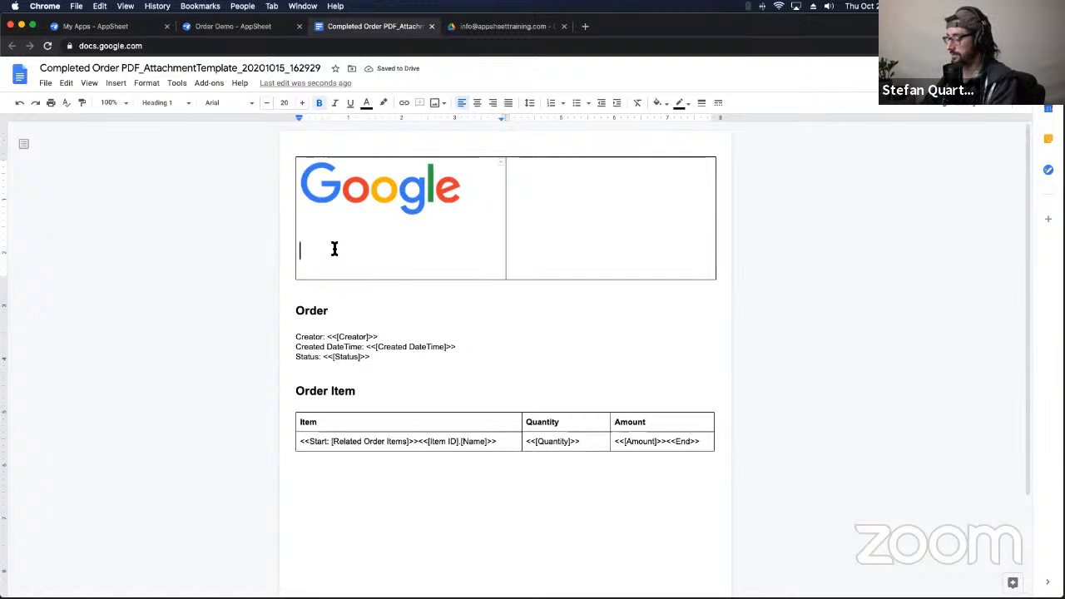
pyautogui.write('Reatil Order D')
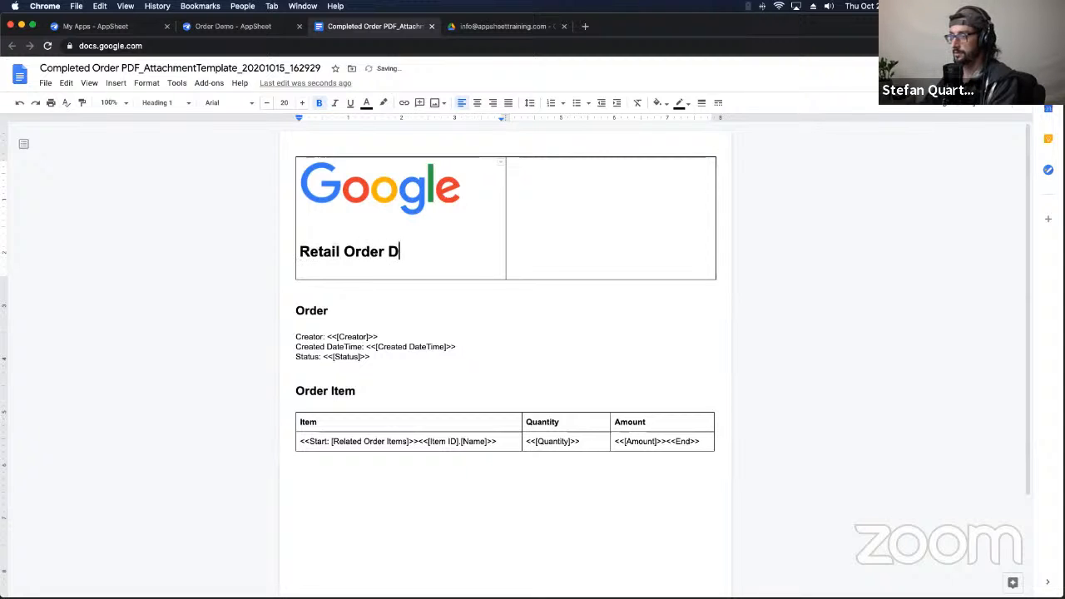
pyautogui.write('r Recipt')
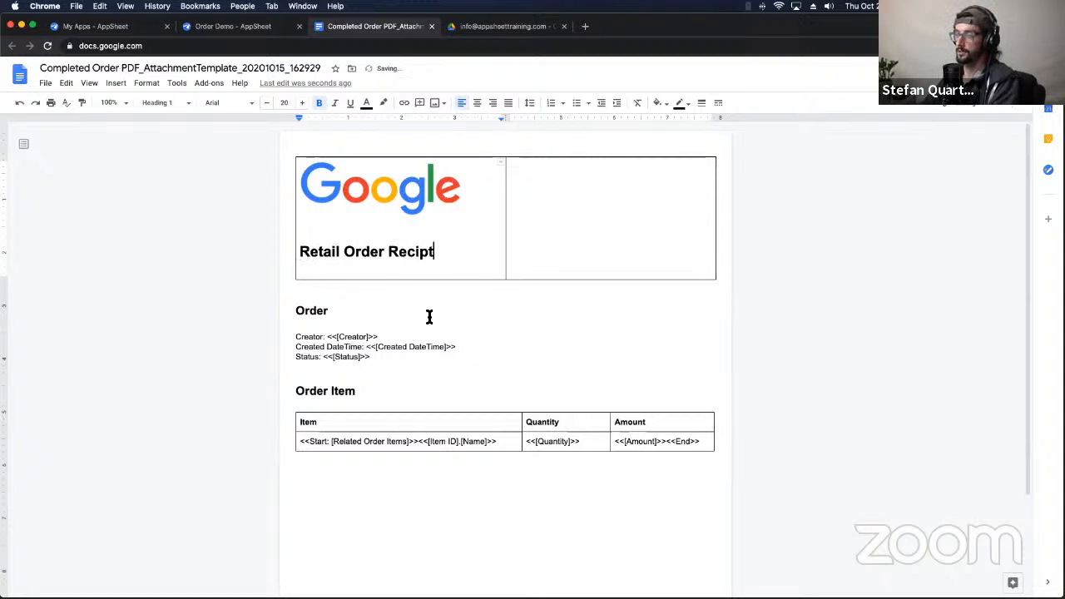
pyautogui.click(429, 316)
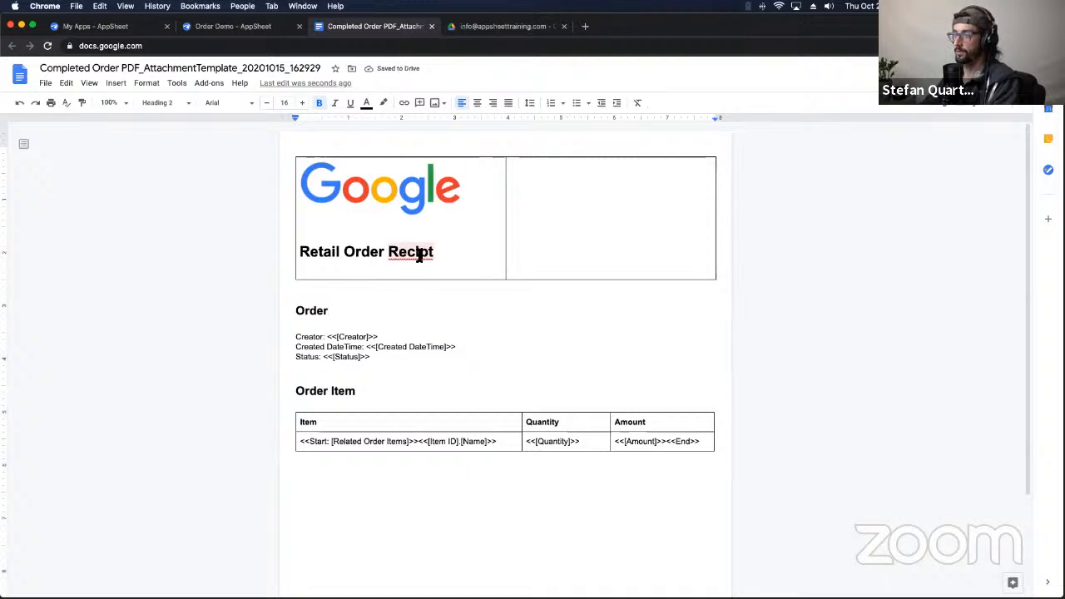
pyautogui.click(416, 254)
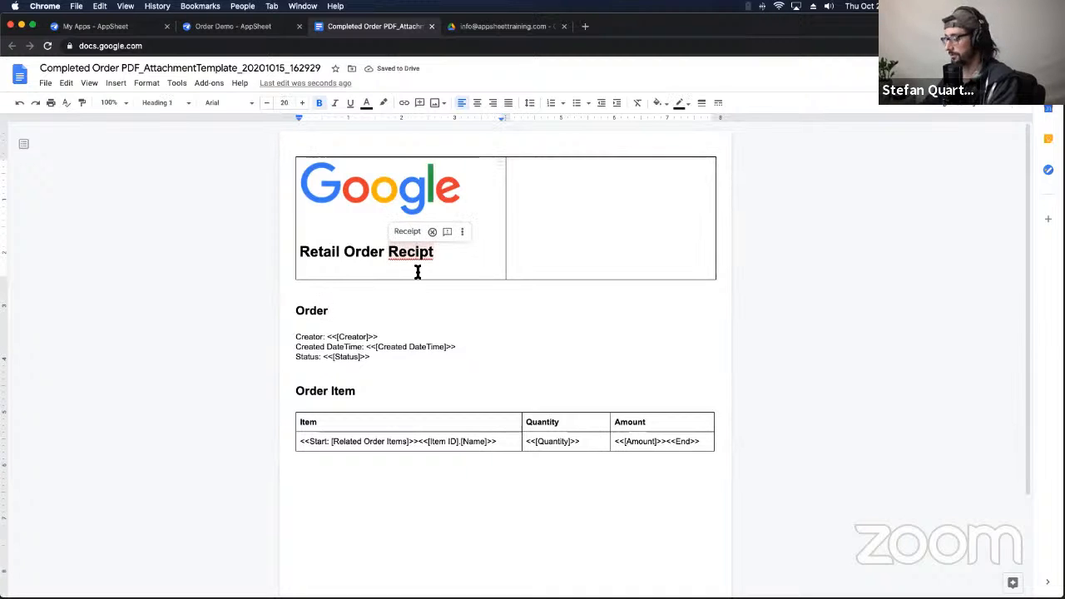
pyautogui.click(407, 231)
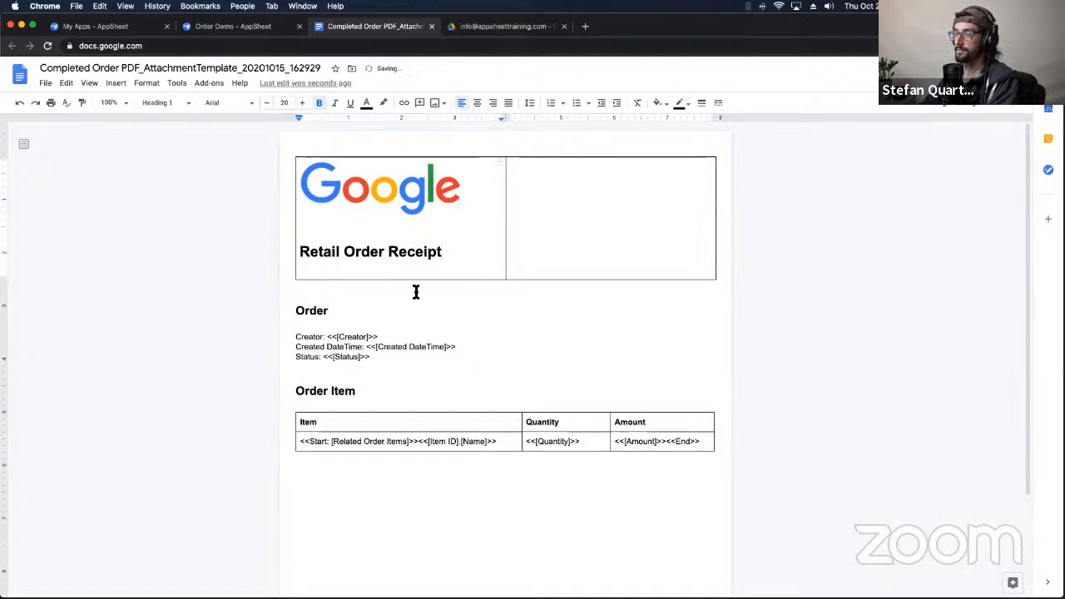
# Step: Move the Creator, Created DateTime and Status lines into the empty right header cell
pyautogui.moveTo(373, 357); pyautogui.dragTo(290, 335)
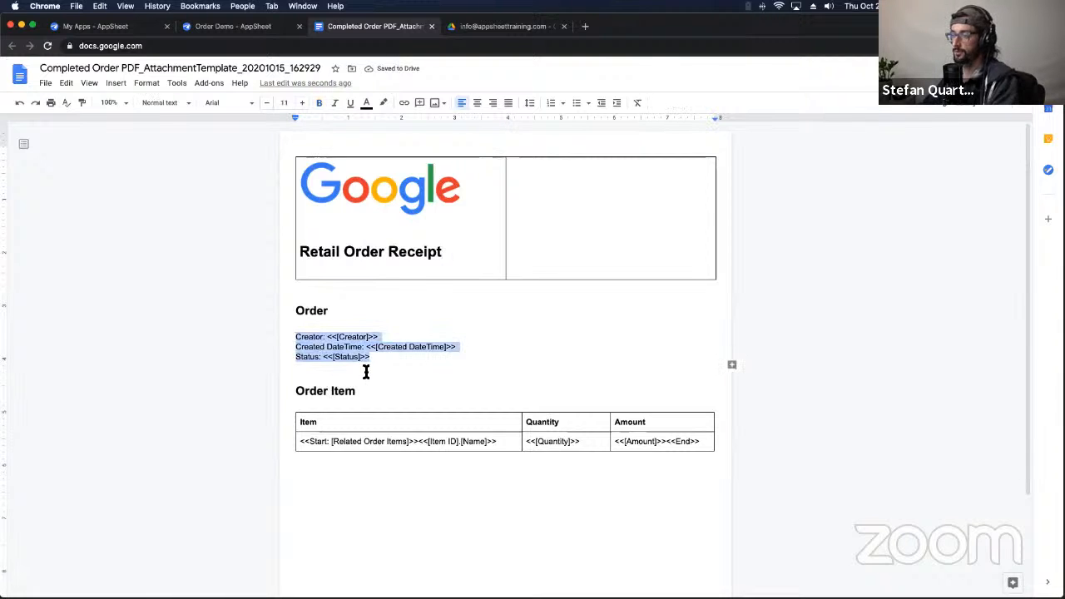
pyautogui.press('super+x')
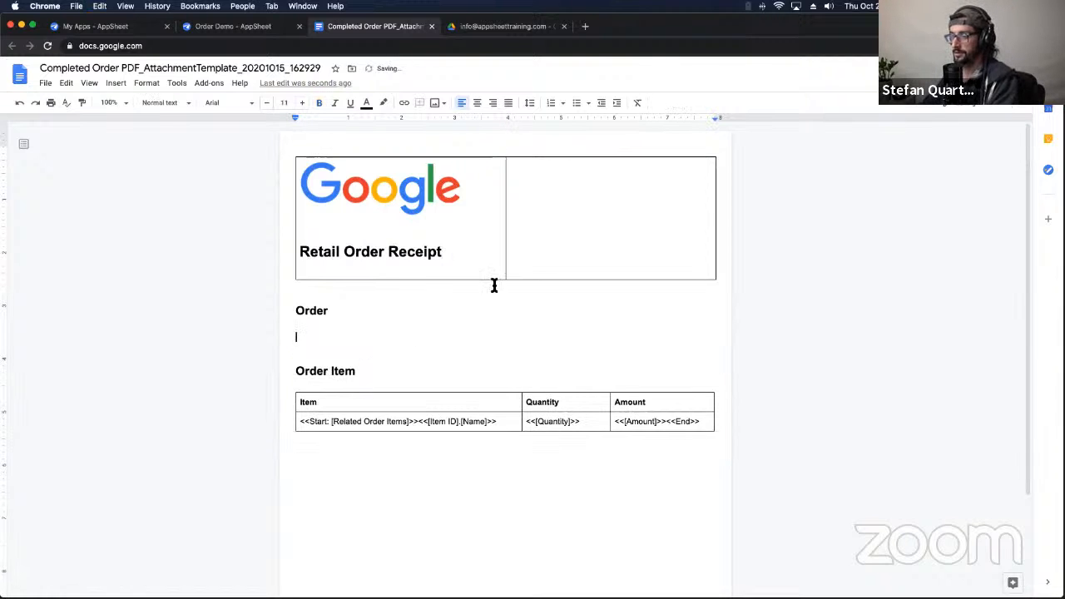
pyautogui.click(542, 224)
pyautogui.press('super+v')
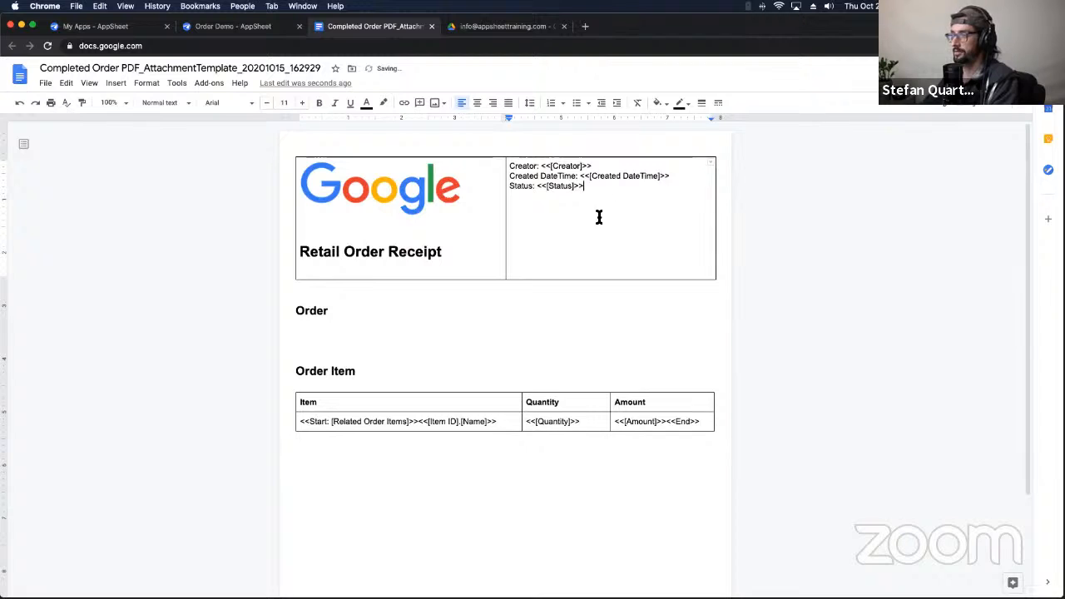
# Step: Right-align the three field lines in the right header cell
pyautogui.moveTo(600, 188); pyautogui.dragTo(487, 159)
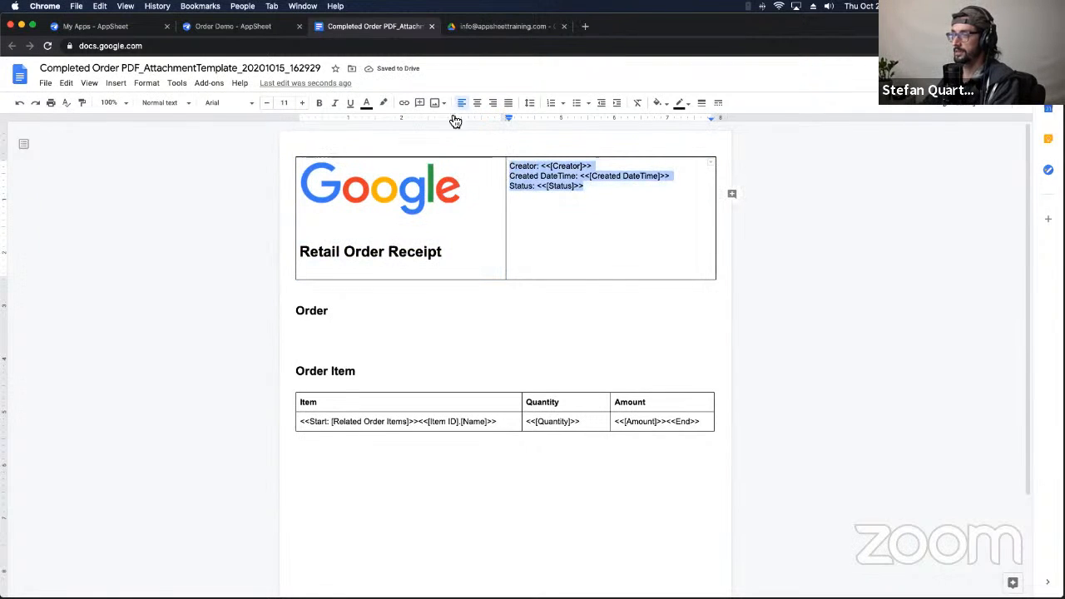
pyautogui.click(493, 102)
pyautogui.click(663, 185)
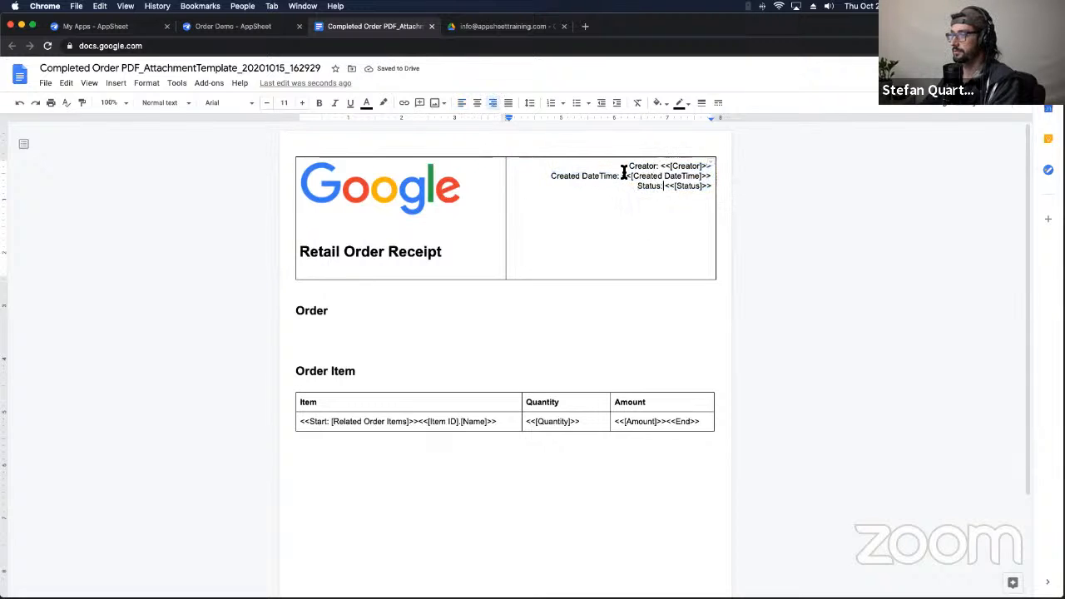
pyautogui.click(658, 166)
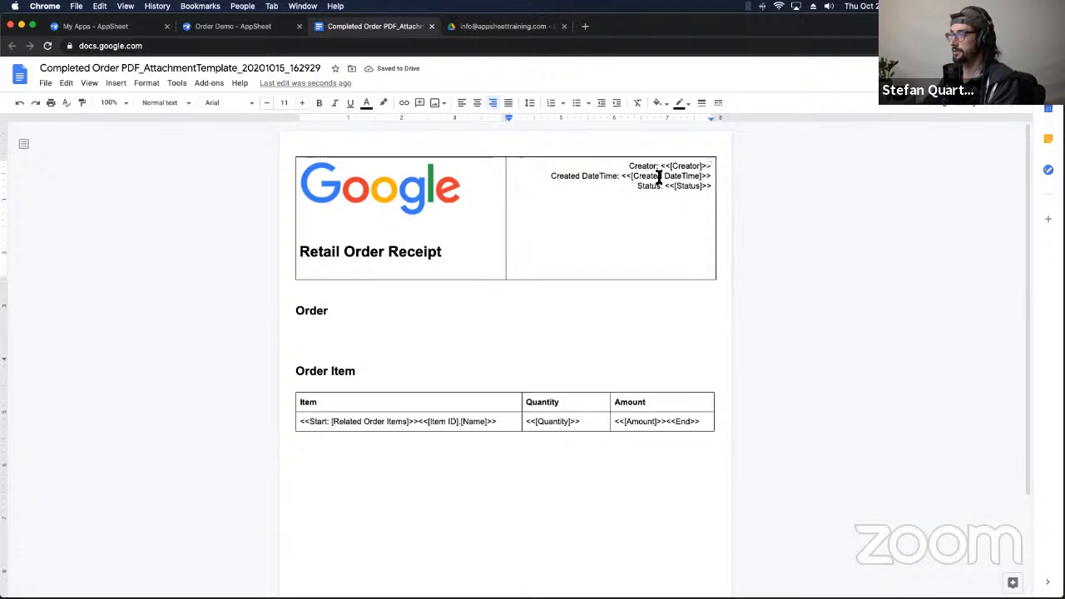
pyautogui.moveTo(630, 165); pyautogui.dragTo(706, 169)
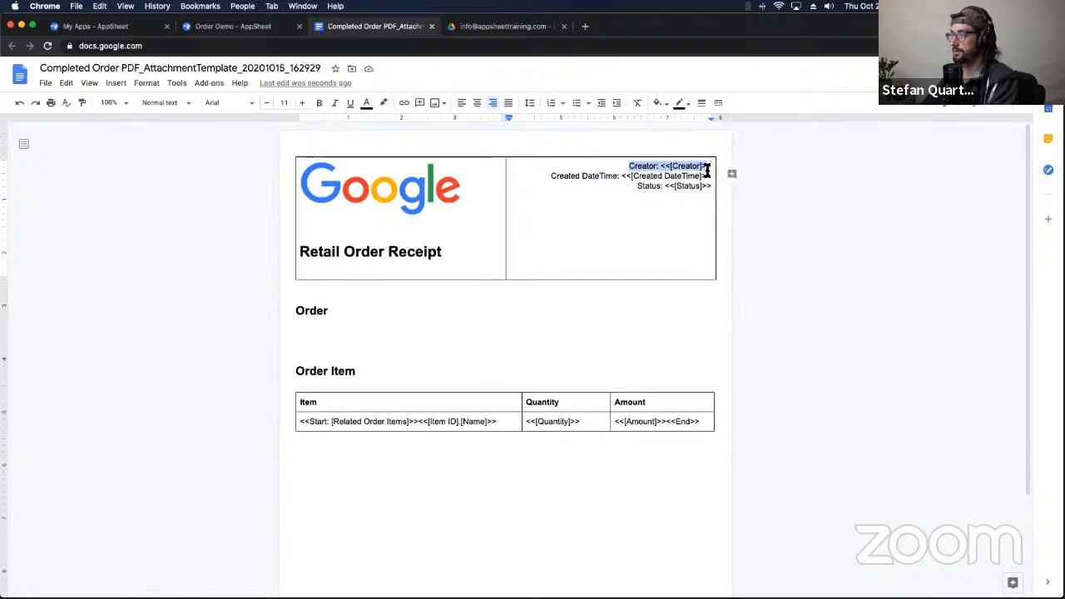
# Step: Make the Creator line a Heading 2 and relabel it 'Ordered By'
pyautogui.click(186, 103)
pyautogui.click(203, 263)
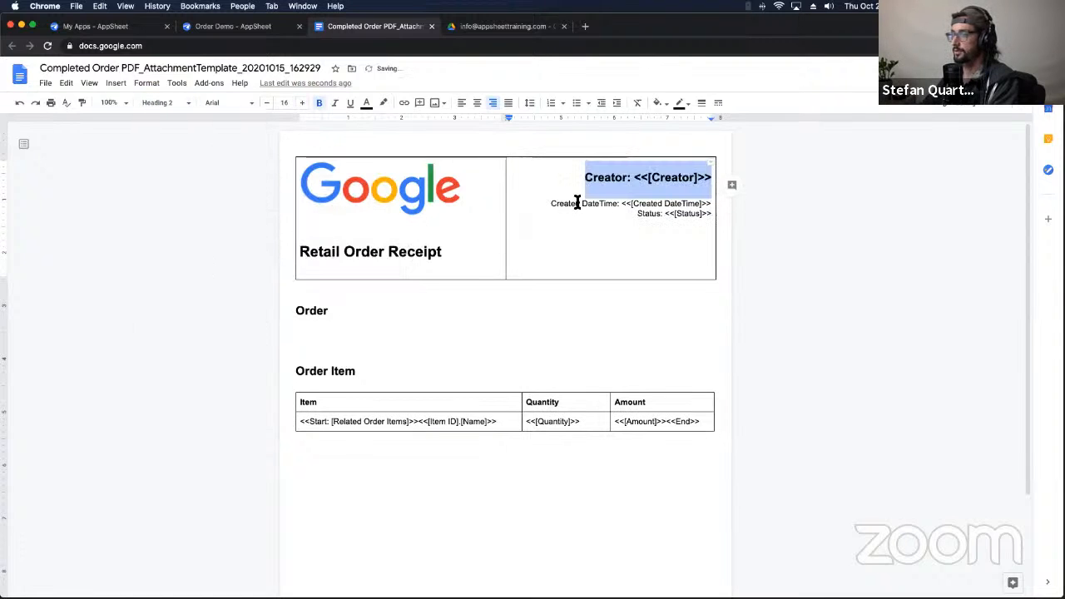
pyautogui.click(622, 182)
pyautogui.doubleClick(615, 178)
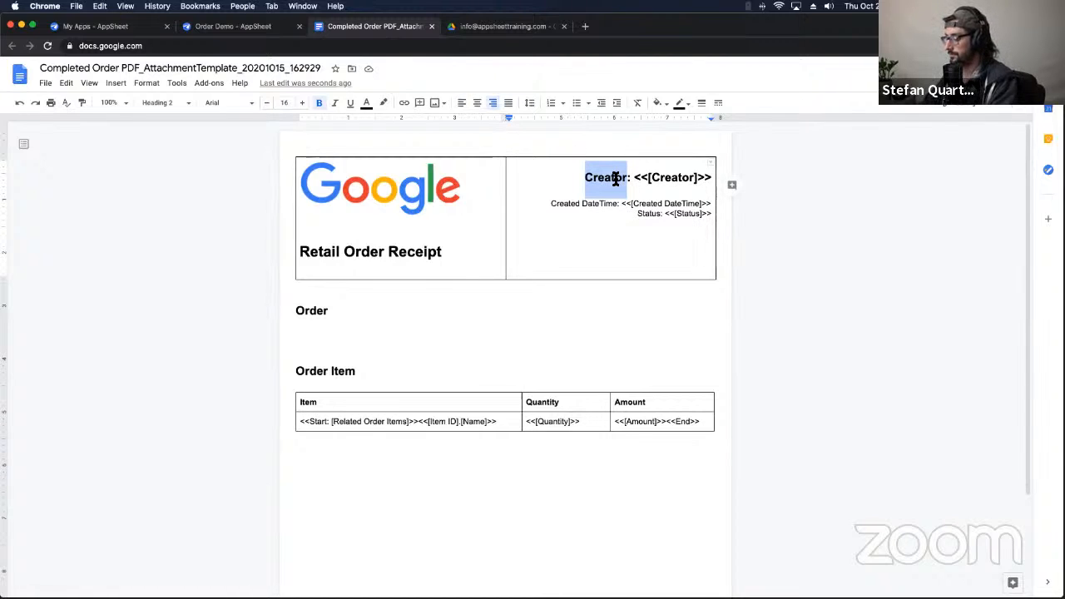
pyautogui.write('Or')
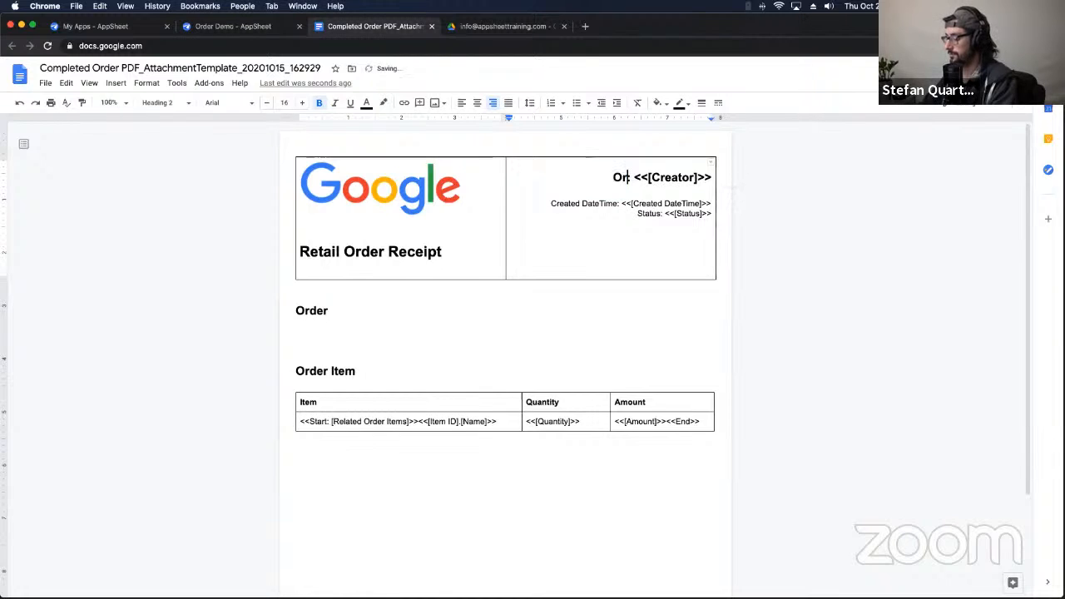
pyautogui.write('dered ')
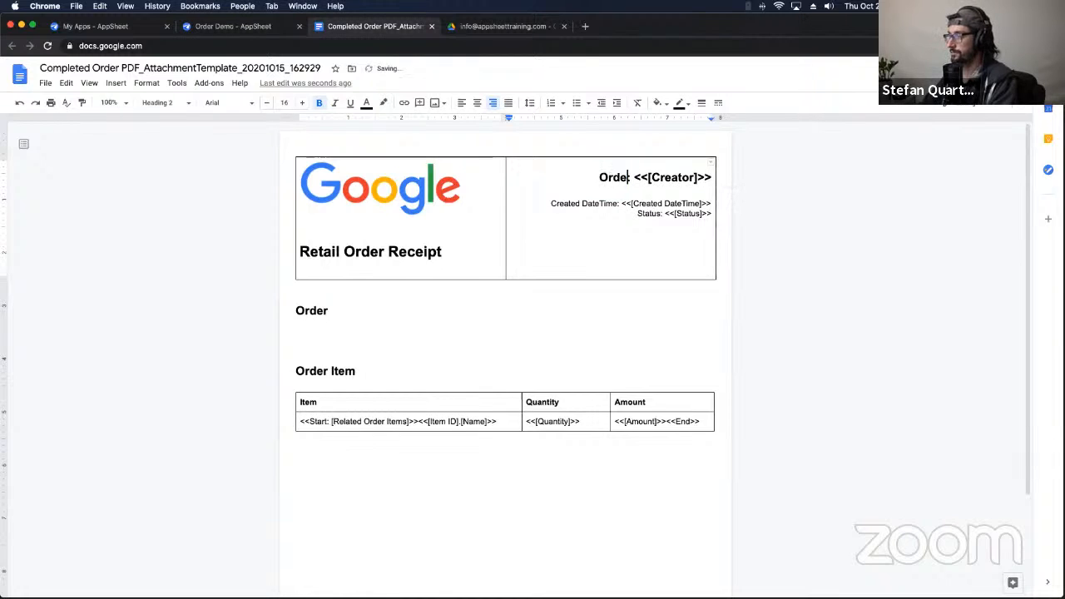
pyautogui.write('By')
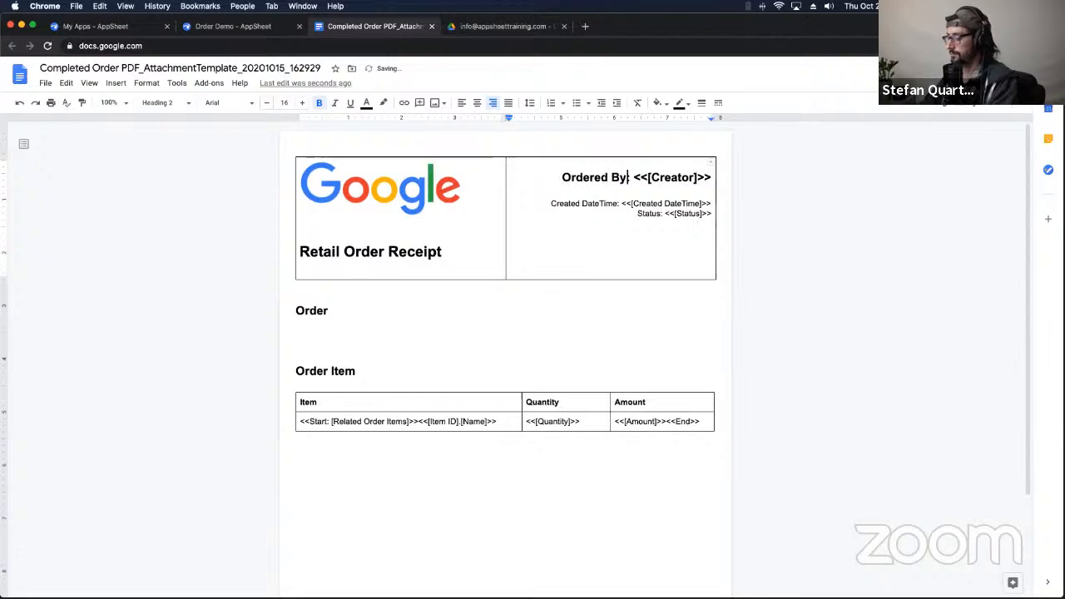
# Step: Relabel Created DateTime as 'Order Date:' and Status as 'Order Status'
pyautogui.click(600, 204)
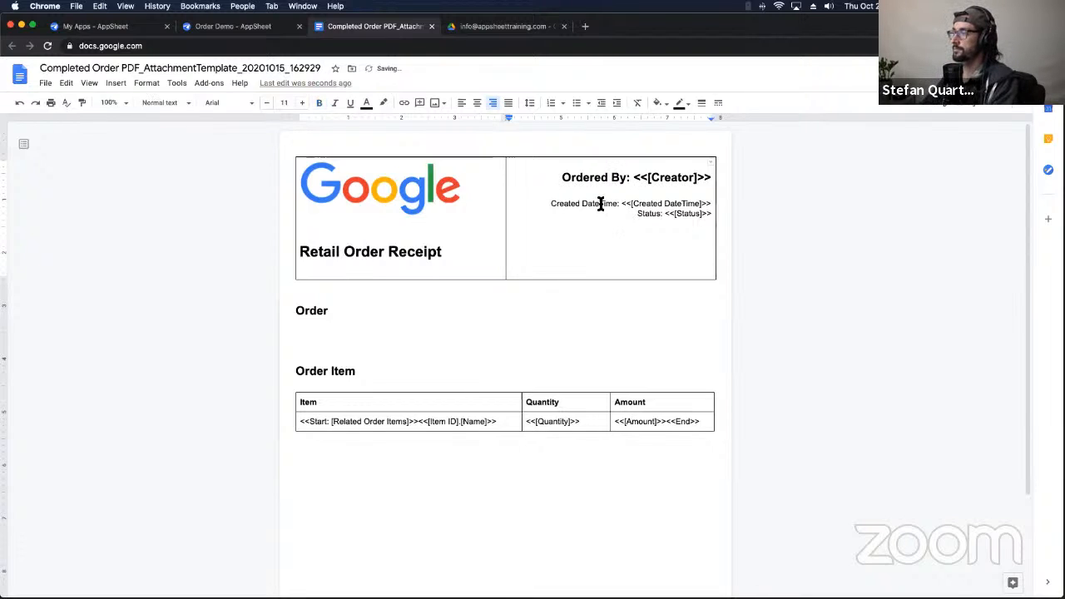
pyautogui.tripleClick(601, 206)
pyautogui.click(608, 207)
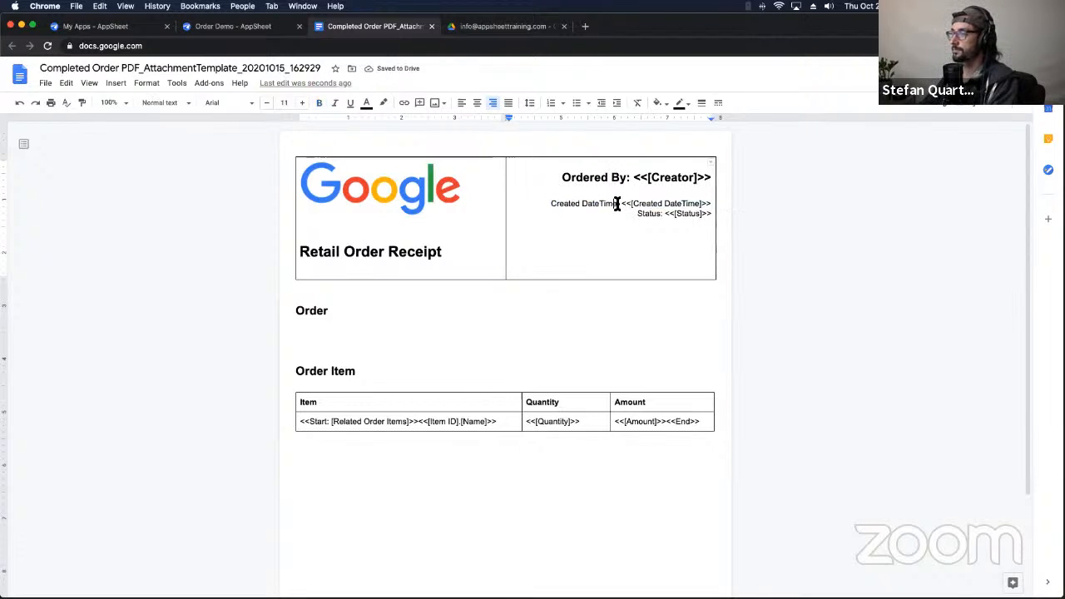
pyautogui.moveTo(611, 205); pyautogui.dragTo(551, 207)
pyautogui.write('Order ')
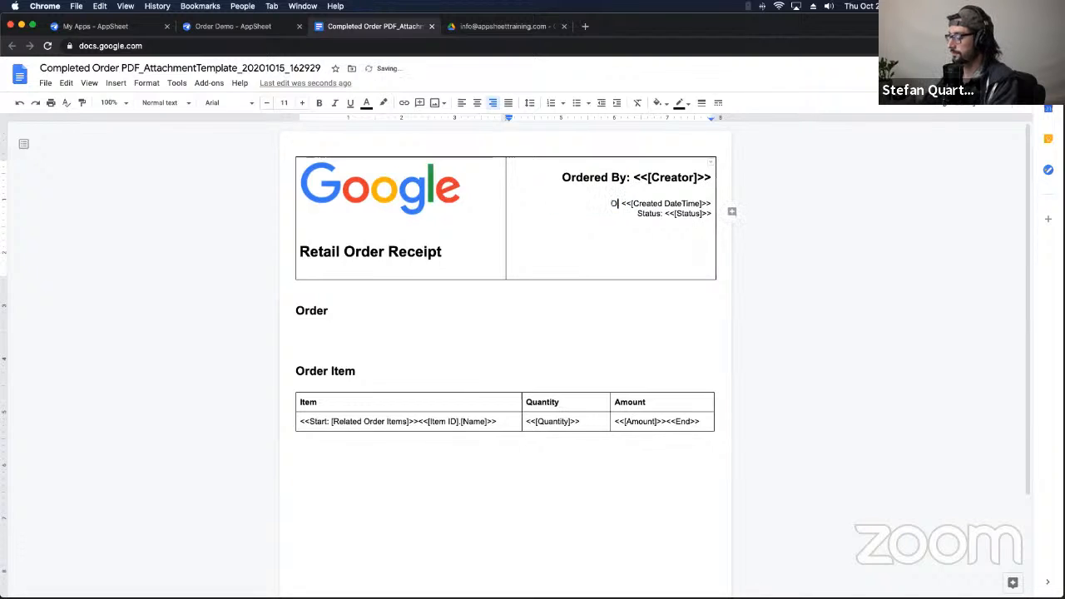
pyautogui.write('Date')
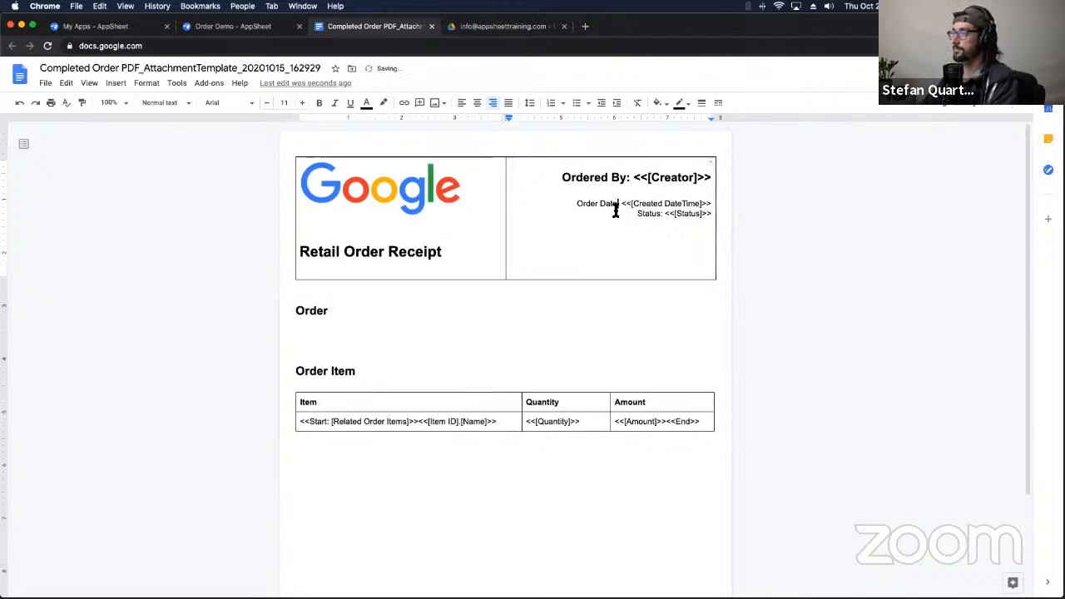
pyautogui.write(':')
pyautogui.doubleClick(643, 216)
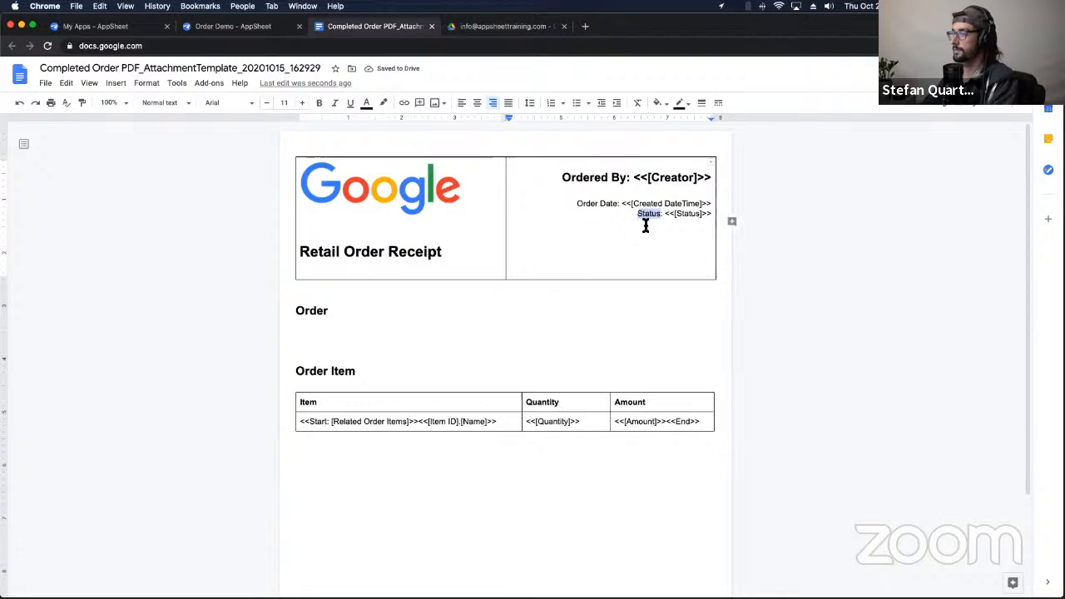
pyautogui.write('Order Status')
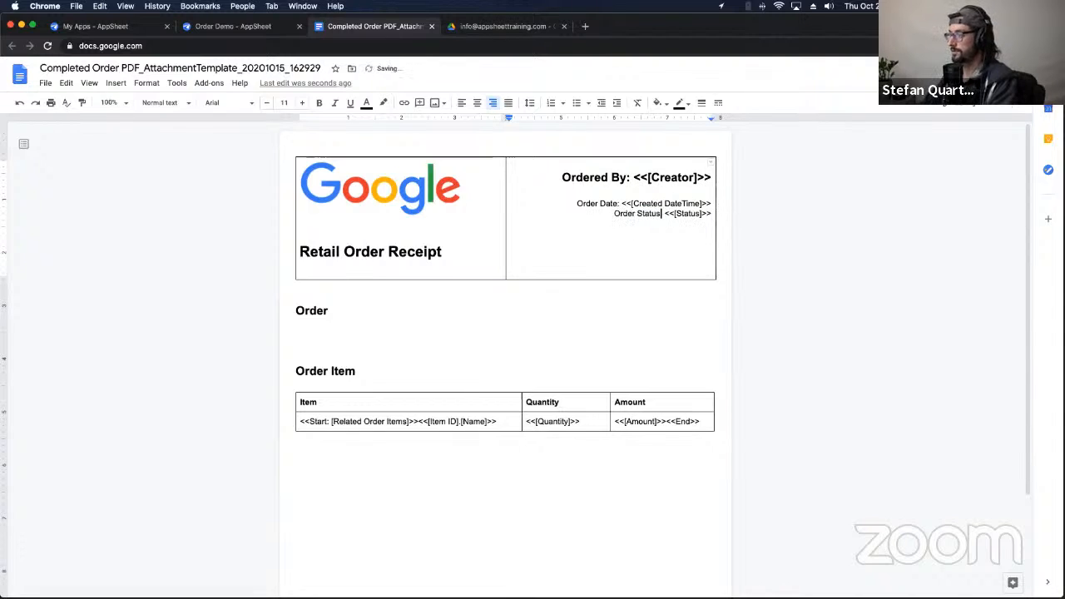
# Step: Make the Order Status line a Heading 3 and tidy the blank line above it
pyautogui.click(615, 216)
pyautogui.press('Return')
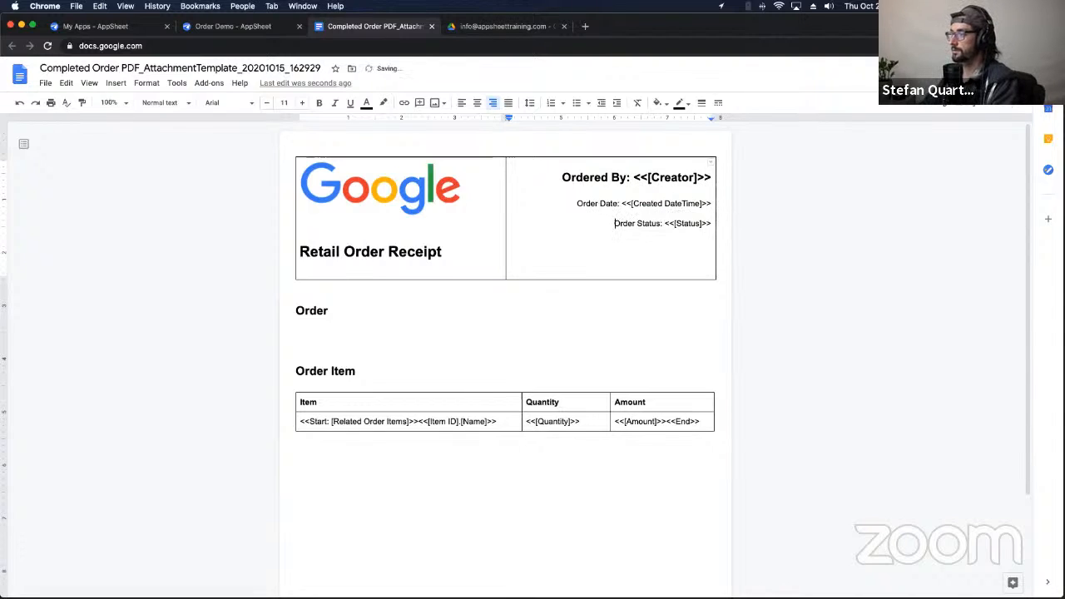
pyautogui.press('Return')
pyautogui.press('Return')
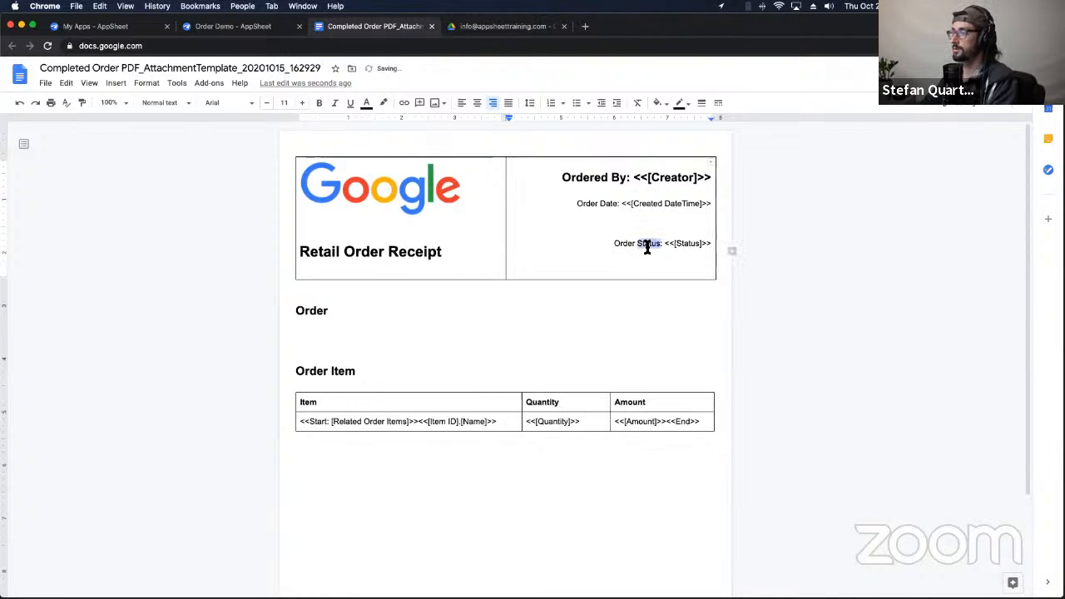
pyautogui.tripleClick(645, 243)
pyautogui.click(188, 105)
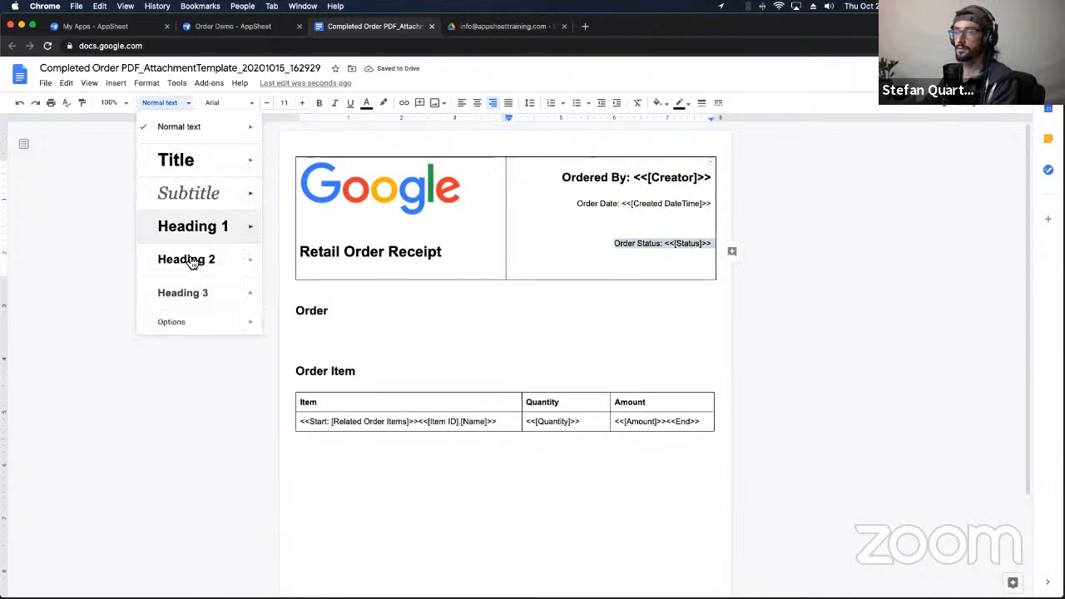
pyautogui.click(190, 293)
pyautogui.click(628, 271)
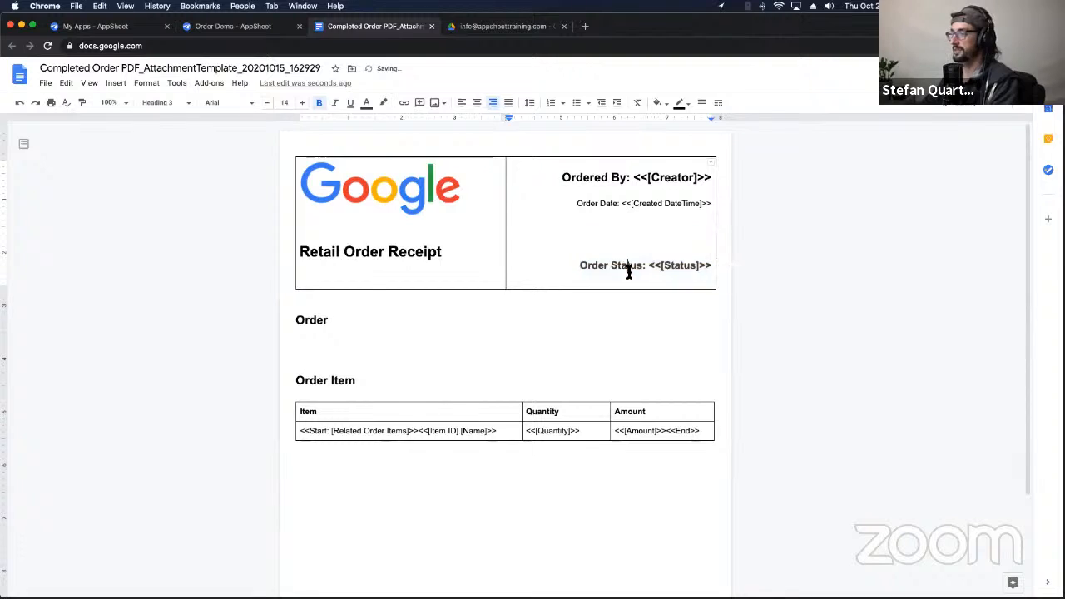
pyautogui.moveTo(578, 265); pyautogui.dragTo(709, 258)
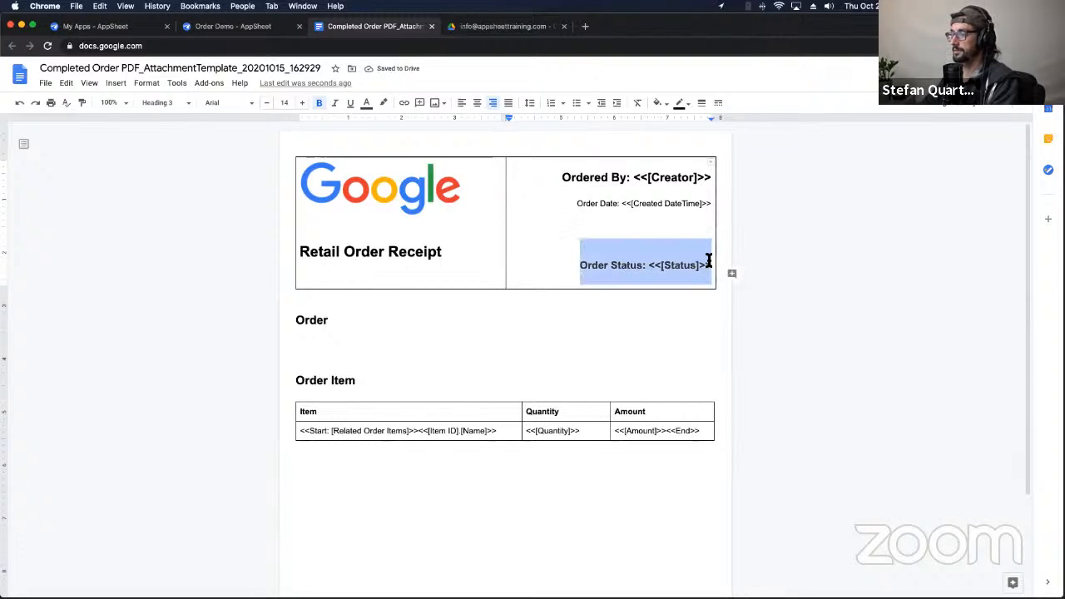
pyautogui.click(593, 233)
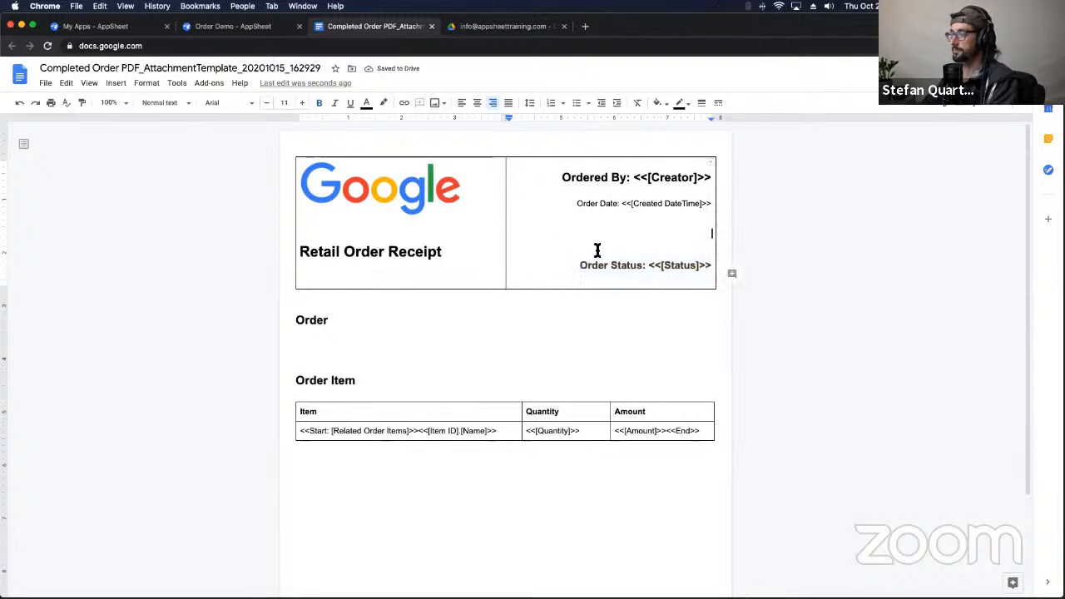
pyautogui.hotkey('ctrl', 'shift', 'e')
pyautogui.hotkey('ctrl', 'shift', 'l')
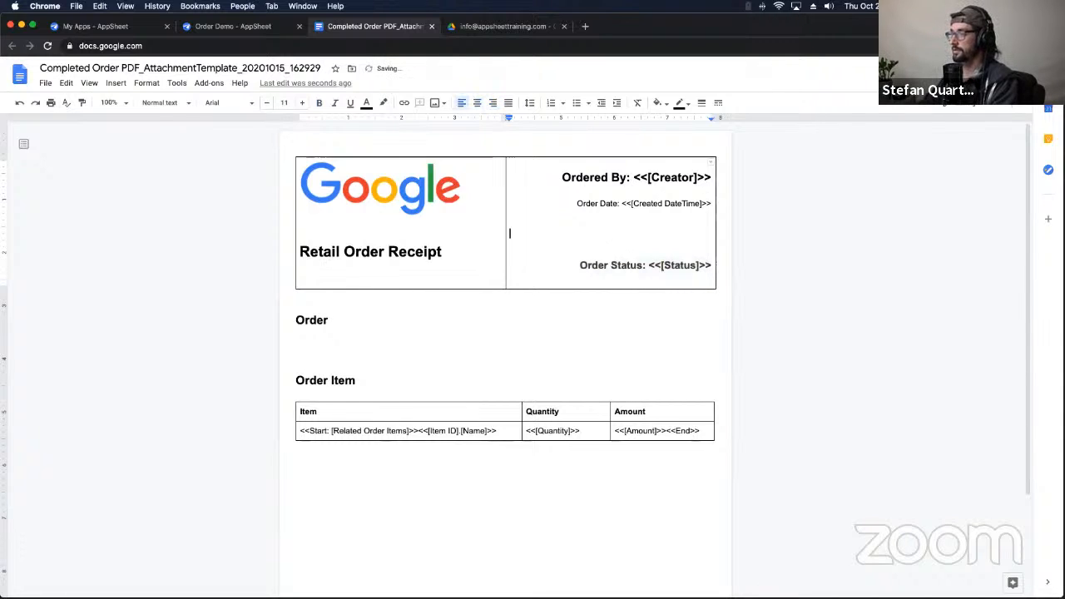
pyautogui.press('BackSpace')
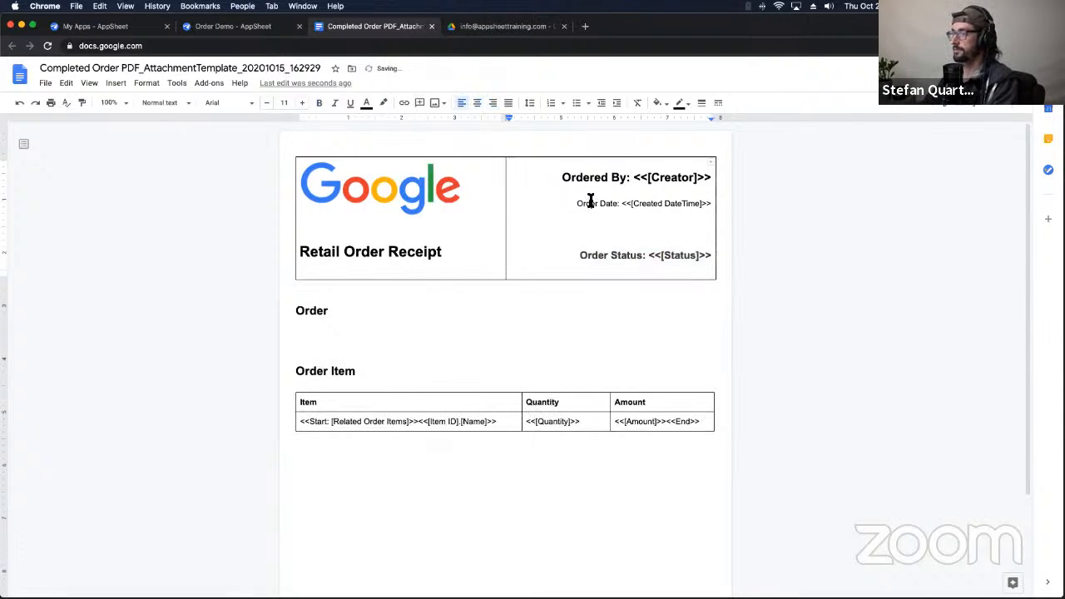
# Step: Adjust spacing so Order Date and Order Status sit on separate stacked lines
pyautogui.tripleClick(592, 202)
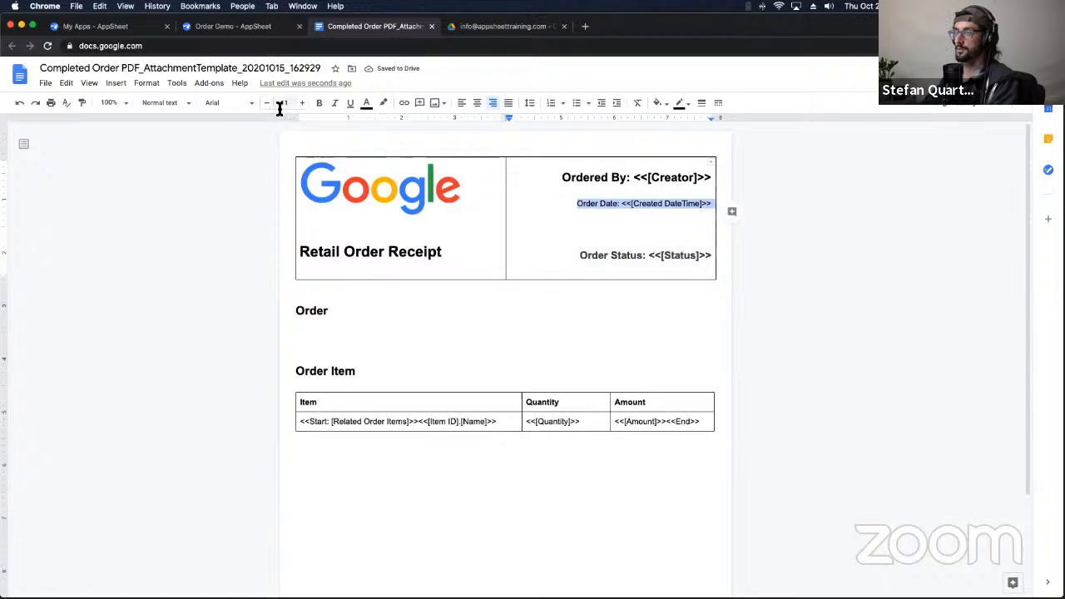
pyautogui.click(578, 207)
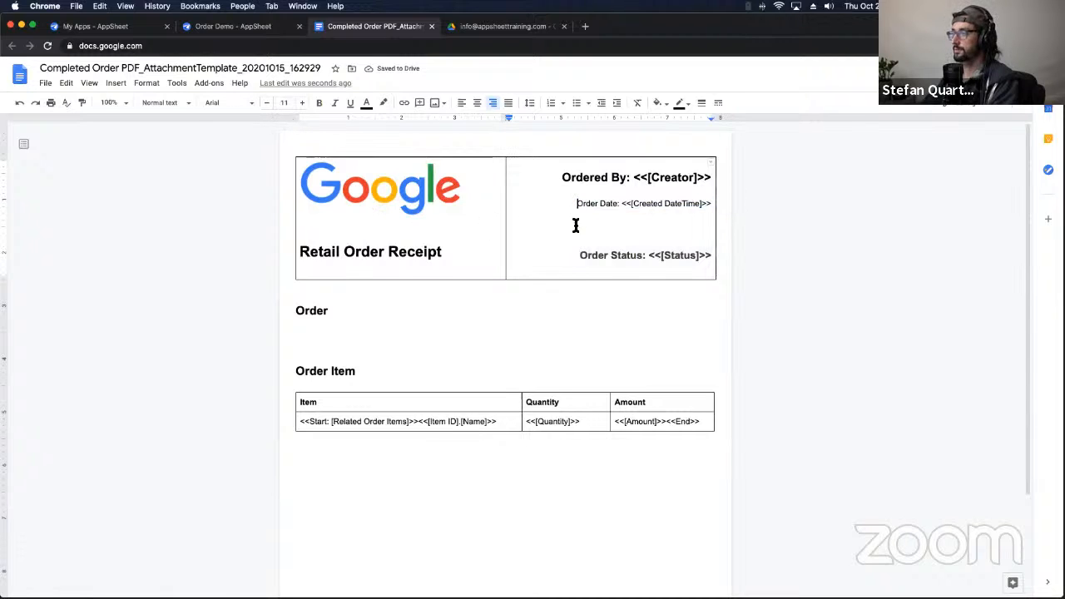
pyautogui.press('Return')
pyautogui.press('Return')
pyautogui.press('Return')
pyautogui.press('Down')
pyautogui.press('Down')
pyautogui.press('Down')
pyautogui.press('Down')
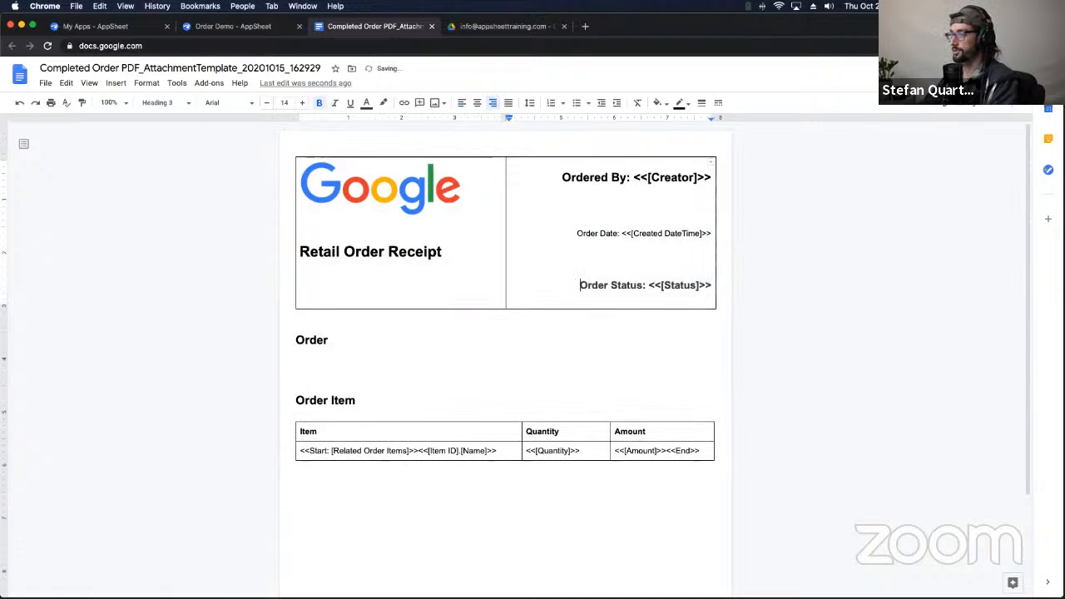
pyautogui.press('super+shift+e')
pyautogui.press('BackSpace')
pyautogui.press('BackSpace')
pyautogui.press('BackSpace')
pyautogui.press('BackSpace')
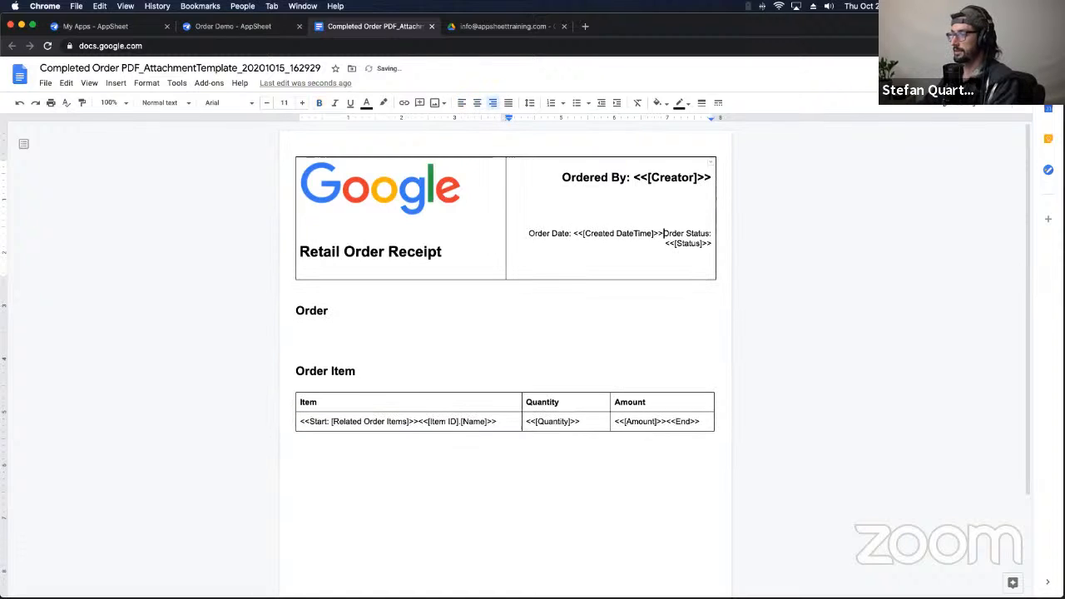
pyautogui.press('Return')
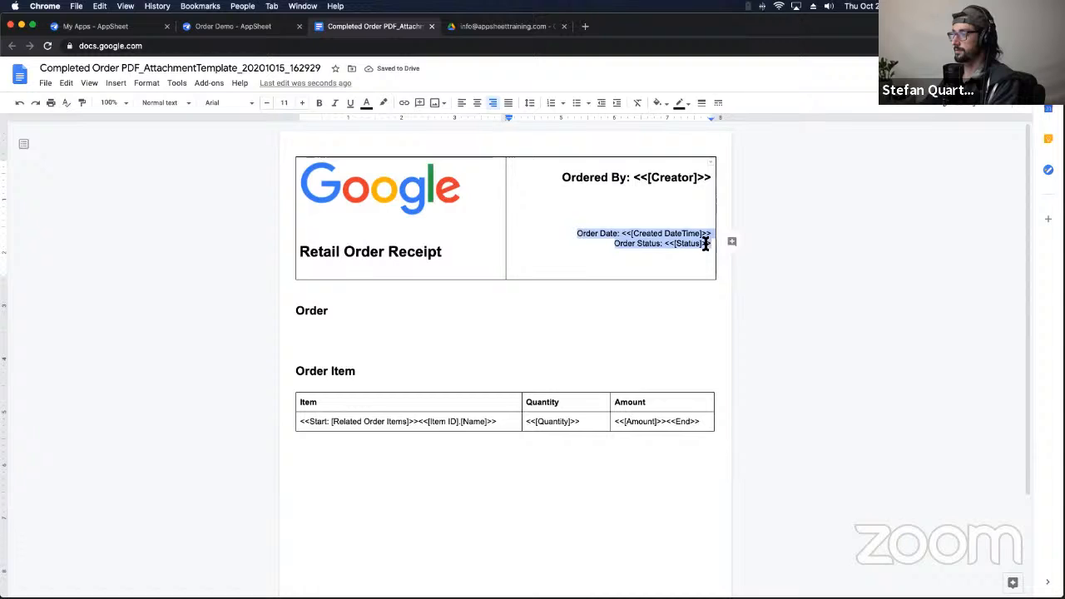
# Step: Make the Order Date and Order Status lines bold at 13 pt, undoing a trial Heading 4 style
pyautogui.click(191, 109)
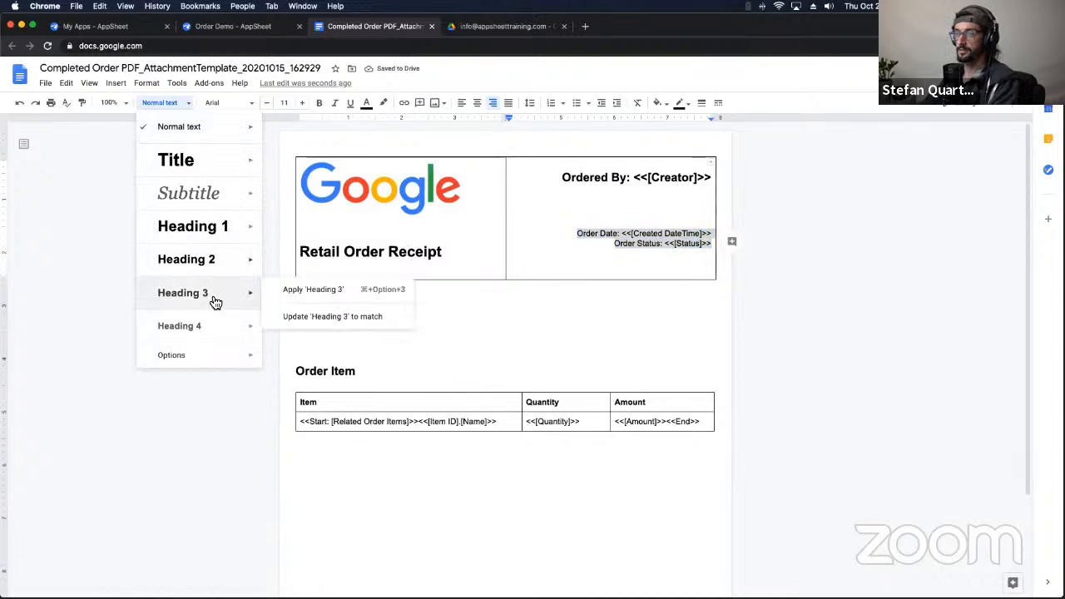
pyautogui.click(208, 333)
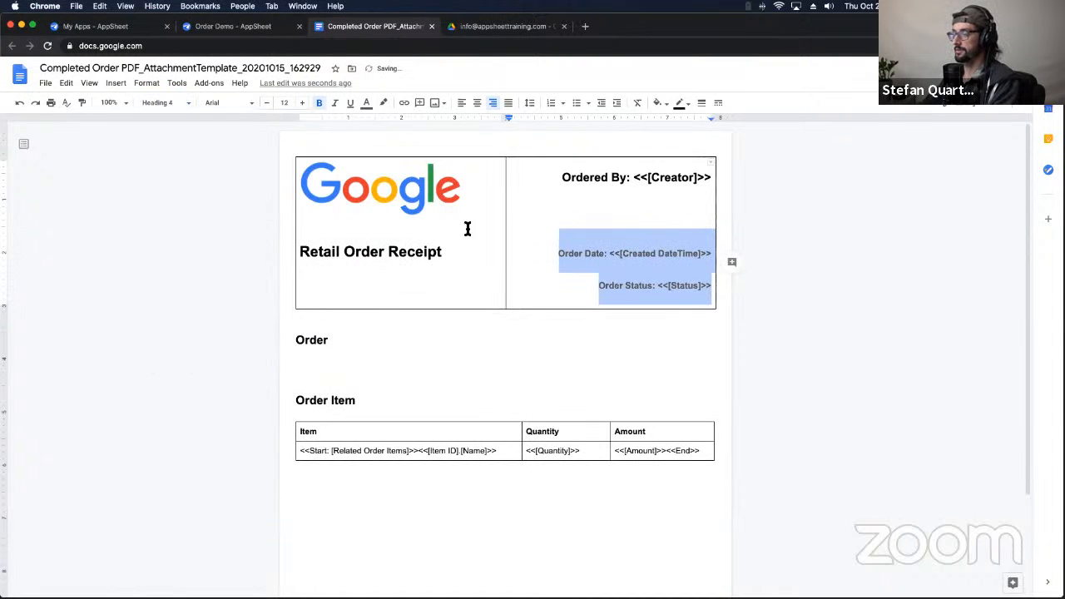
pyautogui.press('super+z')
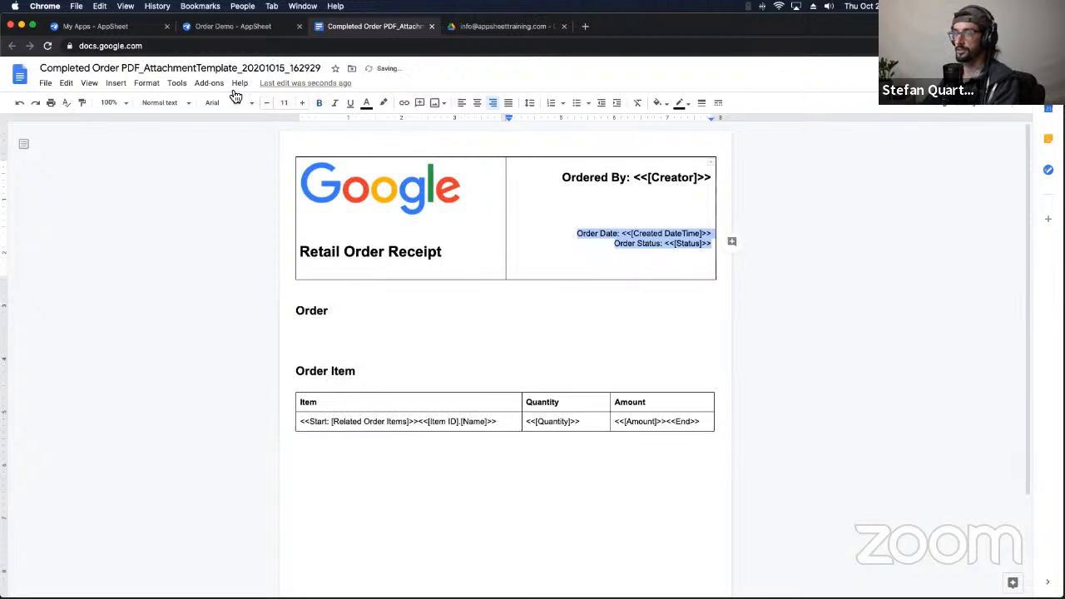
pyautogui.click(303, 103)
pyautogui.click(304, 103)
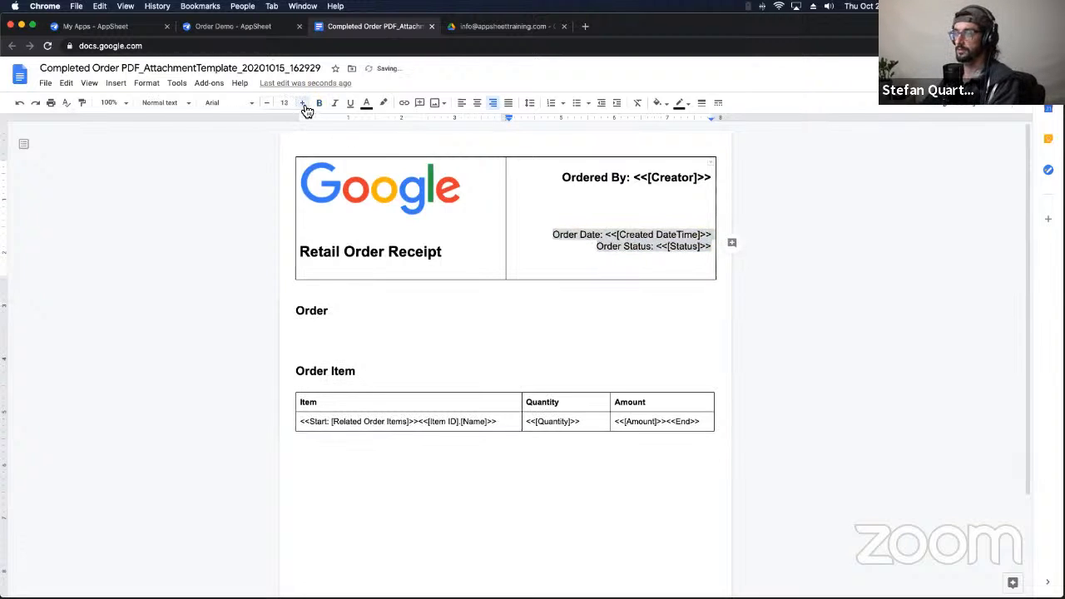
pyautogui.click(318, 103)
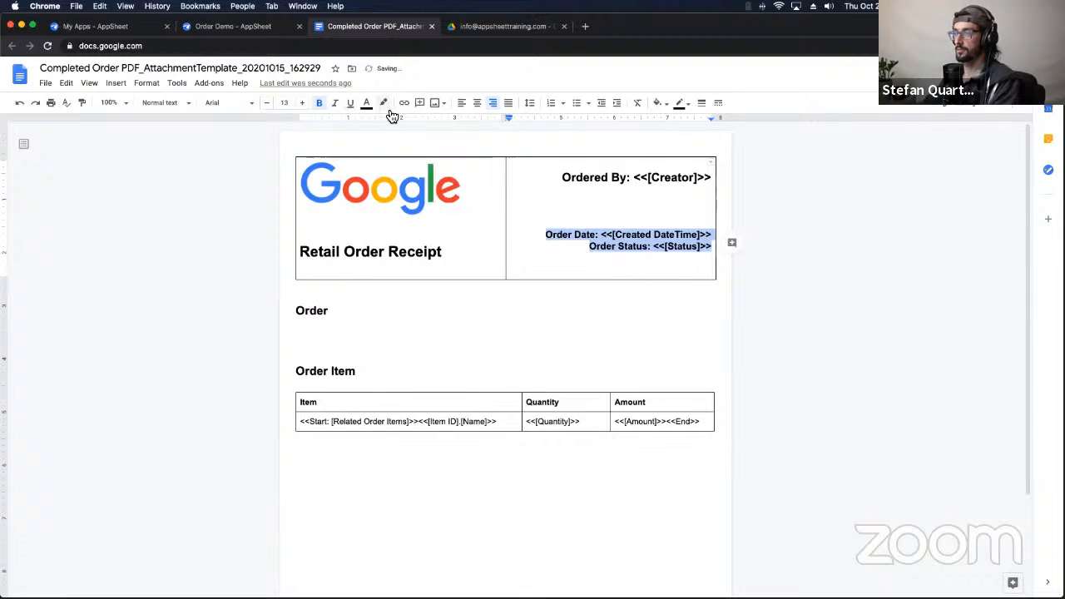
# Step: Color the Order Date and Order Status lines light grey instead of dark grey
pyautogui.click(366, 103)
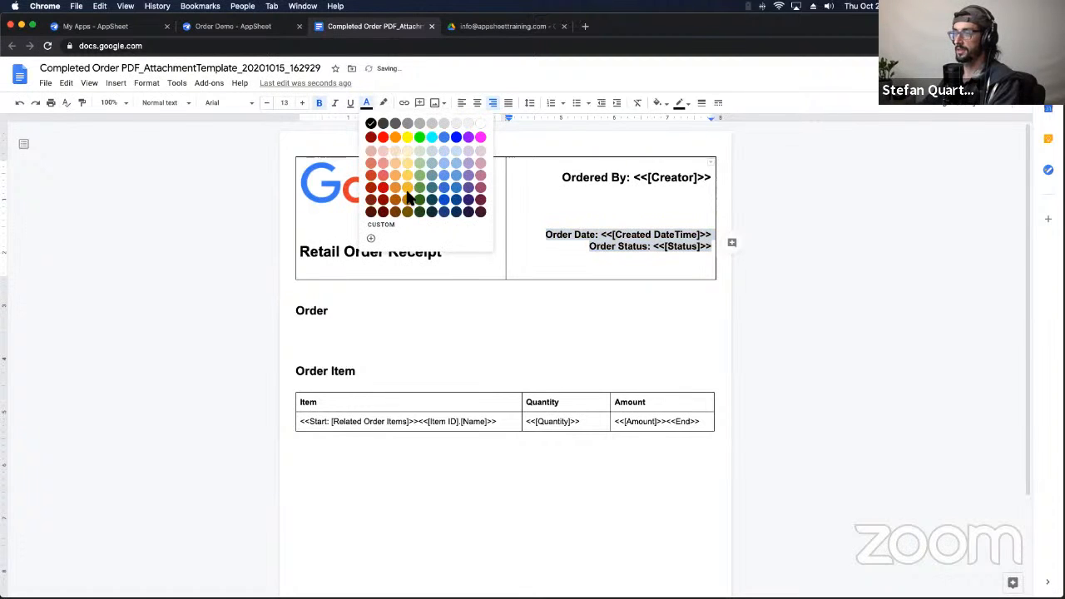
pyautogui.click(399, 124)
pyautogui.click(647, 270)
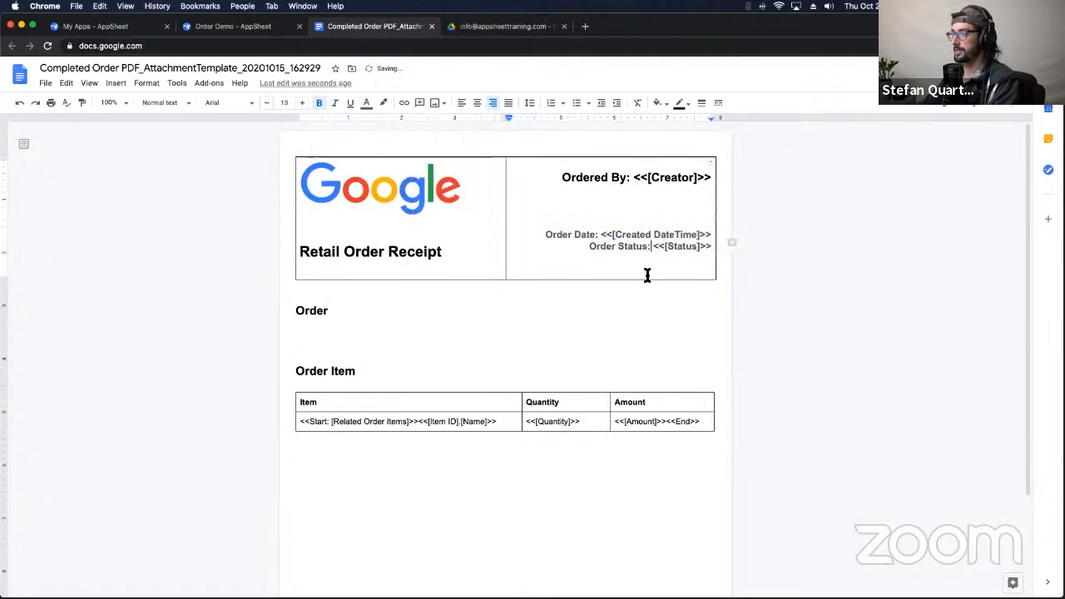
pyautogui.moveTo(545, 235); pyautogui.dragTo(709, 249)
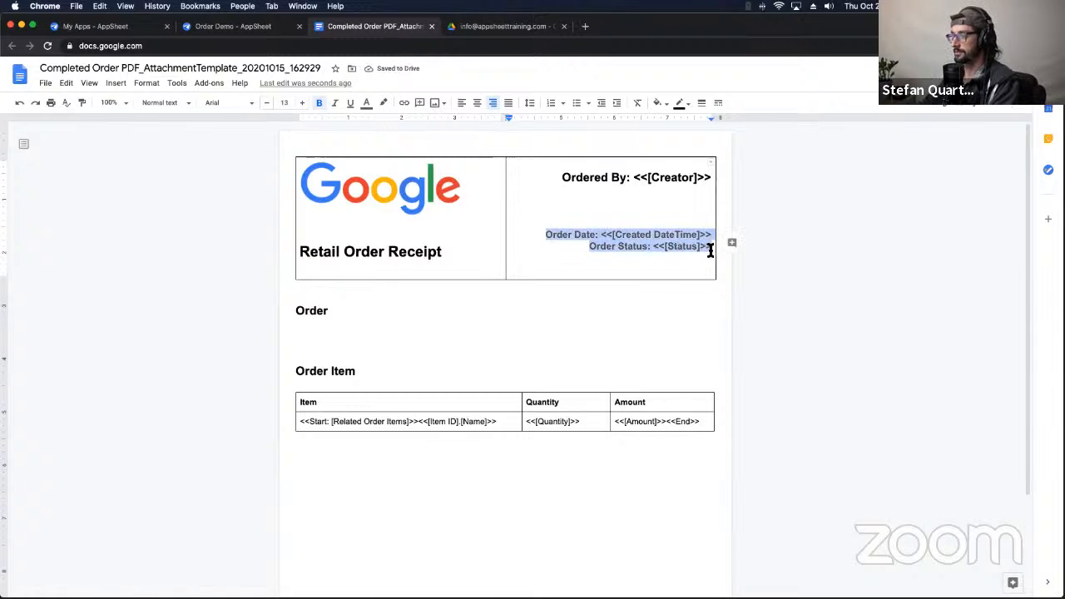
pyautogui.click(366, 103)
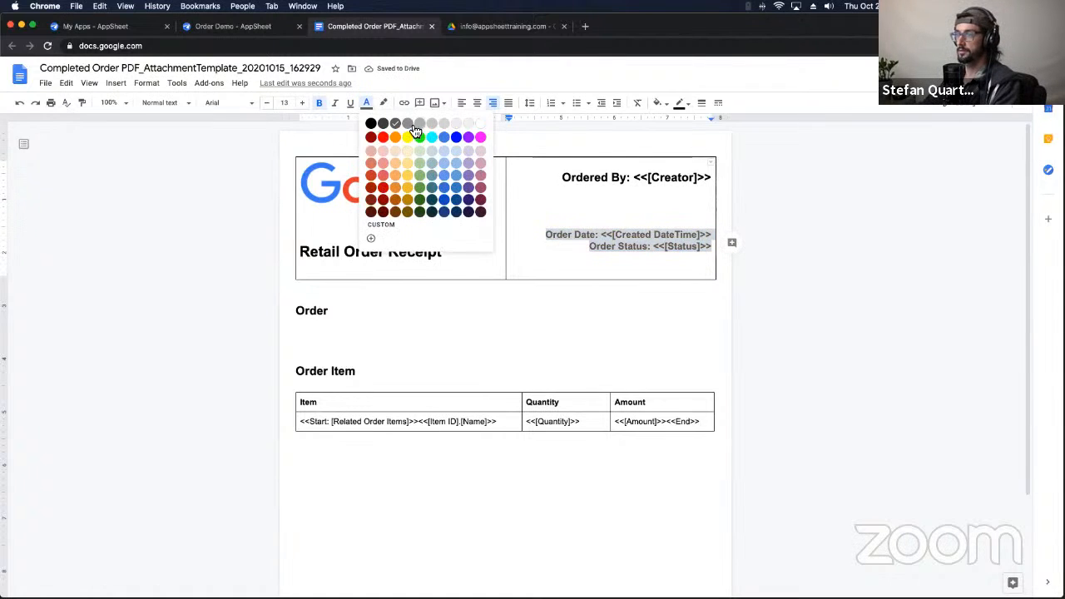
pyautogui.click(411, 124)
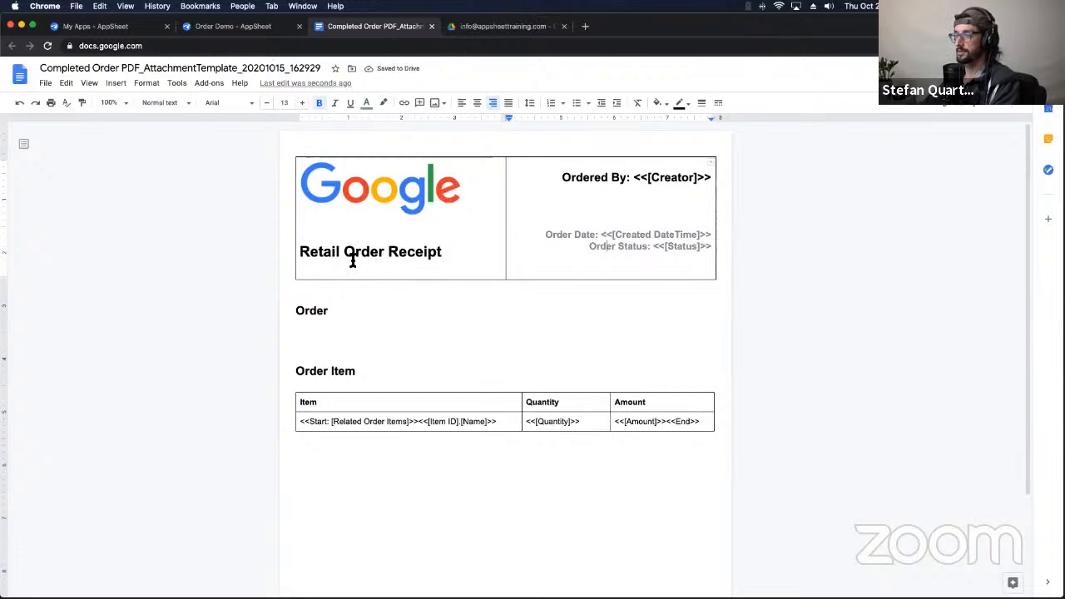
# Step: Change the Retail Order Receipt title to Normal text and enlarge it to 22 pt
pyautogui.tripleClick(304, 252)
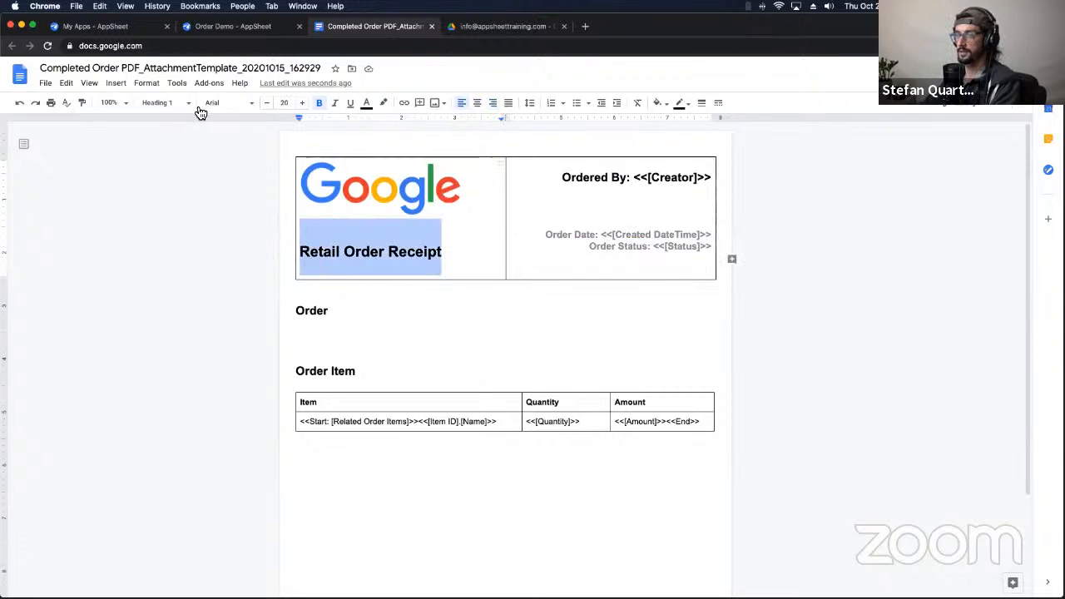
pyautogui.click(160, 105)
pyautogui.click(166, 127)
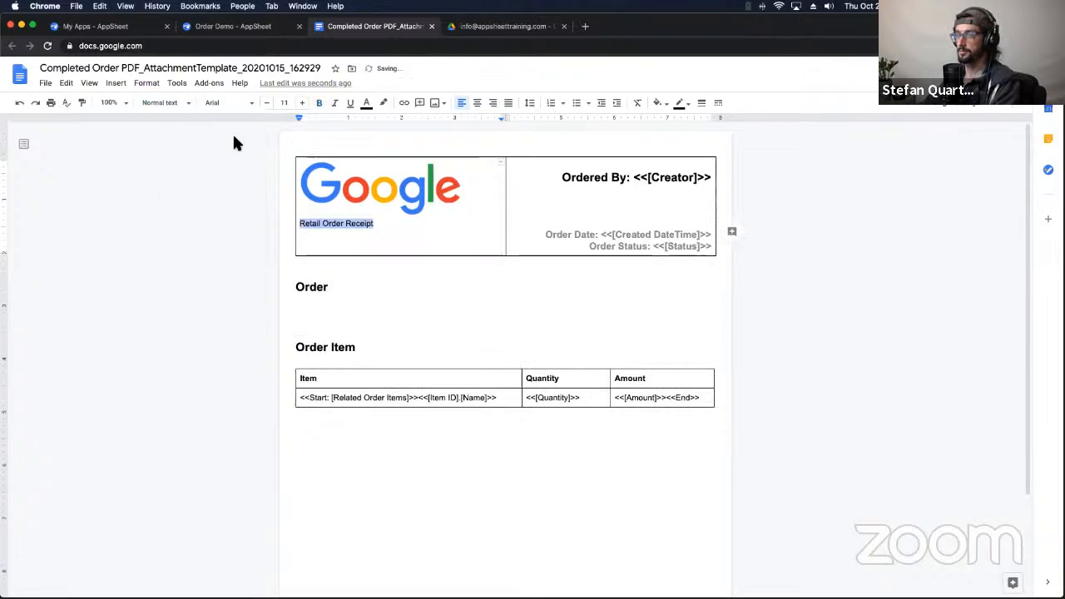
pyautogui.click(302, 102)
pyautogui.click(303, 102)
pyautogui.click(303, 102)
pyautogui.click(302, 102)
pyautogui.click(303, 103)
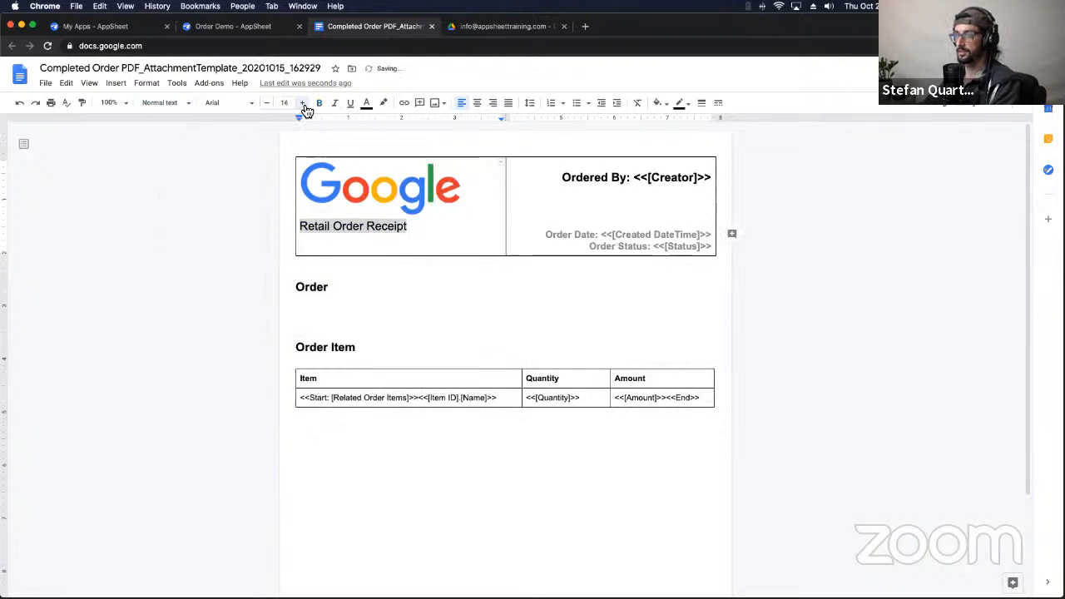
pyautogui.click(303, 102)
pyautogui.click(302, 102)
pyautogui.click(302, 103)
pyautogui.click(302, 102)
pyautogui.click(302, 103)
pyautogui.click(303, 102)
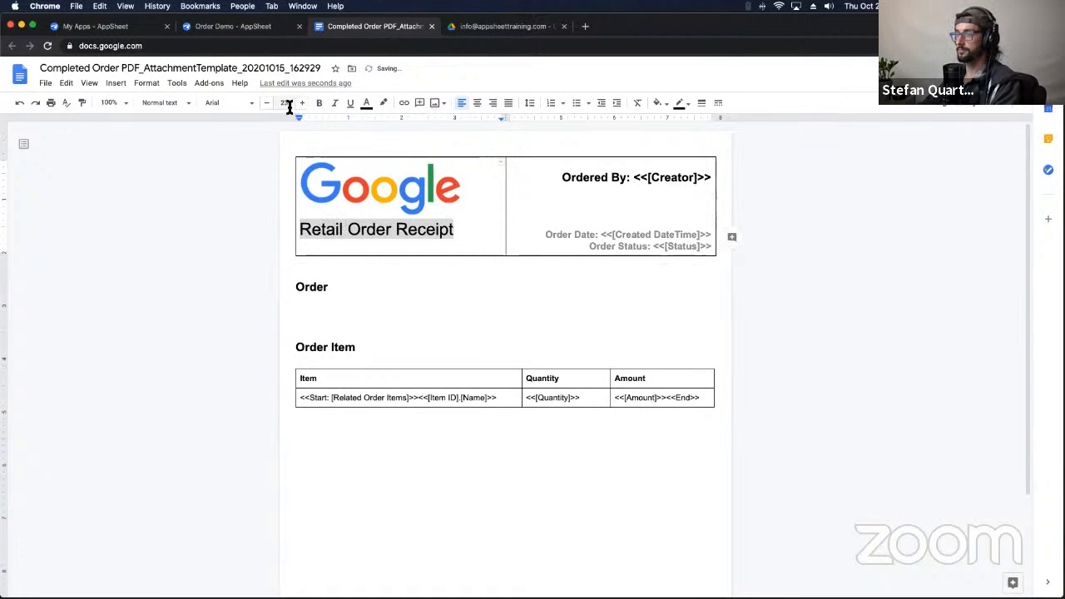
pyautogui.click(613, 291)
# Step: Delete the empty line in the right header cell to shorten the header row
pyautogui.click(591, 213)
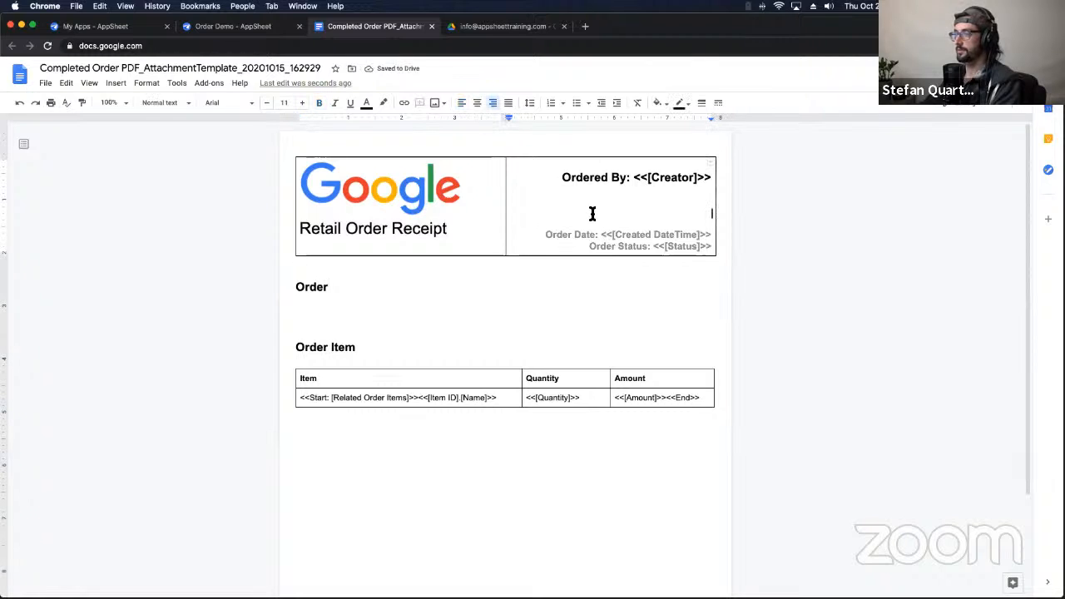
pyautogui.press('super+shift+e')
pyautogui.press('BackSpace')
pyautogui.press('BackSpace')
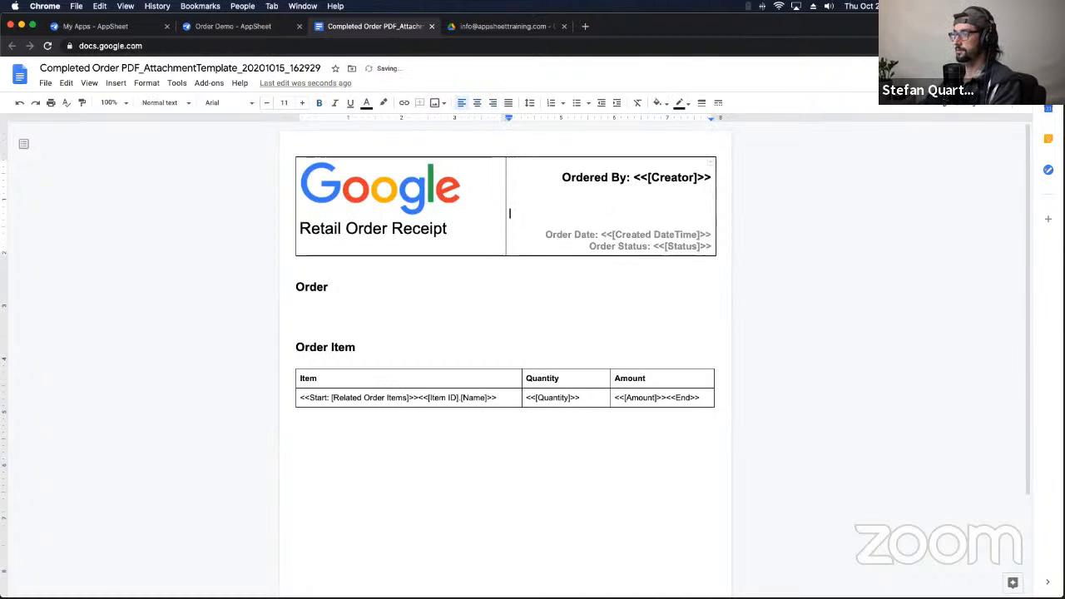
pyautogui.click(592, 280)
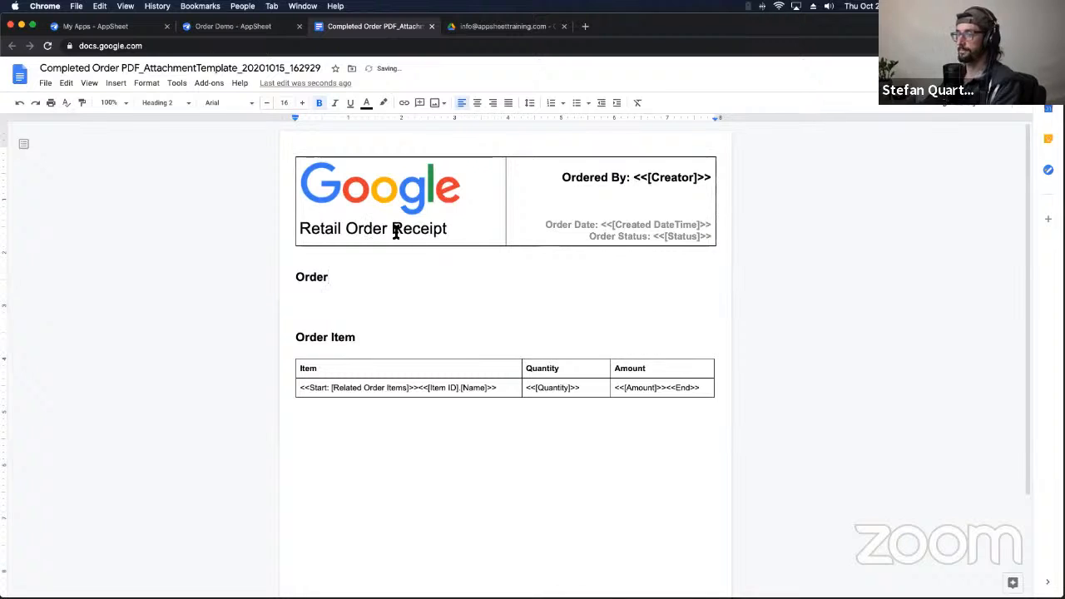
pyautogui.click(460, 212)
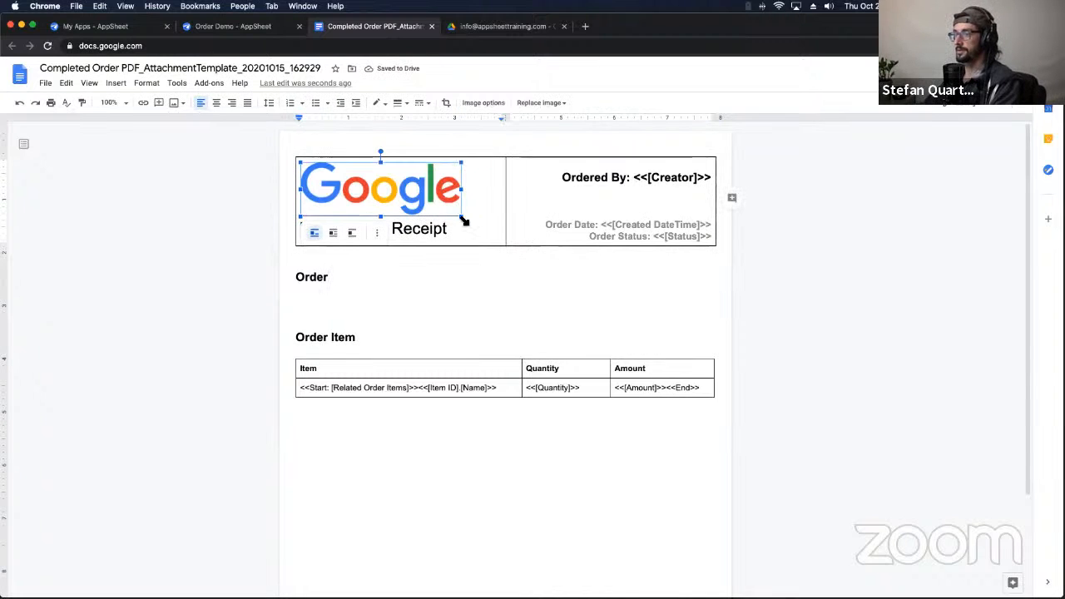
# Step: Delete the template's empty Order heading along with its blank lines
pyautogui.click(487, 288)
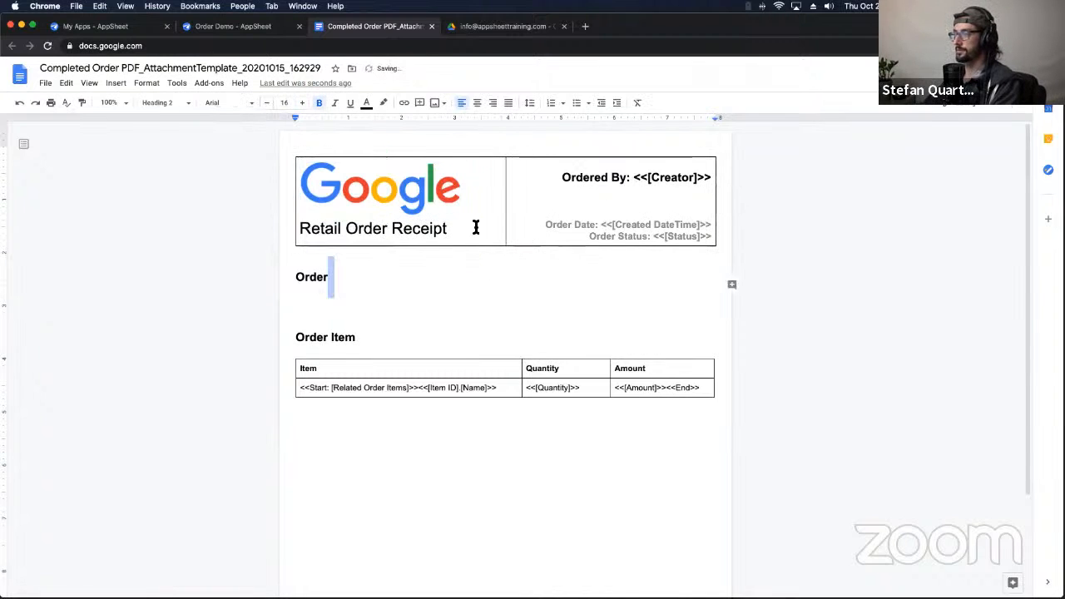
pyautogui.click(296, 279)
pyautogui.press('Return')
pyautogui.moveTo(350, 311); pyautogui.dragTo(286, 278)
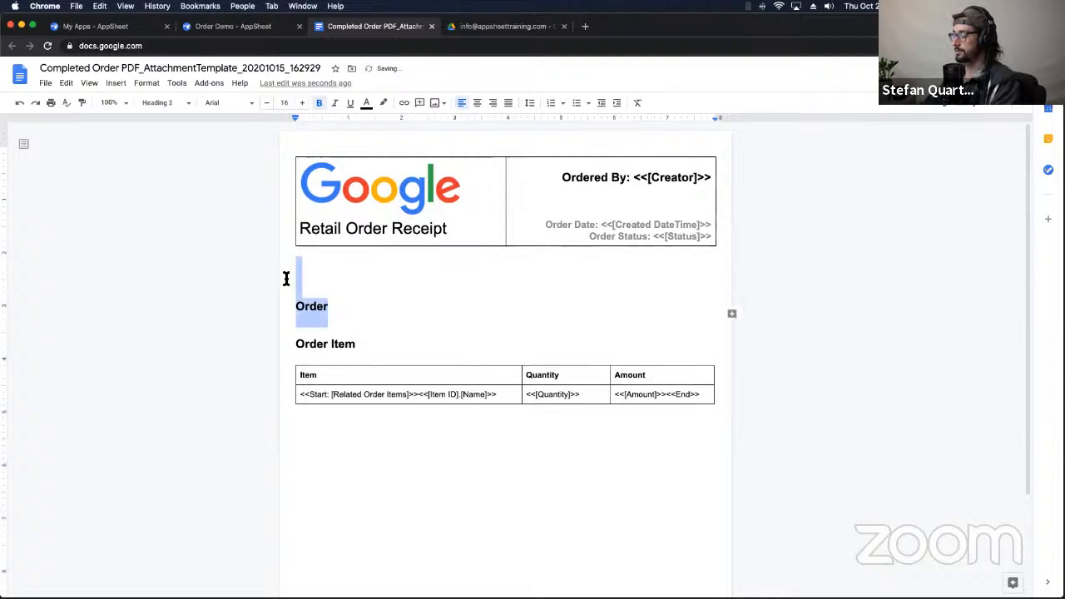
pyautogui.press('BackSpace')
pyautogui.press('BackSpace')
pyautogui.press('BackSpace')
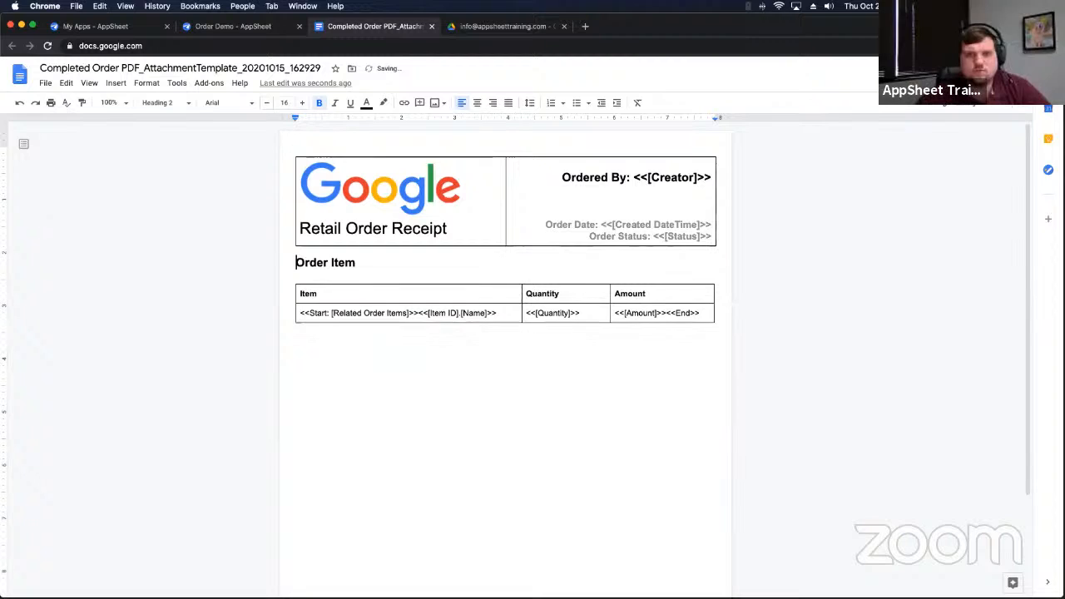
# Step: Add a blank line above the Order Item heading and rename it Order Items
pyautogui.press('Return')
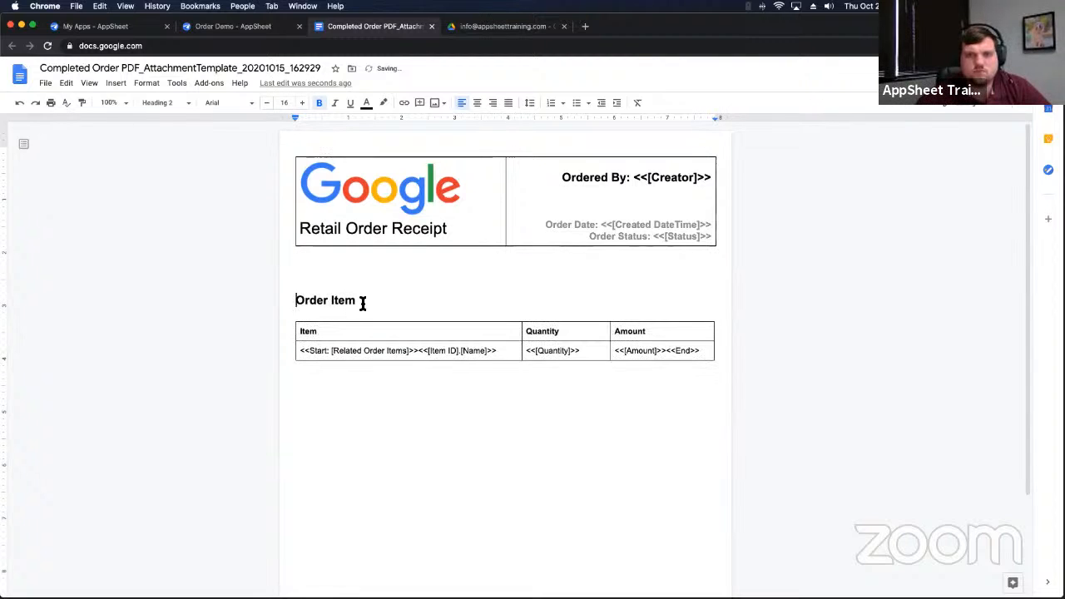
pyautogui.write('s')
pyautogui.click(435, 404)
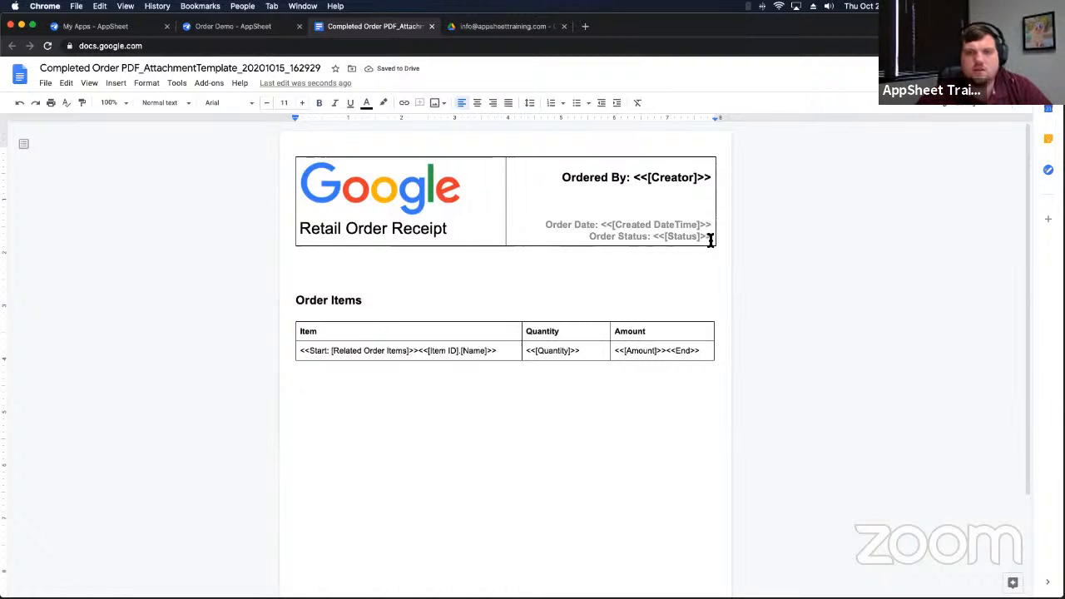
# Step: Set all borders of both header table cells to white so the header looks borderless
pyautogui.moveTo(520, 235); pyautogui.dragTo(305, 217)
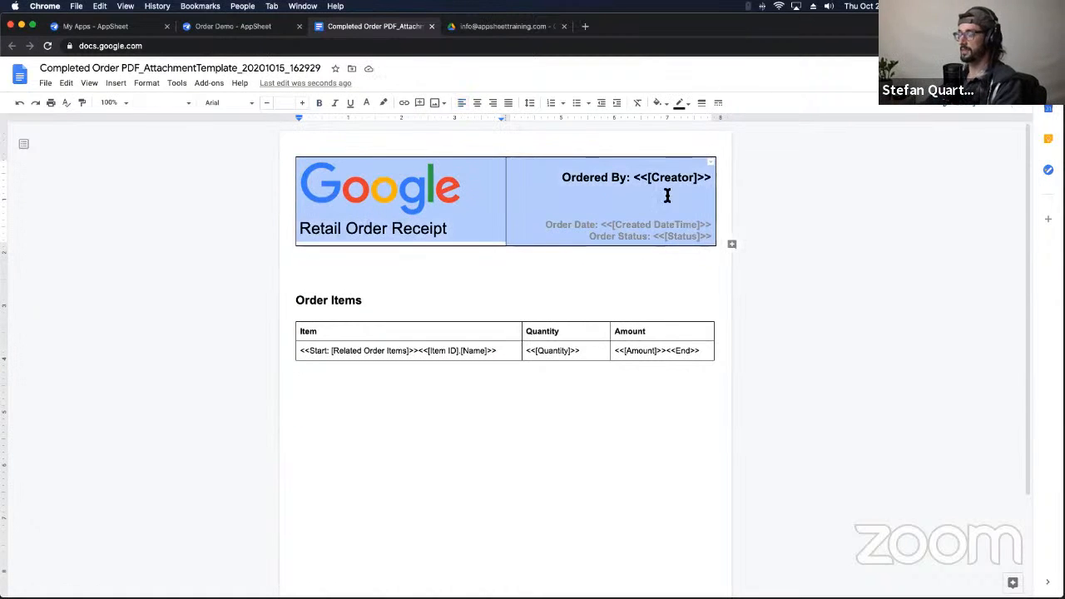
pyautogui.click(712, 166)
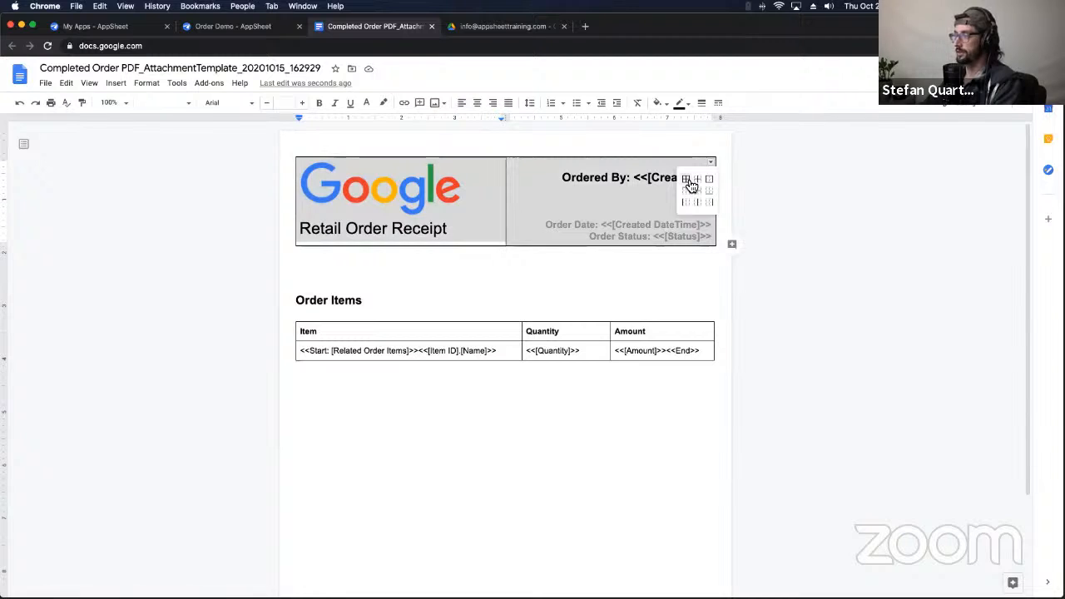
pyautogui.click(687, 181)
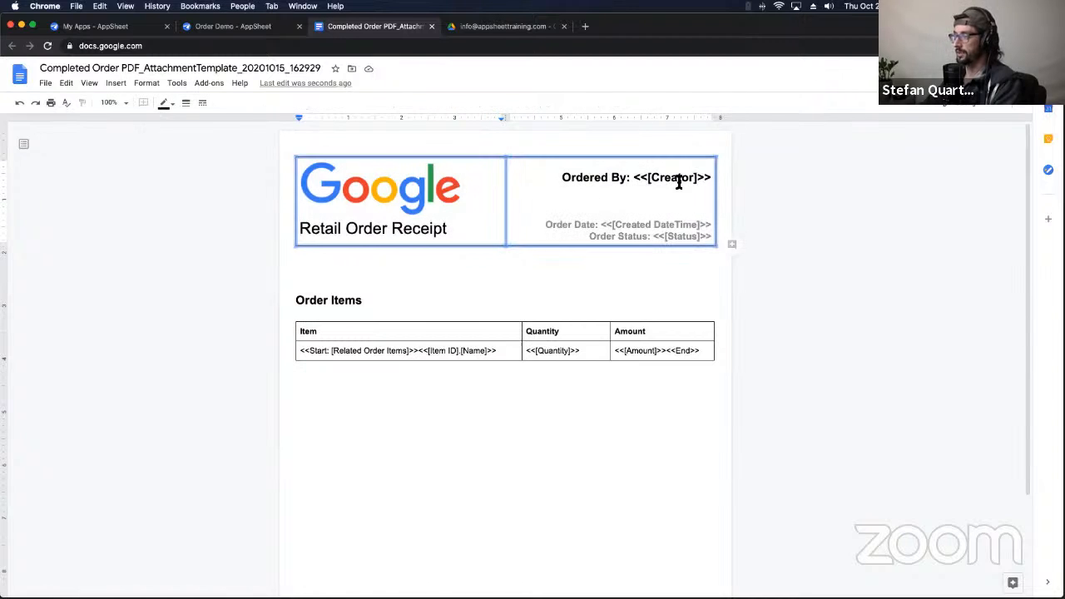
pyautogui.click(185, 103)
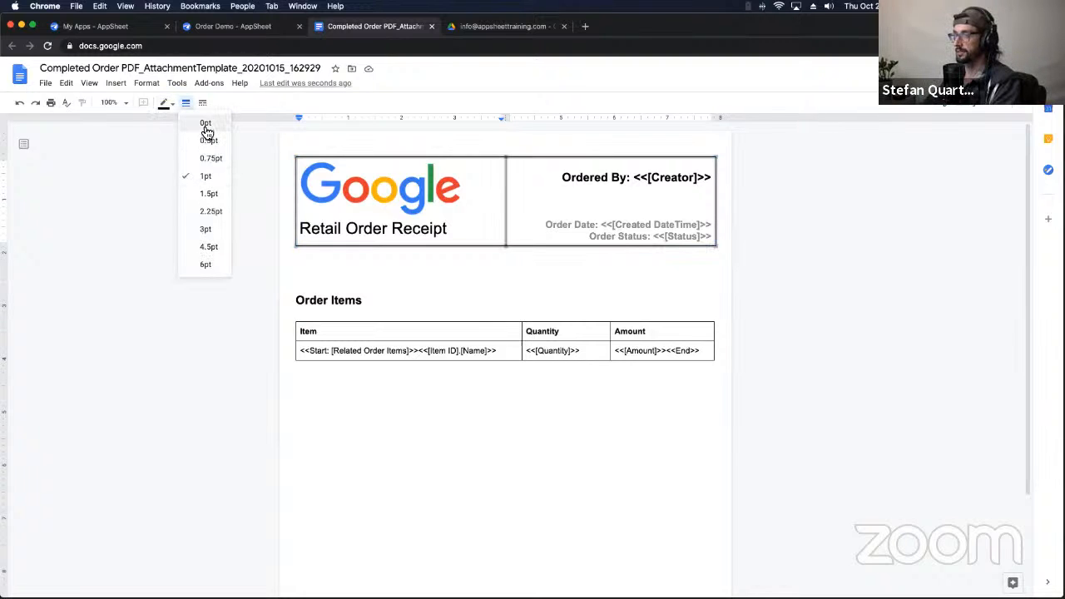
pyautogui.click(165, 103)
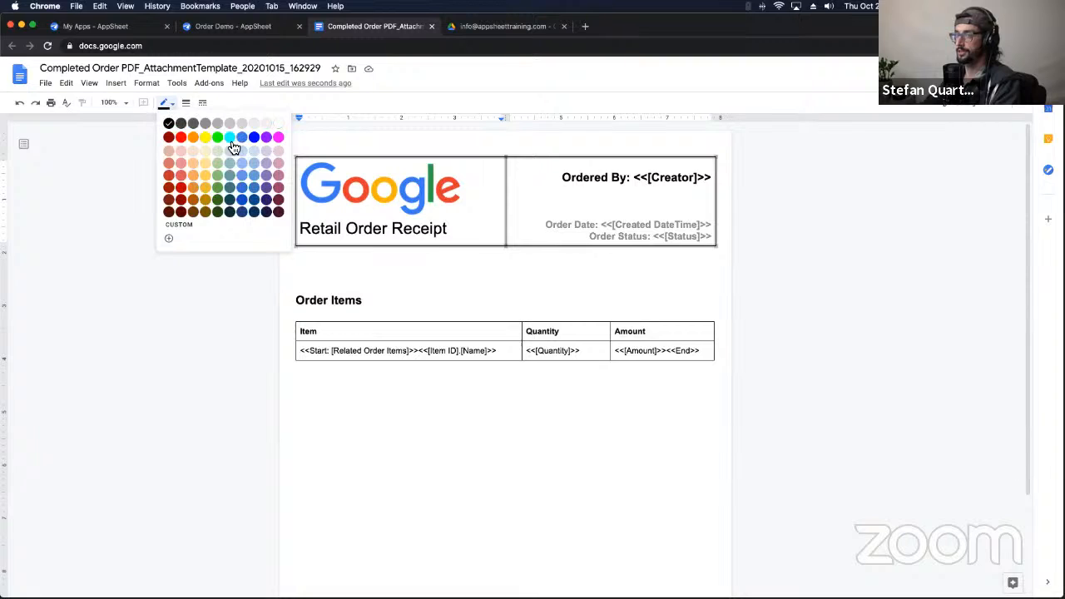
pyautogui.click(279, 125)
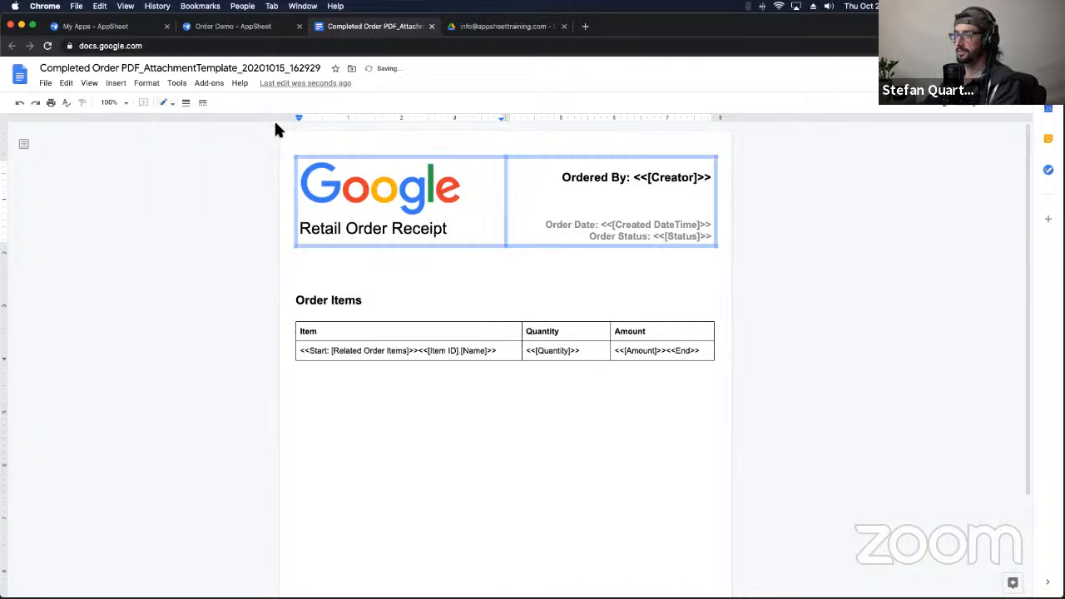
pyautogui.click(514, 281)
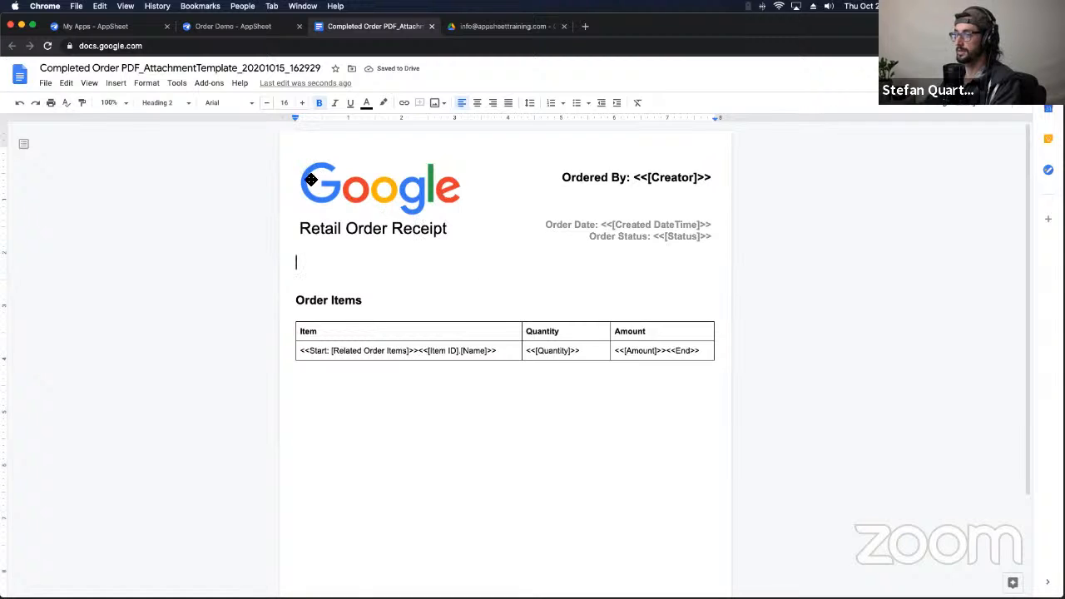
pyautogui.scroll(-1, 413, 245)
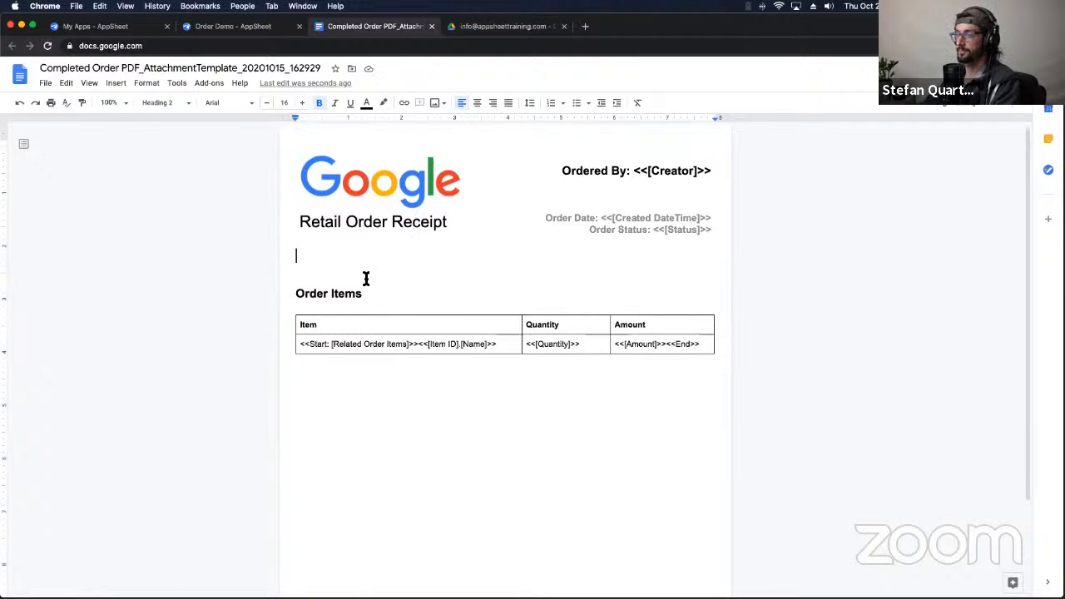
pyautogui.scroll(1, 499, 249)
pyautogui.press('Up')
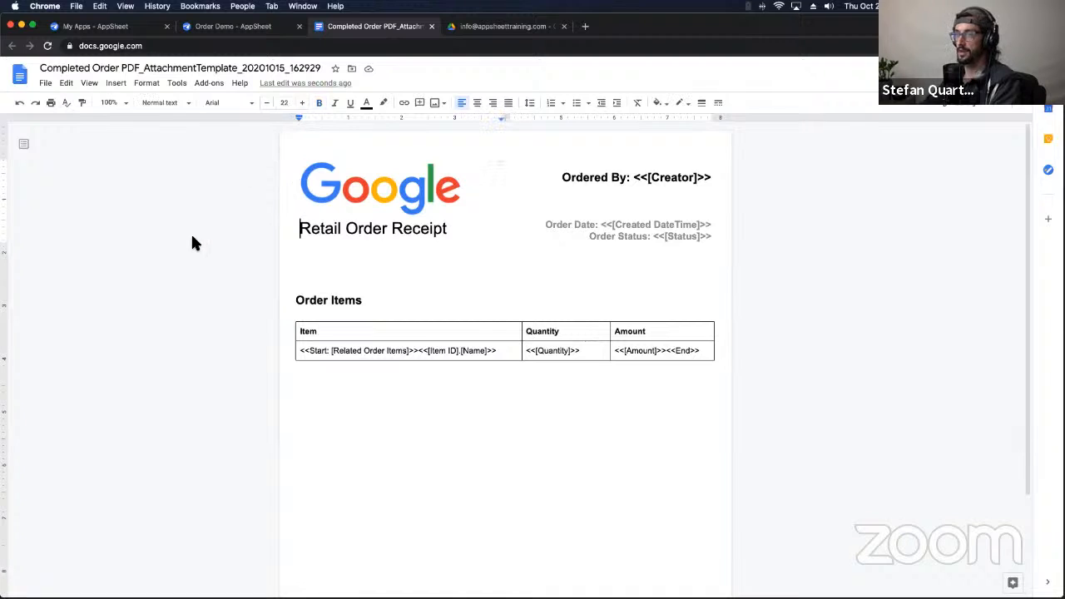
# Step: In the Order Demo app preview, switch the order status to Pending, back to Completed, and sync
pyautogui.click(239, 26)
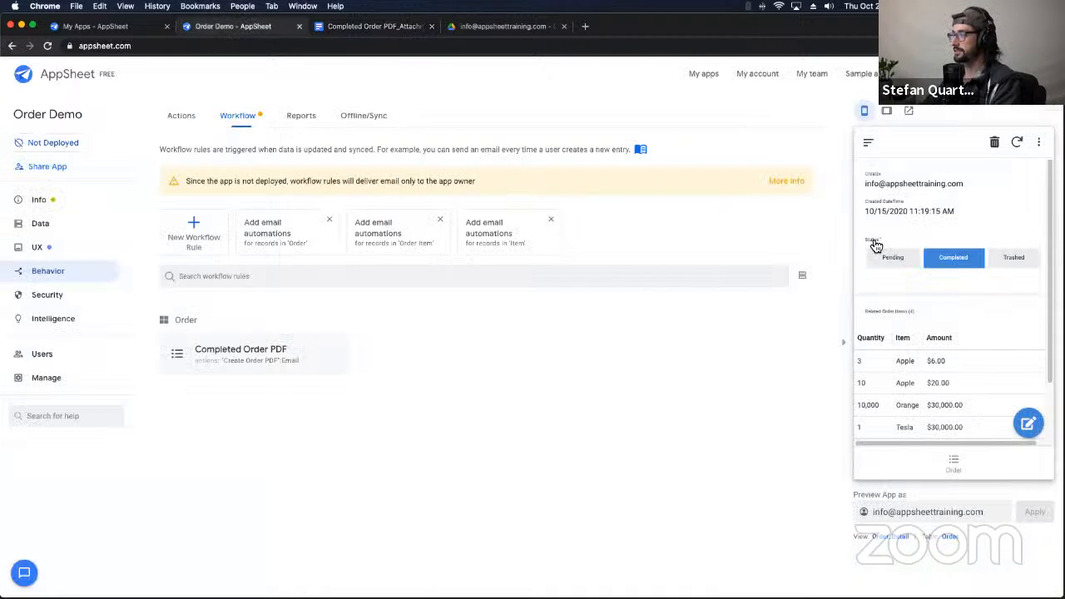
pyautogui.click(891, 265)
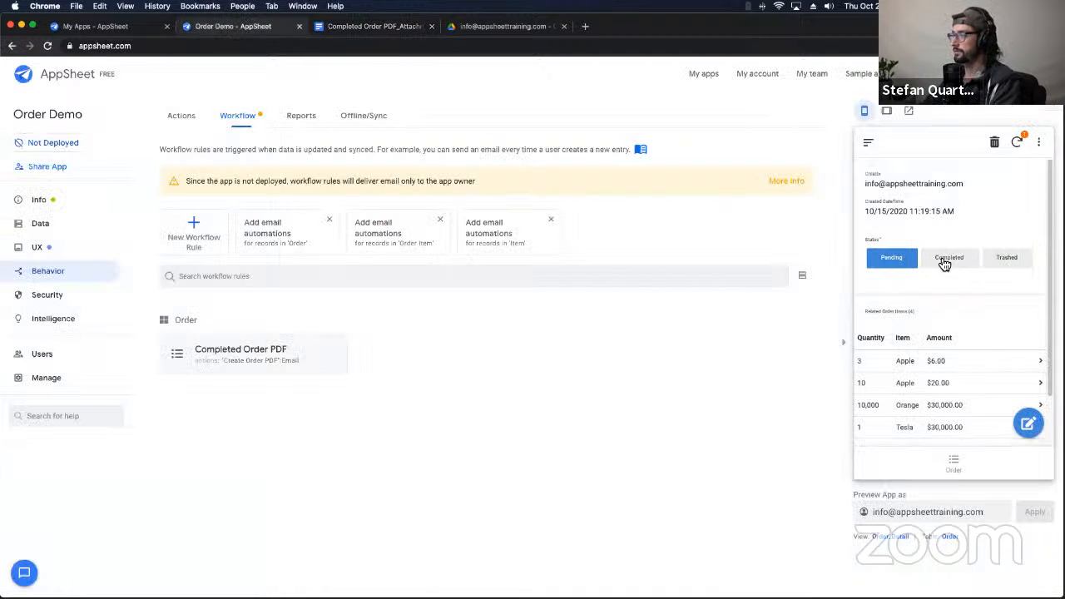
pyautogui.click(943, 261)
pyautogui.click(1018, 142)
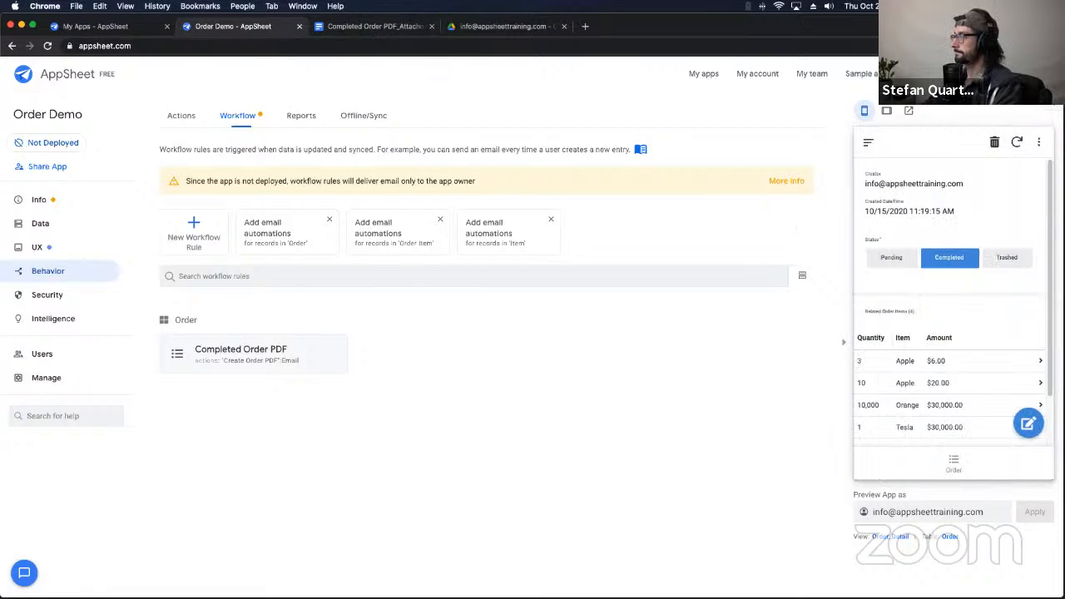
# Step: Preview the existing order PDF in the Drive receipts folder
pyautogui.click(490, 32)
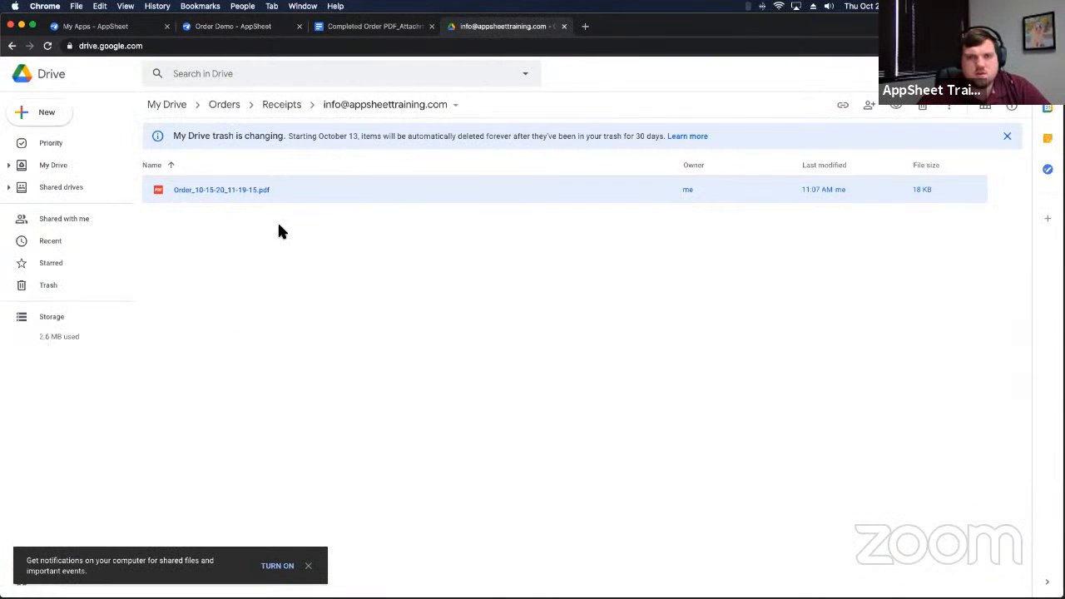
pyautogui.doubleClick(266, 191)
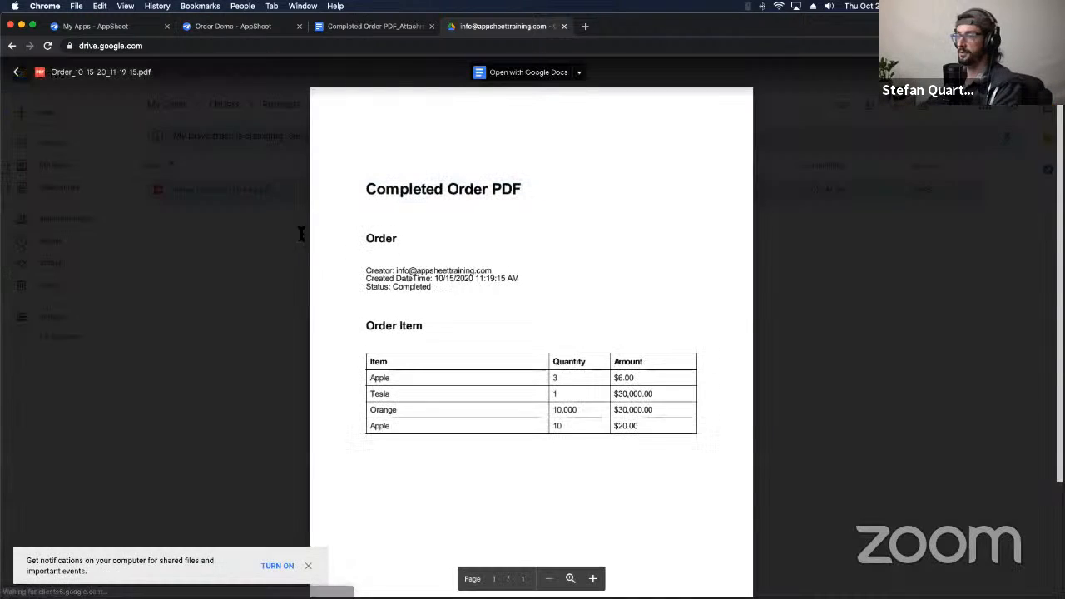
pyautogui.click(248, 321)
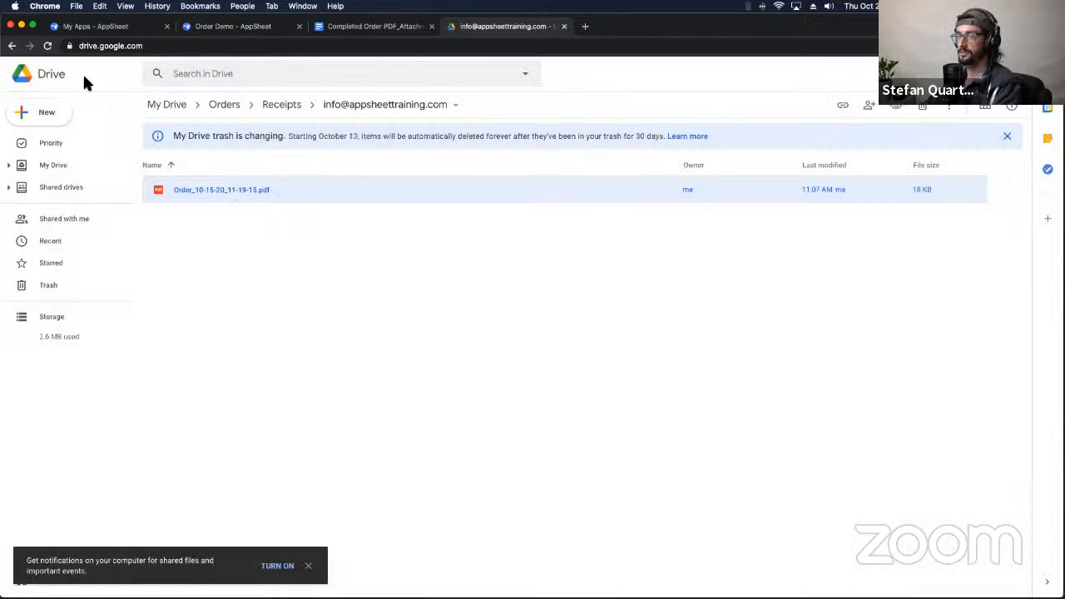
# Step: Reload the receipts folder and preview the regenerated 39 KB order receipt PDF
pyautogui.click(48, 46)
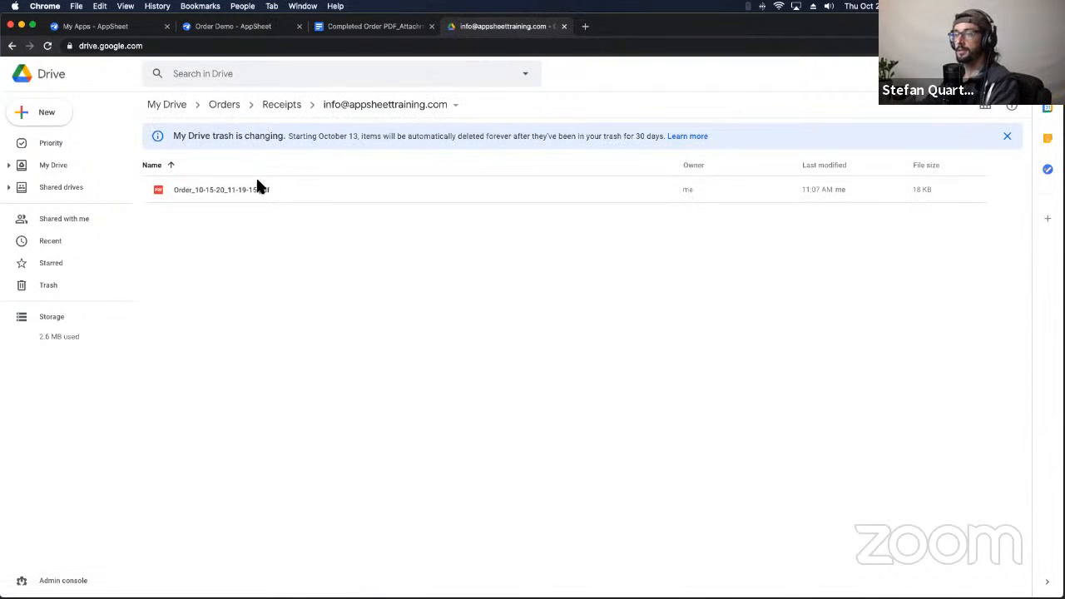
pyautogui.click(257, 186)
pyautogui.doubleClick(258, 189)
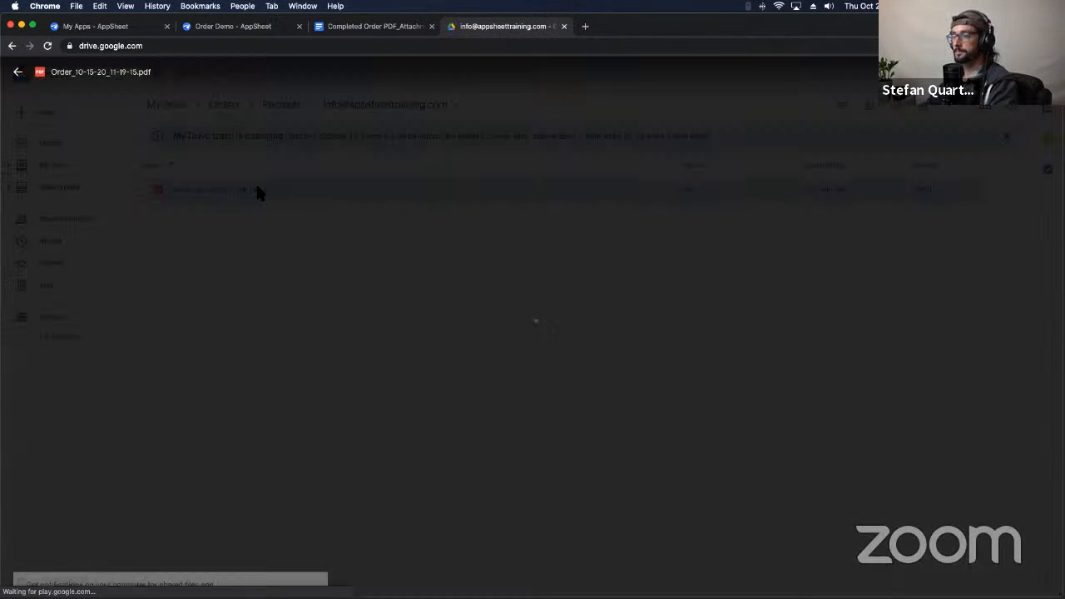
pyautogui.press('Escape')
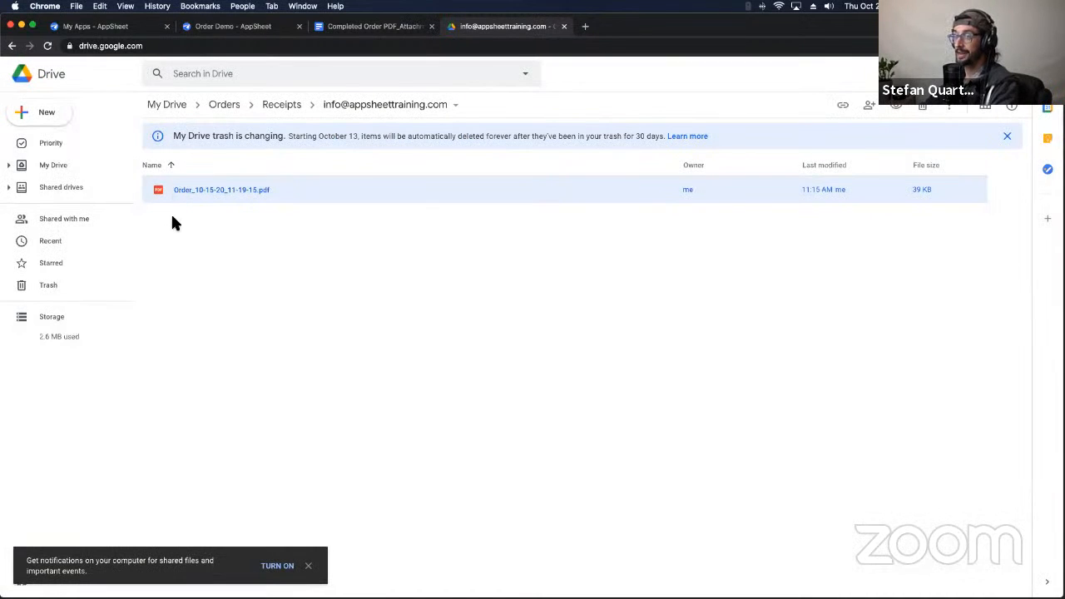
pyautogui.click(172, 218)
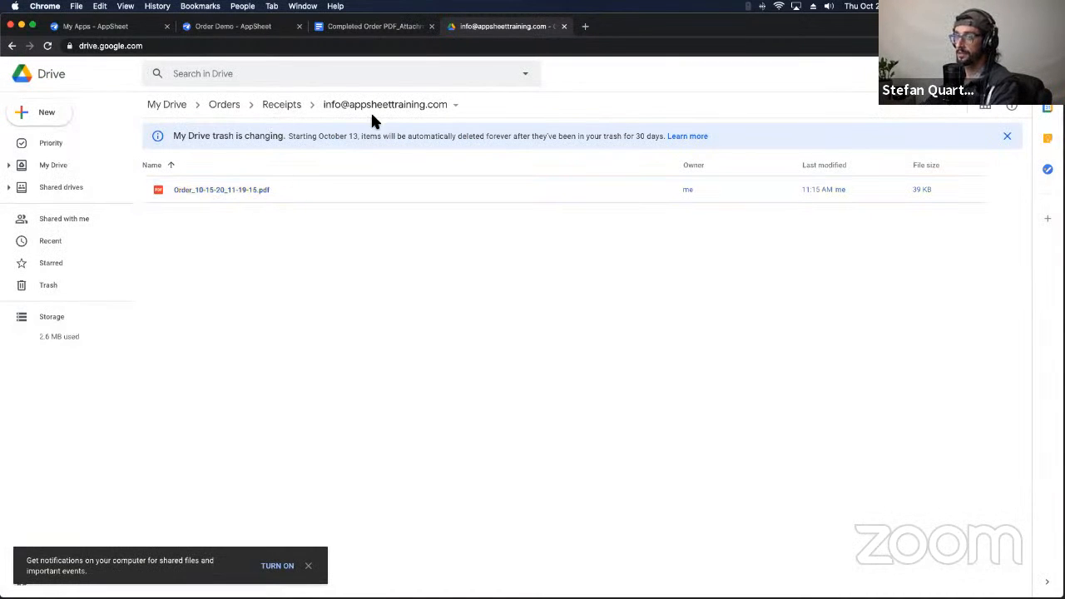
pyautogui.click(372, 28)
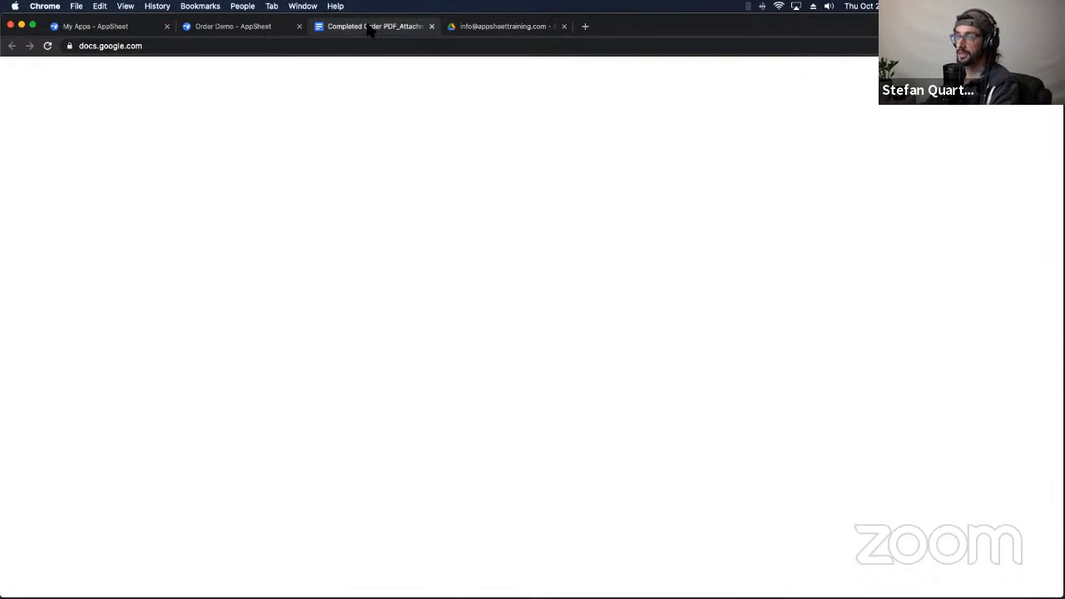
# Step: Open the Create Order PDF action under the Completed Order PDF workflow rule
pyautogui.click(266, 29)
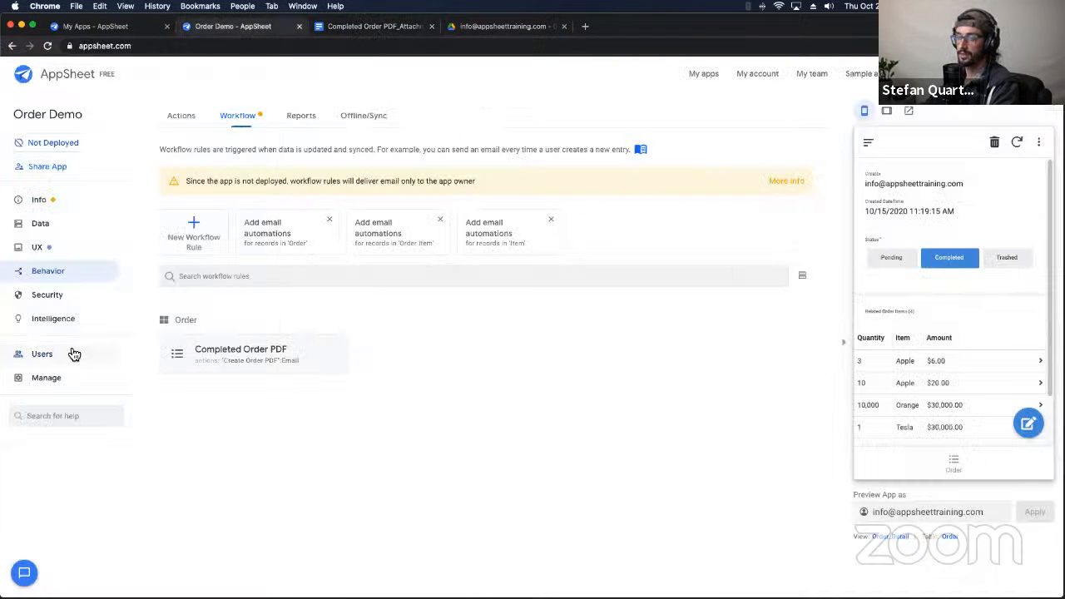
pyautogui.moveTo(252, 361); pyautogui.dragTo(221, 357)
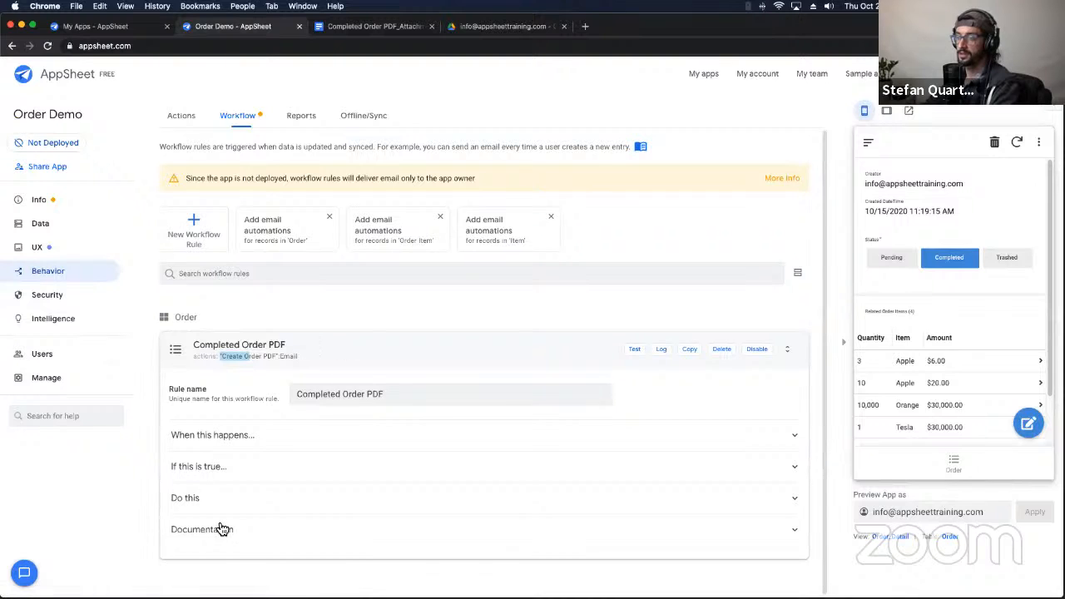
pyautogui.click(214, 499)
pyautogui.click(286, 463)
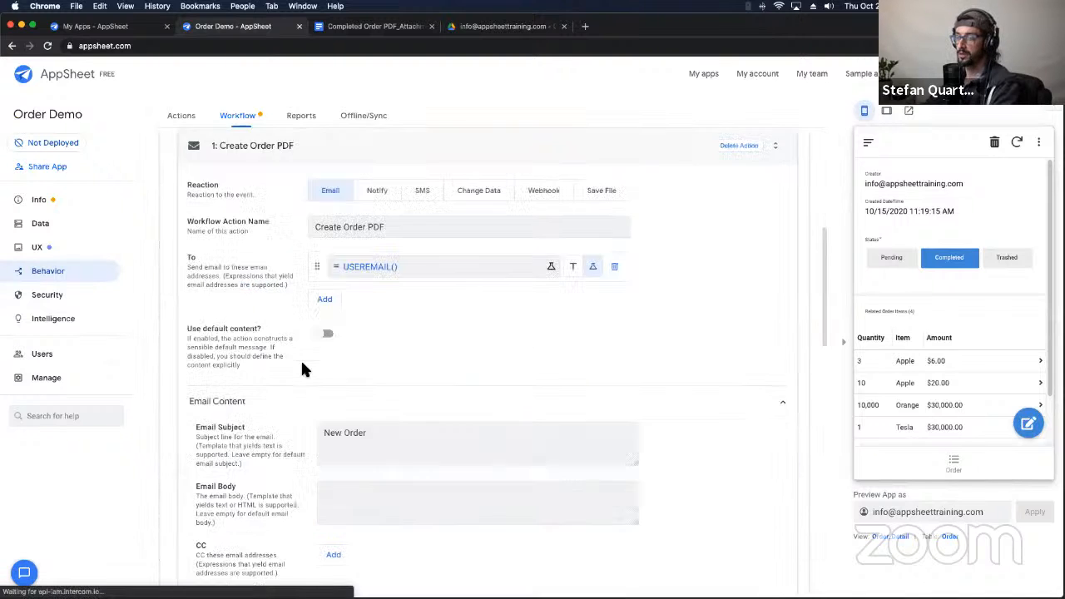
# Step: Examine the attachment name expression's Order_ prefix and mm-dd-yy_hh:mm:ss date format
pyautogui.scroll(-10, 302, 368)
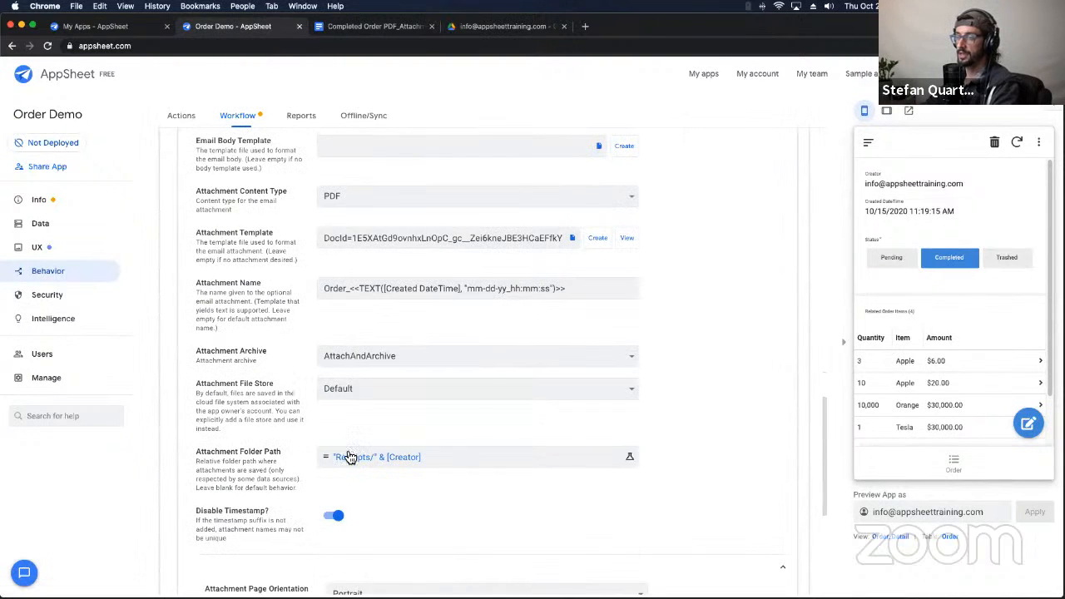
pyautogui.tripleClick(324, 288)
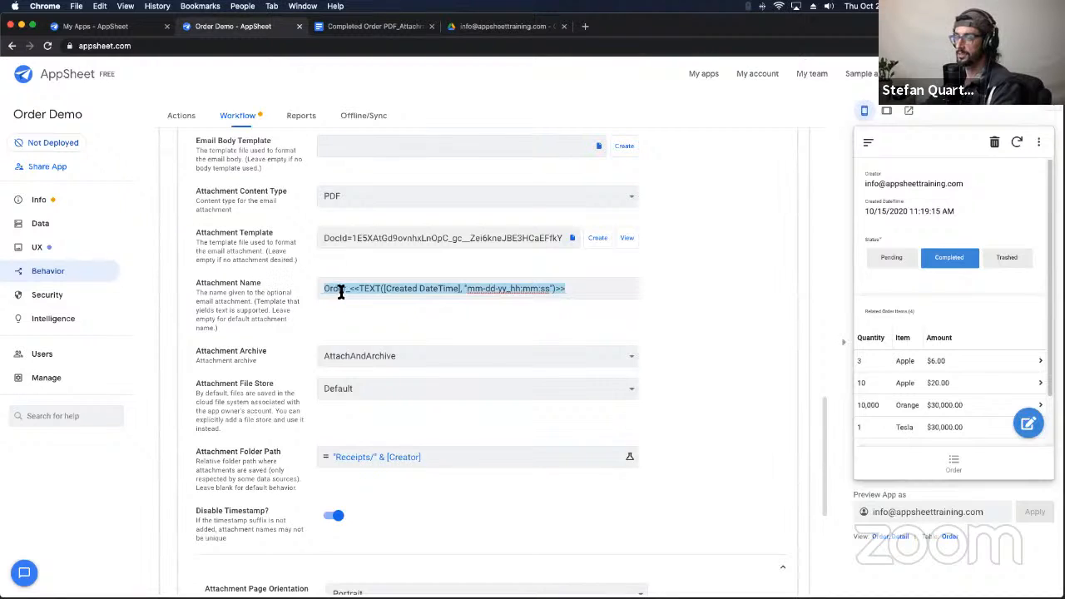
pyautogui.doubleClick(411, 289)
pyautogui.click(431, 289)
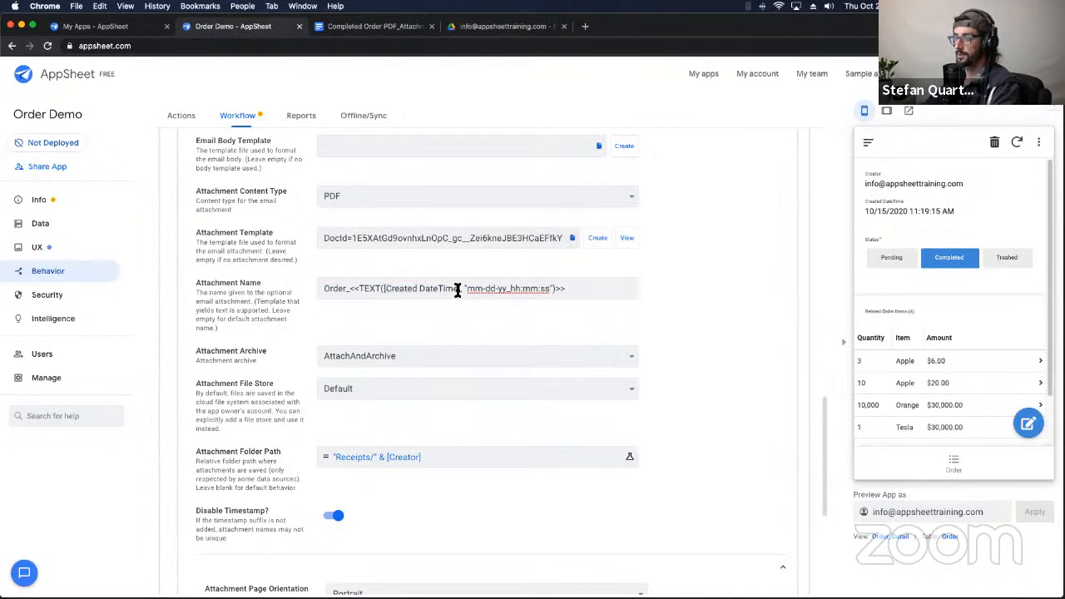
pyautogui.moveTo(325, 290); pyautogui.dragTo(342, 289)
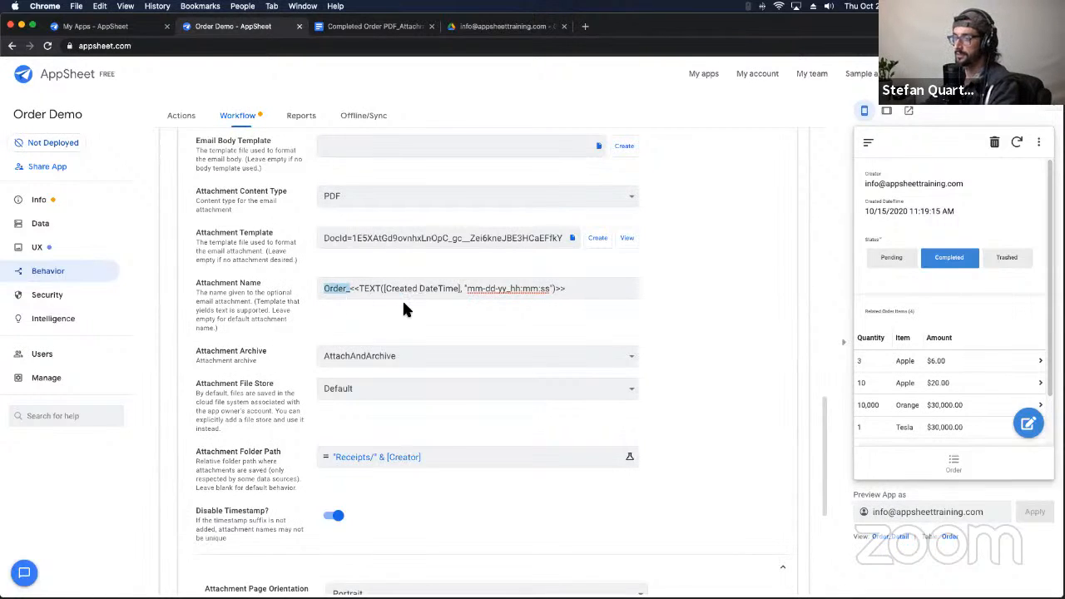
pyautogui.moveTo(467, 287); pyautogui.dragTo(522, 288)
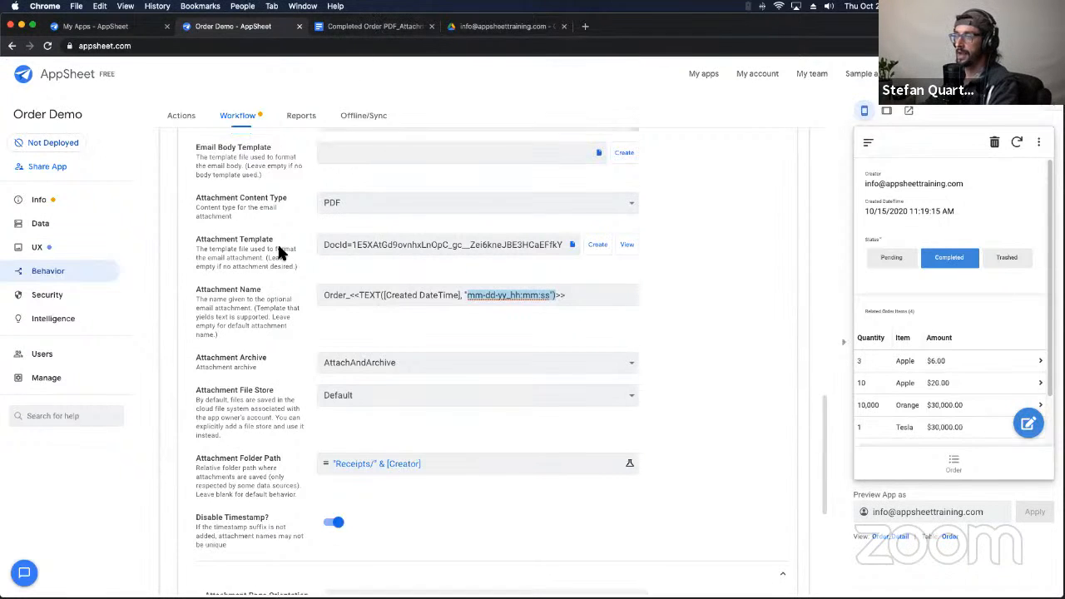
pyautogui.scroll(10, 277, 242)
pyautogui.scroll(-10, 277, 242)
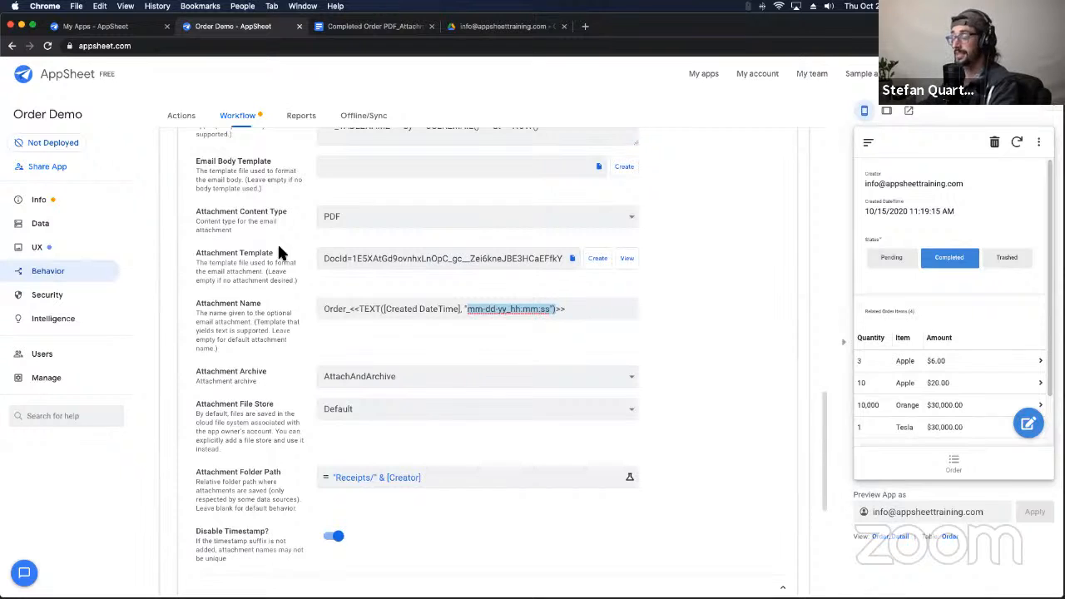
# Step: Show the order receipt PDF's Manage versions list in Drive, with four earlier versions
pyautogui.click(374, 28)
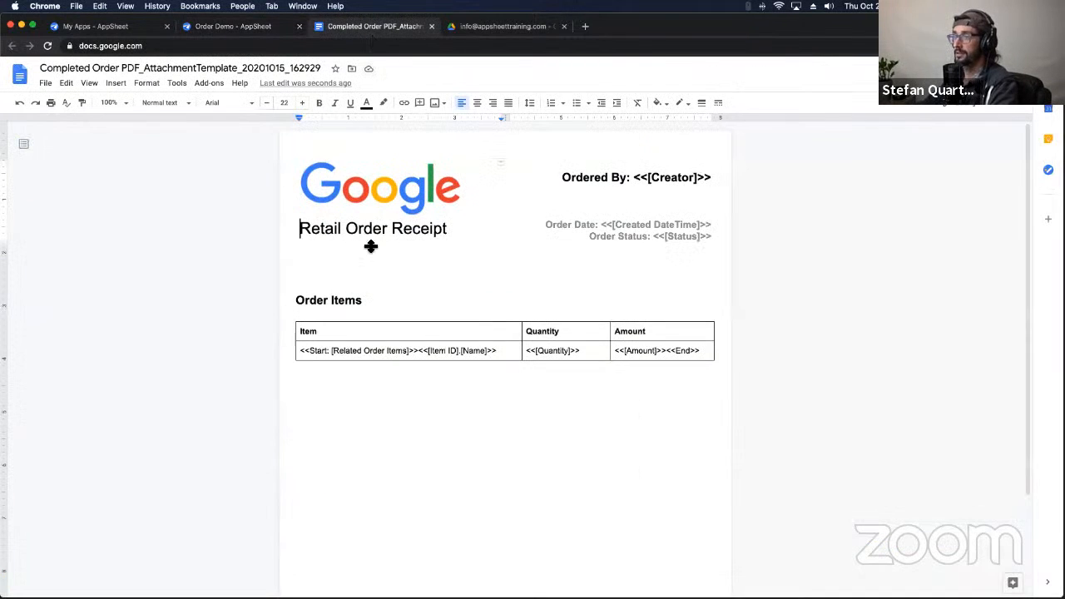
pyautogui.click(253, 30)
pyautogui.click(502, 28)
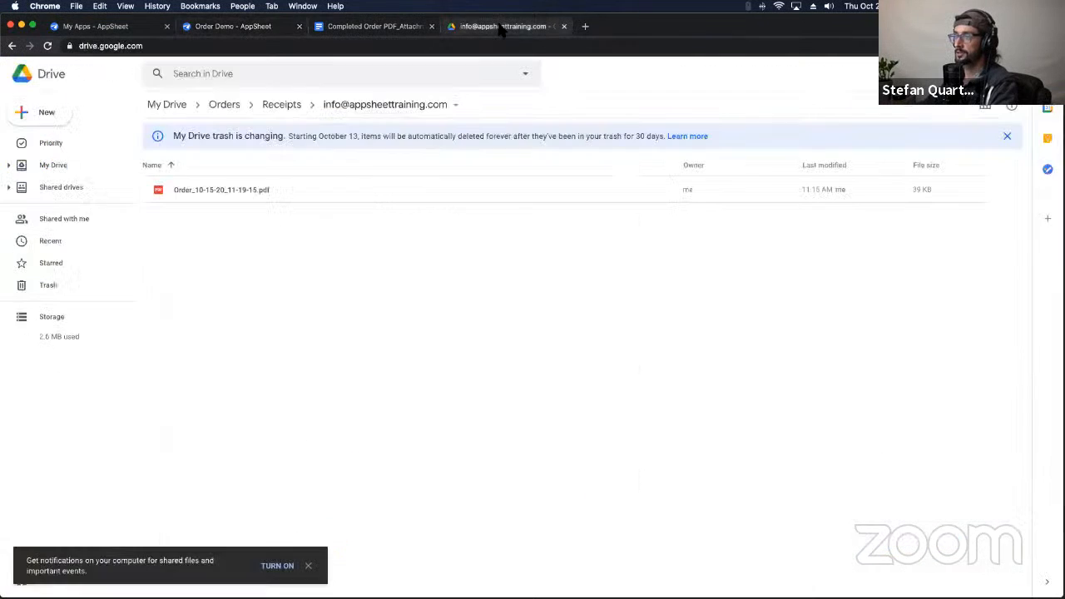
pyautogui.click(277, 191)
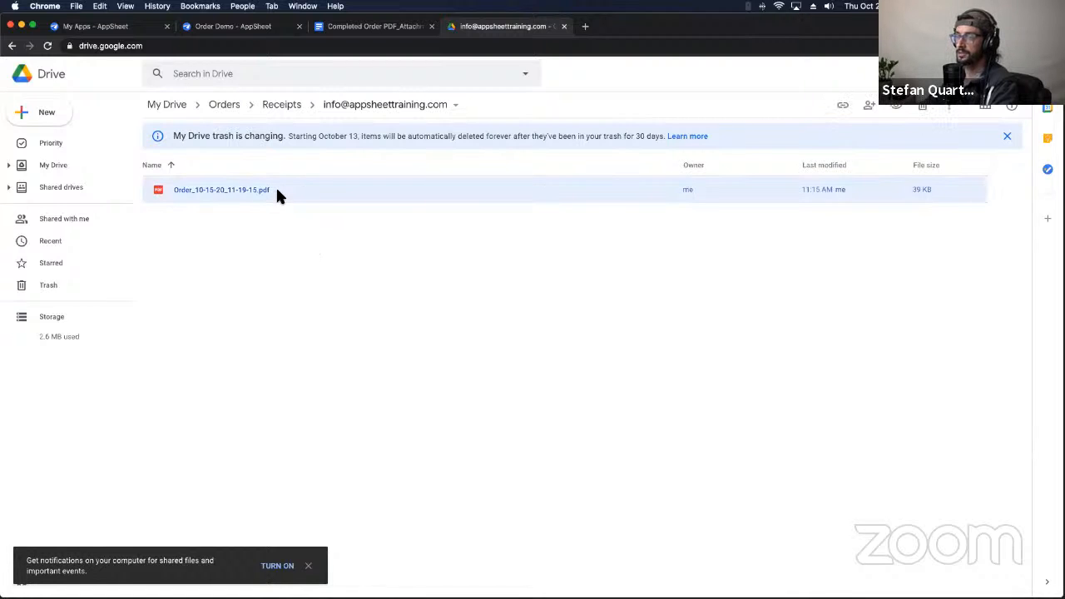
pyautogui.rightClick(277, 193)
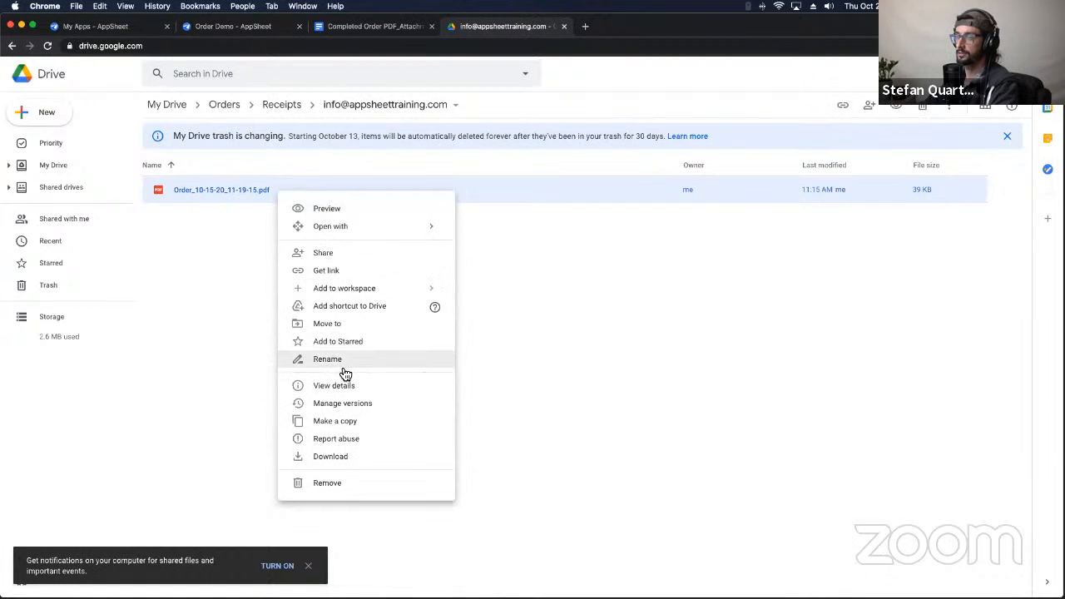
pyautogui.click(343, 403)
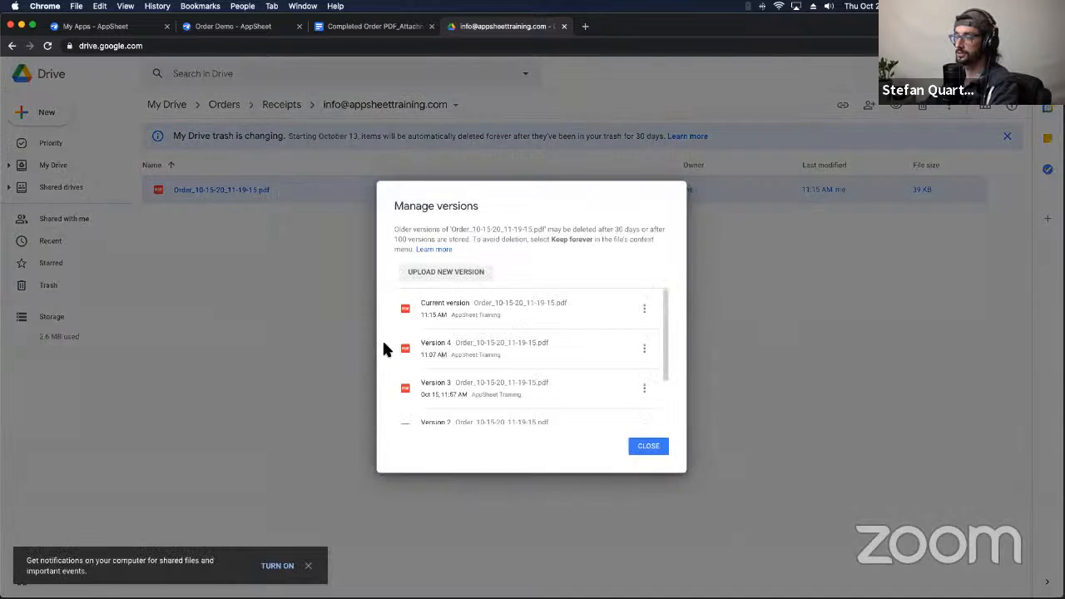
pyautogui.scroll(-2, 546, 340)
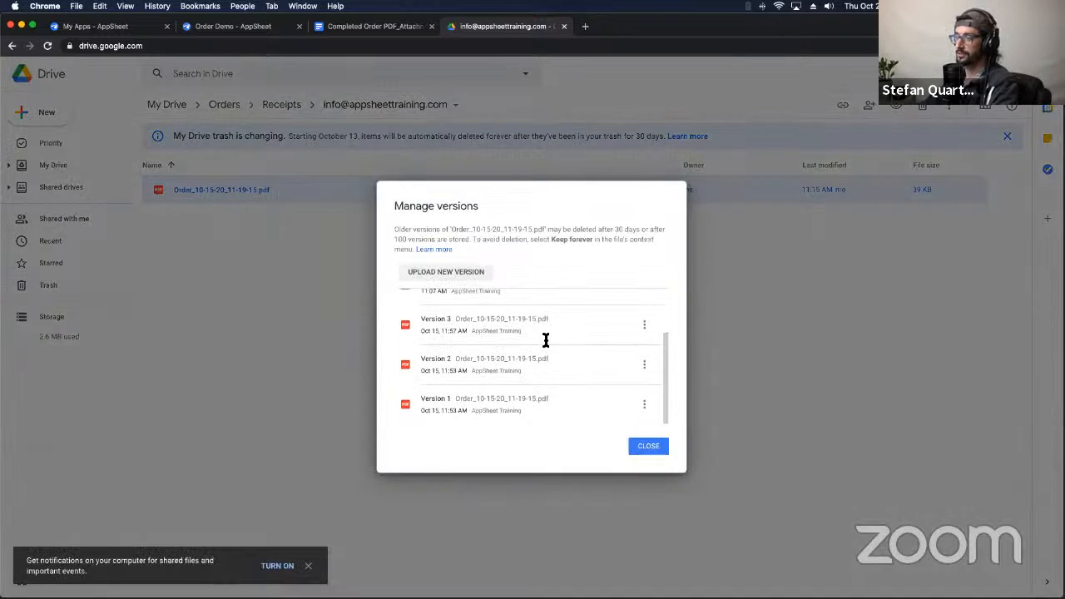
pyautogui.scroll(2, 553, 340)
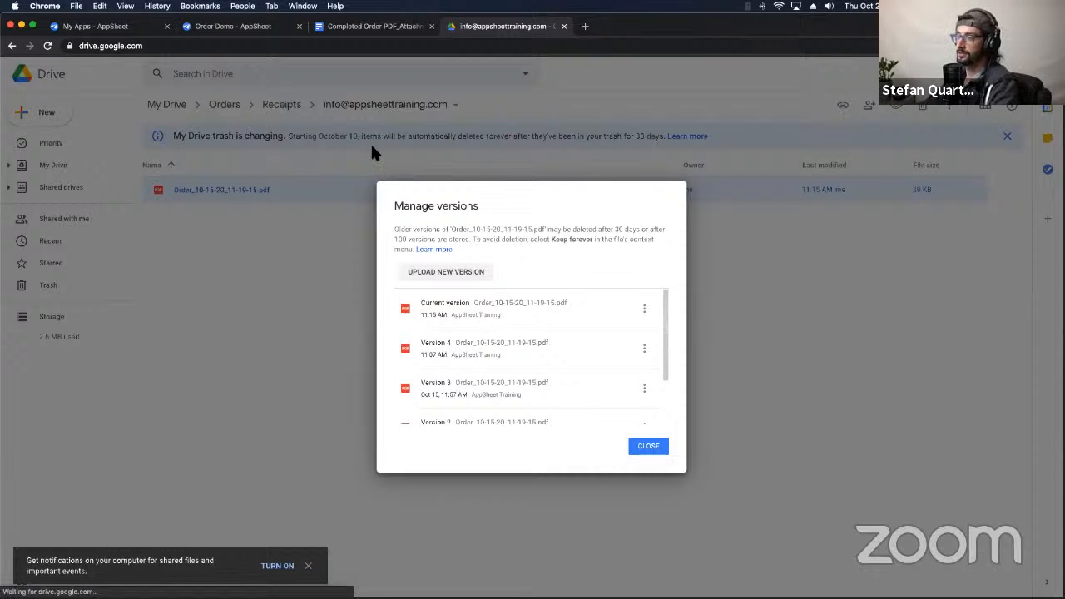
pyautogui.click(335, 28)
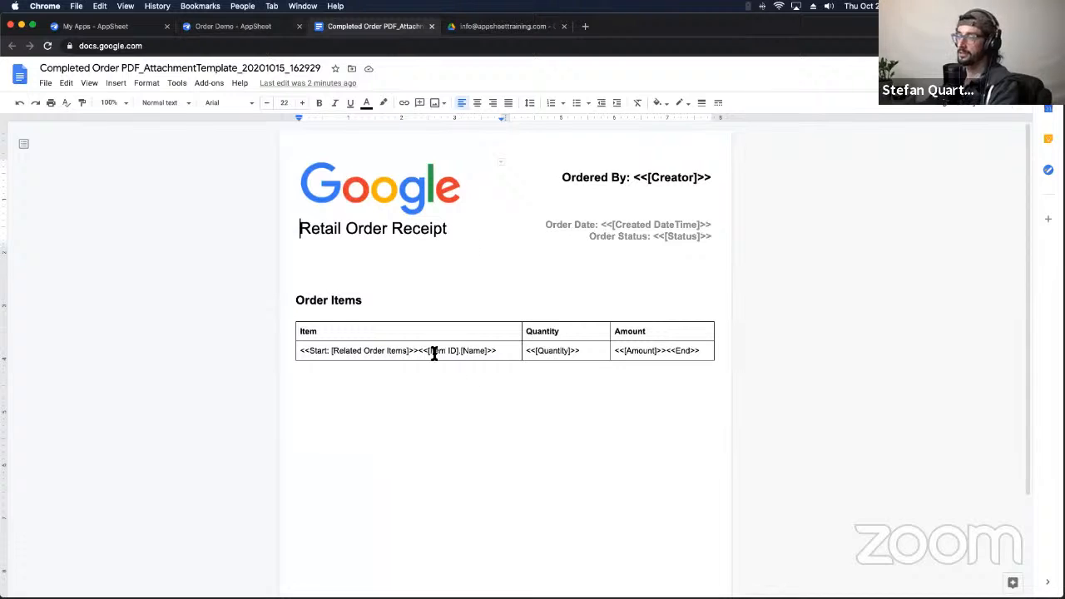
pyautogui.click(270, 28)
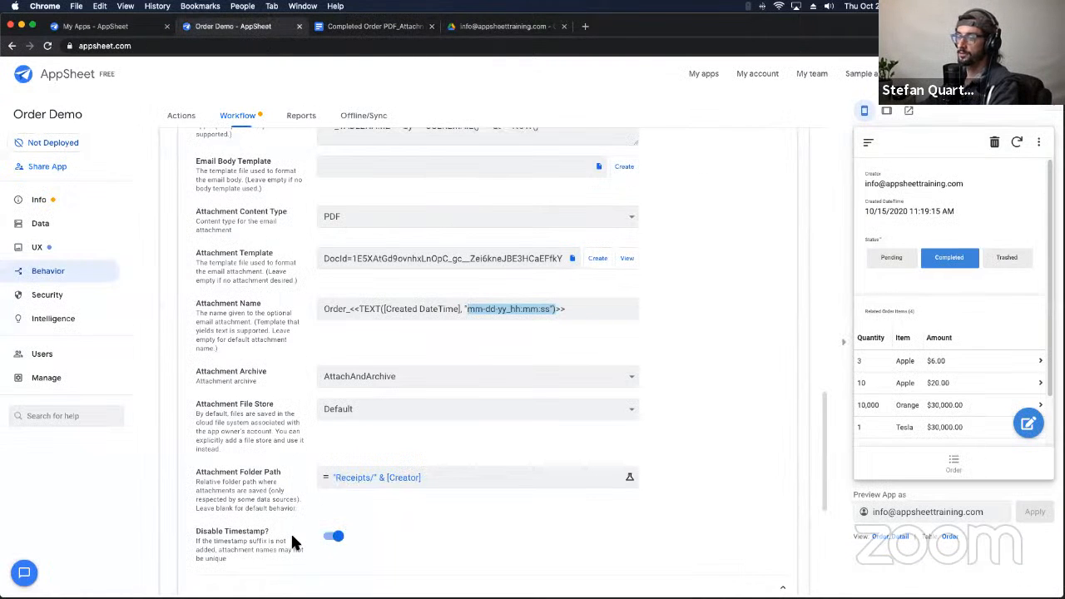
pyautogui.scroll(-1, 291, 536)
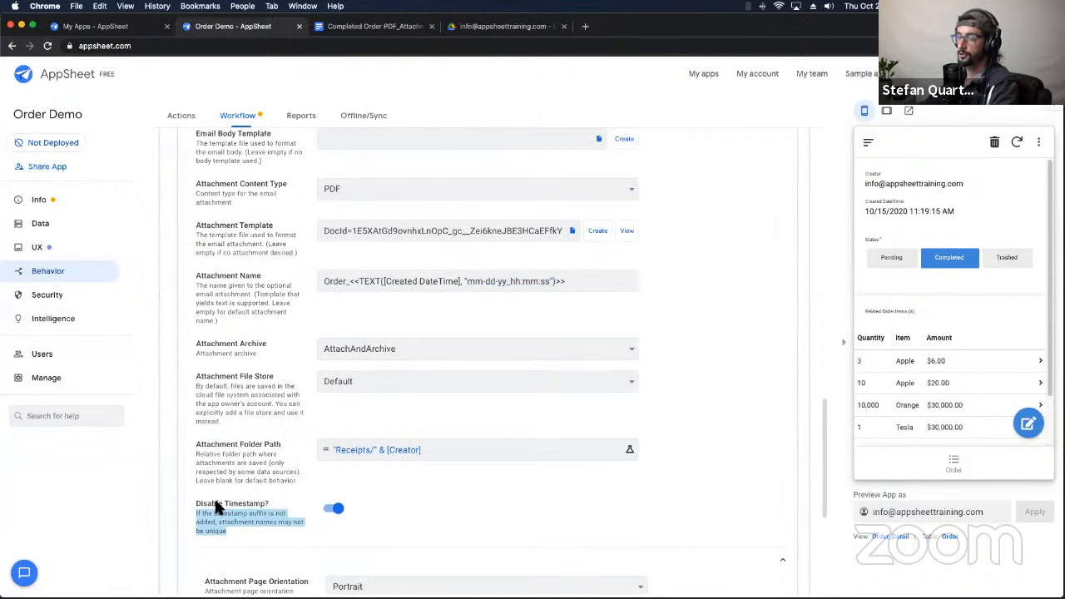
pyautogui.tripleClick(193, 502)
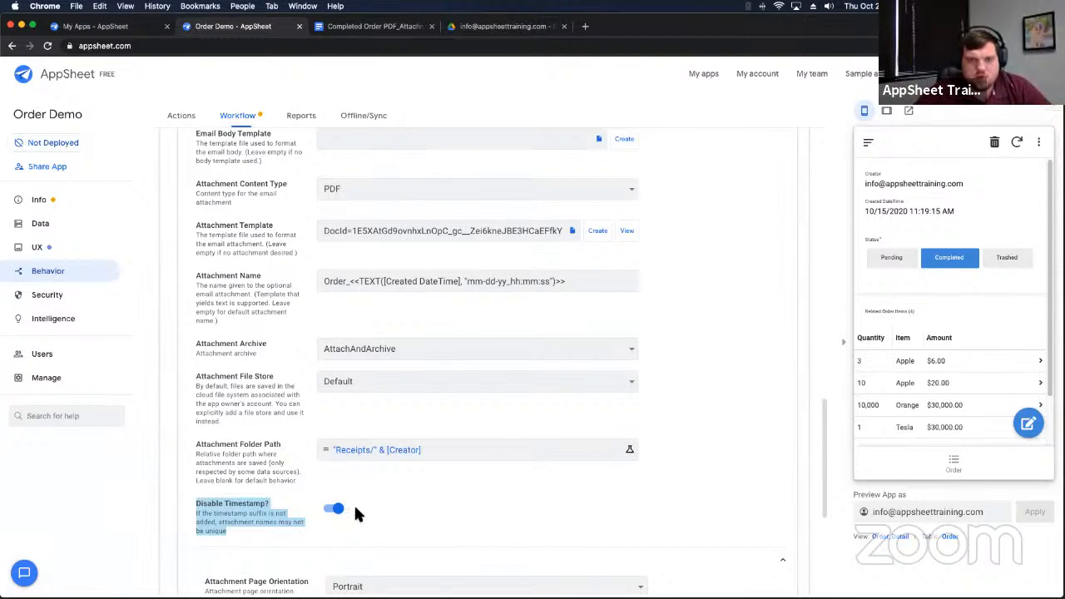
pyautogui.click(406, 27)
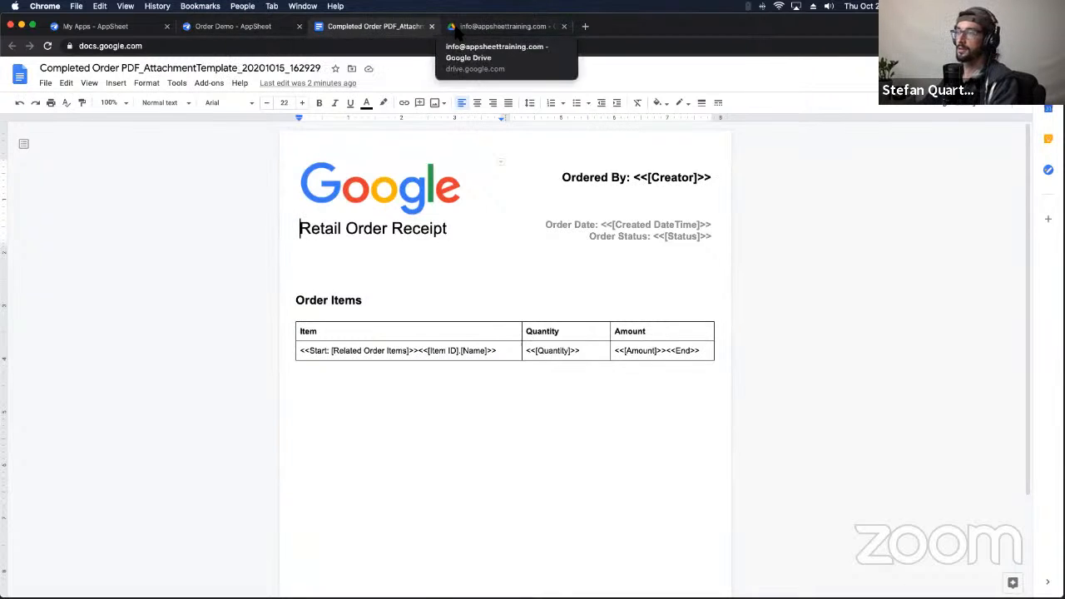
# Step: Close the version history and preview Order_10-15-20_11-19-15.pdf with its four item rows
pyautogui.click(499, 26)
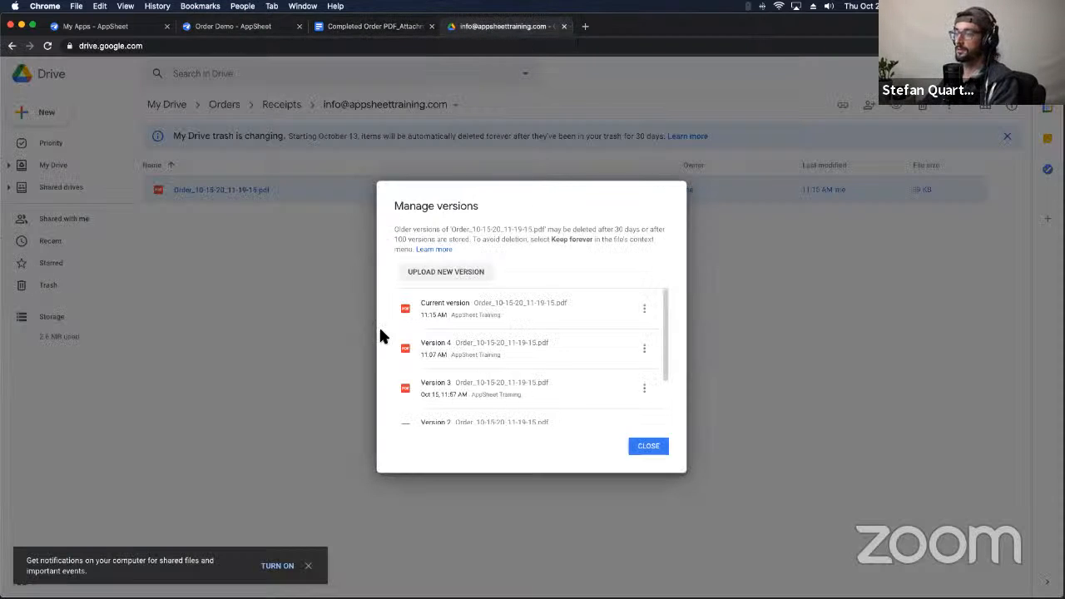
pyautogui.click(647, 447)
pyautogui.doubleClick(403, 193)
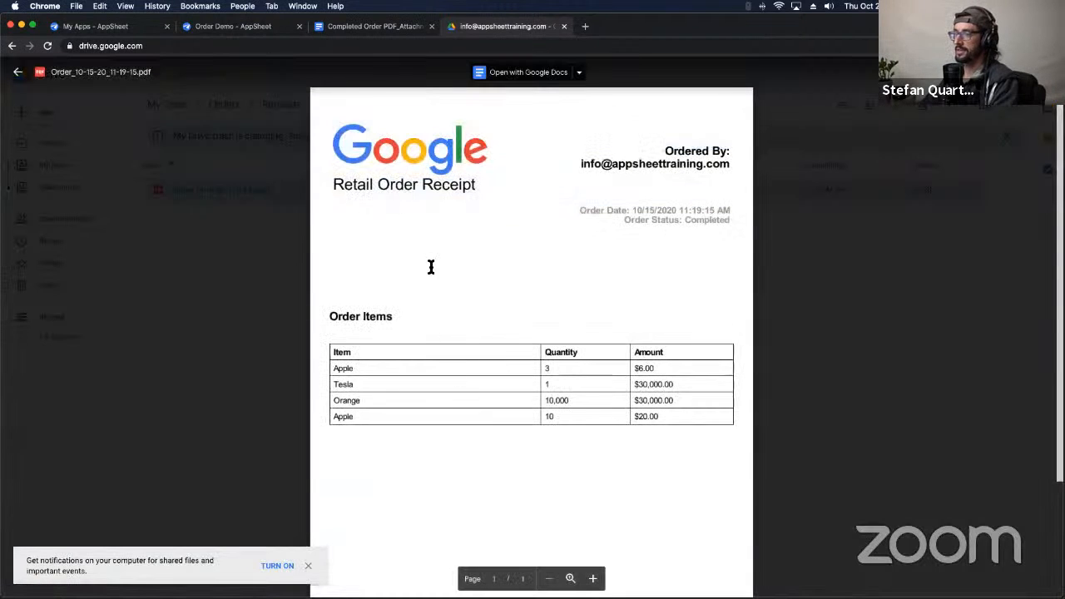
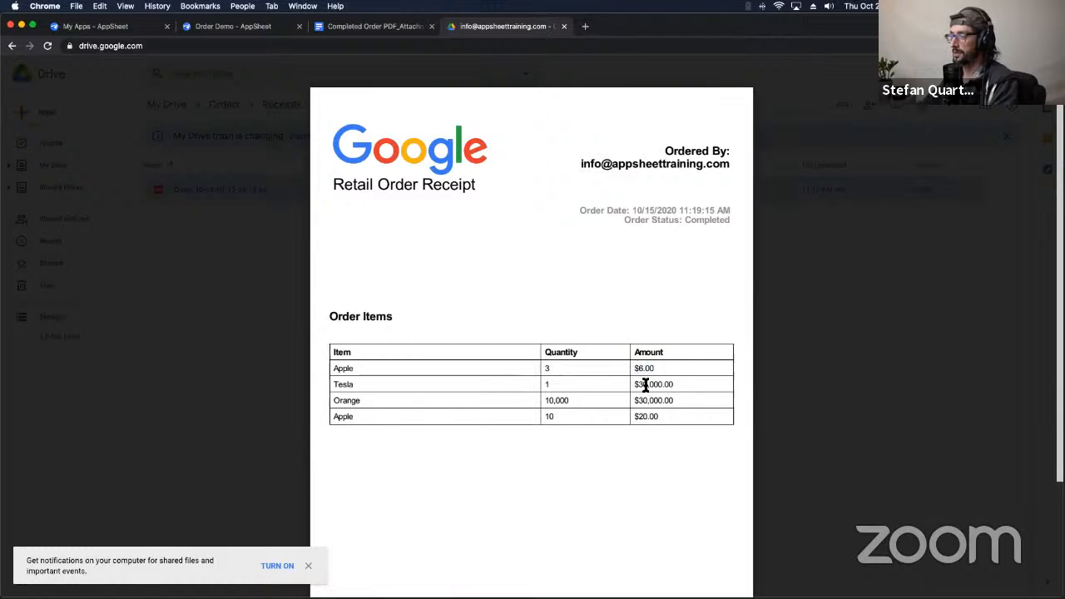
# Step: Check the $20.00 amount on the receipt PDF, then bring up the Completed Order PDF_AttachmentTemplate document
pyautogui.doubleClick(644, 417)
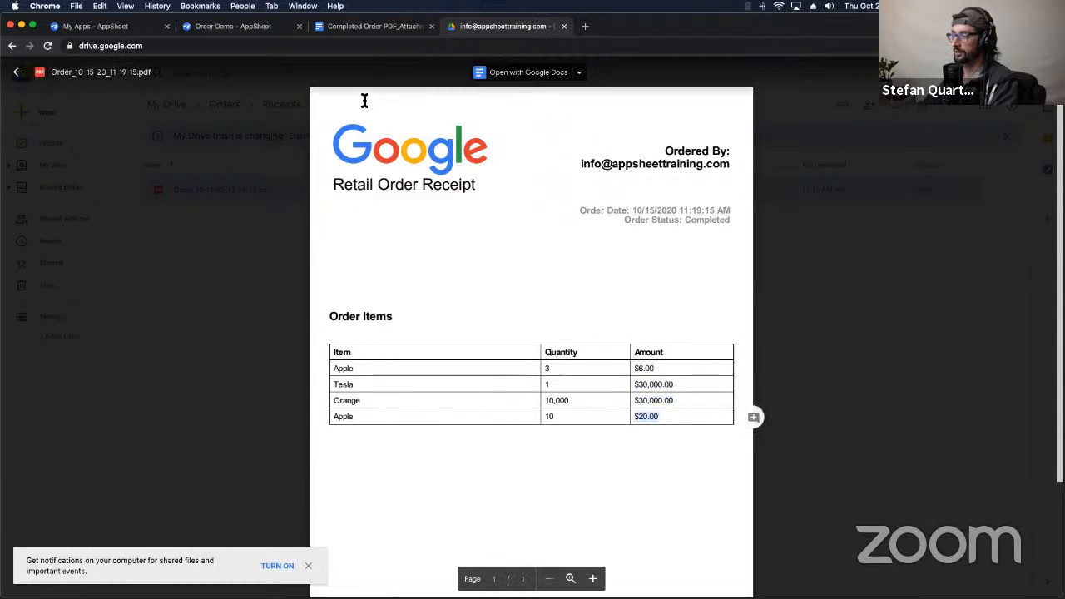
pyautogui.click(371, 32)
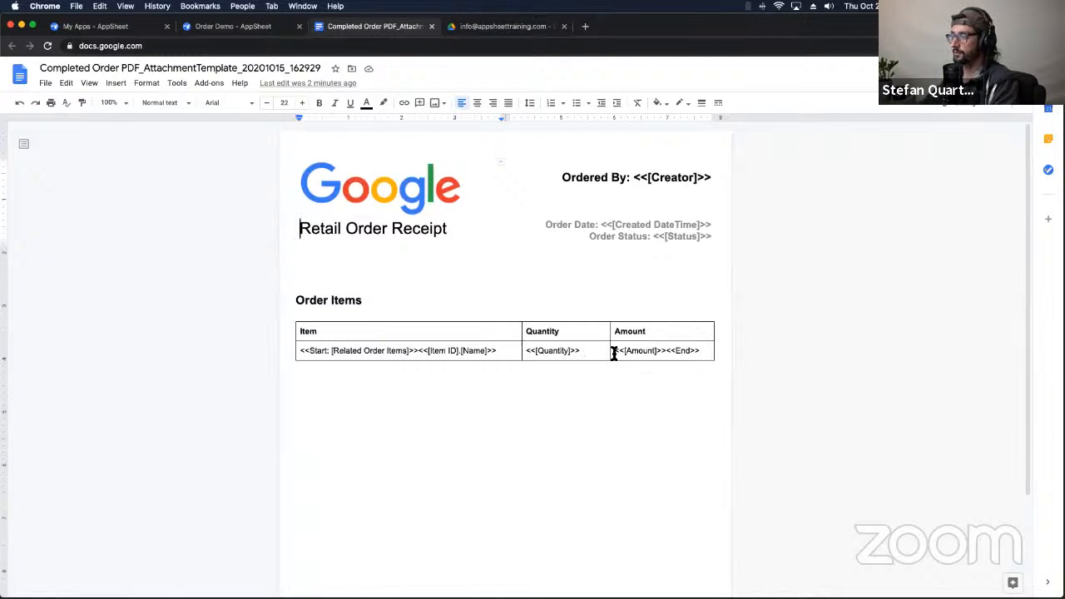
# Step: Colour the <<[Amount]>><<End>> placeholder in the template's item table blue
pyautogui.moveTo(614, 351); pyautogui.dragTo(692, 351)
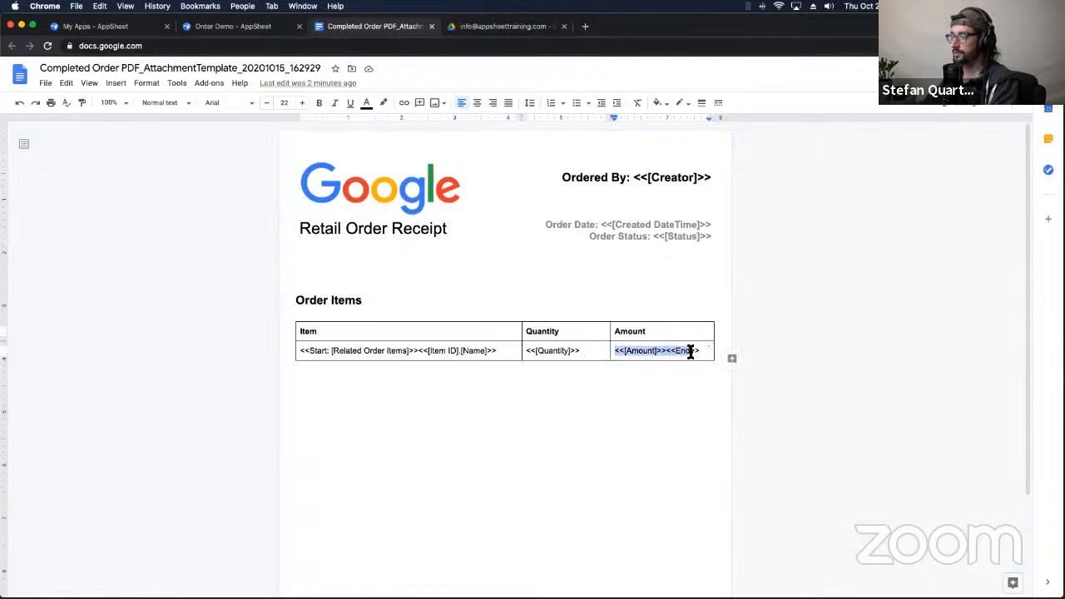
pyautogui.click(366, 103)
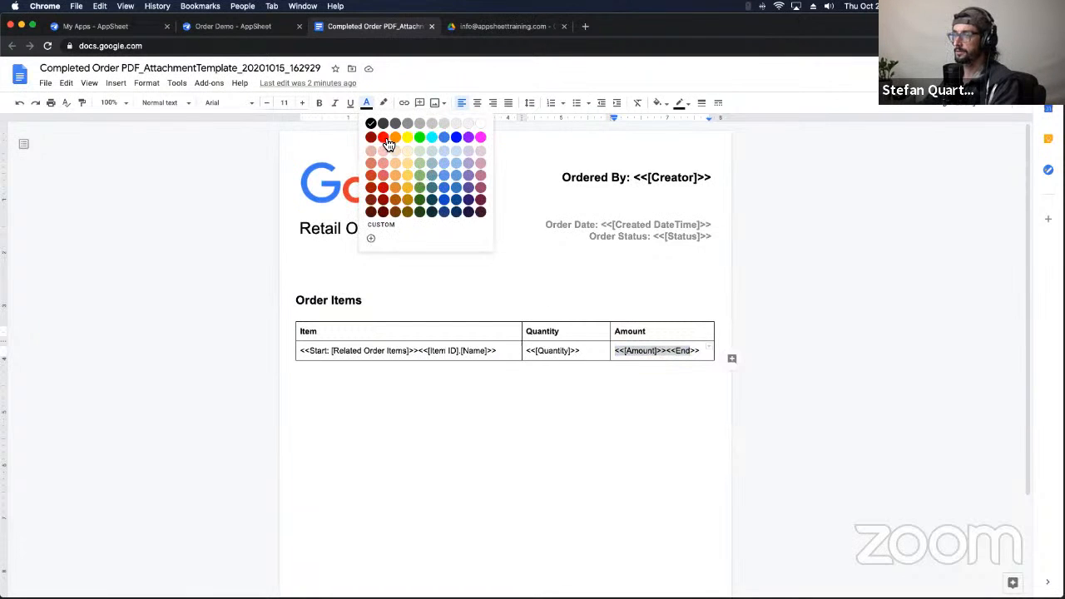
pyautogui.click(458, 140)
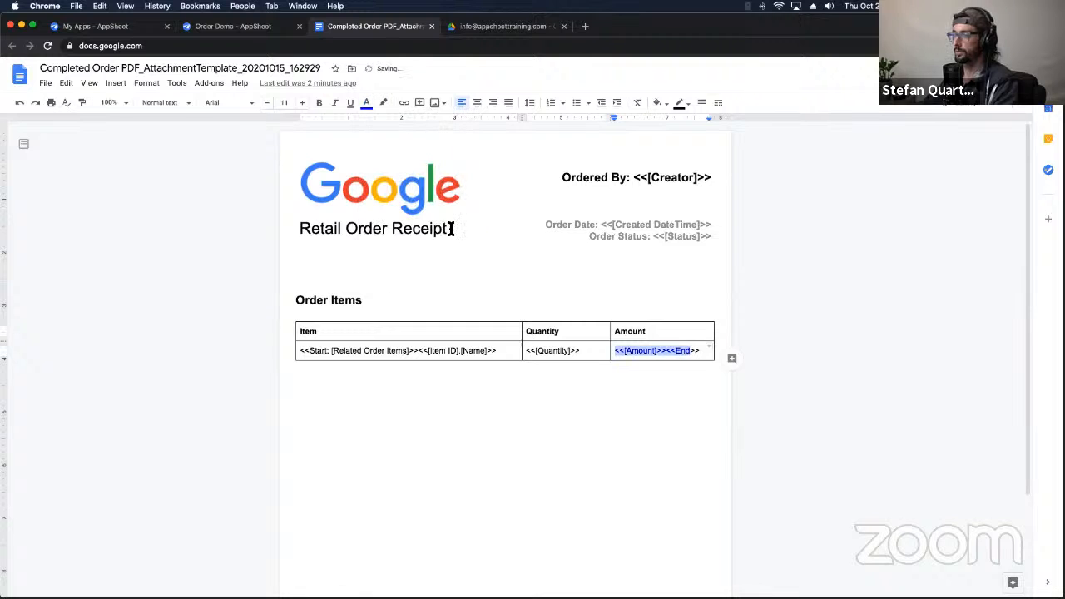
pyautogui.click(618, 283)
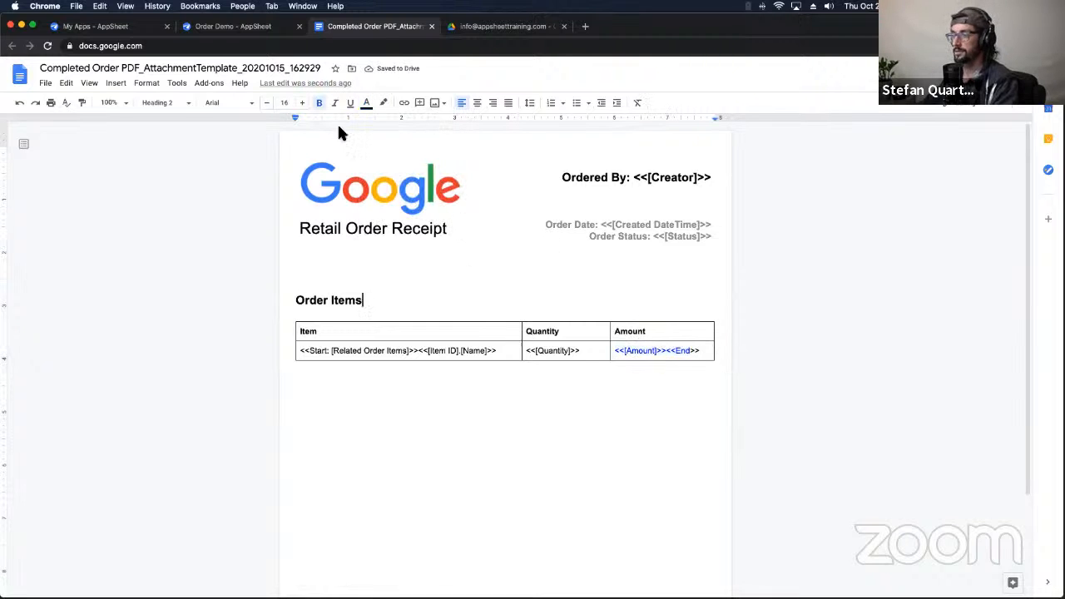
# Step: Switch the preview order's Status to Trashed and back to Completed, sync, and collapse Create Order PDF
pyautogui.click(232, 27)
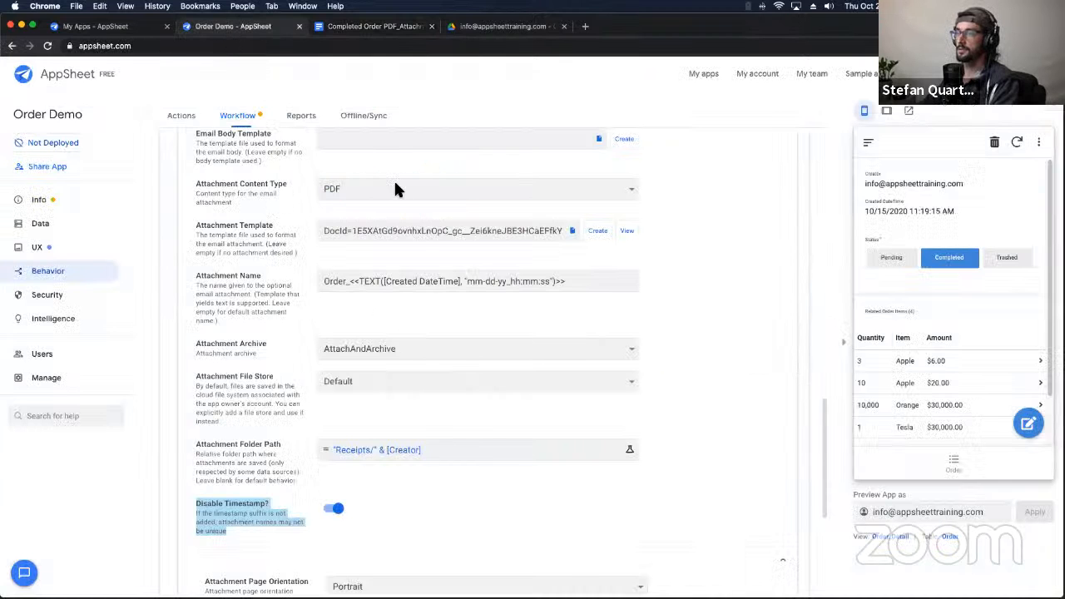
pyautogui.click(1005, 263)
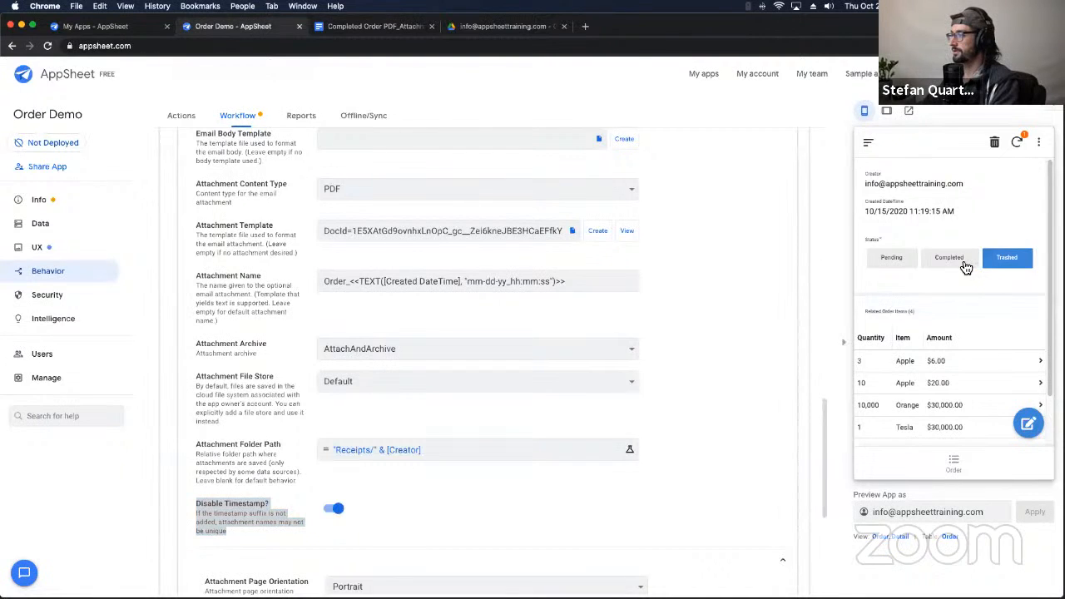
pyautogui.click(965, 265)
pyautogui.click(1016, 142)
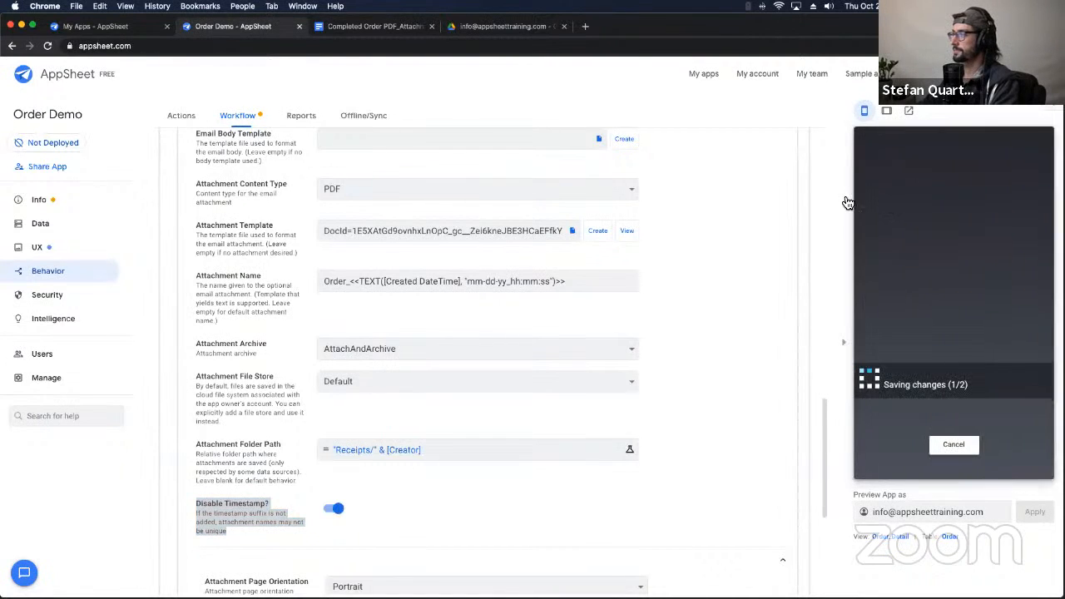
pyautogui.scroll(10, 252, 321)
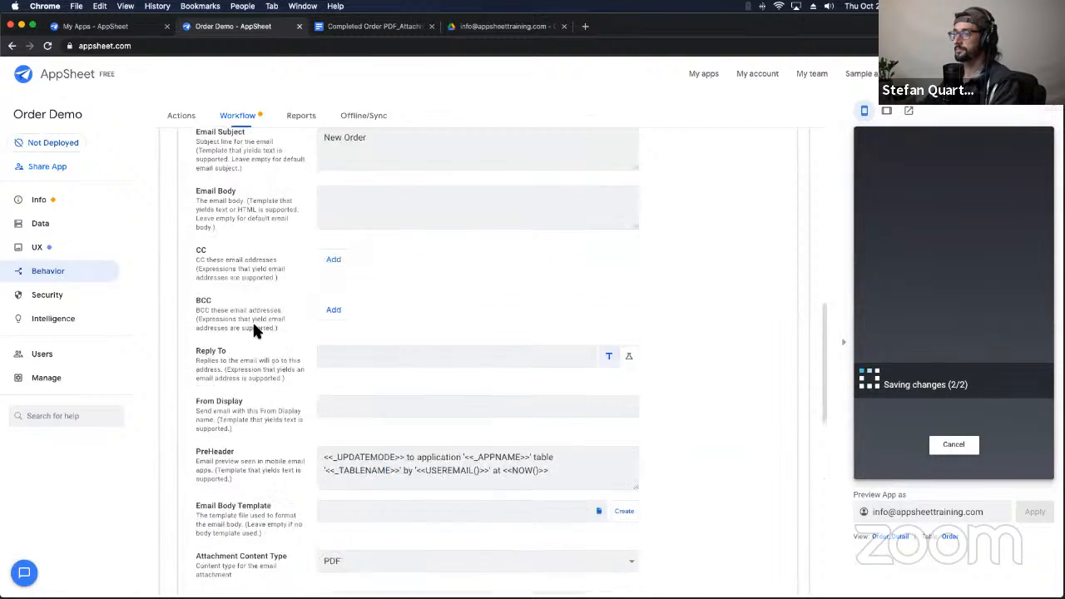
pyautogui.scroll(3, 254, 331)
pyautogui.click(275, 537)
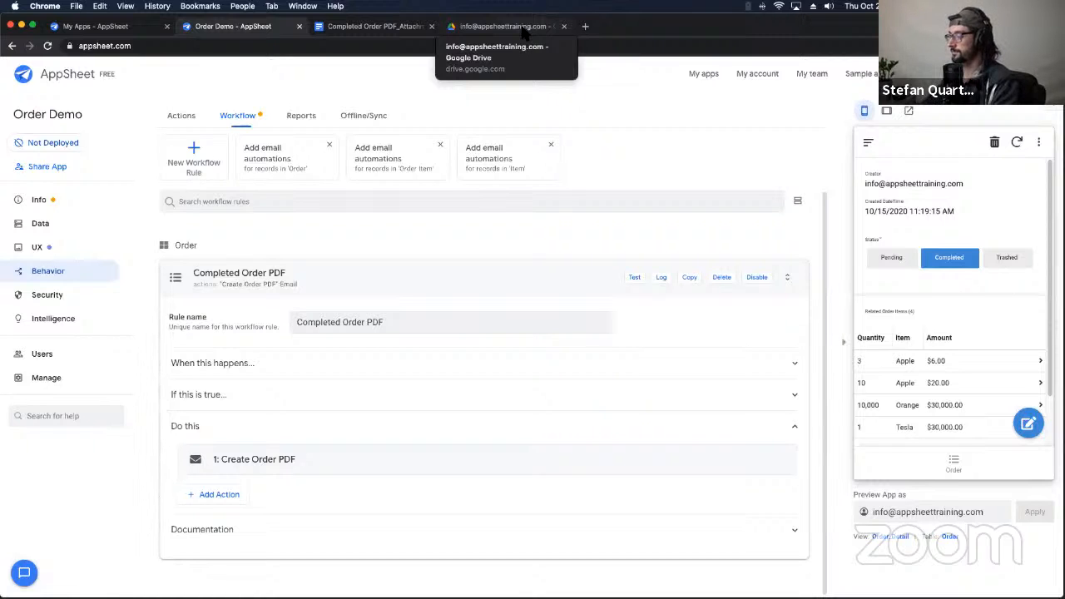
# Step: Reload the Drive receipts folder and preview the receipt PDF
pyautogui.click(500, 28)
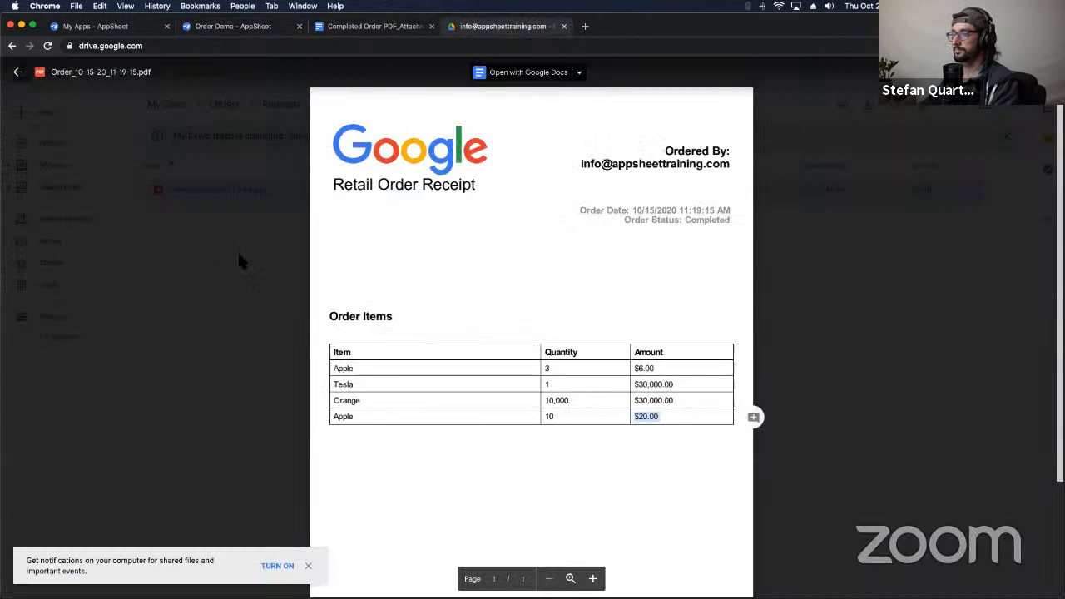
pyautogui.click(238, 250)
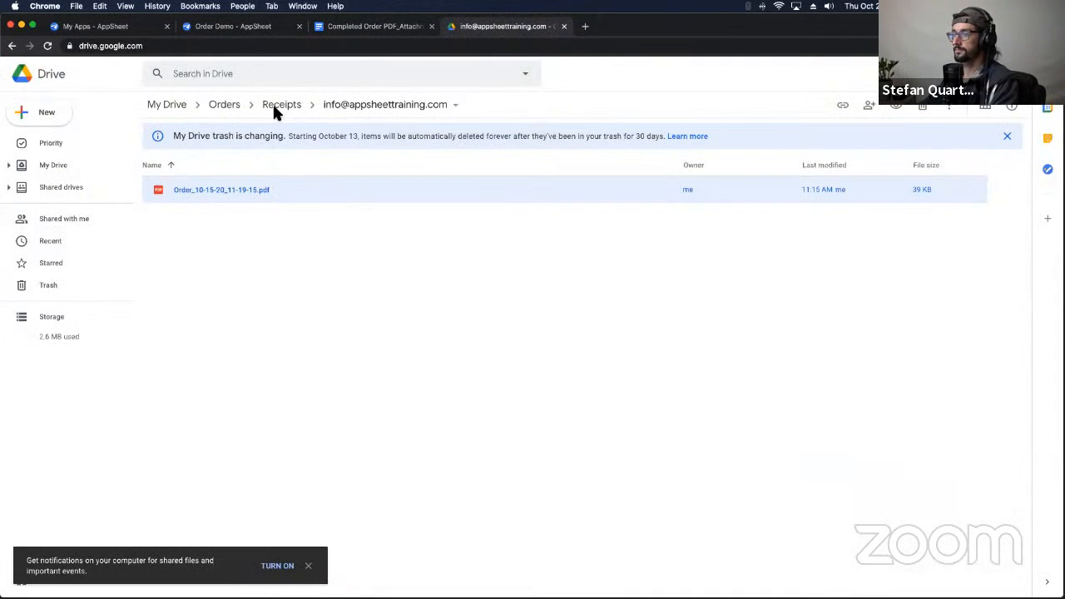
pyautogui.click(47, 46)
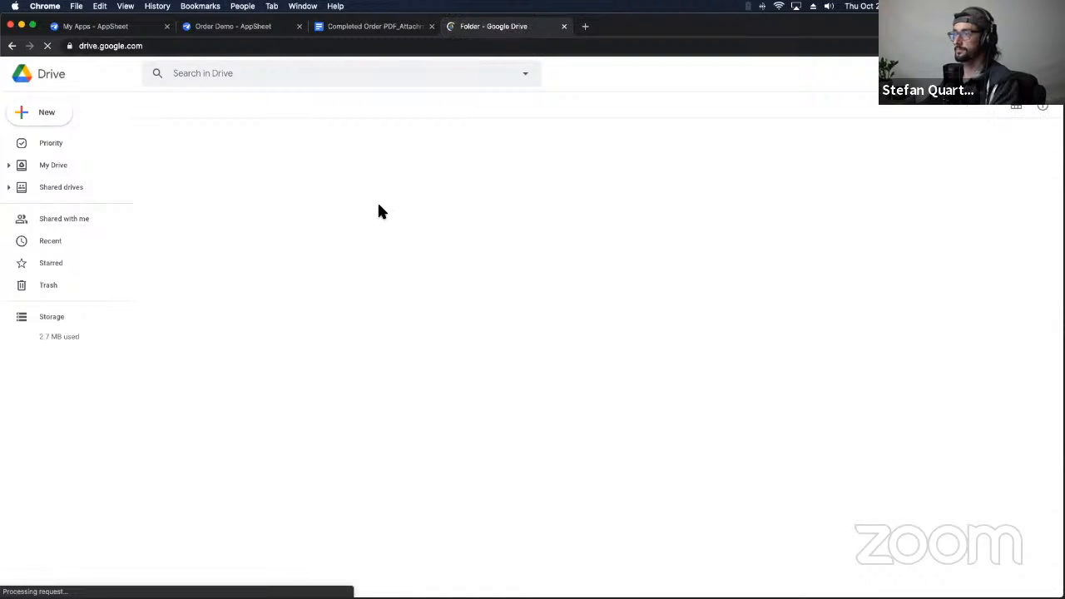
pyautogui.click(364, 190)
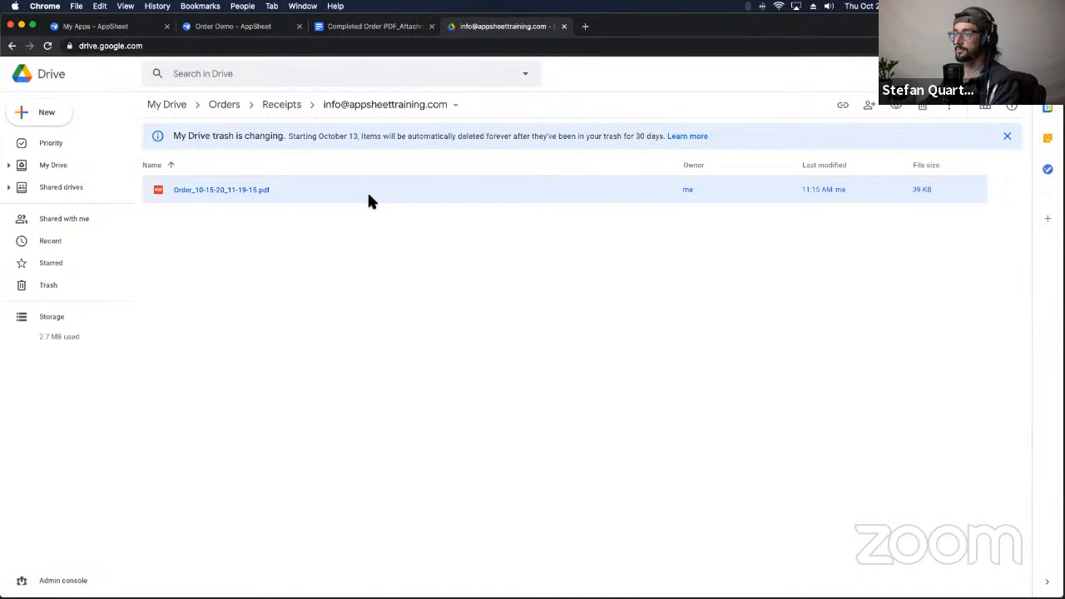
pyautogui.doubleClick(368, 197)
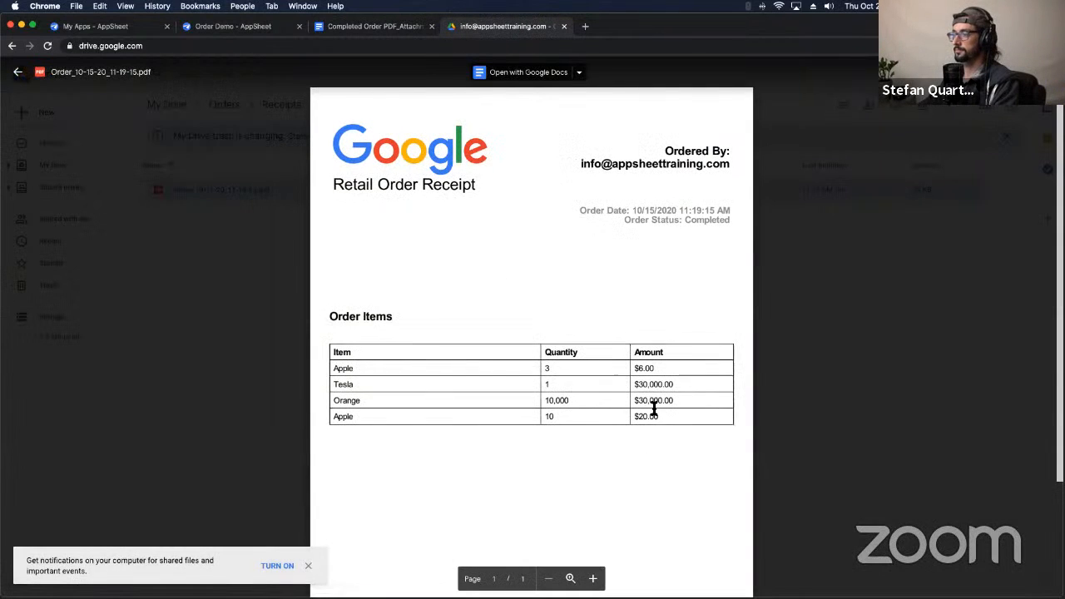
# Step: Reopen the regenerated receipt PDF to confirm blue amounts, then return to the template
pyautogui.click(222, 261)
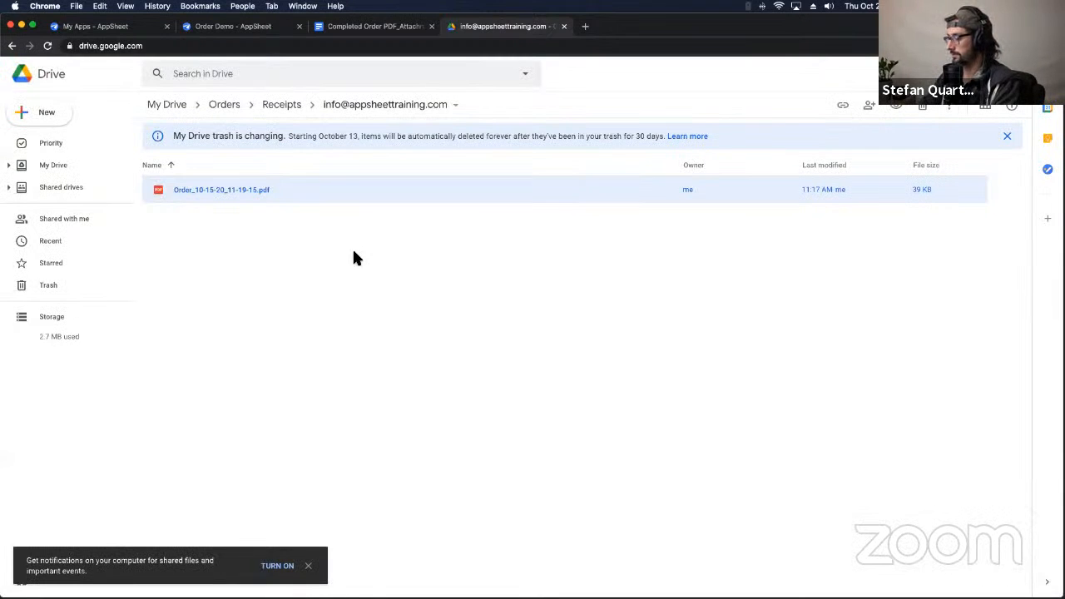
pyautogui.doubleClick(296, 191)
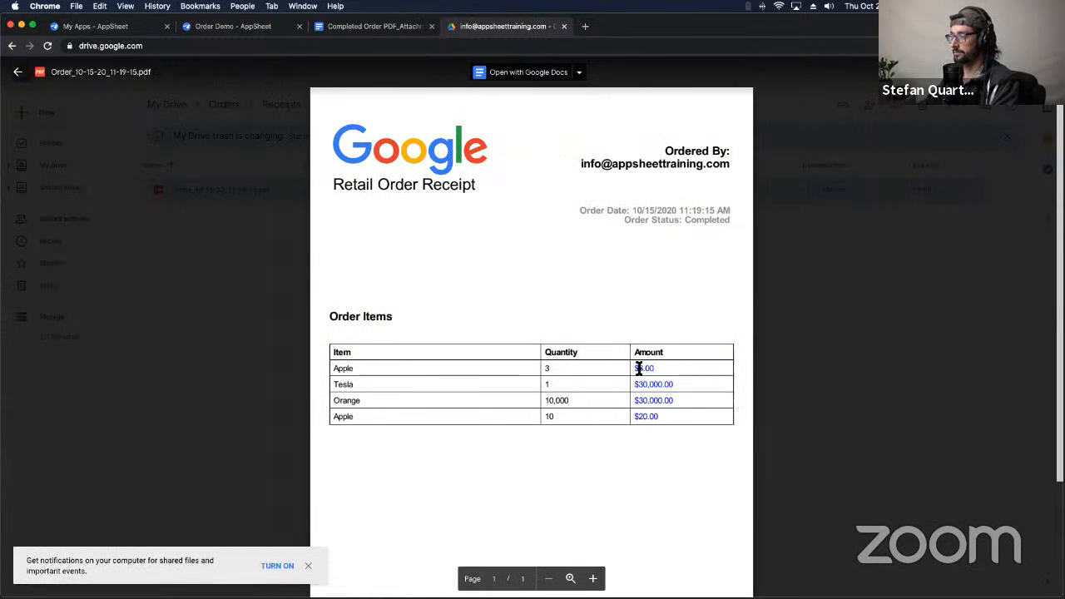
pyautogui.press('Escape')
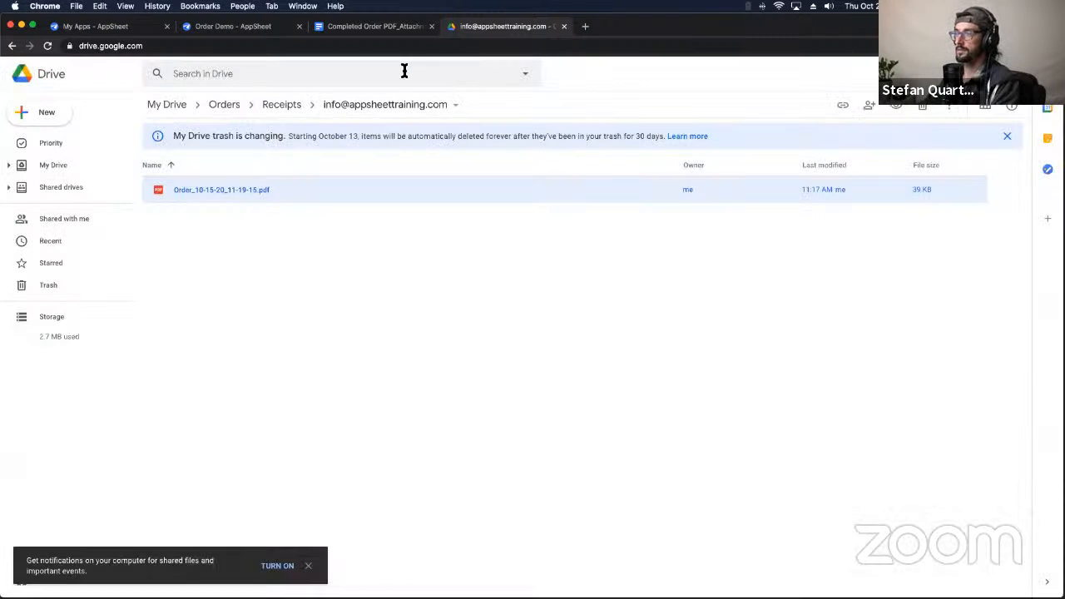
pyautogui.click(381, 27)
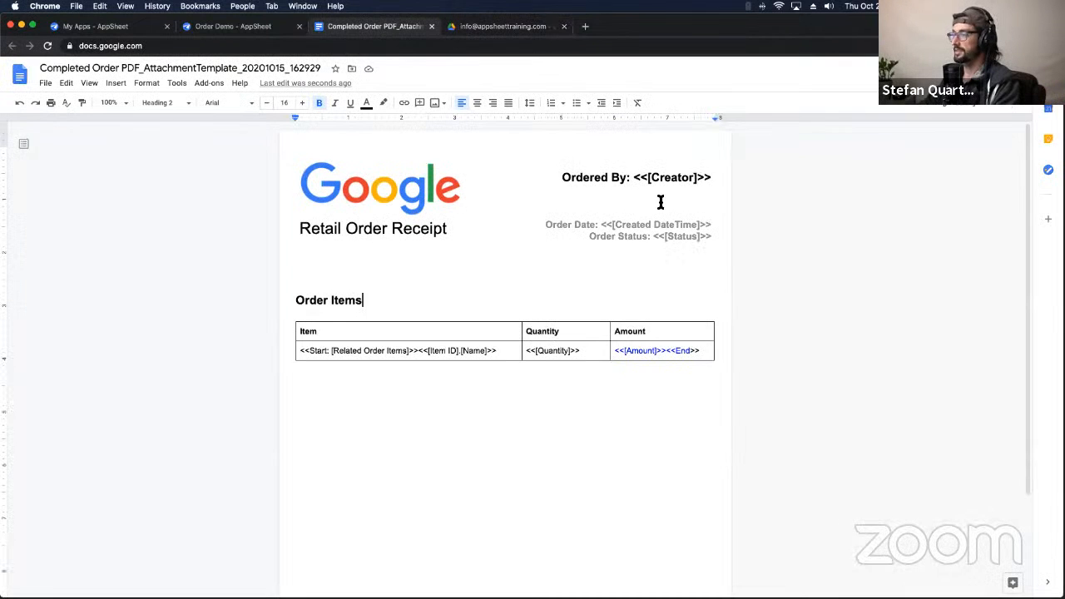
# Step: Select and inspect the placeholders in the template's Amount cell
pyautogui.moveTo(687, 352); pyautogui.dragTo(618, 353)
pyautogui.click(663, 351)
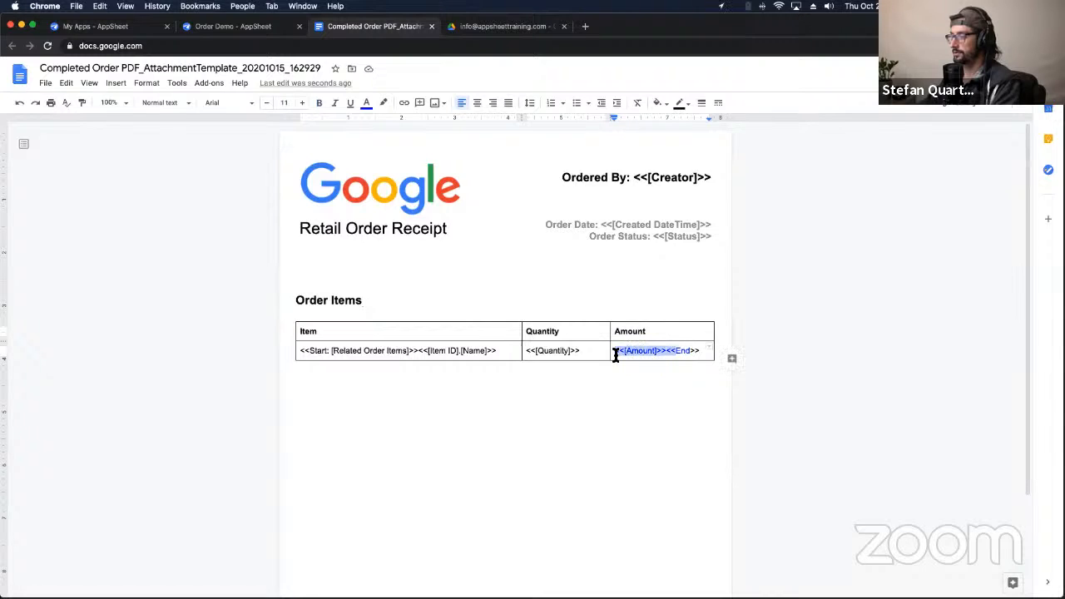
pyautogui.click(637, 408)
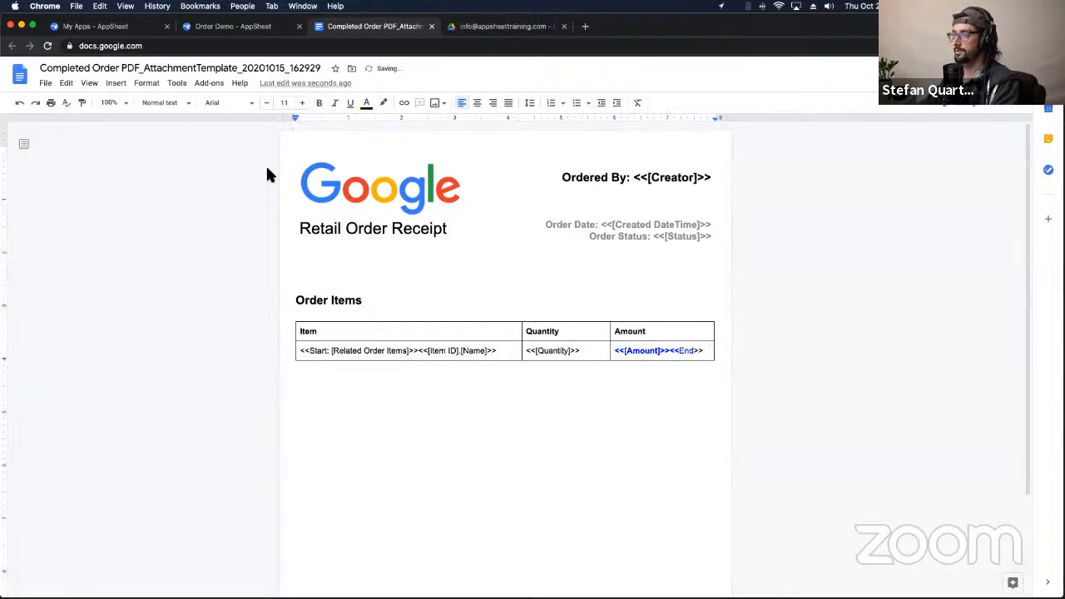
# Step: In AppSheet, set the order's status to Pending and back to Completed, then sync
pyautogui.click(214, 27)
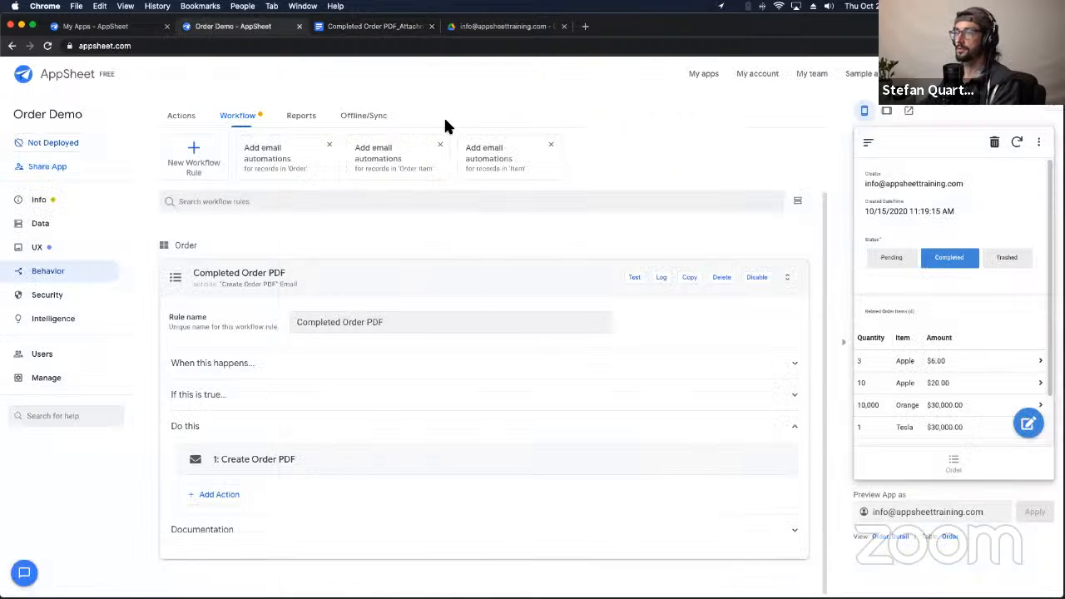
pyautogui.click(888, 260)
pyautogui.click(950, 265)
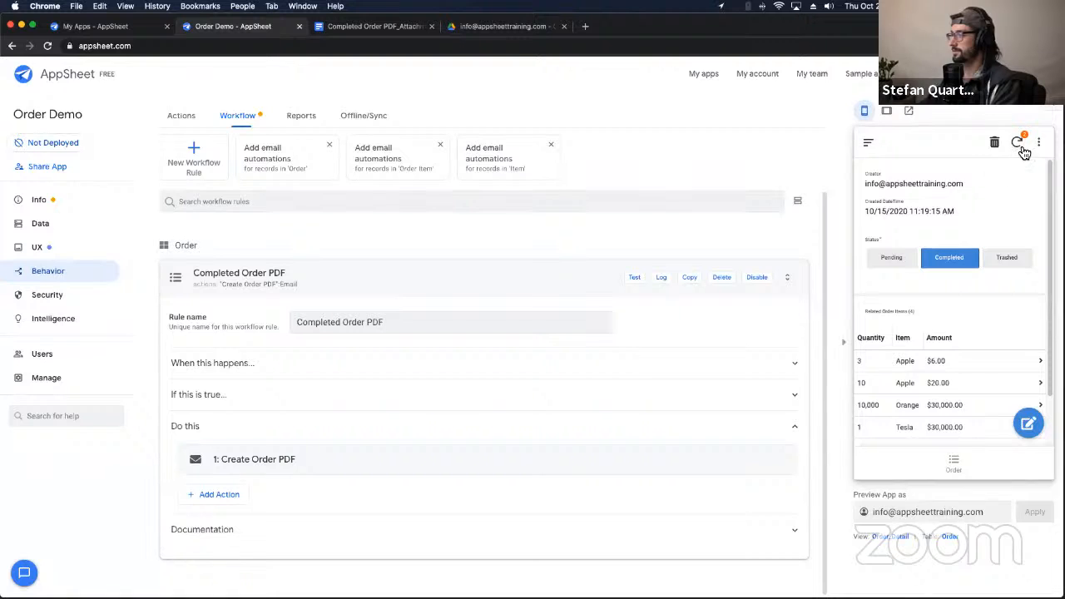
pyautogui.click(1018, 145)
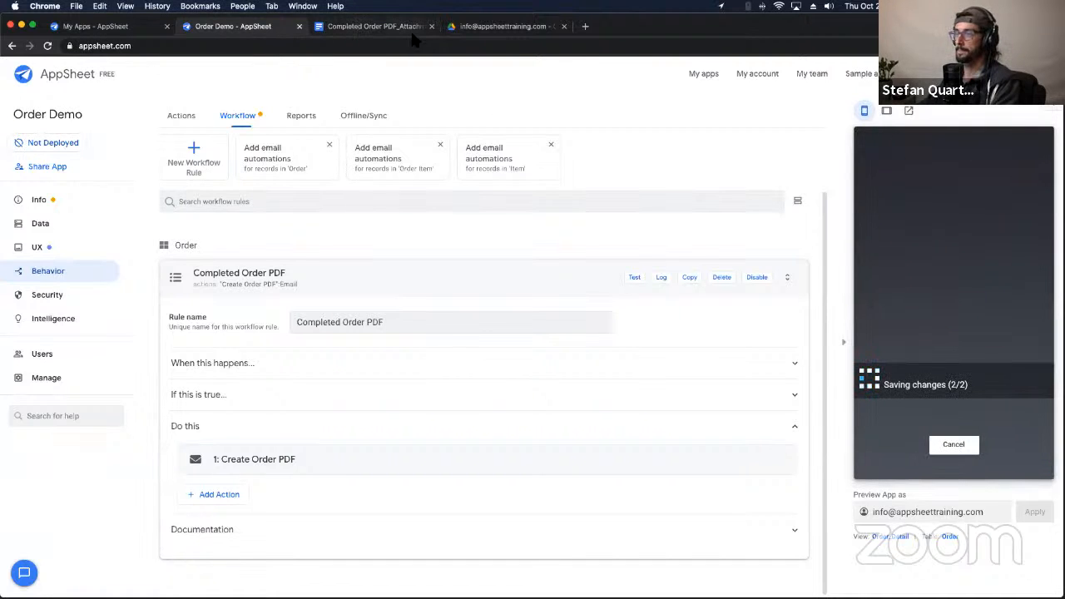
# Step: Glance at the Drive folder, then place the cursor before End in the Amount cell
pyautogui.click(499, 27)
pyautogui.click(372, 28)
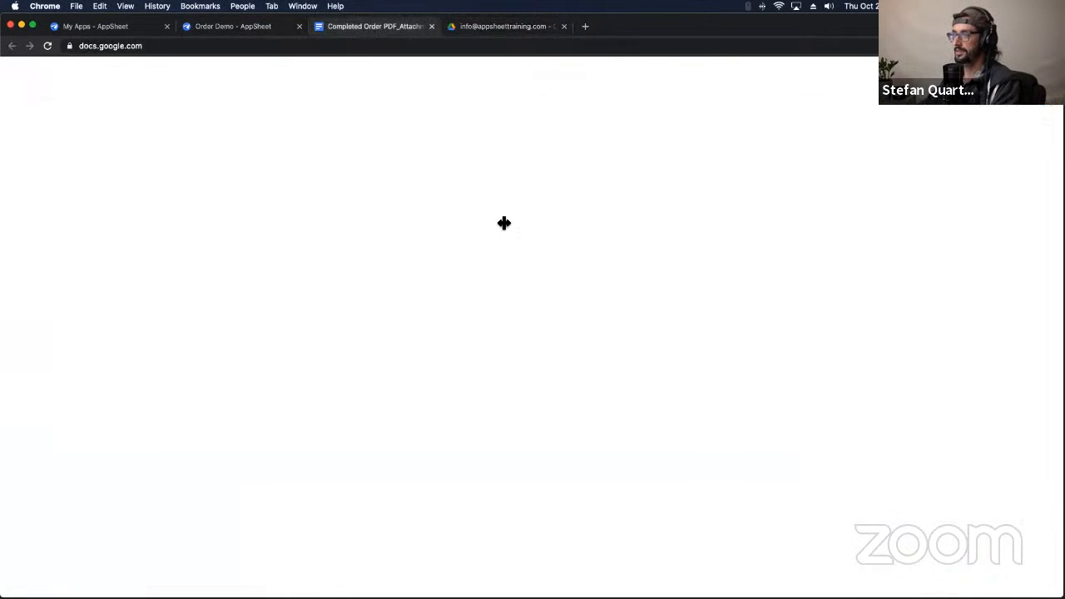
pyautogui.moveTo(677, 352)
pyautogui.mouseDown()
pyautogui.moveTo(693, 353)
pyautogui.moveTo(678, 354)
pyautogui.mouseUp()
pyautogui.click(692, 352)
pyautogui.click(679, 352)
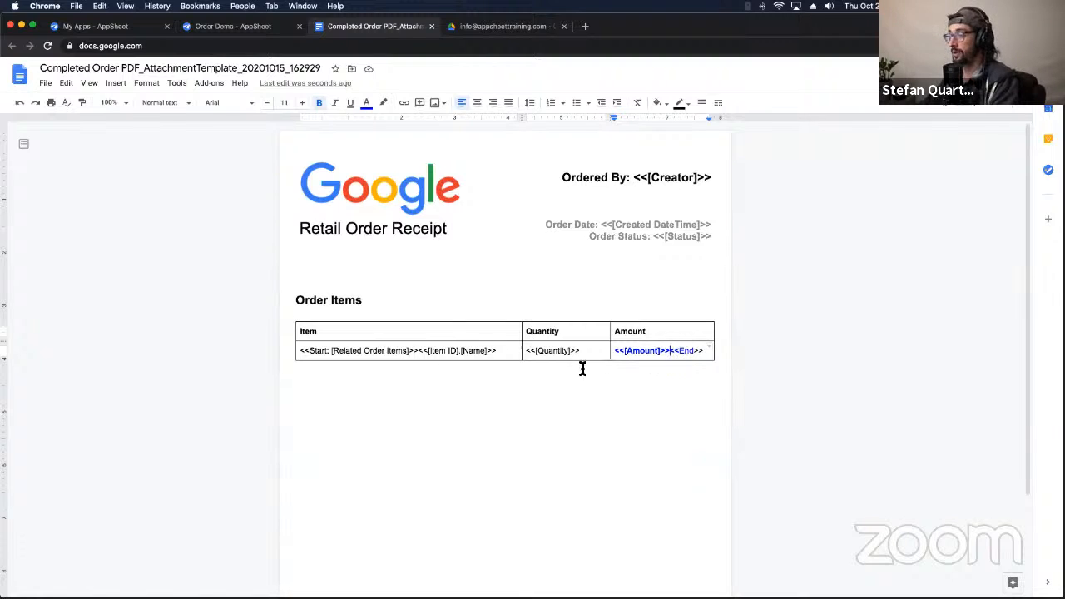
# Step: Inspect the <<[Amount]>> placeholder and the <<End>> tag in the Amount cell
pyautogui.moveTo(669, 351); pyautogui.dragTo(612, 351)
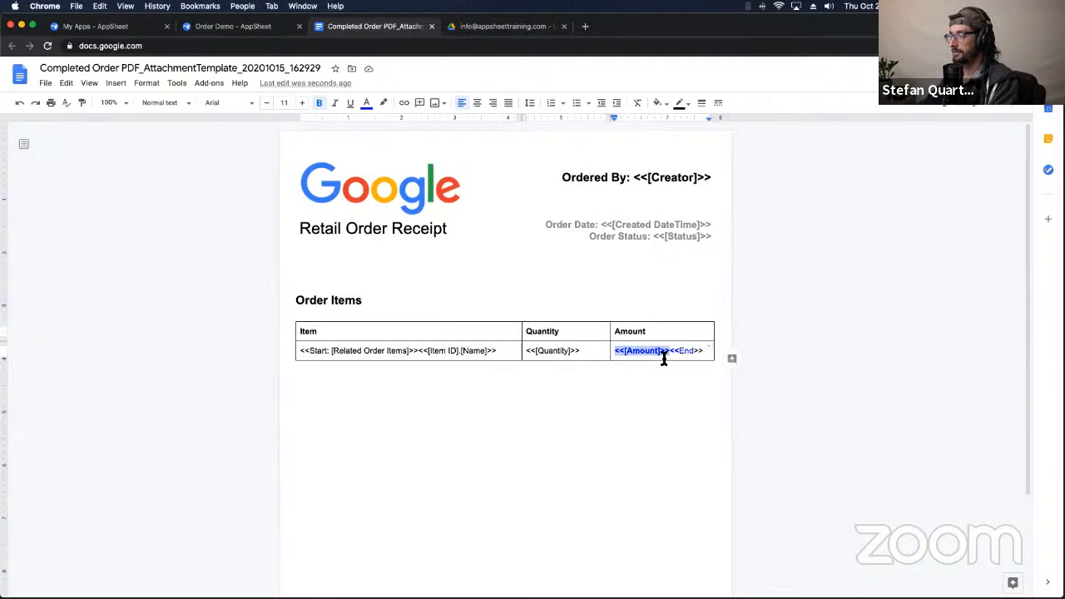
pyautogui.click(663, 351)
pyautogui.moveTo(669, 351); pyautogui.dragTo(693, 356)
pyautogui.click(625, 353)
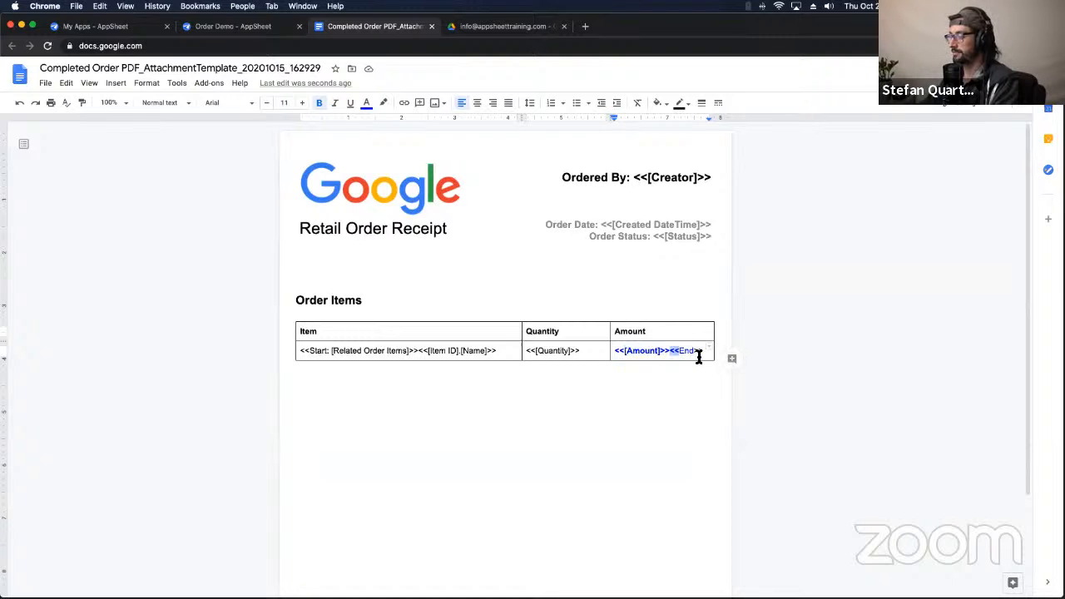
pyautogui.click(699, 351)
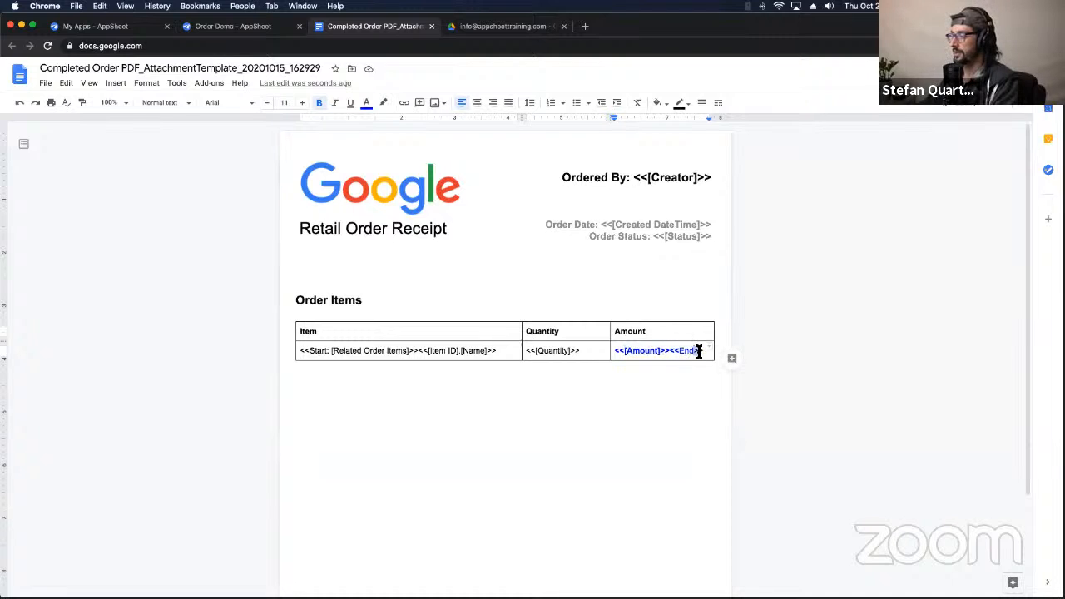
pyautogui.click(222, 28)
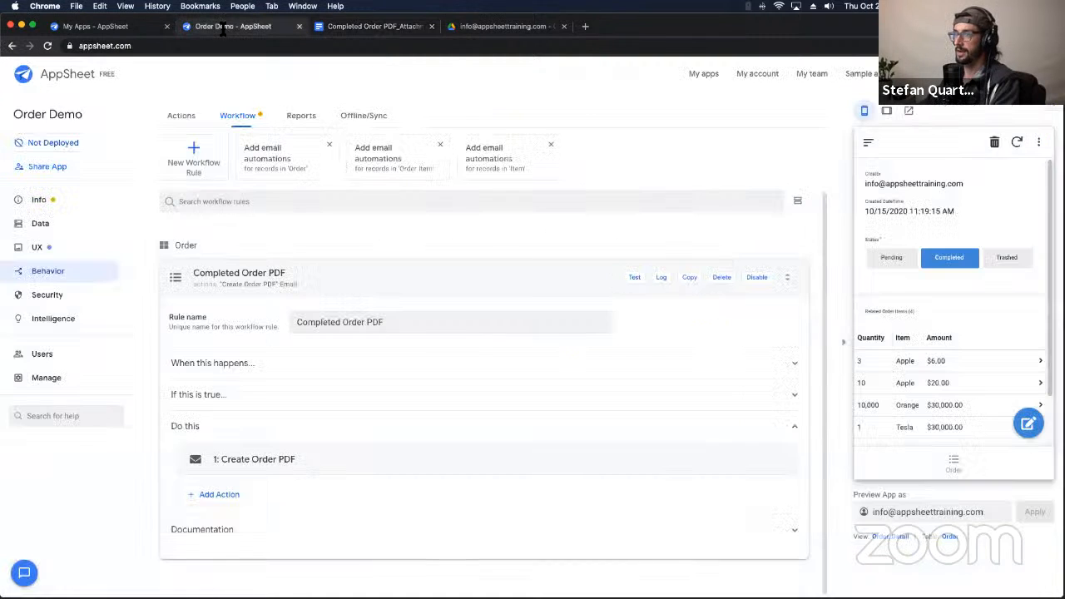
# Step: Preview the order receipt PDF, showing all four item amounts in bold blue
pyautogui.click(503, 26)
pyautogui.doubleClick(350, 192)
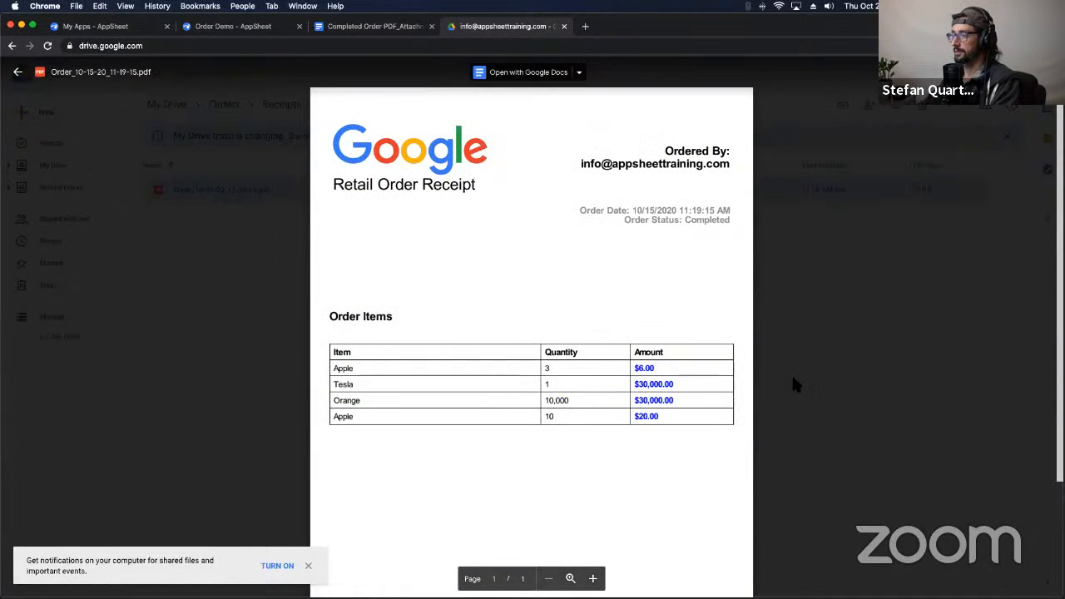
pyautogui.click(792, 385)
pyautogui.click(359, 28)
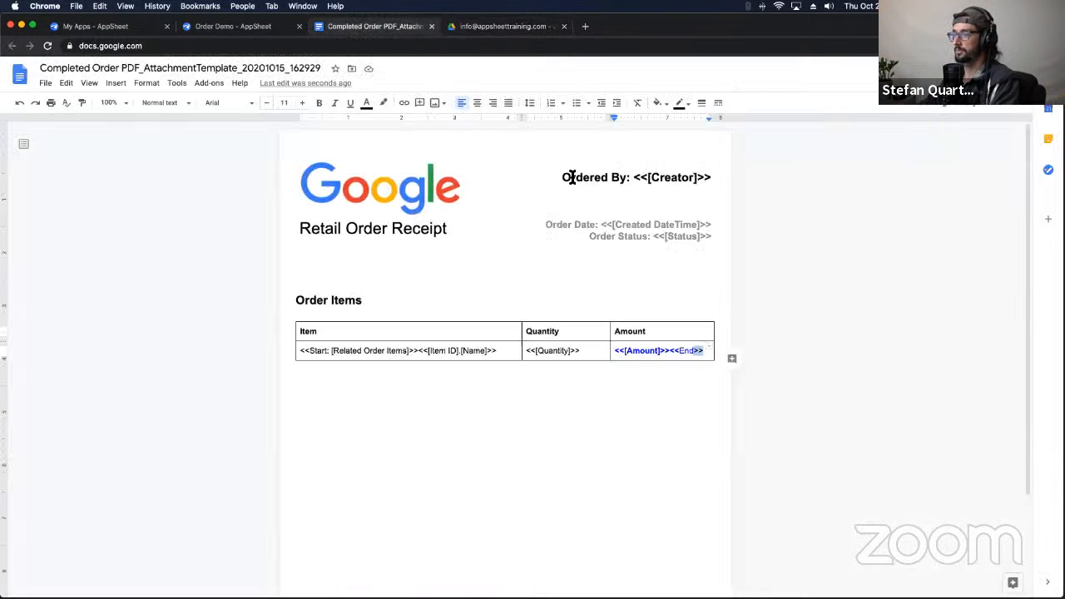
# Step: Enlarge the << before End in the Amount cell to 14 pt
pyautogui.click(679, 350)
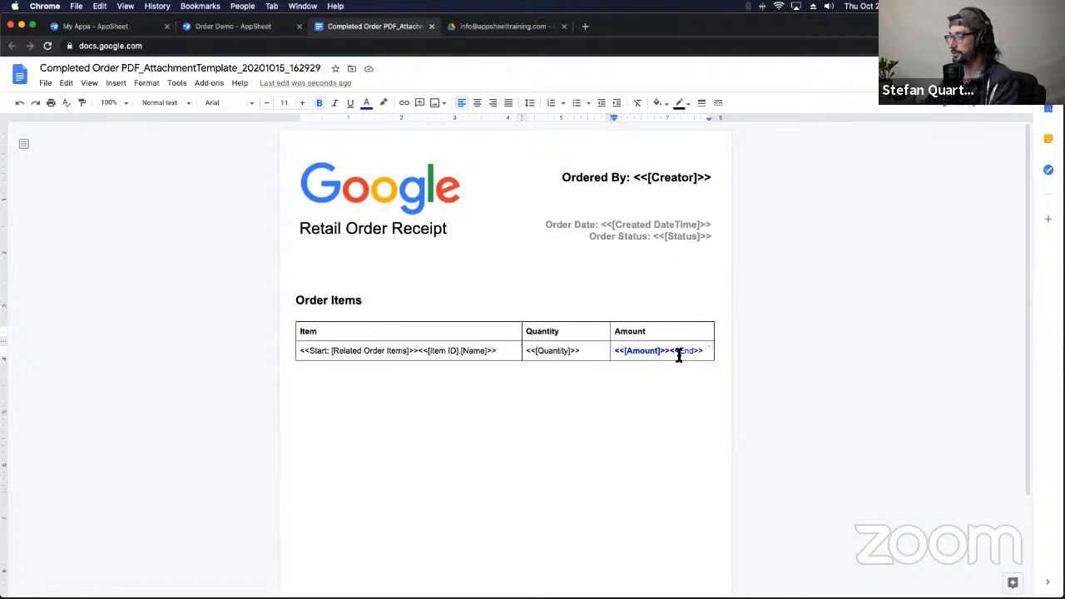
pyautogui.moveTo(679, 350); pyautogui.dragTo(669, 350)
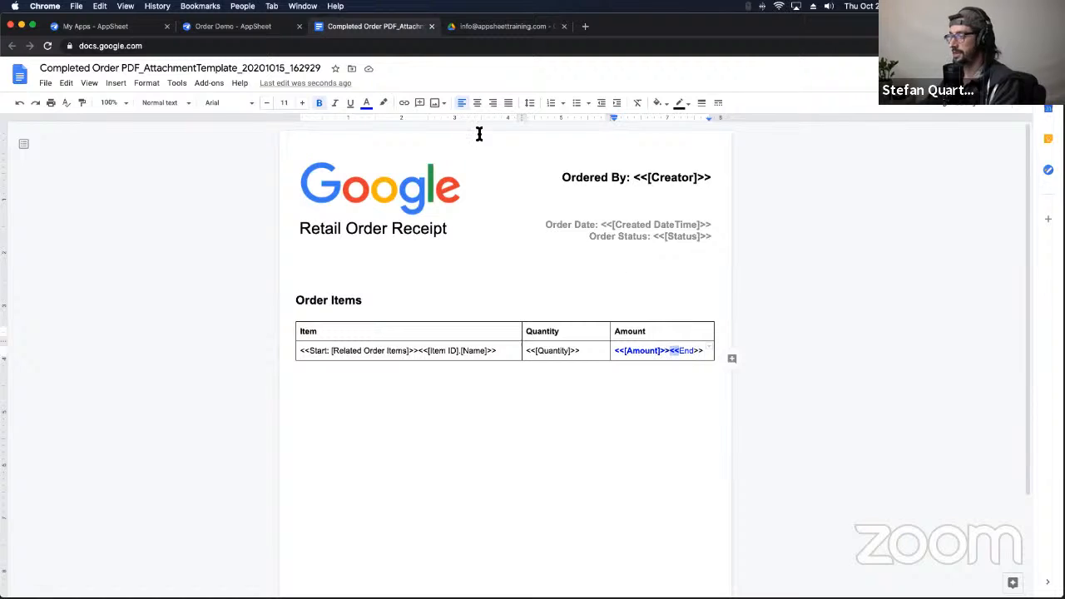
pyautogui.click(303, 104)
pyautogui.click(303, 104)
pyautogui.click(302, 104)
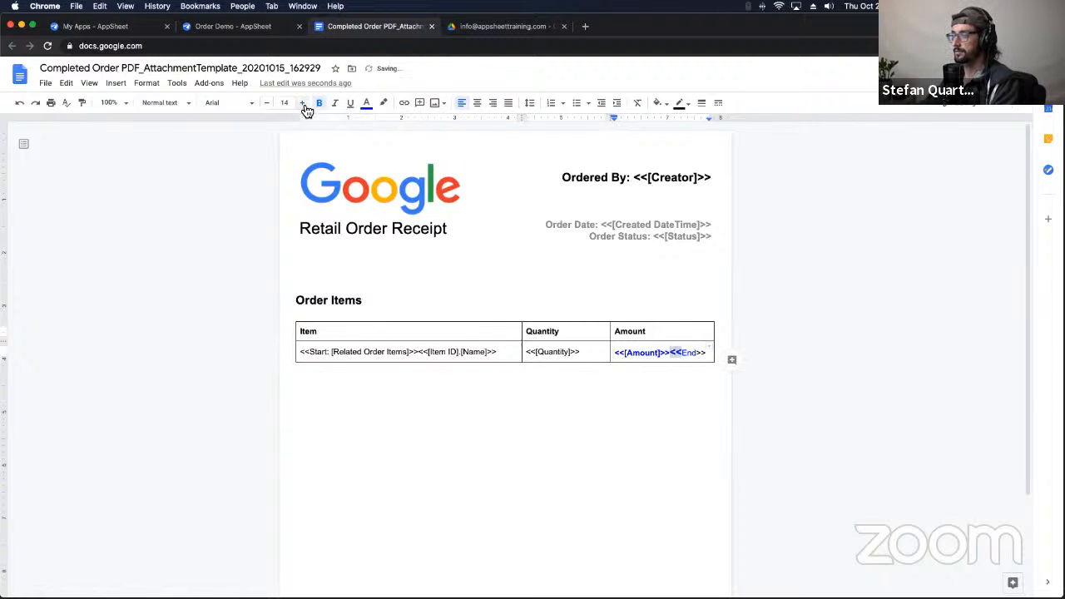
pyautogui.click(540, 402)
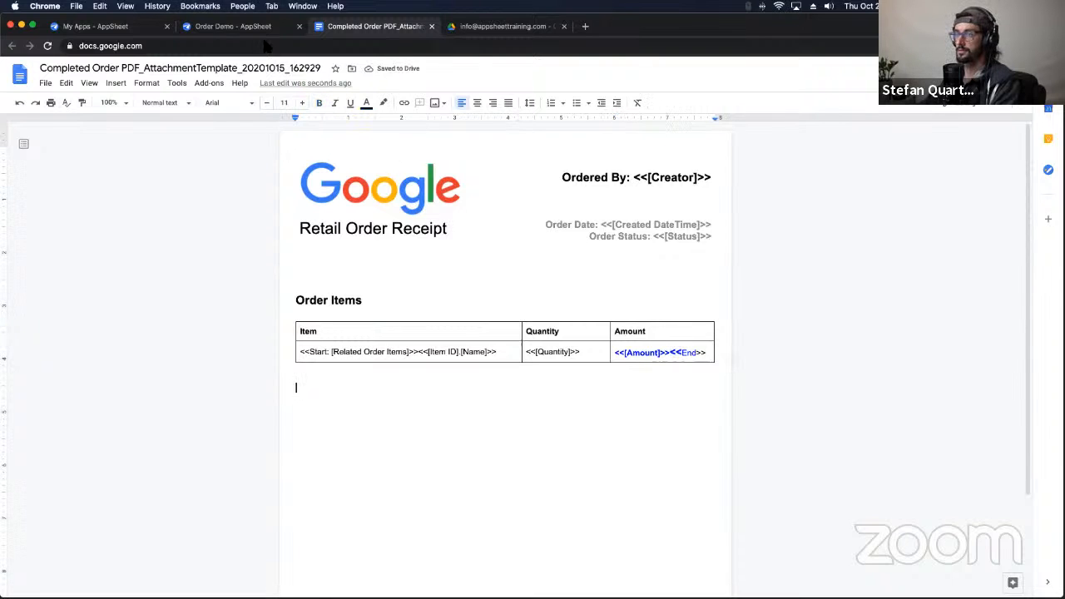
pyautogui.click(238, 26)
pyautogui.click(498, 26)
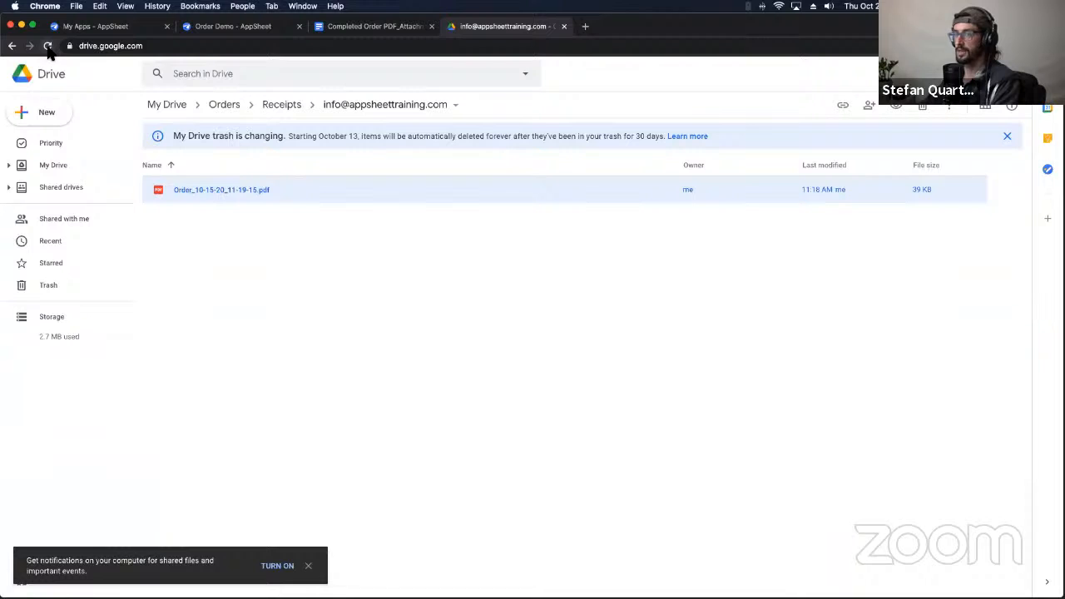
# Step: Toggle the order status to Pending and back to Completed, and sync the app
pyautogui.click(225, 27)
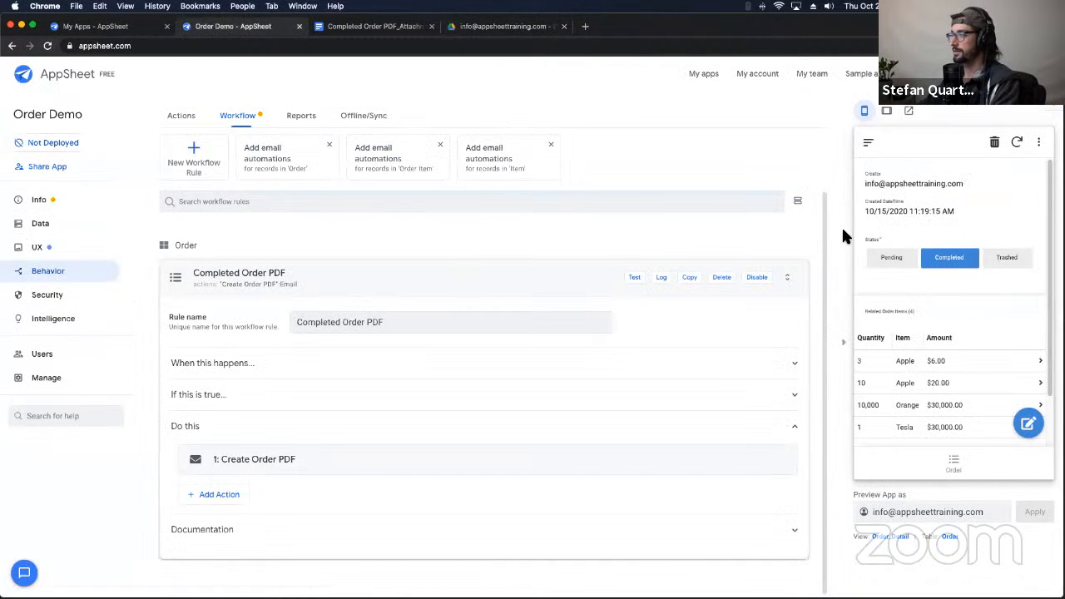
pyautogui.click(894, 265)
pyautogui.click(941, 265)
pyautogui.click(1019, 143)
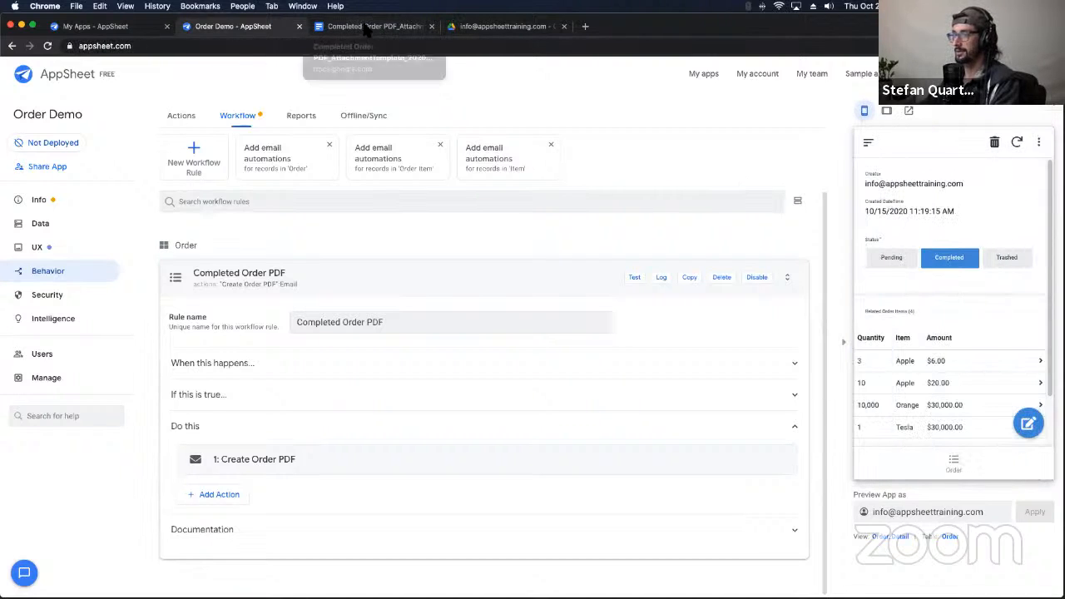
pyautogui.click(399, 25)
pyautogui.click(482, 26)
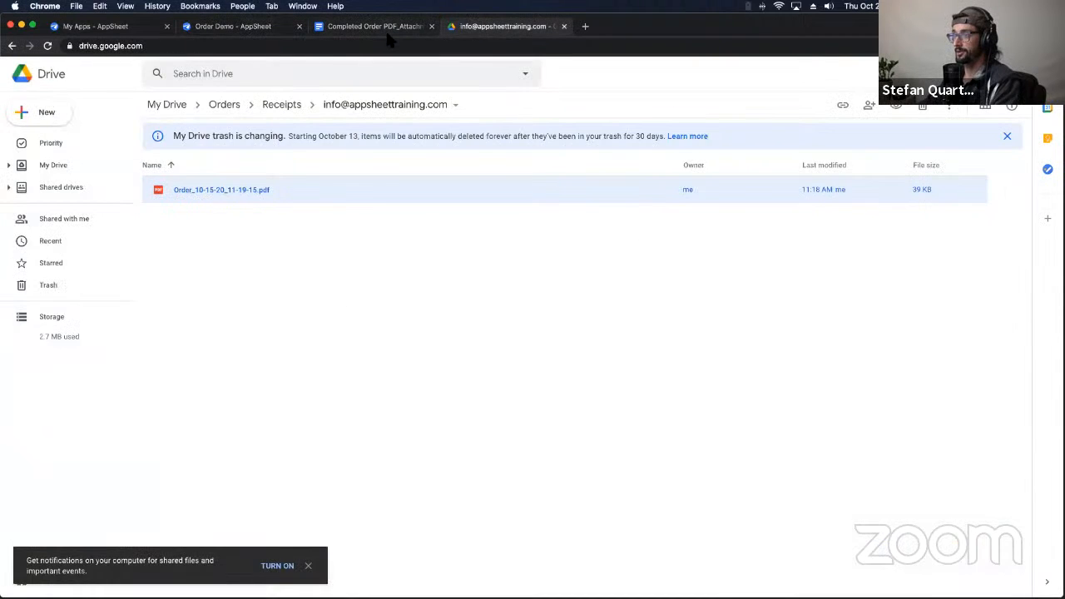
pyautogui.click(382, 28)
# Step: Inspect the Quantity tag's << and >> markers in the template's item table
pyautogui.click(279, 24)
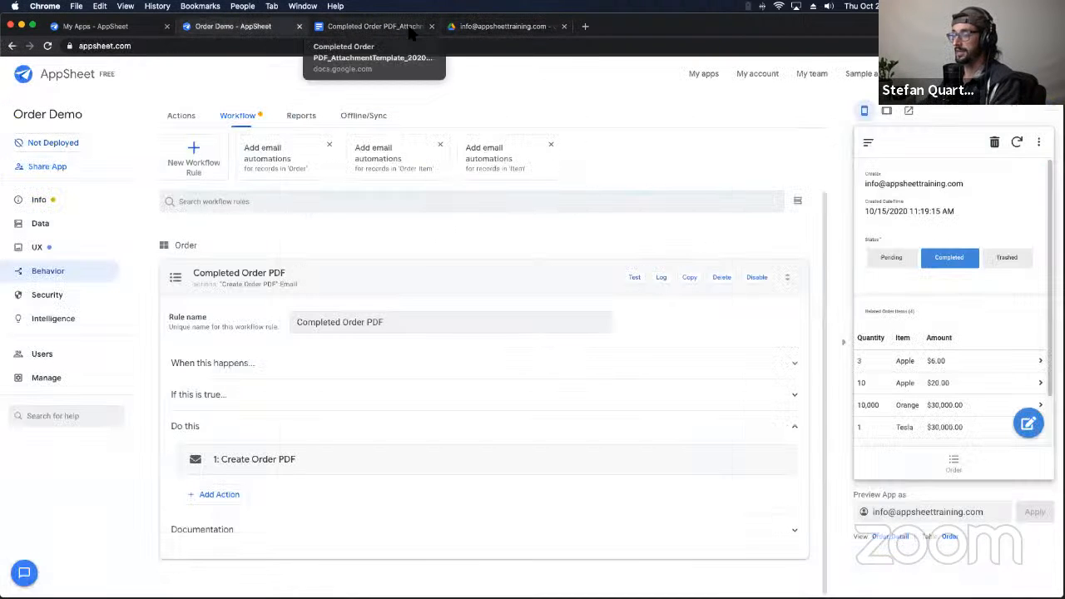
pyautogui.click(476, 27)
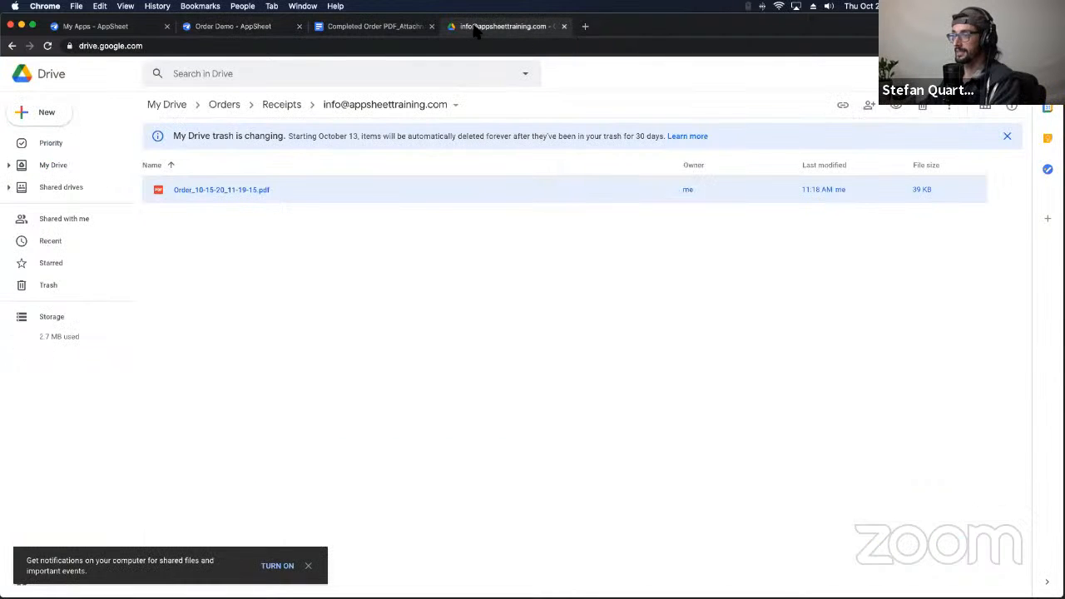
pyautogui.click(385, 28)
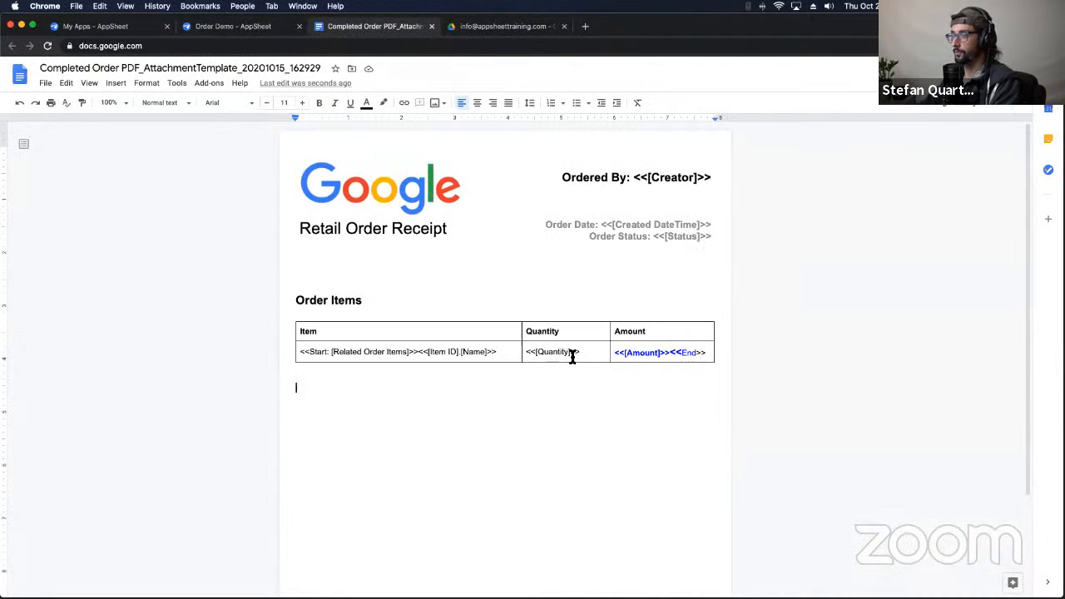
pyautogui.moveTo(571, 352); pyautogui.dragTo(579, 352)
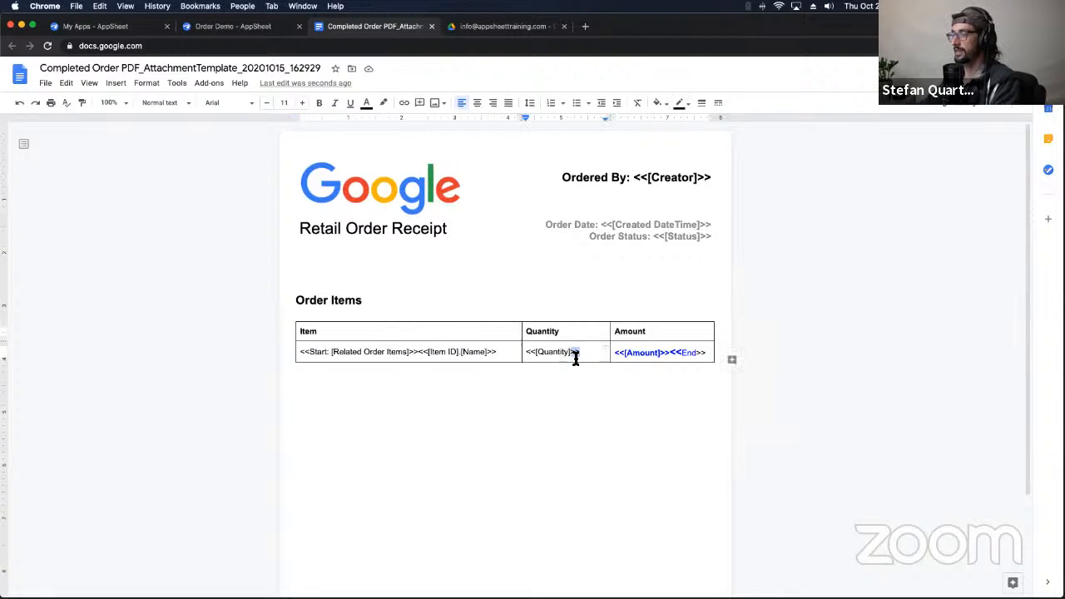
pyautogui.click(575, 356)
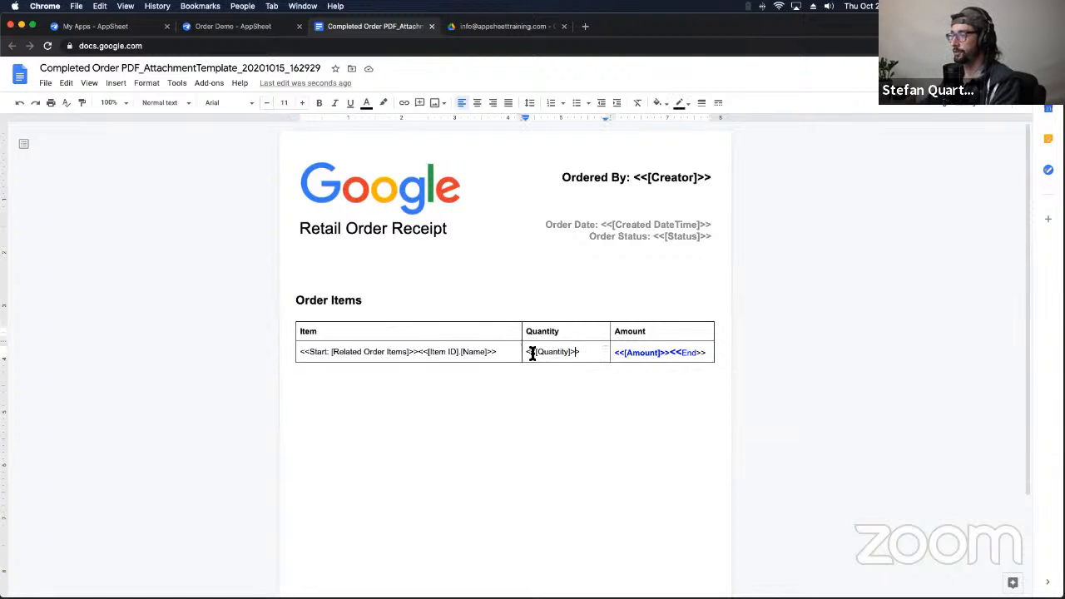
pyautogui.moveTo(531, 353); pyautogui.dragTo(534, 353)
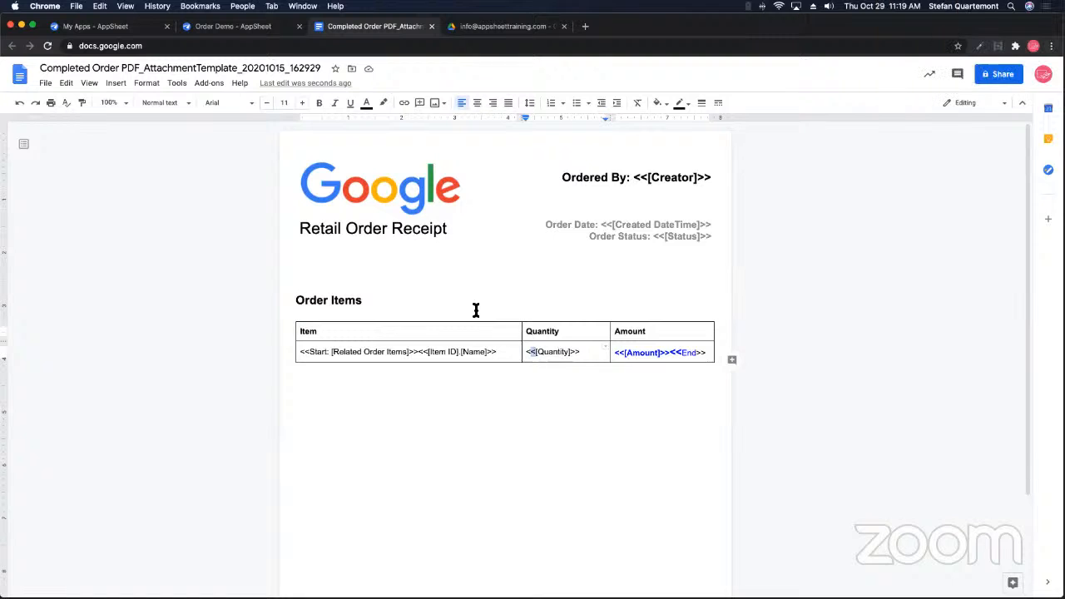
# Step: Preview the order PDF again and compare it with the Amount cell's tags
pyautogui.click(229, 28)
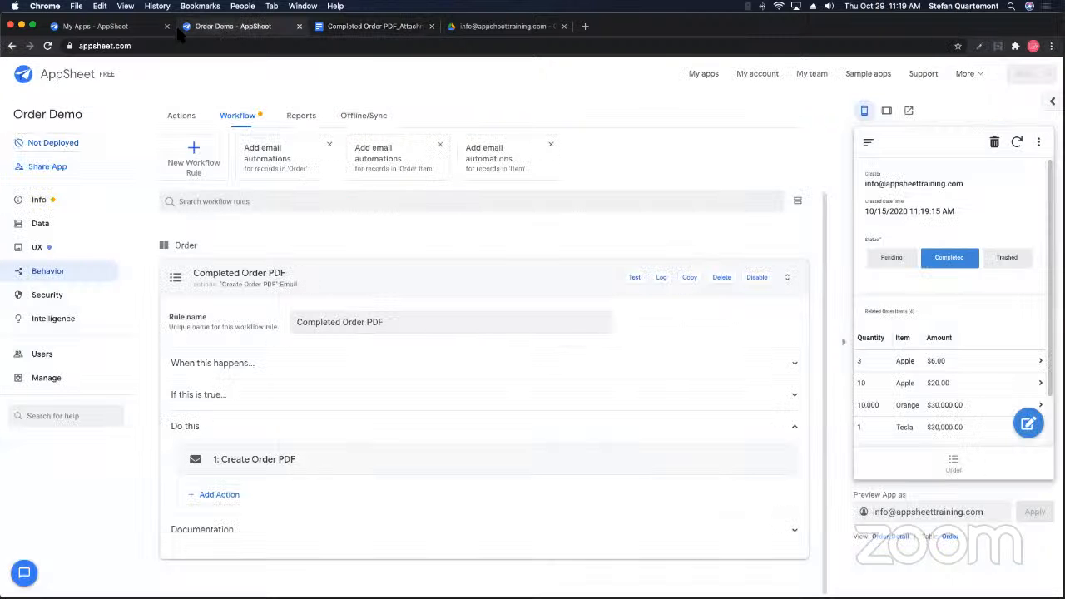
pyautogui.click(497, 26)
pyautogui.doubleClick(264, 194)
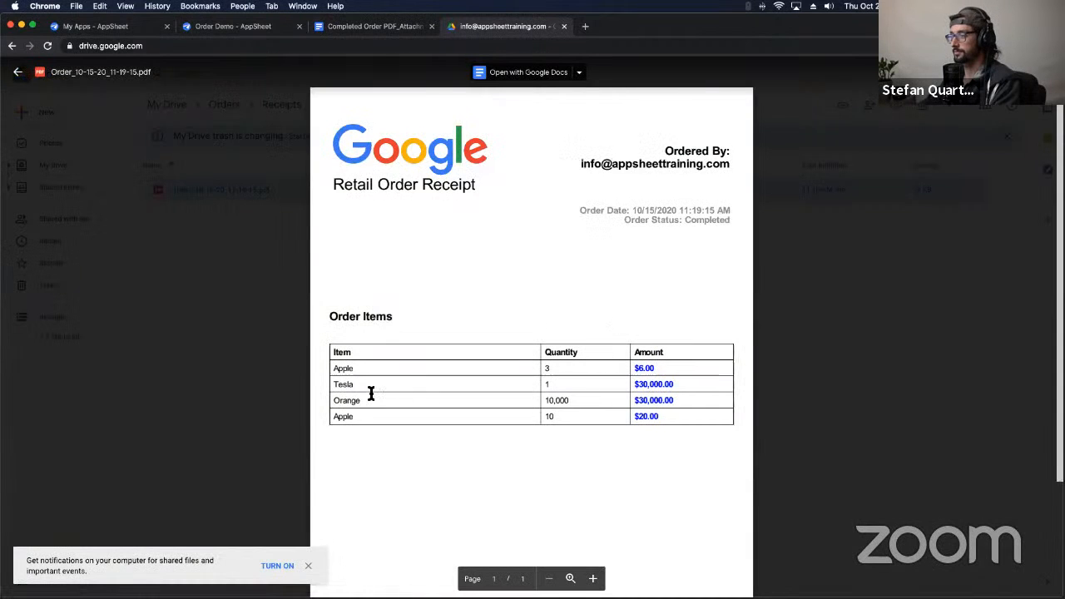
pyautogui.click(292, 366)
pyautogui.click(351, 27)
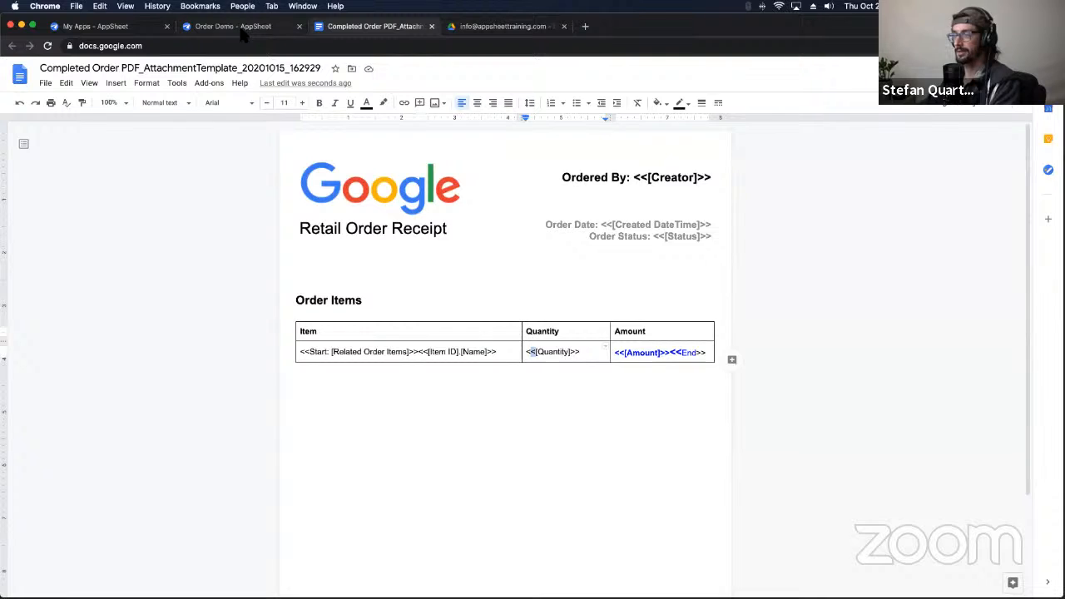
pyautogui.moveTo(613, 354)
pyautogui.mouseDown()
pyautogui.moveTo(704, 357)
pyautogui.moveTo(652, 374)
pyautogui.moveTo(602, 366)
pyautogui.mouseUp()
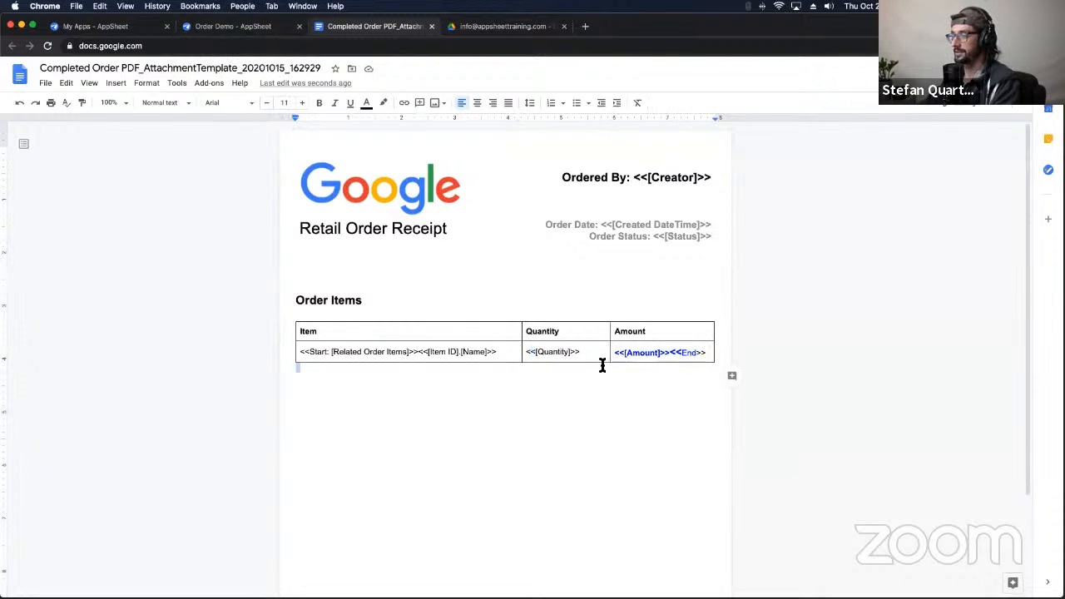
pyautogui.click(371, 371)
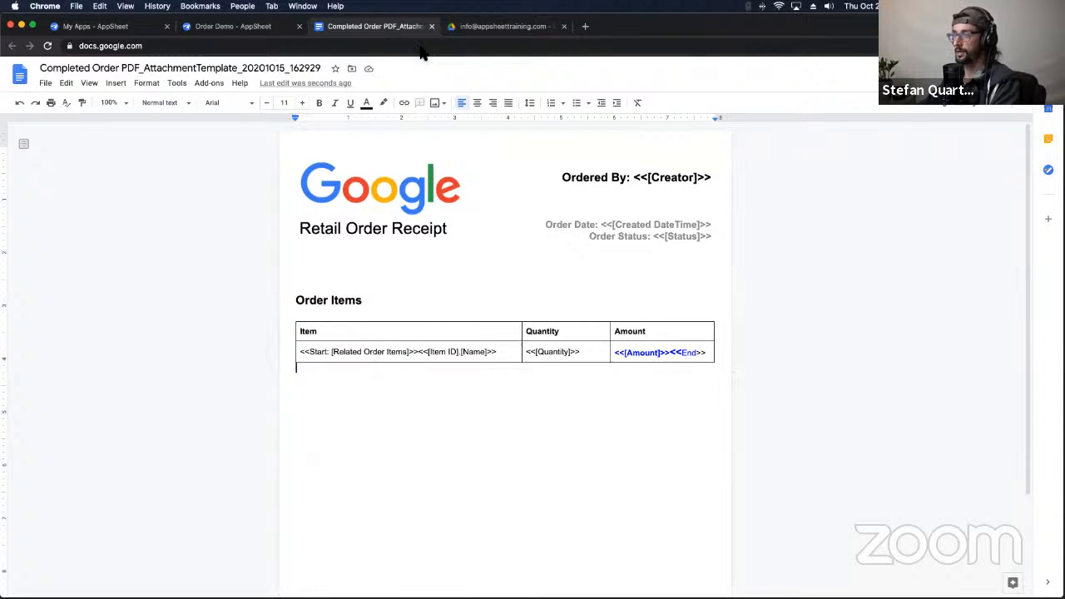
# Step: Open the order PDF and select its item rows' text to check them
pyautogui.click(478, 27)
pyautogui.doubleClick(366, 190)
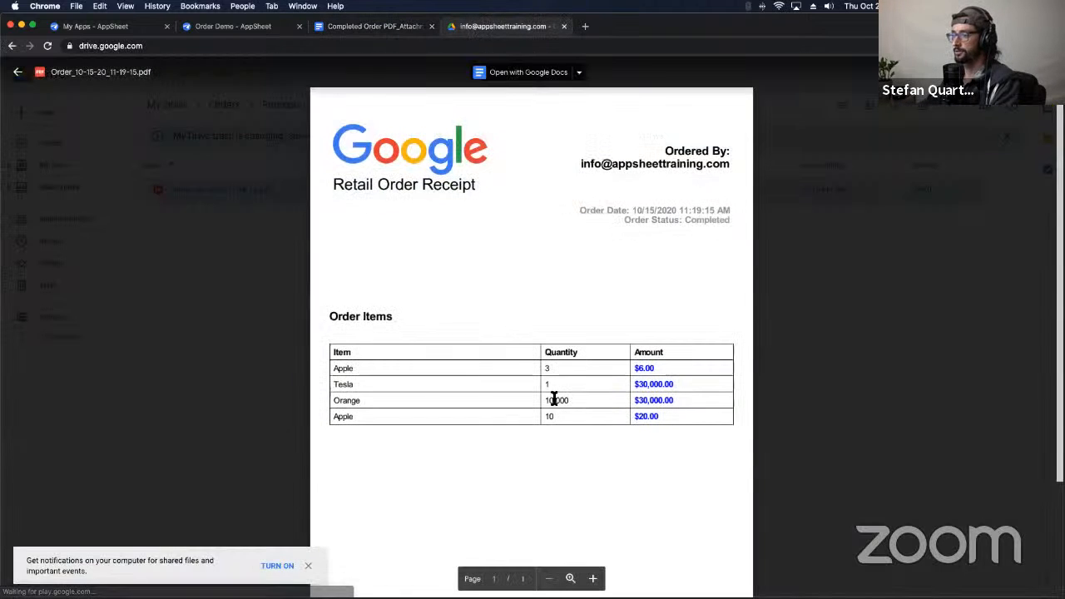
pyautogui.moveTo(336, 368); pyautogui.dragTo(679, 420)
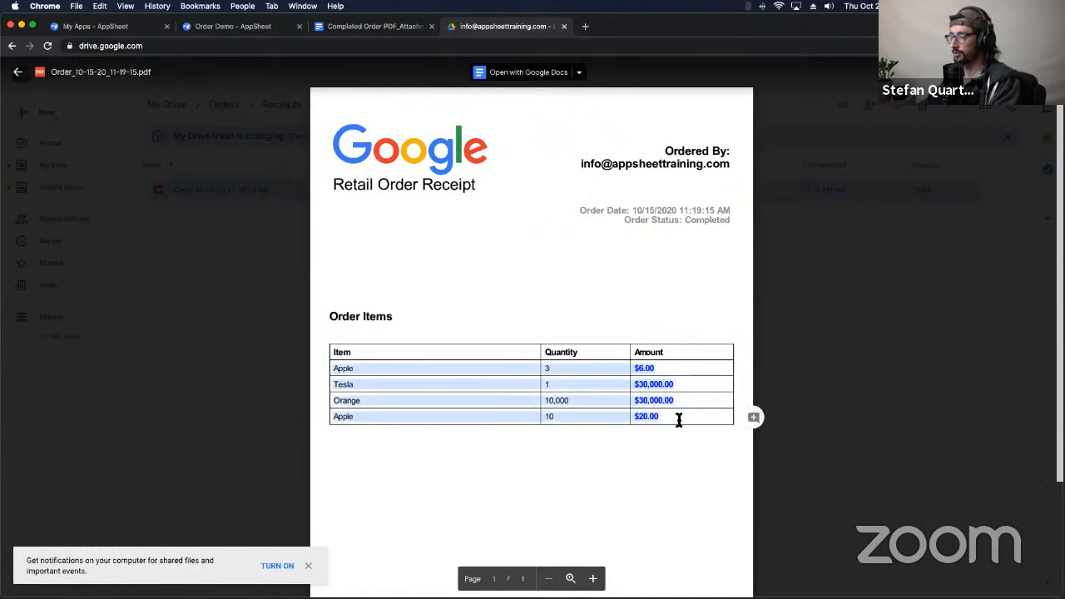
pyautogui.click(677, 467)
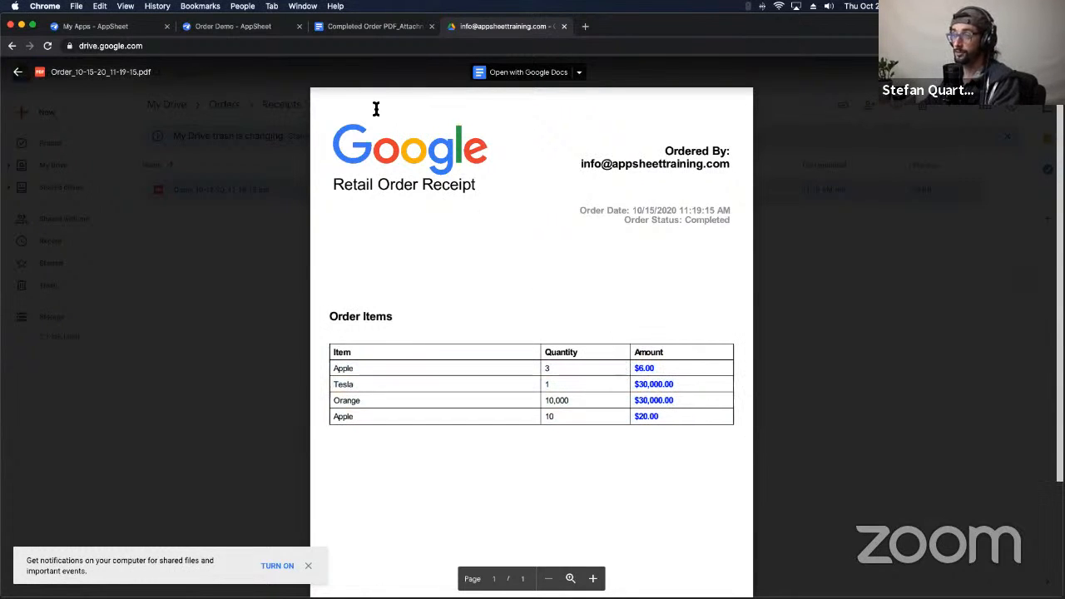
# Step: Select the template's whole order-items data row and place the caret in it
pyautogui.click(372, 26)
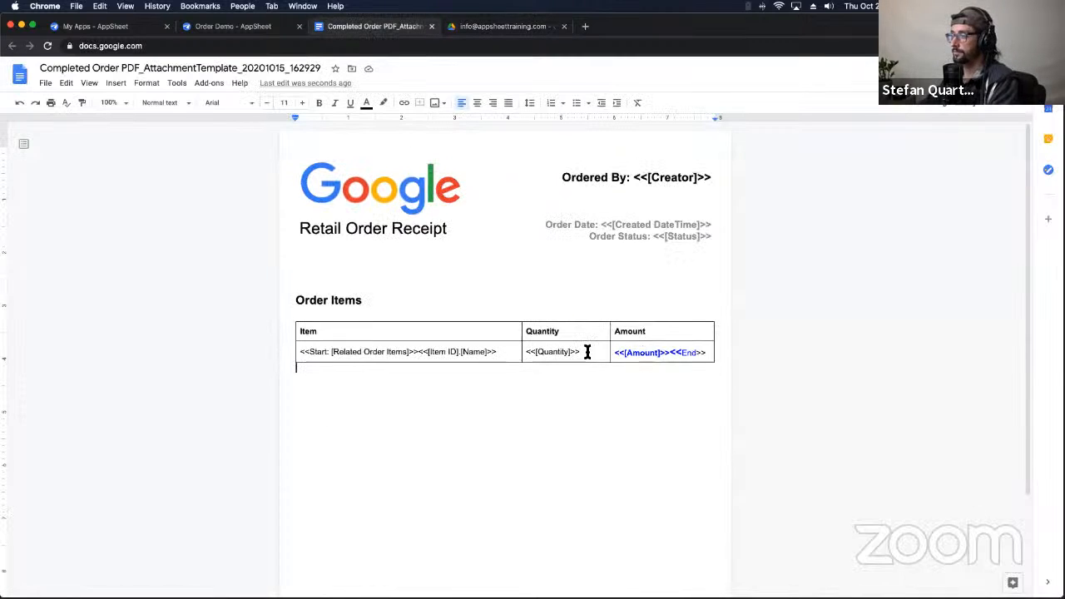
pyautogui.rightClick(513, 356)
pyautogui.click(482, 391)
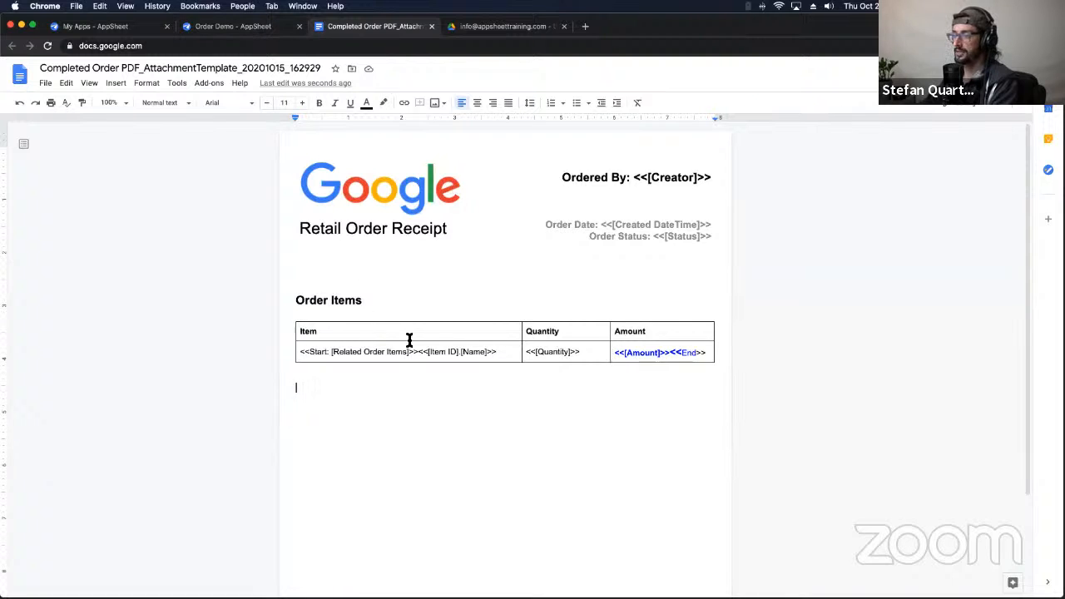
pyautogui.moveTo(306, 355); pyautogui.dragTo(677, 357)
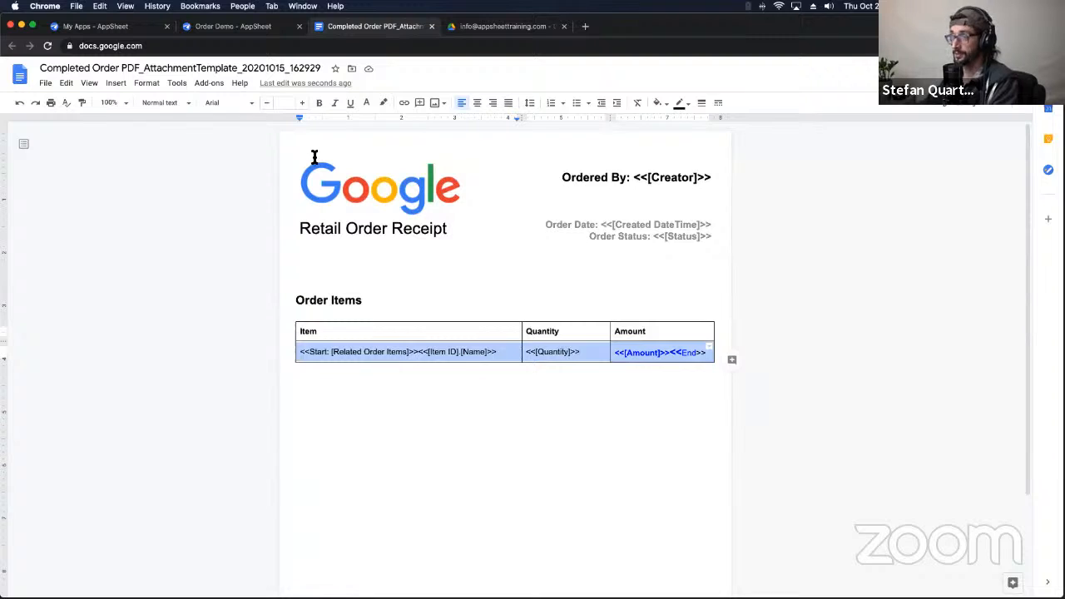
pyautogui.click(509, 353)
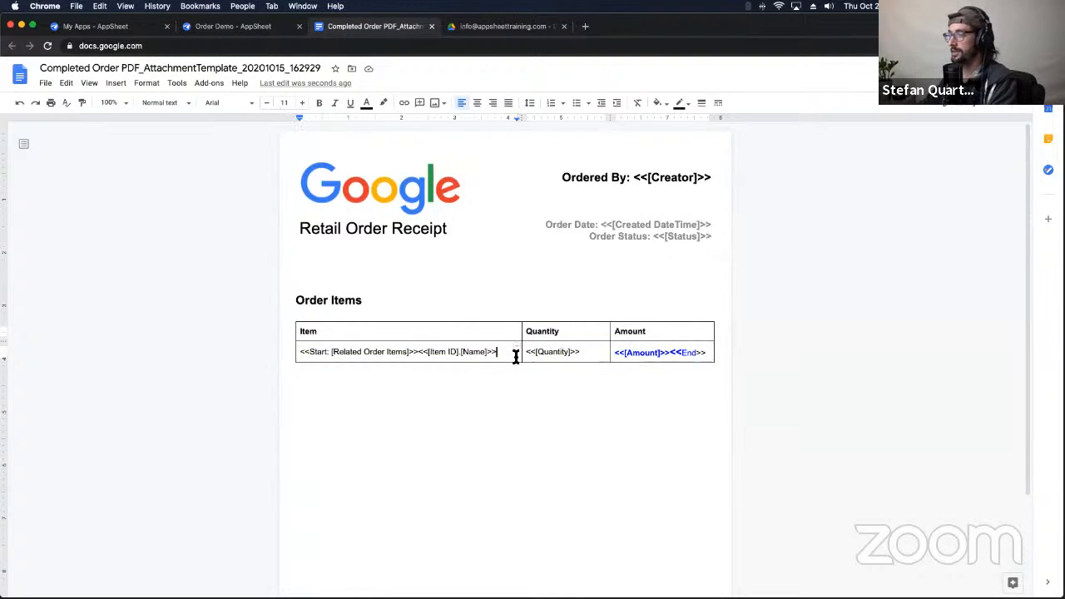
# Step: Insert an empty row below the order items row of the receipt table
pyautogui.rightClick(599, 354)
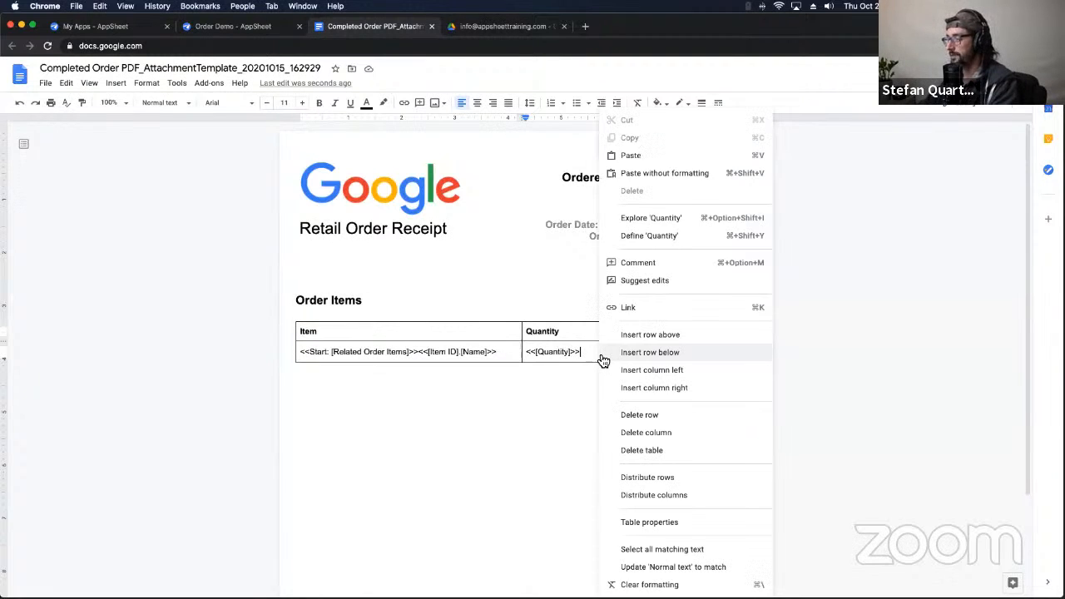
pyautogui.click(617, 353)
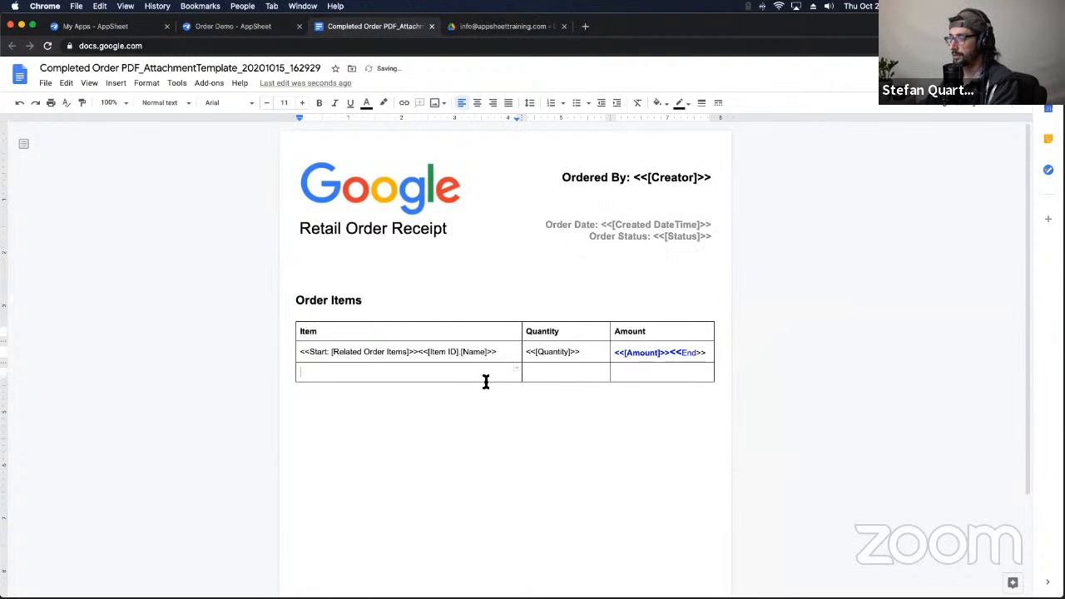
pyautogui.click(571, 374)
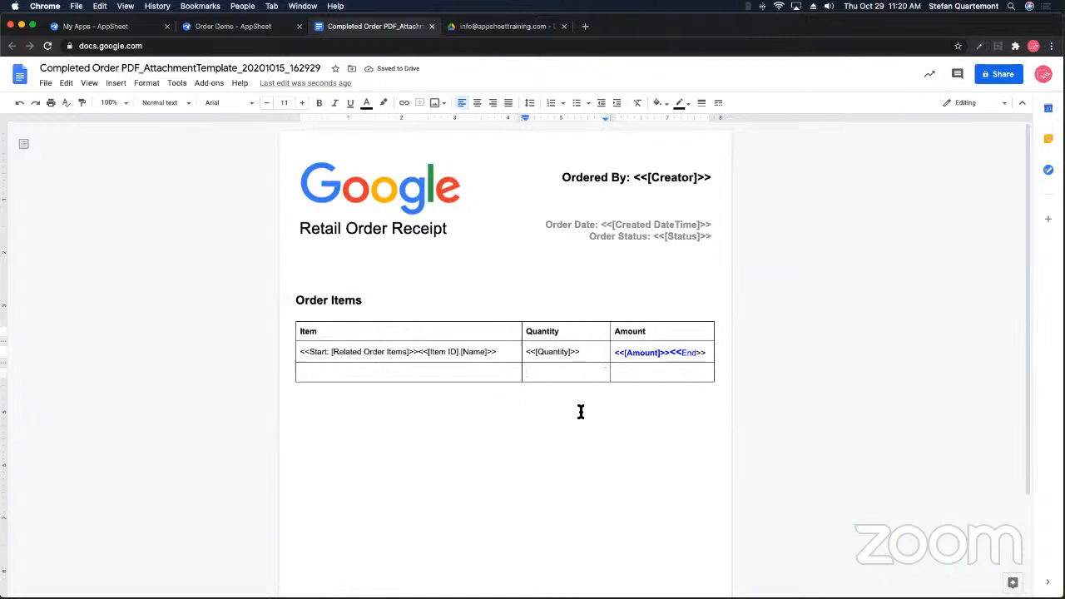
# Step: Copy the bold Quantity header into the new row's Quantity cell and retype it as 'Grand Total'
pyautogui.tripleClick(573, 335)
pyautogui.press('super+c')
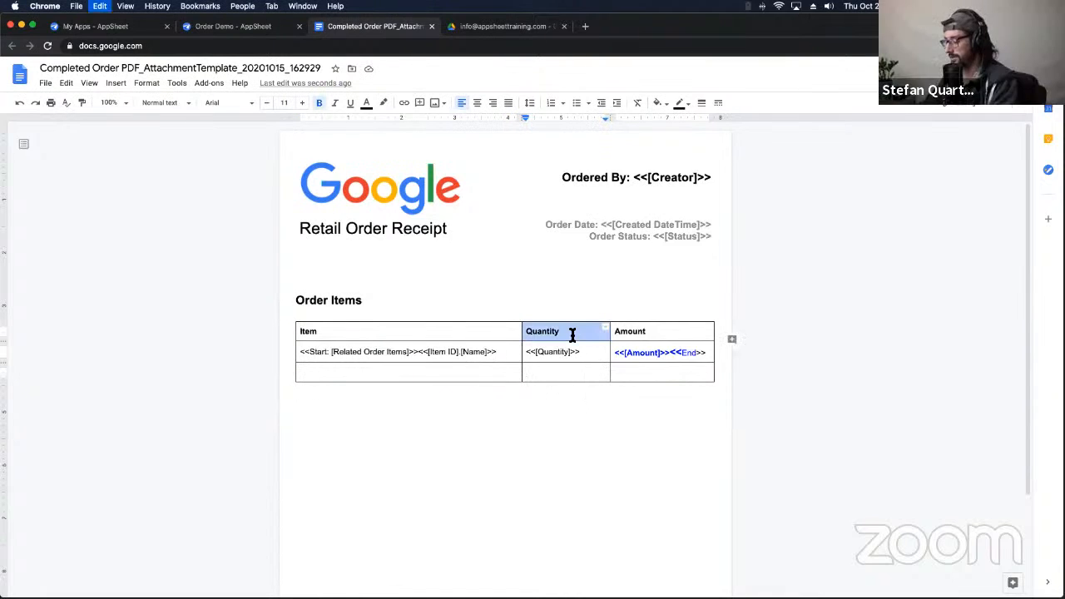
pyautogui.click(571, 374)
pyautogui.press('super+v')
pyautogui.tripleClick(550, 374)
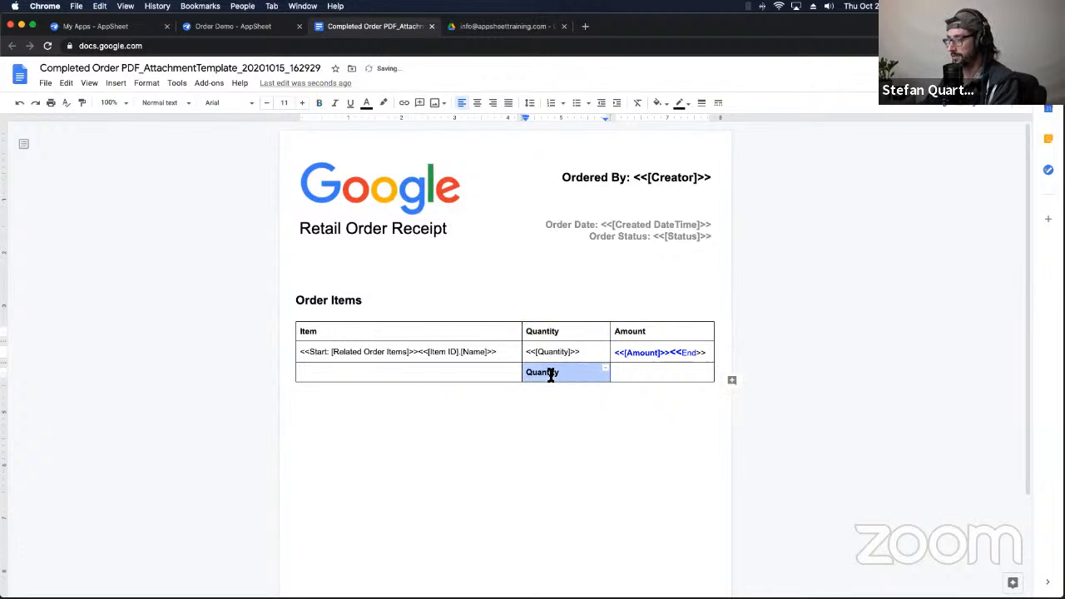
pyautogui.write('G')
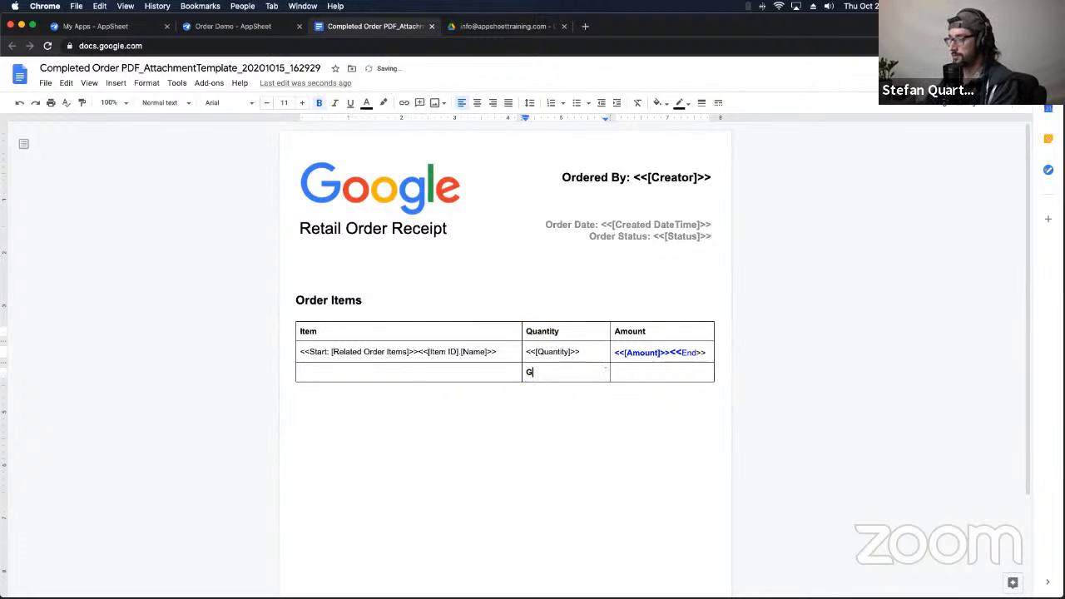
pyautogui.write('RARAND')
pyautogui.press('BackSpace')
pyautogui.press('BackSpace')
pyautogui.press('BackSpace')
pyautogui.press('BackSpace')
pyautogui.press('BackSpace')
pyautogui.press('BackSpace')
pyautogui.press('BackSpace')
pyautogui.write('rand Total')
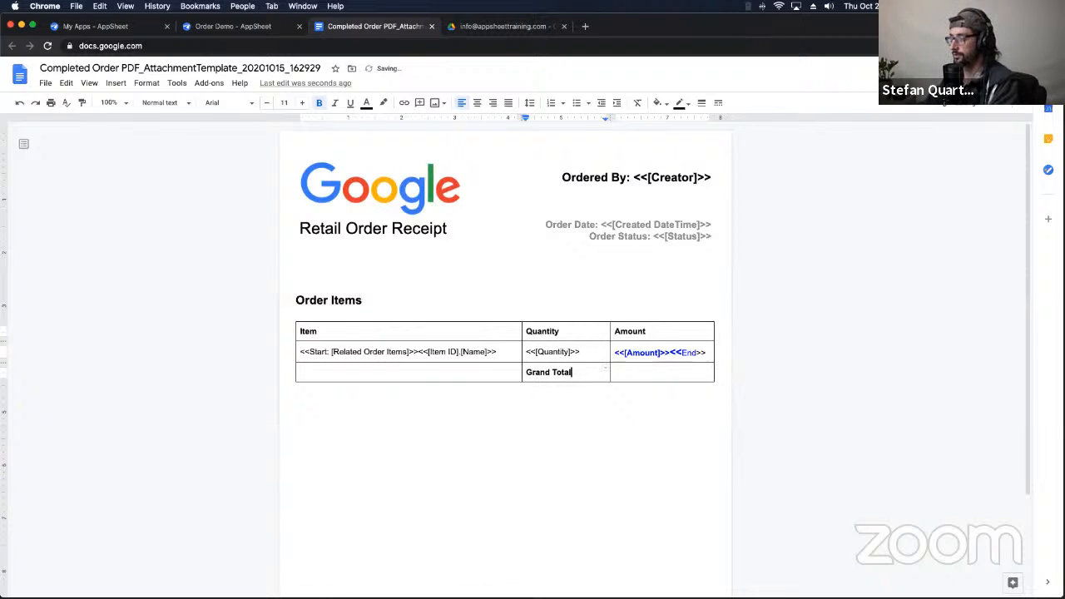
pyautogui.press('Tab')
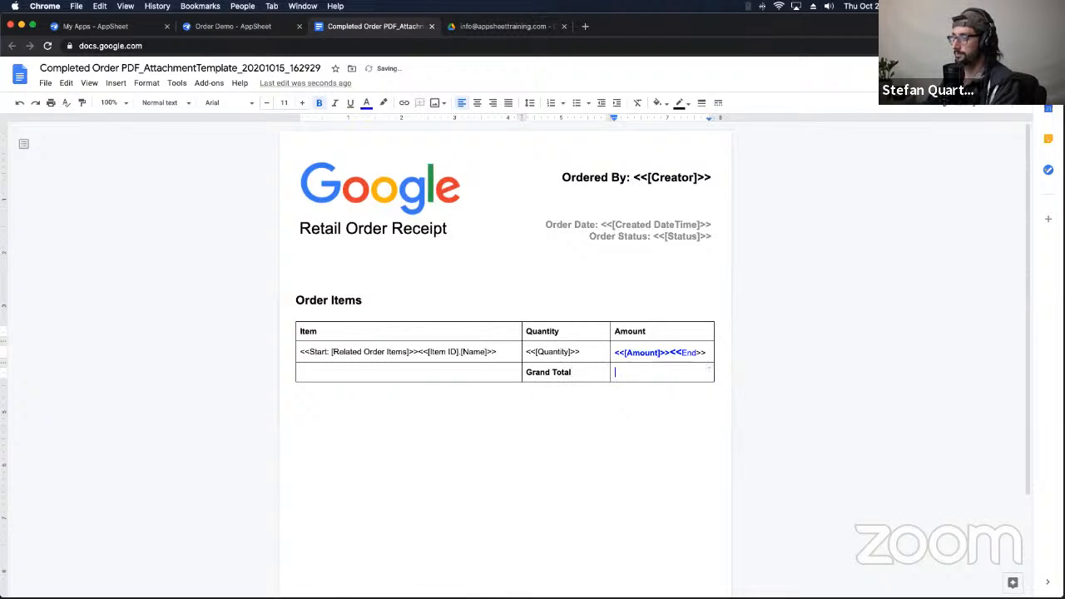
pyautogui.doubleClick(624, 375)
pyautogui.click(624, 375)
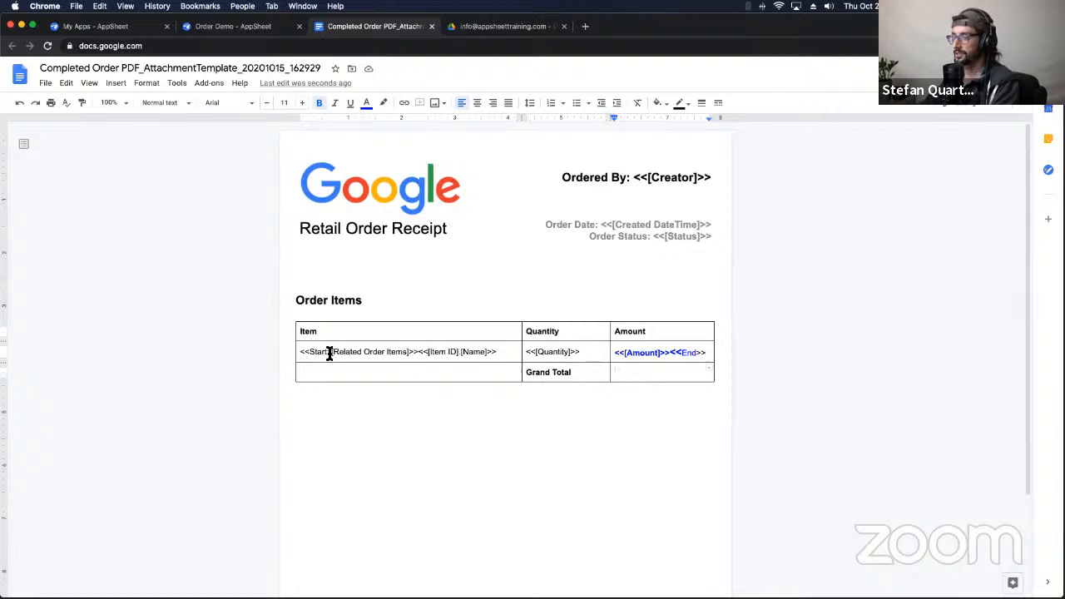
# Step: Check the generated receipt PDF's item amounts, from $6.00 to $20.00
pyautogui.click(482, 27)
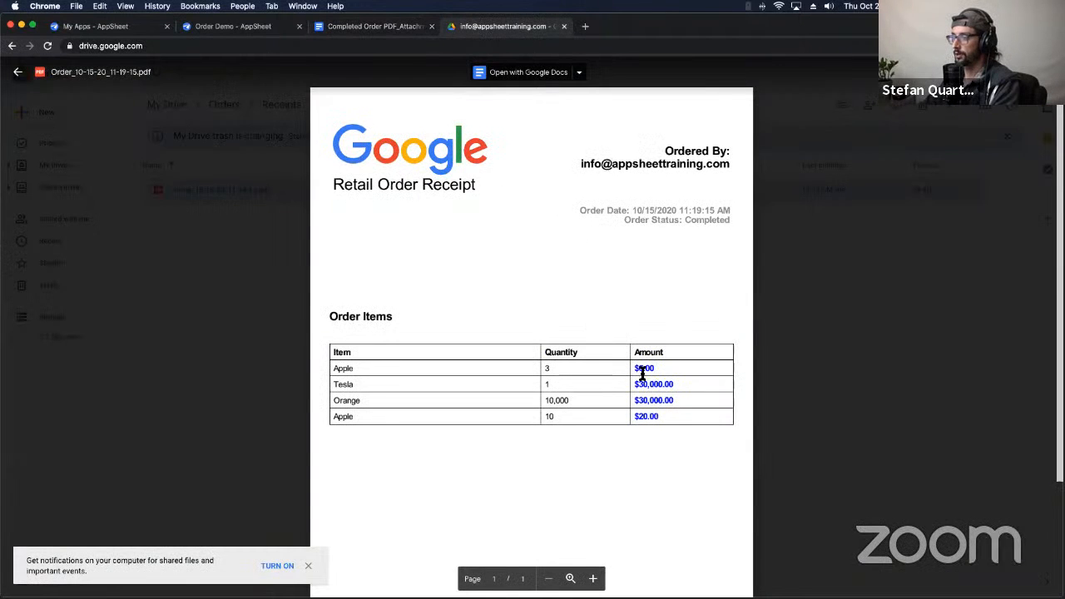
pyautogui.moveTo(633, 369)
pyautogui.mouseDown()
pyautogui.moveTo(644, 383)
pyautogui.moveTo(642, 366)
pyautogui.mouseUp()
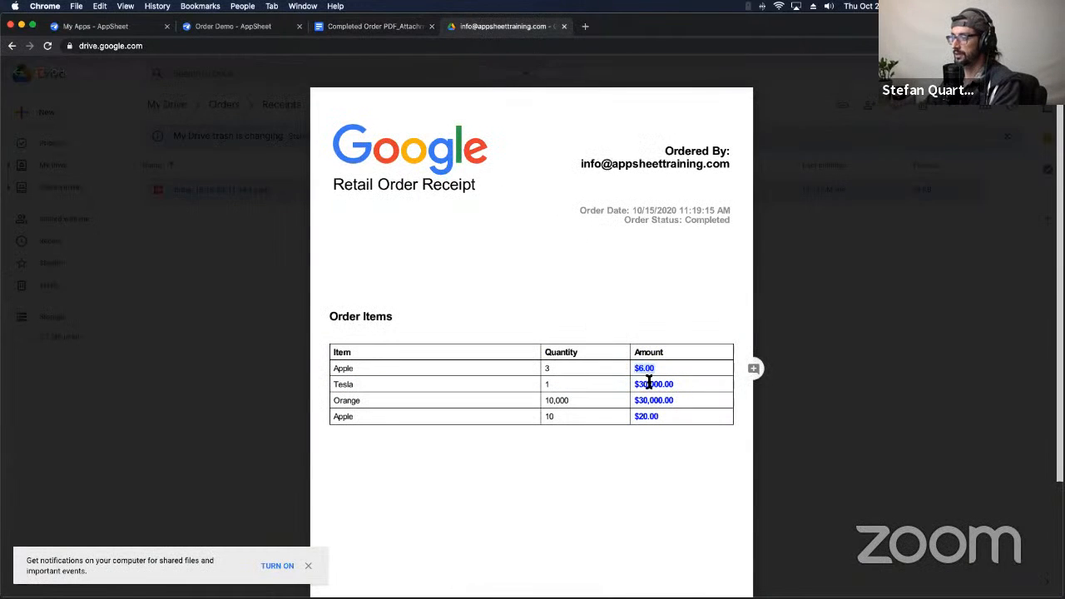
pyautogui.click(649, 382)
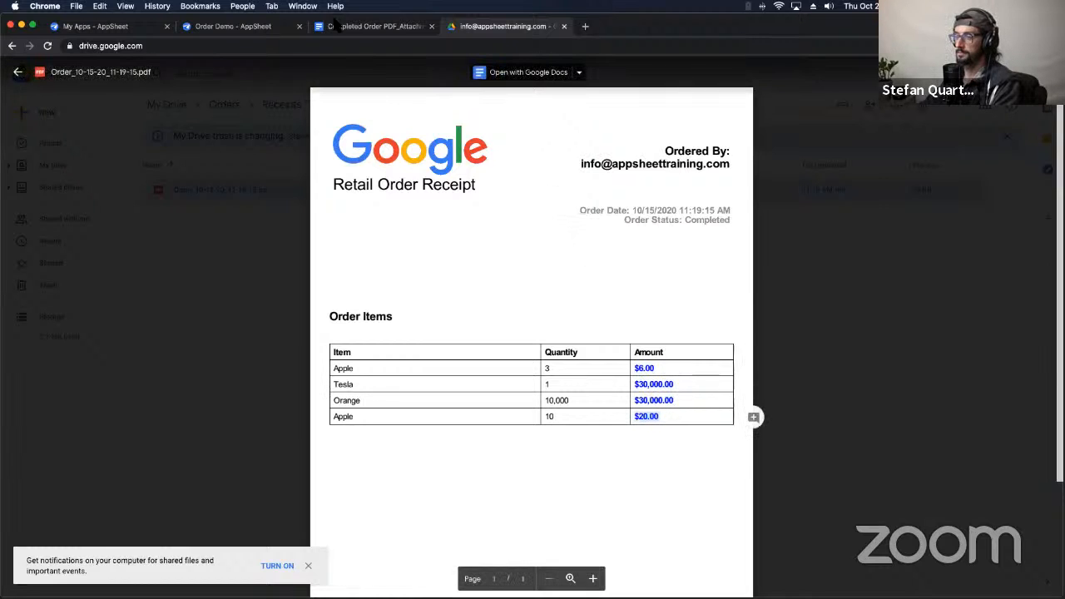
# Step: Enter SUM() in the receipt template's Grand Total amount cell
pyautogui.click(350, 28)
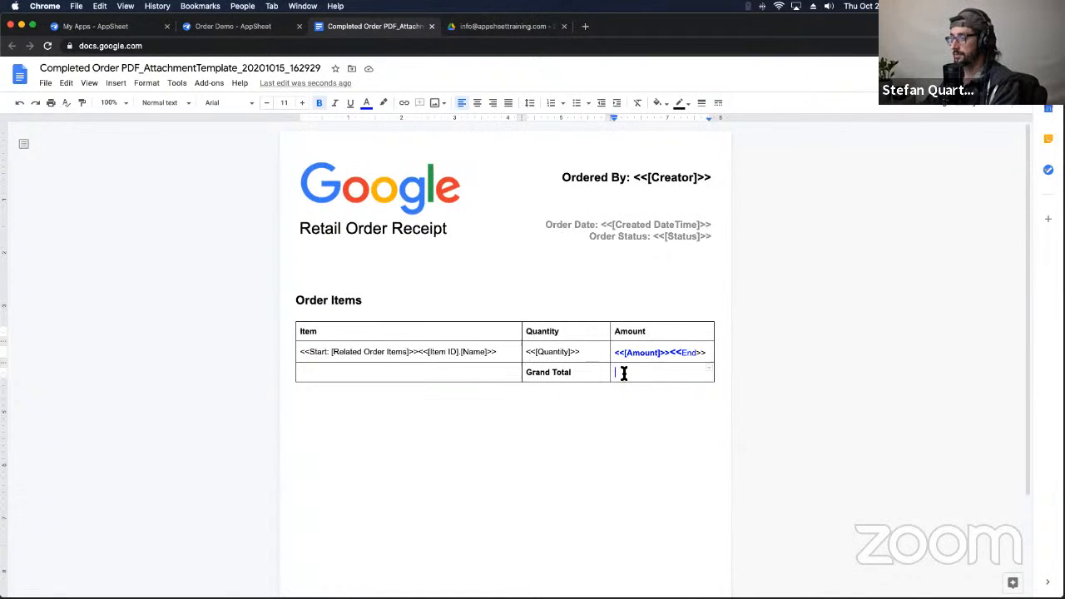
pyautogui.write('SUM(')
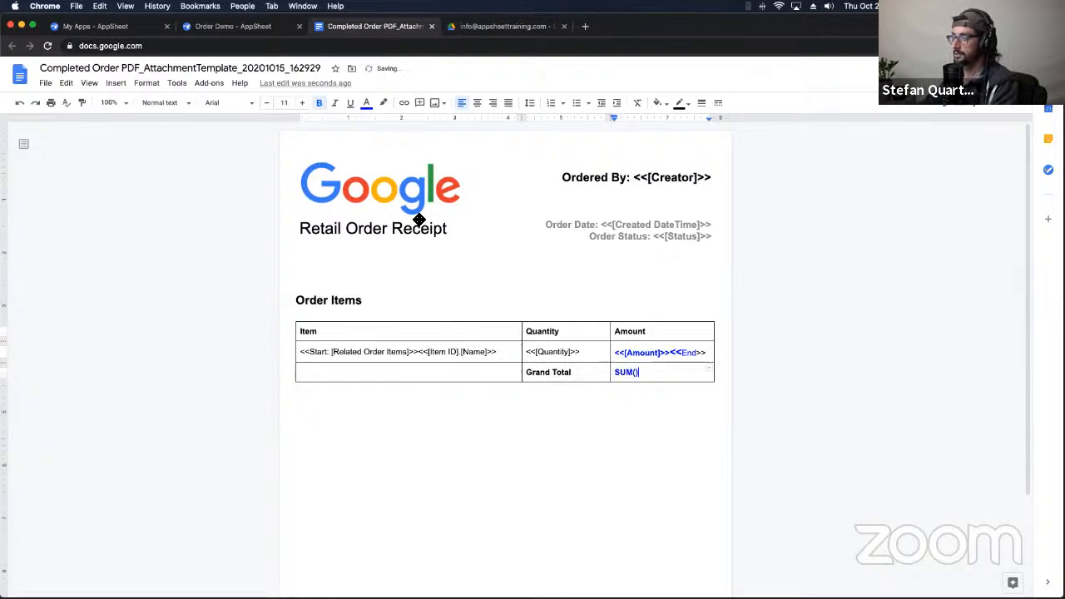
pyautogui.click(245, 30)
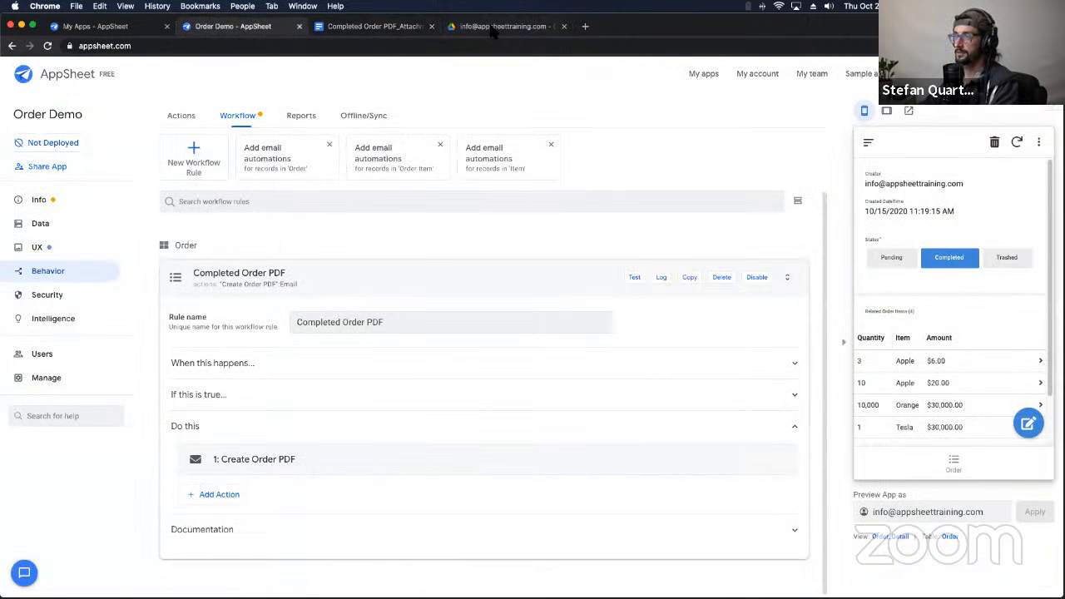
# Step: Search the Help Center for SUM and open the SUM() help article
pyautogui.click(66, 416)
pyautogui.write('SUM(')
pyautogui.press('Return')
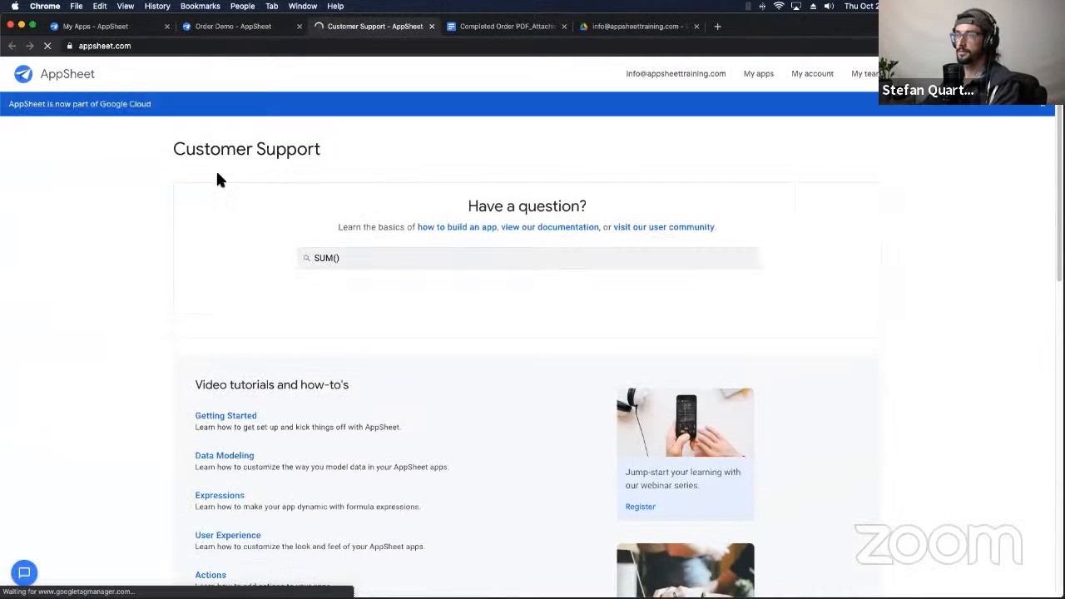
pyautogui.click(389, 349)
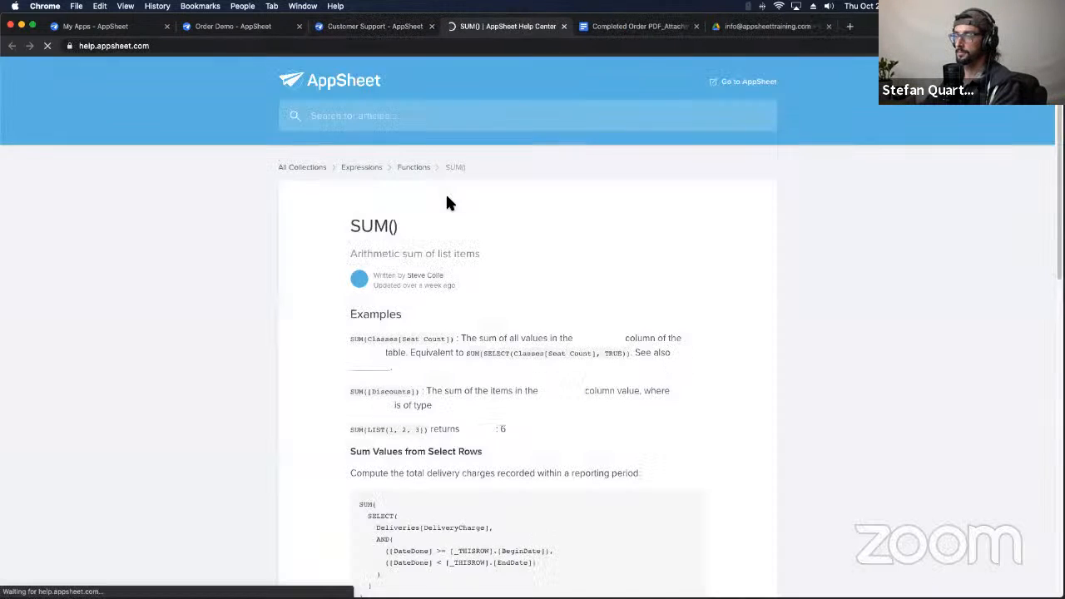
pyautogui.click(431, 25)
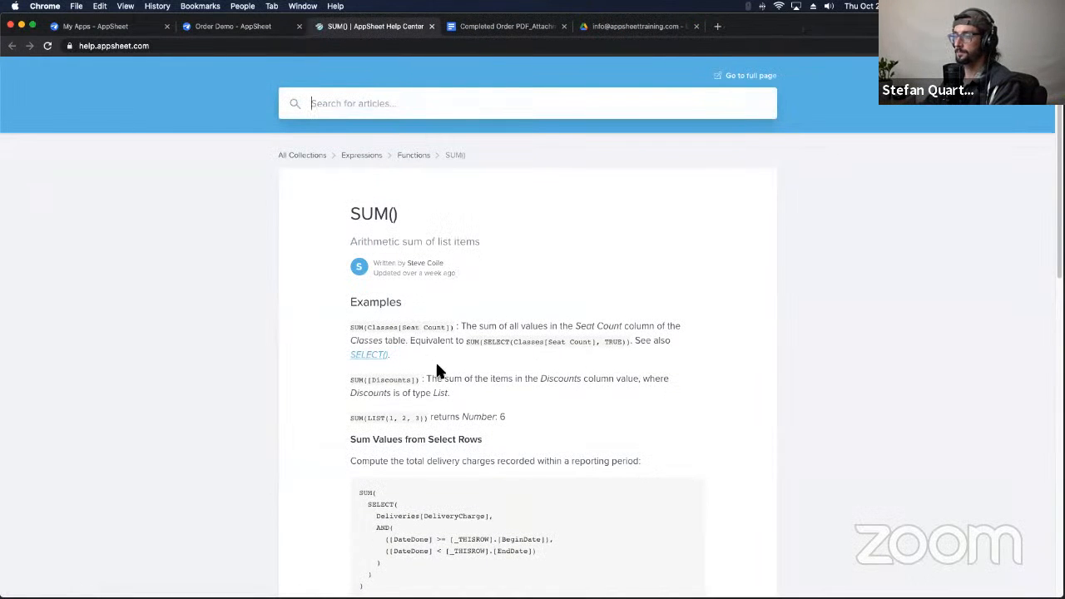
# Step: Read through the SUM() article, highlighting the first example's description and the subtitle
pyautogui.scroll(-3, 438, 370)
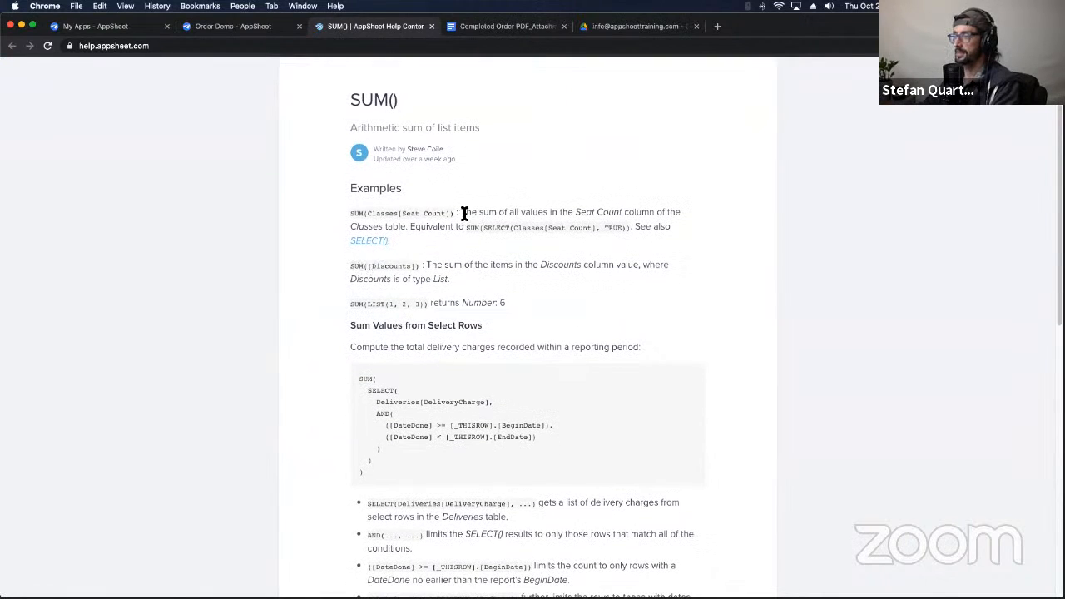
pyautogui.moveTo(465, 213)
pyautogui.mouseDown()
pyautogui.moveTo(706, 217)
pyautogui.moveTo(385, 228)
pyautogui.moveTo(470, 232)
pyautogui.mouseUp()
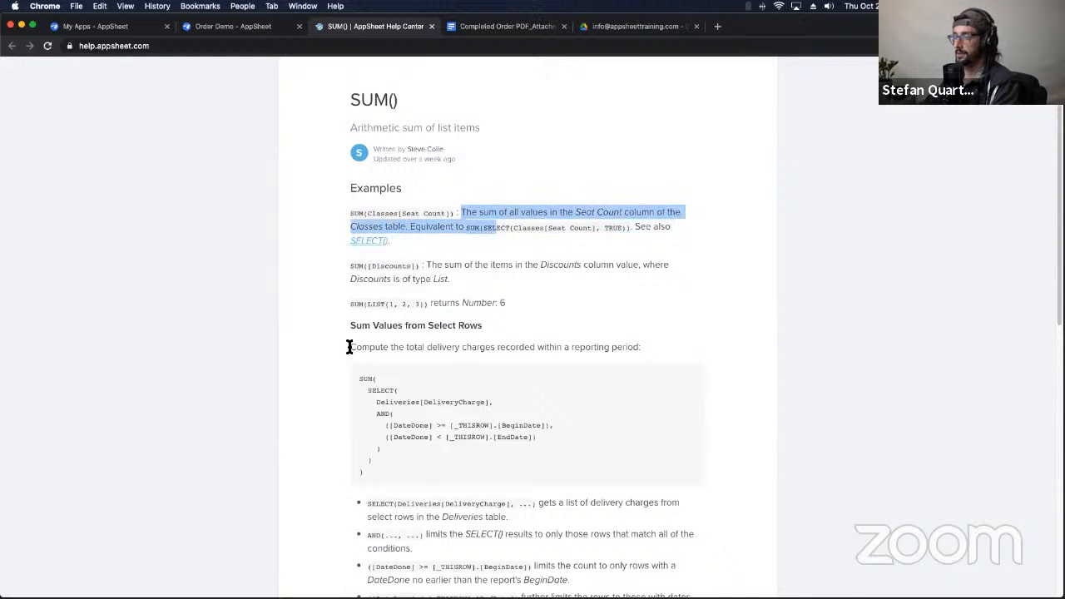
pyautogui.scroll(3, 430, 249)
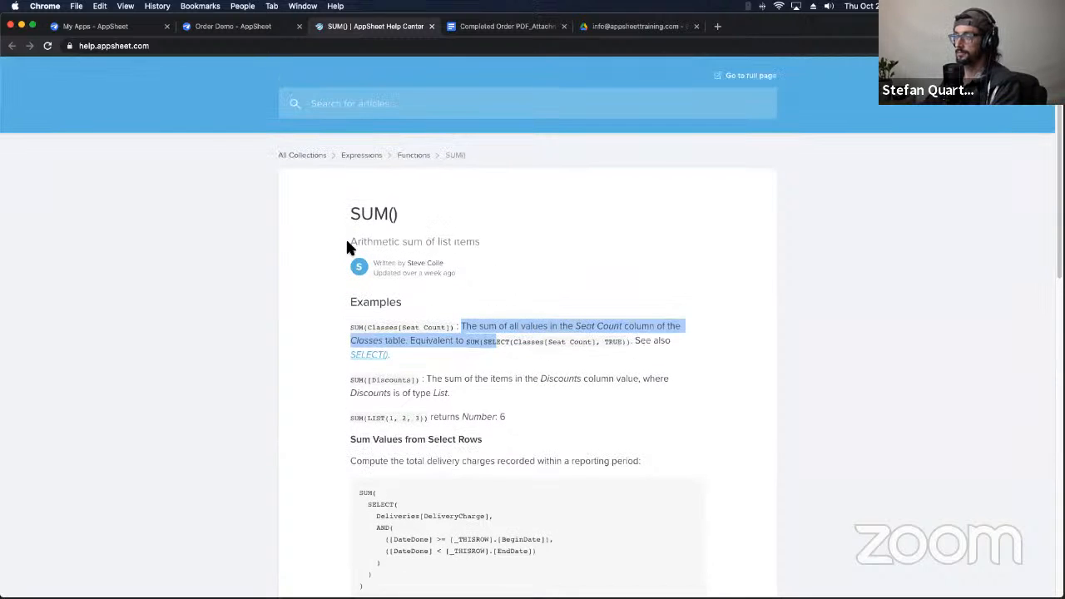
pyautogui.moveTo(349, 242); pyautogui.dragTo(484, 231)
pyautogui.click(393, 217)
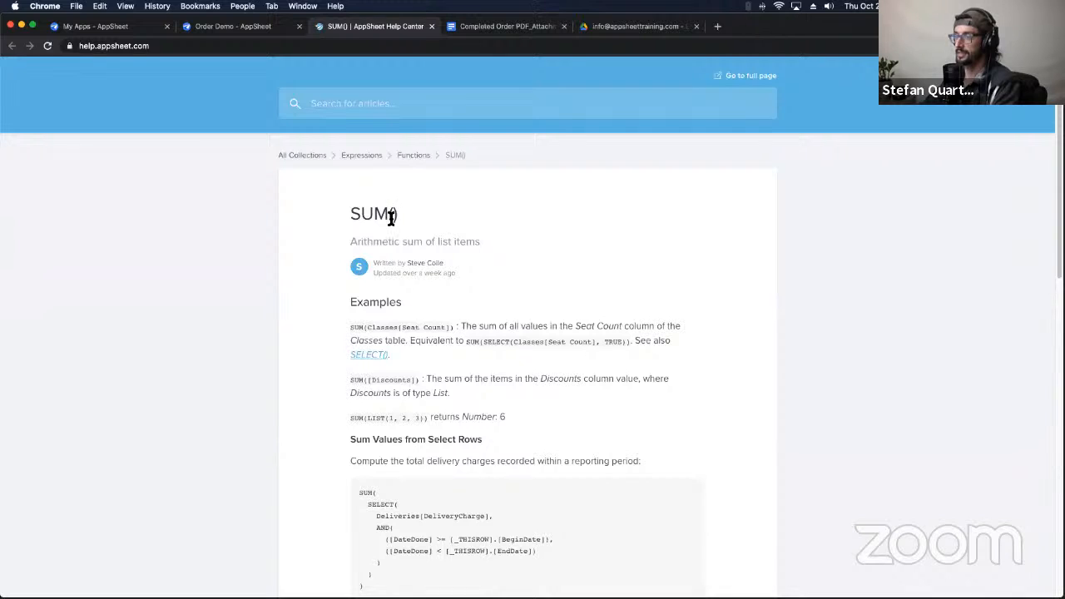
pyautogui.scroll(-6, 405, 274)
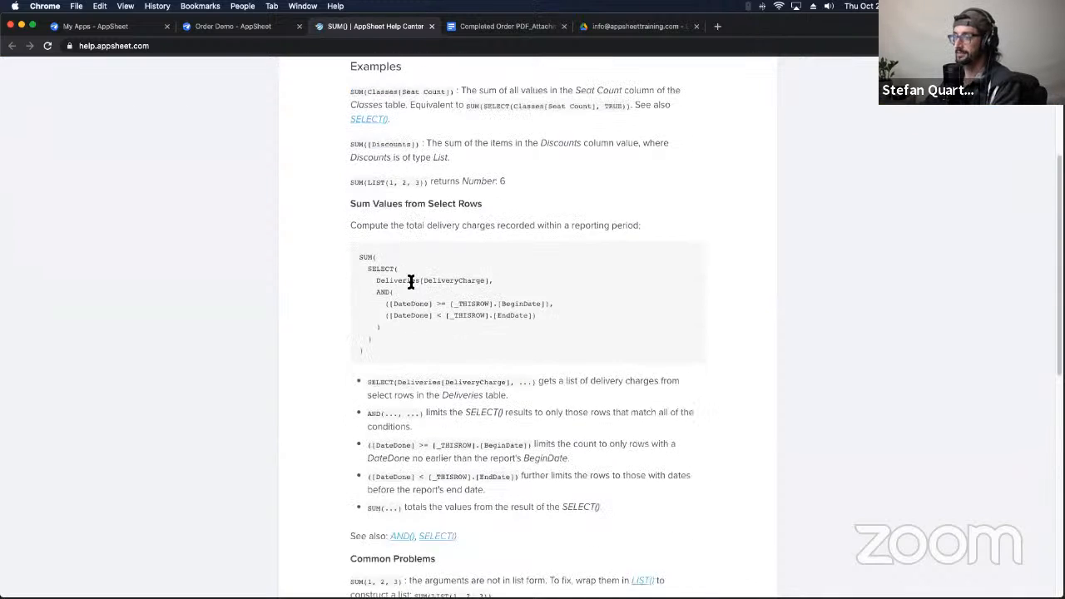
pyautogui.scroll(-1, 410, 283)
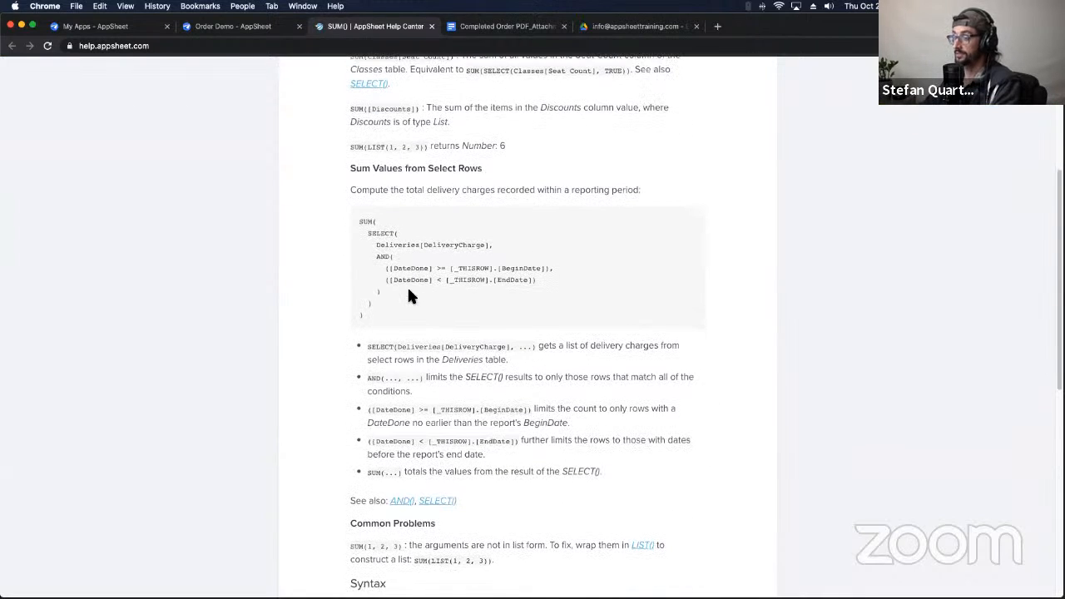
pyautogui.scroll(1, 409, 332)
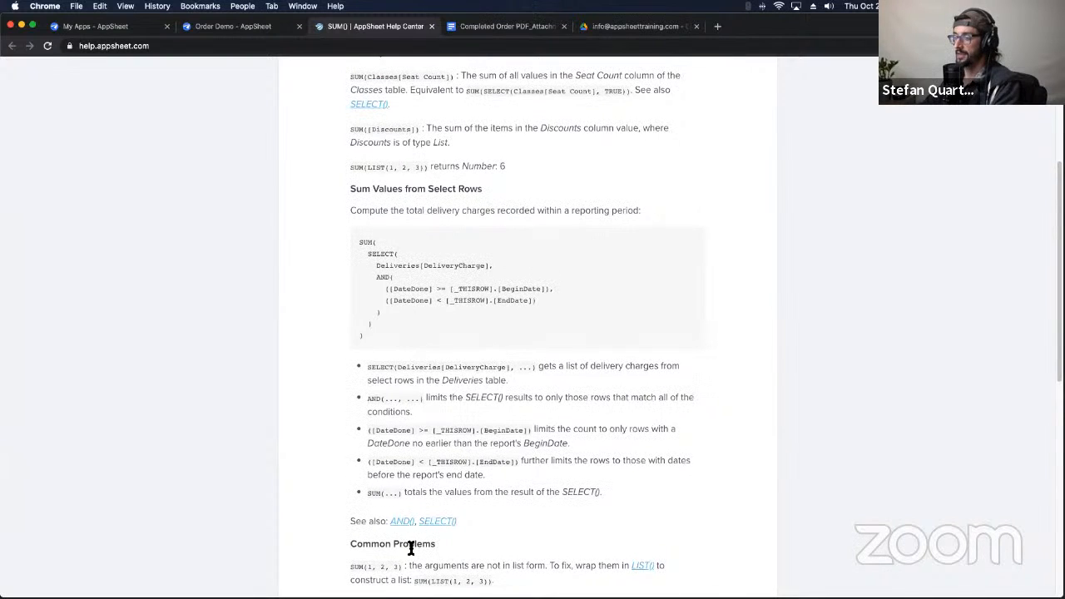
pyautogui.scroll(1, 363, 290)
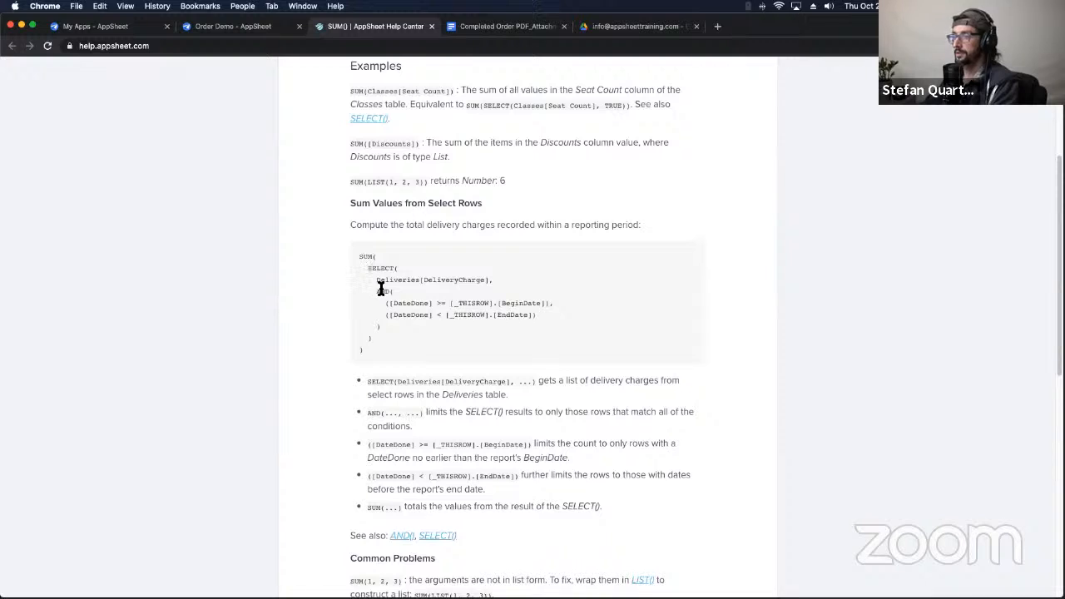
# Step: Study the SELECT example formula: Deliveries, DeliveryCharge and the AND date conditions
pyautogui.moveTo(371, 258); pyautogui.dragTo(394, 333)
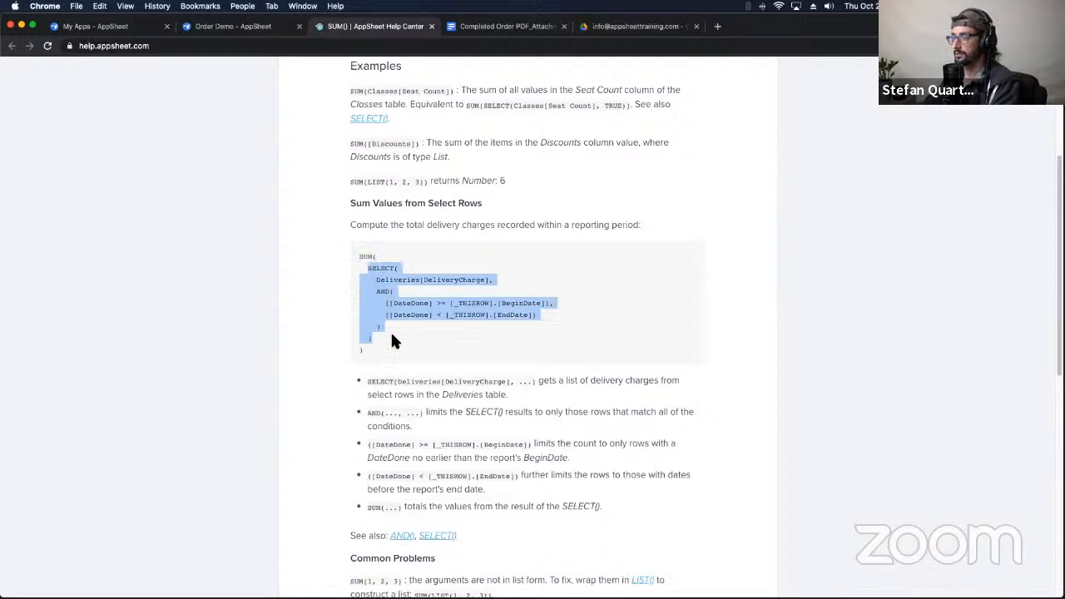
pyautogui.click(386, 284)
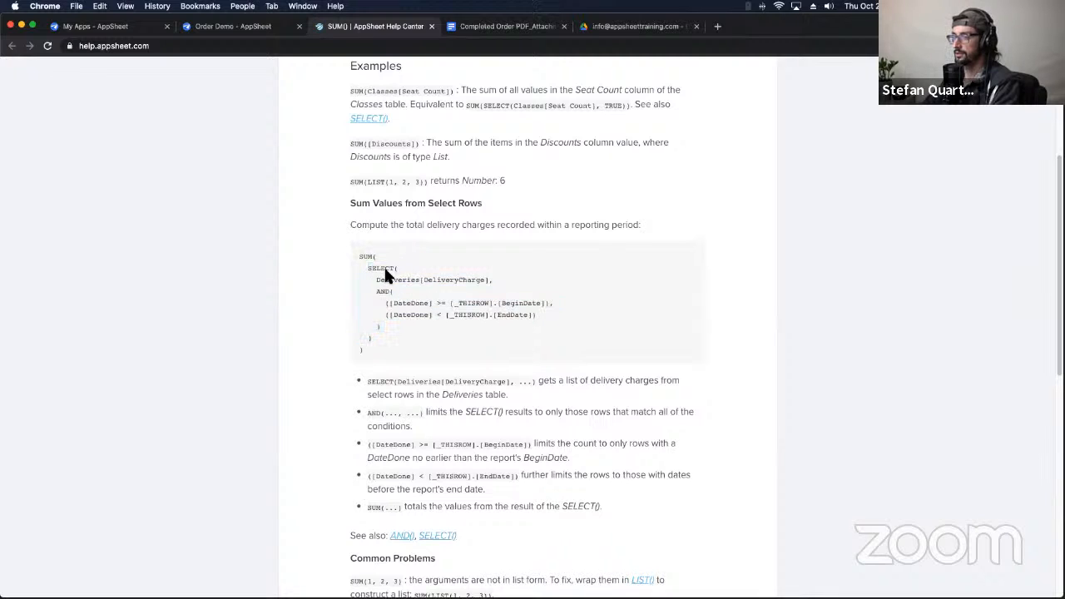
pyautogui.doubleClick(399, 281)
pyautogui.doubleClick(445, 280)
pyautogui.doubleClick(391, 281)
pyautogui.moveTo(378, 291); pyautogui.dragTo(539, 329)
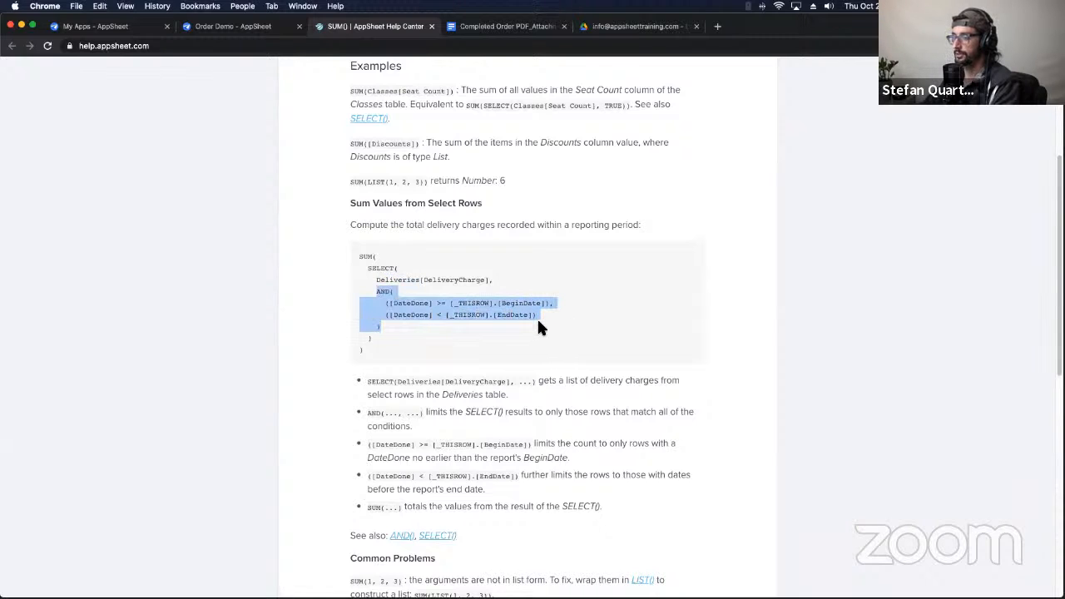
pyautogui.doubleClick(441, 281)
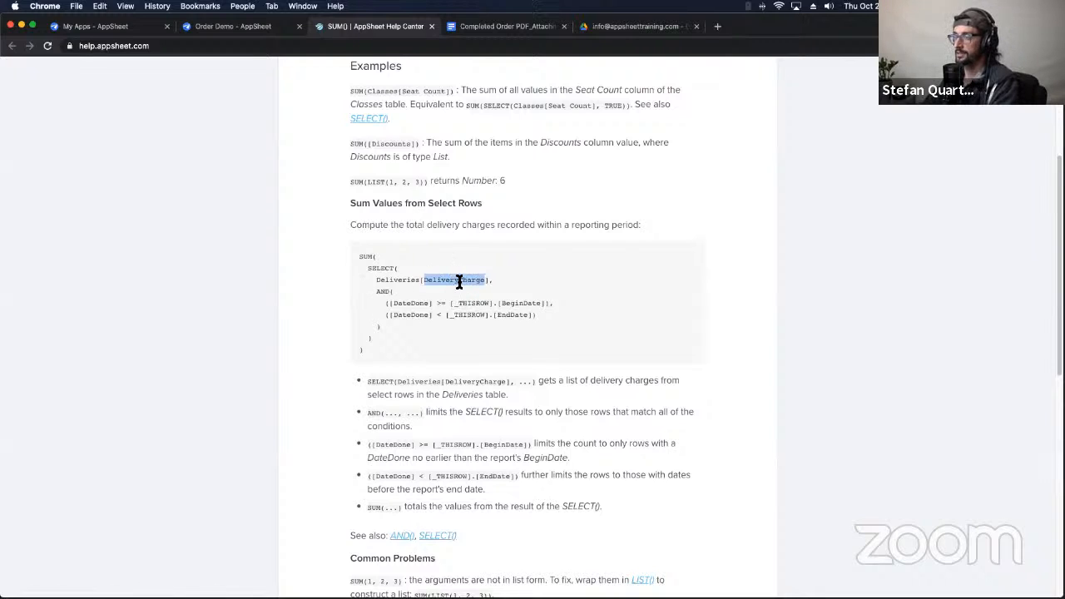
pyautogui.click(458, 283)
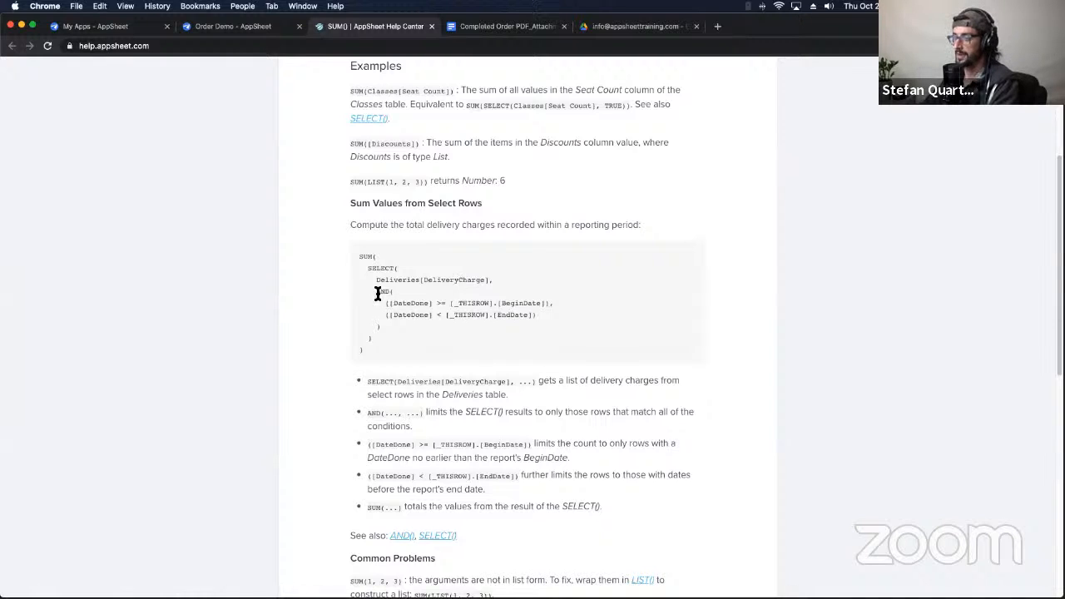
pyautogui.moveTo(377, 293); pyautogui.dragTo(362, 345)
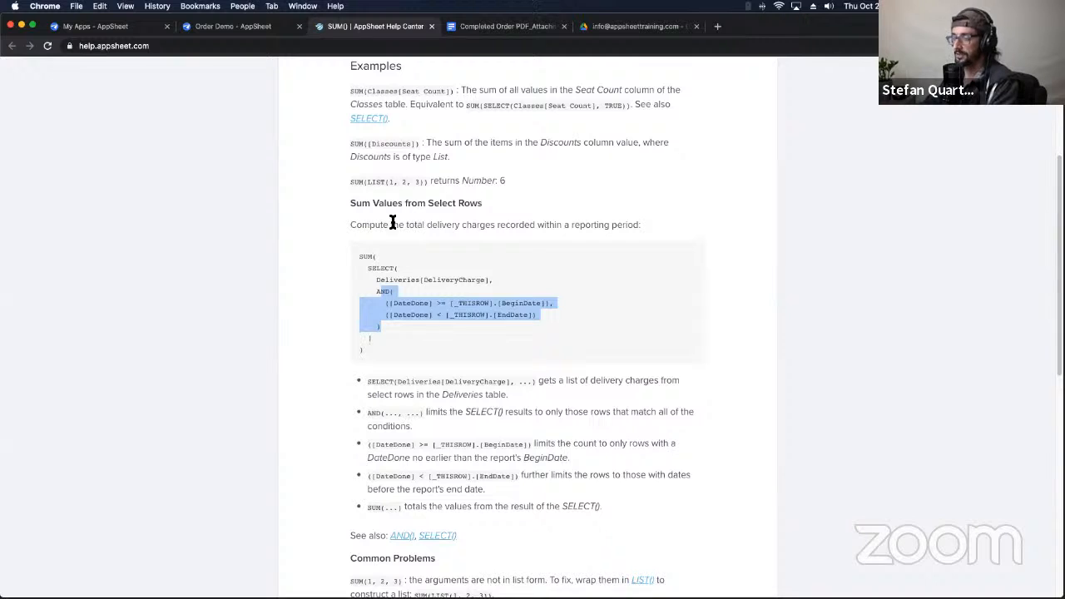
pyautogui.click(514, 28)
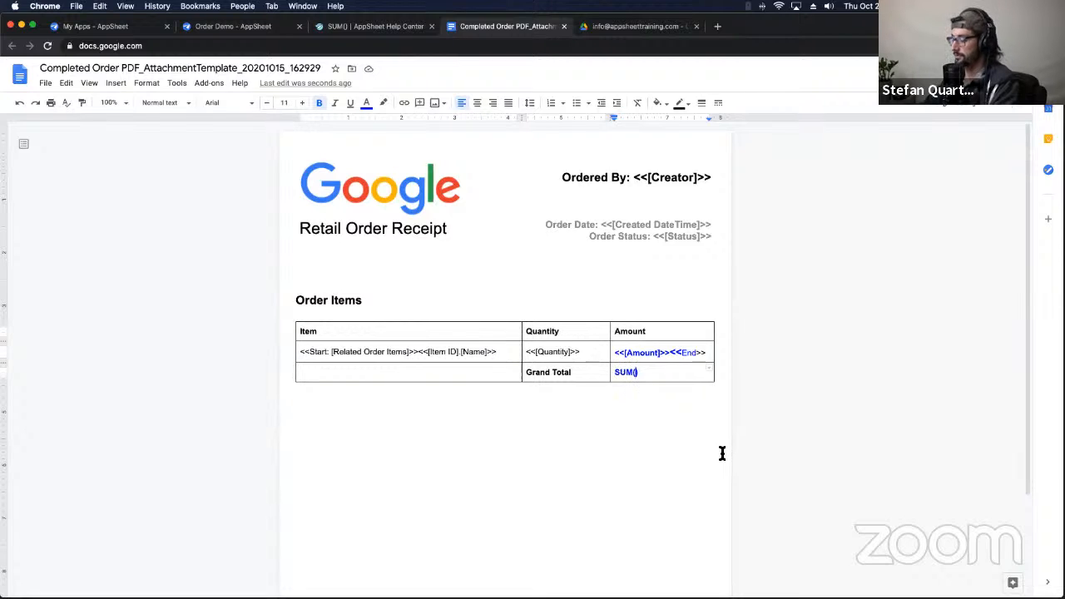
# Step: Split SUM( and ) onto separate lines in the Grand Total cell, undoing the extra row
pyautogui.press('Return')
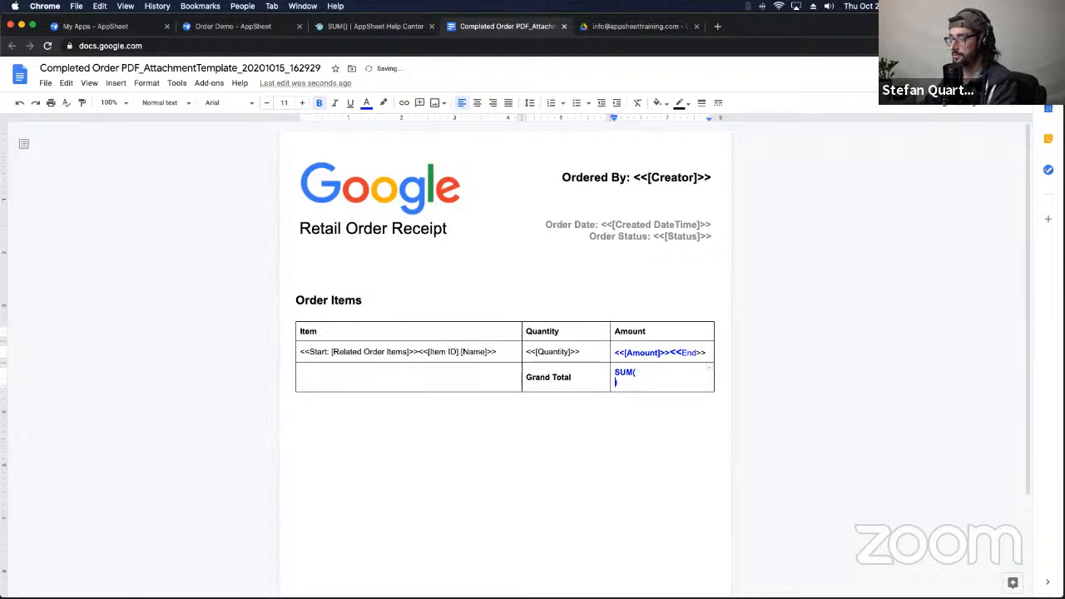
pyautogui.press('Tab')
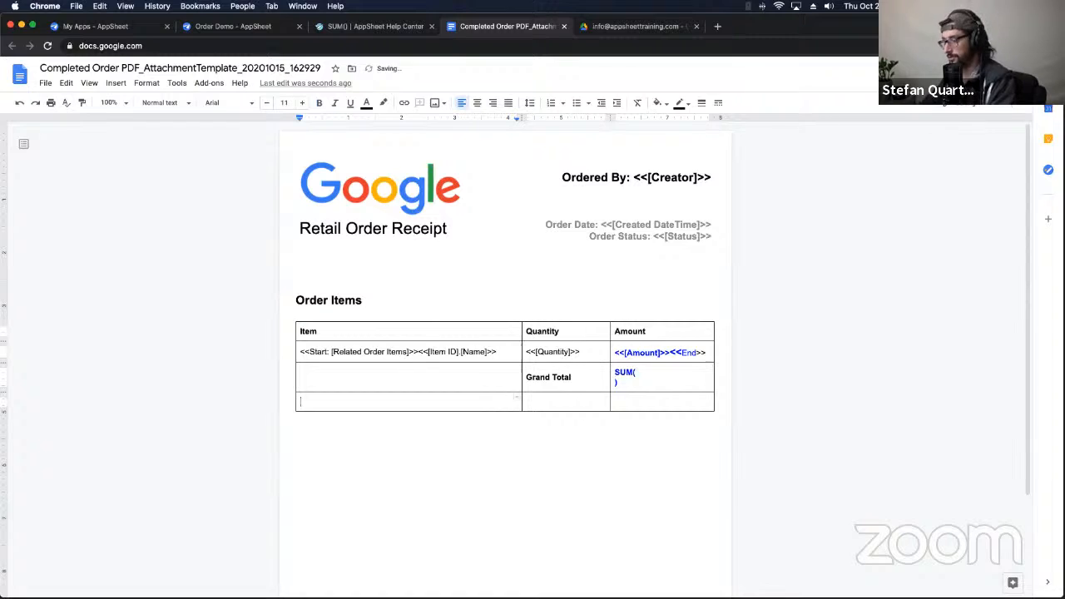
pyautogui.press('super+z')
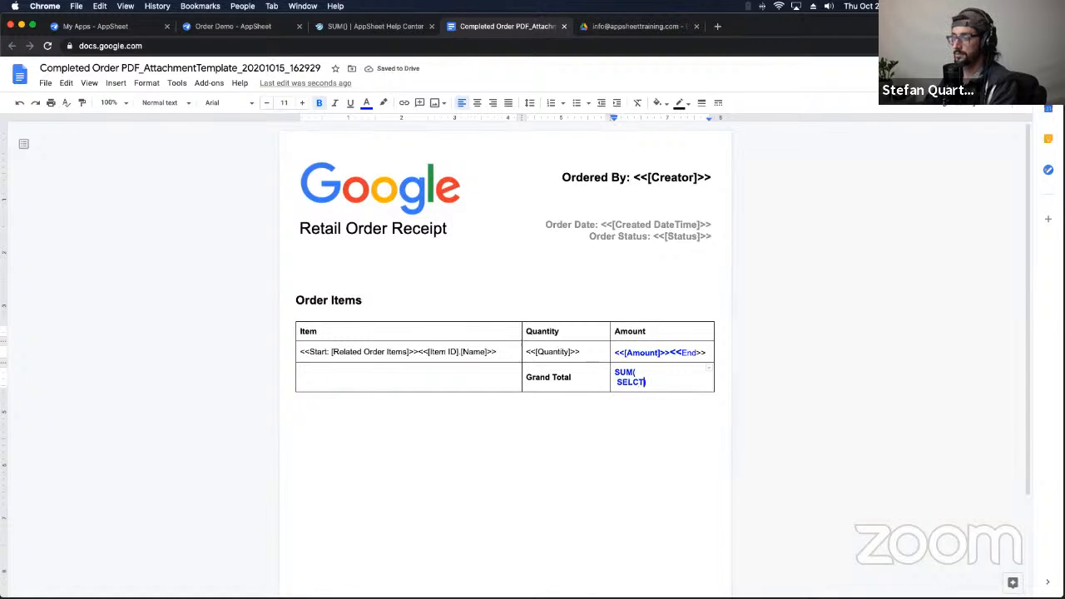
pyautogui.press('BackSpace')
pyautogui.press('BackSpace')
pyautogui.press('BackSpace')
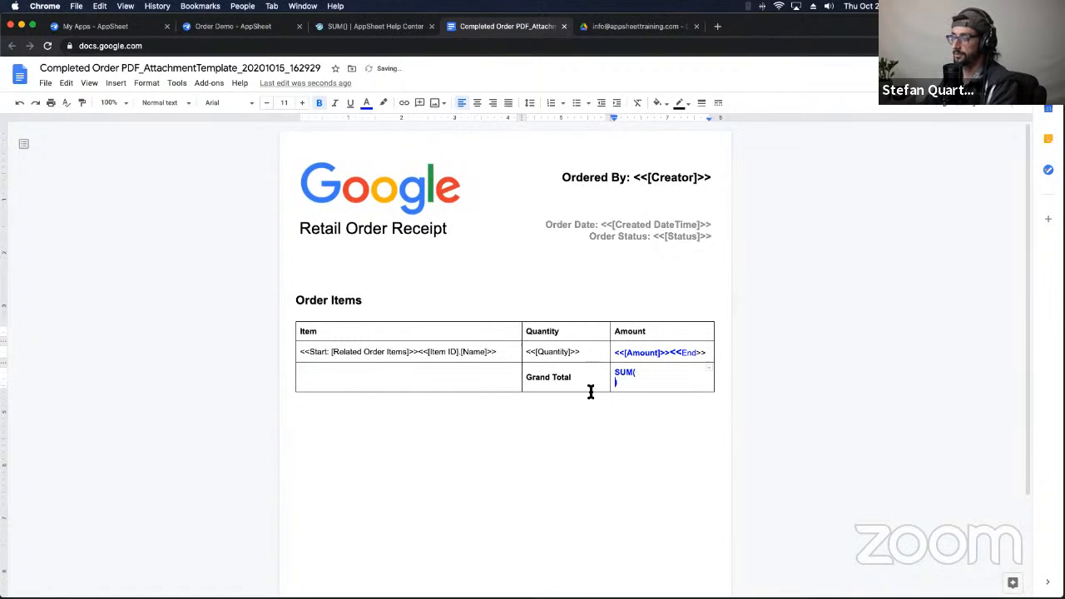
# Step: Select the [Related Order Items] reference in the Item row
pyautogui.moveTo(328, 353); pyautogui.dragTo(412, 353)
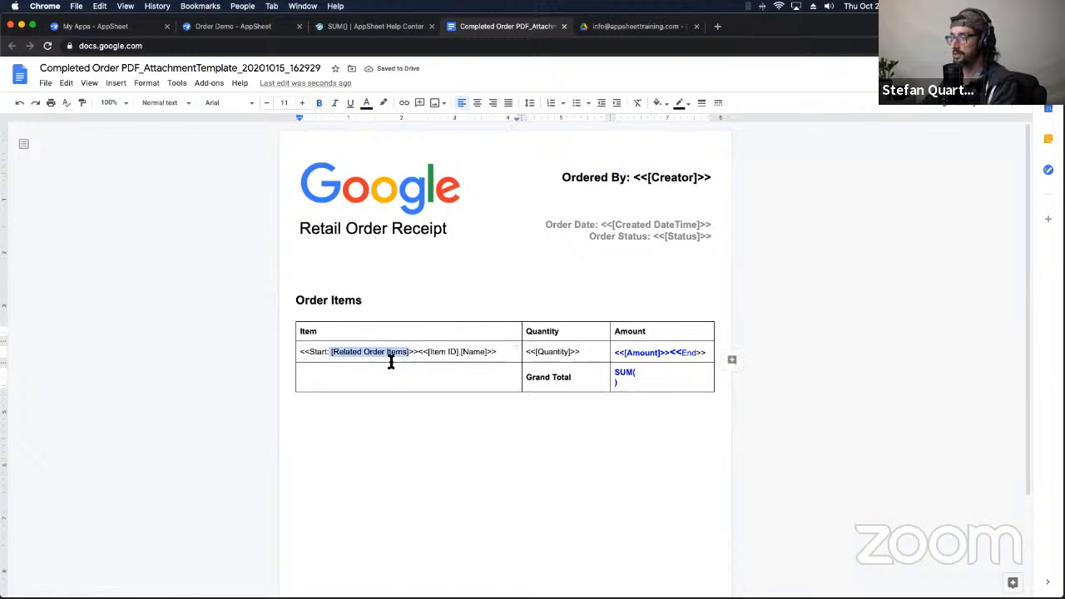
pyautogui.click(384, 353)
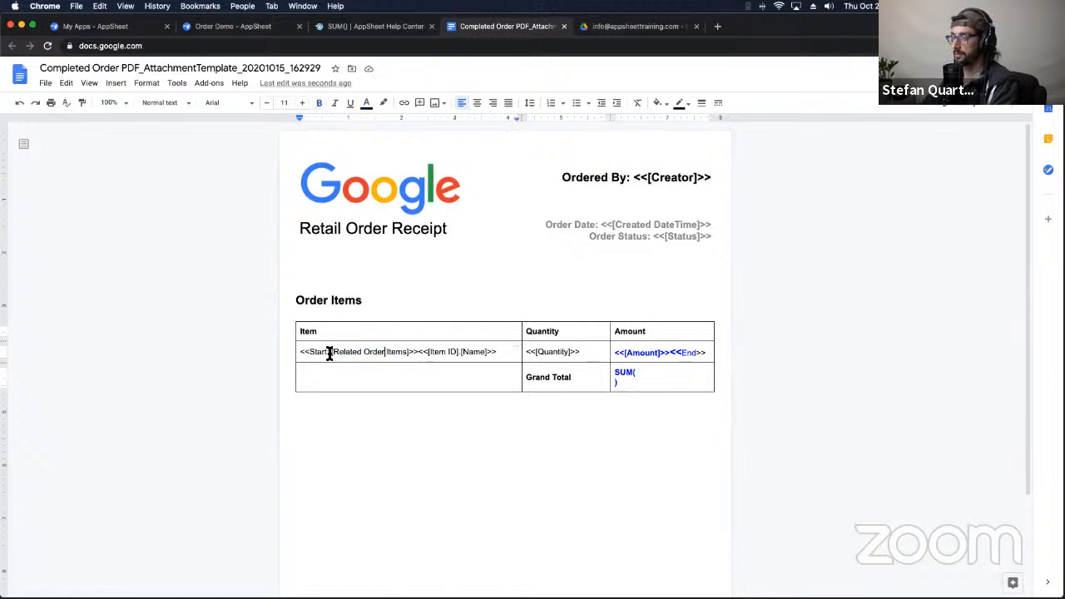
pyautogui.moveTo(330, 352); pyautogui.dragTo(406, 352)
pyautogui.press('super+c')
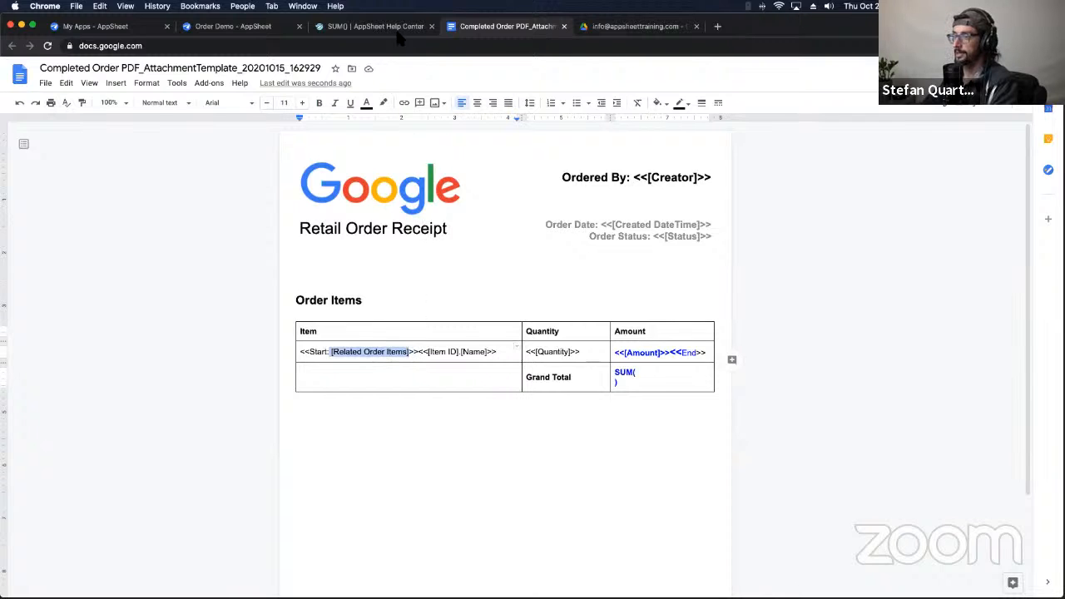
pyautogui.click(275, 31)
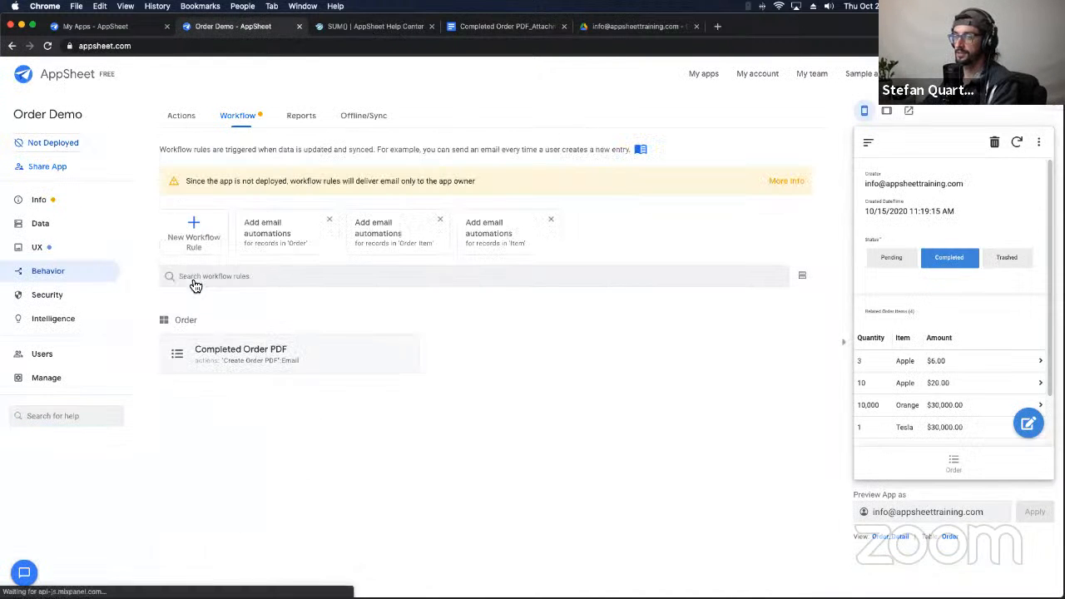
# Step: Show the Order table's columns and select the Related Order Items column name
pyautogui.click(38, 232)
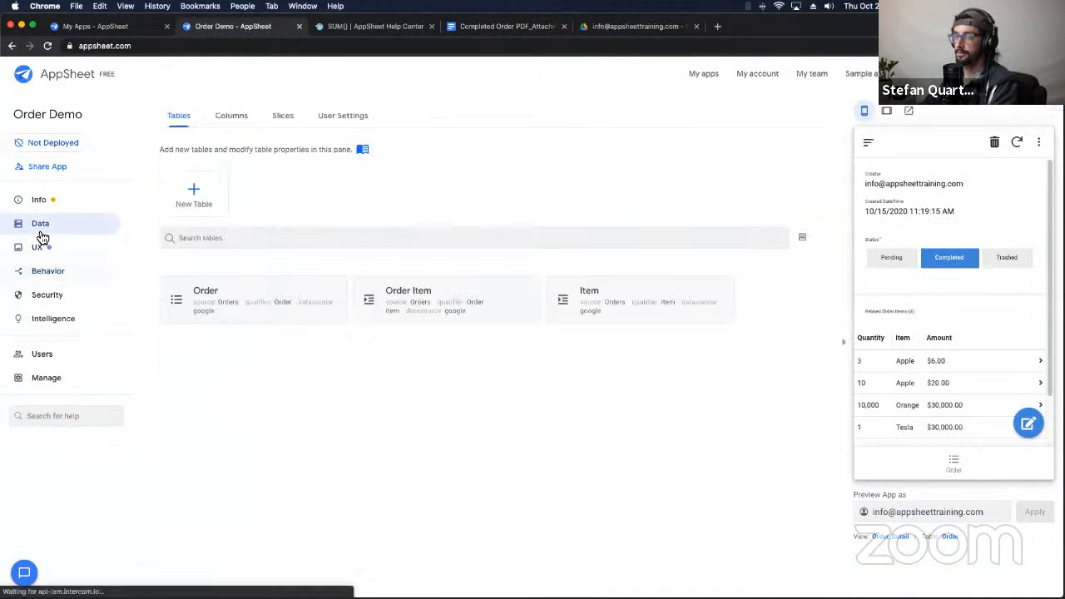
pyautogui.click(422, 307)
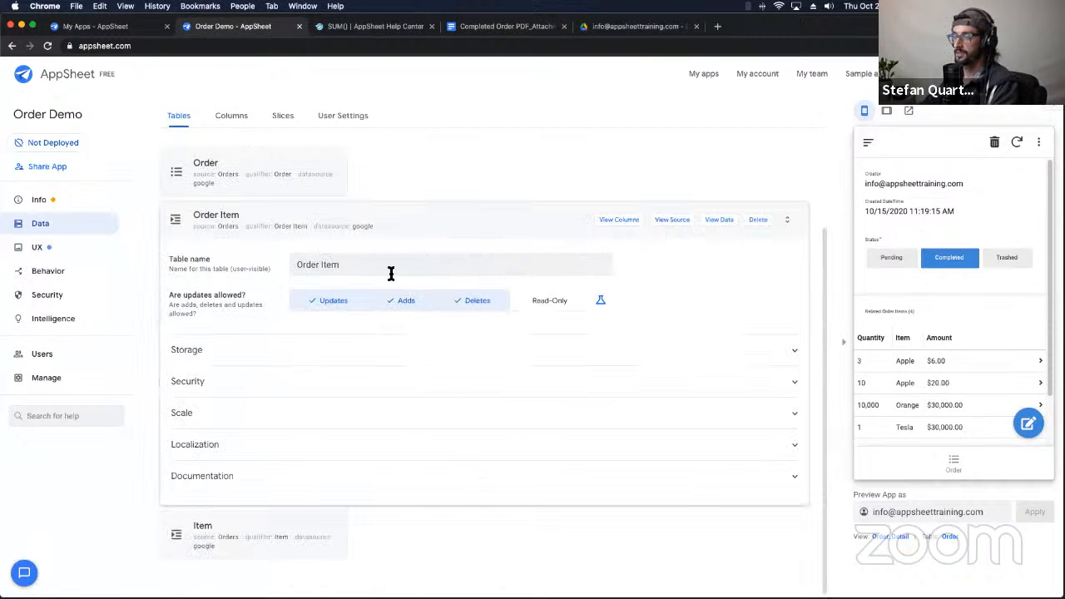
pyautogui.click(619, 220)
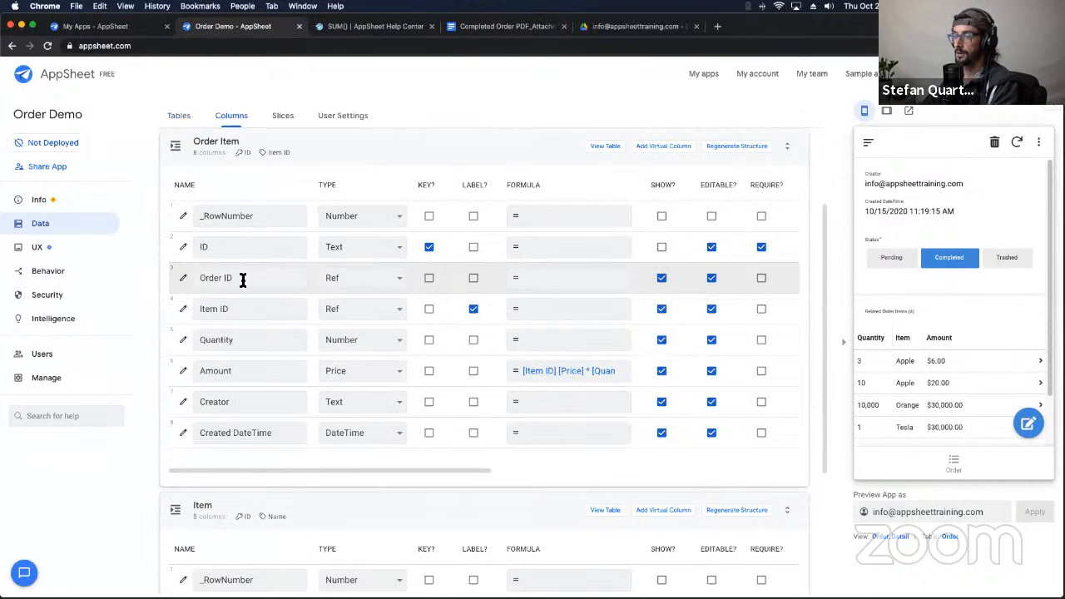
pyautogui.moveTo(234, 282); pyautogui.dragTo(215, 280)
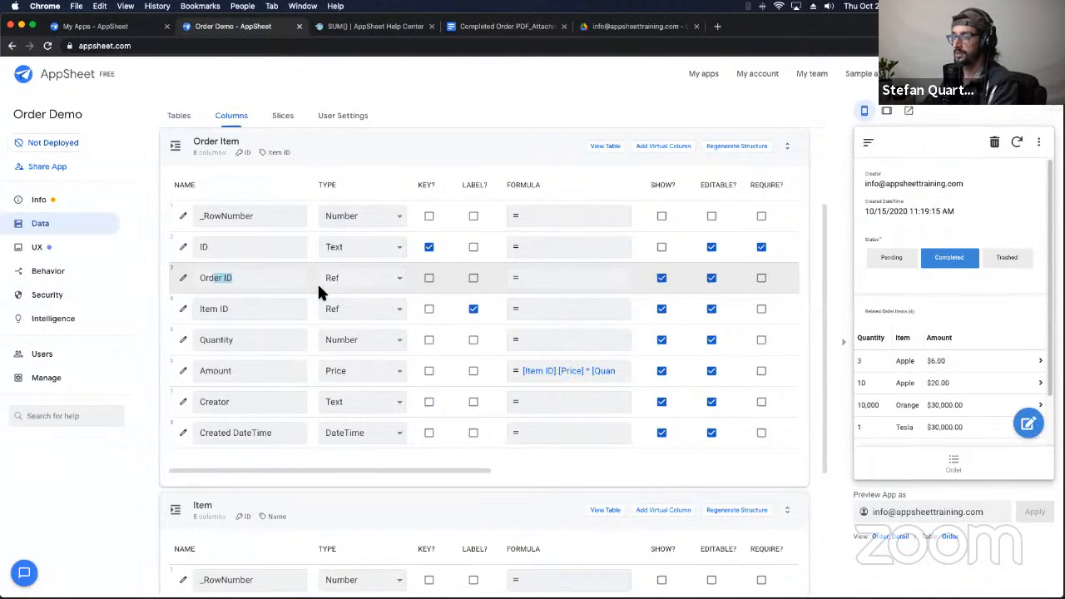
pyautogui.scroll(1, 349, 316)
pyautogui.scroll(3, 333, 312)
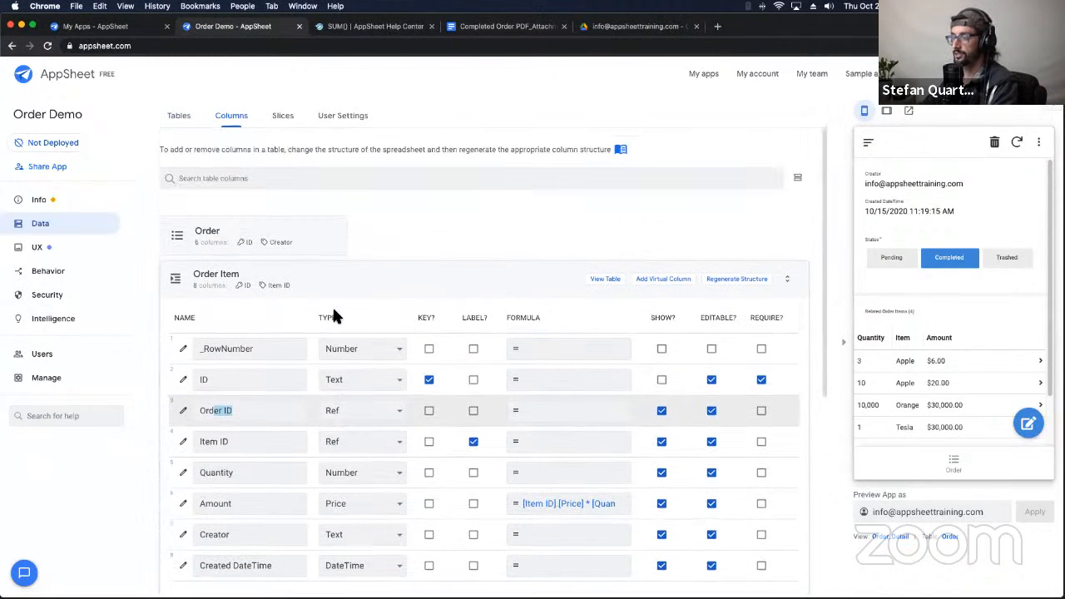
pyautogui.click(287, 238)
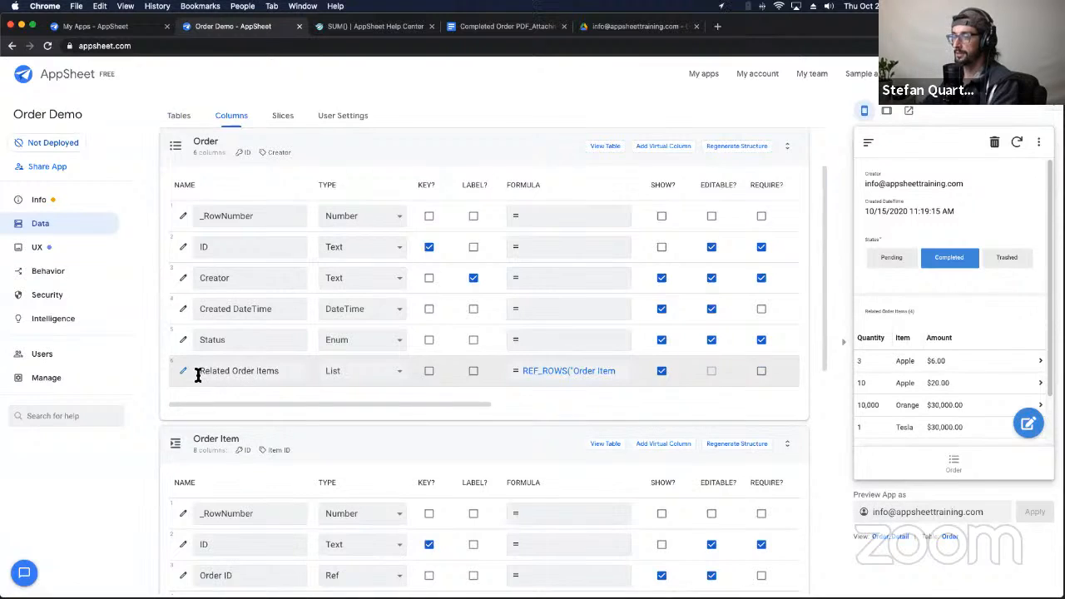
pyautogui.moveTo(198, 372); pyautogui.dragTo(286, 371)
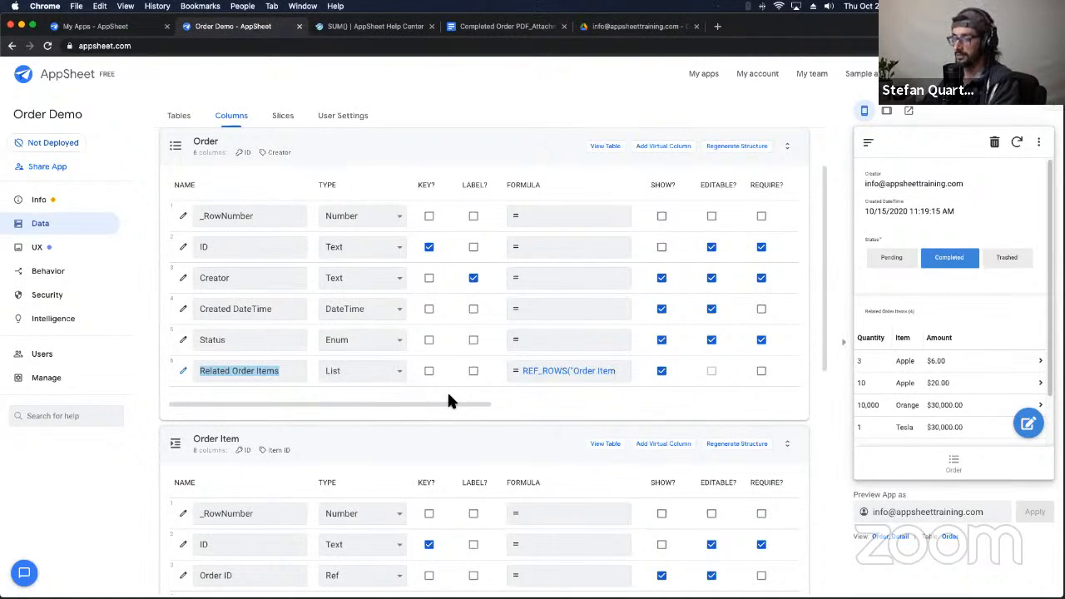
pyautogui.tripleClick(291, 375)
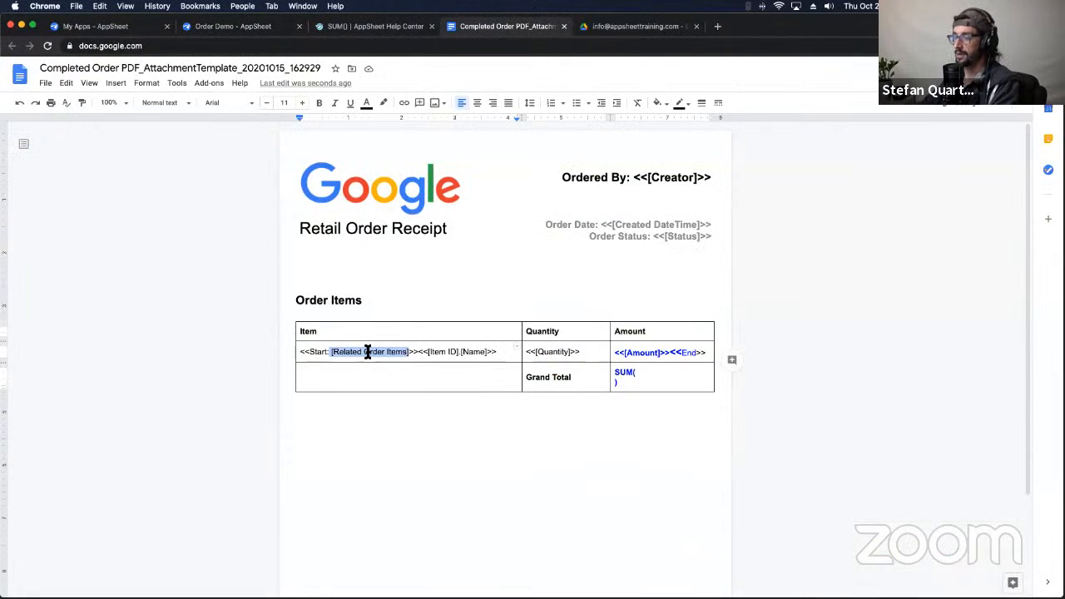
# Step: Paste [Related Order Items] inside SUM( in the Grand Total cell
pyautogui.doubleClick(369, 352)
pyautogui.moveTo(332, 352); pyautogui.dragTo(408, 354)
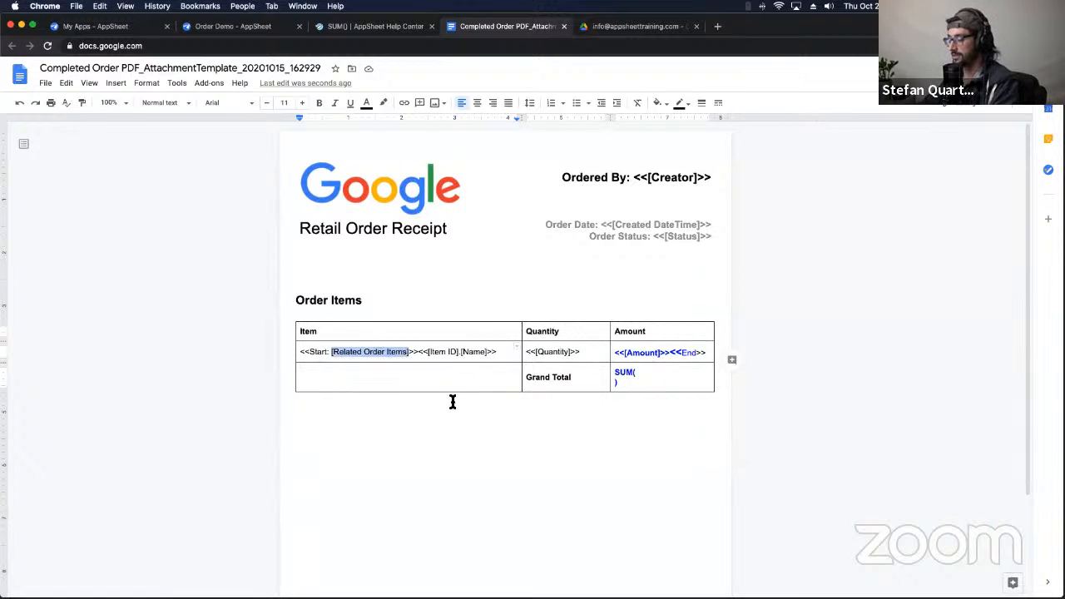
pyautogui.press('super+v')
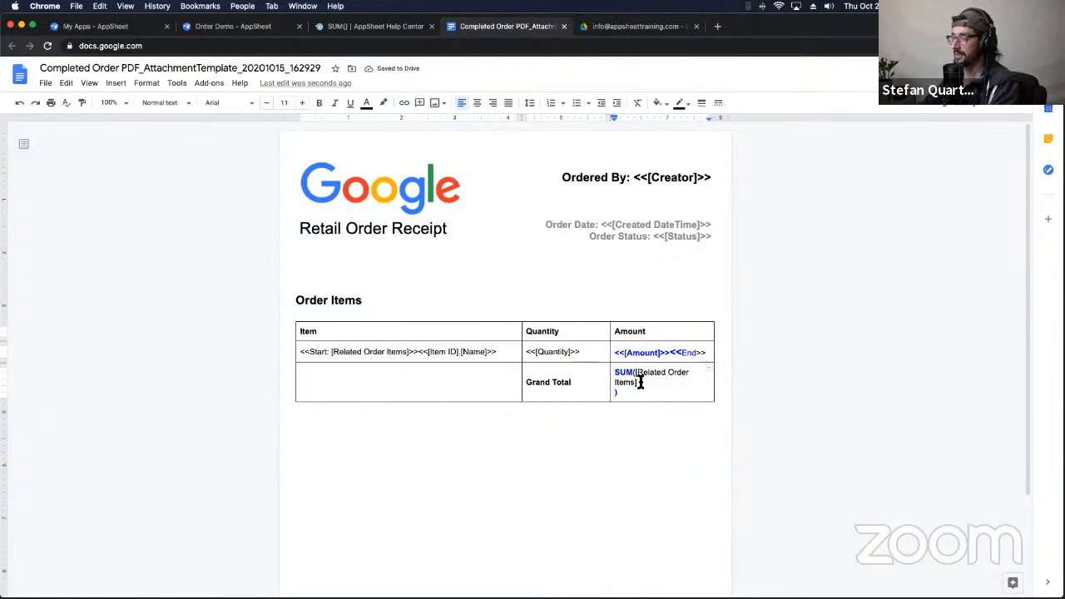
pyautogui.tripleClick(635, 385)
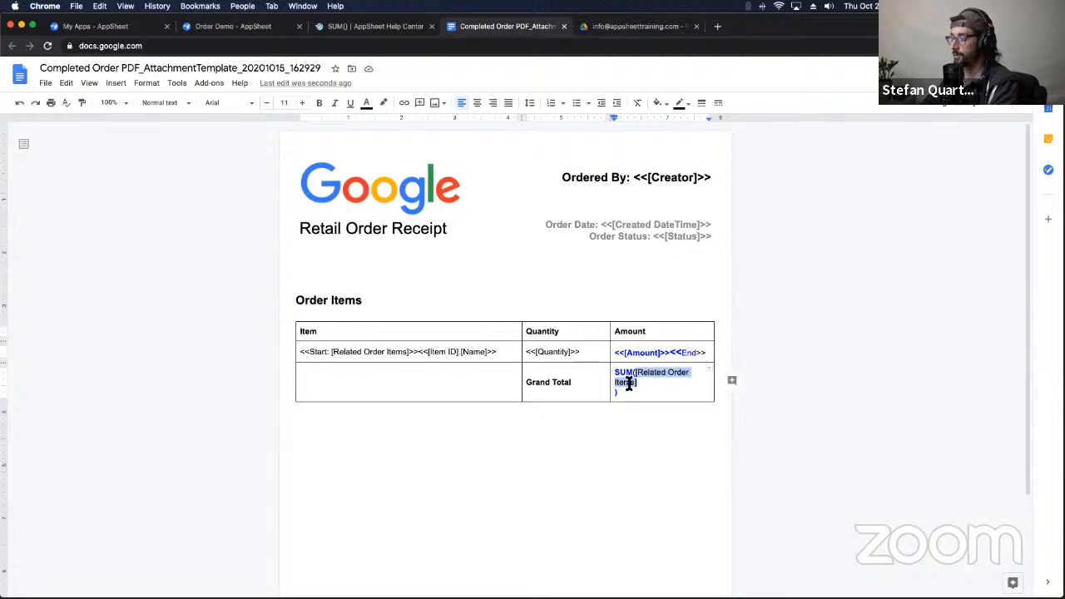
pyautogui.click(642, 385)
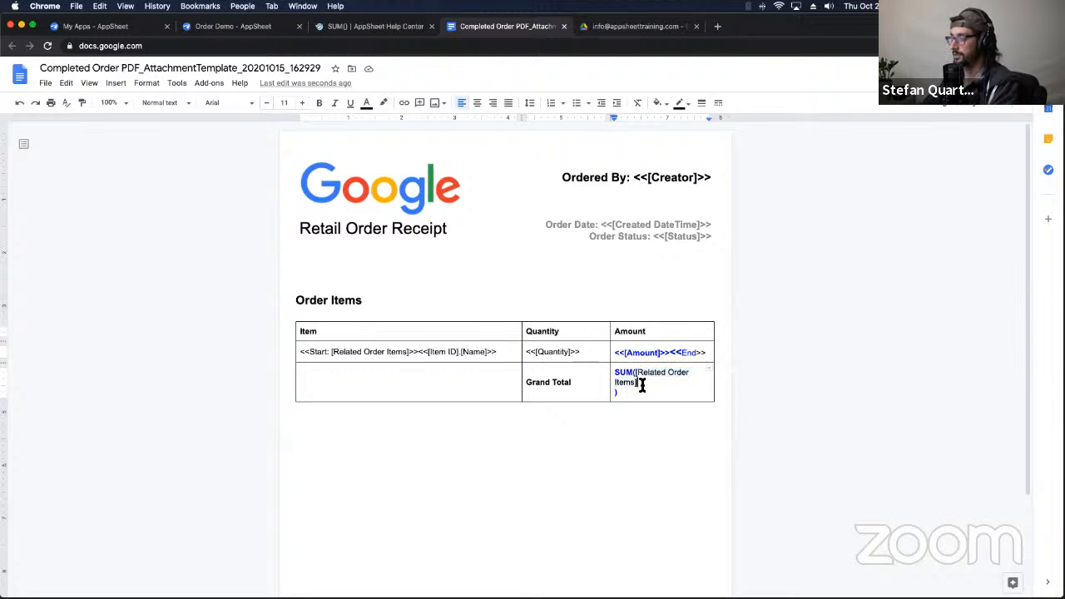
pyautogui.write('[')
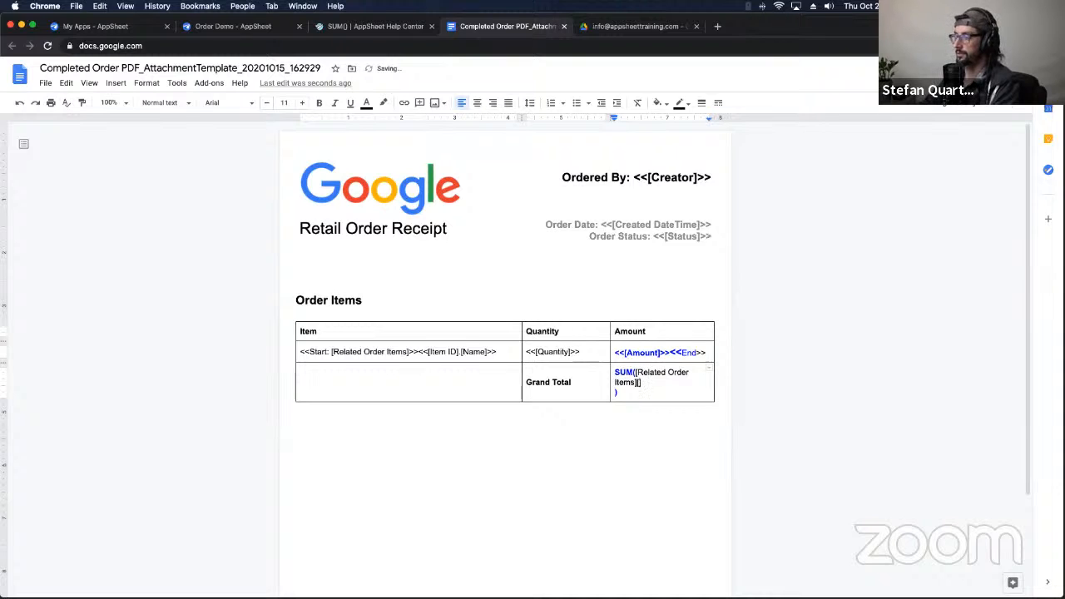
# Step: Add the [Amounts] reference and join the closing parenthesis onto the formula line
pyautogui.tripleClick(637, 384)
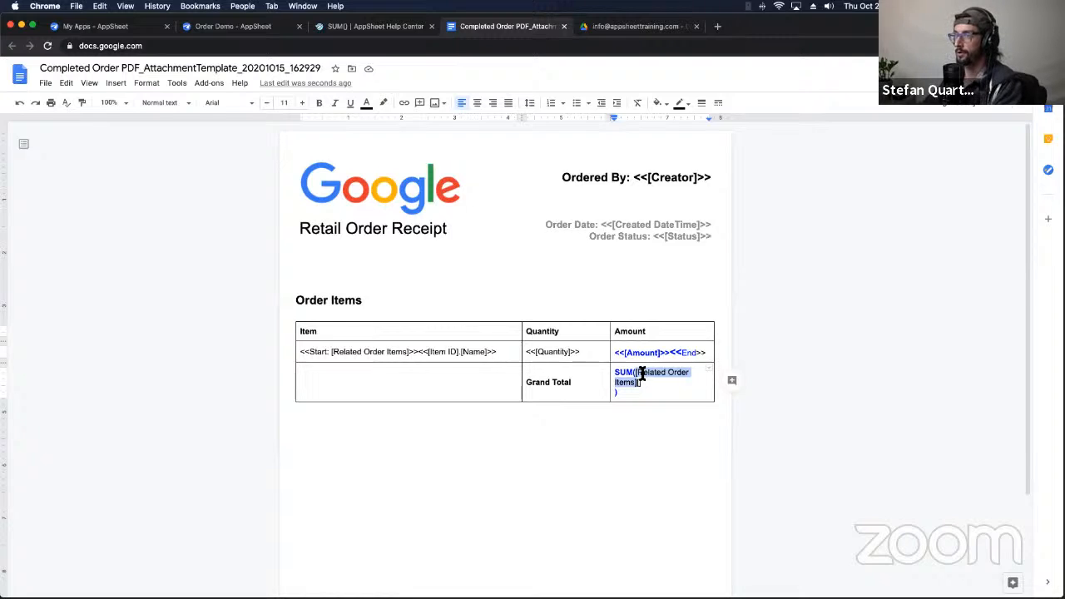
pyautogui.click(637, 376)
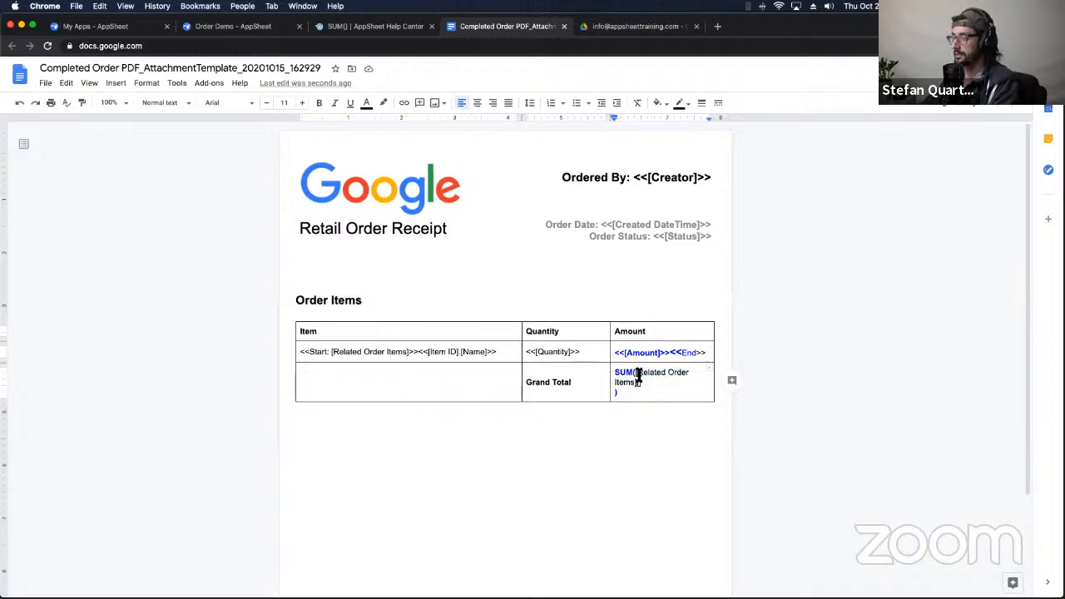
pyautogui.write('[')
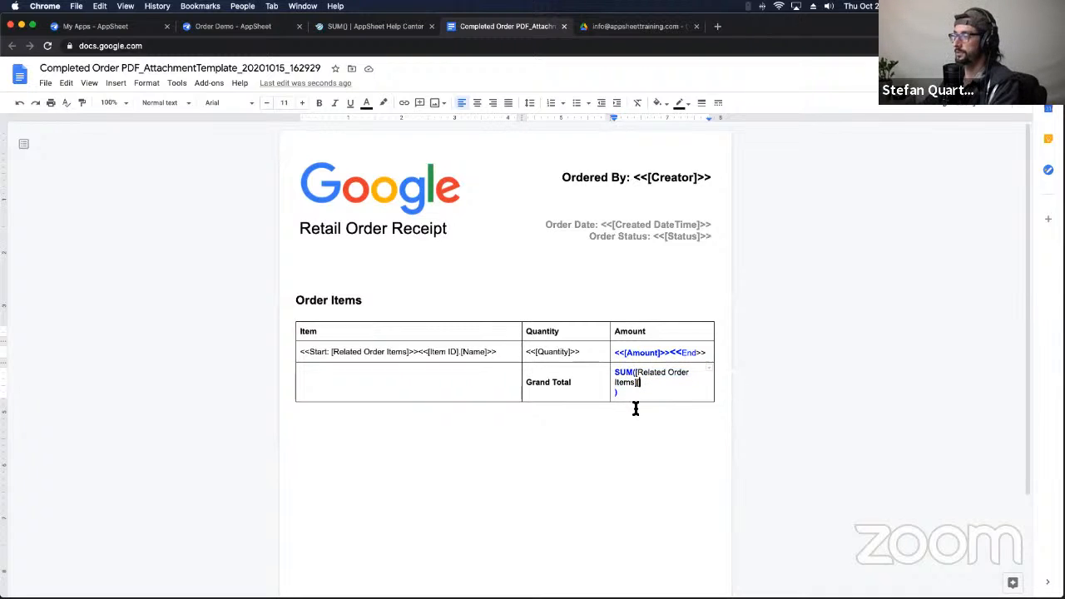
pyautogui.write('[Amounts')
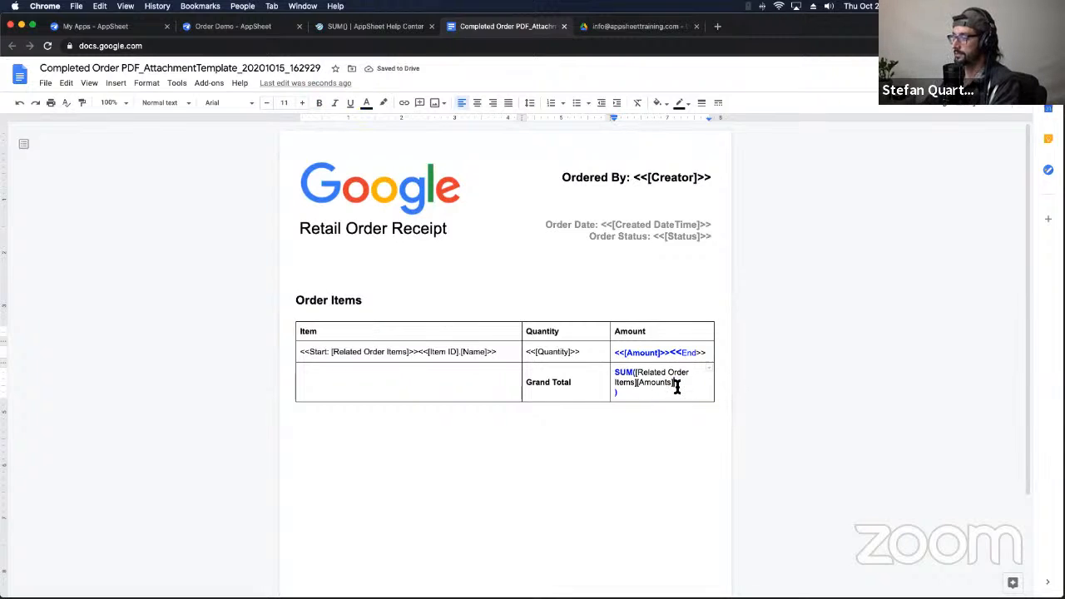
pyautogui.click(615, 396)
pyautogui.press('BackSpace')
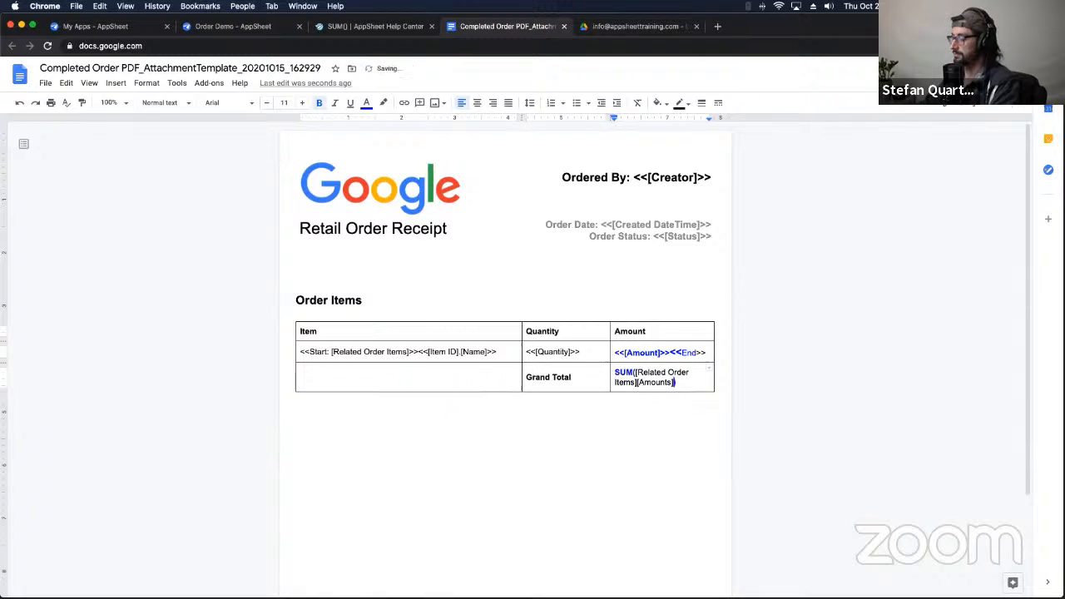
# Step: Wrap the formula in << and >> to read <<SUM([Related Order Items][Amounts])>>
pyautogui.click(616, 374)
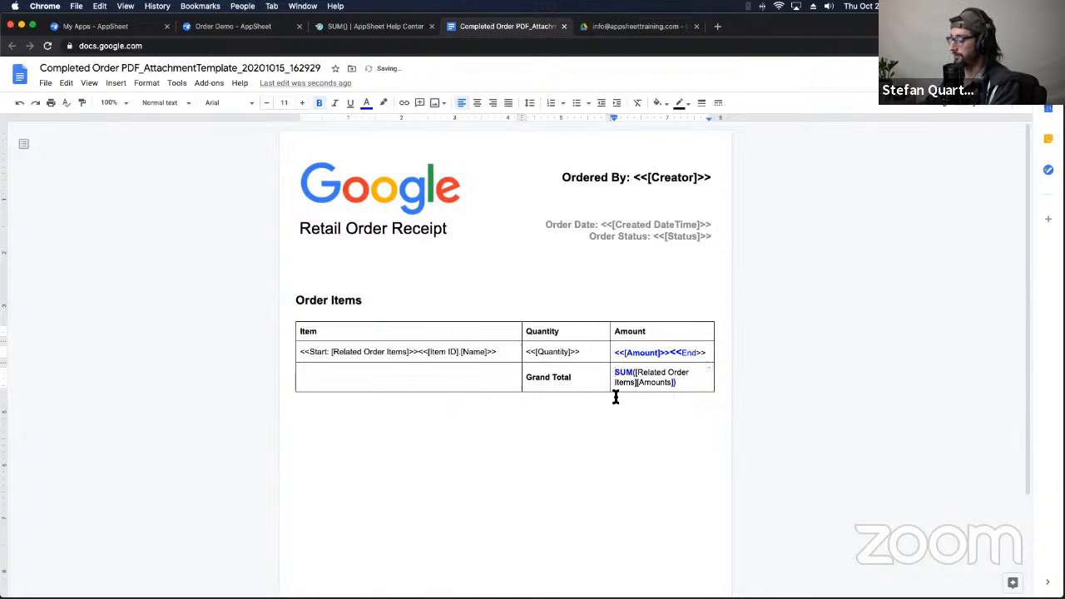
pyautogui.write('<<')
pyautogui.click(687, 382)
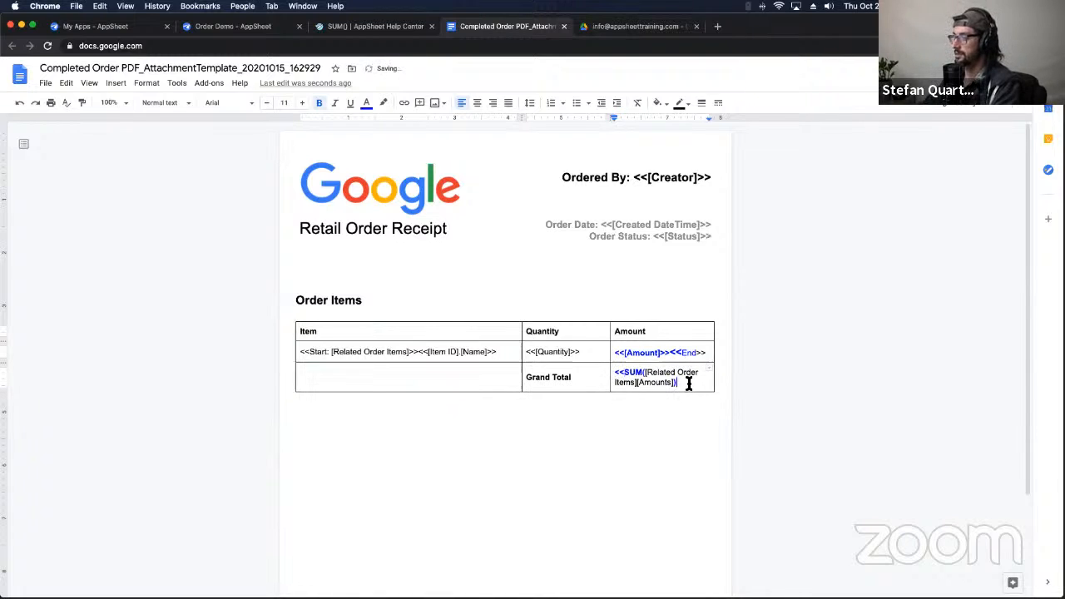
pyautogui.write('>>')
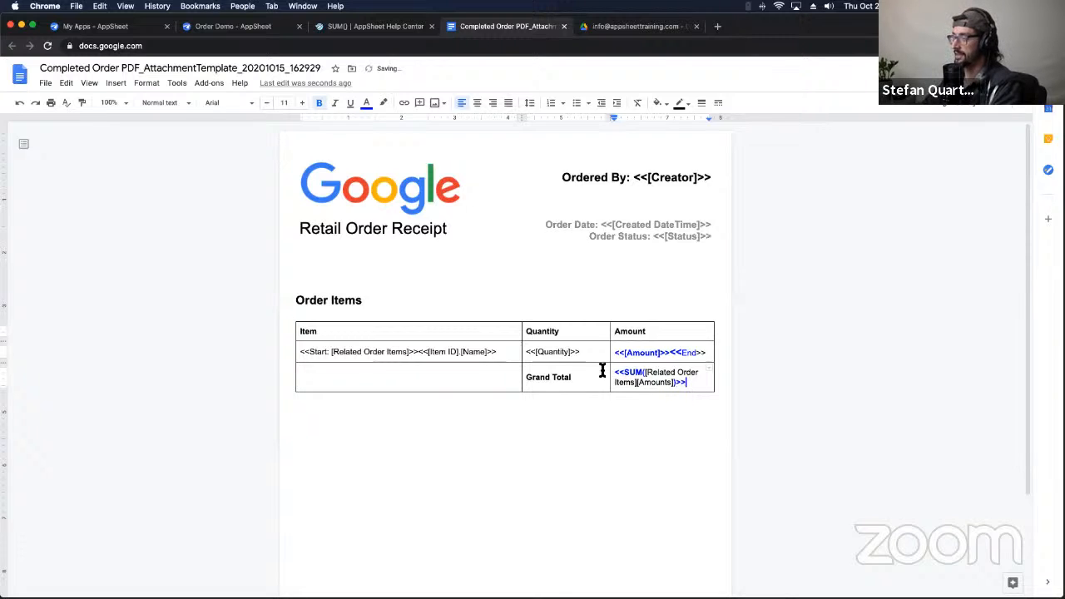
pyautogui.tripleClick(646, 380)
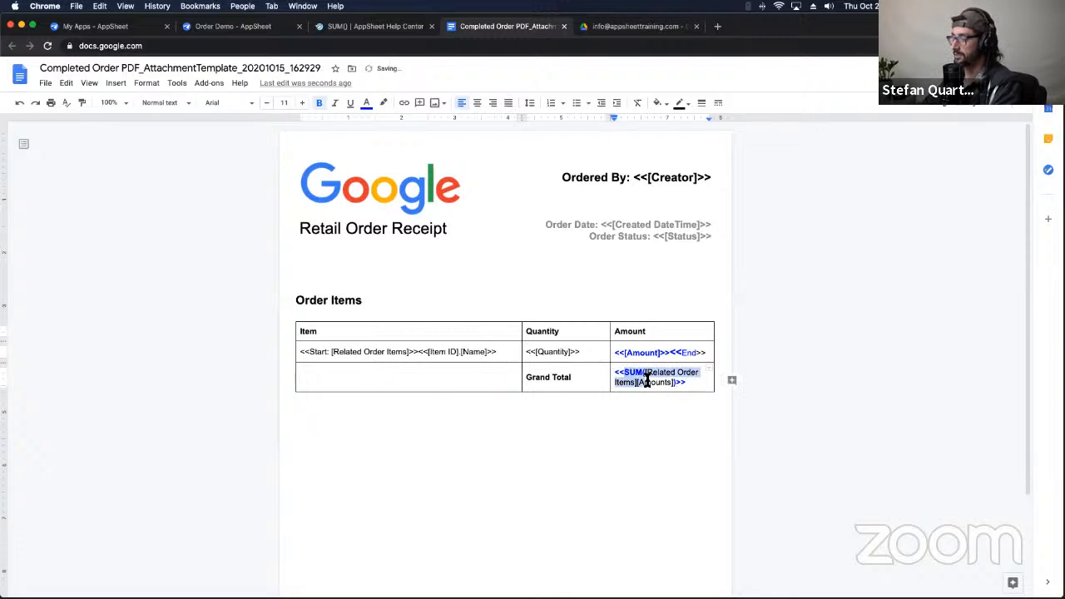
pyautogui.click(694, 381)
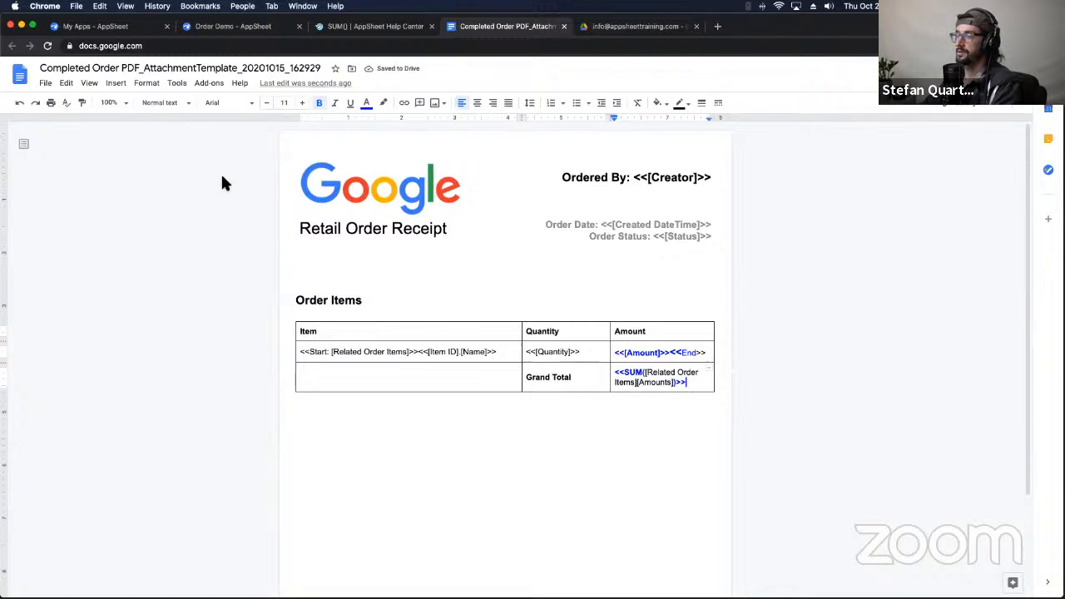
# Step: Set the demo order's status to Pending and back to Completed to regenerate the receipt
pyautogui.click(228, 26)
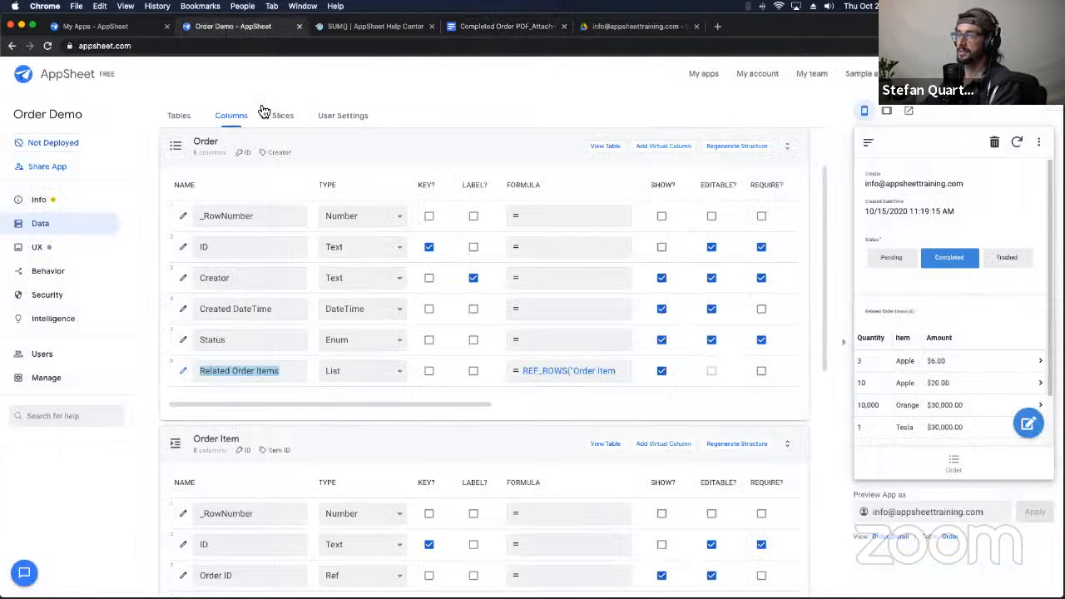
pyautogui.click(915, 264)
pyautogui.click(946, 265)
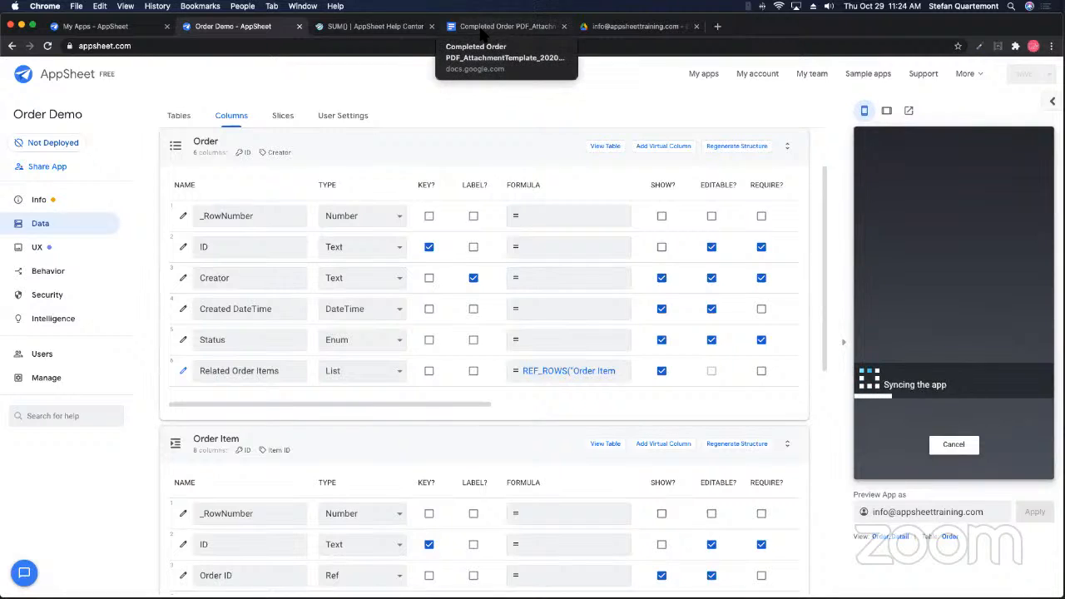
pyautogui.click(634, 25)
# Step: Reload the Receipts folder and preview Order_10-15-20_11-19-15.pdf, which lacks a Grand Total row
pyautogui.click(842, 287)
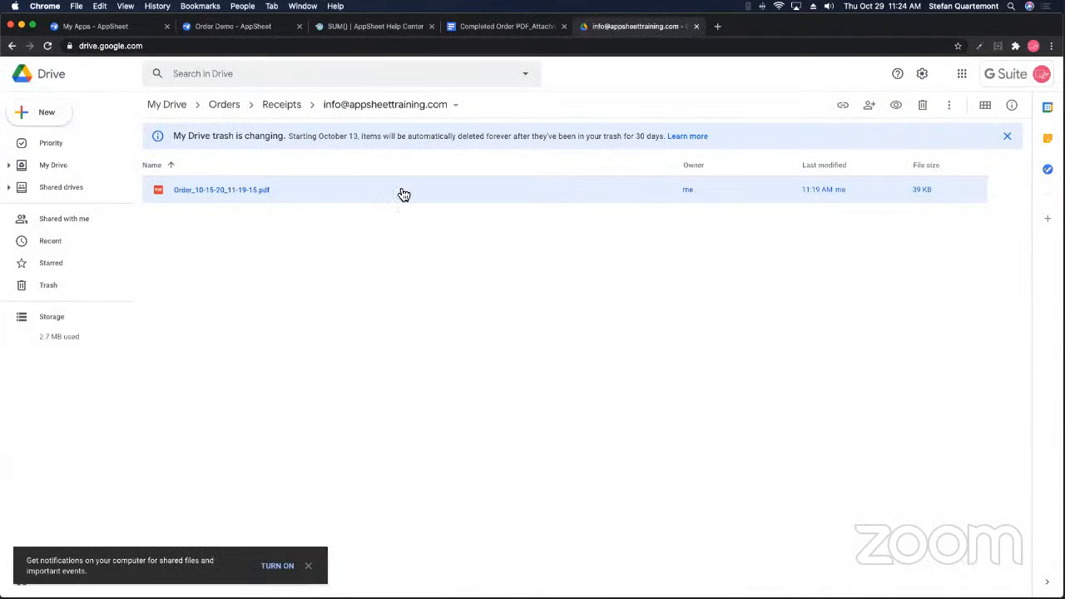
pyautogui.click(47, 46)
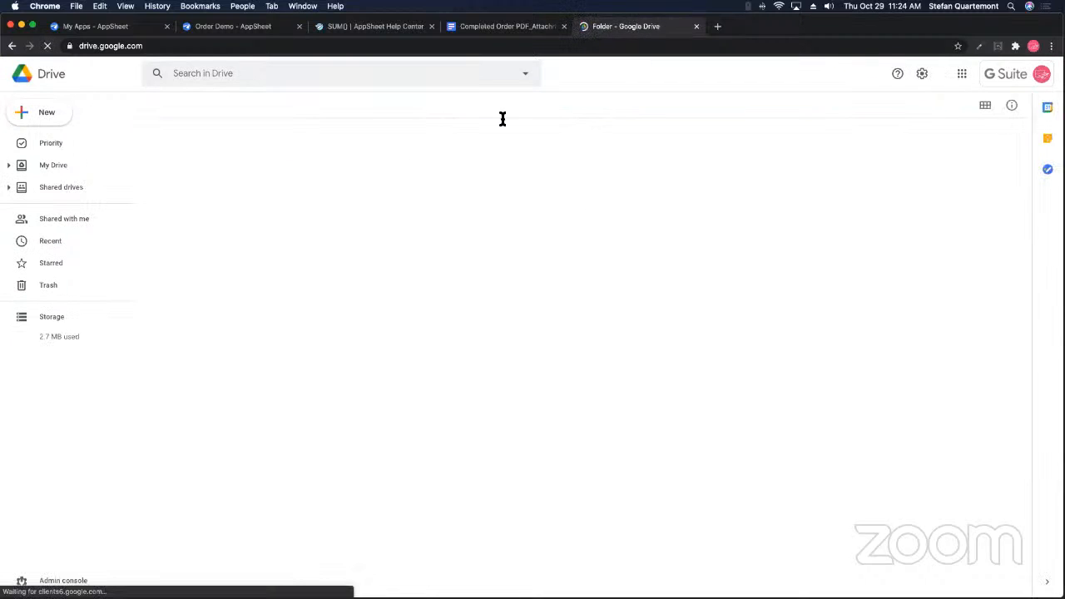
pyautogui.click(425, 199)
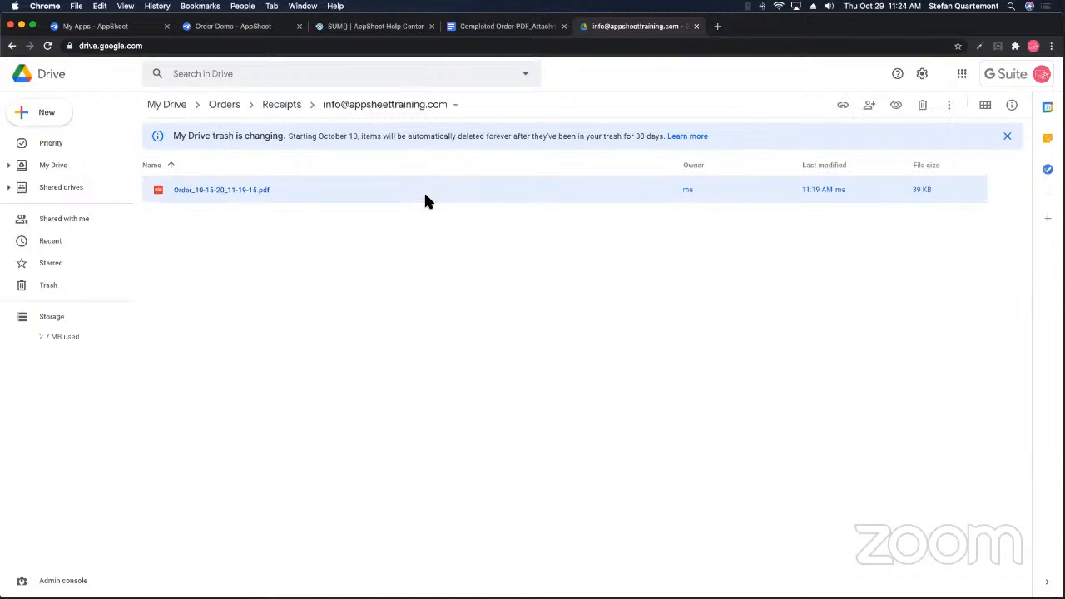
pyautogui.doubleClick(425, 197)
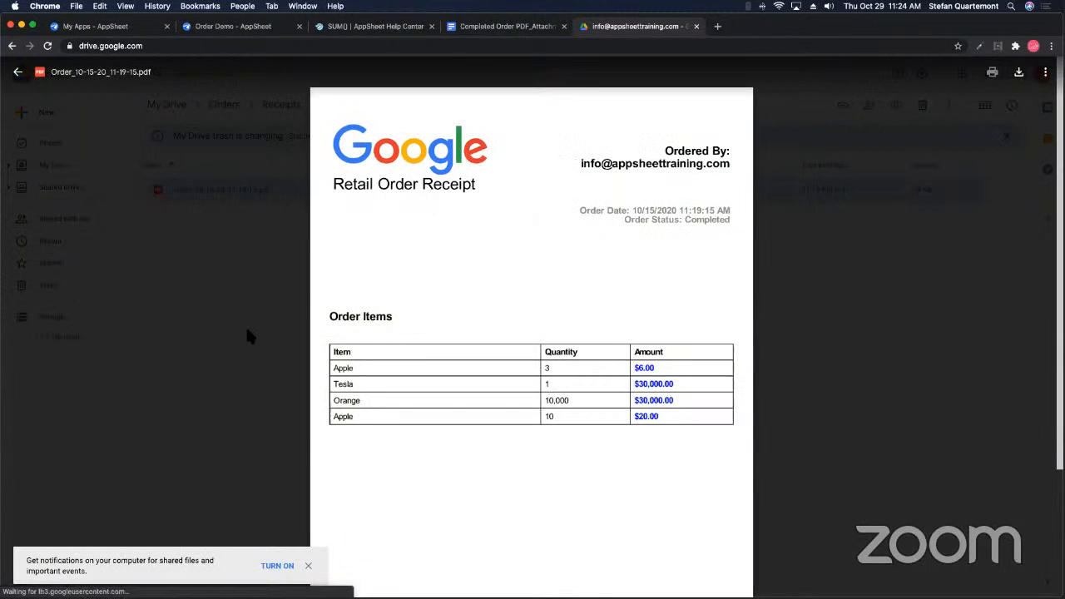
pyautogui.click(247, 330)
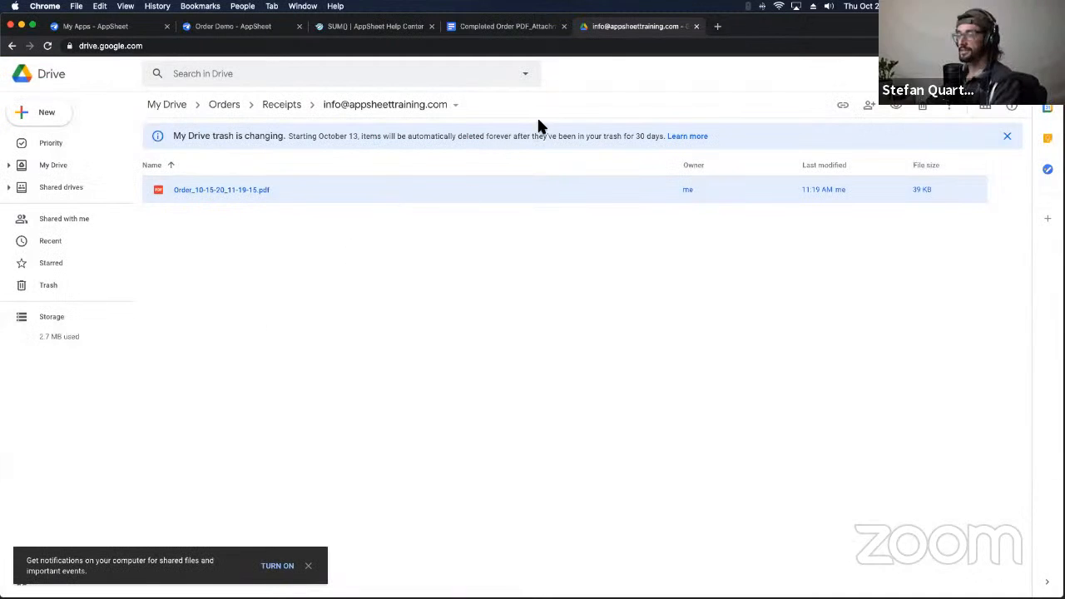
# Step: Scroll through the receipt template to review its <<SUM([Related Order Items][Amounts])>> Grand Total
pyautogui.click(529, 31)
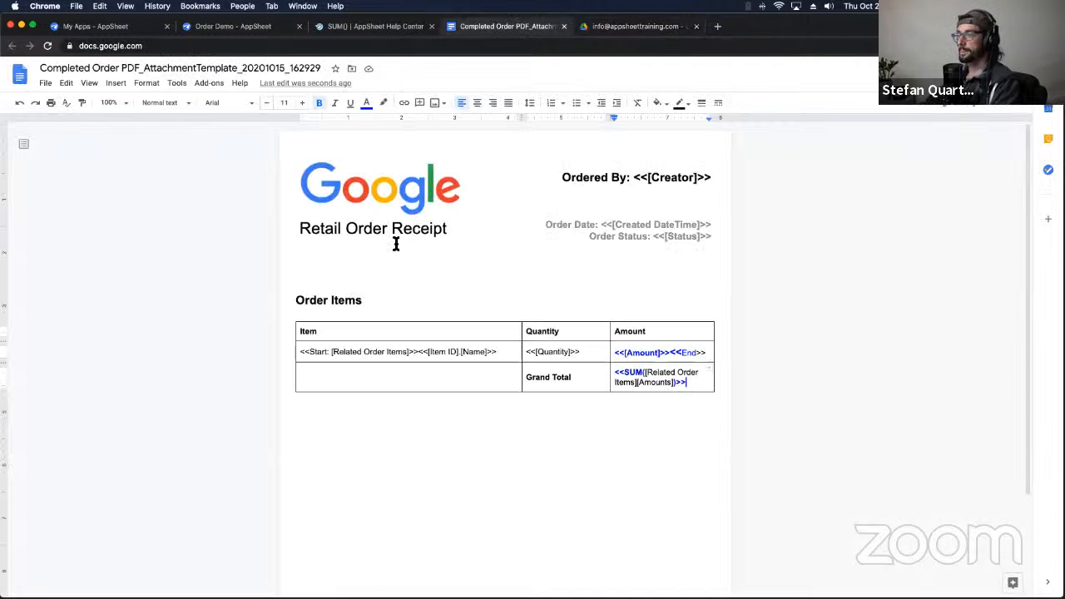
pyautogui.scroll(-1, 494, 341)
pyautogui.scroll(1, 494, 340)
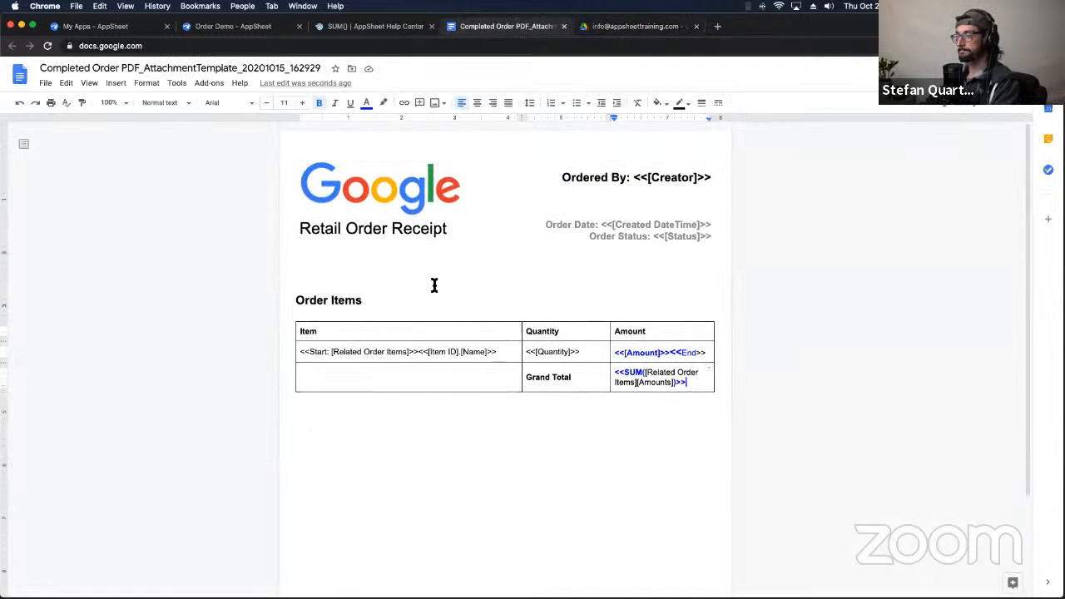
pyautogui.scroll(-3, 488, 264)
pyautogui.scroll(3, 488, 263)
pyautogui.scroll(-3, 488, 265)
pyautogui.scroll(3, 487, 265)
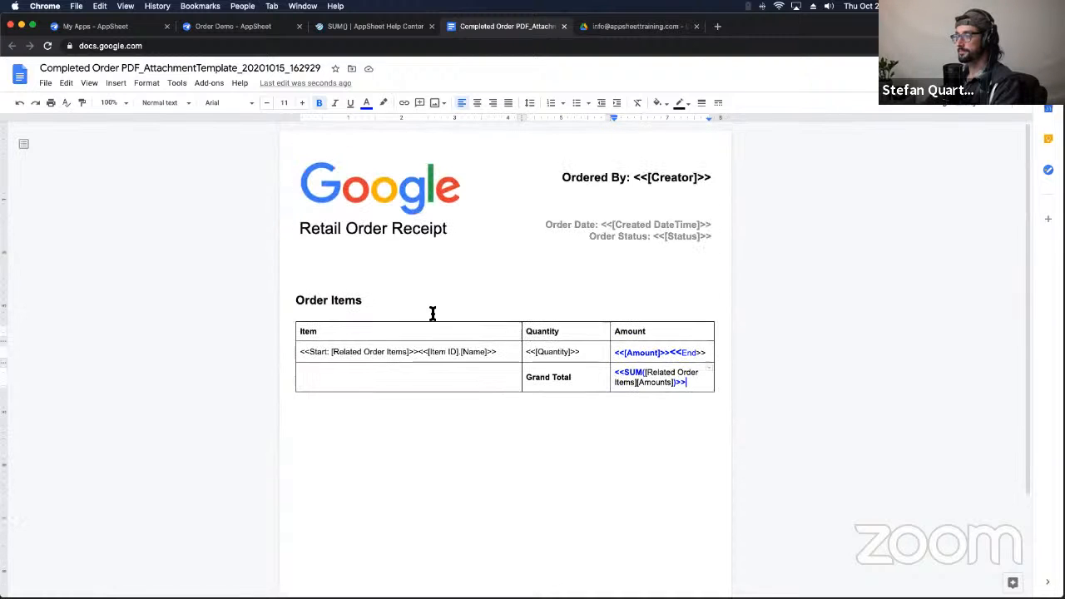
pyautogui.scroll(-3, 560, 294)
pyautogui.scroll(3, 560, 295)
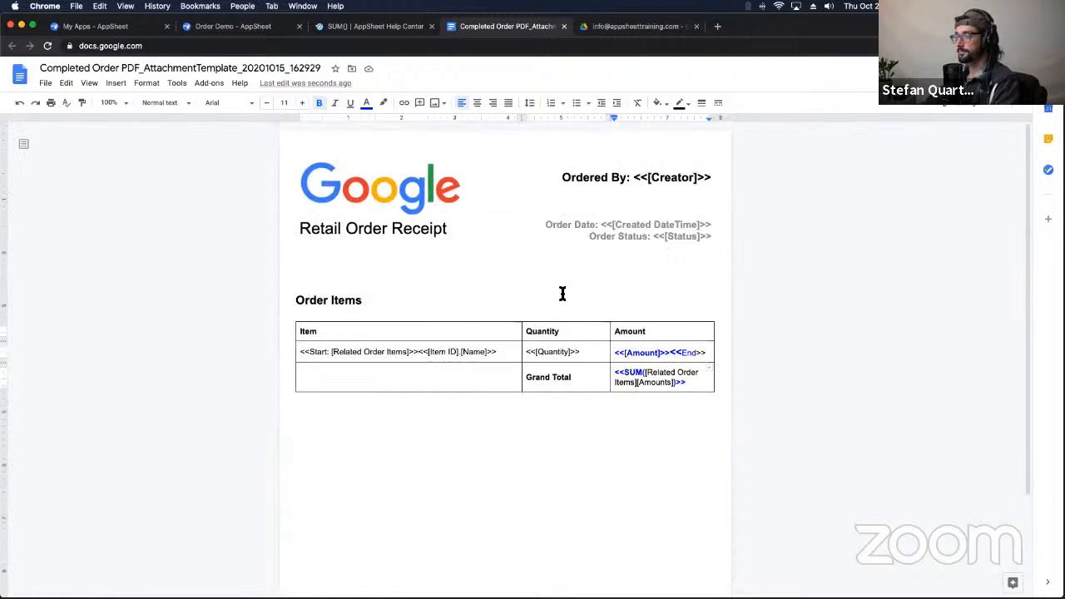
pyautogui.click(501, 445)
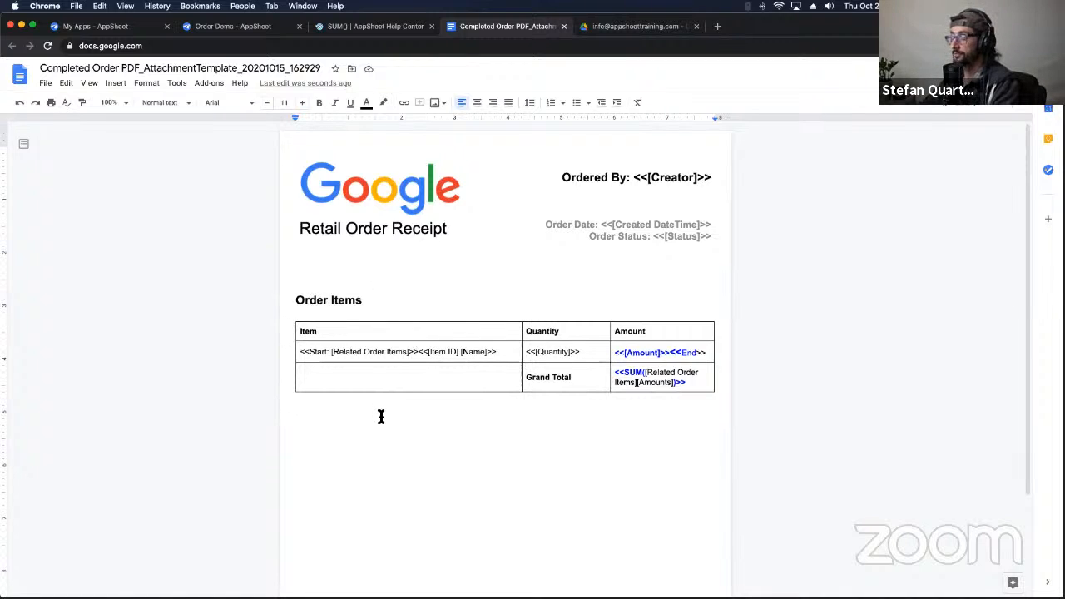
pyautogui.click(249, 104)
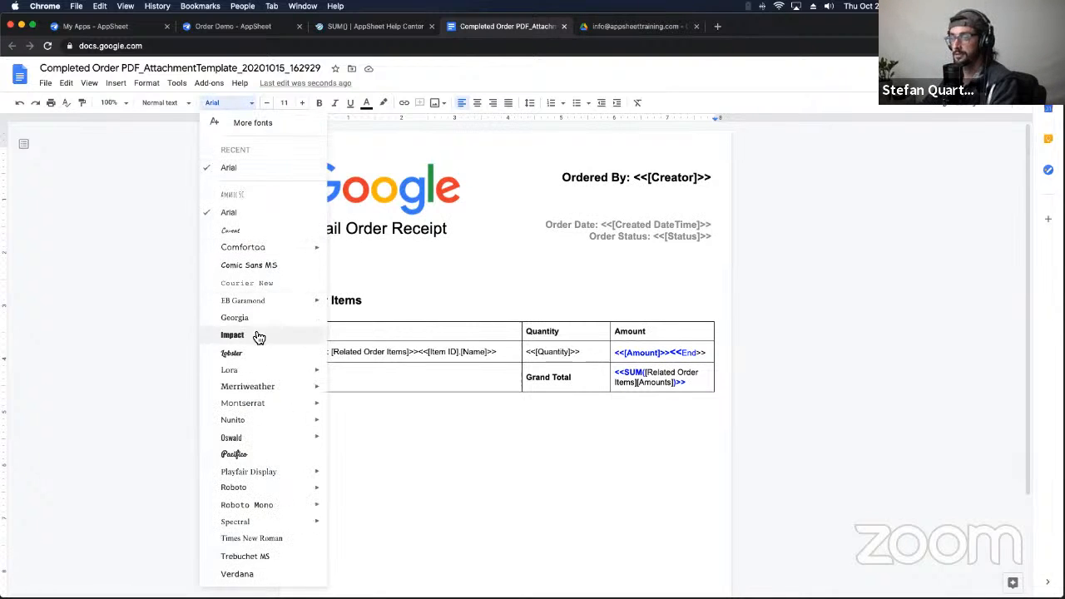
pyautogui.click(418, 351)
pyautogui.tripleClick(418, 352)
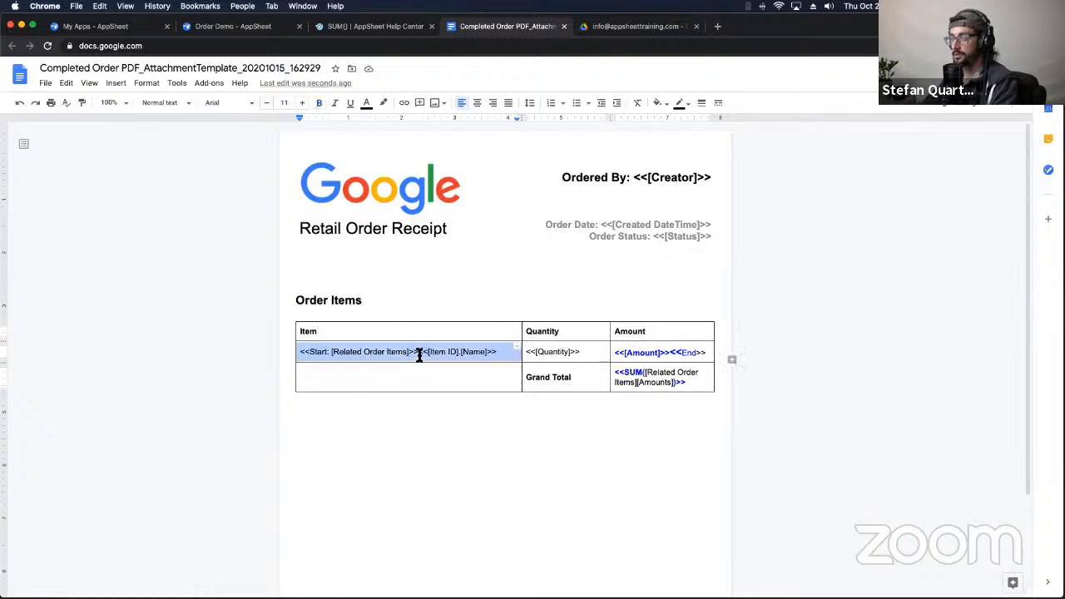
pyautogui.click(229, 102)
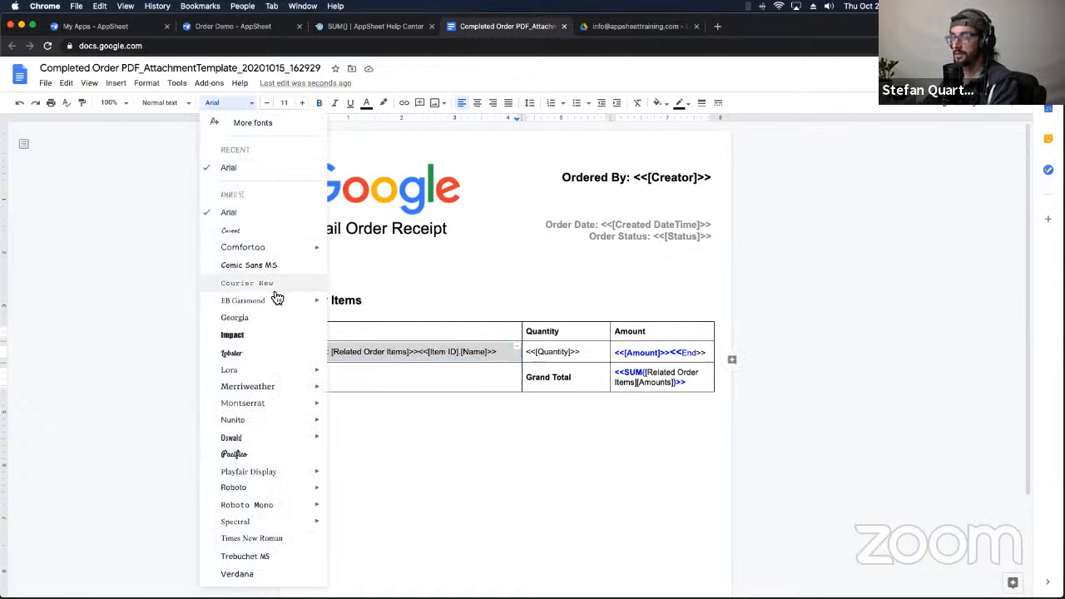
pyautogui.click(280, 455)
pyautogui.click(439, 421)
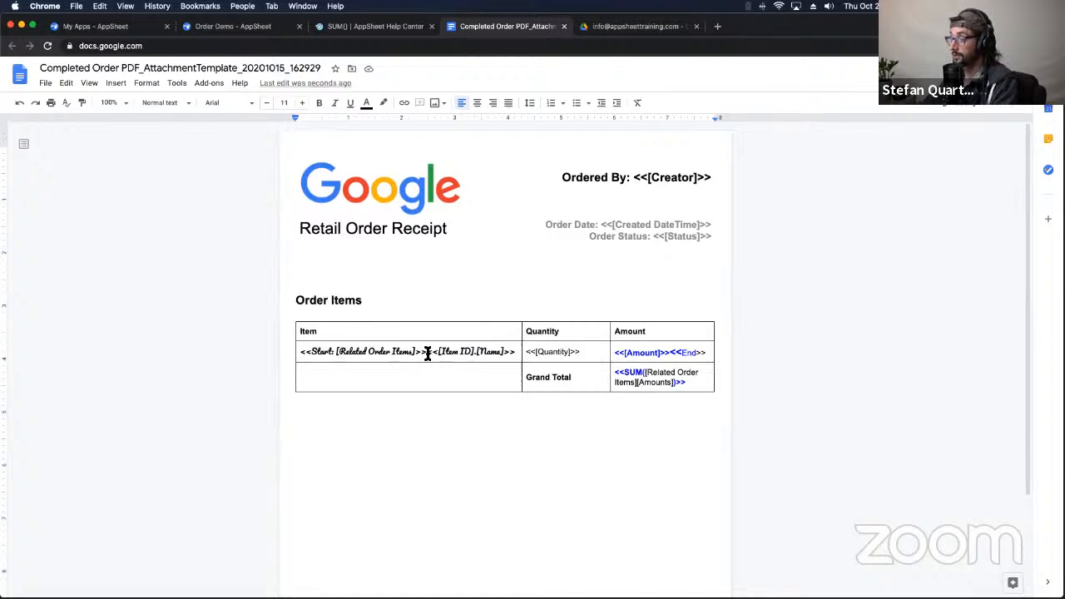
pyautogui.tripleClick(426, 353)
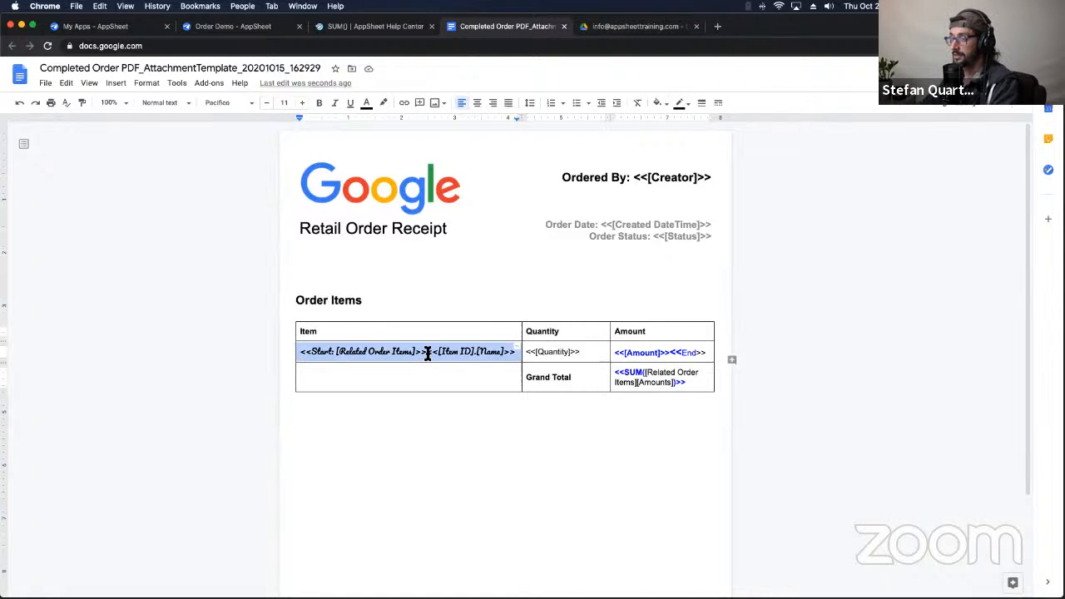
pyautogui.click(229, 102)
pyautogui.click(237, 187)
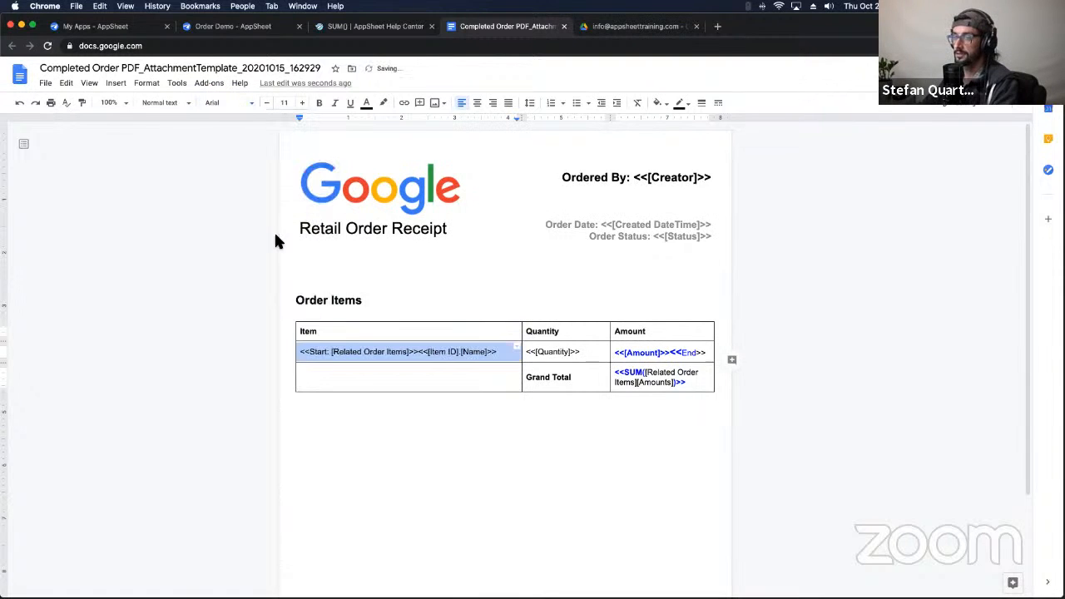
pyautogui.moveTo(366, 372); pyautogui.dragTo(405, 407)
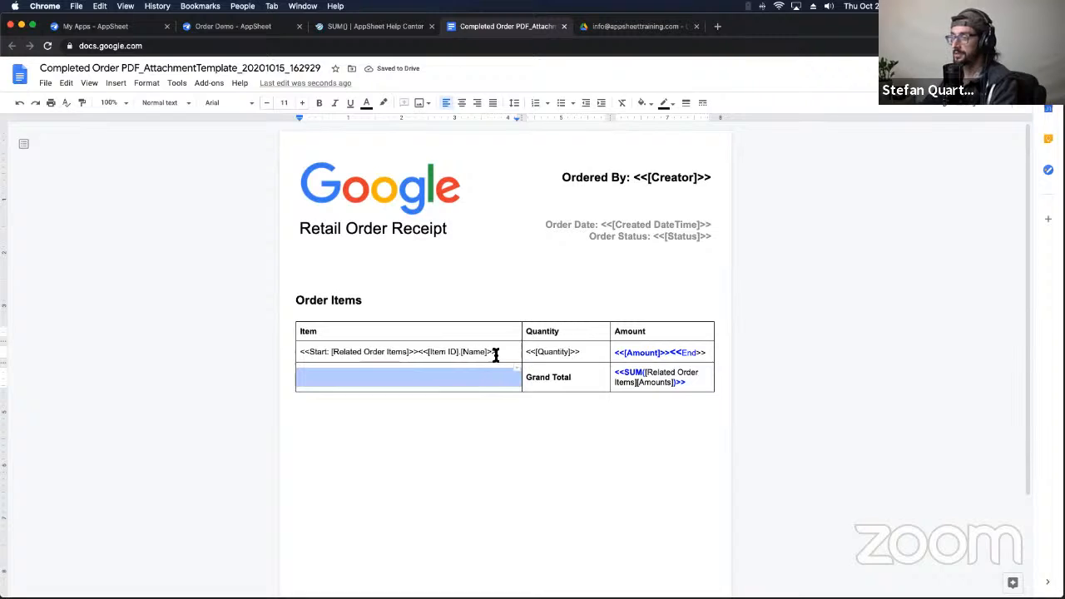
pyautogui.click(501, 381)
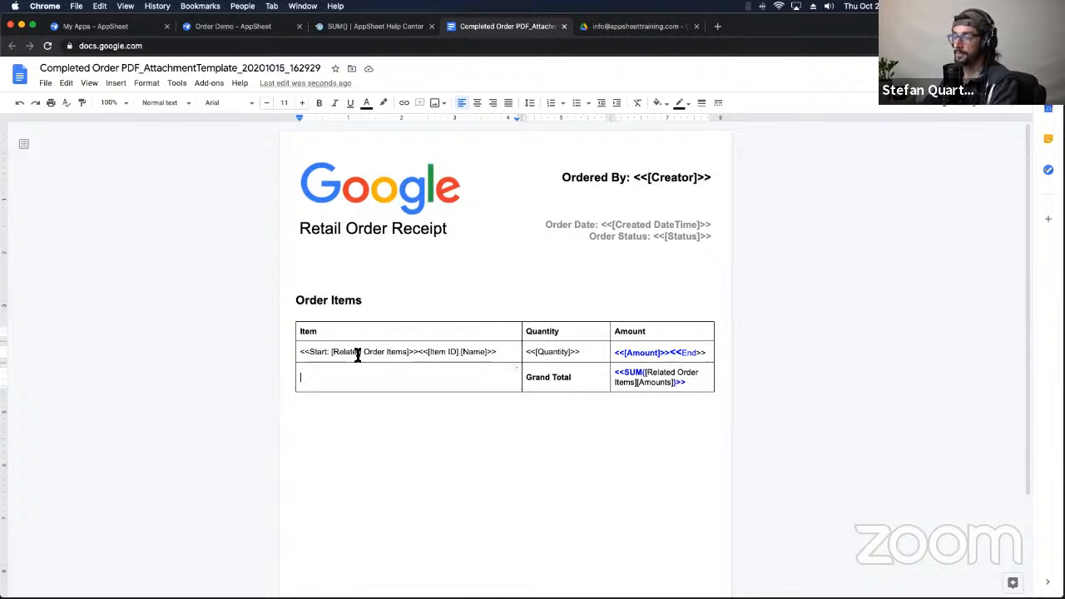
pyautogui.click(293, 146)
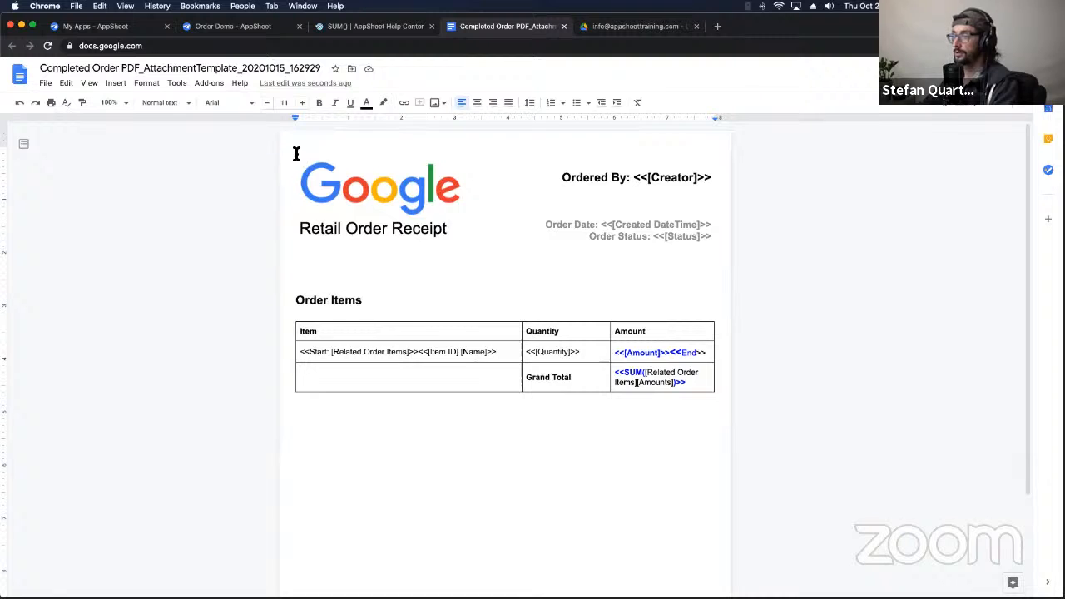
# Step: Insert a footer reading 'Google In California' in the receipt template
pyautogui.click(147, 83)
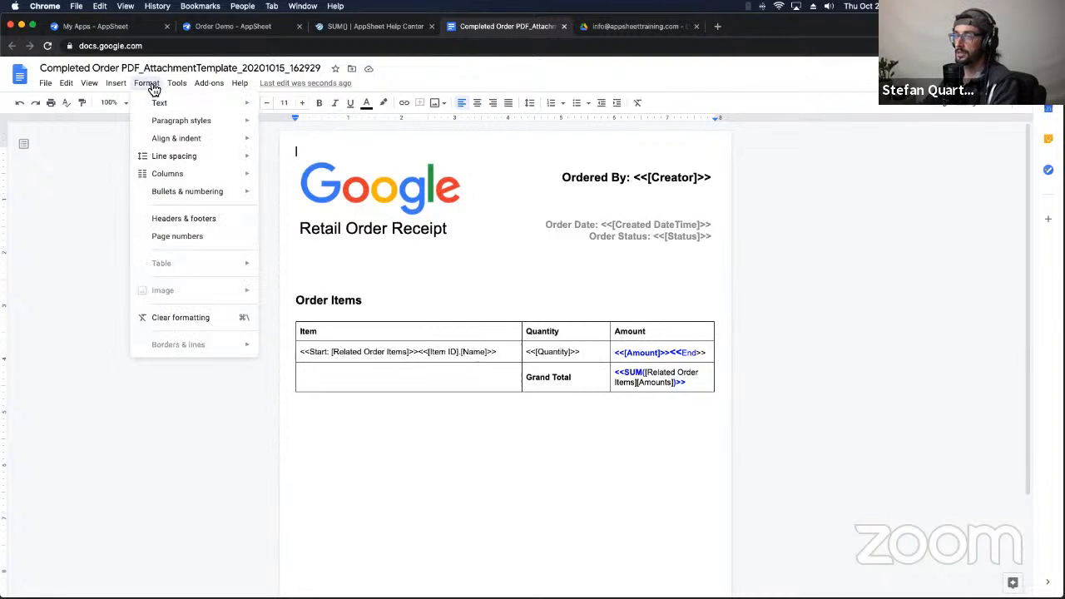
pyautogui.click(189, 220)
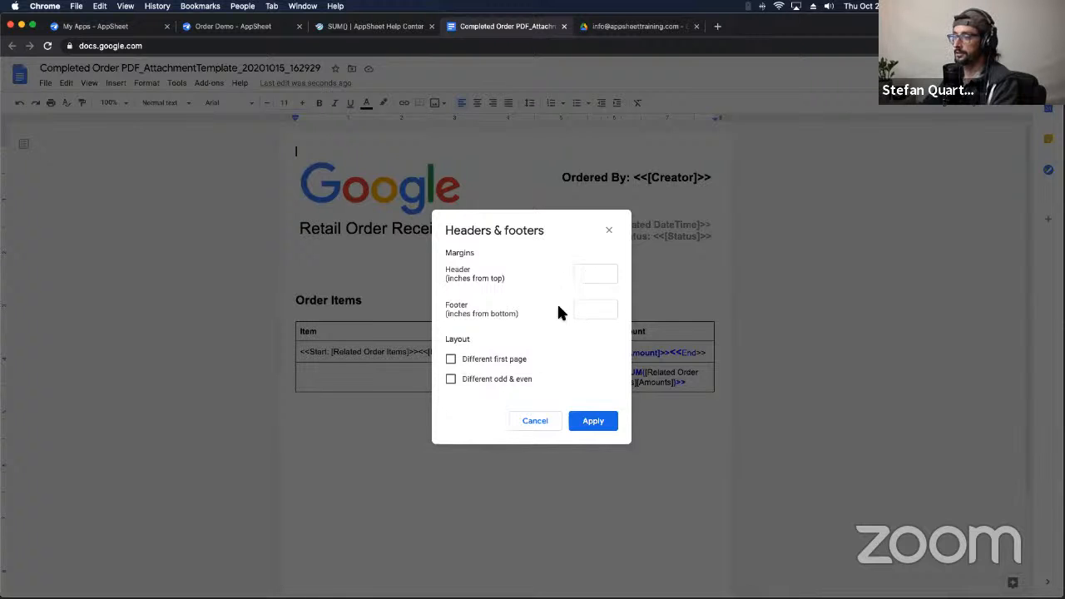
pyautogui.click(539, 422)
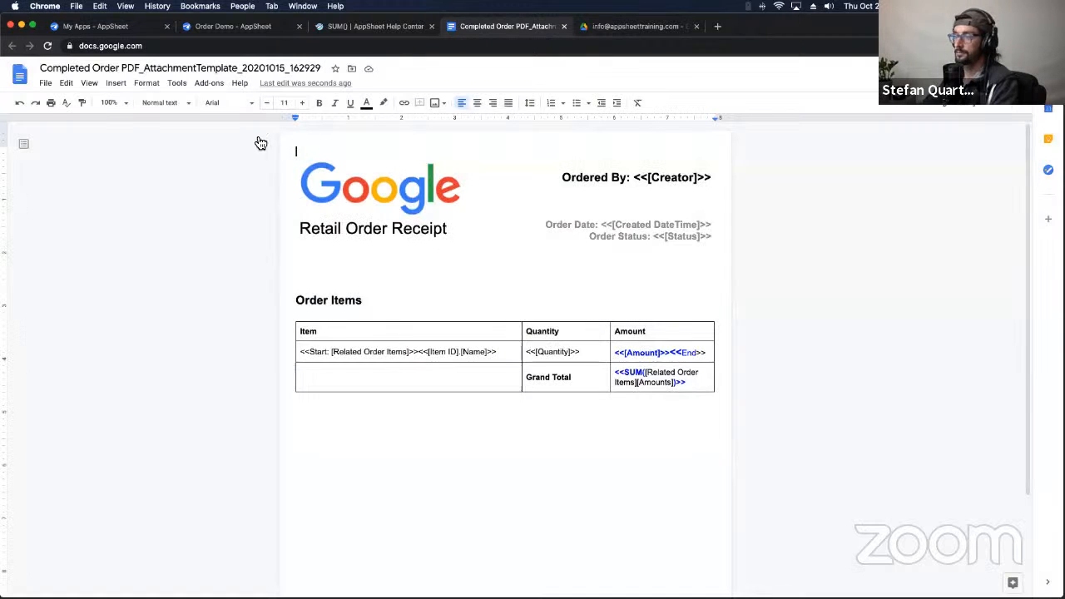
pyautogui.click(115, 83)
pyautogui.moveTo(162, 272)
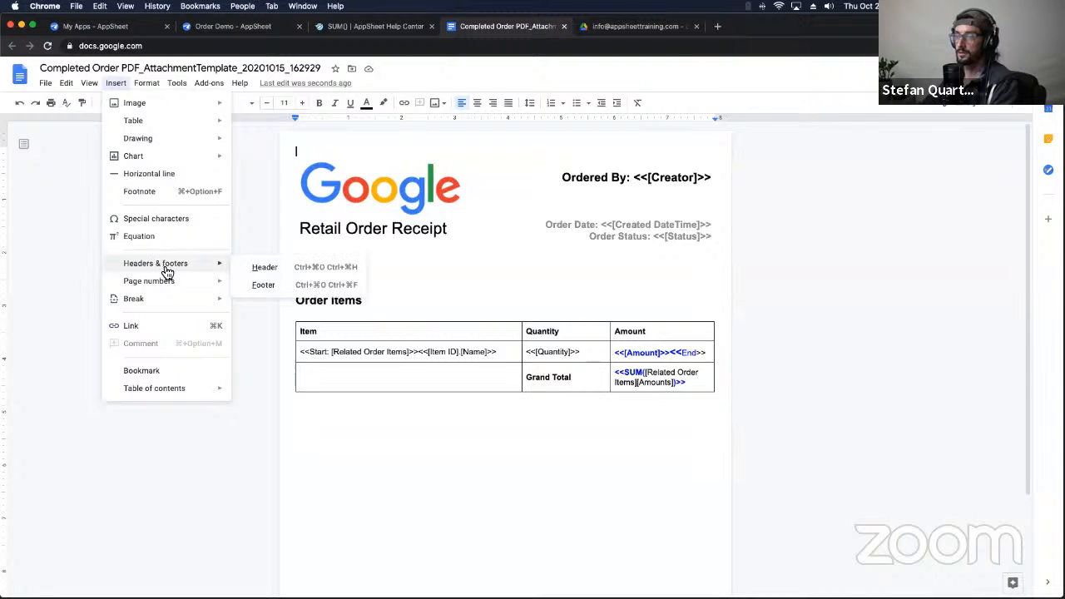
pyautogui.click(262, 285)
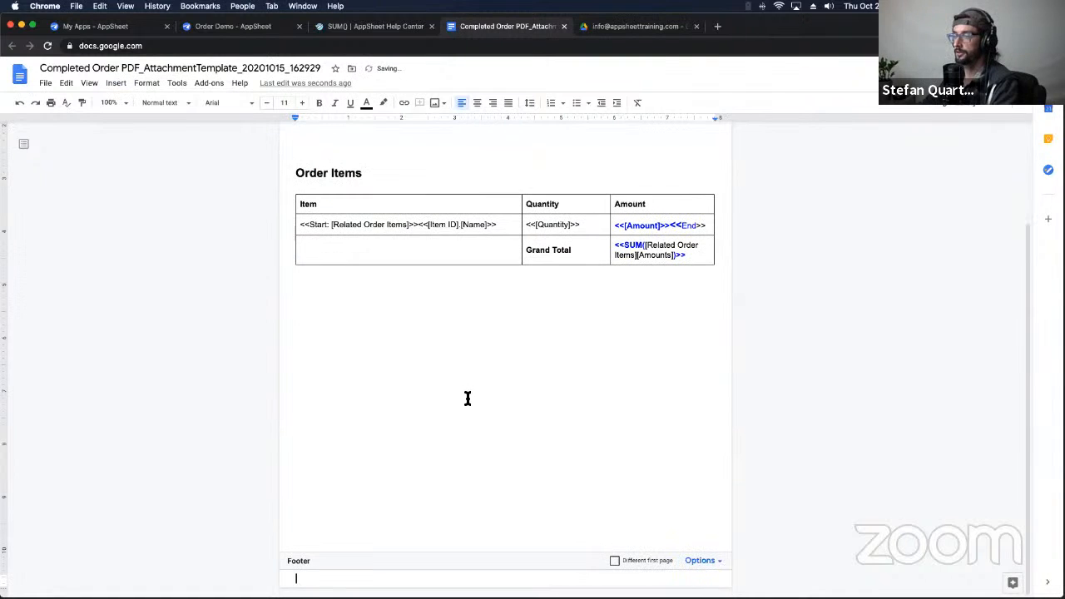
pyautogui.write('Google')
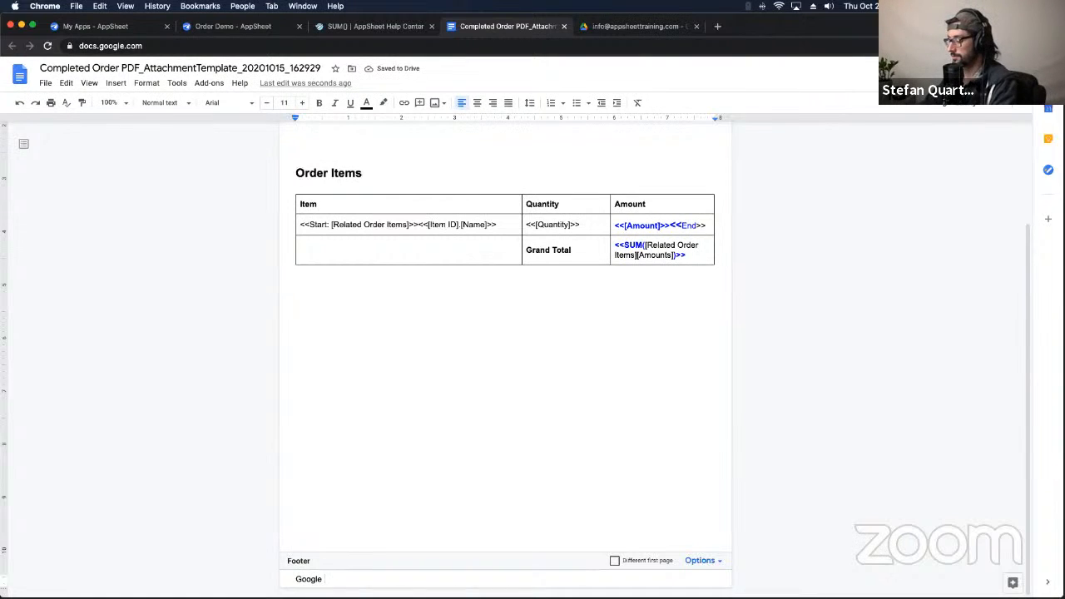
pyautogui.write(' In Californ')
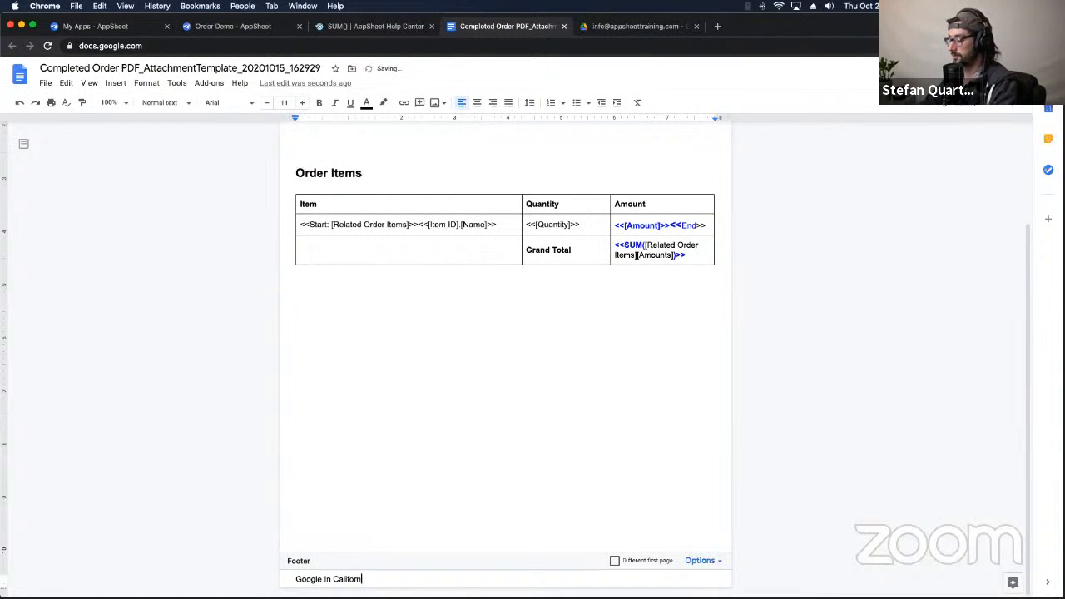
pyautogui.write('ia')
pyautogui.click(475, 430)
pyautogui.scroll(3, 368, 486)
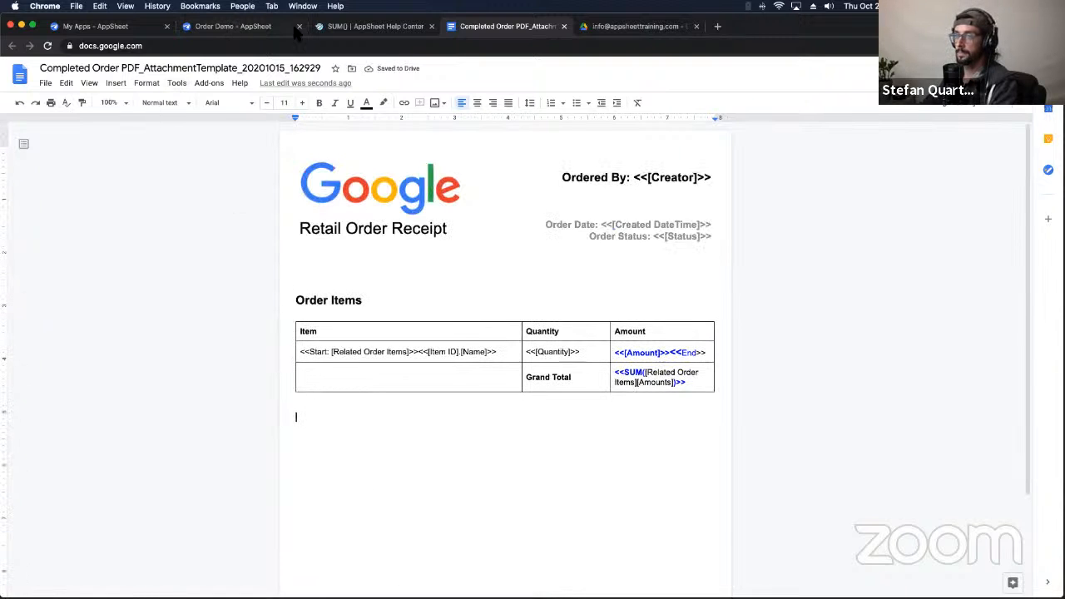
# Step: Glance at the app editor and SUM() help article, then return to the receipt template
pyautogui.click(238, 30)
pyautogui.click(371, 33)
pyautogui.click(491, 31)
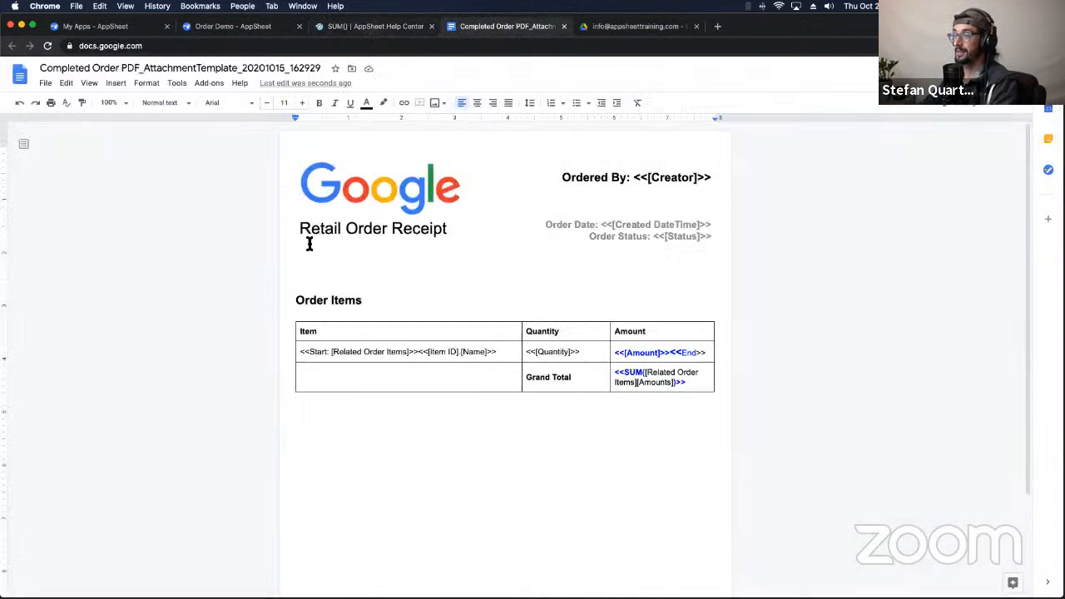
pyautogui.scroll(-3, 307, 240)
pyautogui.scroll(3, 347, 547)
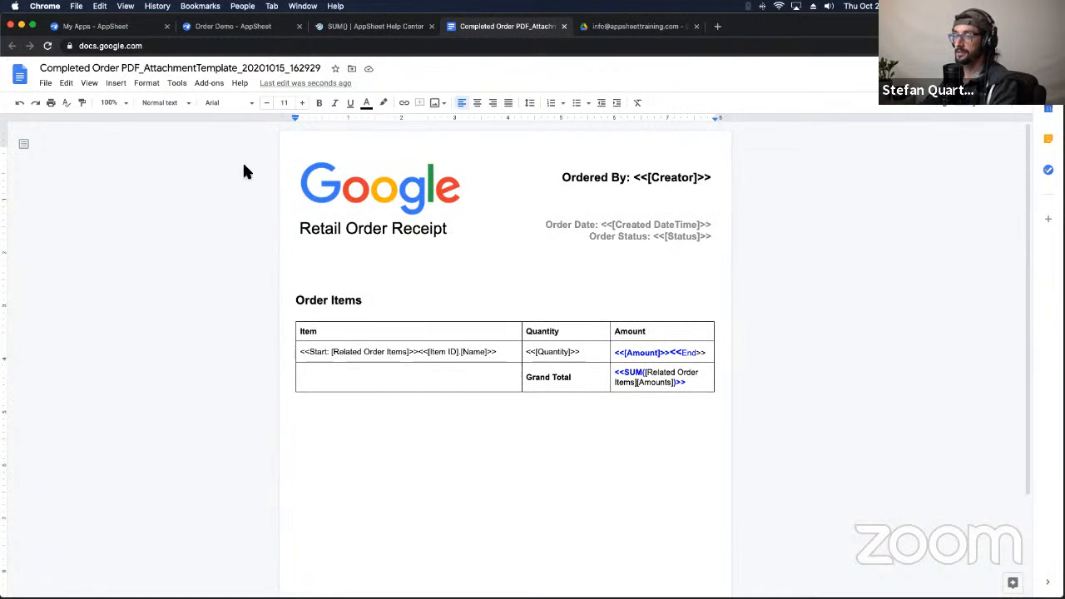
# Step: Preview the generated order receipt PDF in the Drive Receipts folder
pyautogui.click(266, 28)
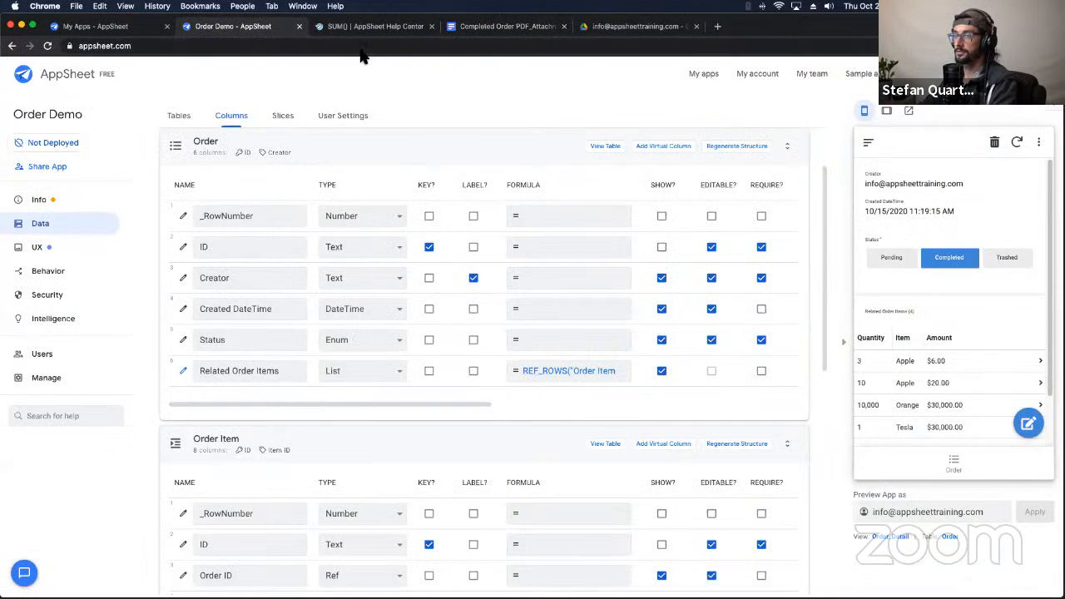
pyautogui.click(381, 29)
pyautogui.click(584, 25)
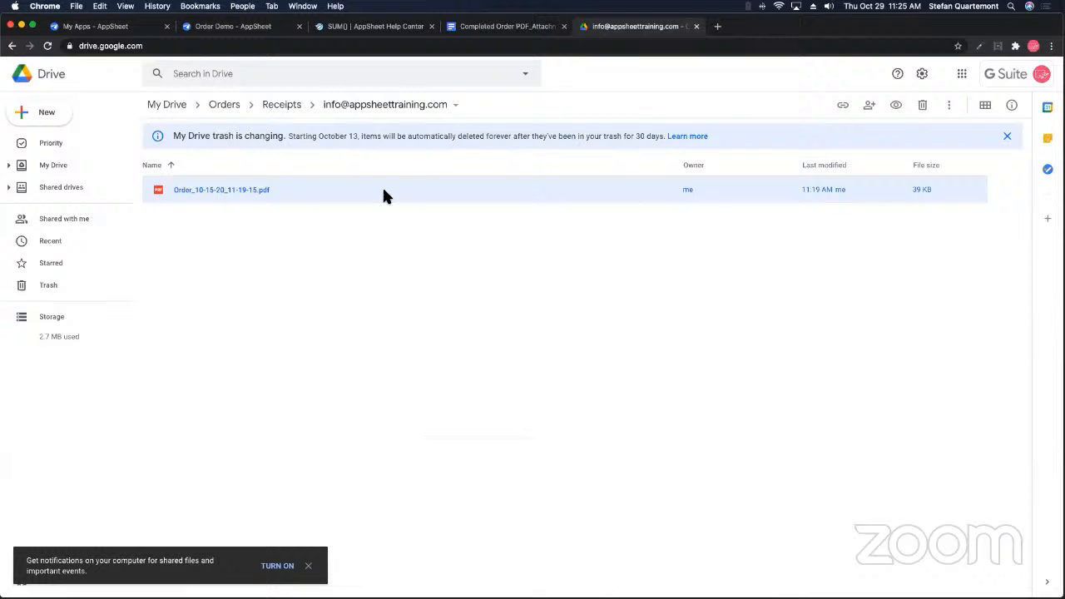
pyautogui.doubleClick(226, 192)
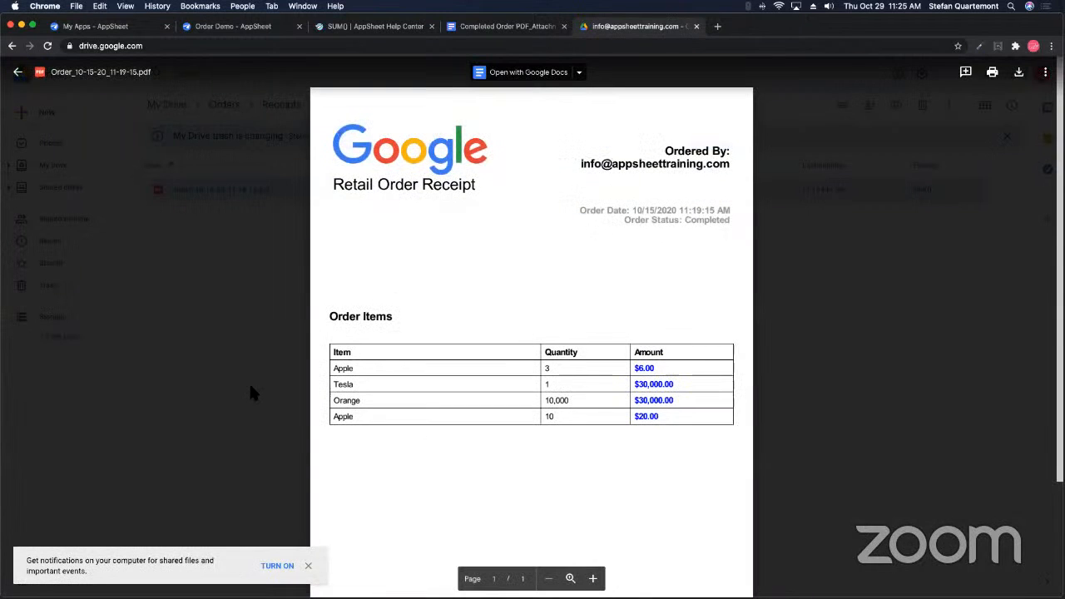
pyautogui.click(165, 163)
# Step: Reload the Receipts folder and preview the order receipt PDF again
pyautogui.click(47, 45)
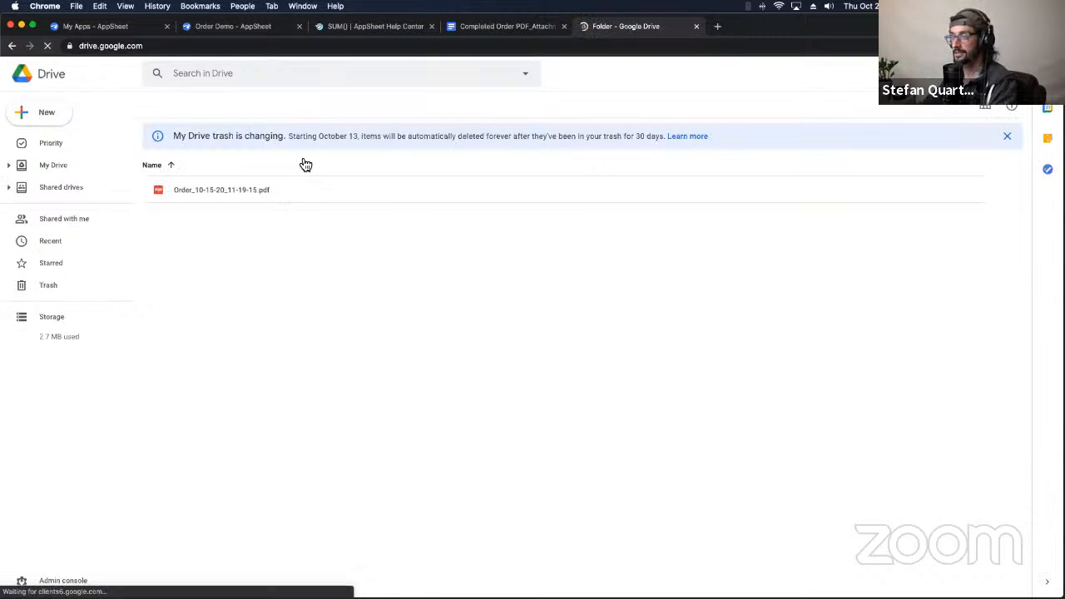
pyautogui.click(299, 200)
pyautogui.doubleClick(297, 195)
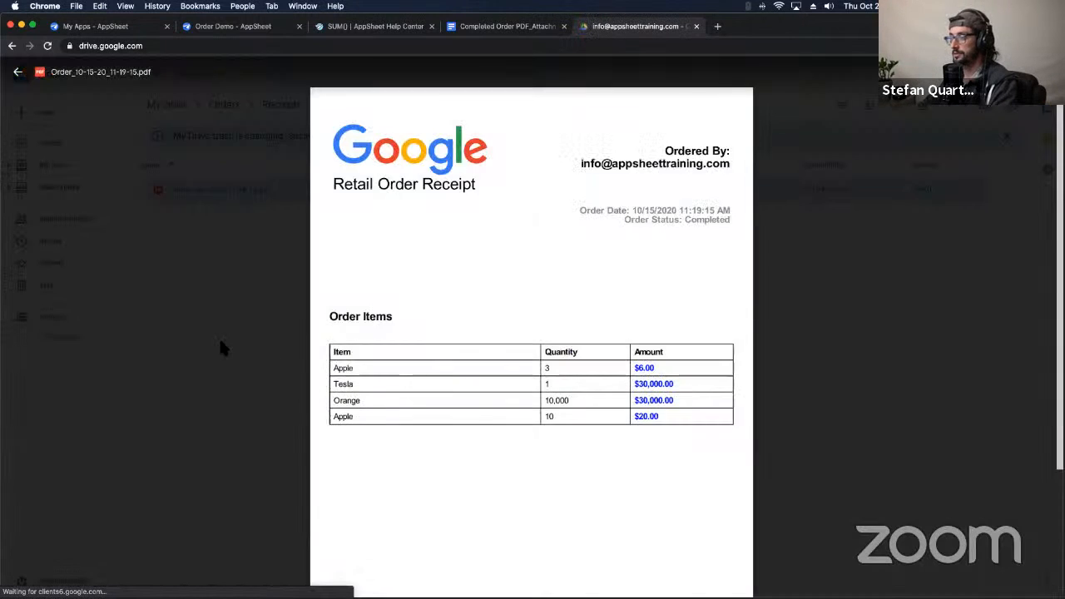
pyautogui.click(218, 339)
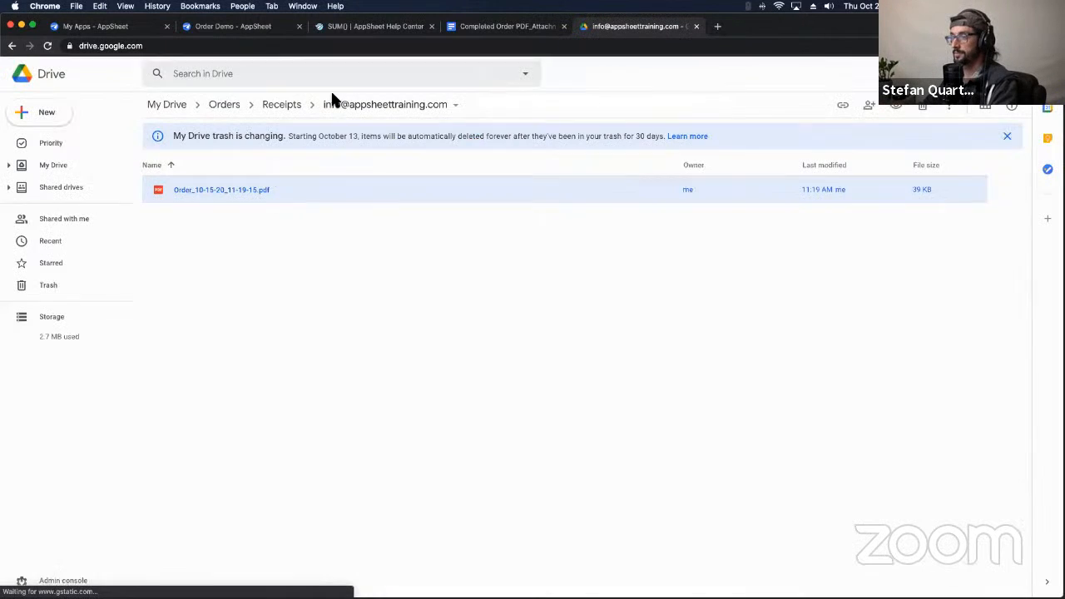
pyautogui.click(226, 27)
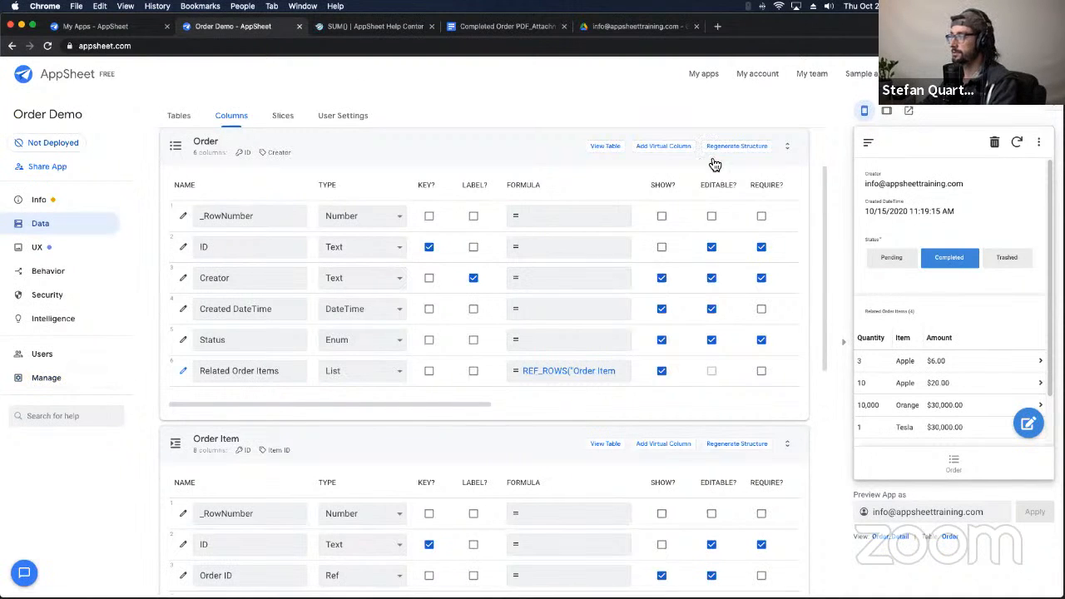
# Step: Launch the log analyzer from Manage > Monitor > Audit History for OrderDemo
pyautogui.click(47, 378)
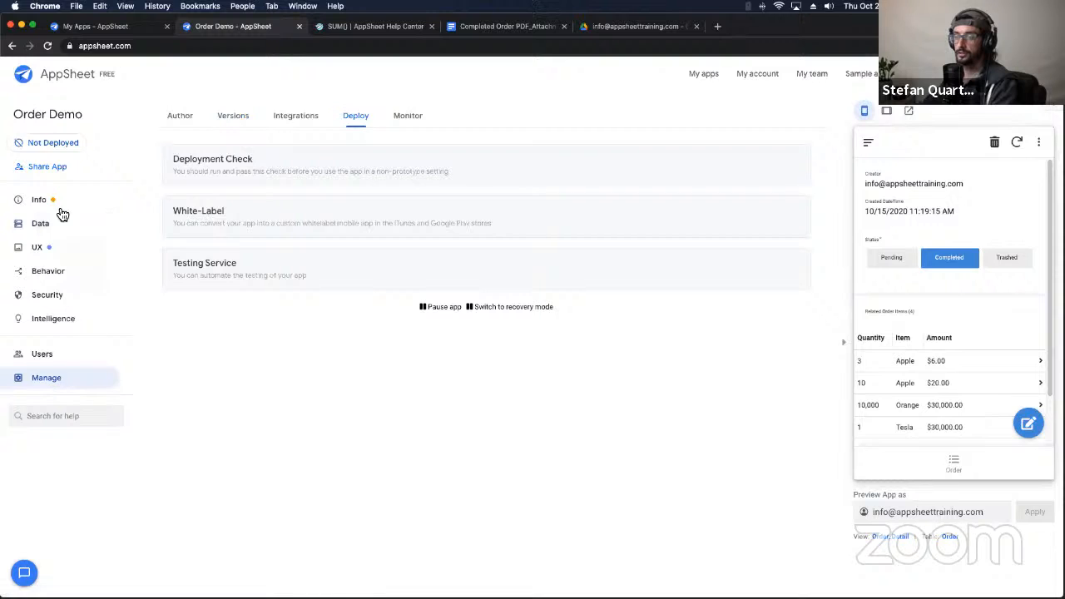
pyautogui.click(409, 117)
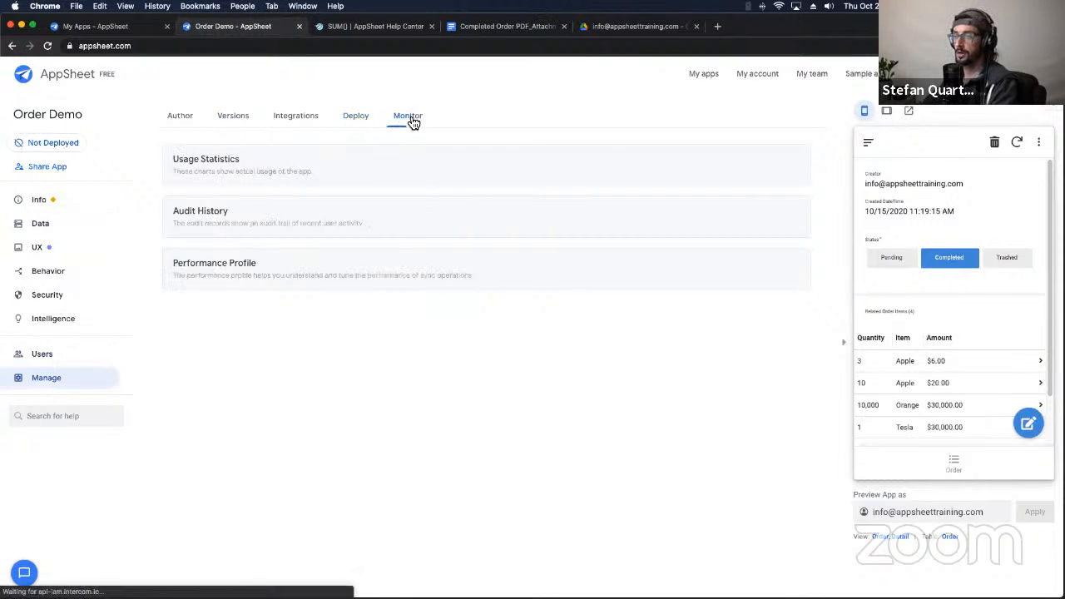
pyautogui.click(269, 210)
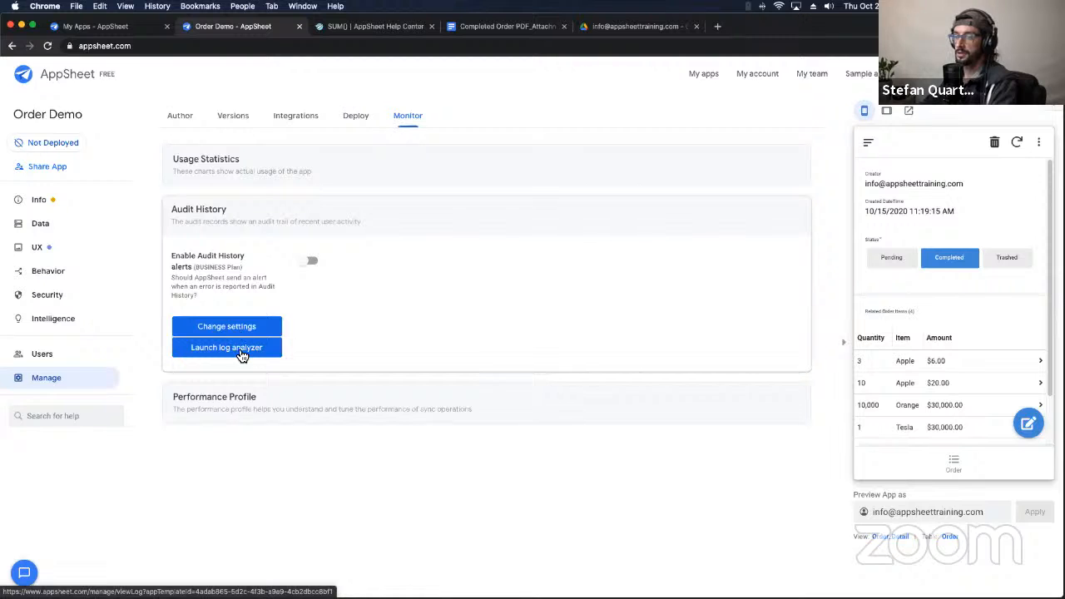
pyautogui.click(241, 355)
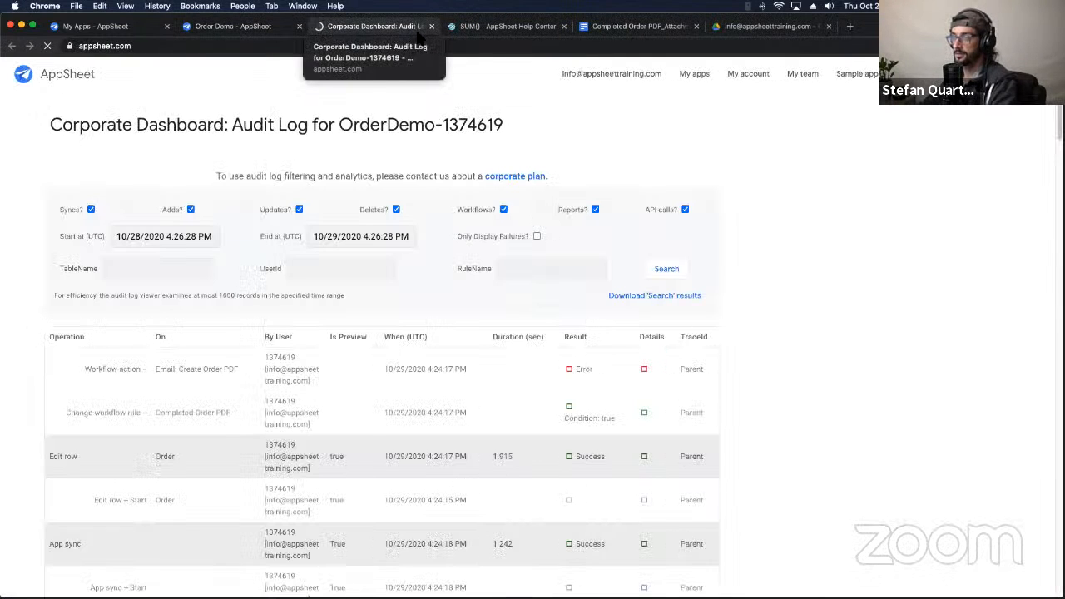
# Step: Scroll through the audit log, inspecting the Order Edit row and Change workflow rule entries
pyautogui.scroll(-5, 599, 362)
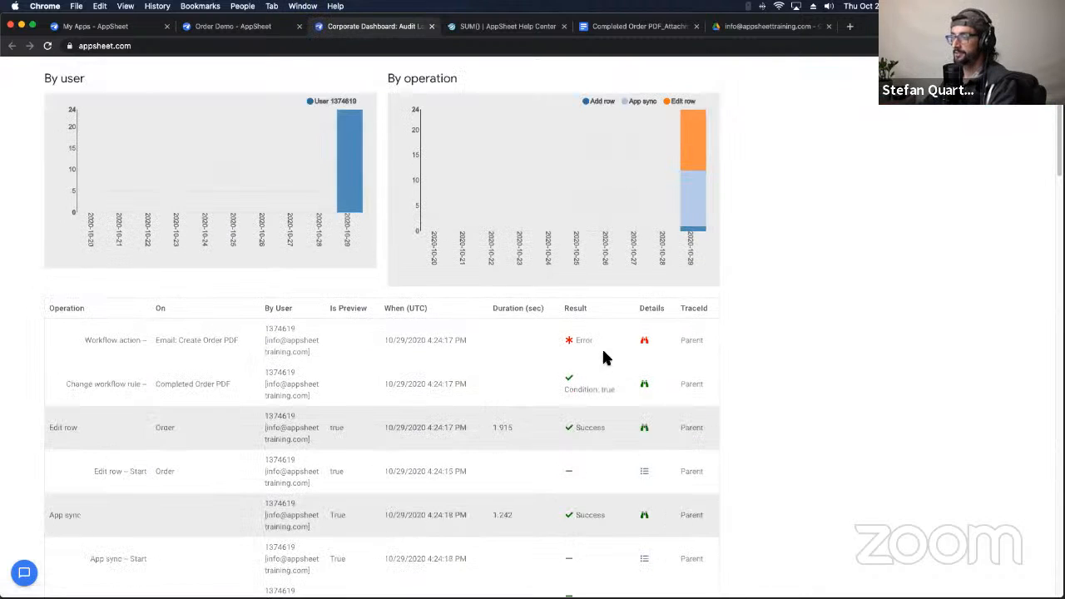
pyautogui.scroll(-1, 475, 484)
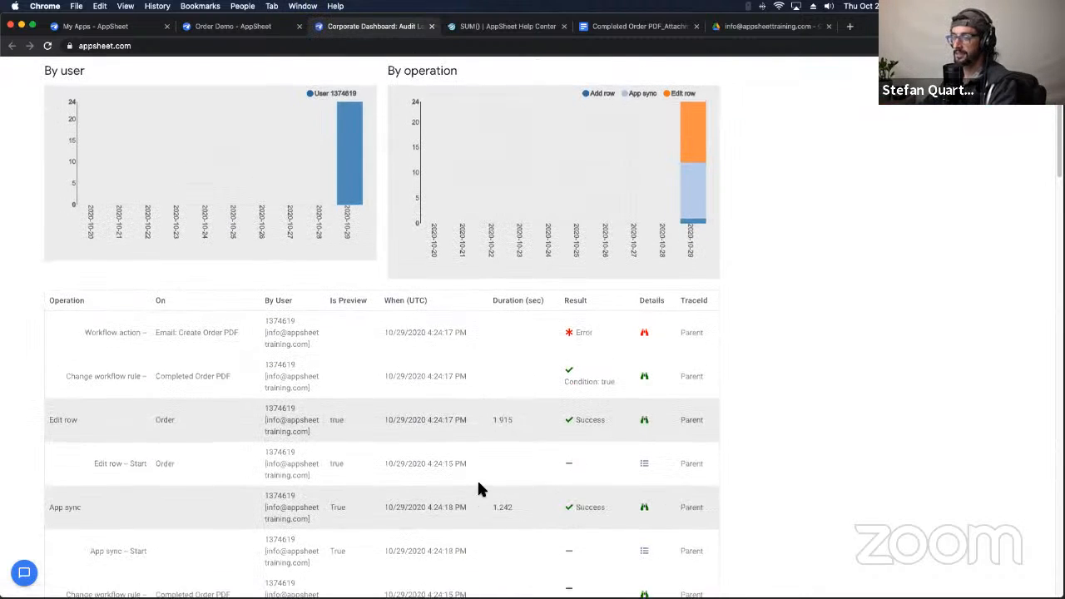
pyautogui.scroll(1, 478, 484)
pyautogui.scroll(-5, 591, 356)
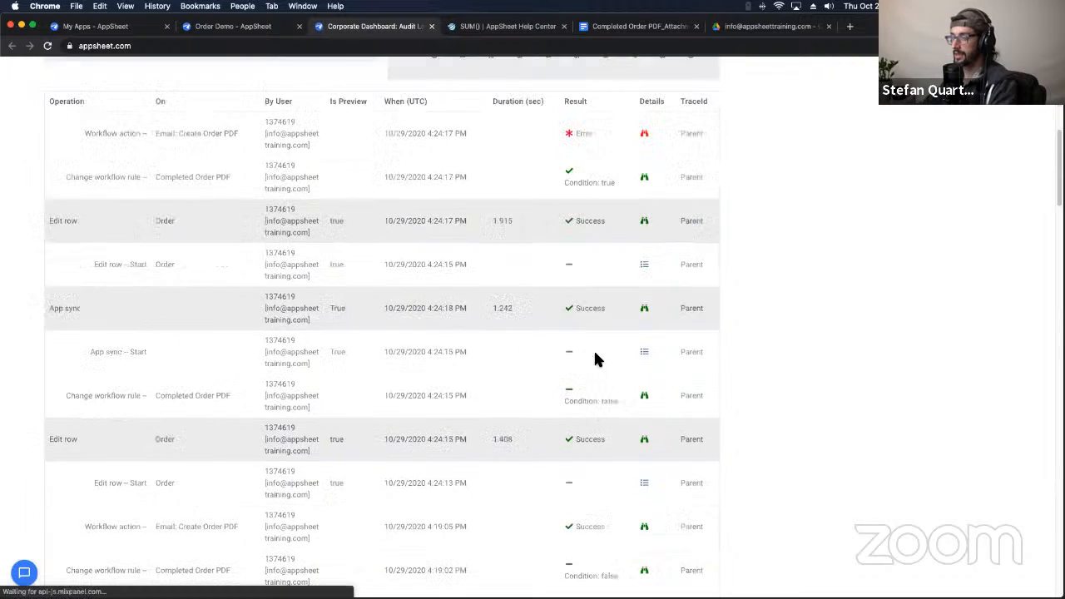
pyautogui.scroll(-3, 587, 435)
pyautogui.scroll(5, 586, 437)
pyautogui.scroll(3, 586, 437)
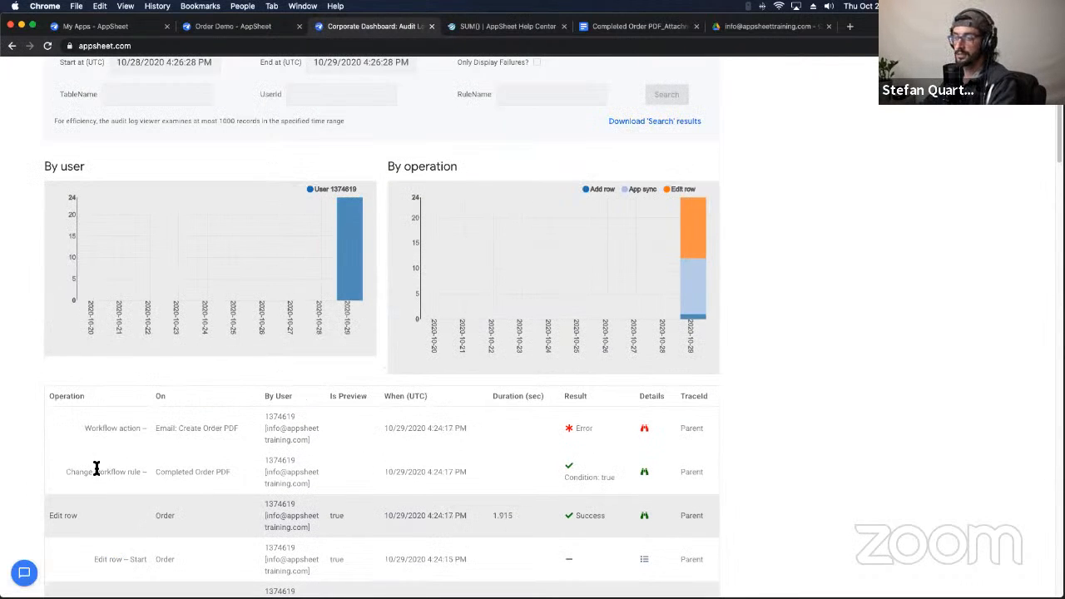
pyautogui.doubleClick(158, 516)
pyautogui.scroll(-5, 209, 516)
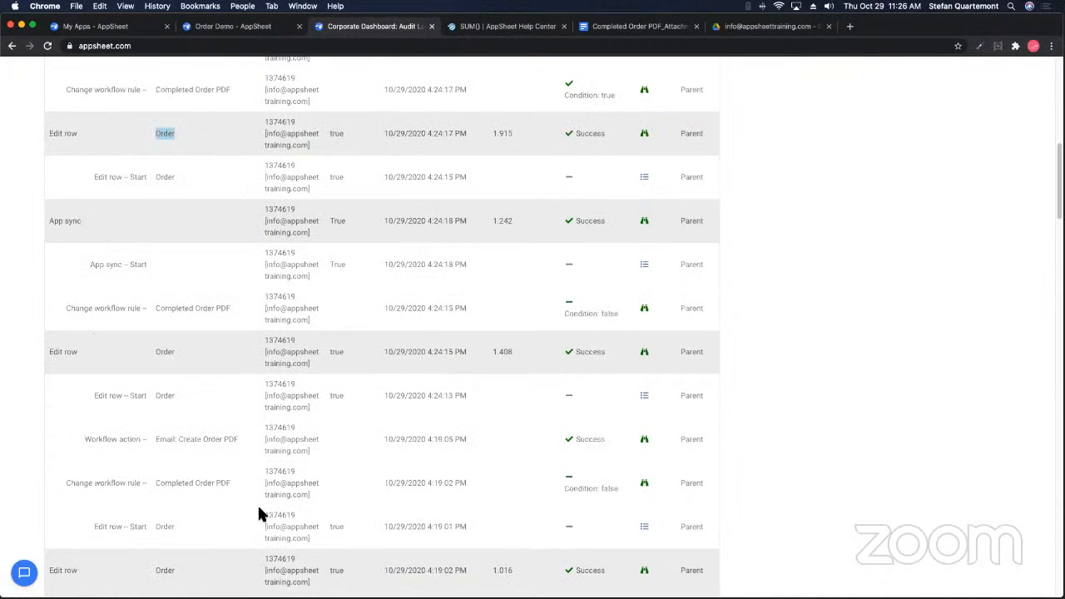
pyautogui.scroll(5, 247, 301)
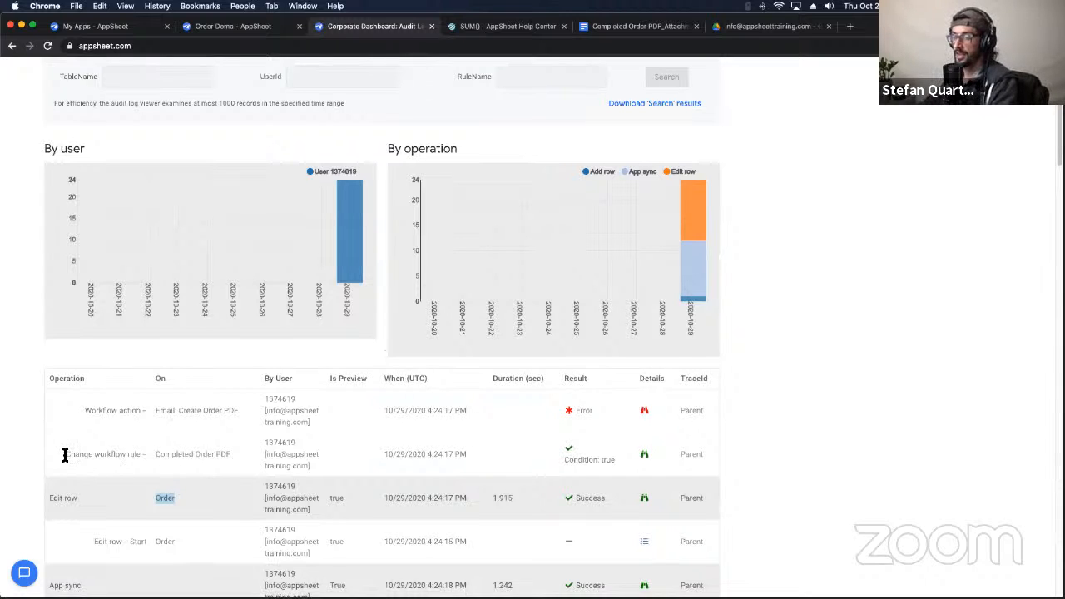
pyautogui.moveTo(65, 454)
pyautogui.mouseDown()
pyautogui.moveTo(162, 451)
pyautogui.moveTo(9, 454)
pyautogui.moveTo(86, 457)
pyautogui.mouseUp()
# Step: Open the details of the failed Create Order PDF workflow action
pyautogui.scroll(-5, 119, 399)
pyautogui.scroll(4, 117, 400)
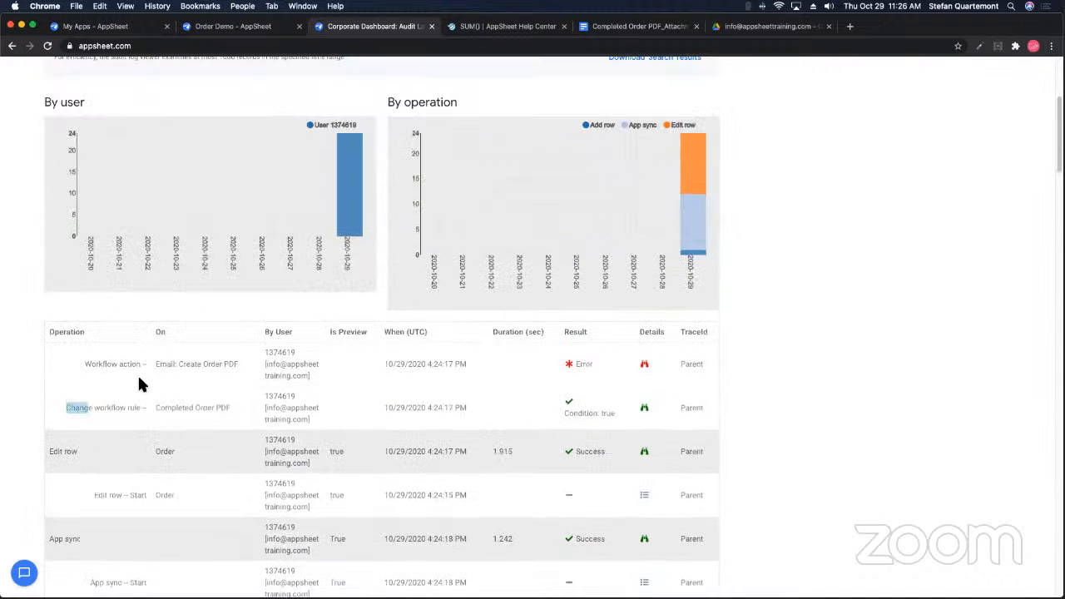
pyautogui.scroll(-5, 112, 366)
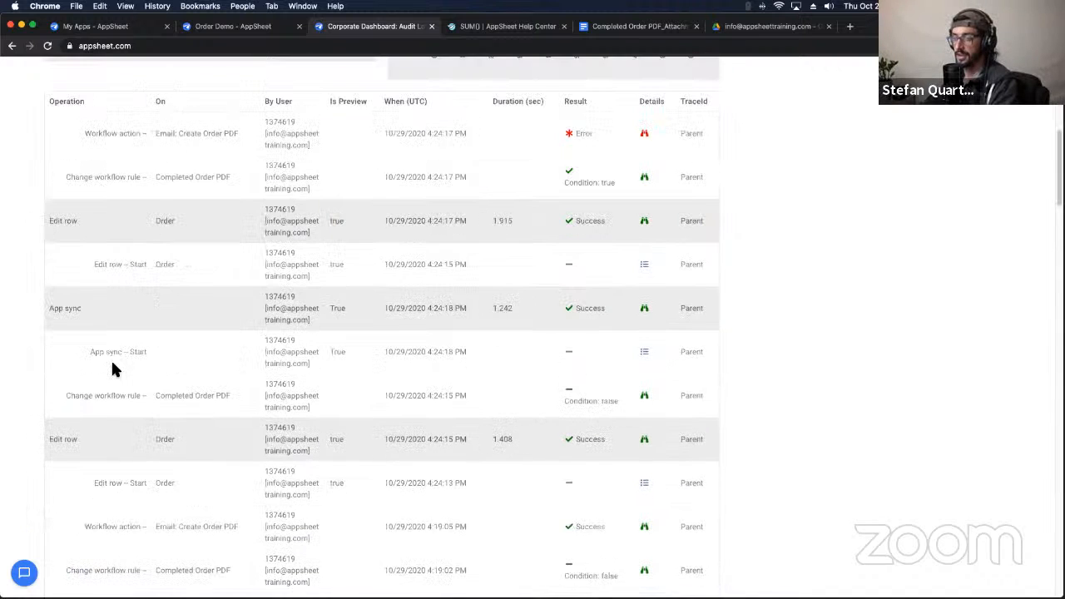
pyautogui.scroll(5, 130, 328)
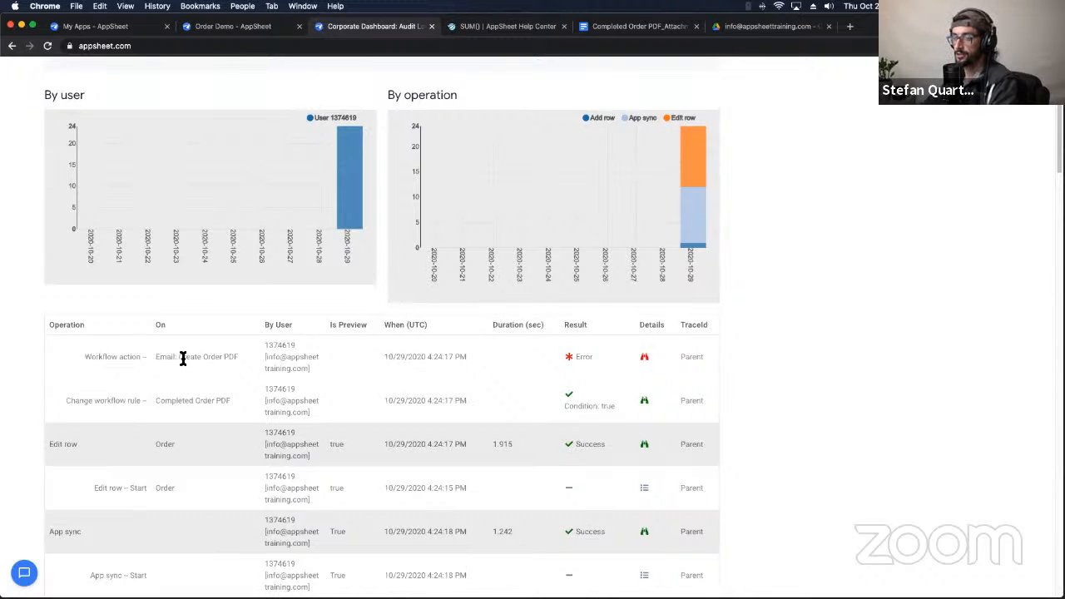
pyautogui.moveTo(183, 358); pyautogui.dragTo(236, 355)
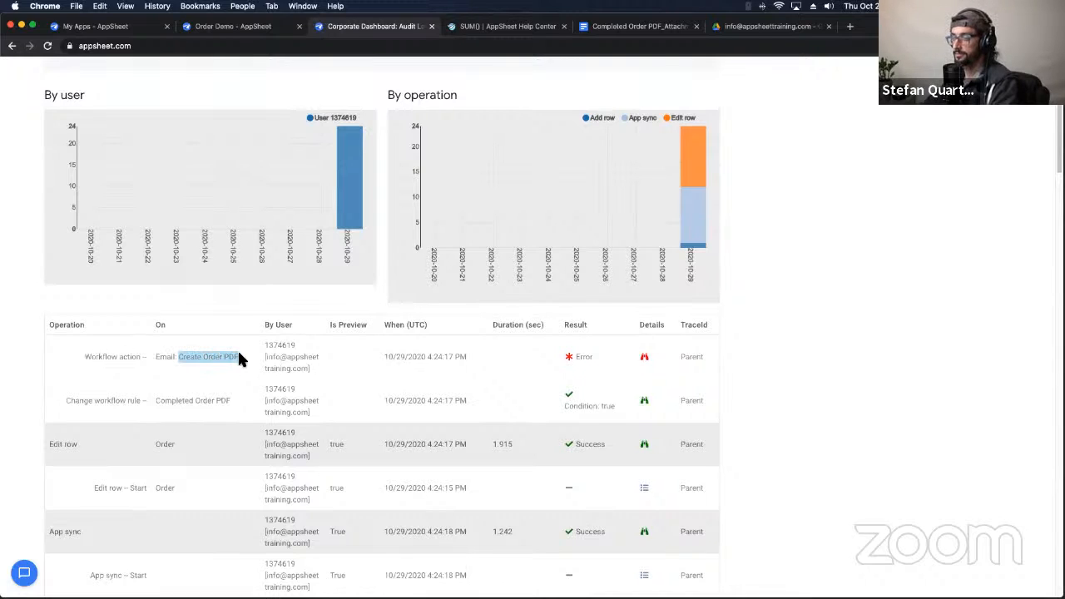
pyautogui.click(644, 360)
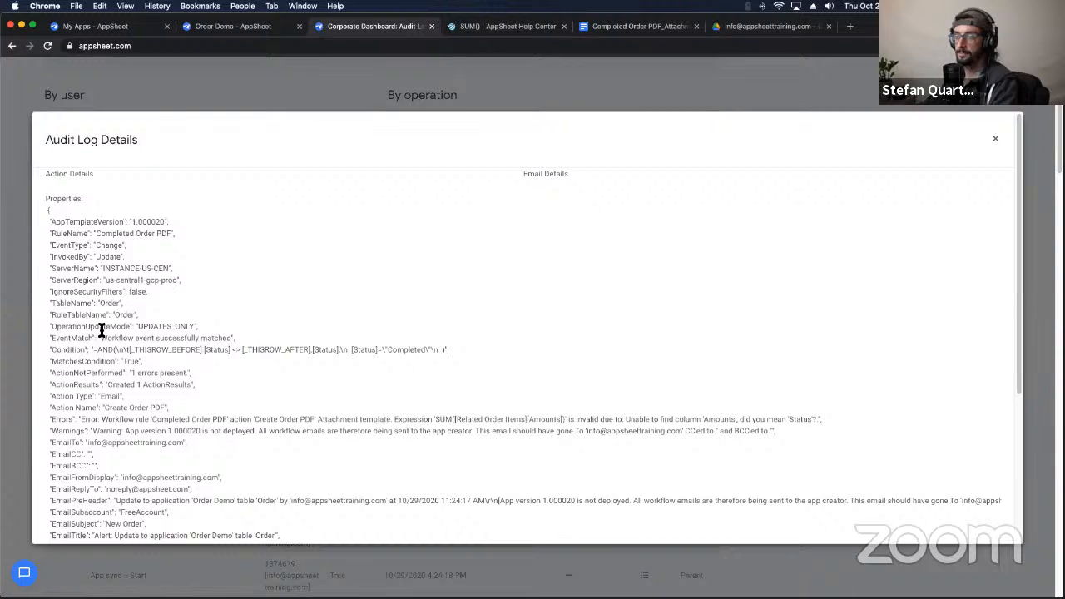
# Step: Select and copy the Errors line saying column 'Amounts' cannot be found
pyautogui.scroll(-2, 92, 374)
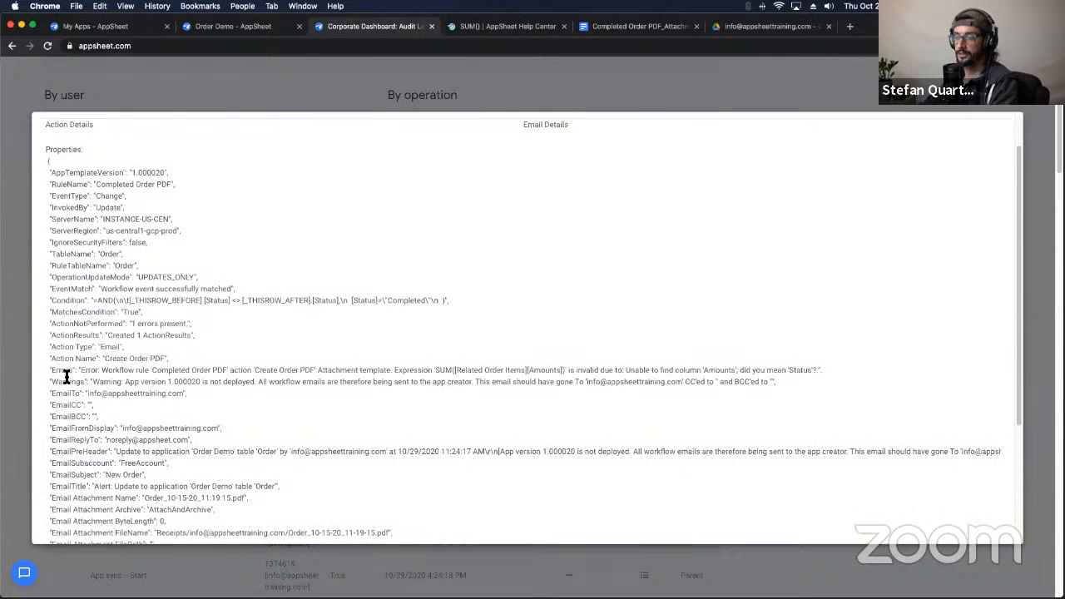
pyautogui.tripleClick(57, 369)
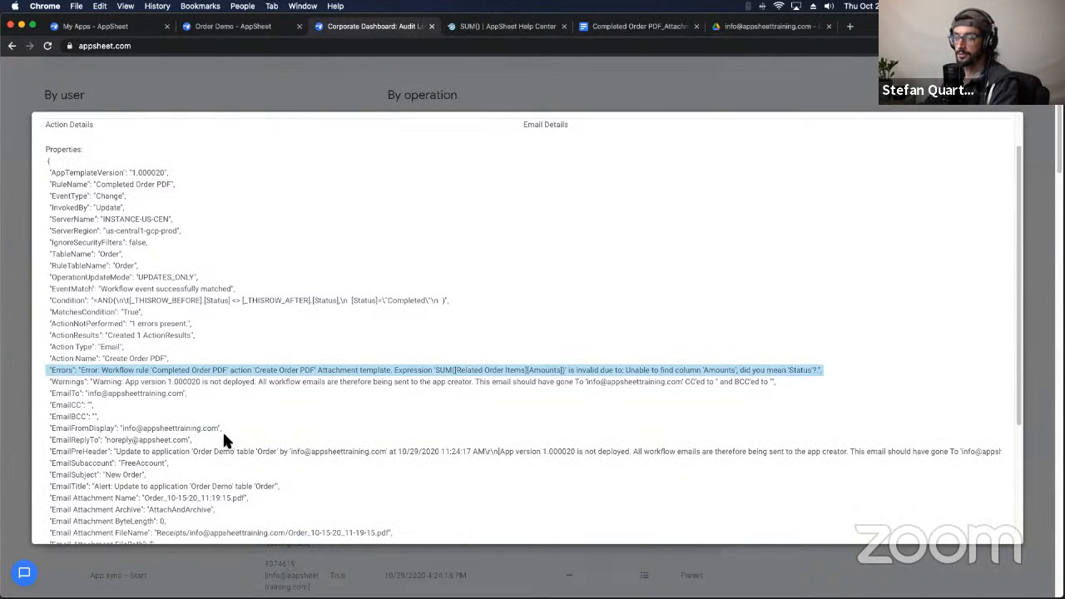
pyautogui.scroll(-3, 223, 439)
pyautogui.scroll(-4, 225, 440)
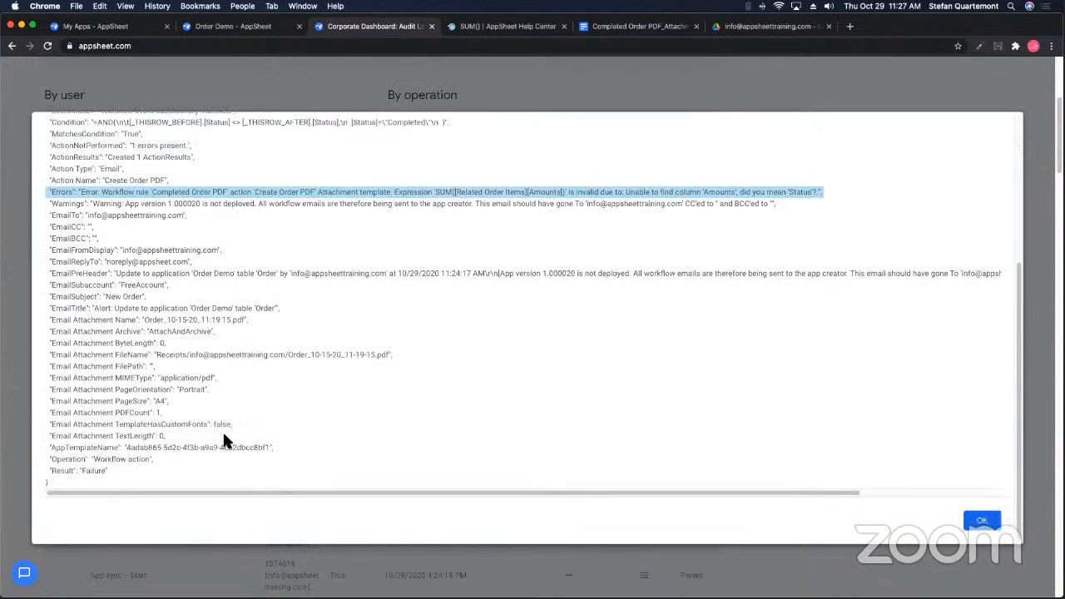
pyautogui.scroll(9, 225, 441)
pyautogui.scroll(-2, 159, 318)
pyautogui.scroll(-2, 158, 319)
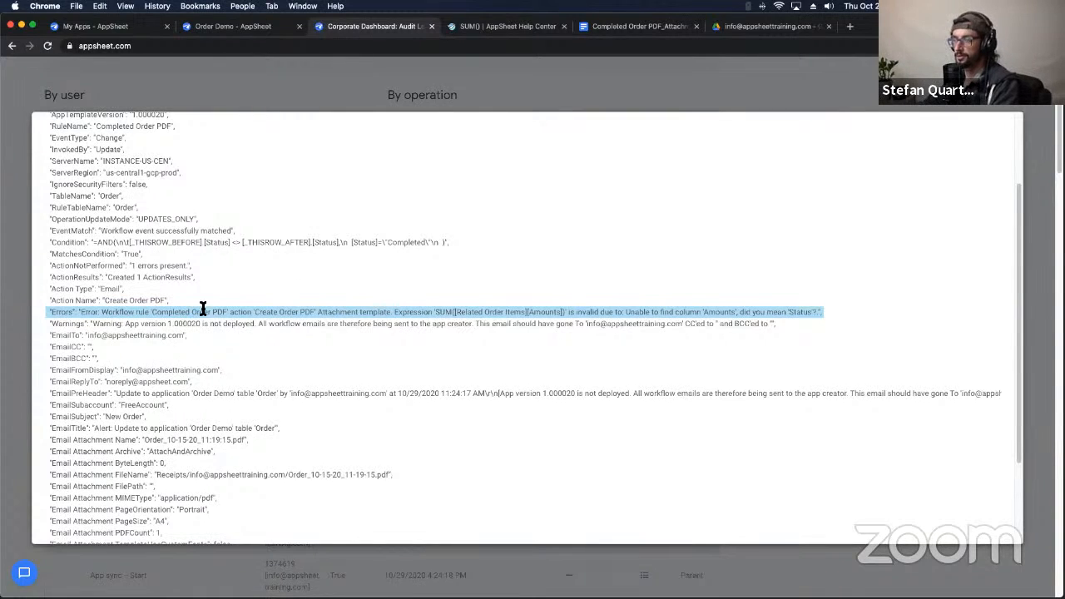
pyautogui.click(129, 320)
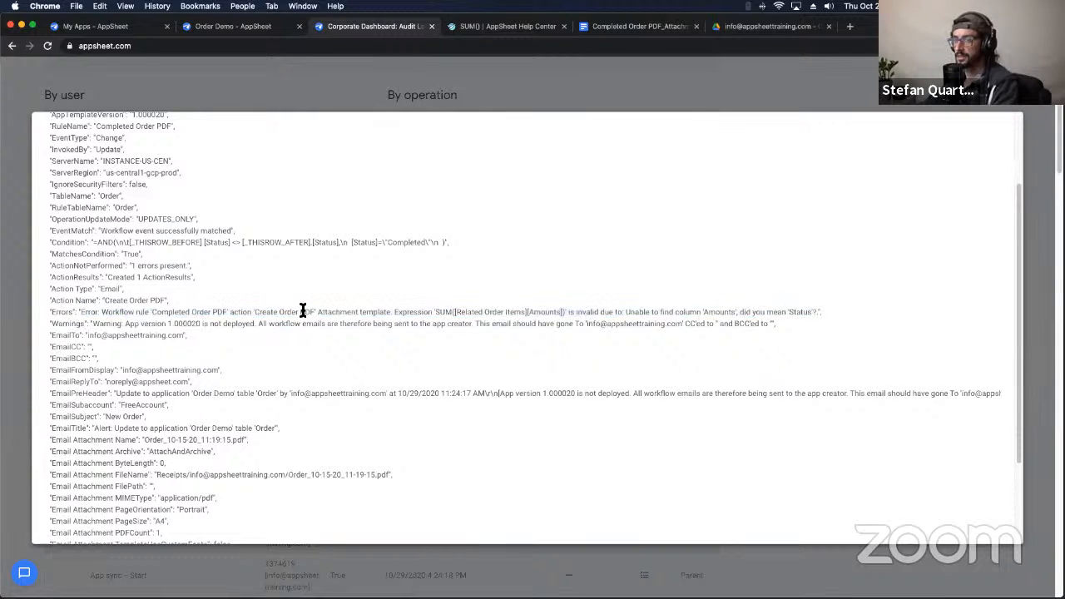
pyautogui.tripleClick(567, 314)
pyautogui.press('super+c')
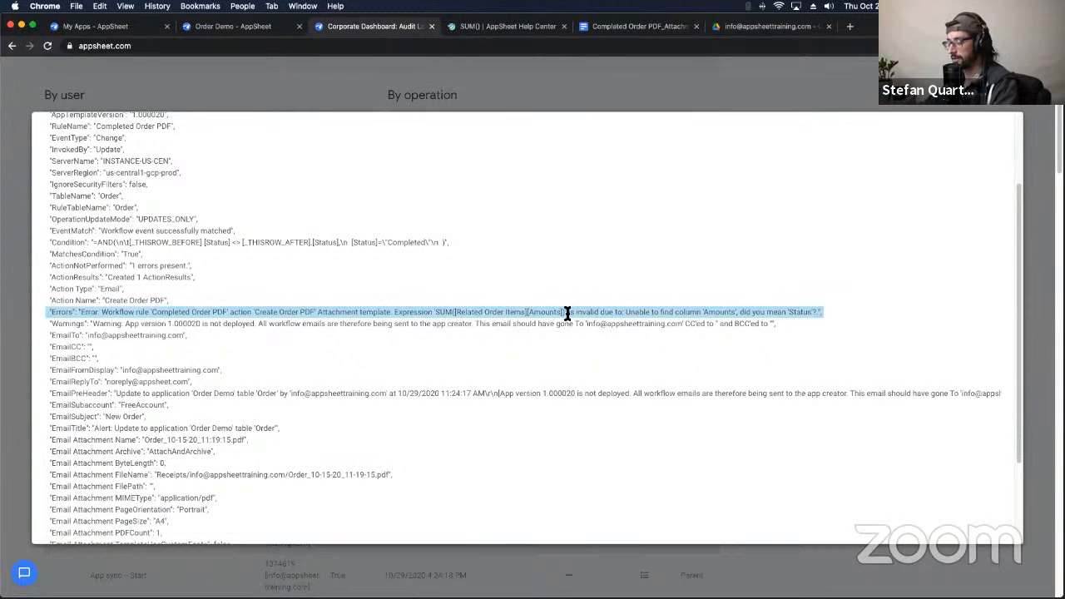
pyautogui.click(618, 26)
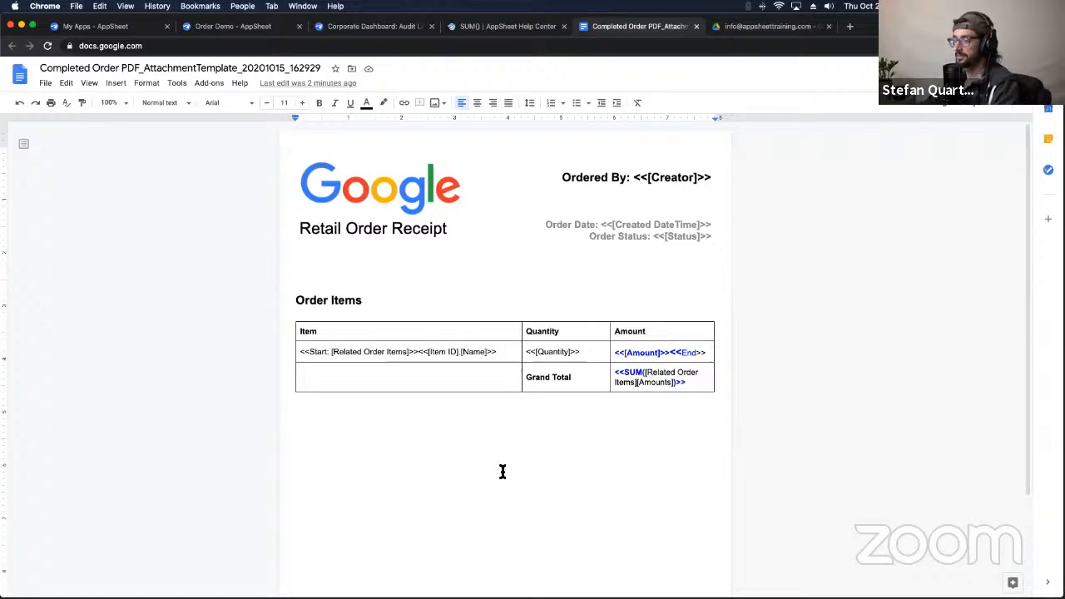
# Step: Paste the error below the items table and highlight the failing SUM([Related Order Items][Amounts]) part
pyautogui.press('super+v')
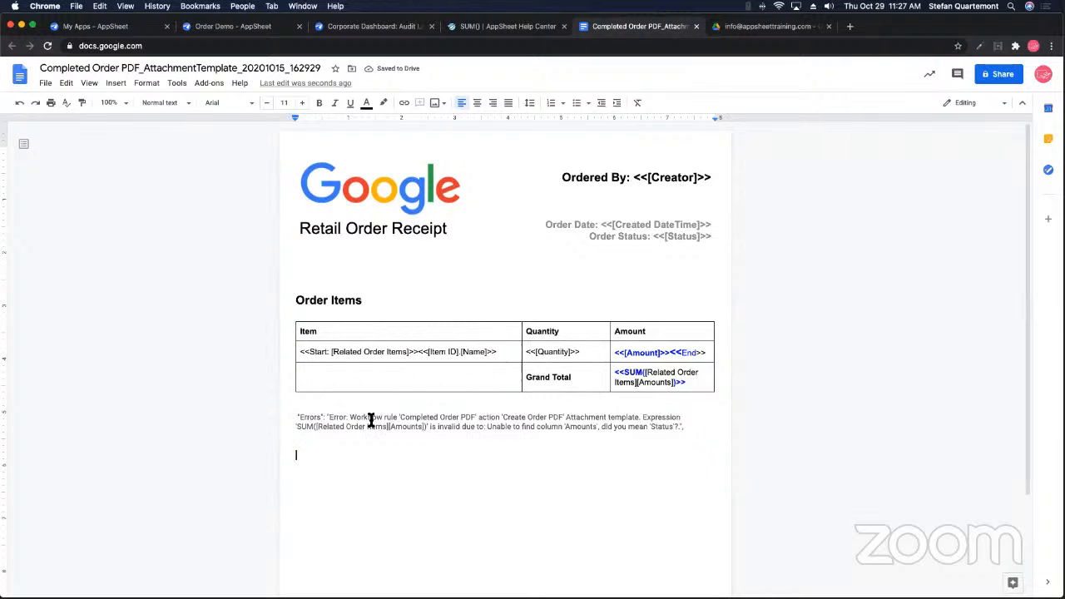
pyautogui.doubleClick(371, 419)
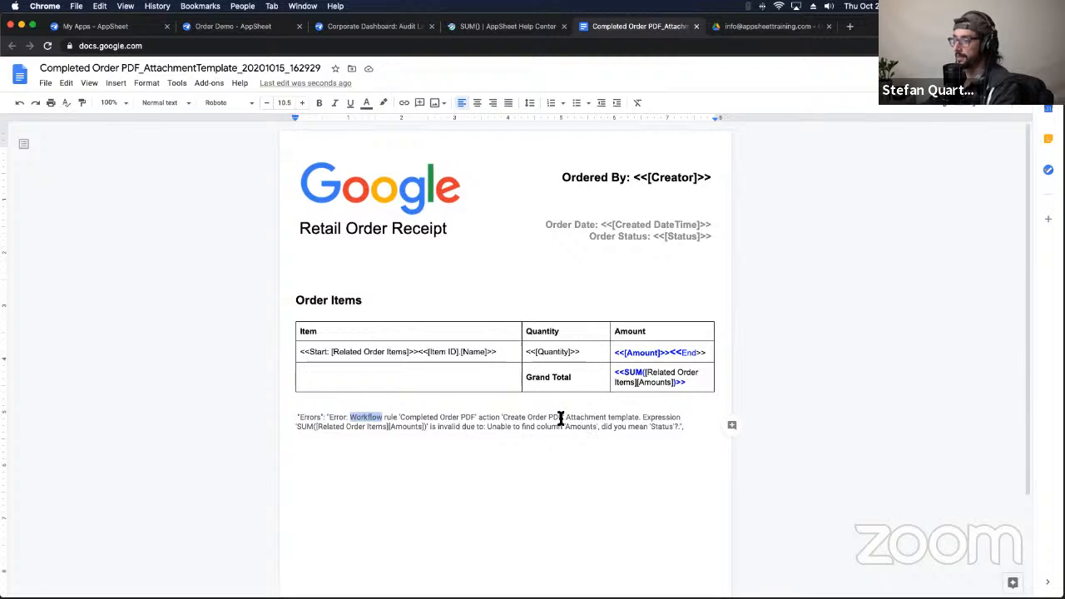
pyautogui.doubleClick(654, 418)
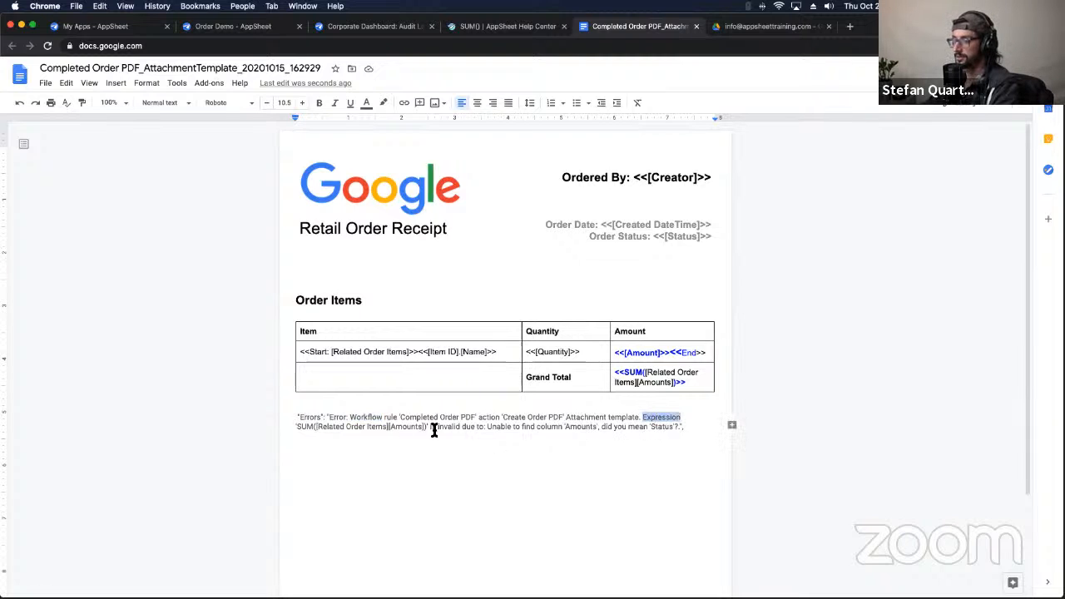
pyautogui.moveTo(426, 427); pyautogui.dragTo(291, 430)
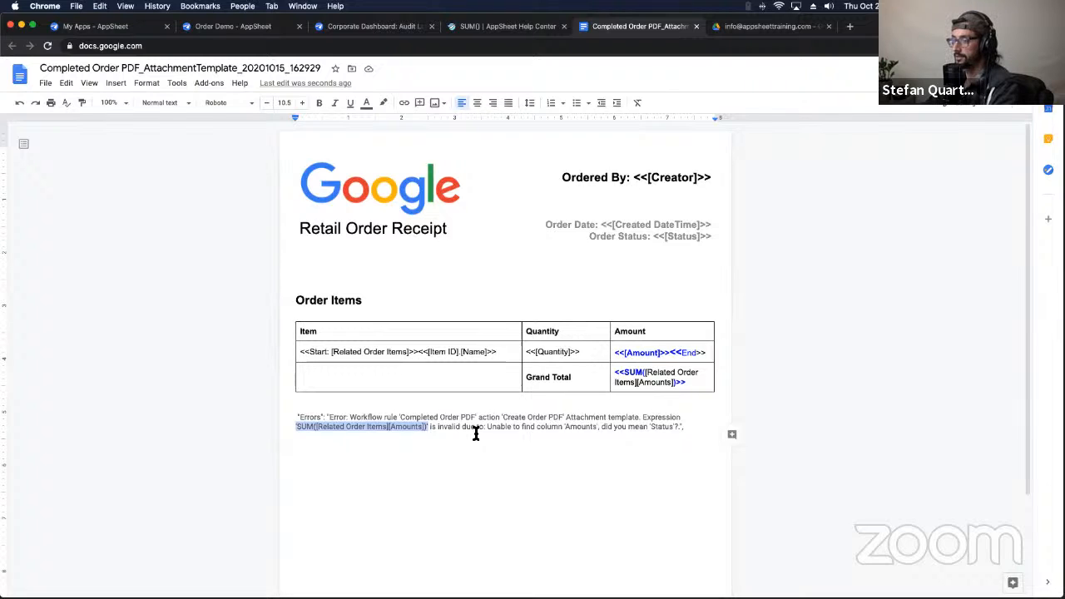
pyautogui.moveTo(485, 428); pyautogui.dragTo(677, 431)
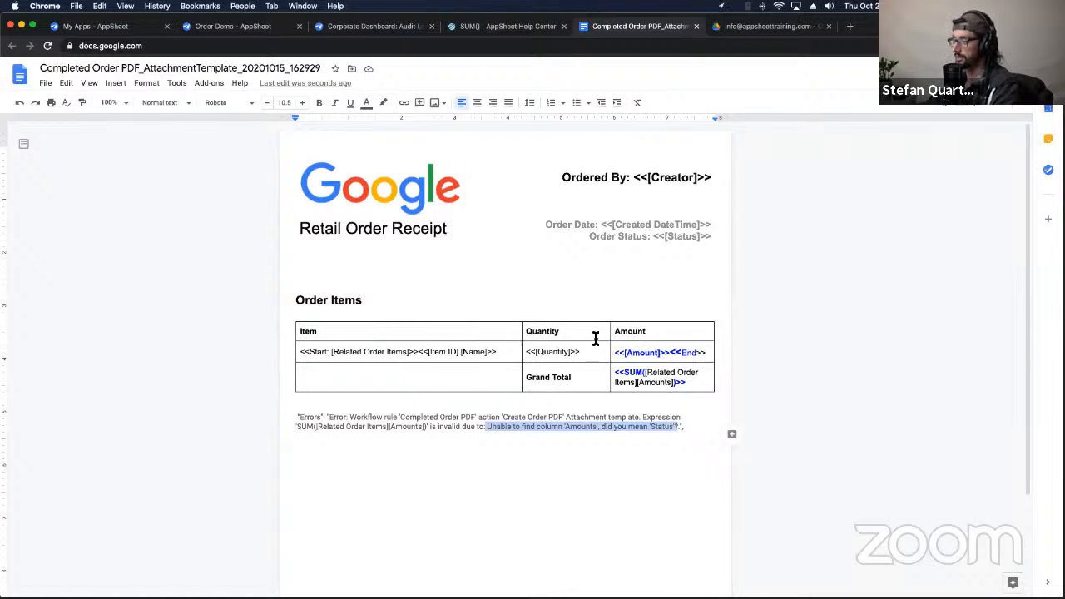
# Step: Check the Order Item schema in the side panel to confirm the column is named Amount
pyautogui.click(232, 26)
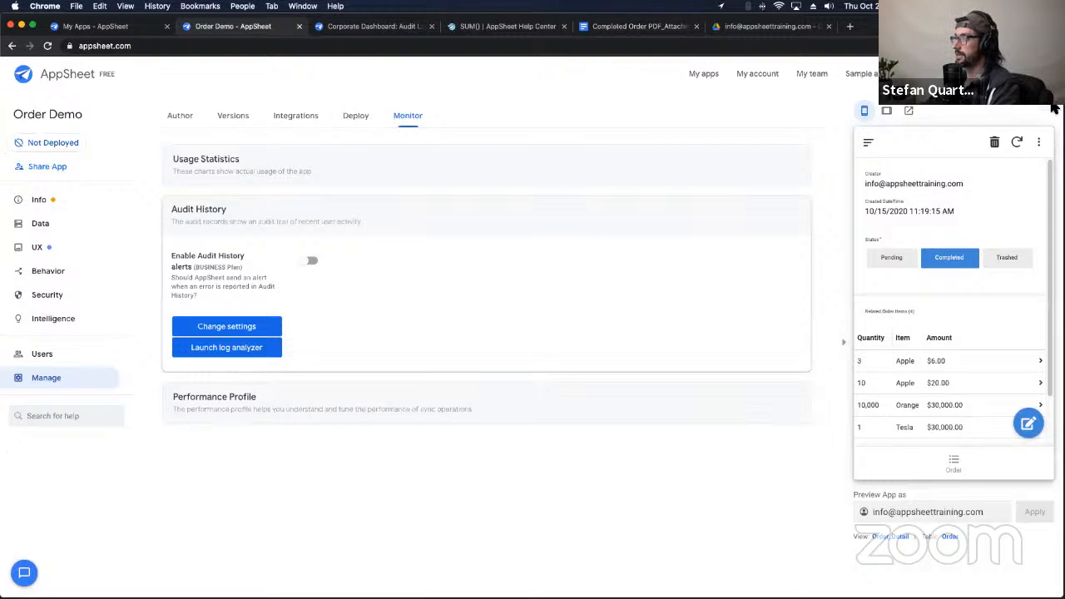
pyautogui.click(1055, 108)
pyautogui.click(988, 115)
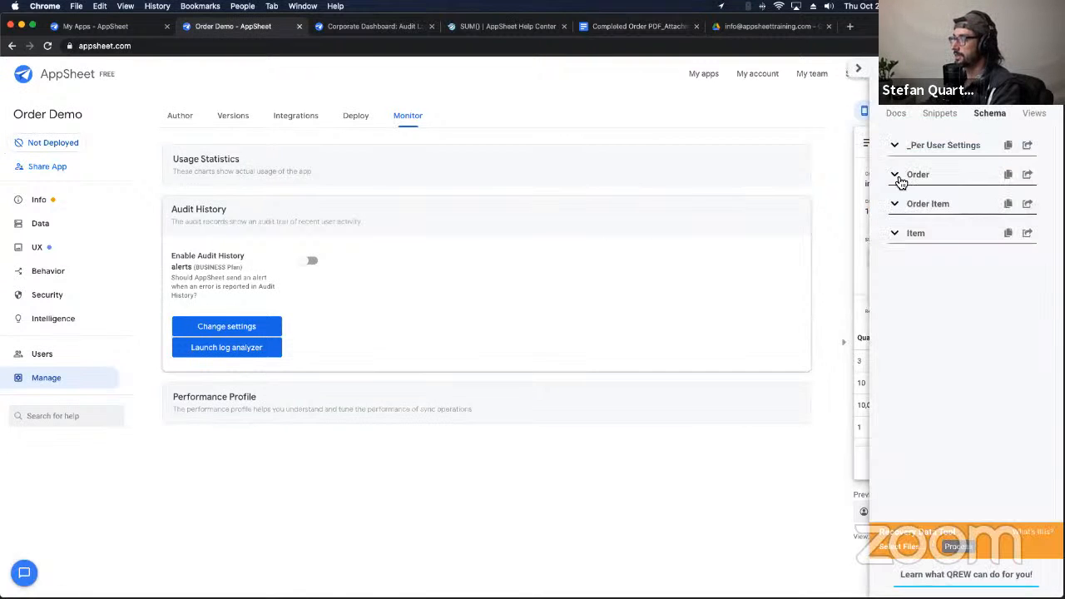
pyautogui.click(896, 210)
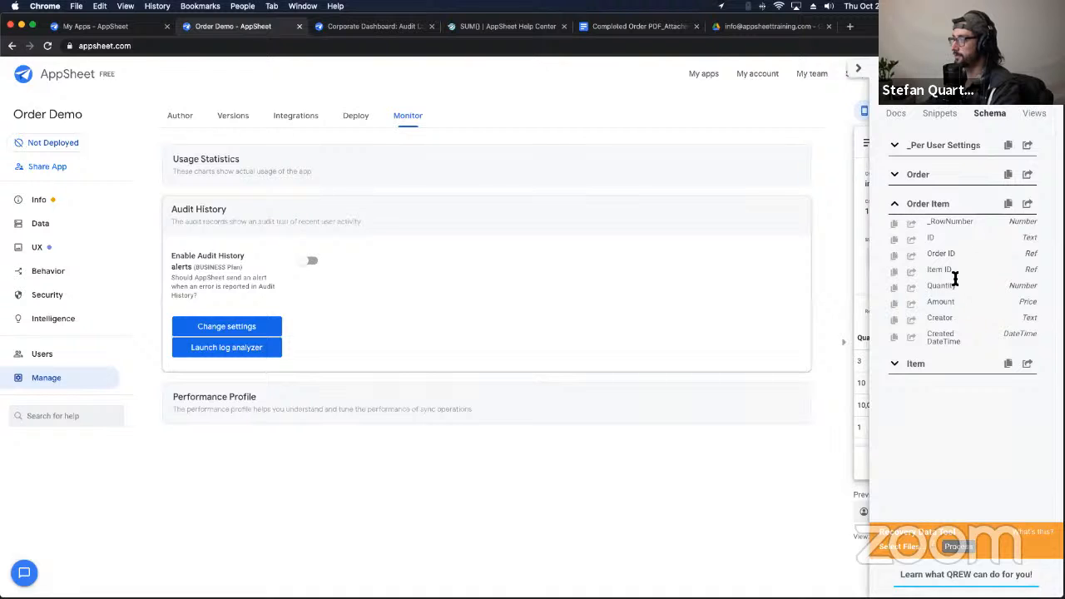
pyautogui.doubleClick(947, 302)
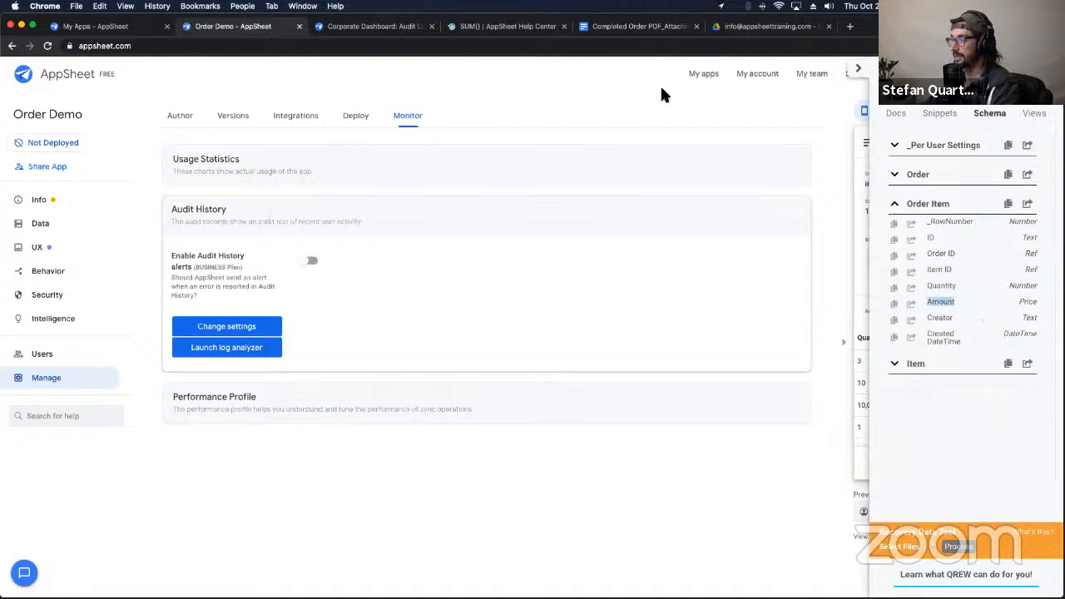
pyautogui.click(374, 25)
pyautogui.click(507, 26)
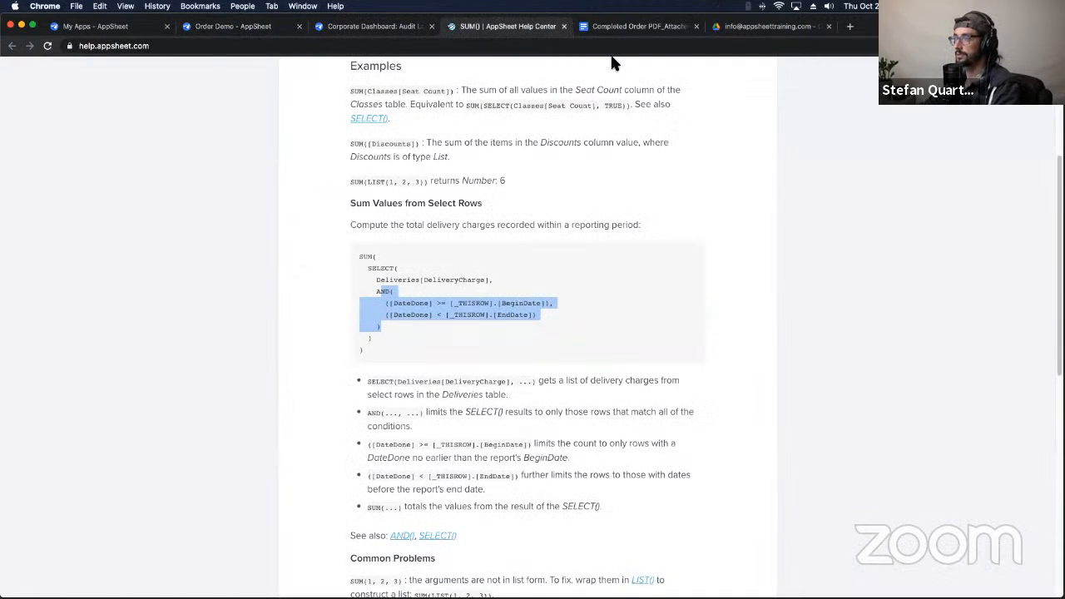
pyautogui.click(615, 27)
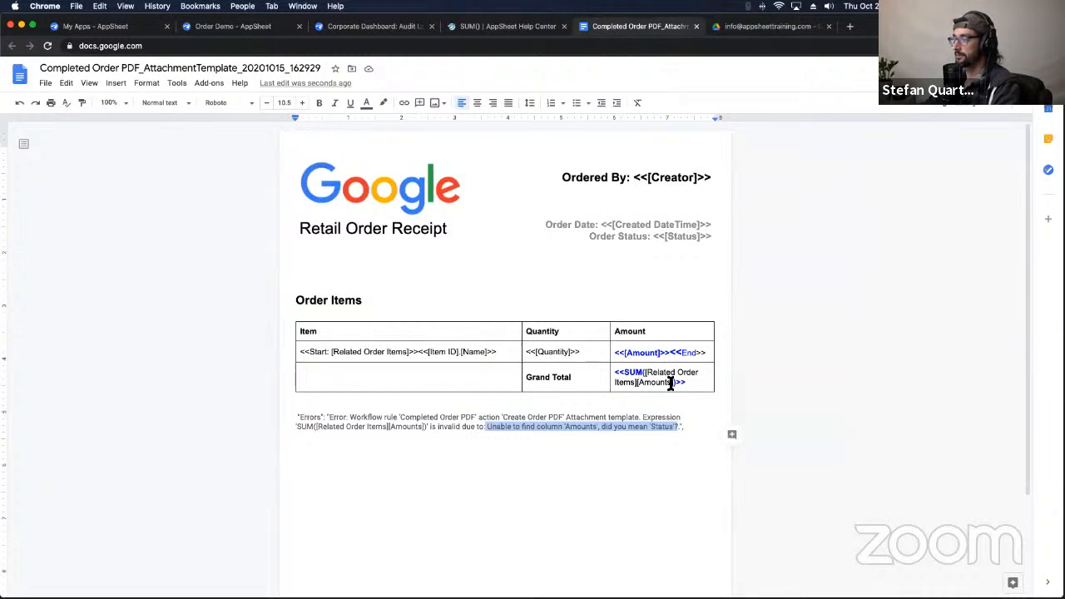
# Step: Change [Amounts] to [Amount] in the Grand Total formula and delete the pasted error paragraph
pyautogui.click(668, 430)
pyautogui.click(666, 382)
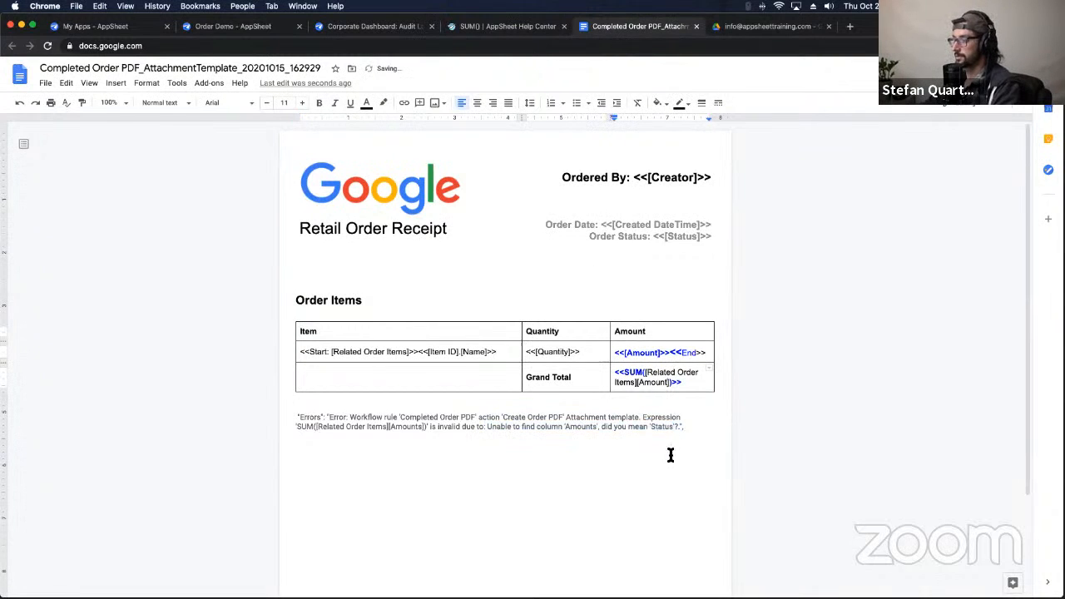
pyautogui.tripleClick(661, 427)
pyautogui.press('BackSpace')
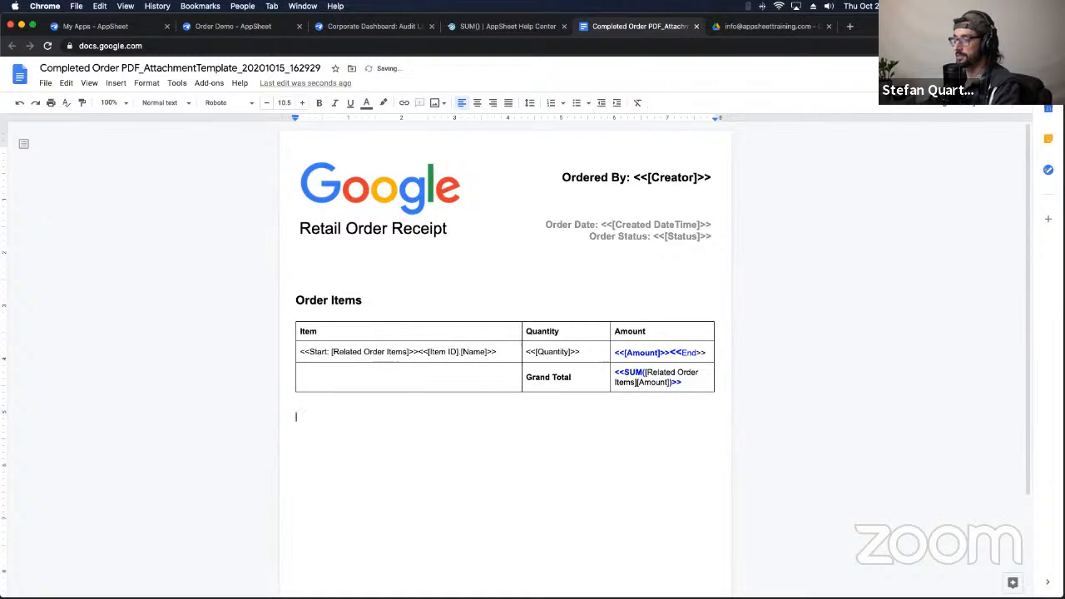
pyautogui.click(224, 27)
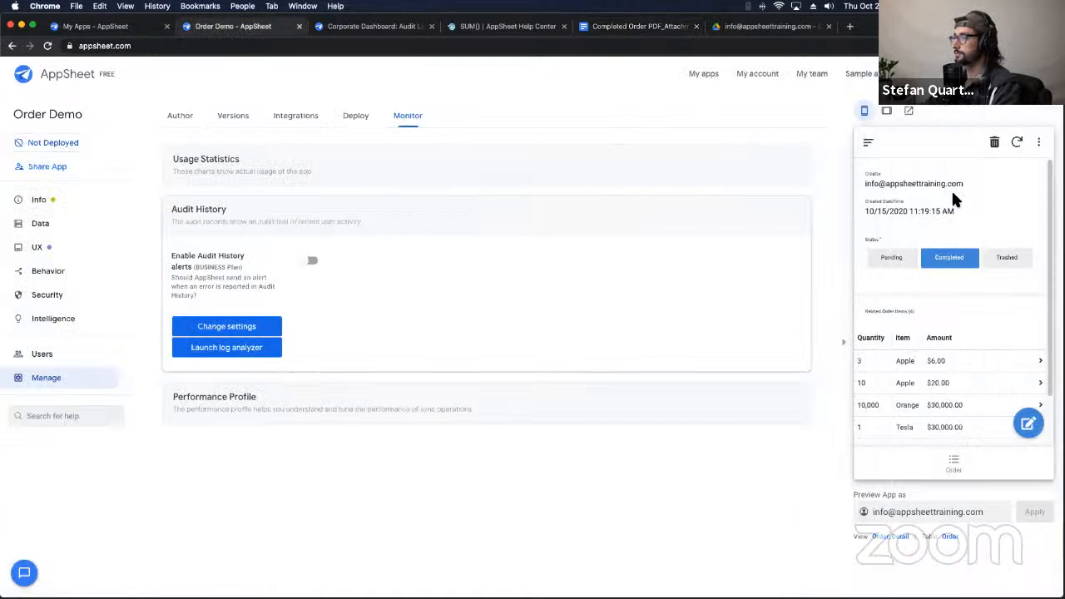
# Step: Switch the preview order to Trashed, then Completed, sync, and review its four related items
pyautogui.click(1007, 261)
pyautogui.click(951, 260)
pyautogui.click(1016, 142)
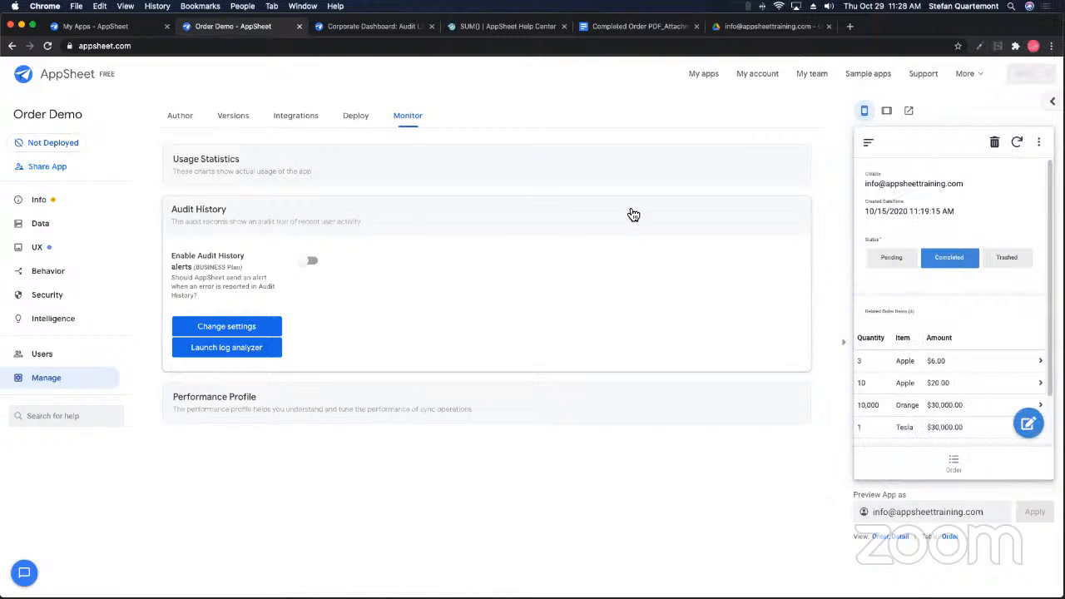
pyautogui.scroll(-2, 942, 413)
pyautogui.scroll(2, 947, 383)
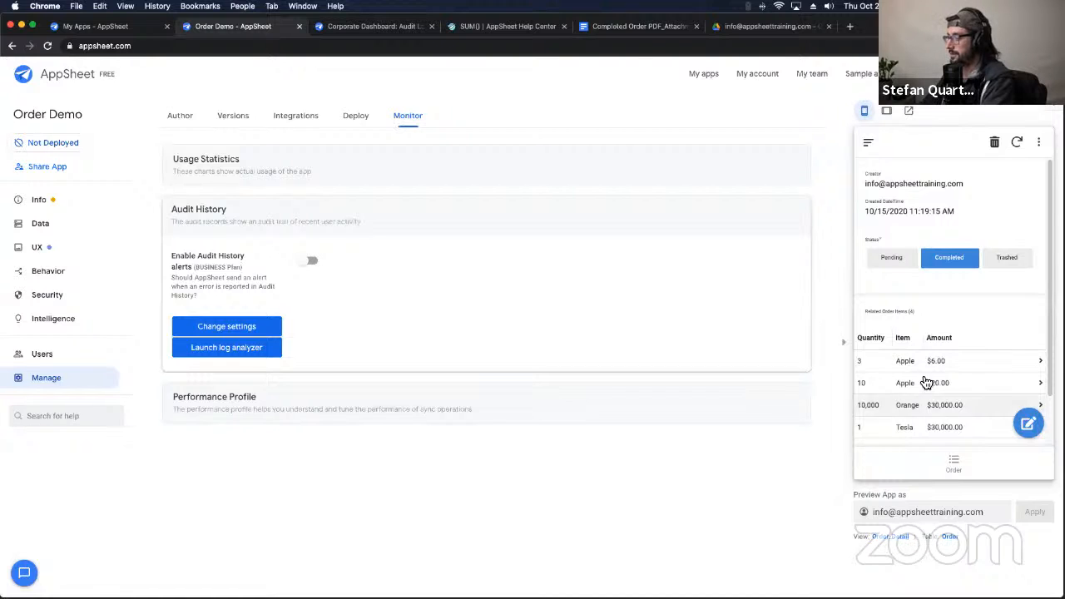
pyautogui.moveTo(865, 183); pyautogui.dragTo(961, 188)
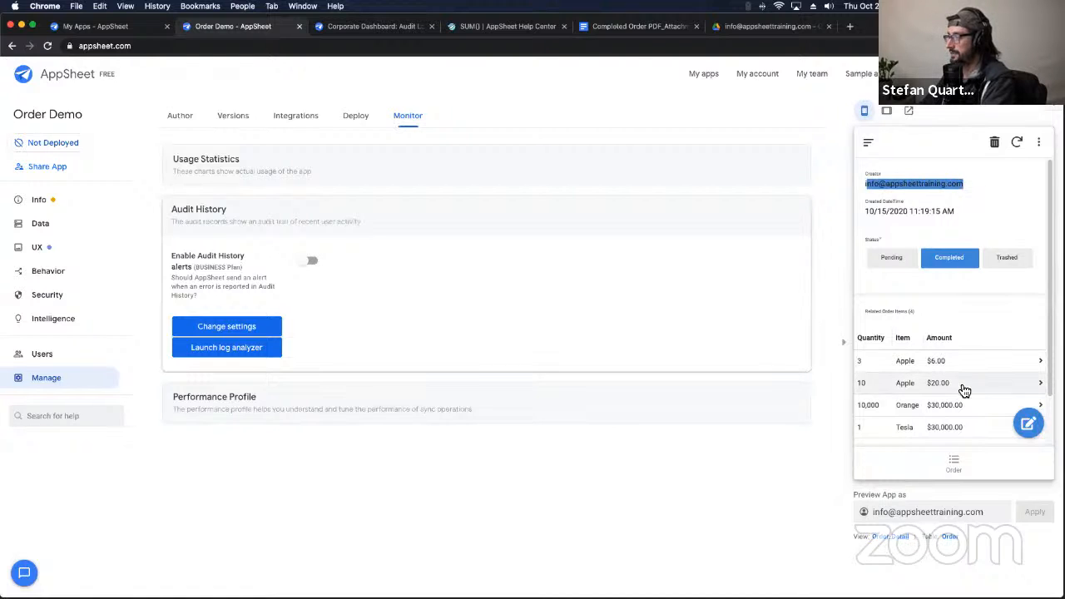
# Step: In the Order_Detail view settings, add Creator as the header column
pyautogui.click(887, 539)
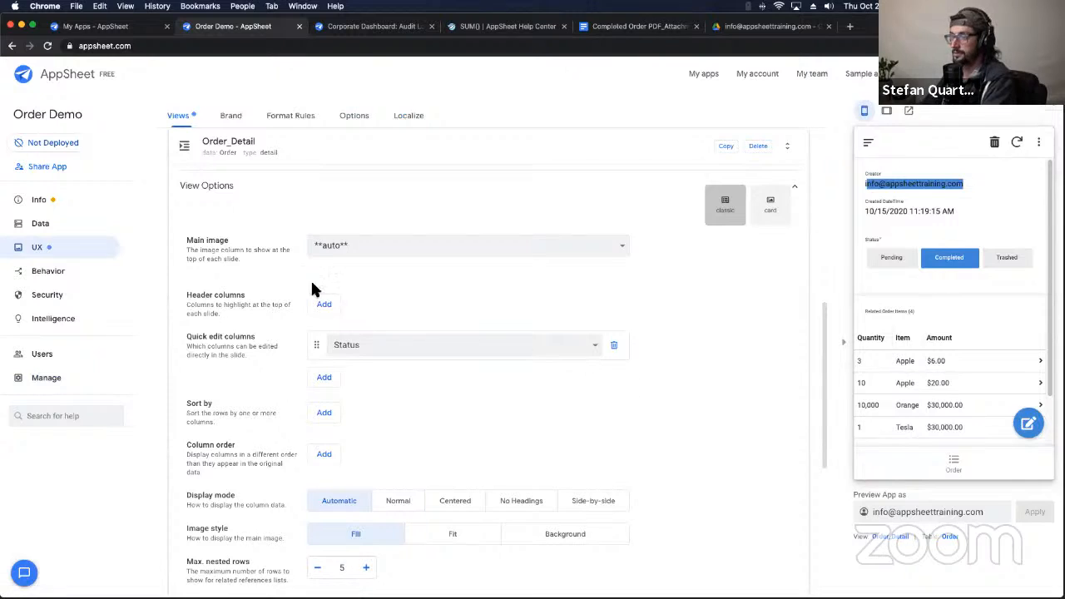
pyautogui.moveTo(854, 537); pyautogui.dragTo(893, 583)
pyautogui.click(890, 562)
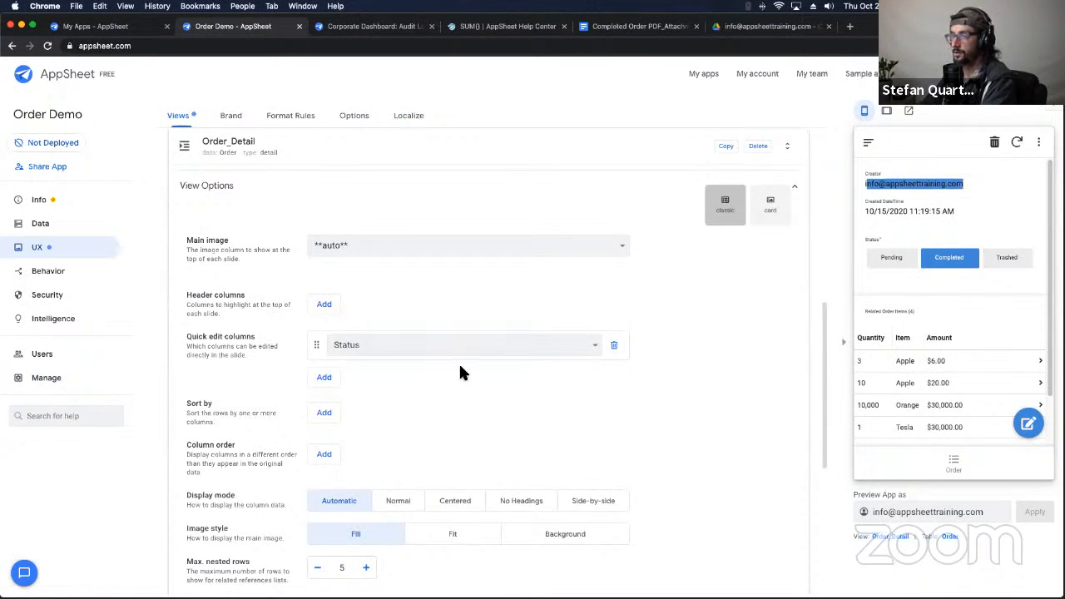
pyautogui.scroll(-1, 249, 349)
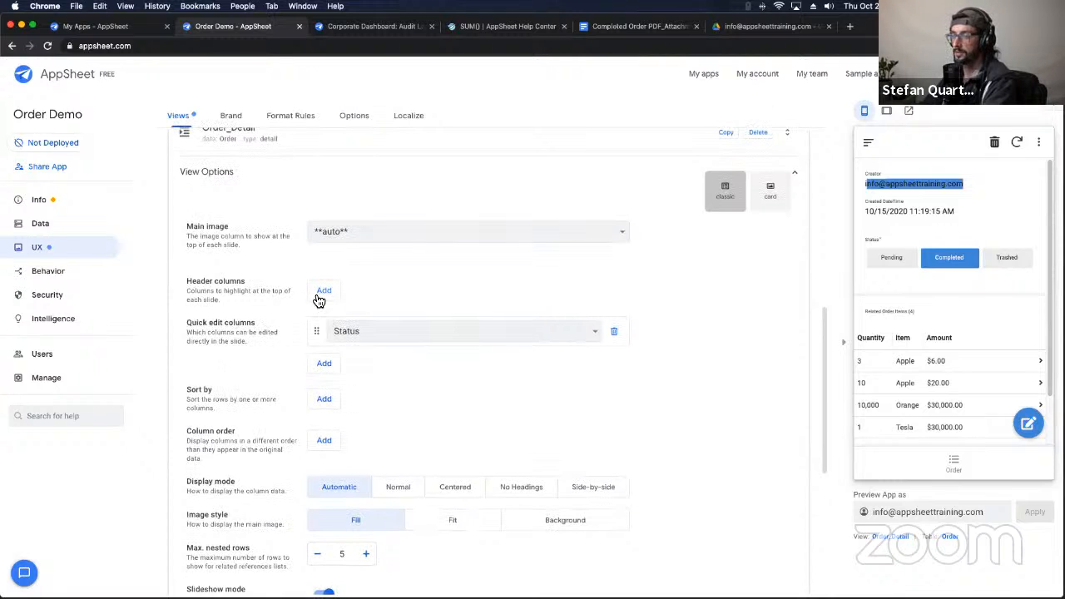
pyautogui.click(322, 292)
pyautogui.scroll(-2, 358, 274)
pyautogui.click(395, 258)
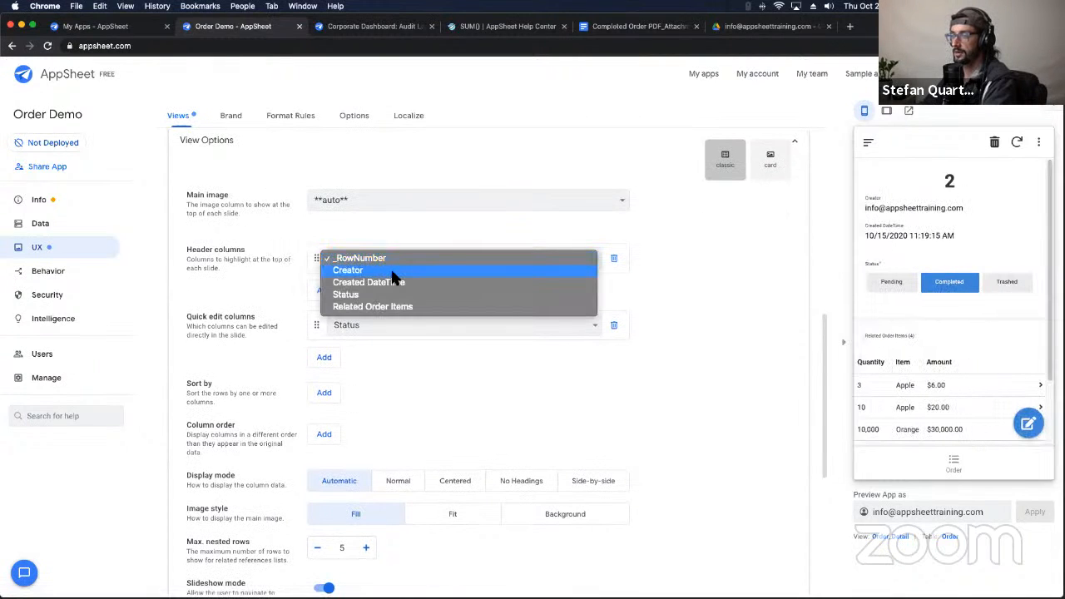
pyautogui.click(393, 272)
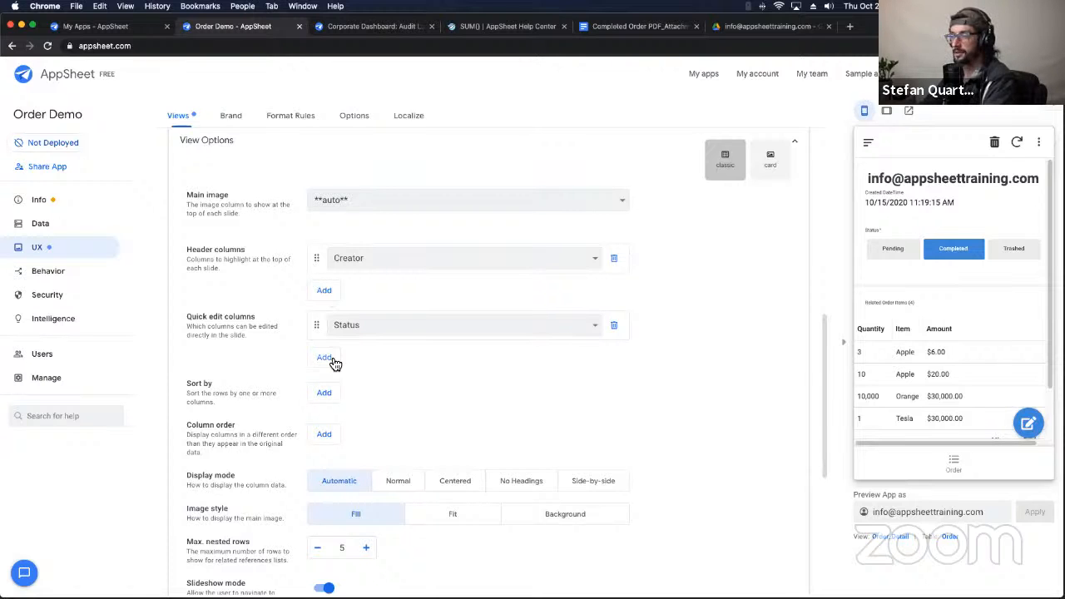
# Step: Set the column order to all other columns followed by Created DateTime
pyautogui.scroll(-5, 371, 446)
pyautogui.scroll(4, 371, 447)
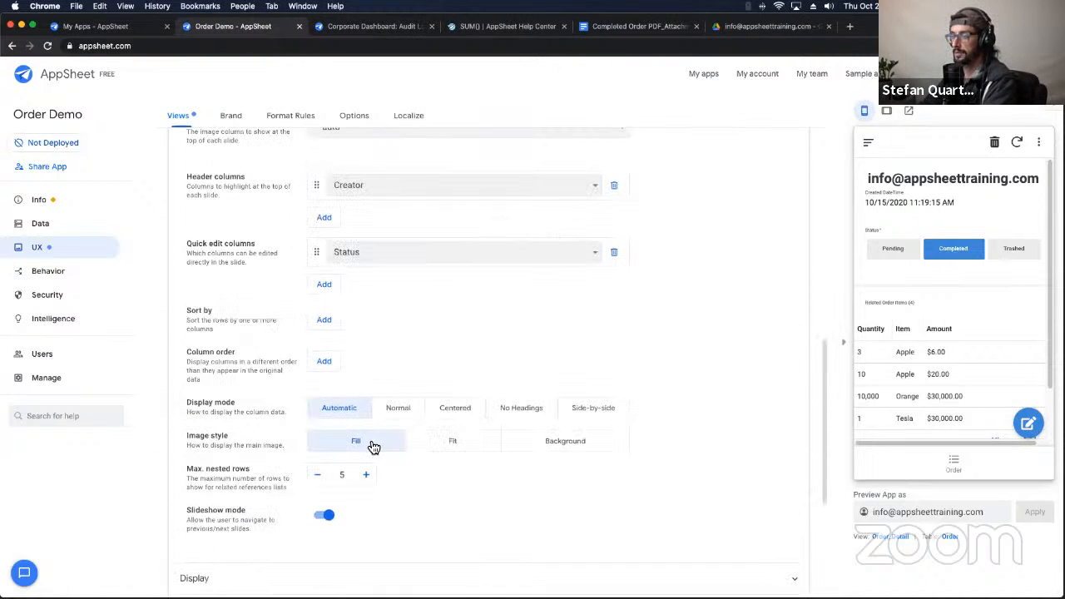
pyautogui.click(322, 364)
pyautogui.click(323, 361)
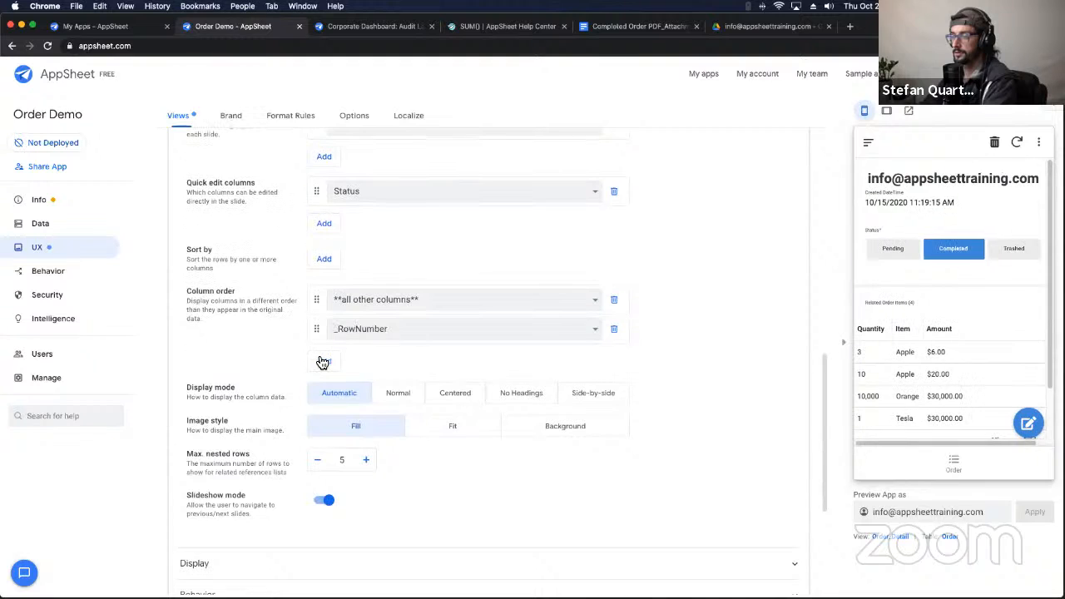
pyautogui.click(343, 330)
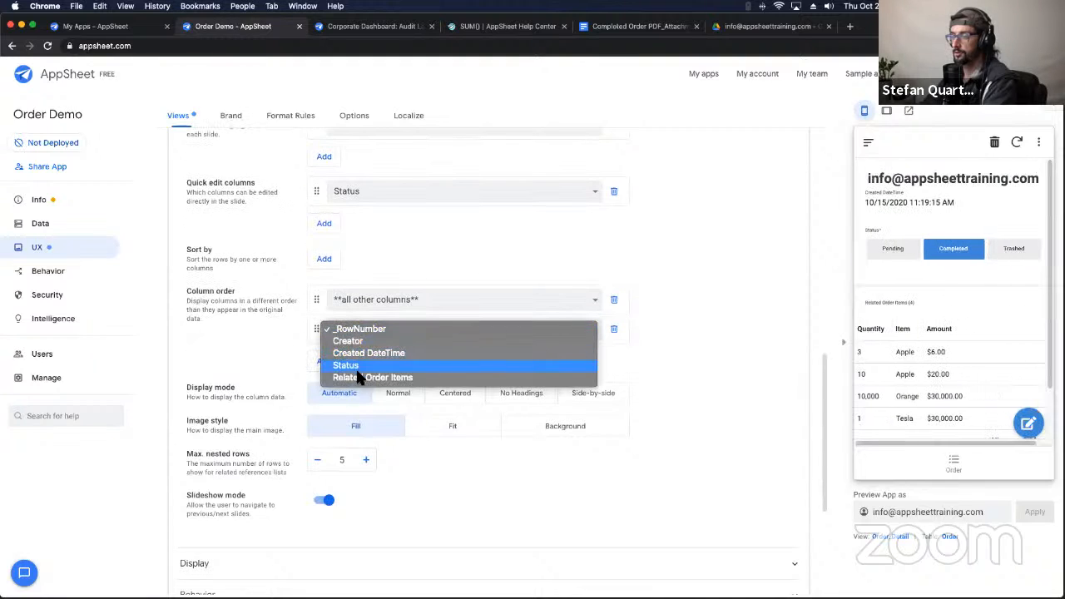
pyautogui.click(350, 353)
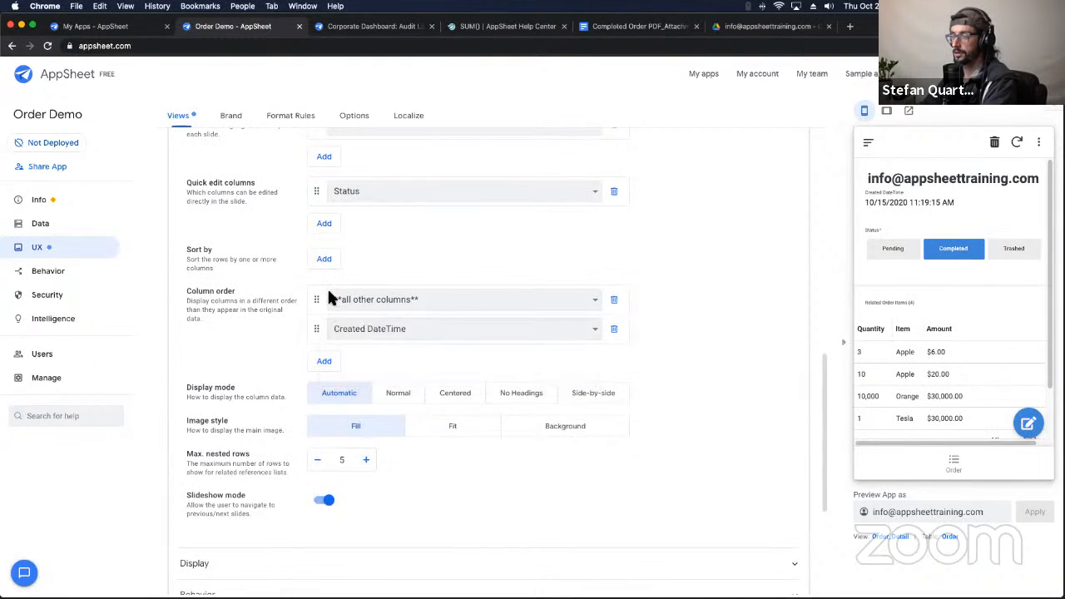
pyautogui.click(378, 332)
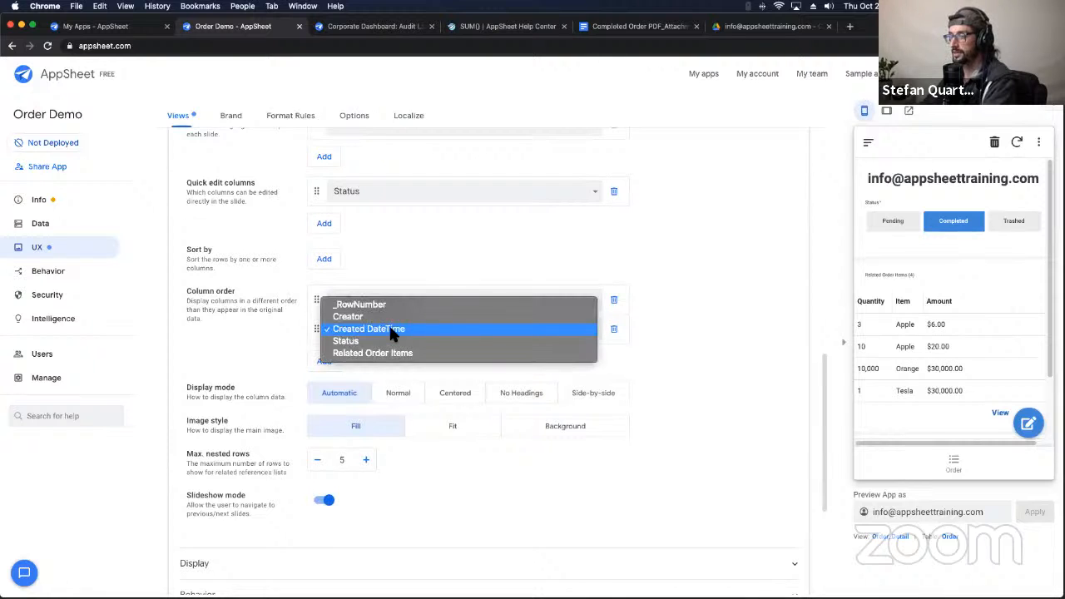
pyautogui.click(388, 323)
pyautogui.scroll(-2, 965, 302)
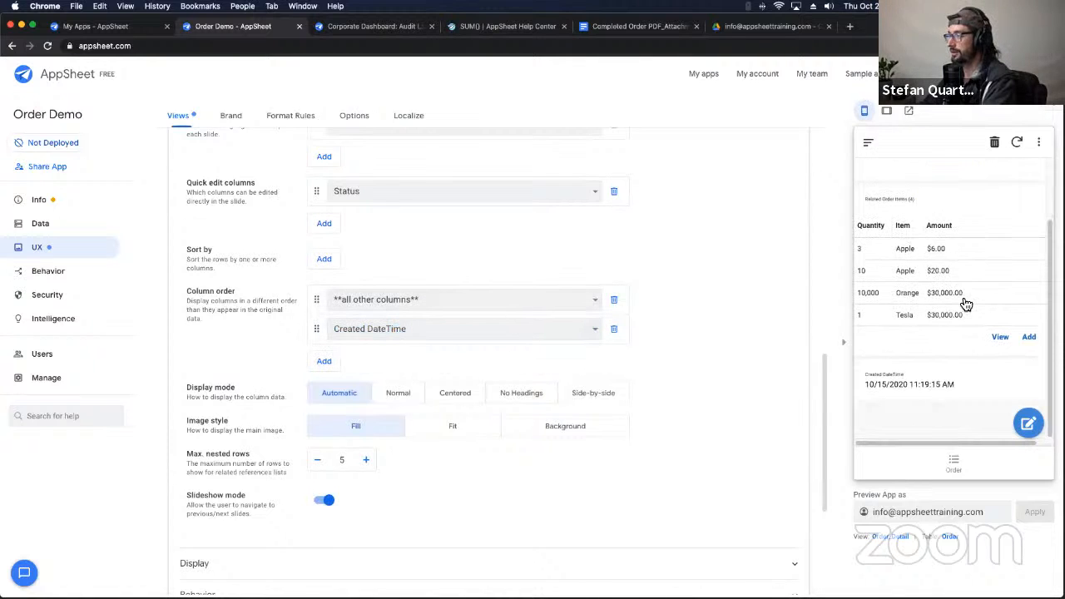
pyautogui.tripleClick(901, 383)
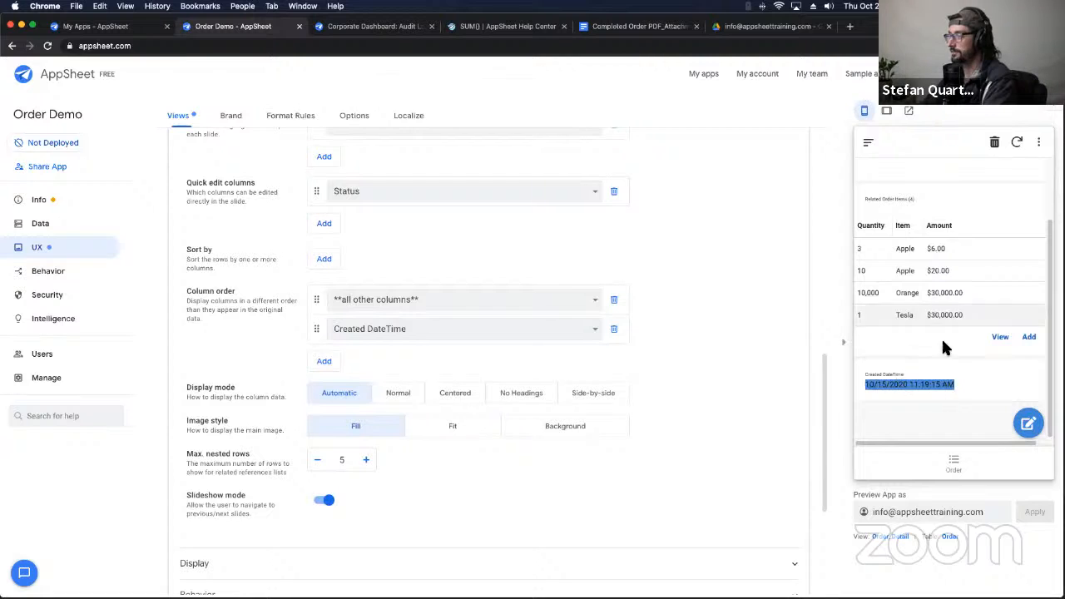
pyautogui.scroll(2, 943, 343)
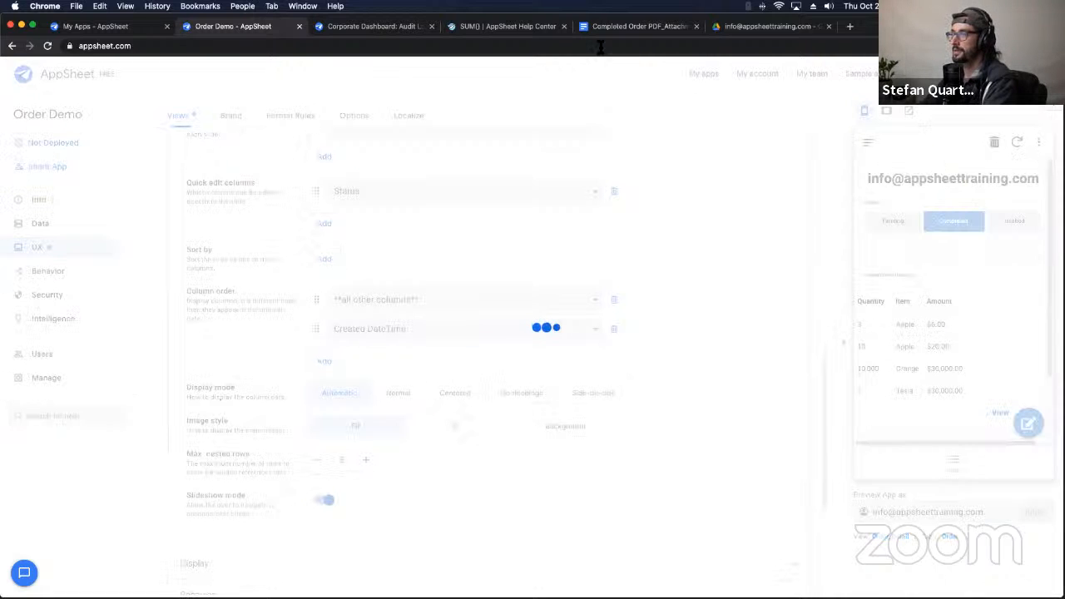
# Step: Open the generated receipt PDF in Drive and check its $60,026.00 Grand Total
pyautogui.click(753, 30)
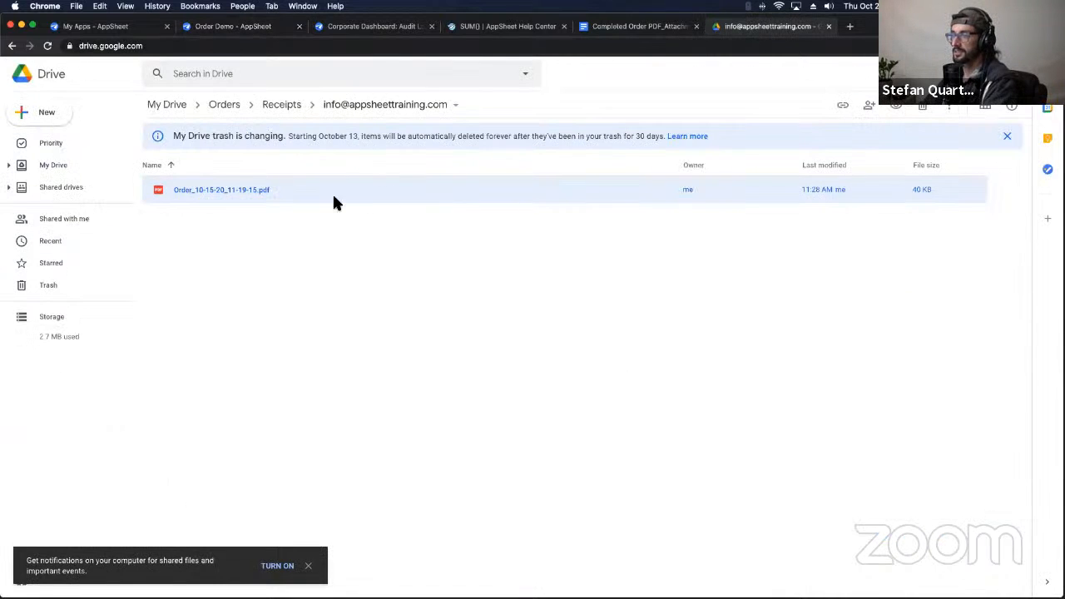
pyautogui.doubleClick(285, 190)
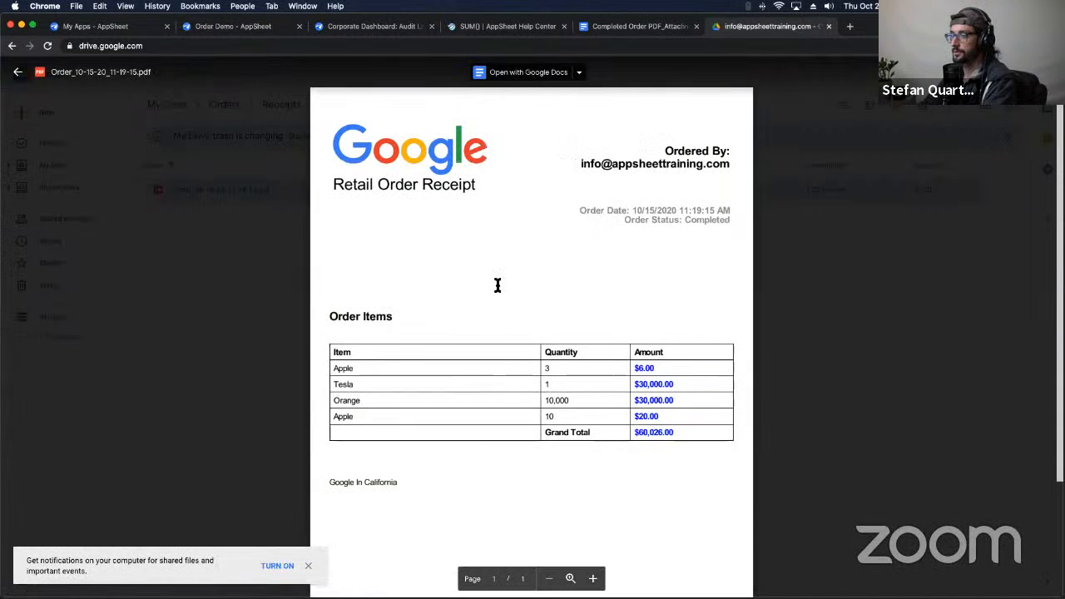
pyautogui.scroll(-3, 571, 413)
pyautogui.scroll(3, 570, 413)
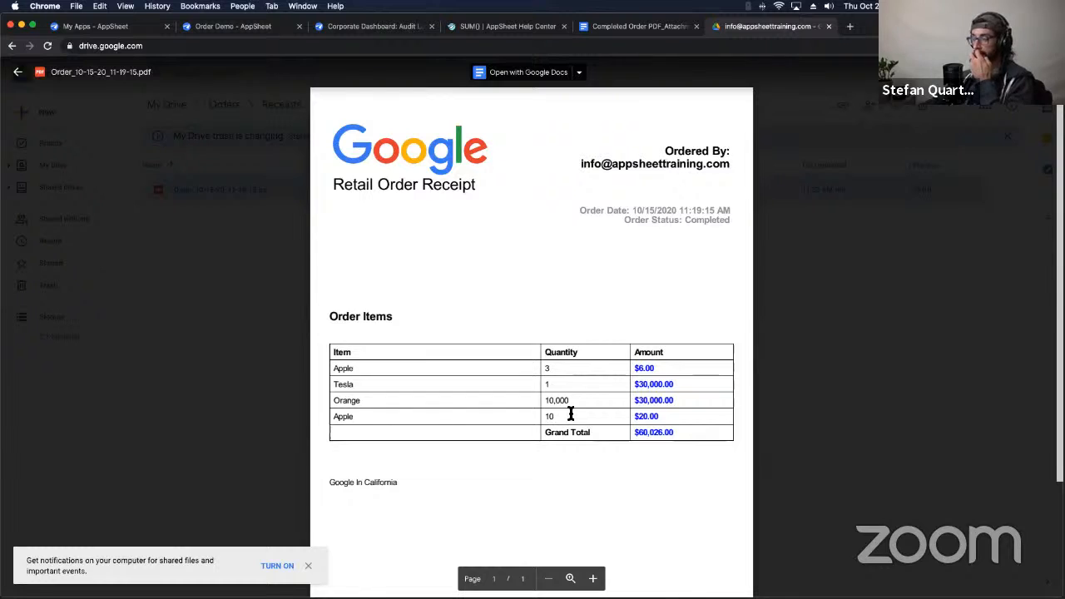
pyautogui.moveTo(634, 433); pyautogui.dragTo(682, 433)
pyautogui.click(635, 432)
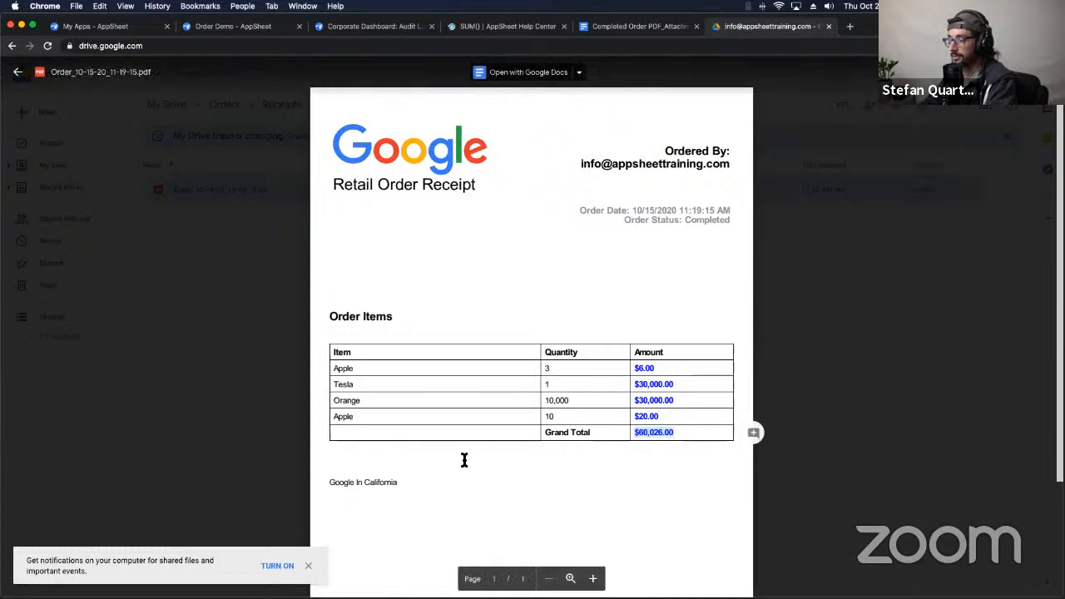
pyautogui.click(386, 497)
# Step: Review the receipt PDF's footer mentioning Google and California
pyautogui.scroll(-3, 407, 475)
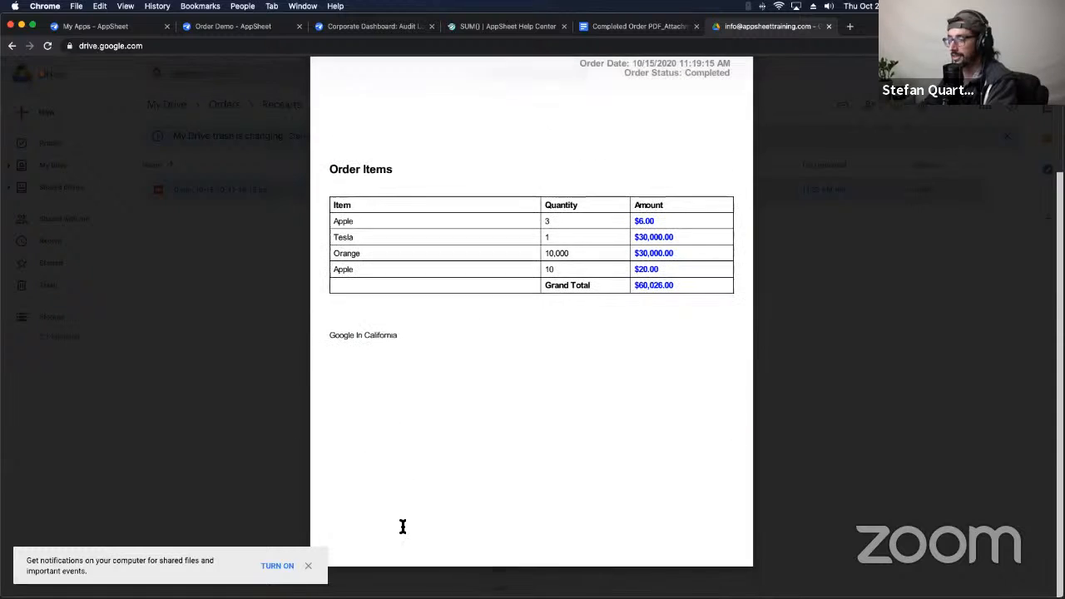
pyautogui.doubleClick(367, 334)
pyautogui.click(367, 335)
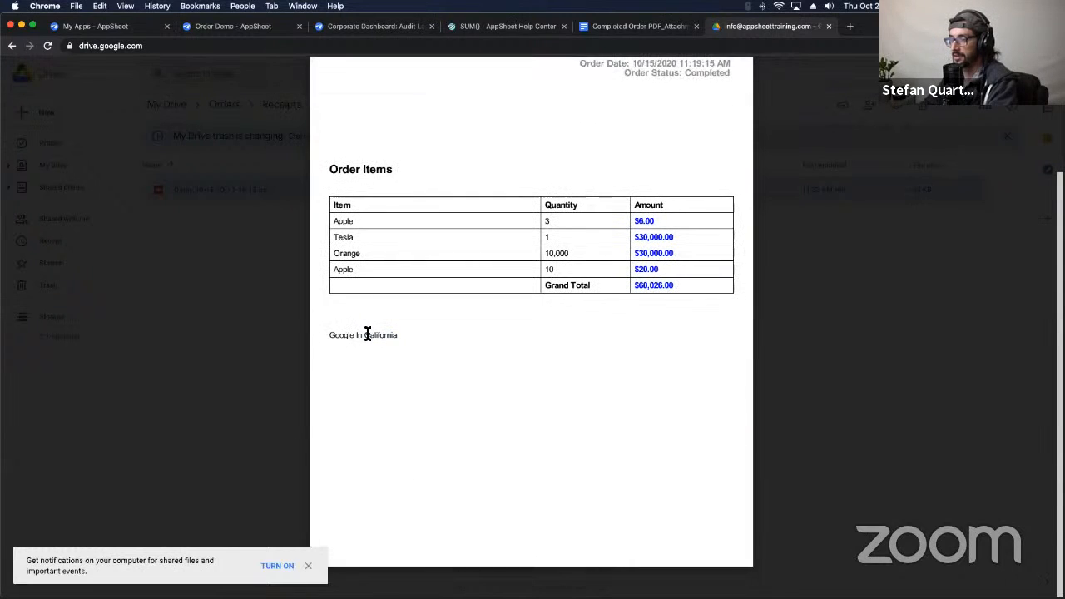
pyautogui.scroll(3, 425, 342)
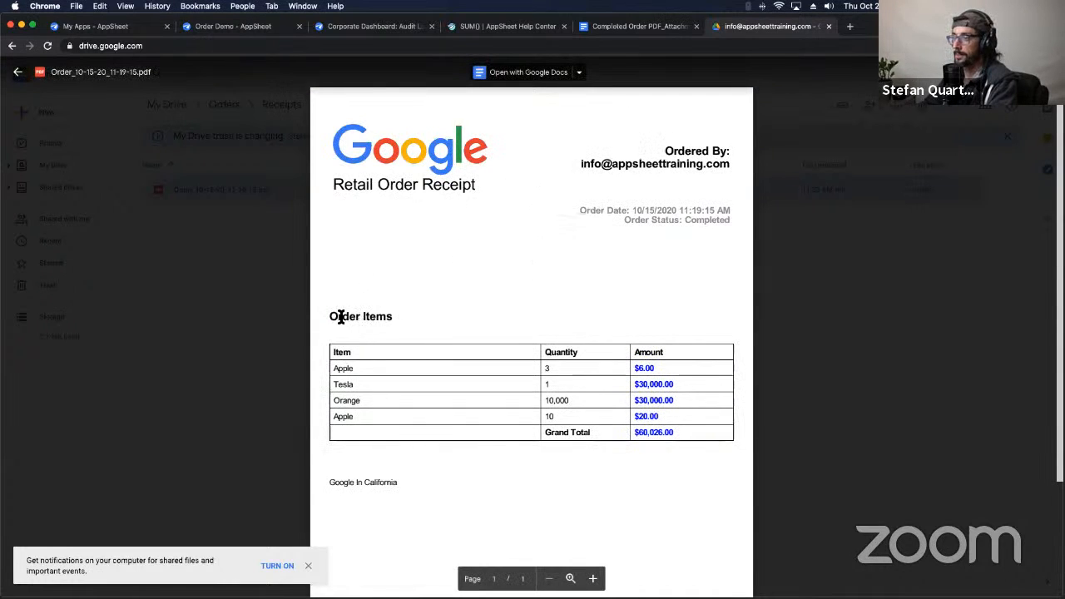
pyautogui.scroll(-2, 450, 278)
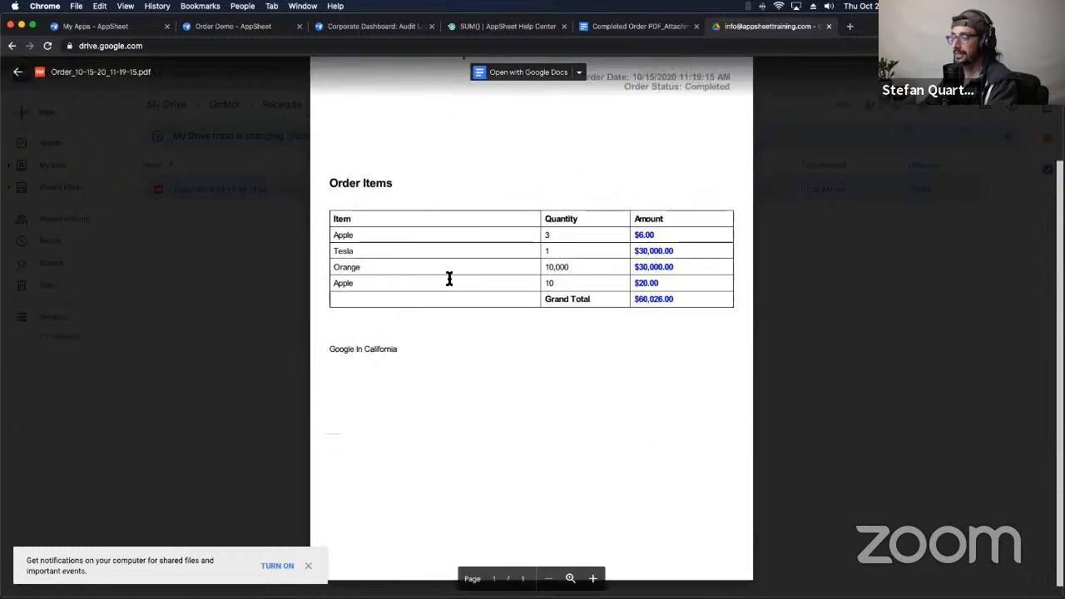
pyautogui.scroll(2, 449, 278)
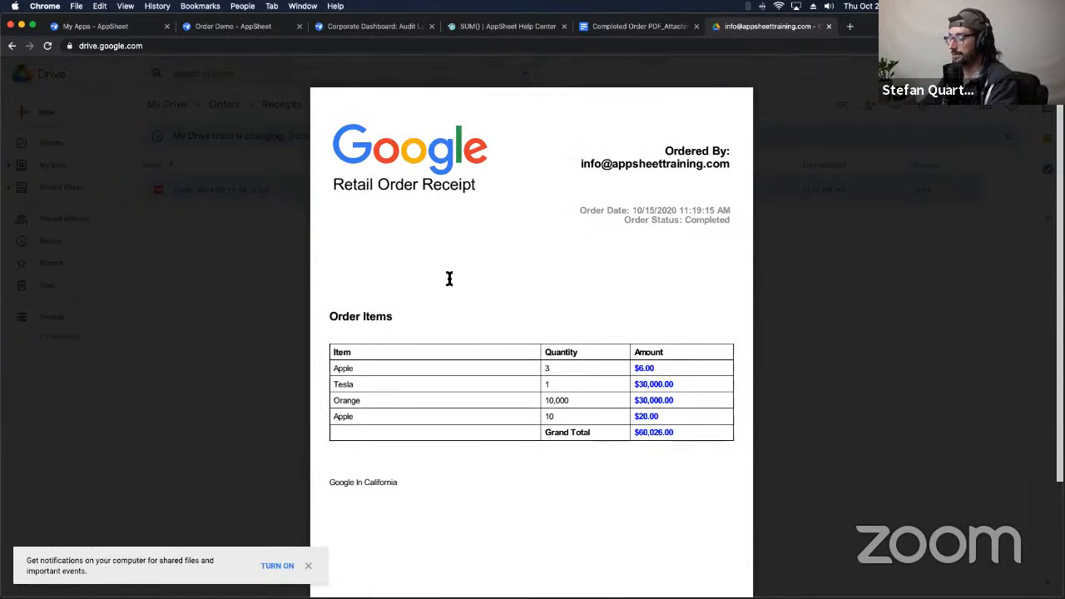
pyautogui.doubleClick(352, 483)
pyautogui.doubleClick(376, 483)
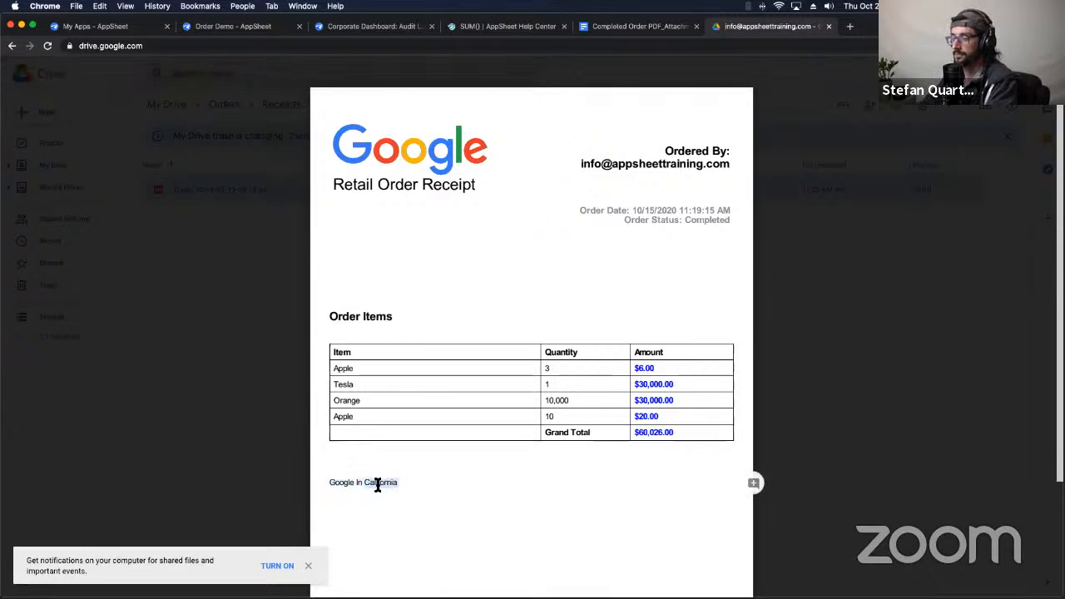
pyautogui.scroll(-3, 375, 485)
pyautogui.scroll(3, 375, 485)
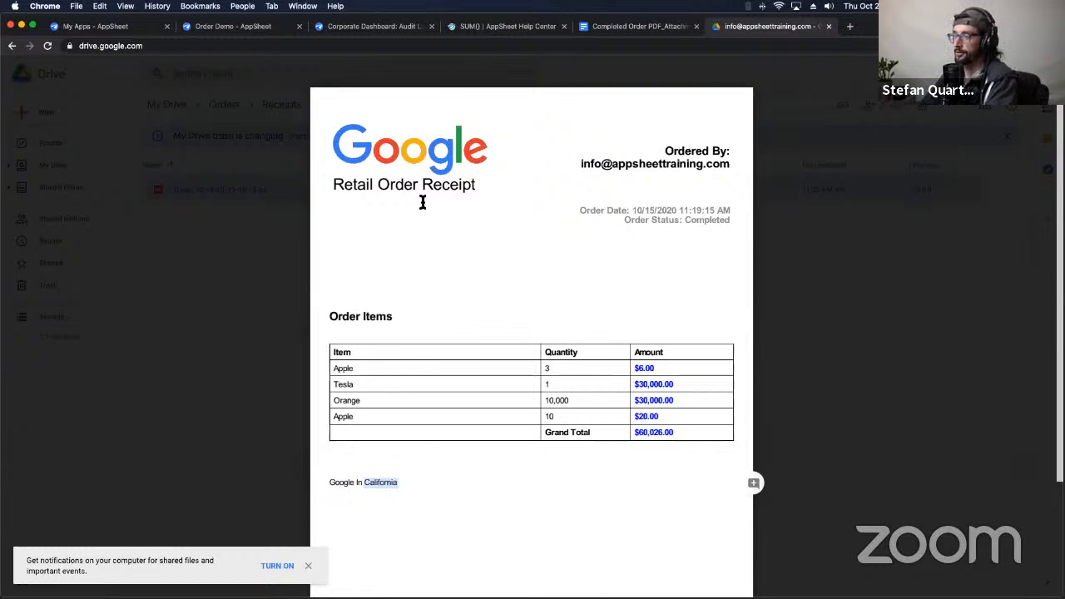
pyautogui.scroll(-3, 377, 331)
pyautogui.scroll(3, 377, 331)
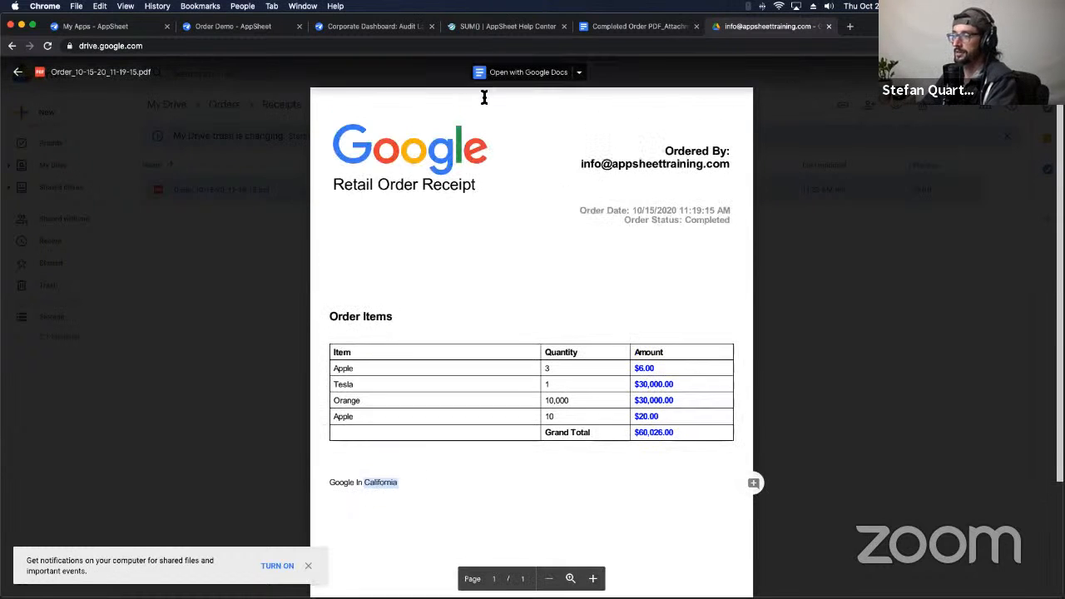
pyautogui.click(645, 31)
# Step: Back in the template, inspect the Grand Total <<SUM([Related Order Items][Amount])>> expression
pyautogui.scroll(-3, 452, 345)
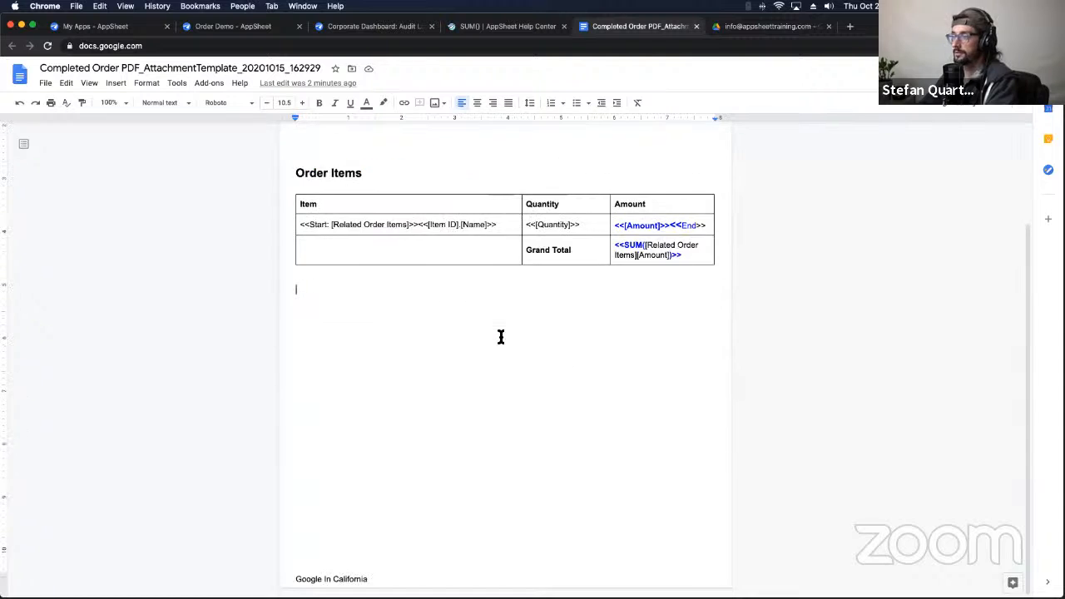
pyautogui.scroll(3, 499, 336)
pyautogui.click(502, 28)
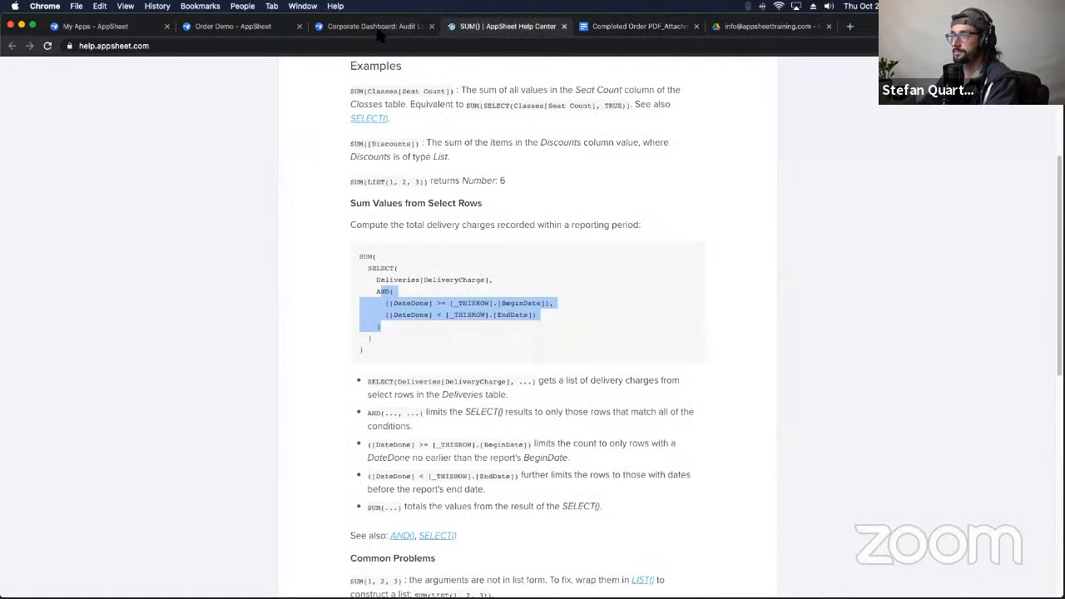
pyautogui.click(378, 30)
pyautogui.click(658, 30)
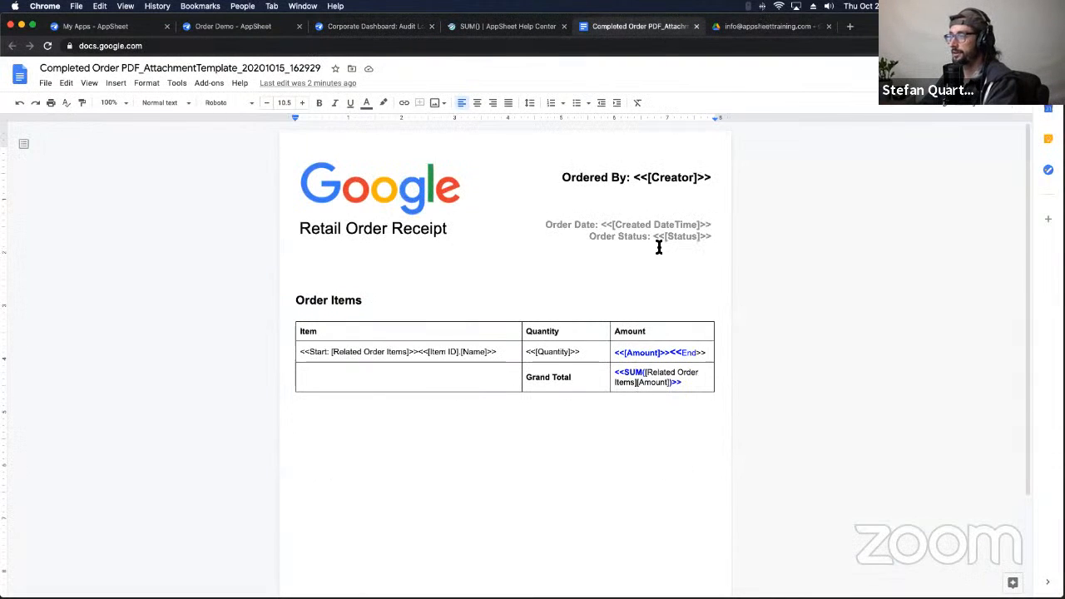
pyautogui.moveTo(682, 382); pyautogui.dragTo(615, 377)
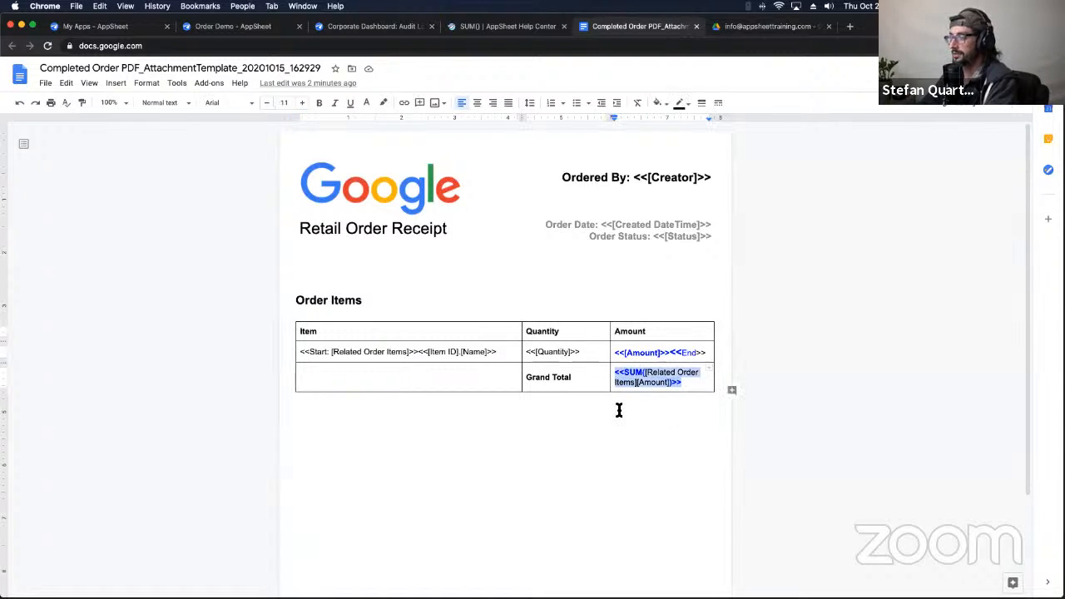
pyautogui.click(623, 374)
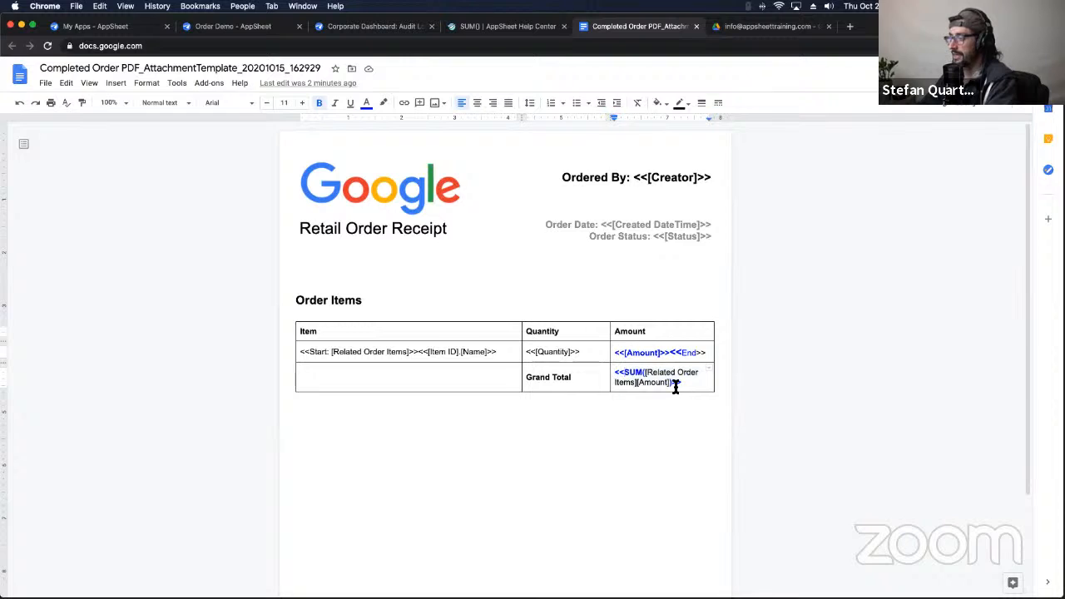
pyautogui.doubleClick(633, 373)
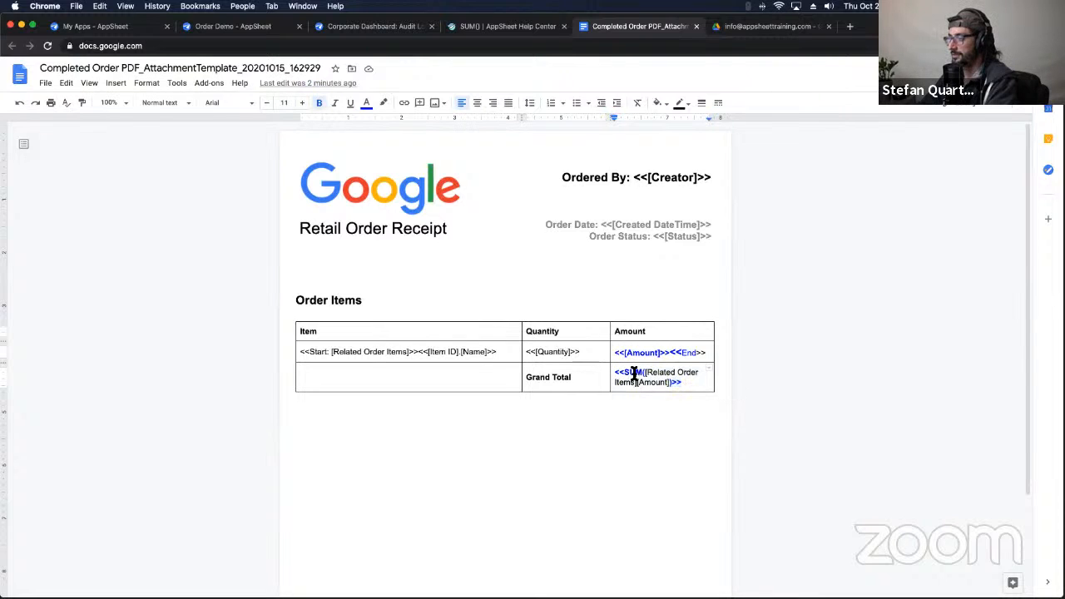
pyautogui.doubleClick(677, 382)
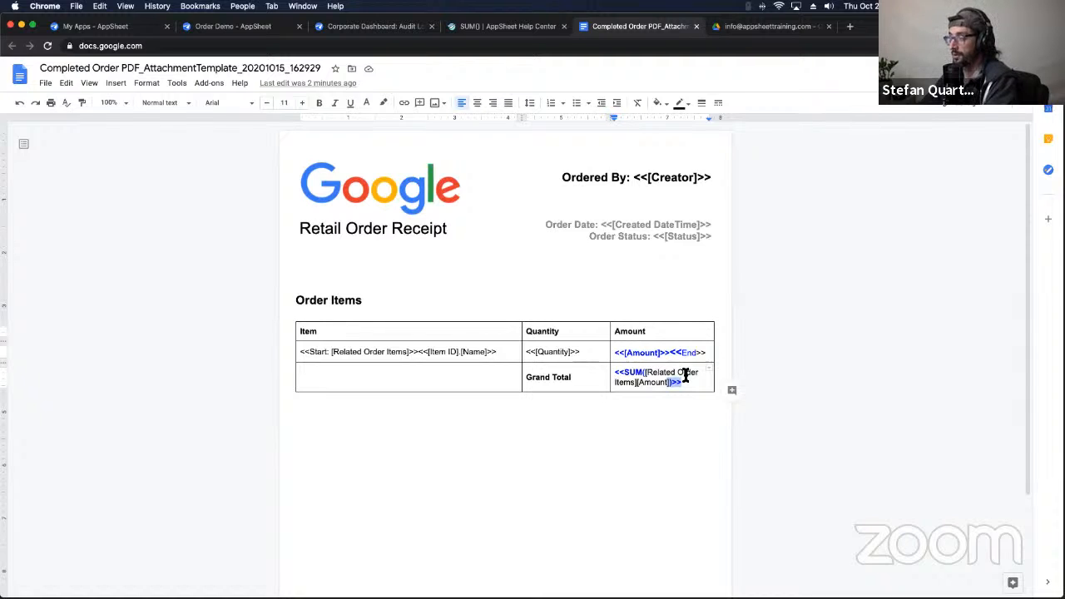
pyautogui.tripleClick(626, 377)
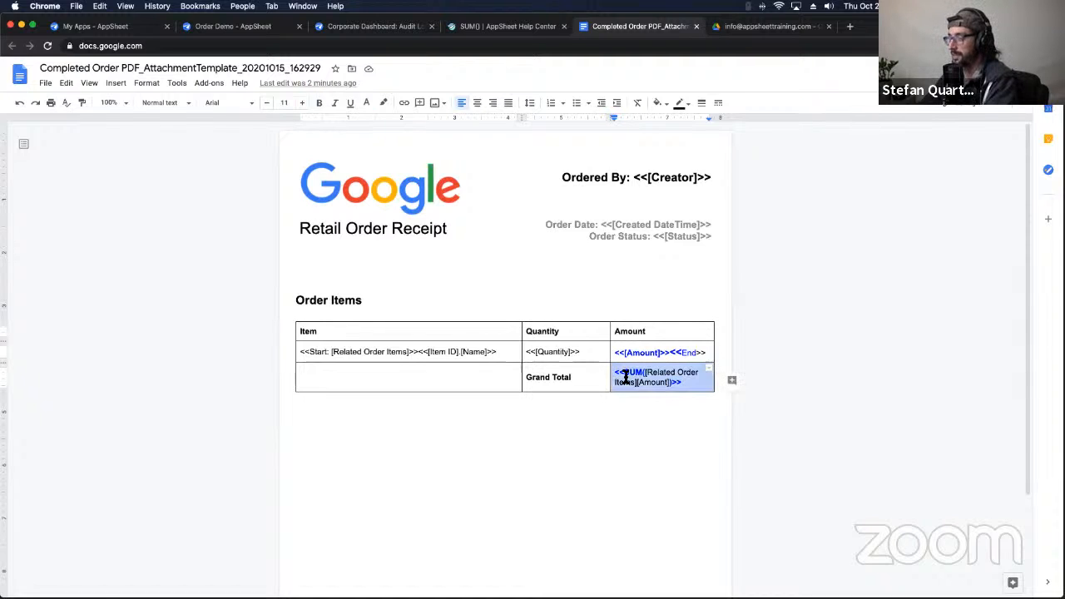
pyautogui.click(682, 380)
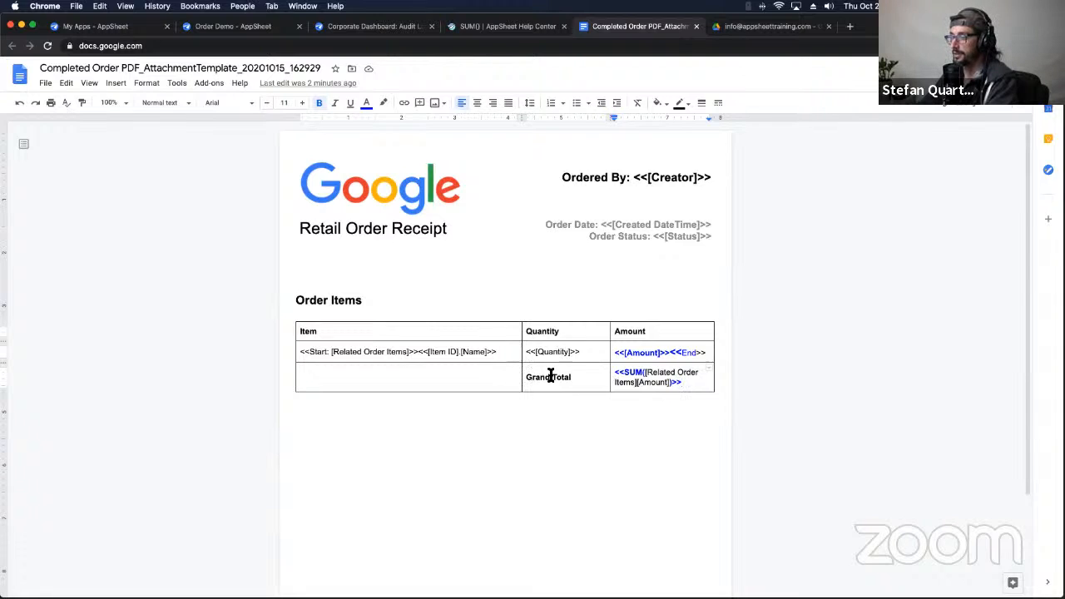
# Step: Type '[' after SUM( in the Grand Total formula and reselect the whole expression
pyautogui.doubleClick(637, 376)
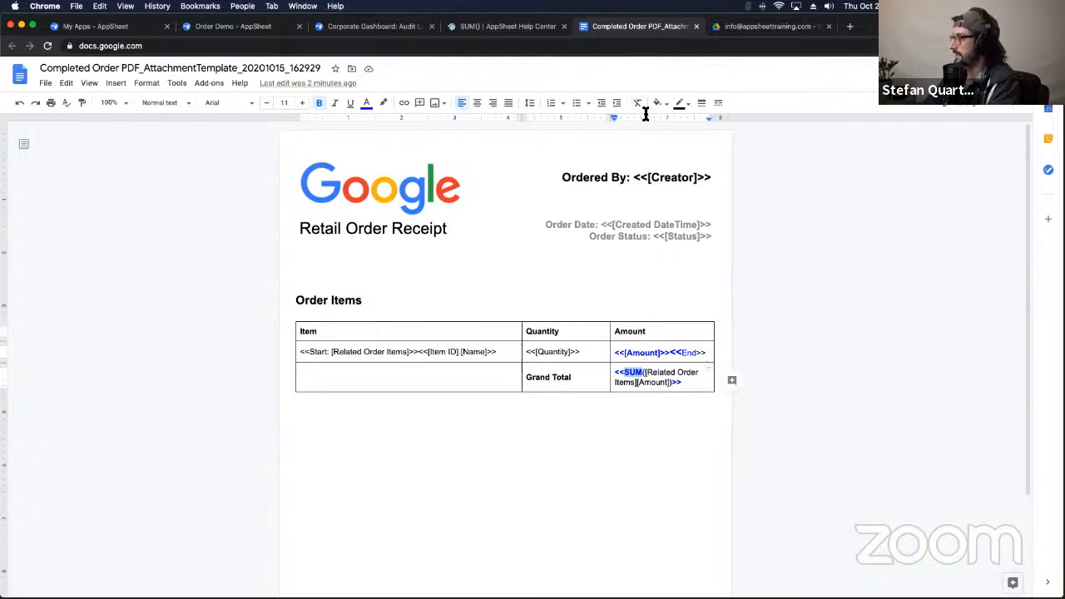
pyautogui.click(646, 382)
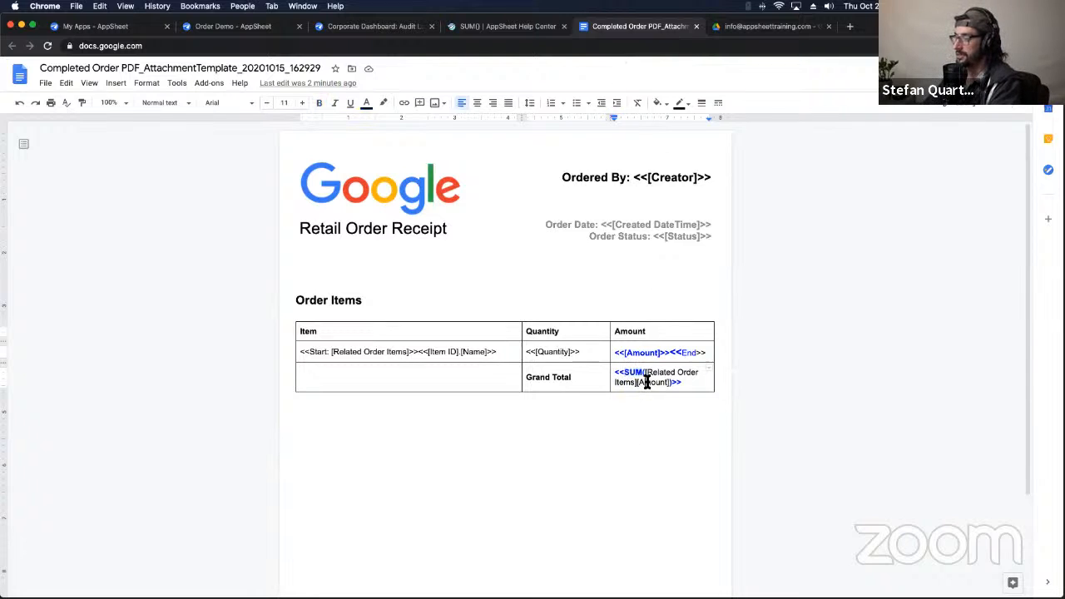
pyautogui.click(645, 374)
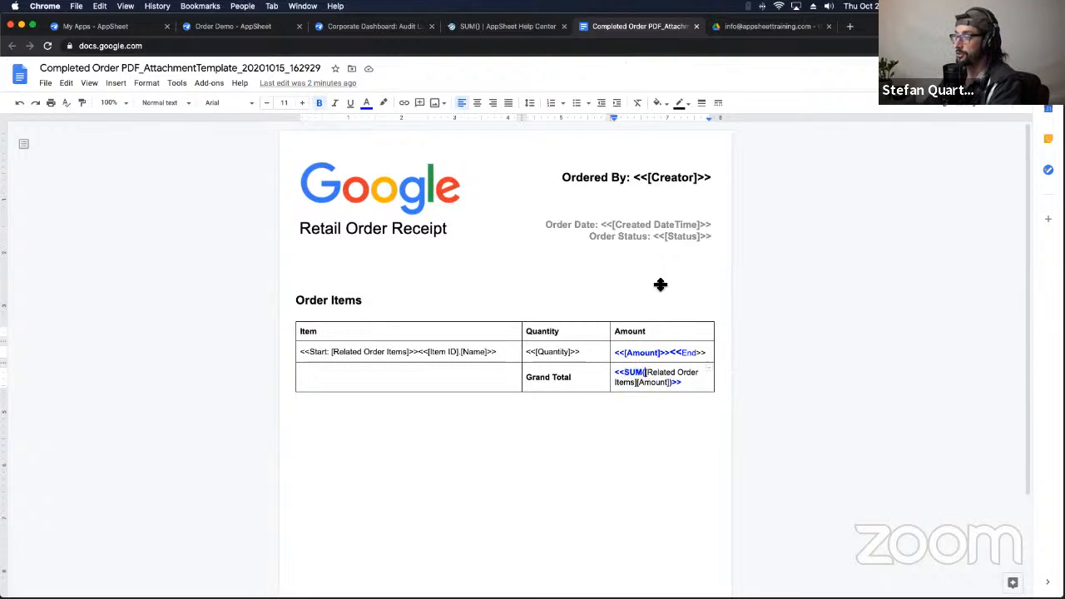
pyautogui.write('[')
pyautogui.doubleClick(626, 377)
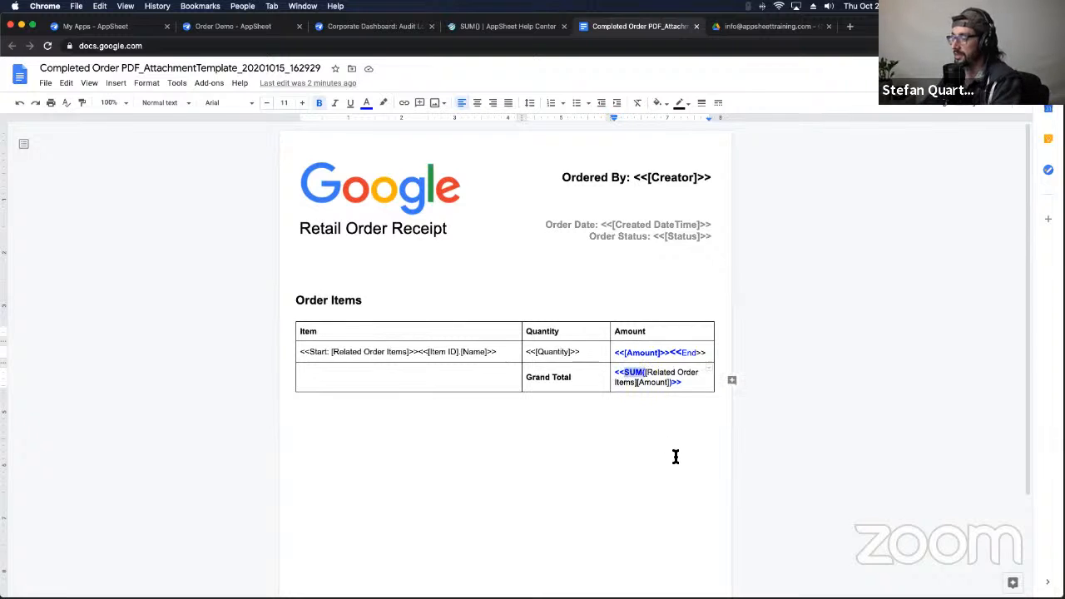
pyautogui.click(665, 386)
pyautogui.click(665, 385)
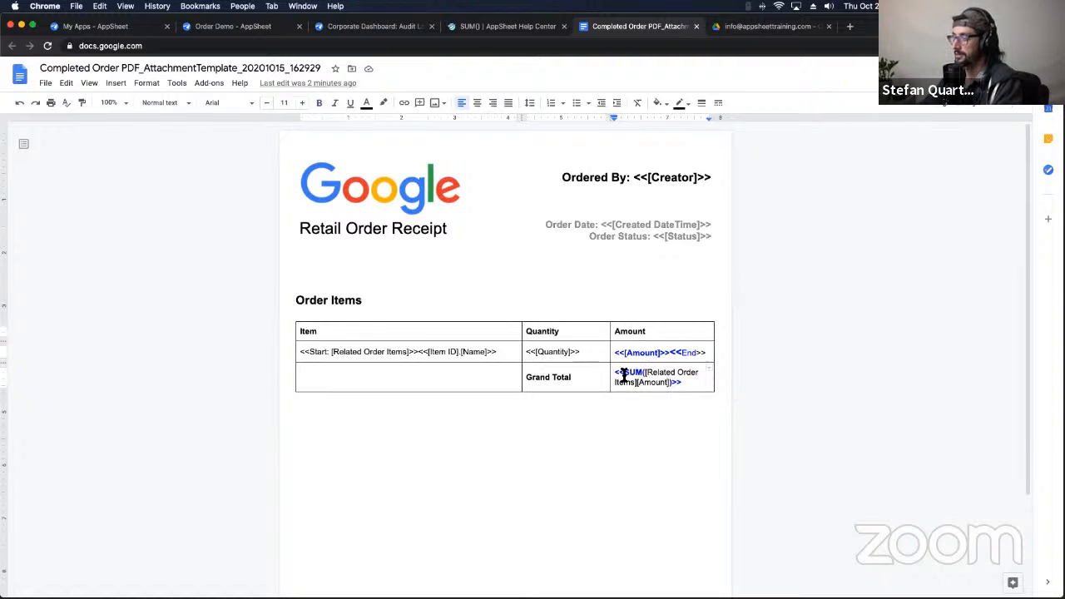
pyautogui.moveTo(618, 376); pyautogui.dragTo(670, 385)
pyautogui.press('super+c')
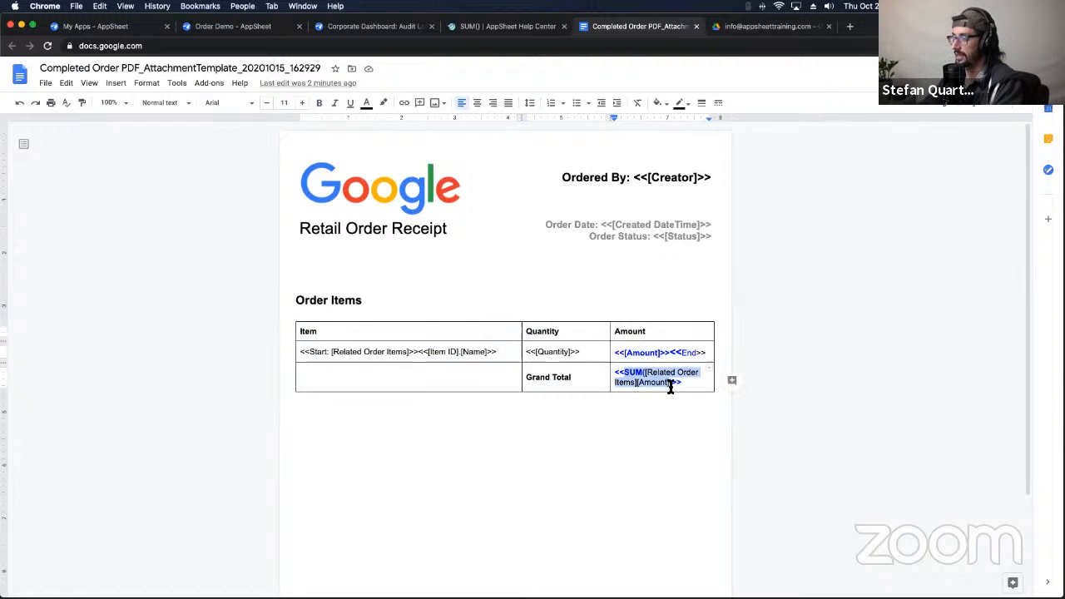
pyautogui.click(513, 29)
# Step: Back in the Order Demo editor, collapse Order_Detail and show the Order table's columns
pyautogui.click(366, 29)
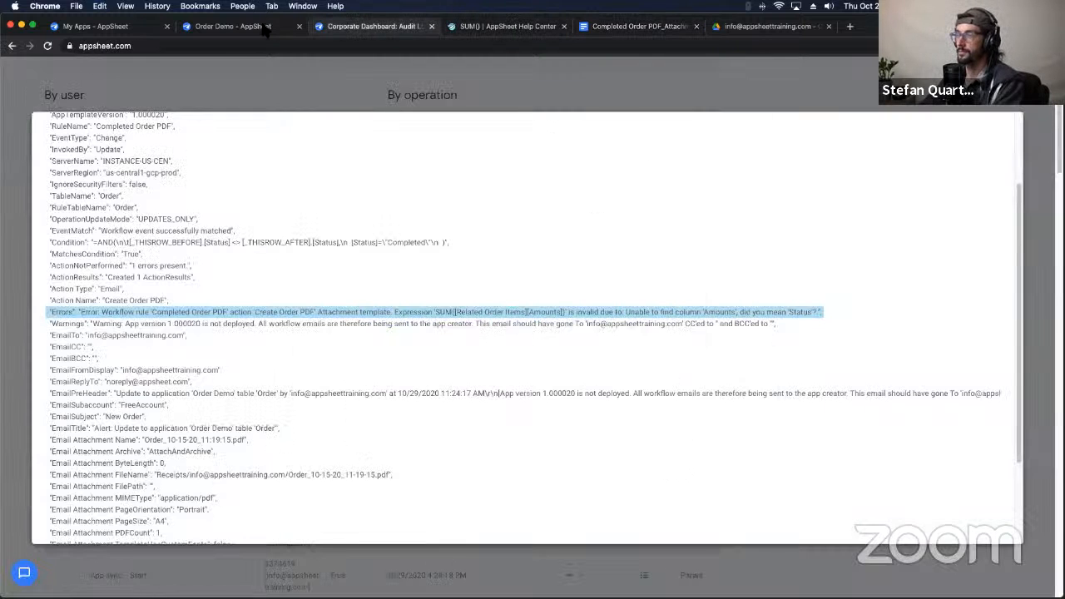
pyautogui.click(265, 28)
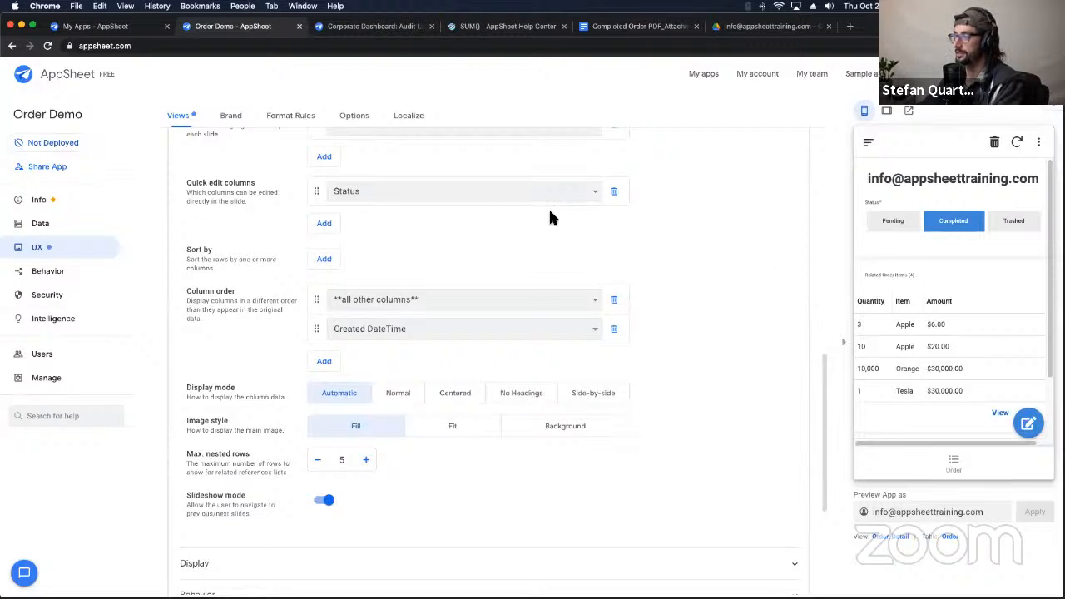
pyautogui.scroll(10, 709, 299)
pyautogui.scroll(-6, 430, 395)
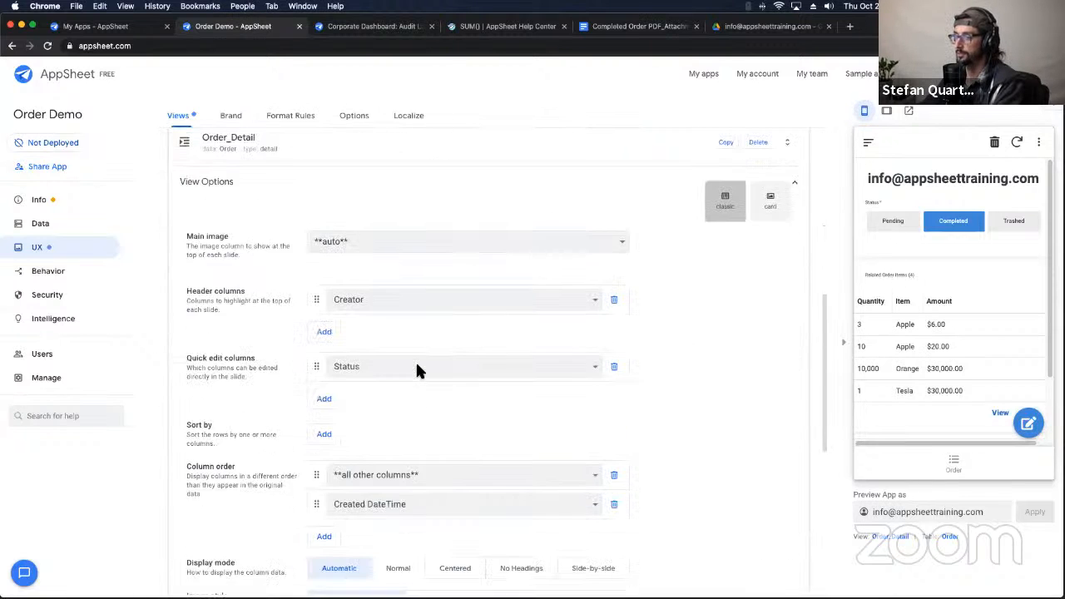
pyautogui.scroll(3, 415, 366)
pyautogui.click(339, 404)
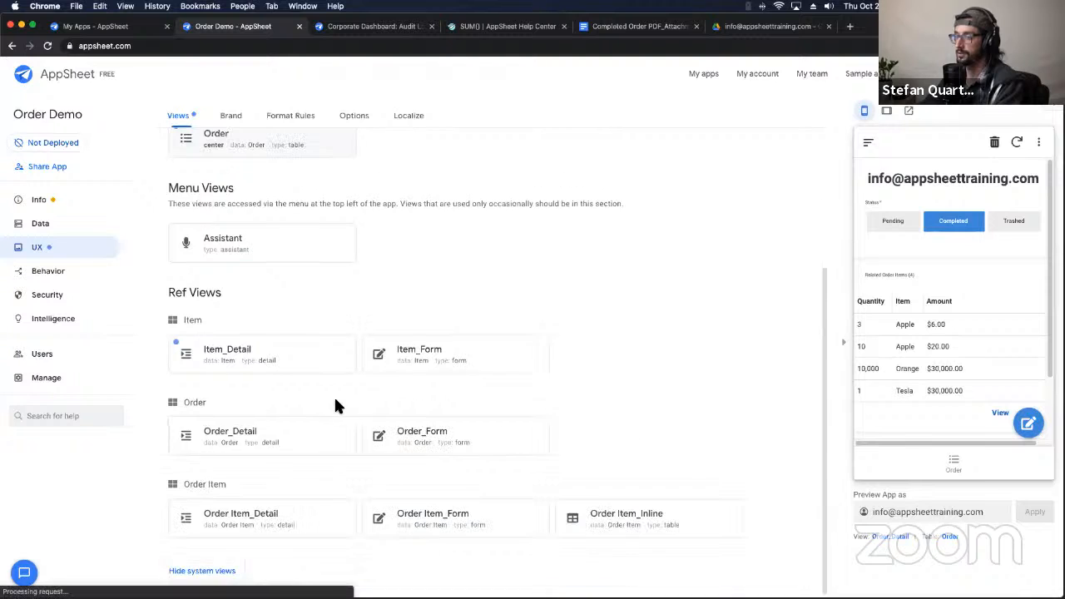
pyautogui.click(86, 221)
pyautogui.click(247, 126)
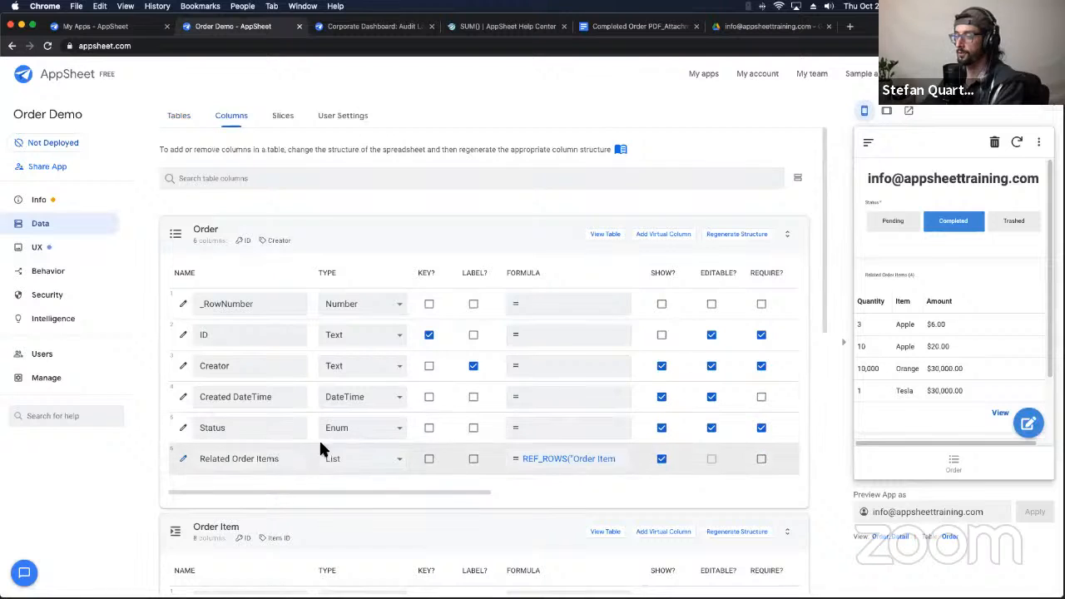
# Step: Create an Order virtual column named Total with formula SUM([Related Order Items][Amount])
pyautogui.click(666, 234)
pyautogui.tripleClick(526, 165)
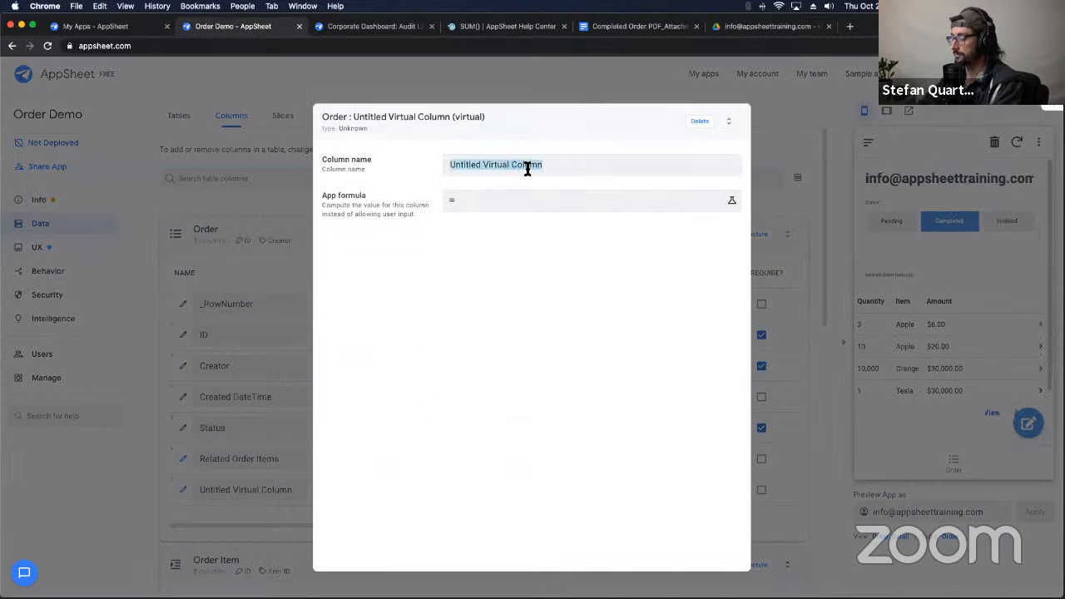
pyautogui.write('Total')
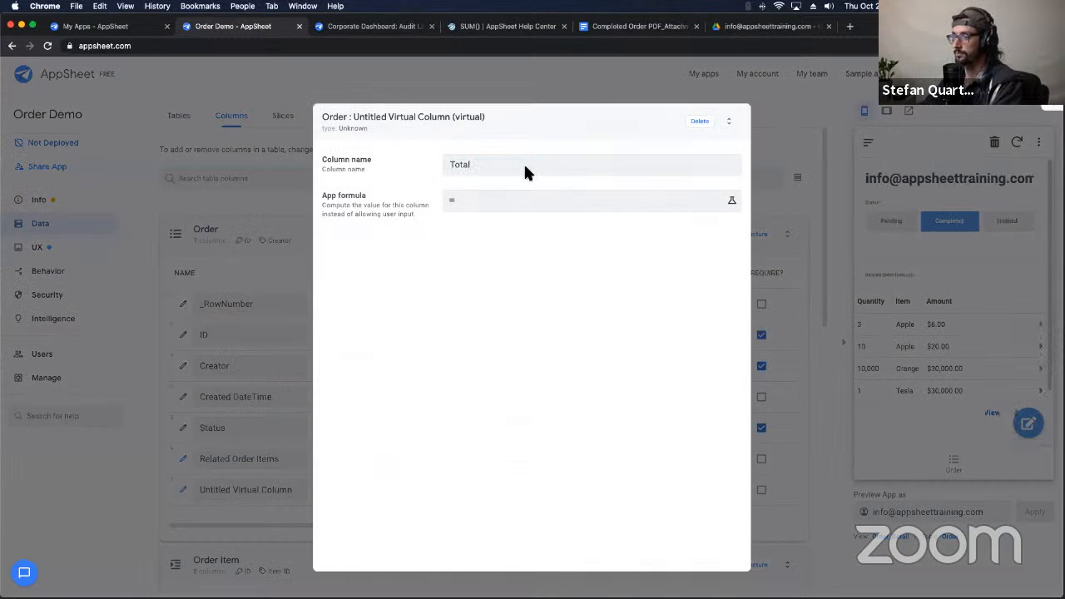
pyautogui.click(504, 202)
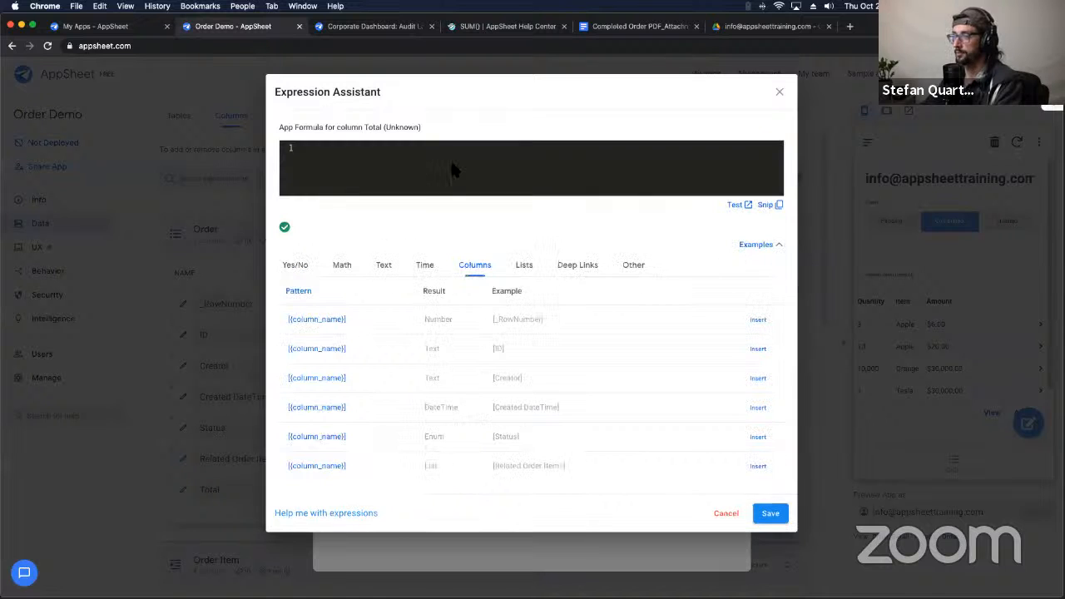
pyautogui.press('super+v')
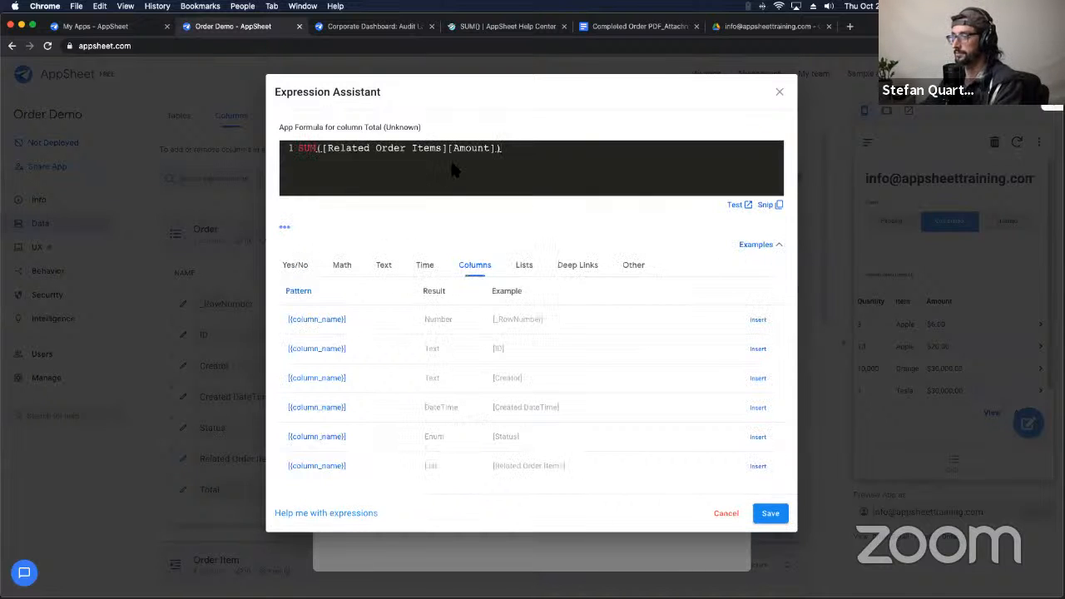
pyautogui.click(490, 165)
pyautogui.write('z')
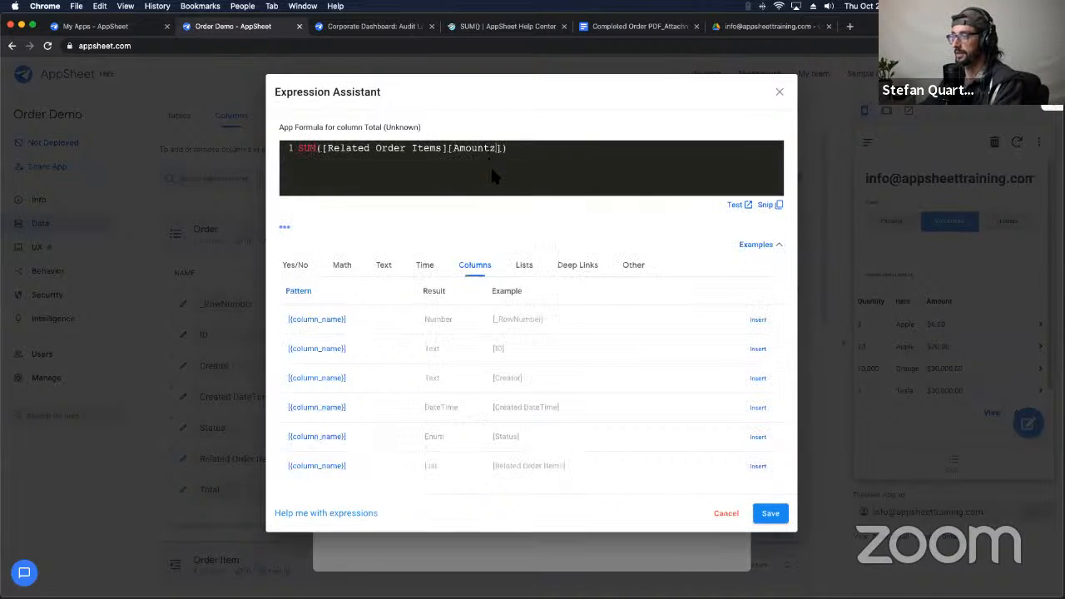
pyautogui.click(450, 166)
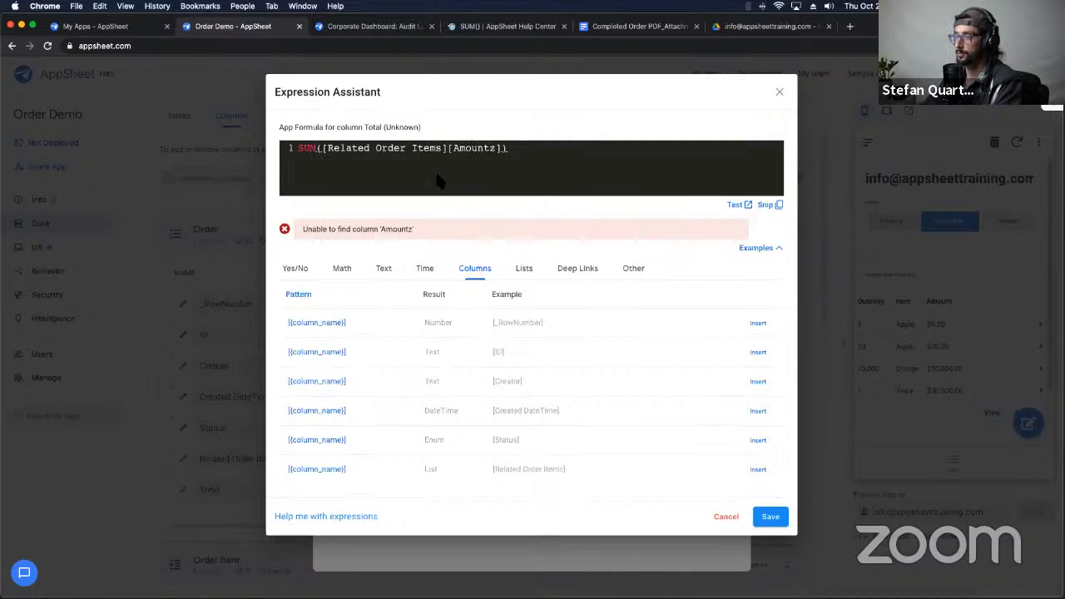
pyautogui.press('Left')
pyautogui.press('Left')
pyautogui.press('BackSpace')
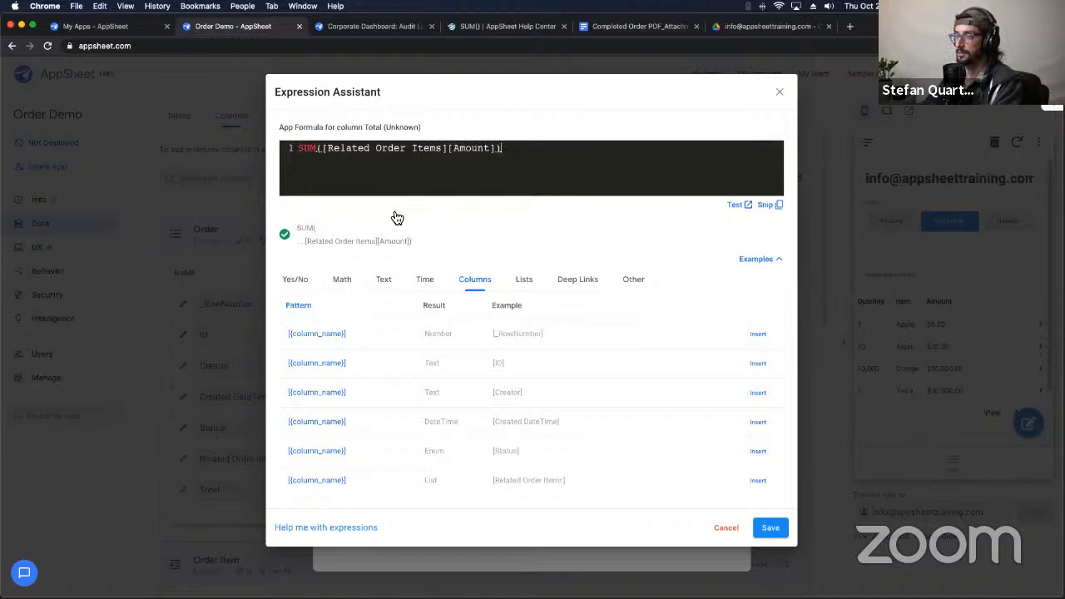
# Step: Save and finish the Total column, then return to the receipt template document
pyautogui.click(758, 526)
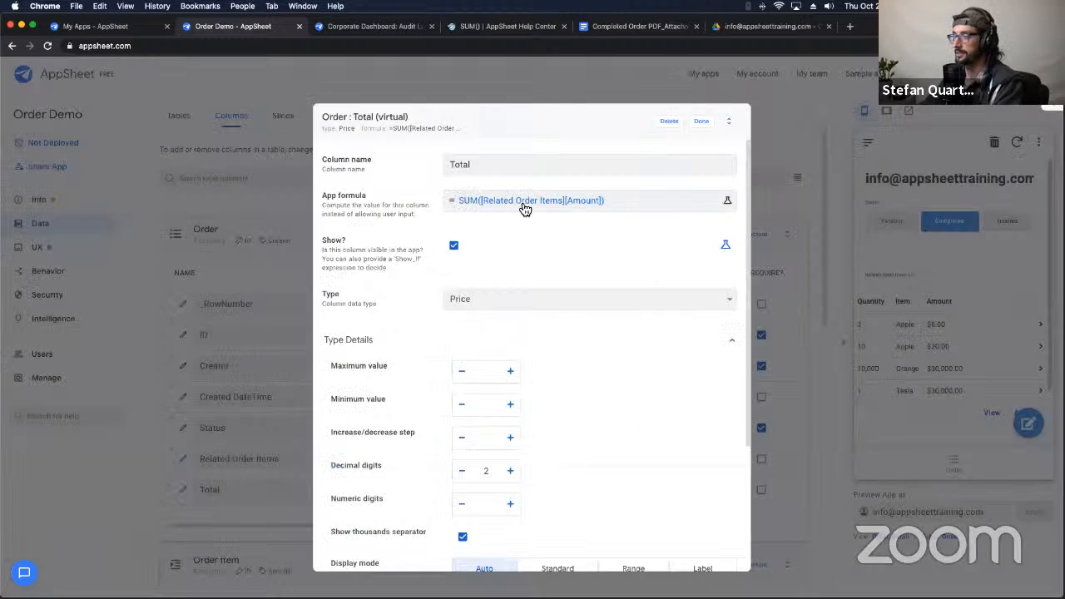
pyautogui.doubleClick(467, 164)
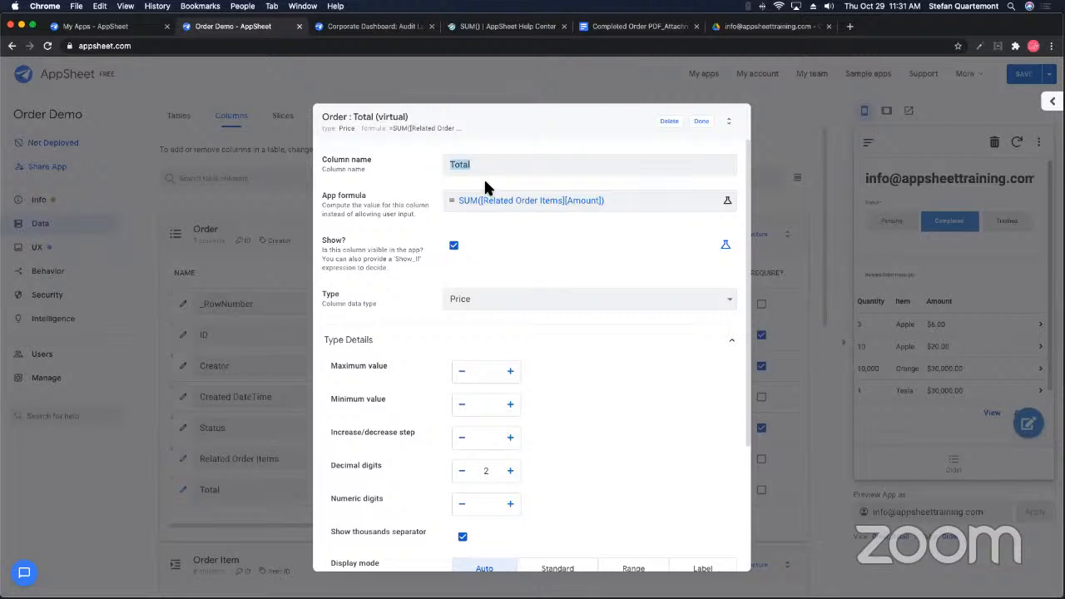
pyautogui.click(701, 123)
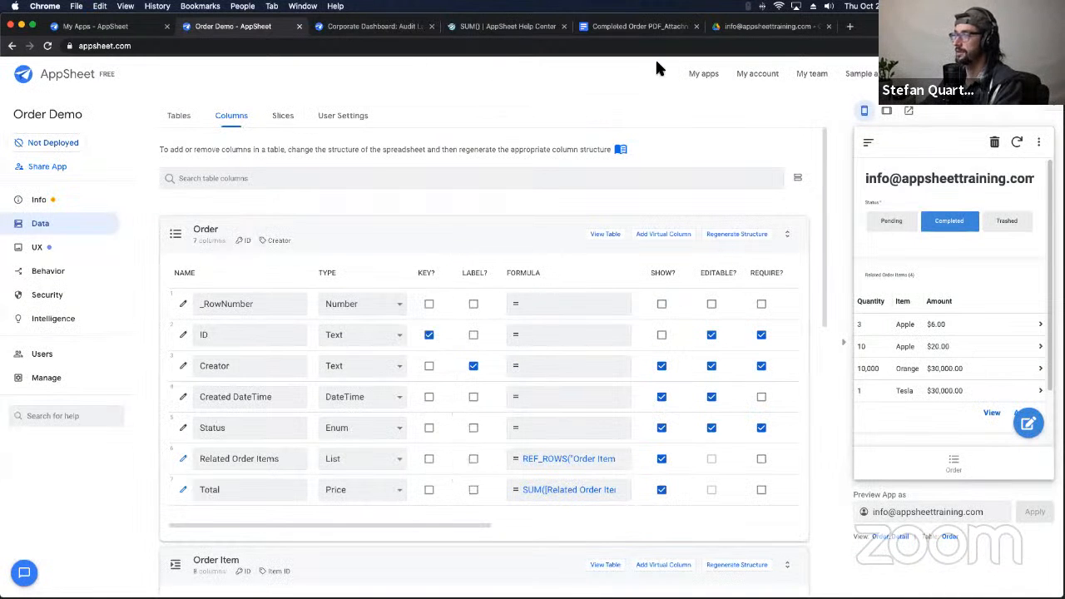
pyautogui.click(509, 26)
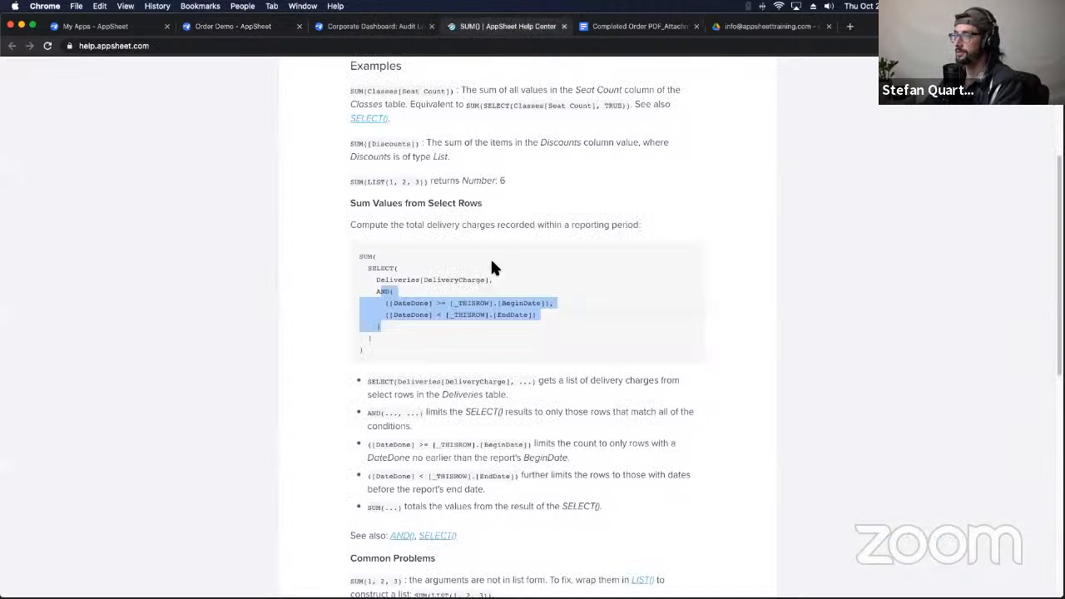
pyautogui.click(635, 26)
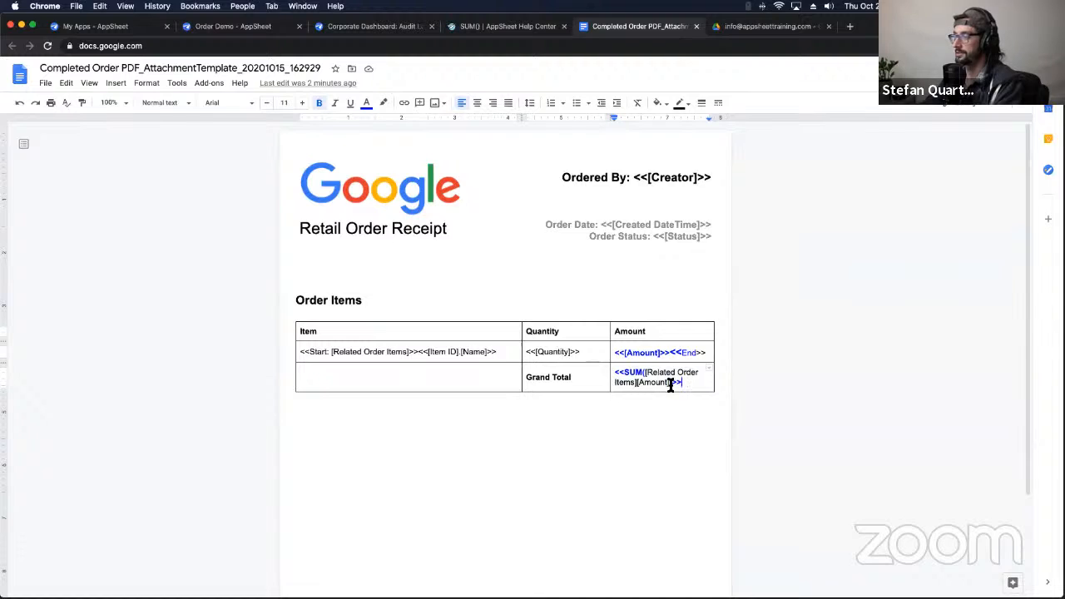
# Step: Replace the Grand Total cell's SUM expression with the <<[Total]>> placeholder
pyautogui.moveTo(671, 383); pyautogui.dragTo(624, 376)
pyautogui.write('Total')
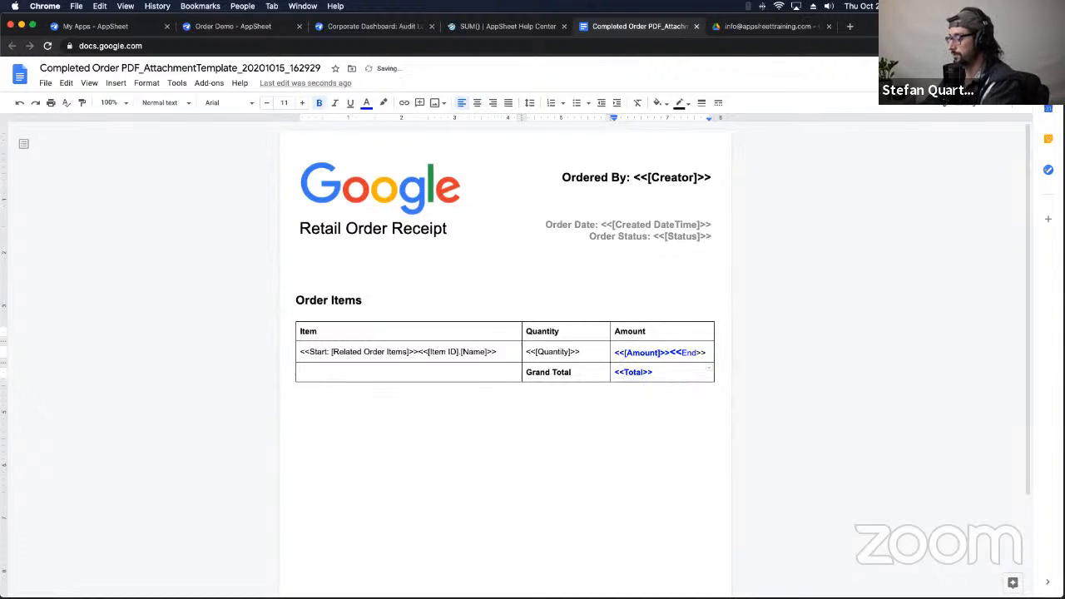
pyautogui.write('[')
pyautogui.click(647, 375)
pyautogui.write(']')
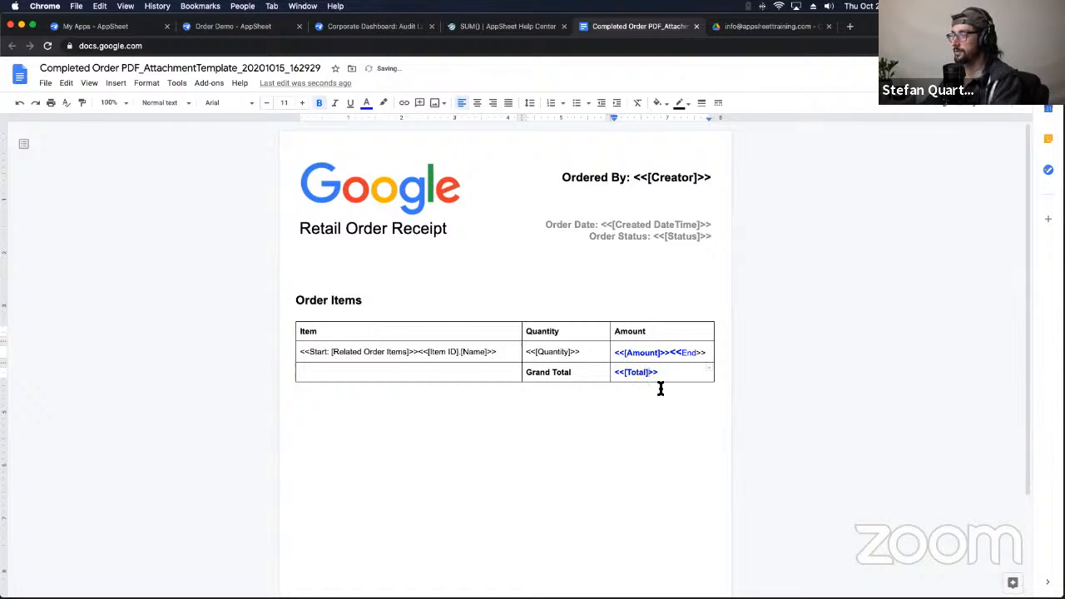
pyautogui.click(661, 388)
pyautogui.click(656, 378)
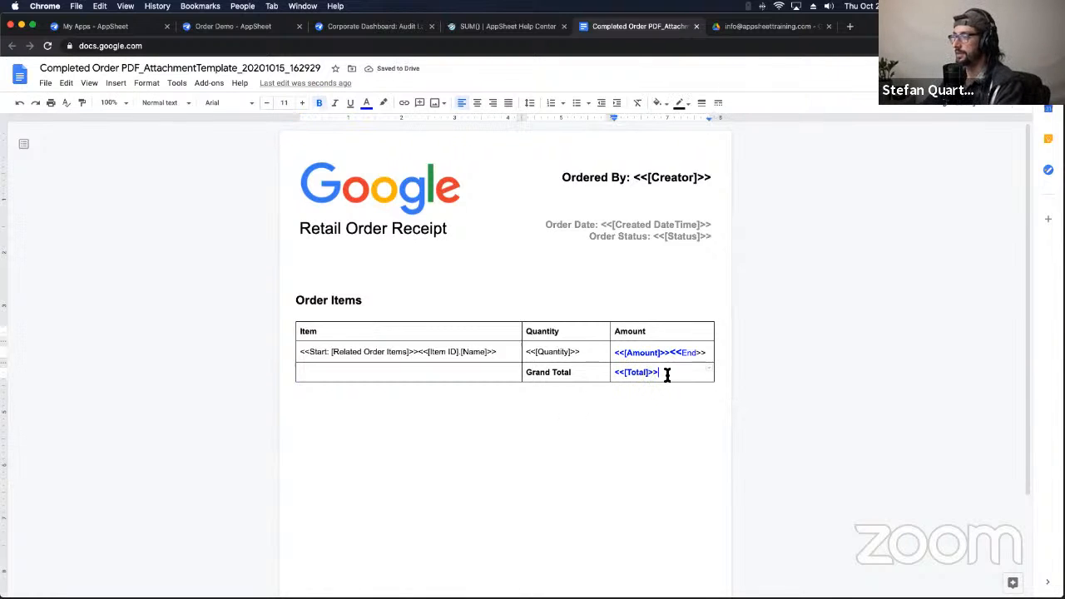
# Step: Make the <<[Total]>> placeholder green and enlarge it to size 15
pyautogui.moveTo(665, 373); pyautogui.dragTo(613, 372)
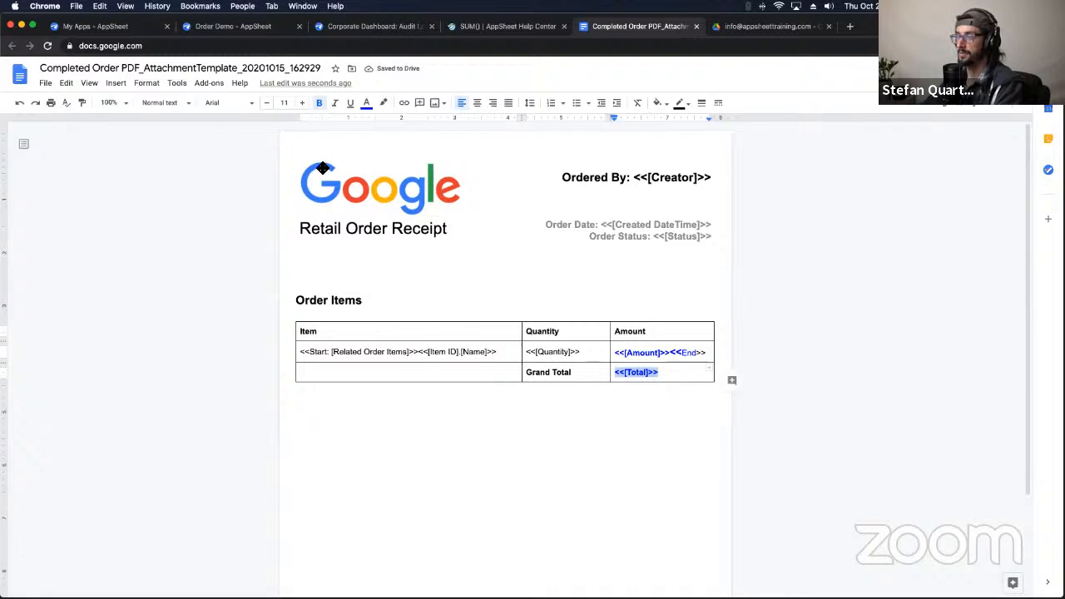
pyautogui.click(367, 105)
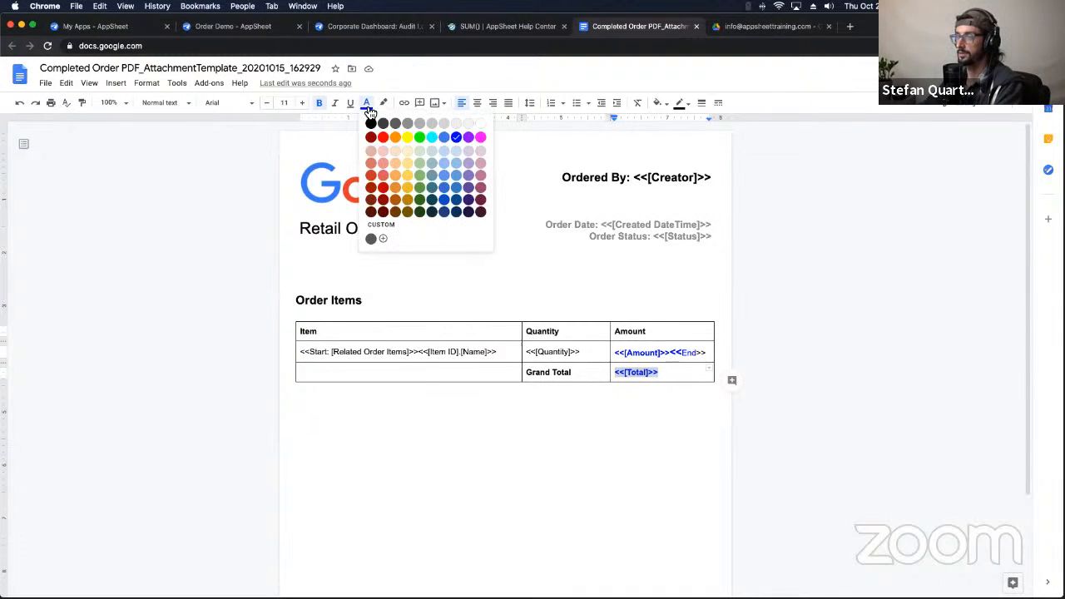
pyautogui.click(424, 188)
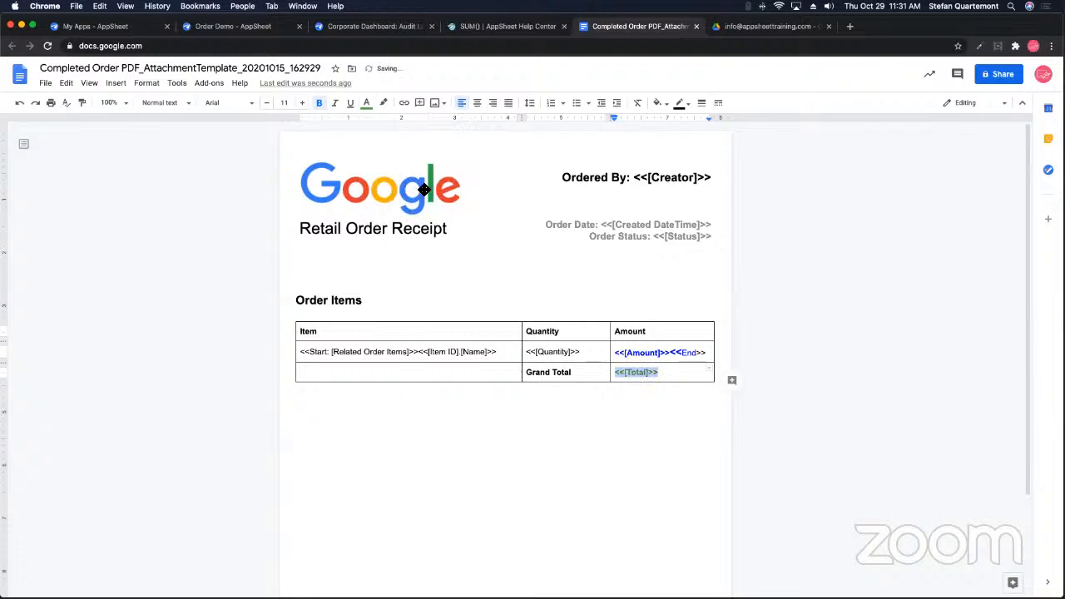
pyautogui.click(305, 105)
pyautogui.click(305, 105)
pyautogui.click(304, 105)
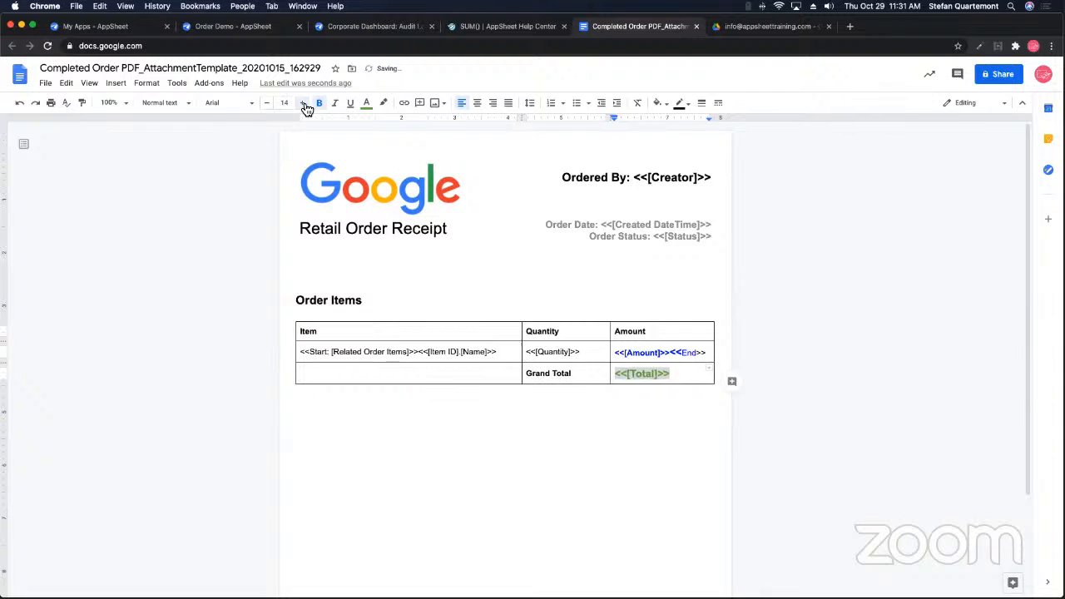
pyautogui.click(305, 105)
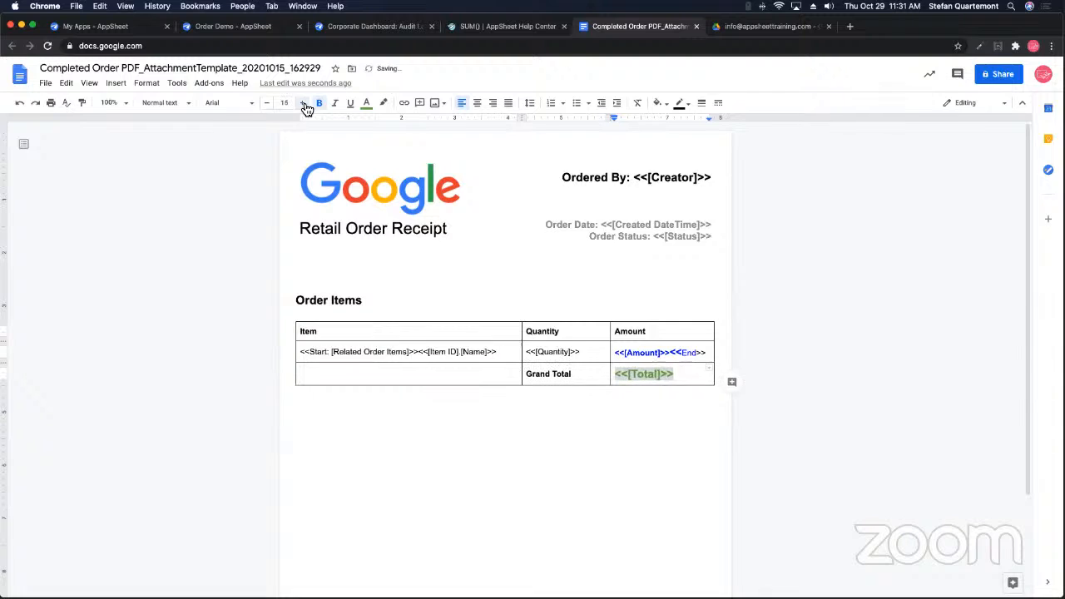
pyautogui.click(485, 408)
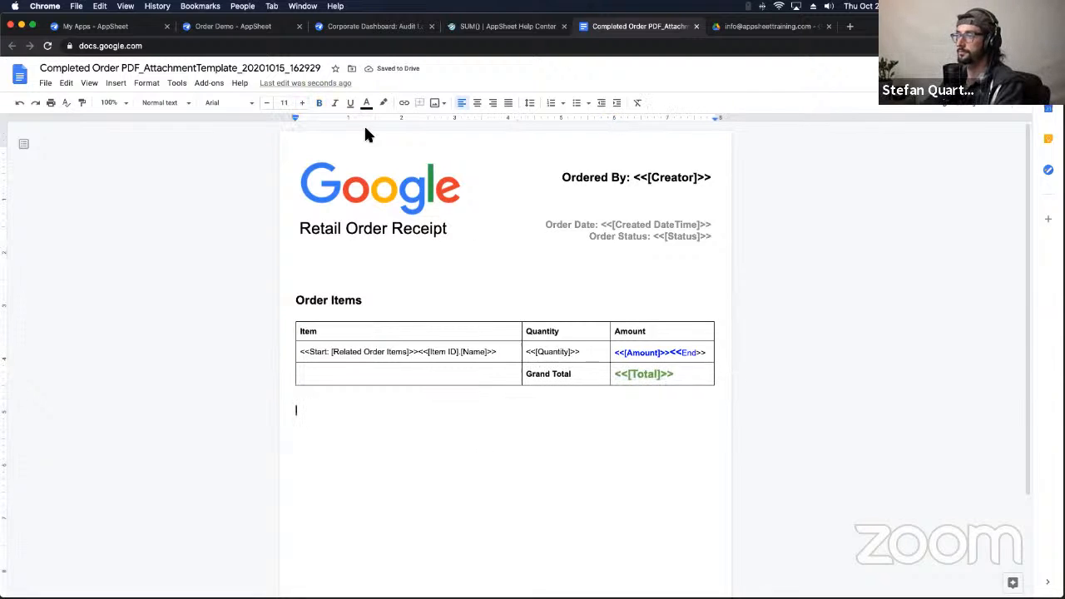
# Step: Sync the preview to show the $60,026.00 Total, then open Order_Detail's Column order settings
pyautogui.click(379, 26)
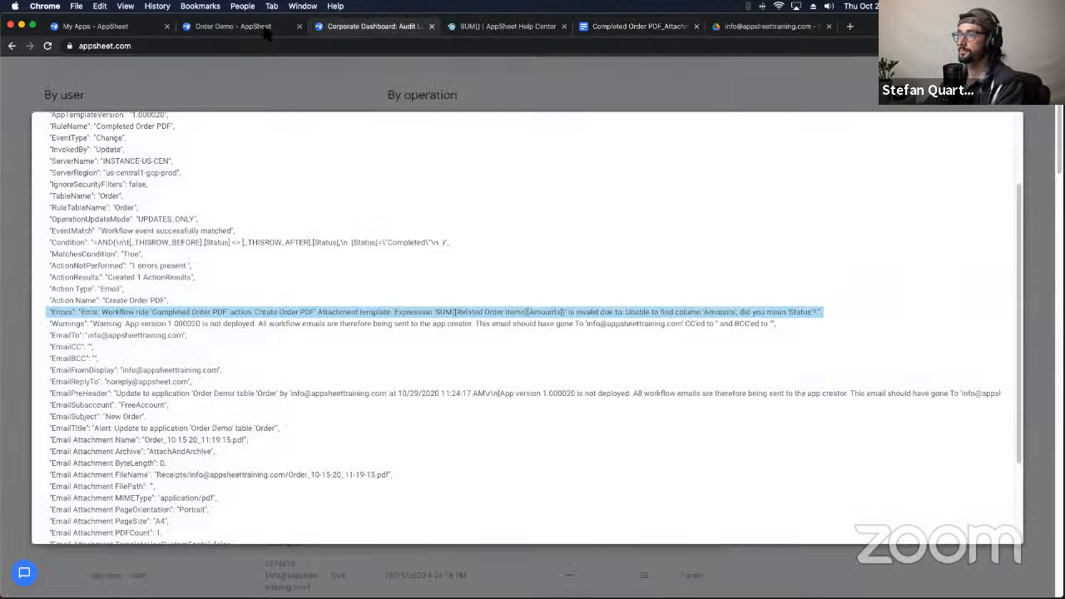
pyautogui.click(248, 27)
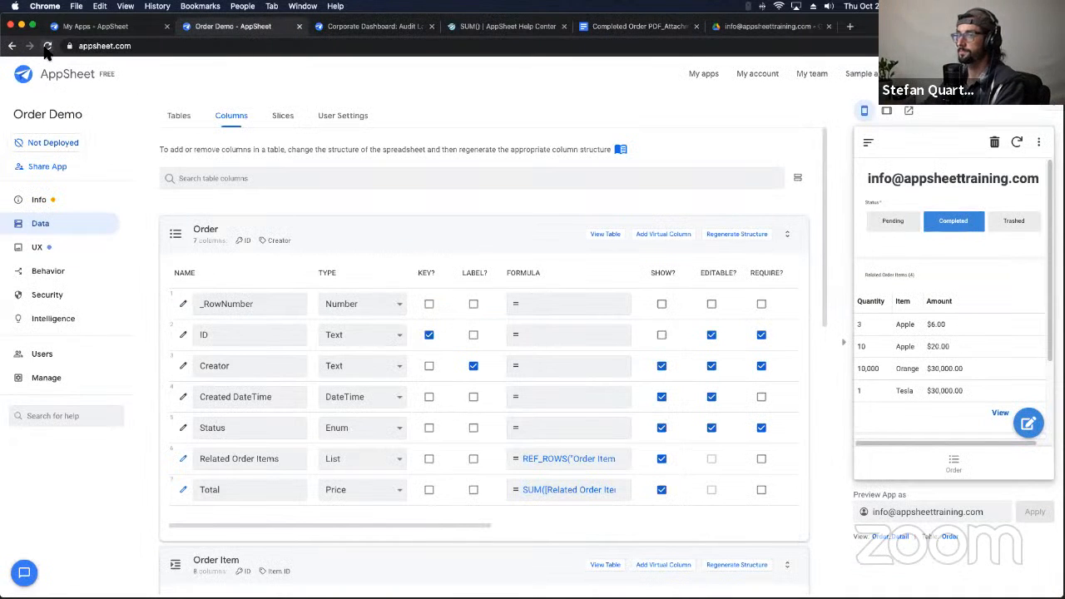
pyautogui.click(1007, 224)
pyautogui.click(1016, 143)
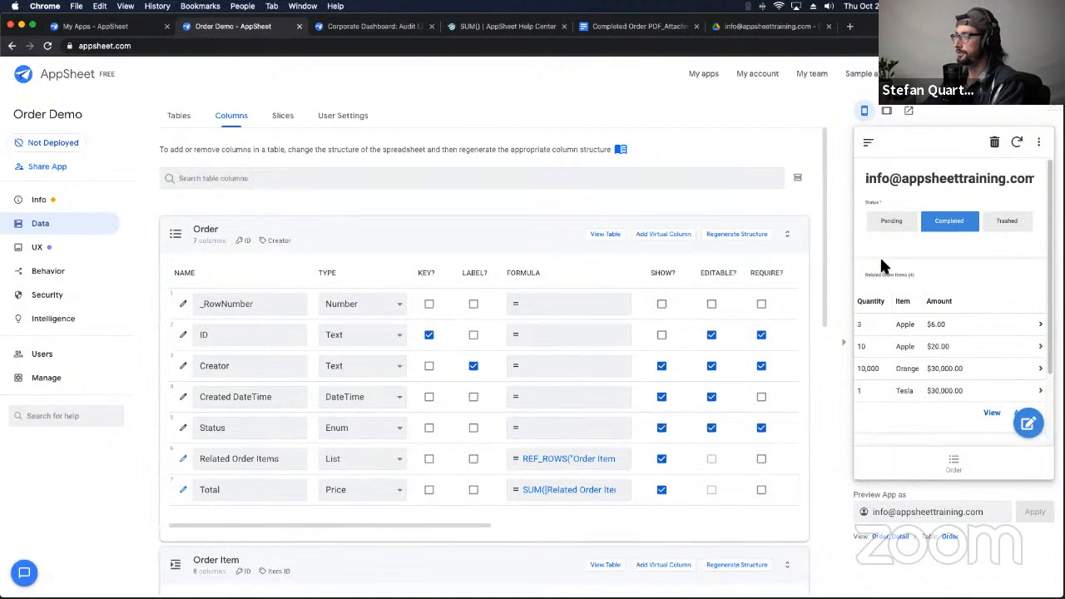
pyautogui.scroll(-2, 929, 410)
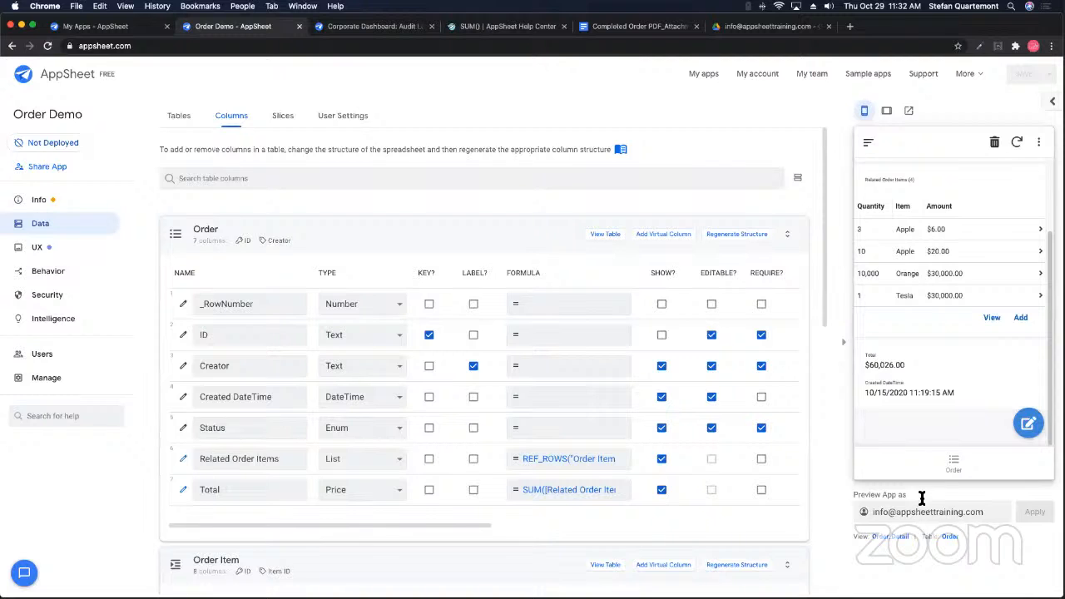
pyautogui.click(897, 537)
pyautogui.scroll(-3, 247, 408)
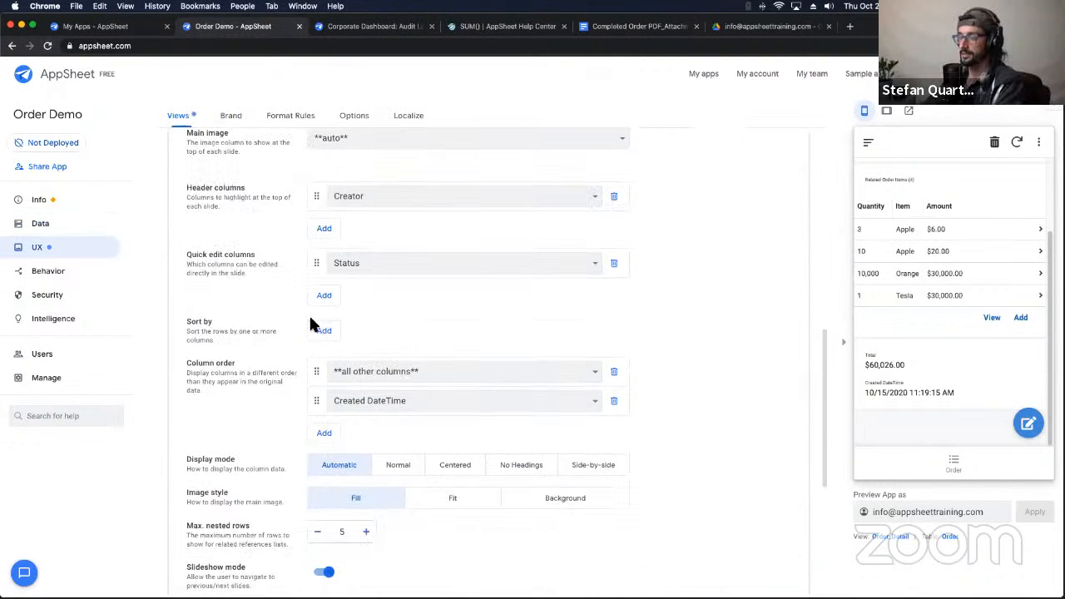
# Step: Add Total and Status as the first entries in the Order_Detail column order
pyautogui.click(328, 462)
pyautogui.click(354, 434)
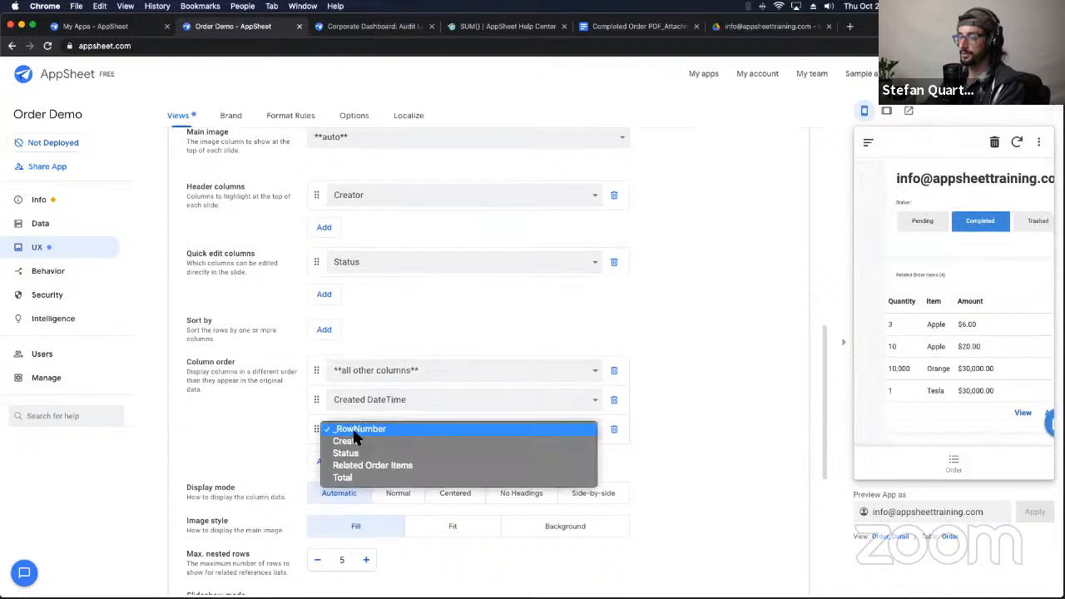
pyautogui.click(342, 477)
pyautogui.moveTo(317, 424); pyautogui.dragTo(329, 365)
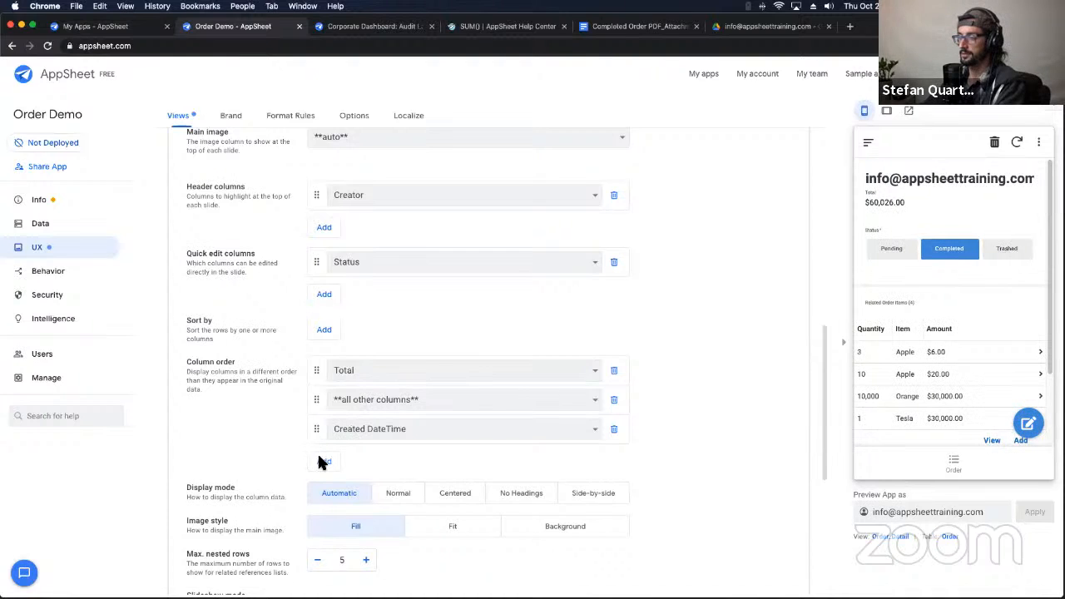
pyautogui.click(320, 462)
pyautogui.click(365, 370)
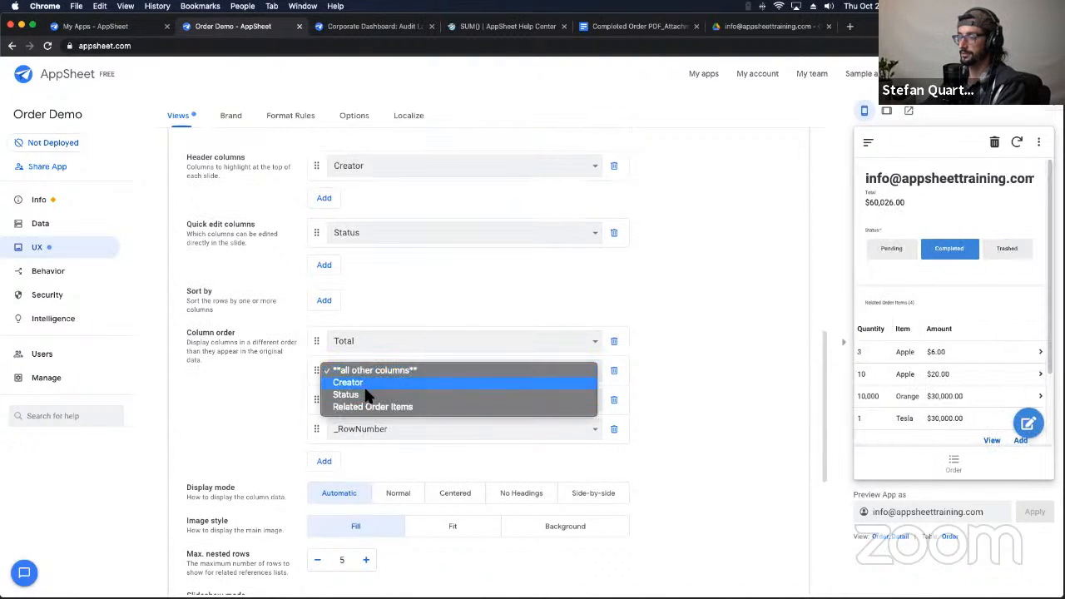
pyautogui.click(368, 394)
pyautogui.moveTo(316, 372)
pyautogui.mouseDown()
pyautogui.moveTo(315, 348)
pyautogui.moveTo(322, 359)
pyautogui.mouseUp()
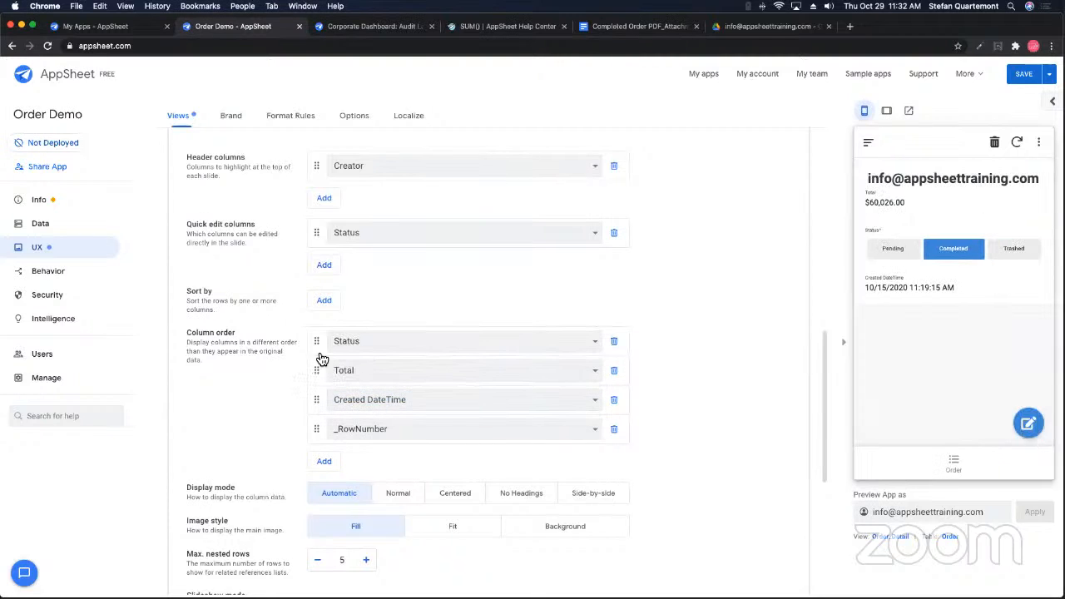
# Step: Remove _RowNumber, put all other columns above Created DateTime, and use Side-by-side display
pyautogui.click(615, 429)
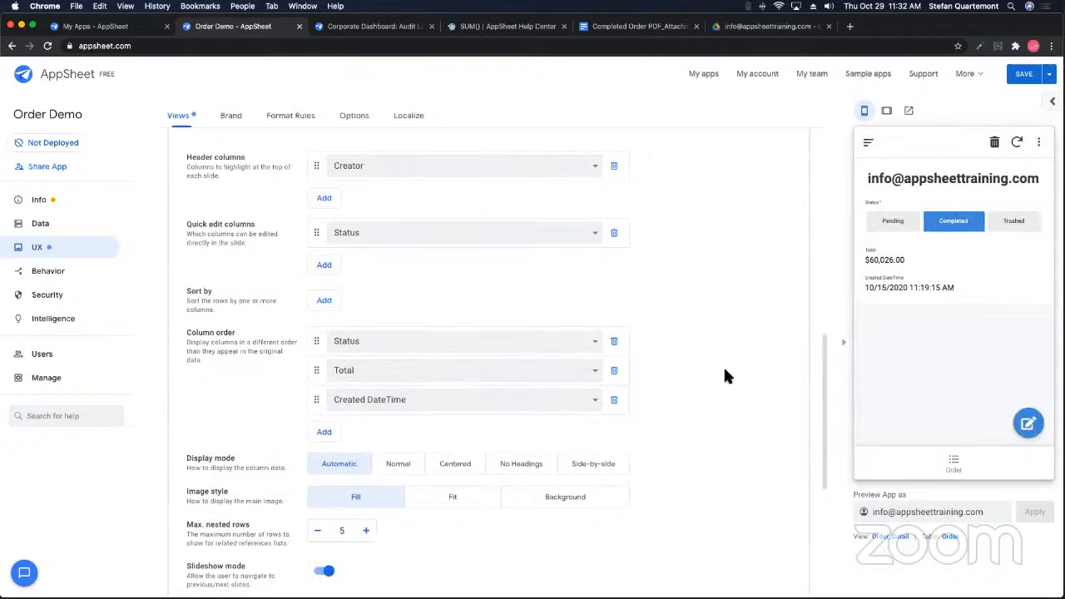
pyautogui.click(324, 432)
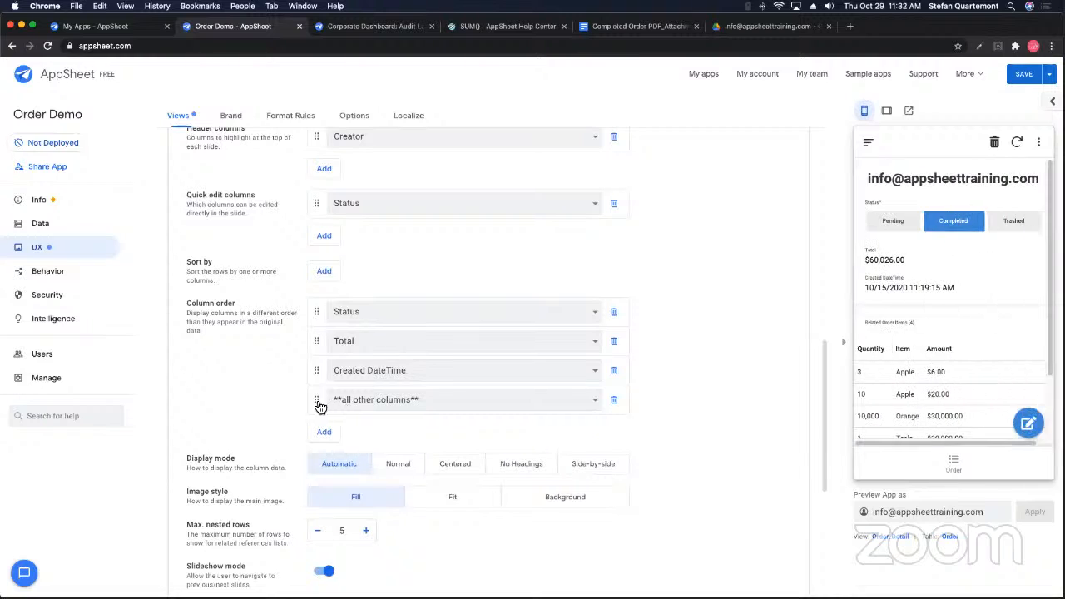
pyautogui.moveTo(316, 402); pyautogui.dragTo(322, 373)
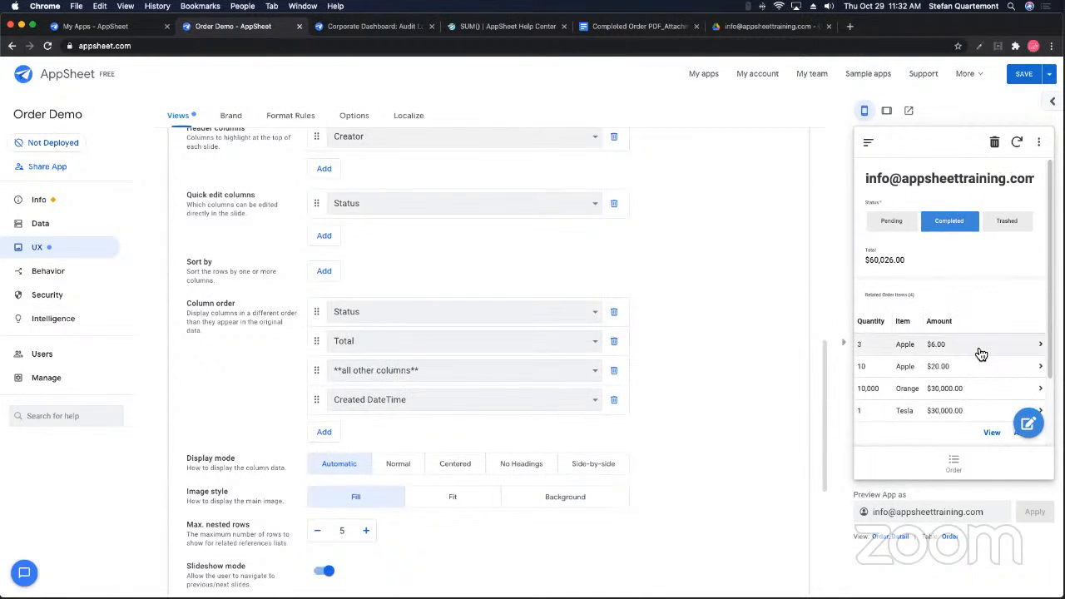
pyautogui.tripleClick(884, 262)
pyautogui.click(957, 281)
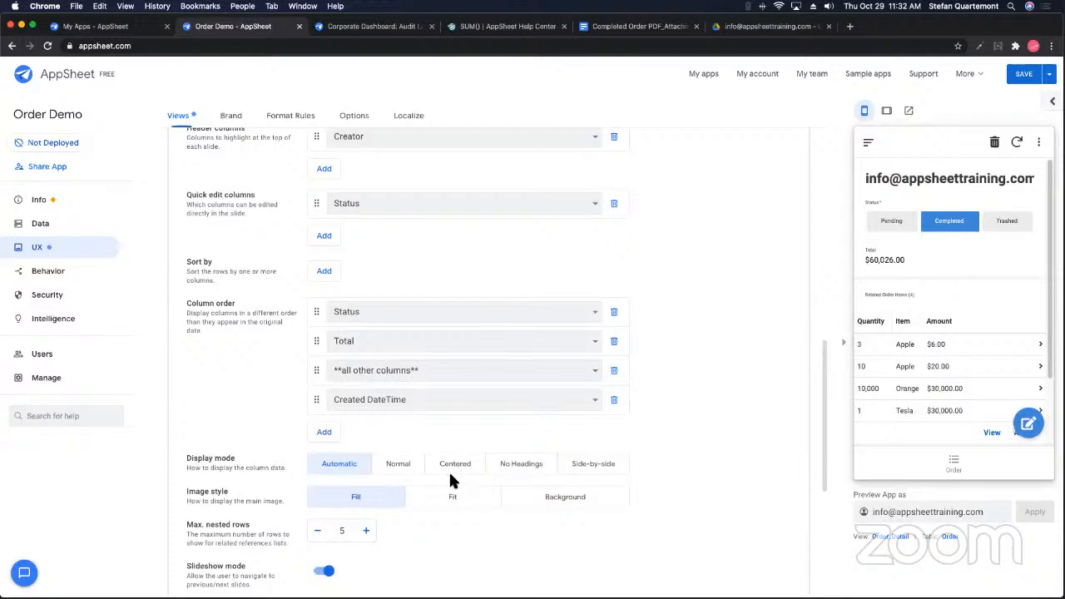
pyautogui.click(594, 464)
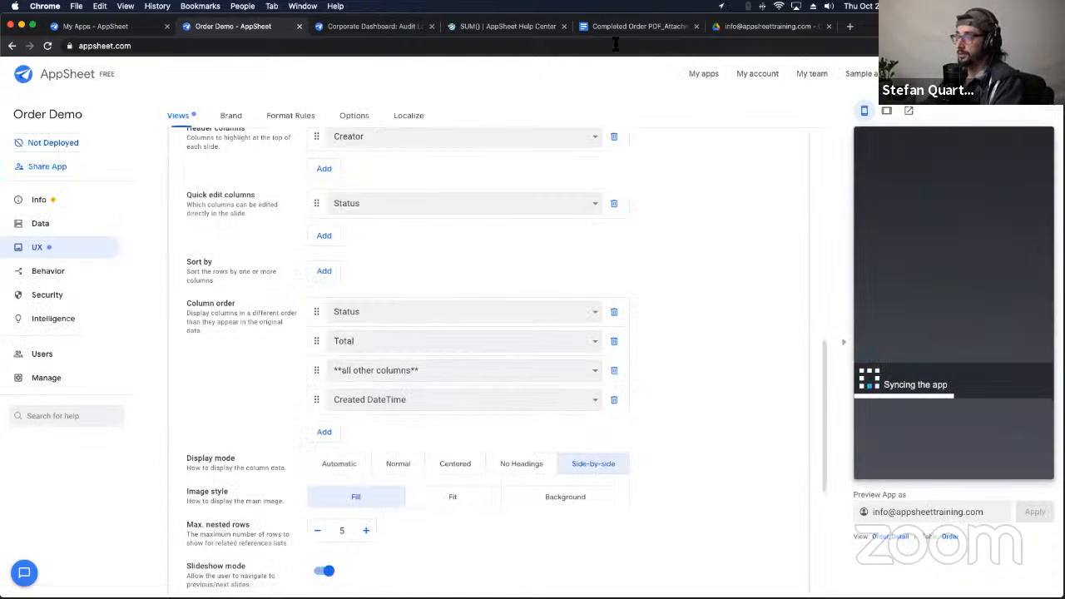
# Step: Check the generated receipt PDF, then return to the Order table's columns in AppSheet Data
pyautogui.click(772, 26)
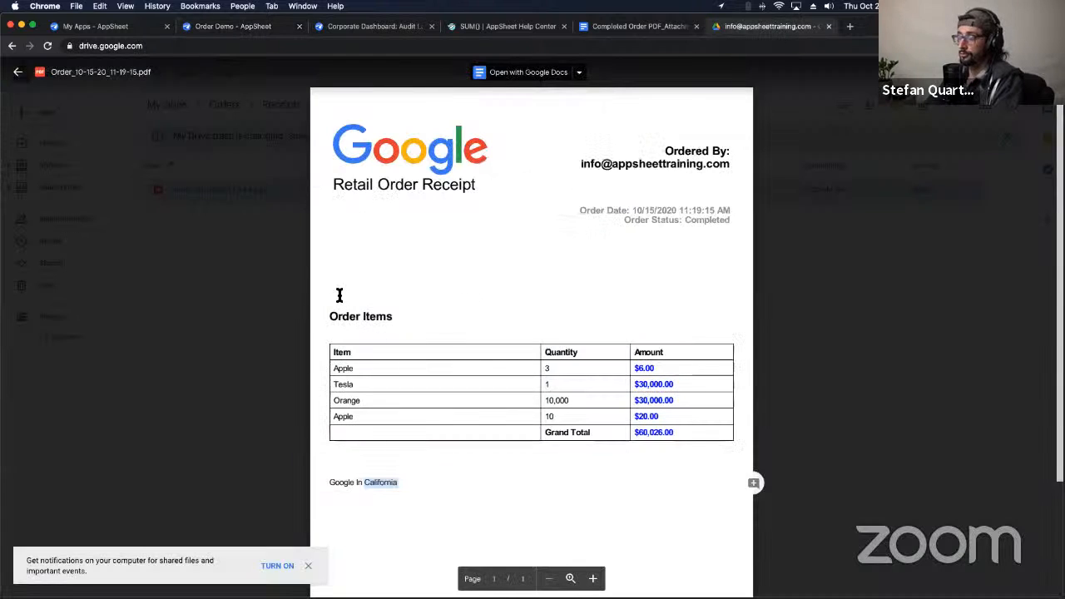
pyautogui.click(250, 26)
pyautogui.scroll(-2, 937, 401)
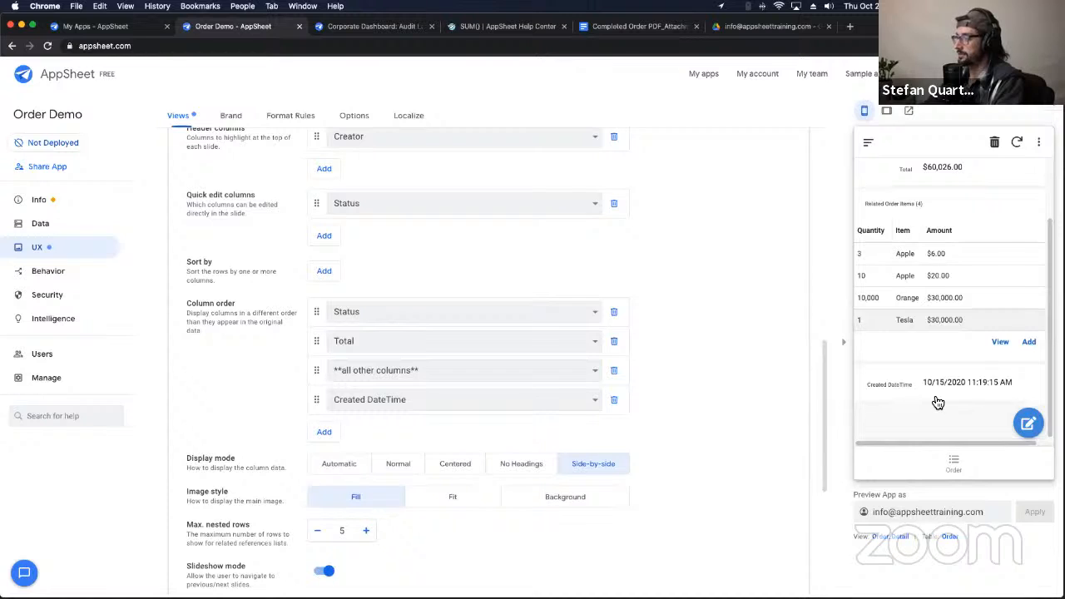
pyautogui.scroll(2, 934, 400)
pyautogui.scroll(-2, 840, 403)
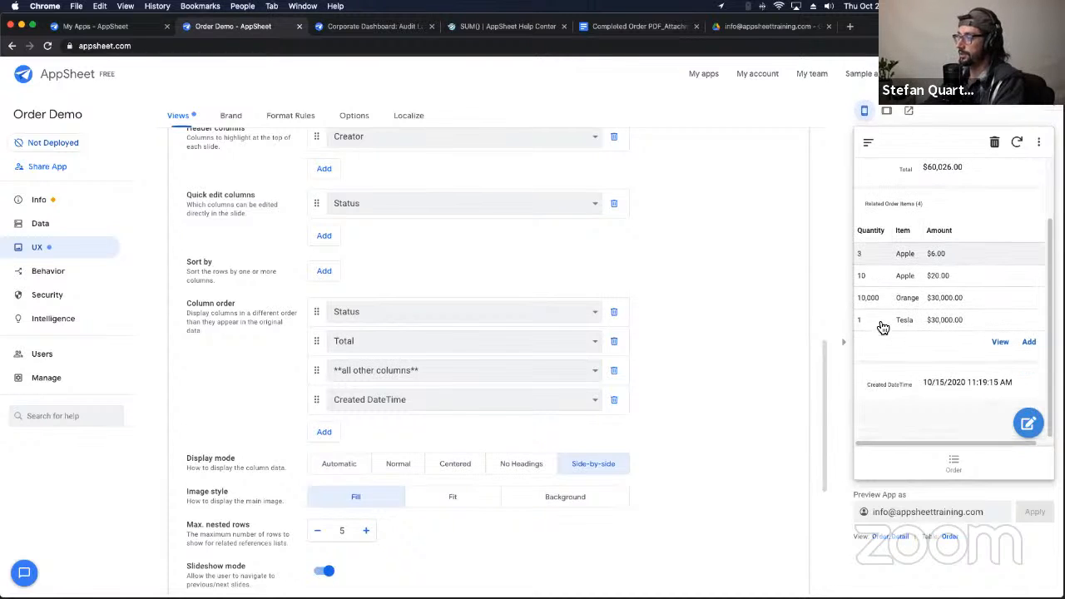
pyautogui.scroll(10, 189, 223)
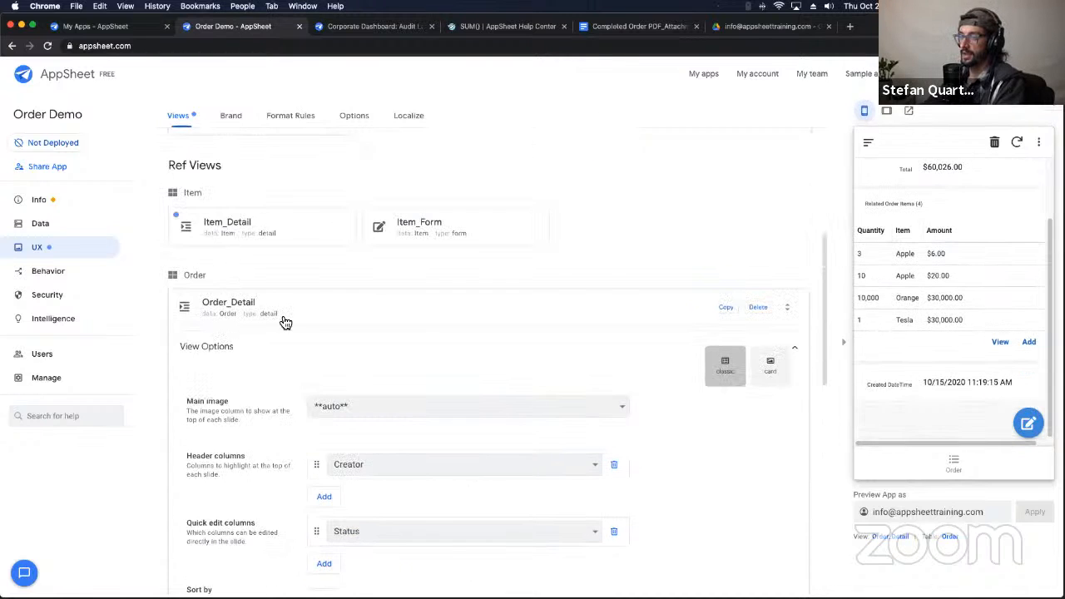
pyautogui.click(72, 228)
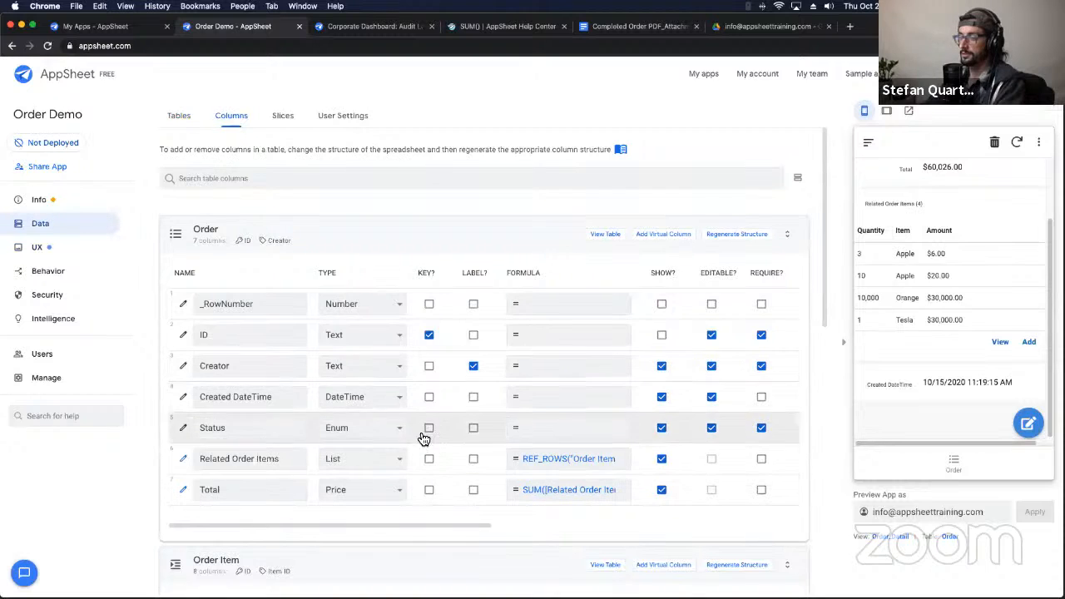
# Step: Add an Order virtual column named Receipt with the formula "" and save it
pyautogui.click(665, 234)
pyautogui.tripleClick(491, 170)
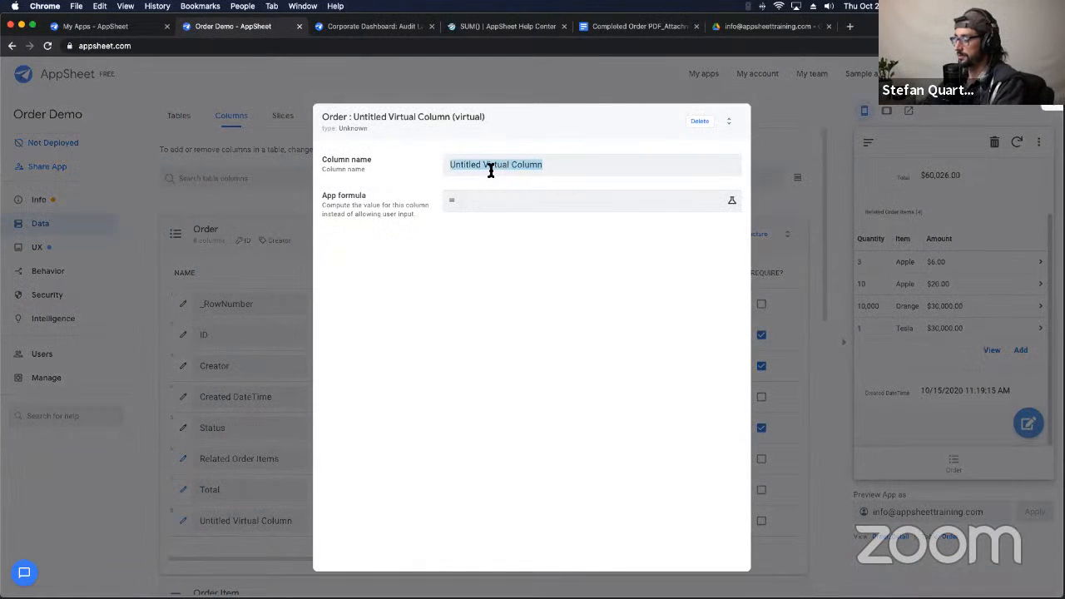
pyautogui.write('RE')
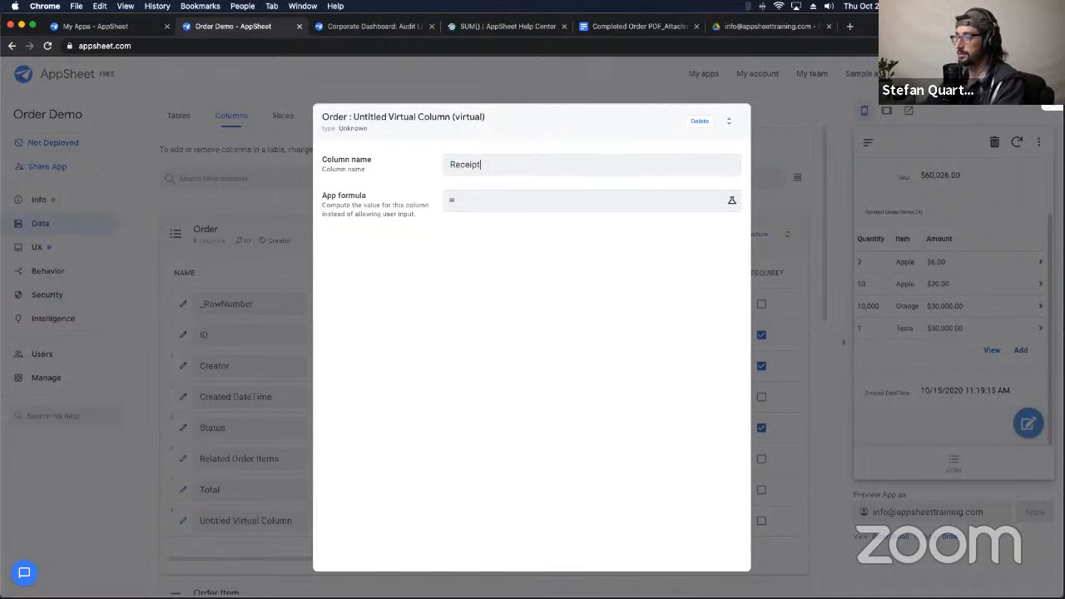
pyautogui.click(505, 200)
pyautogui.write('""')
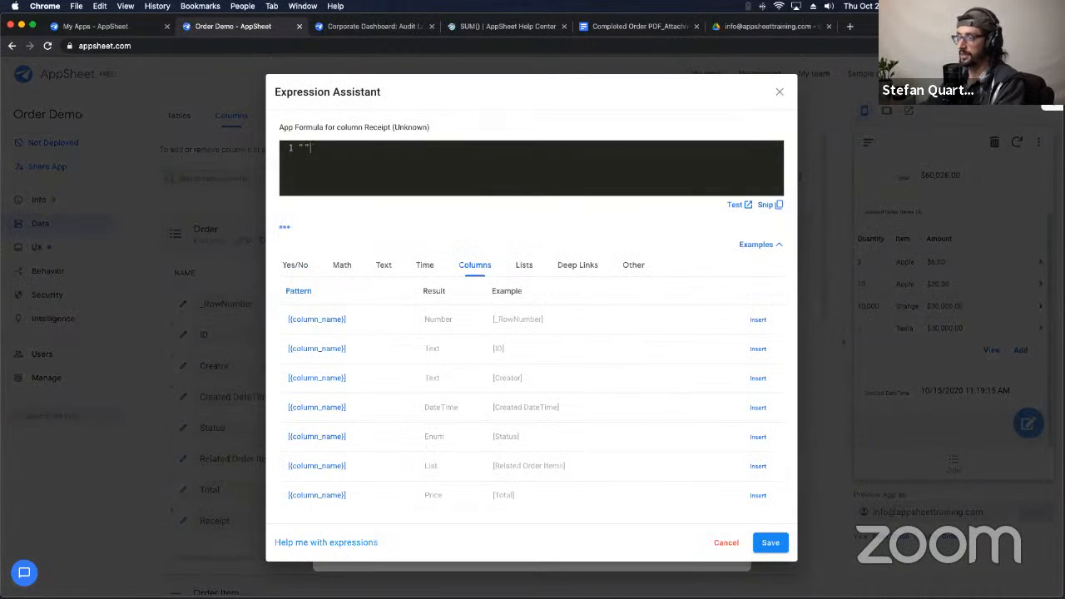
pyautogui.click(772, 542)
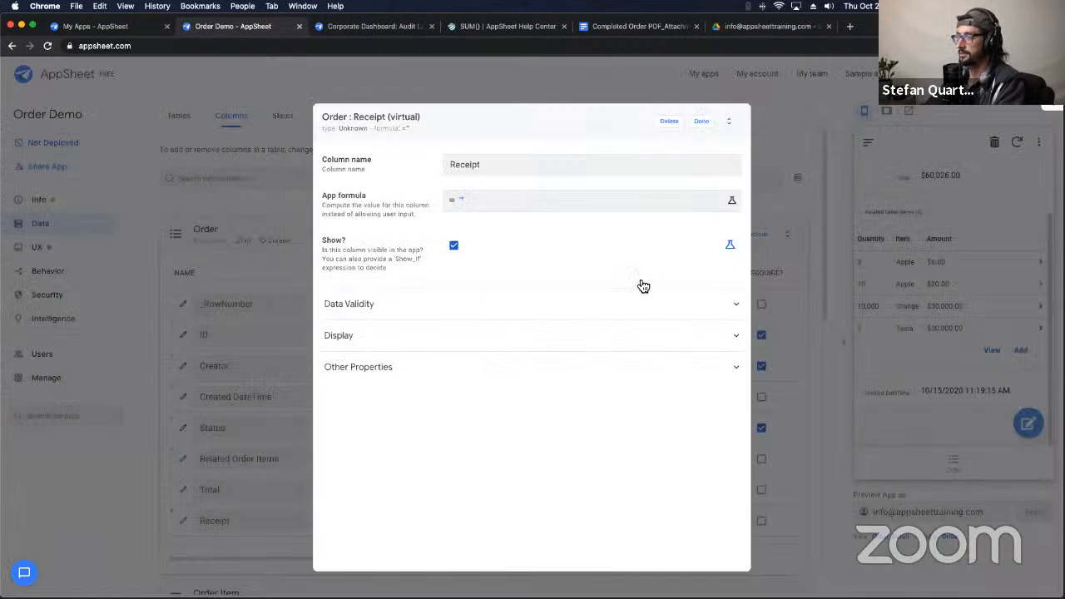
pyautogui.click(701, 122)
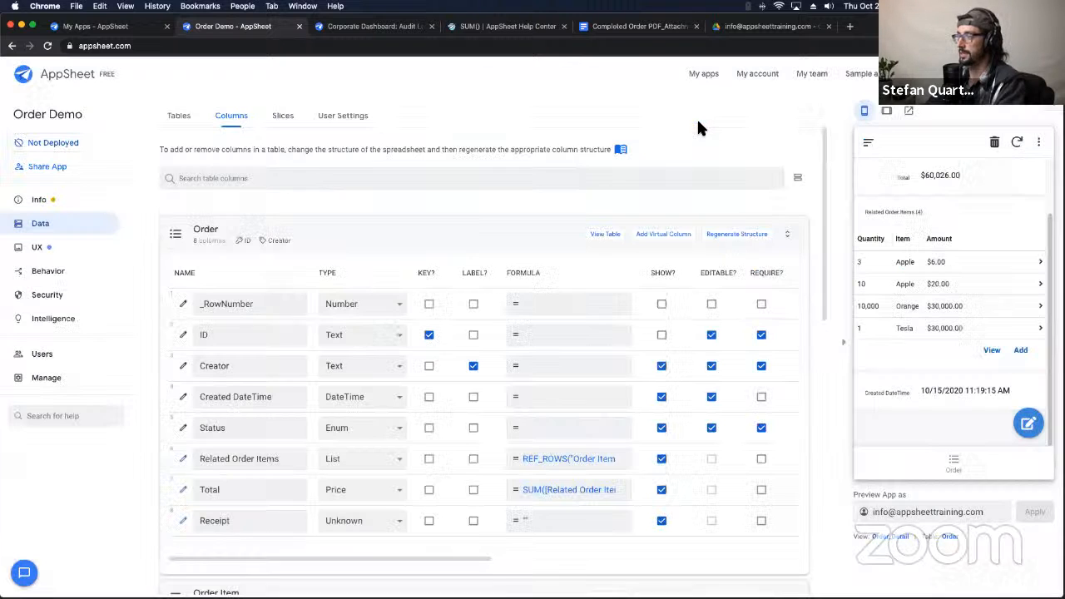
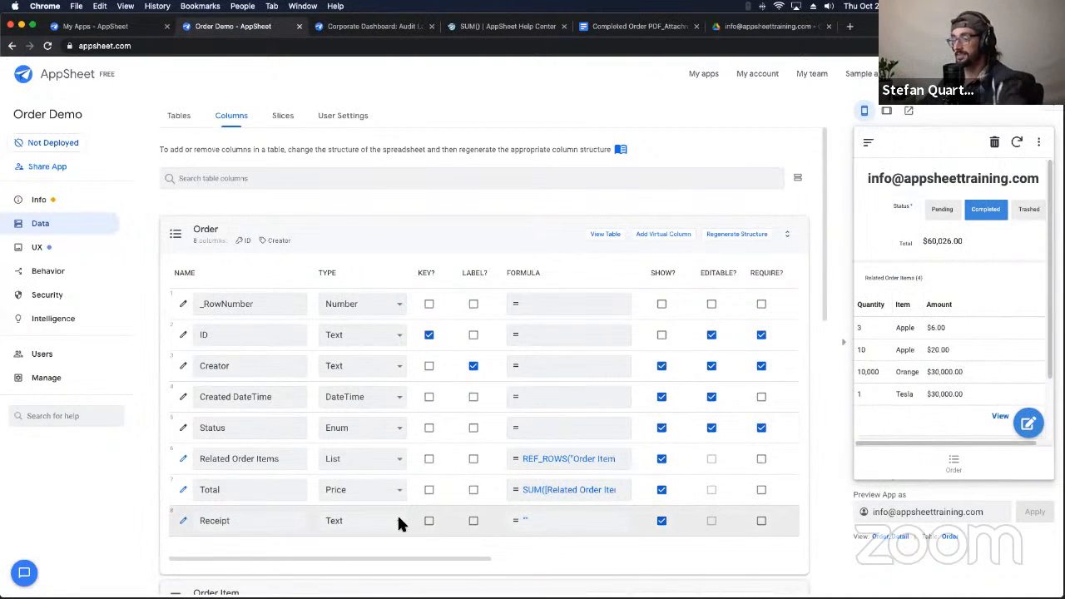
# Step: Change the Receipt virtual column's type from Text to File and check its Image/File folder path setting
pyautogui.click(399, 522)
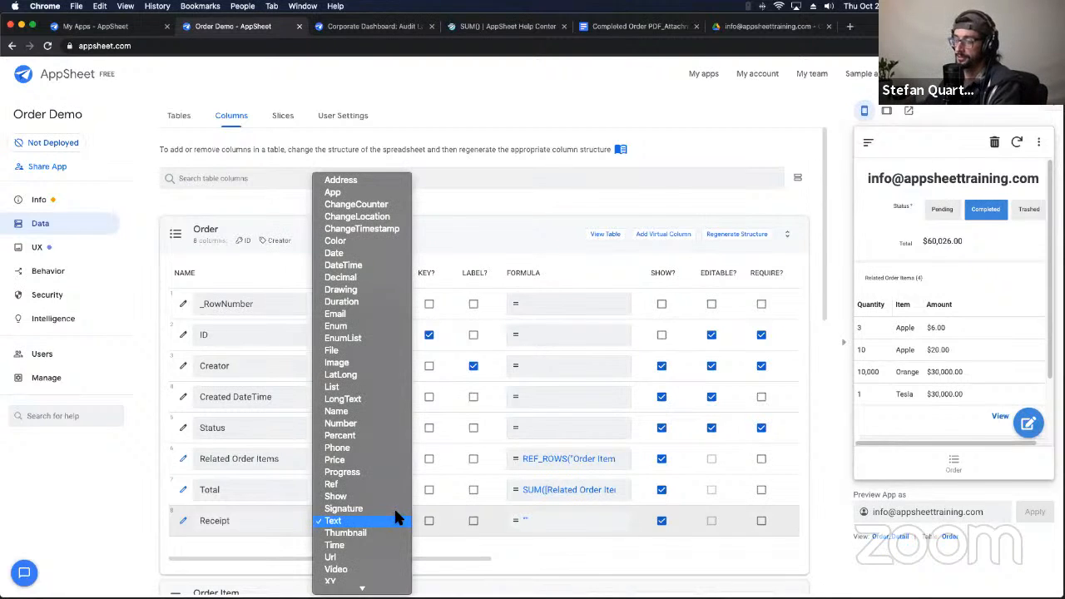
pyautogui.click(376, 351)
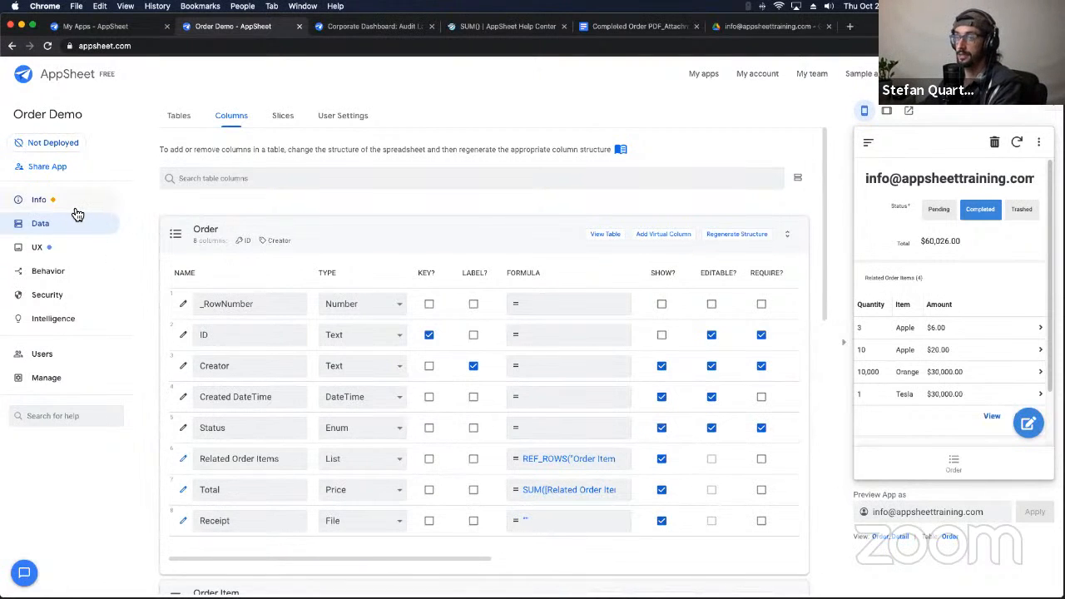
pyautogui.click(184, 521)
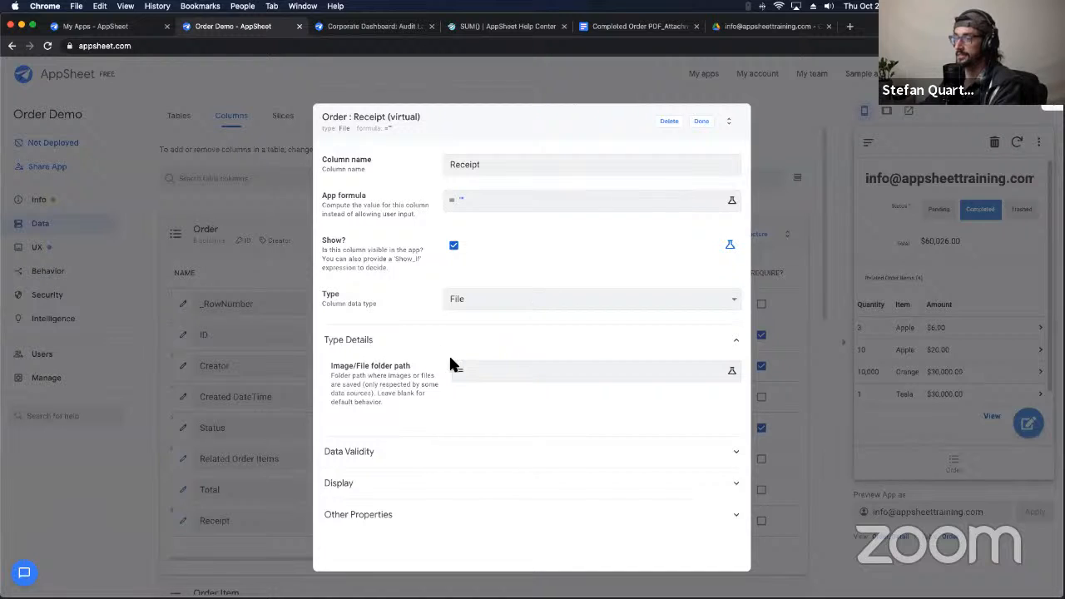
pyautogui.moveTo(325, 364); pyautogui.dragTo(428, 399)
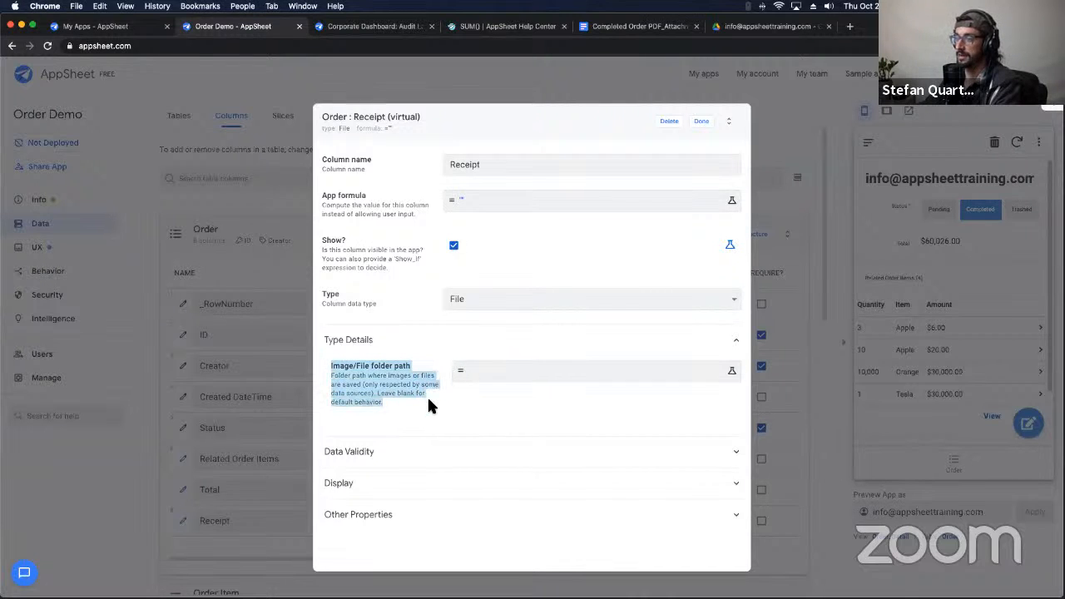
pyautogui.click(376, 370)
pyautogui.click(700, 124)
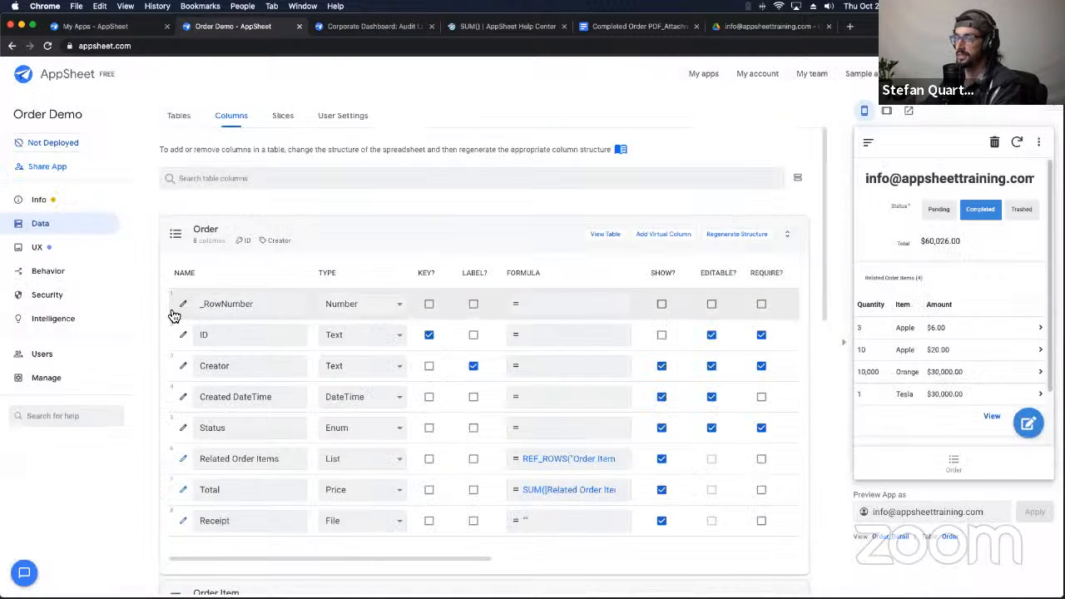
# Step: Check that the App Properties default app folder is /Orders, then view the receipt PDF in Drive
pyautogui.click(53, 202)
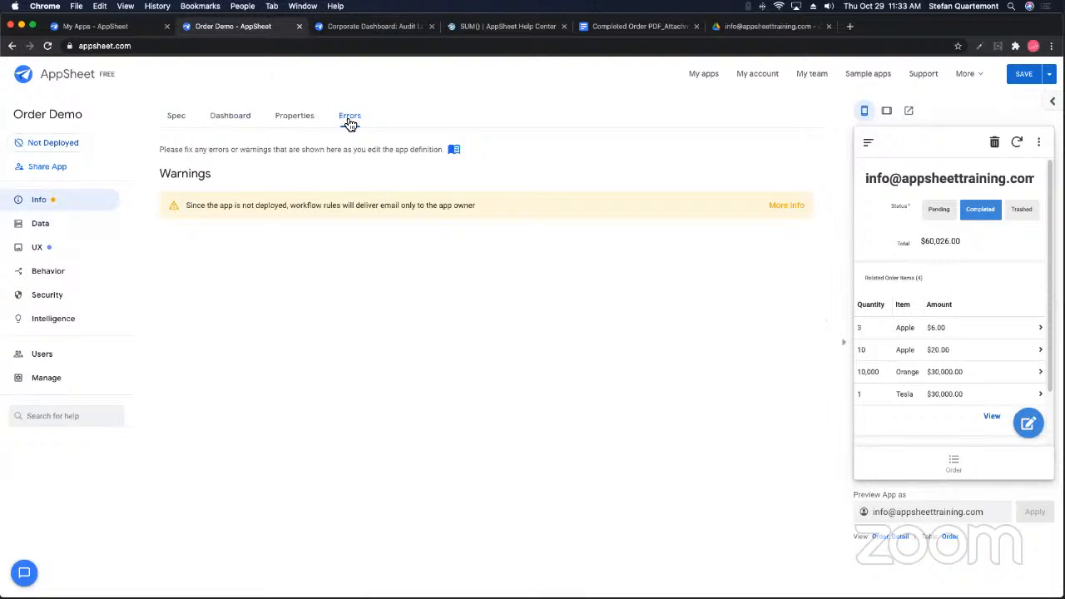
pyautogui.click(291, 117)
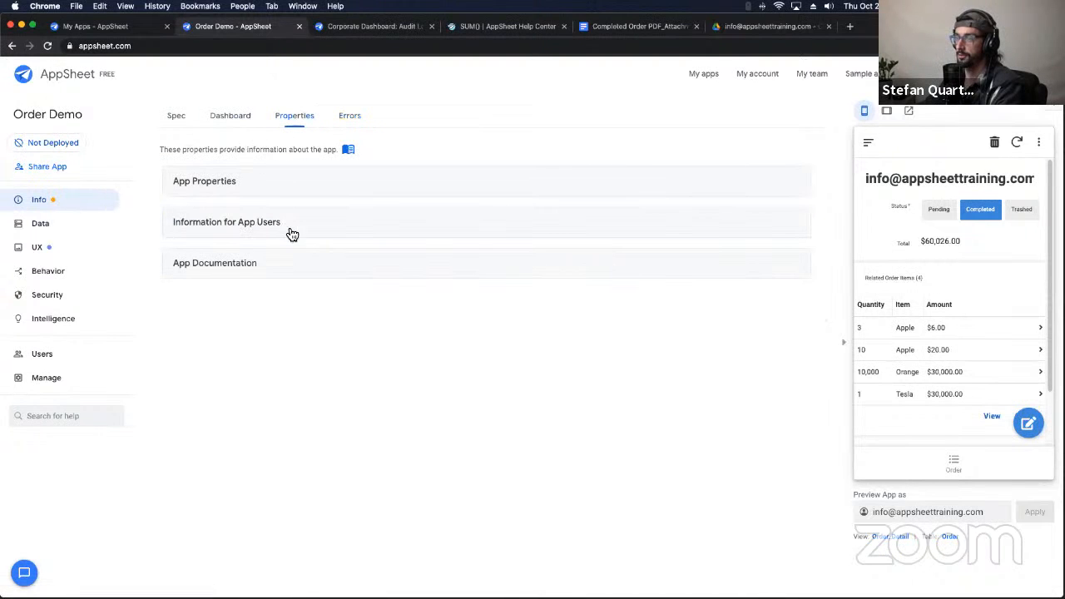
pyautogui.click(292, 190)
pyautogui.scroll(-2, 270, 458)
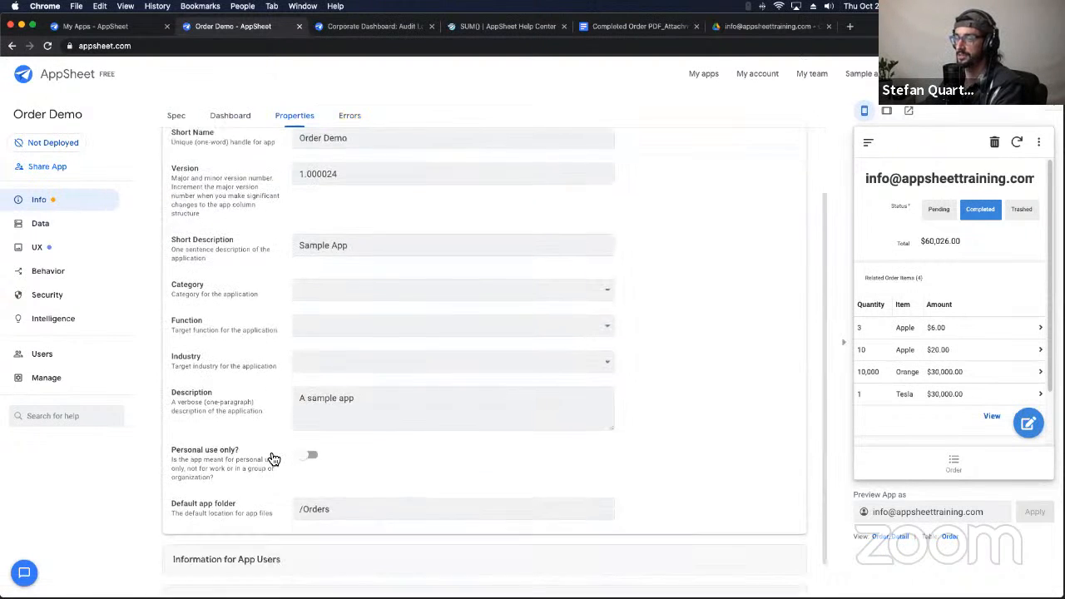
pyautogui.tripleClick(173, 466)
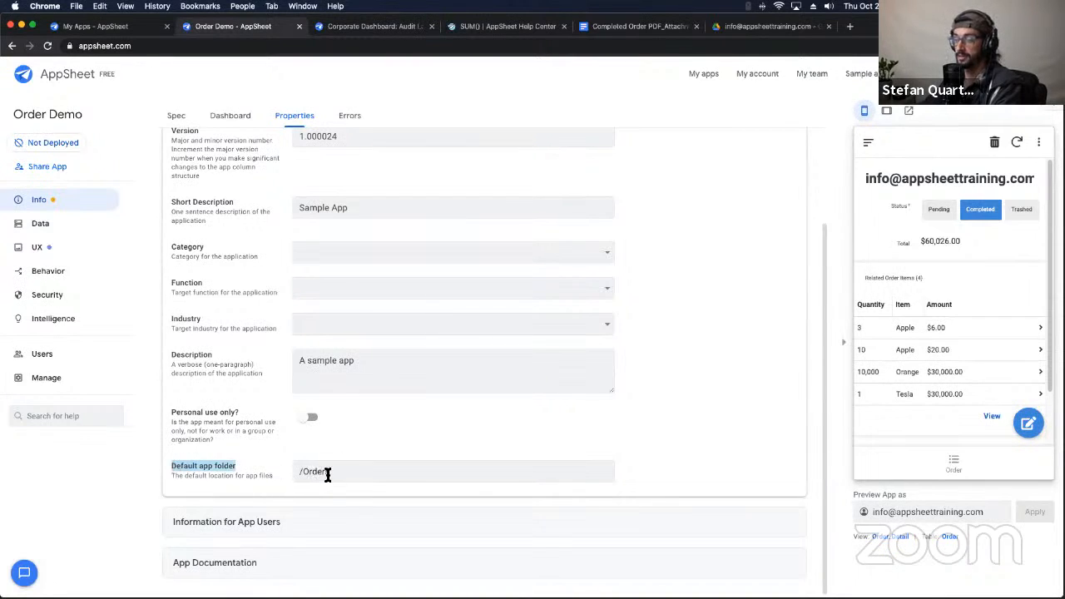
pyautogui.moveTo(340, 471); pyautogui.dragTo(306, 476)
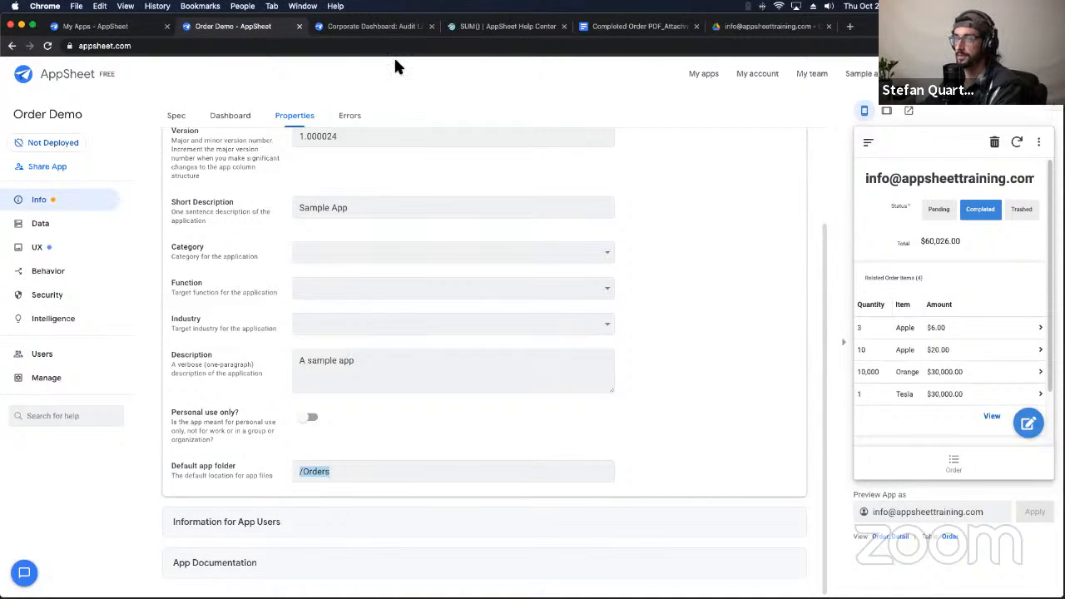
pyautogui.click(754, 28)
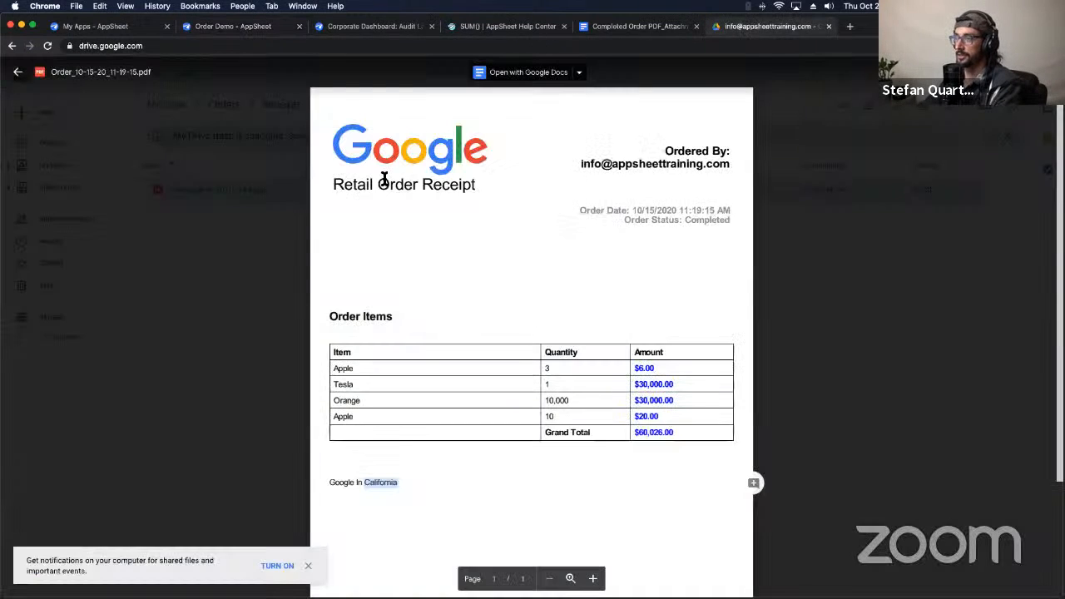
# Step: Close the PDF preview to see the creator's Orders/Receipts folder, compare with the template, and return to Order Demo
pyautogui.click(269, 302)
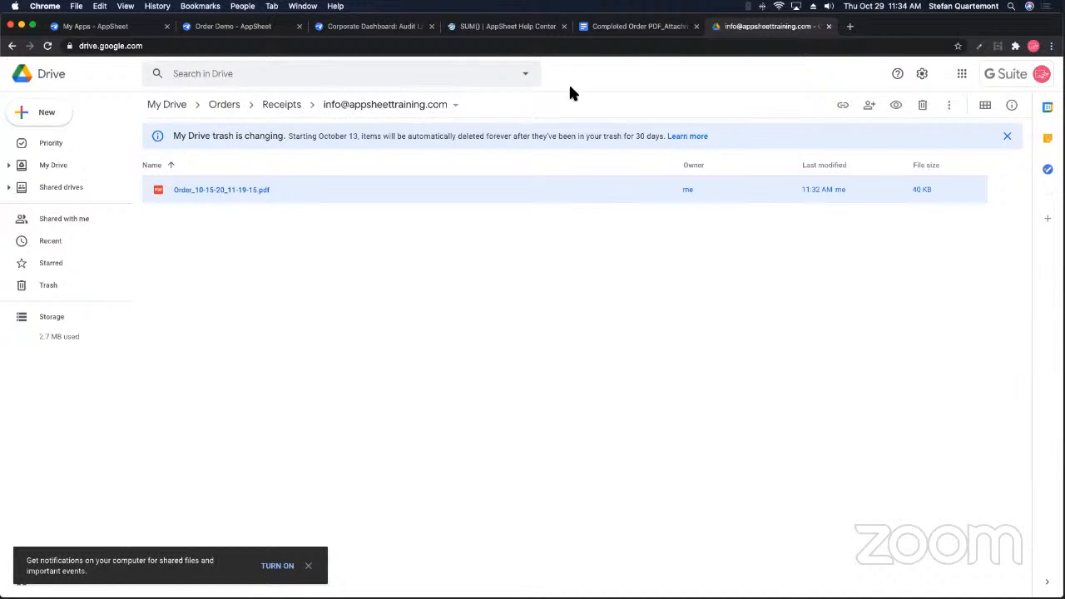
pyautogui.click(657, 28)
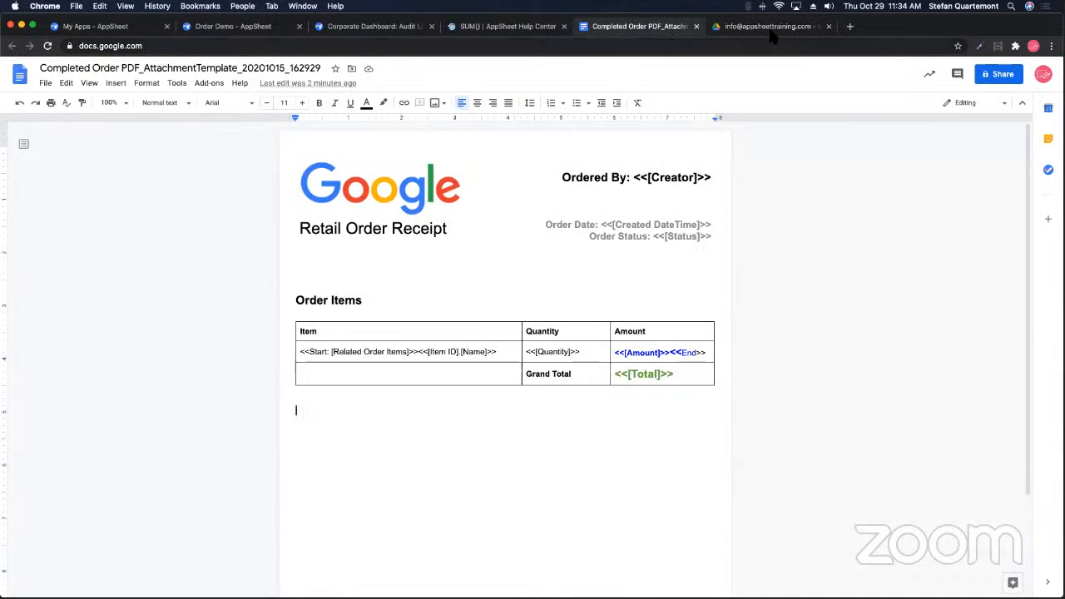
pyautogui.click(769, 30)
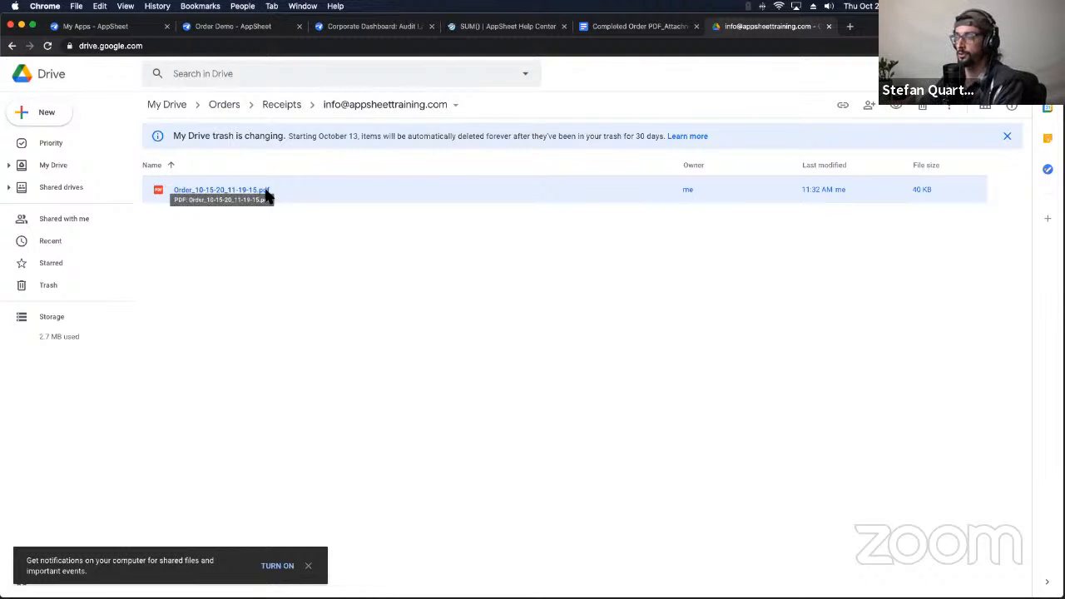
pyautogui.click(613, 26)
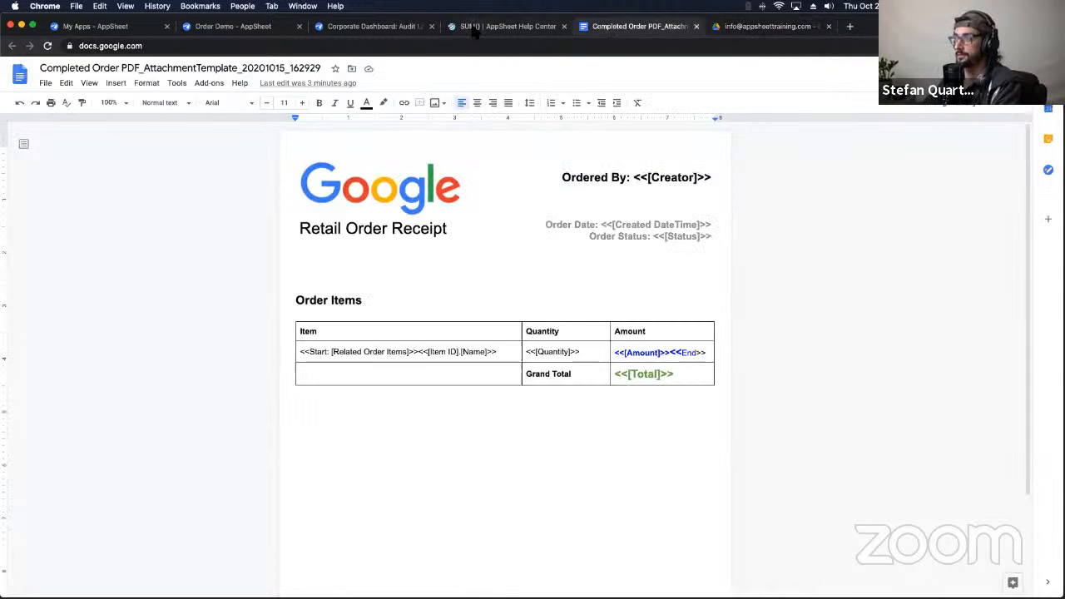
pyautogui.click(476, 26)
pyautogui.click(364, 28)
pyautogui.click(231, 26)
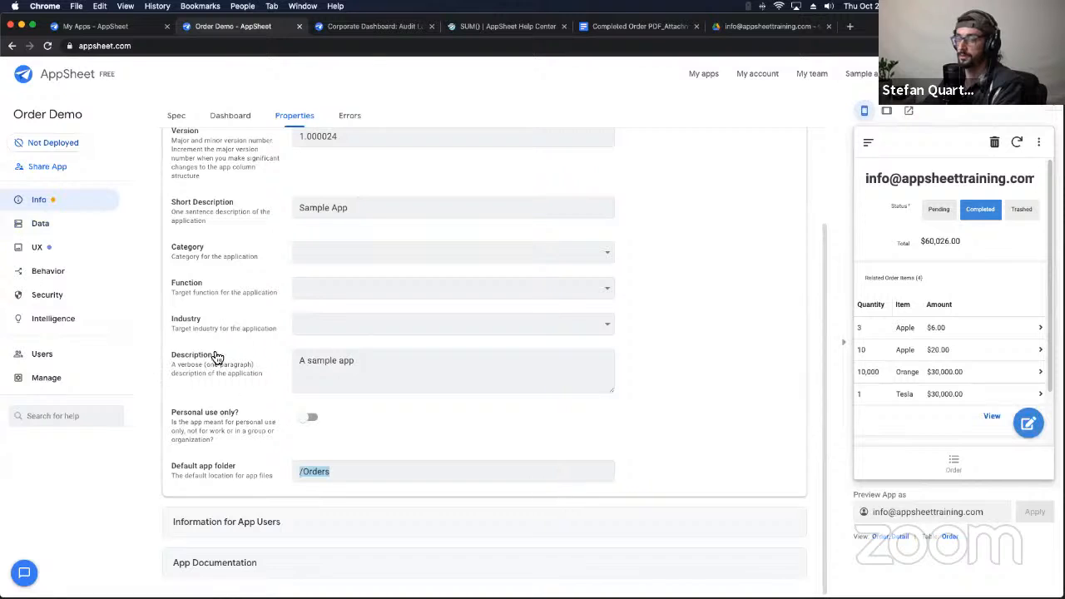
# Step: Open the Create Order PDF action under the Completed Order PDF workflow's Do this steps
pyautogui.click(48, 273)
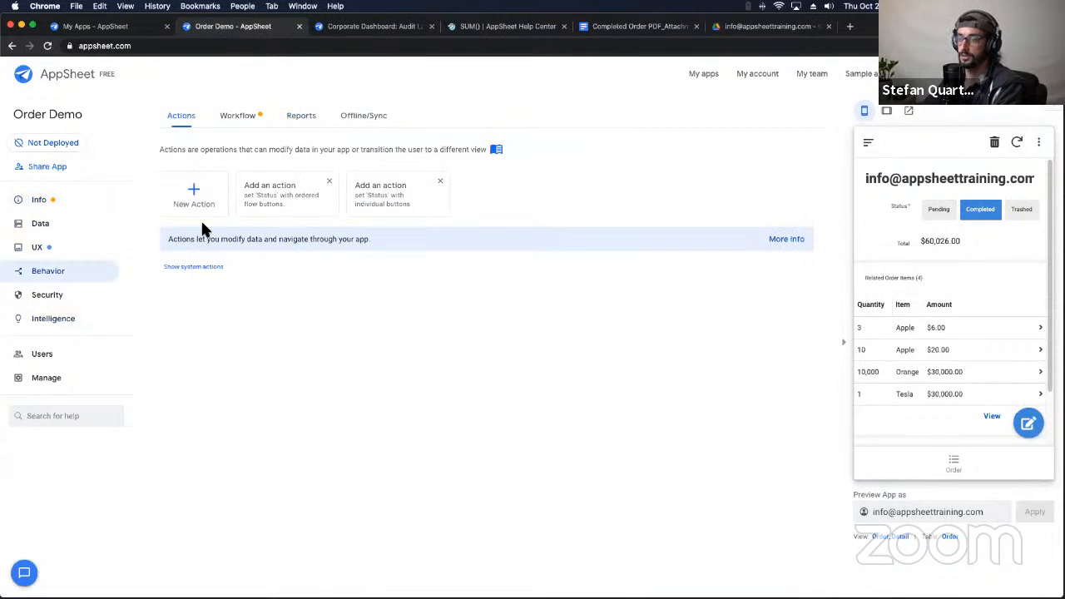
pyautogui.click(240, 116)
pyautogui.click(280, 374)
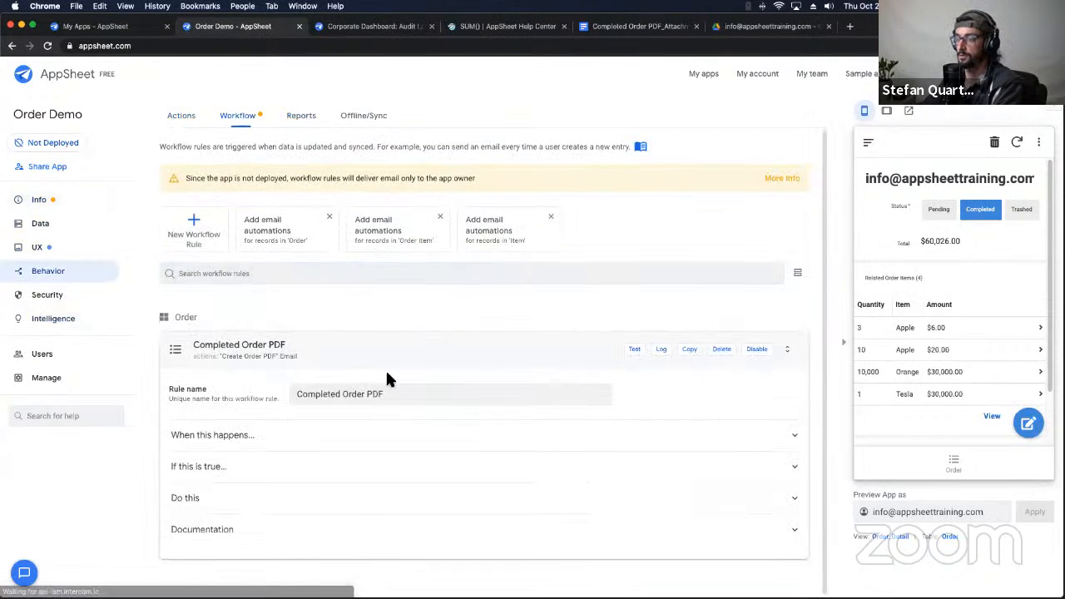
pyautogui.click(229, 503)
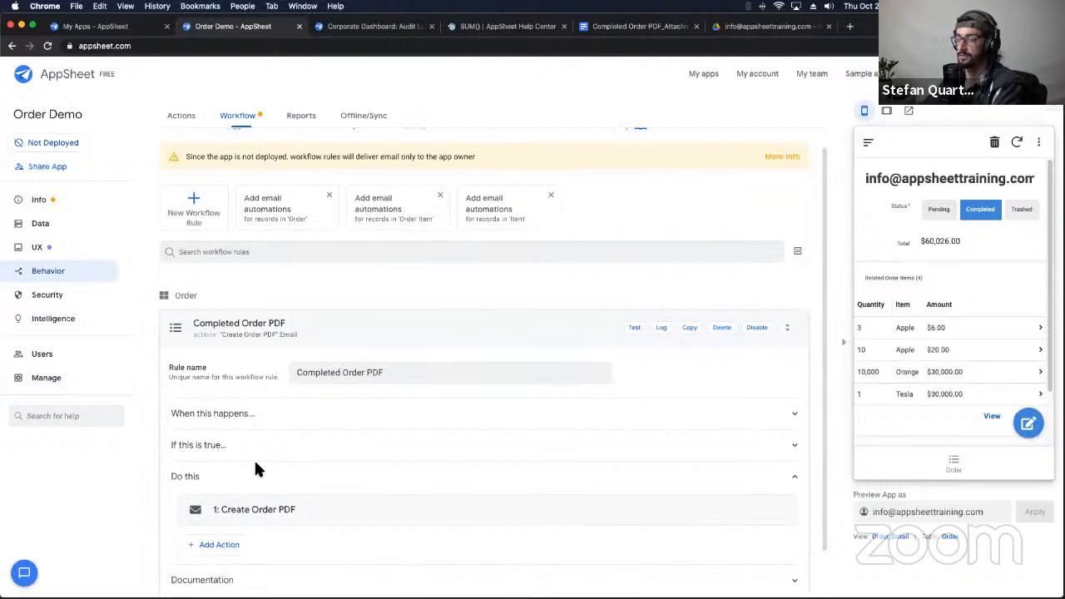
pyautogui.doubleClick(298, 510)
pyautogui.scroll(-15, 252, 392)
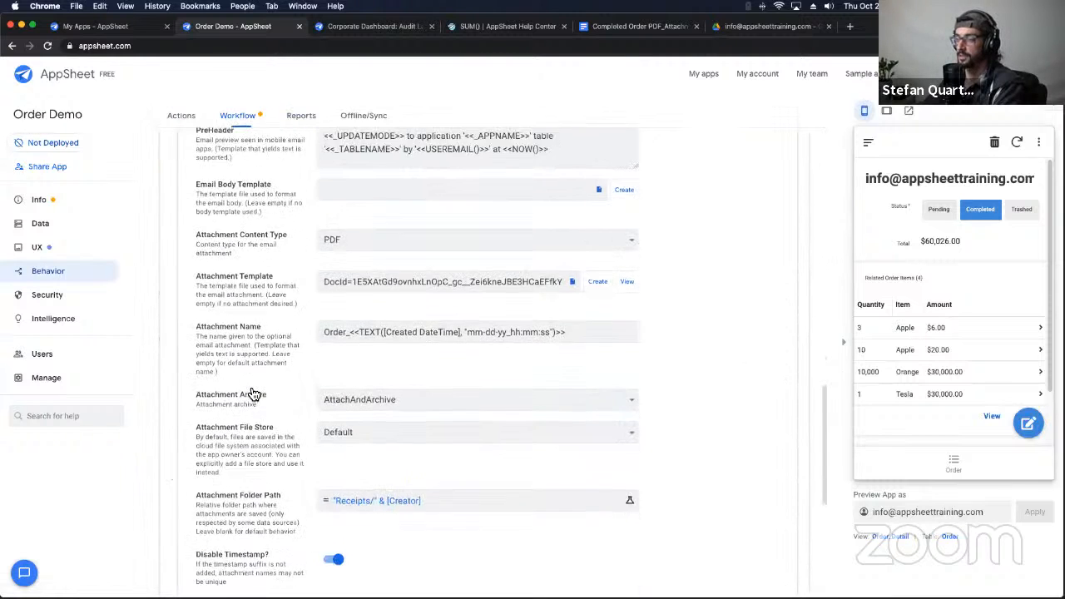
pyautogui.scroll(1, 254, 393)
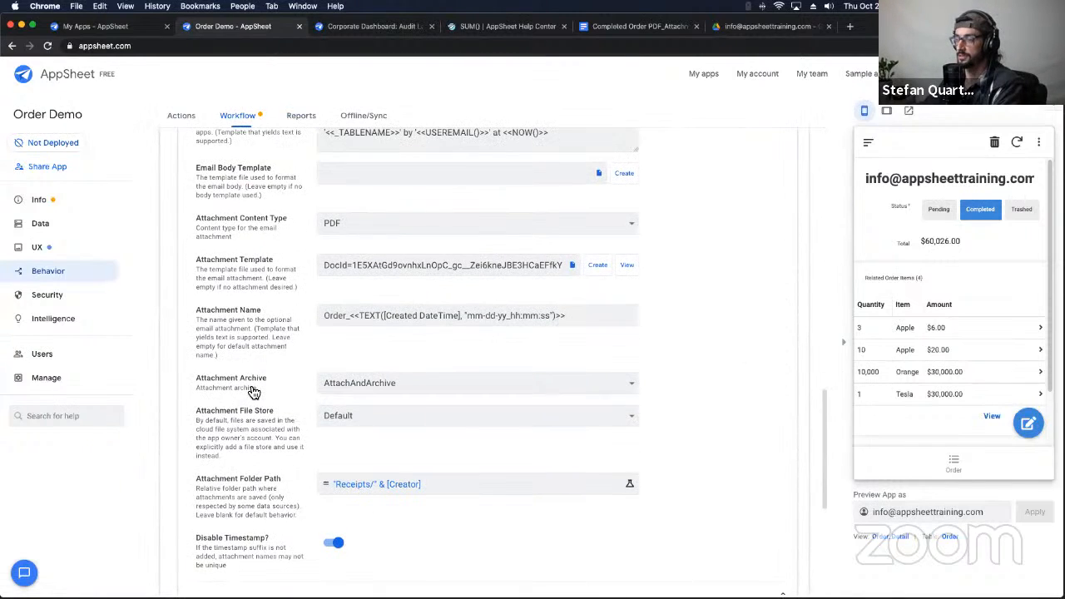
# Step: Review the Order_ timestamped attachment name and the "Receipts/" & [Creator] attachment folder path
pyautogui.tripleClick(579, 317)
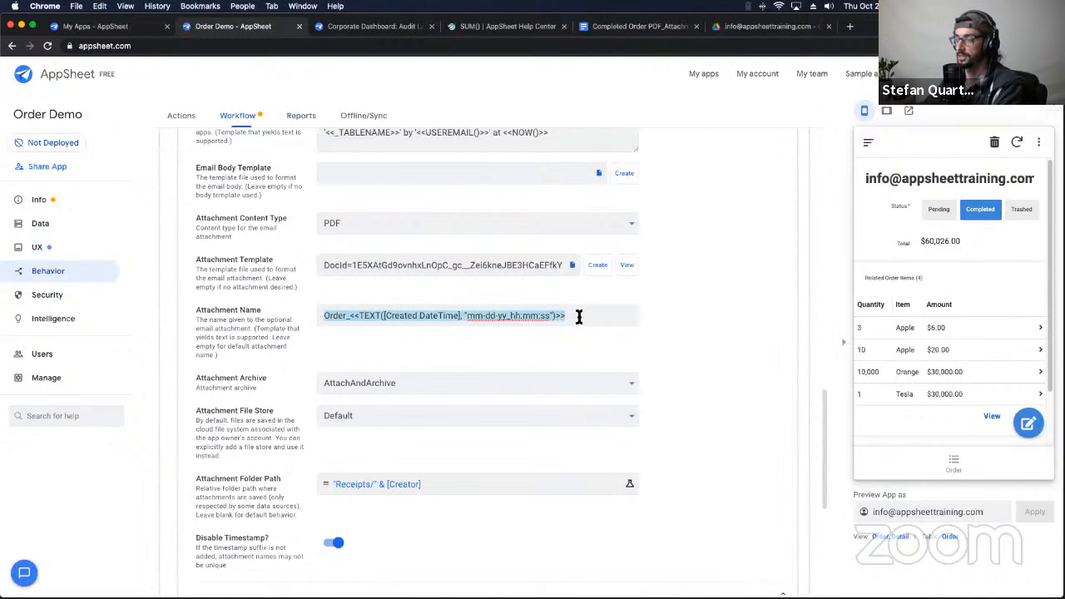
pyautogui.doubleClick(356, 316)
pyautogui.click(355, 316)
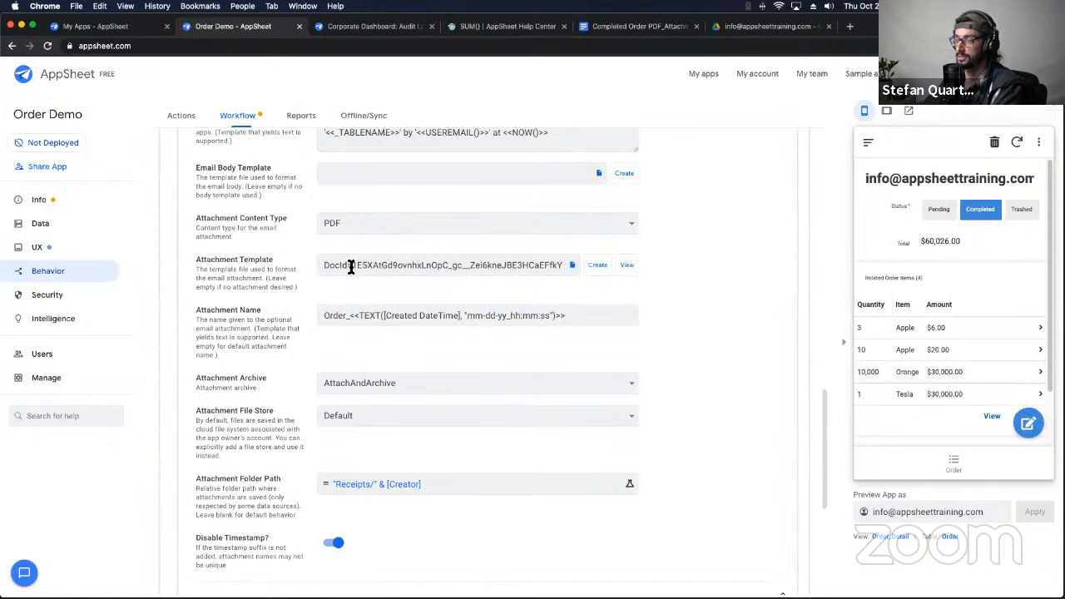
pyautogui.scroll(-1, 349, 379)
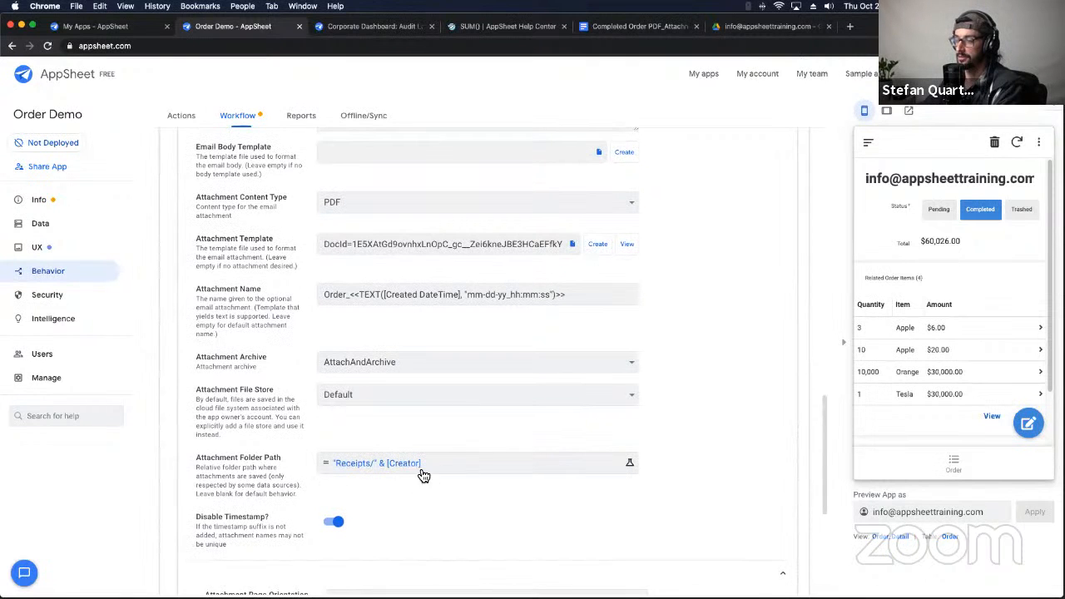
pyautogui.click(450, 471)
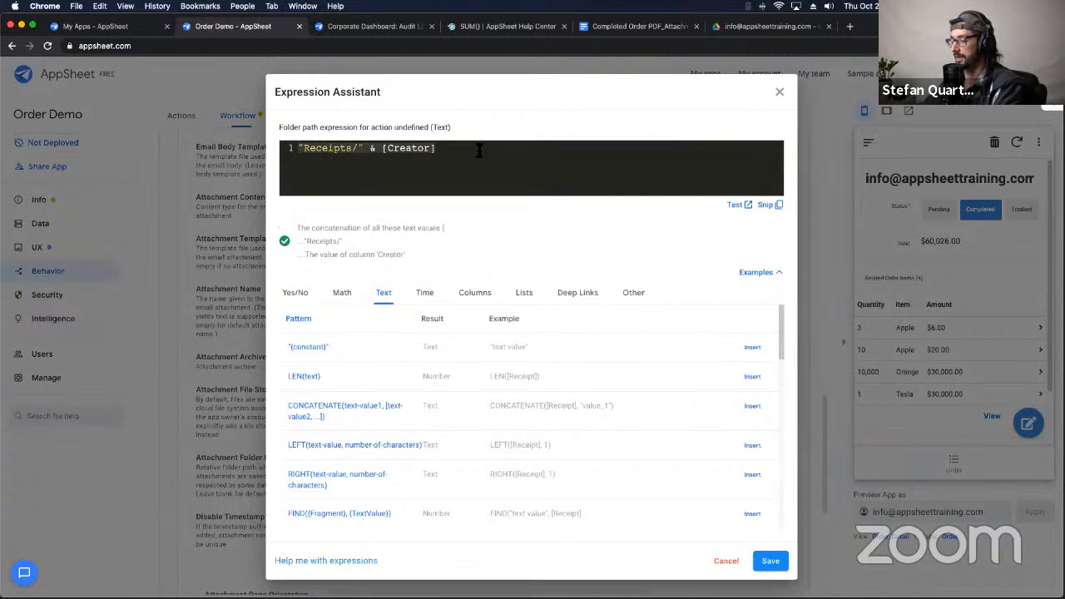
pyautogui.click(770, 560)
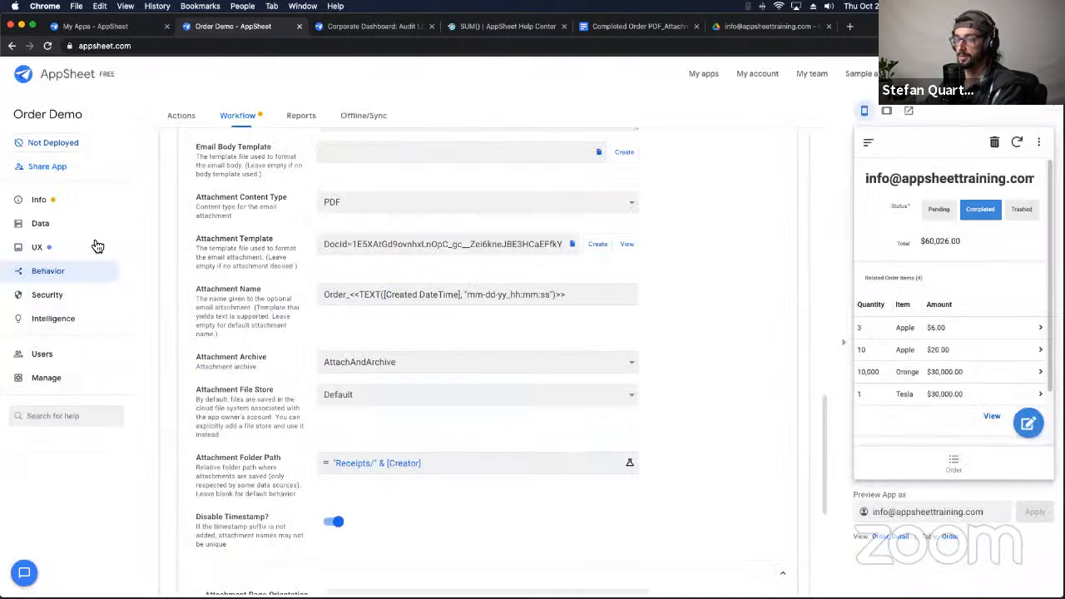
# Step: Paste the folder path into the Receipt formula, fix its quotes to "Receipts/" & [Creator], and save
pyautogui.click(71, 224)
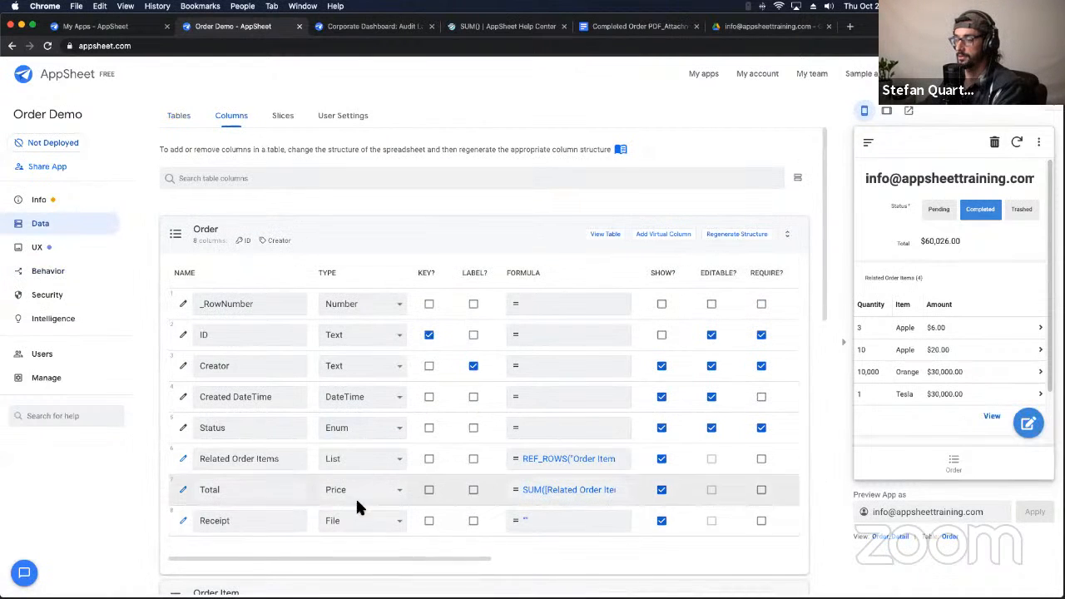
pyautogui.click(523, 518)
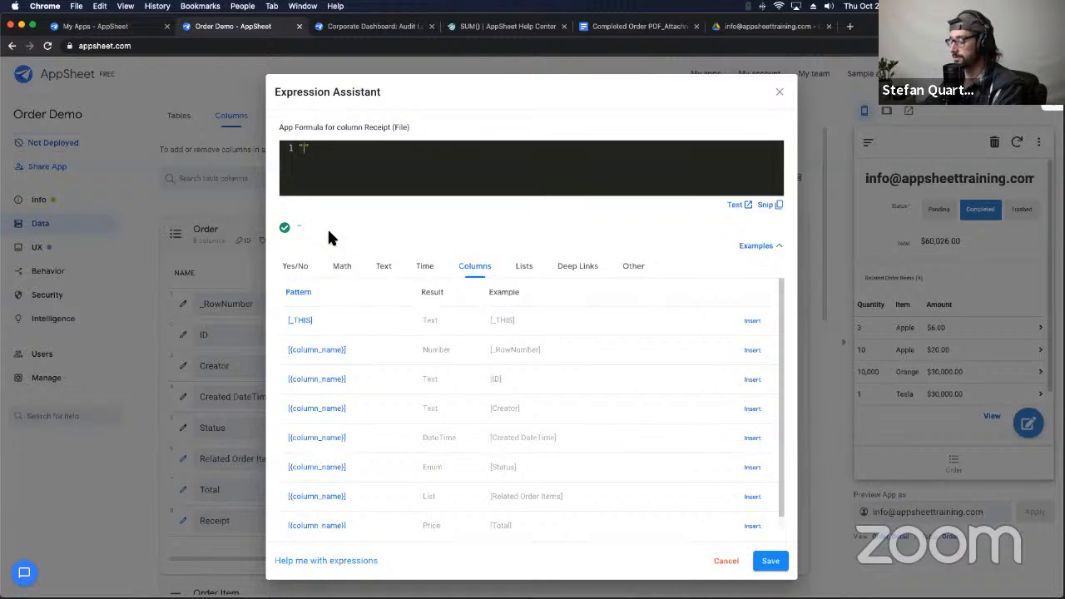
pyautogui.write('"Receipts/" & [Creator]')
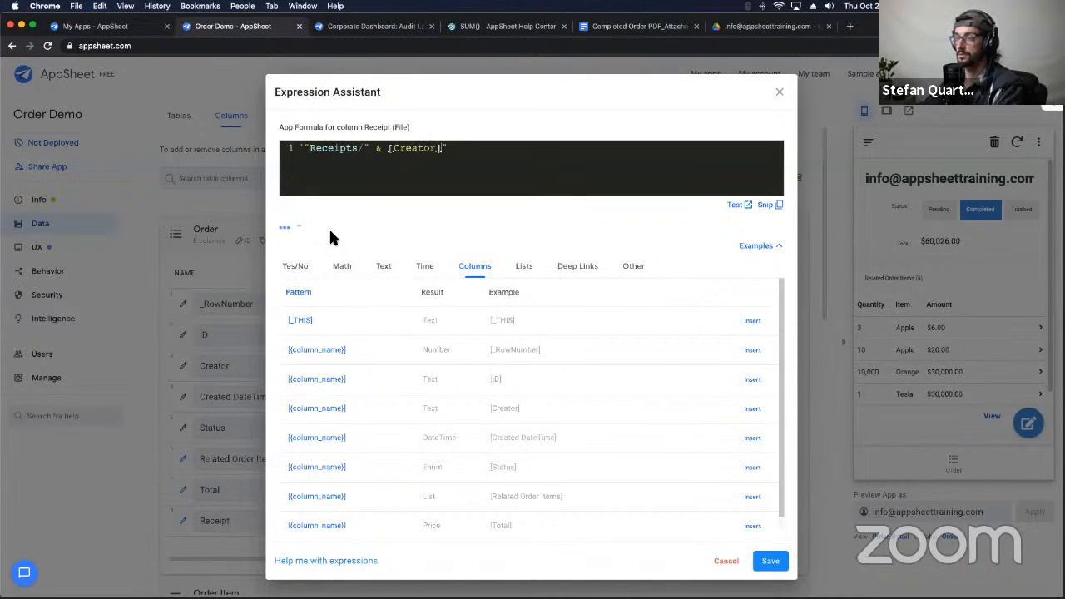
pyautogui.click(307, 148)
pyautogui.press('BackSpace')
pyautogui.press('BackSpace')
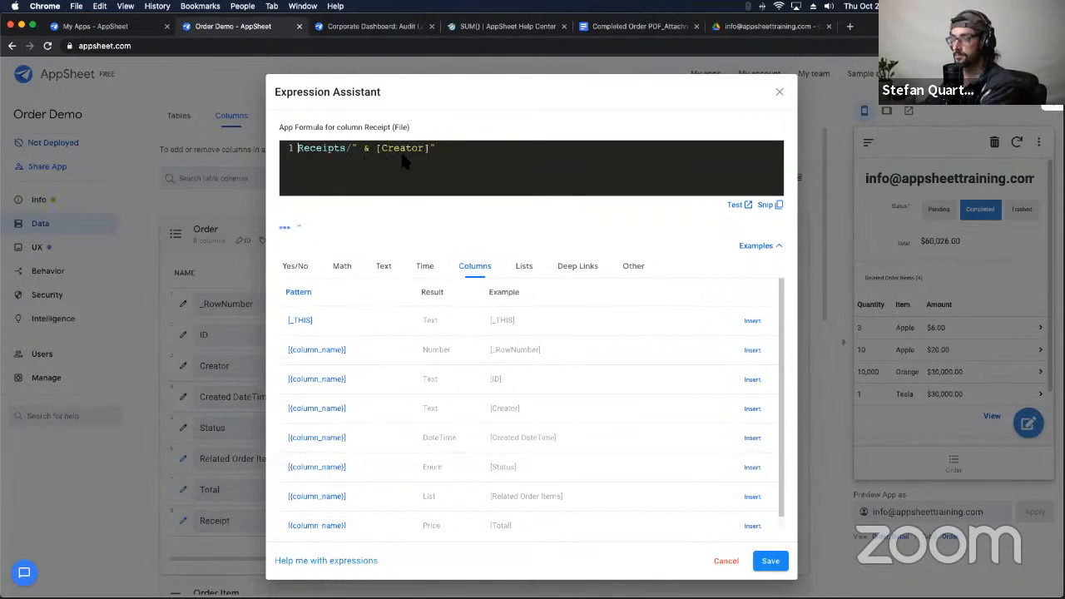
pyautogui.click(442, 147)
pyautogui.press('BackSpace')
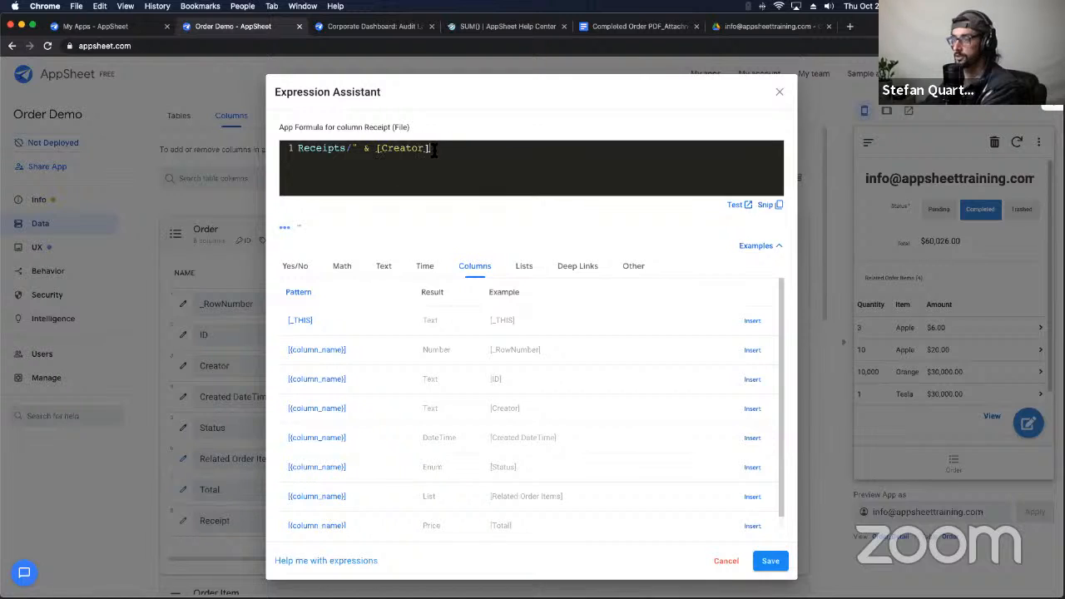
pyautogui.click(297, 150)
pyautogui.write('"')
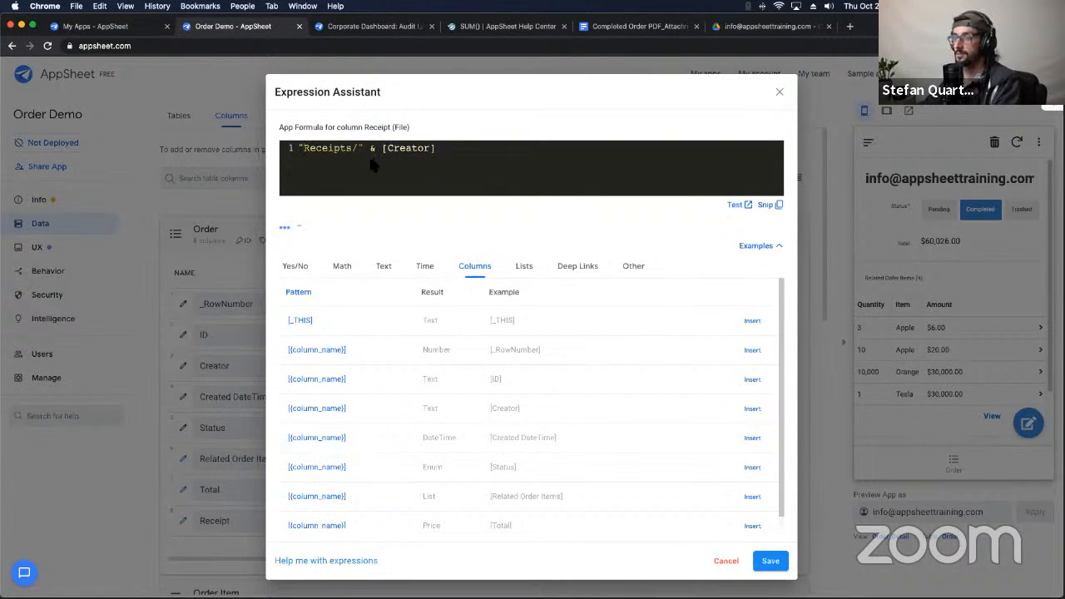
pyautogui.doubleClick(396, 151)
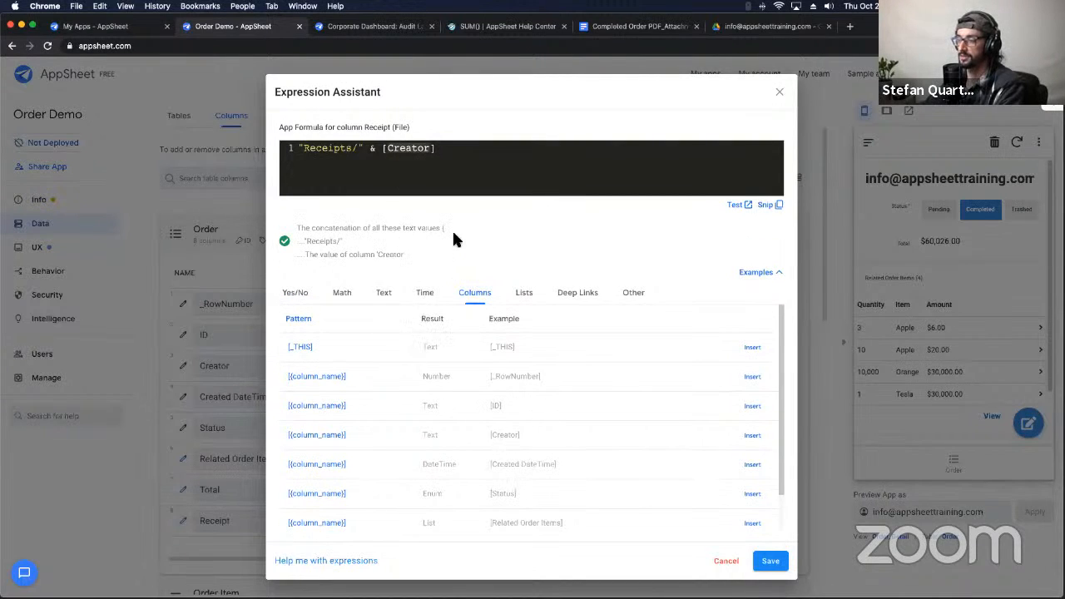
pyautogui.click(779, 561)
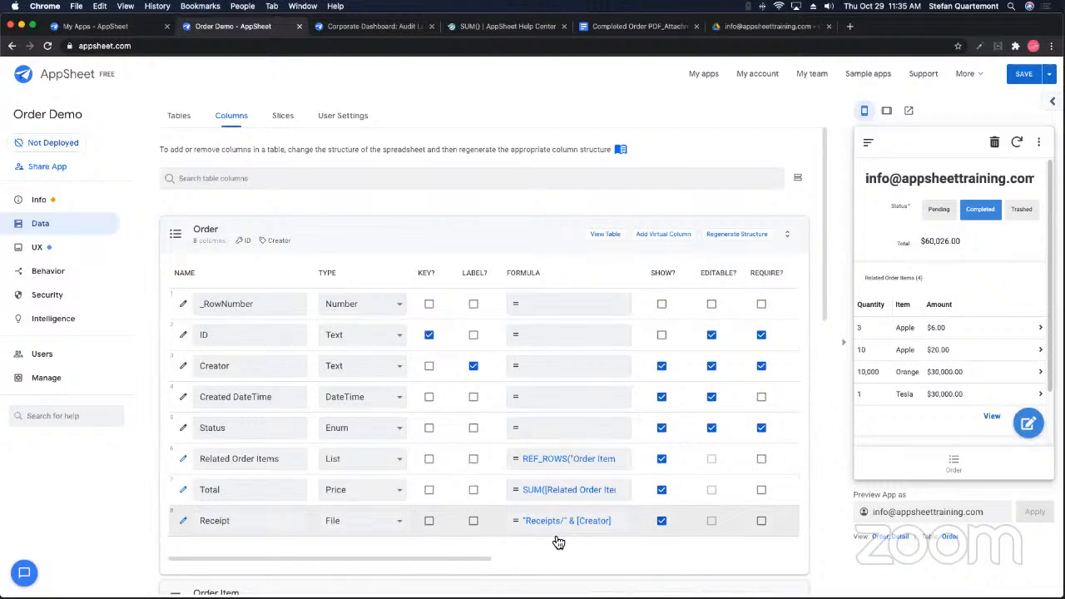
# Step: Save the app, open the previewed order's Receipt file, and close the resulting 404 page
pyautogui.click(1025, 114)
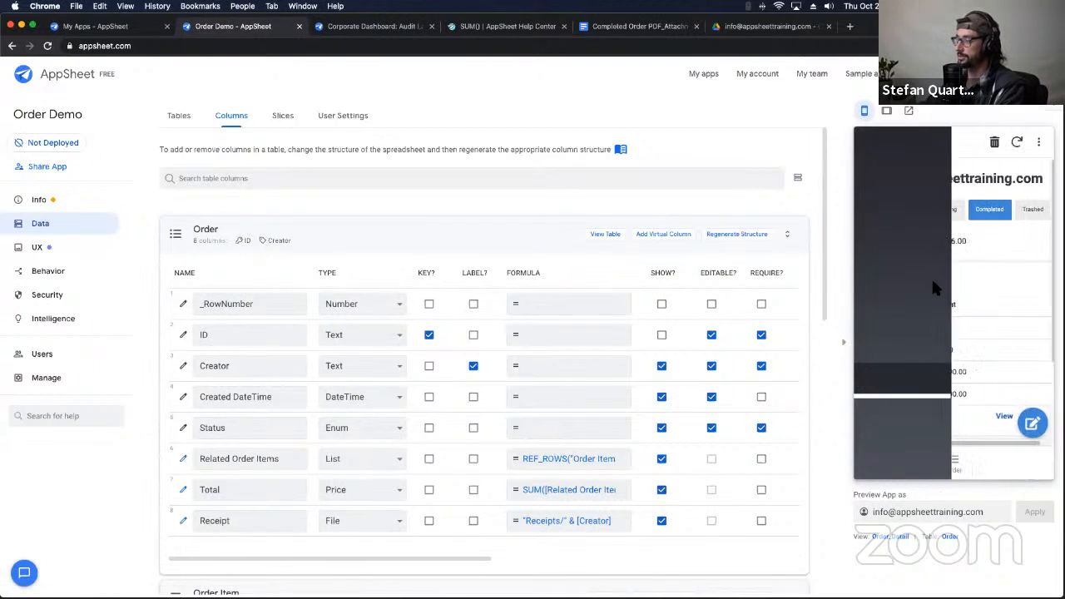
pyautogui.scroll(-3, 996, 369)
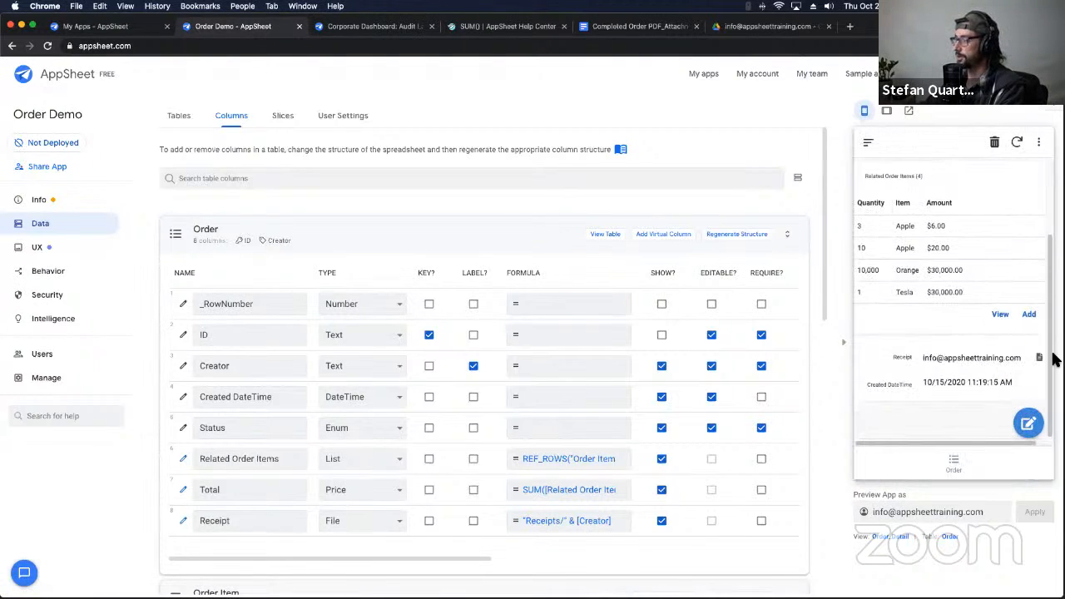
pyautogui.click(1039, 360)
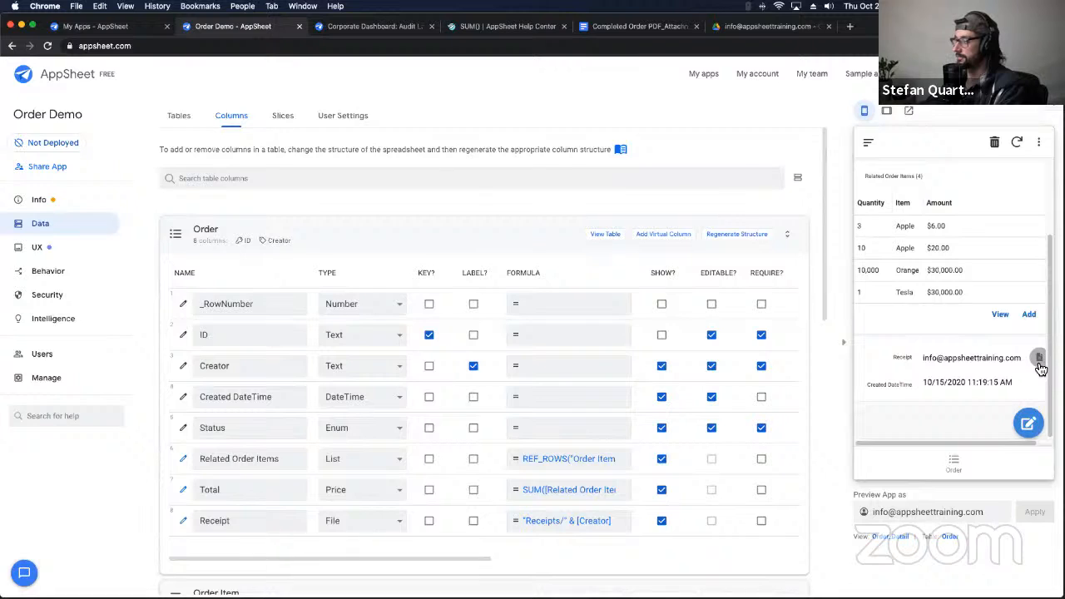
pyautogui.hscroll(1, 1041, 370)
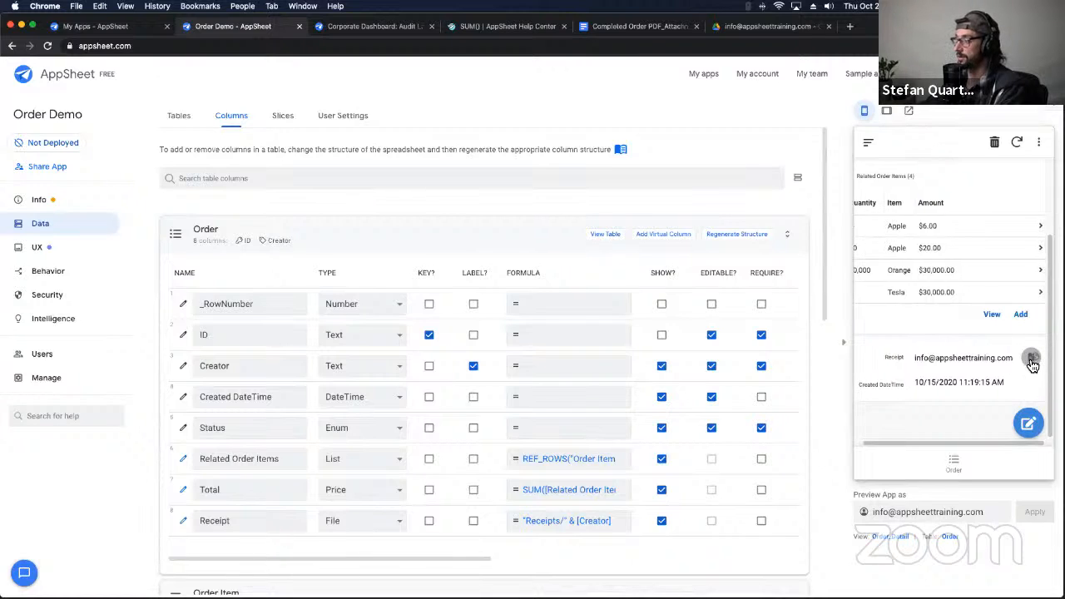
pyautogui.click(1031, 359)
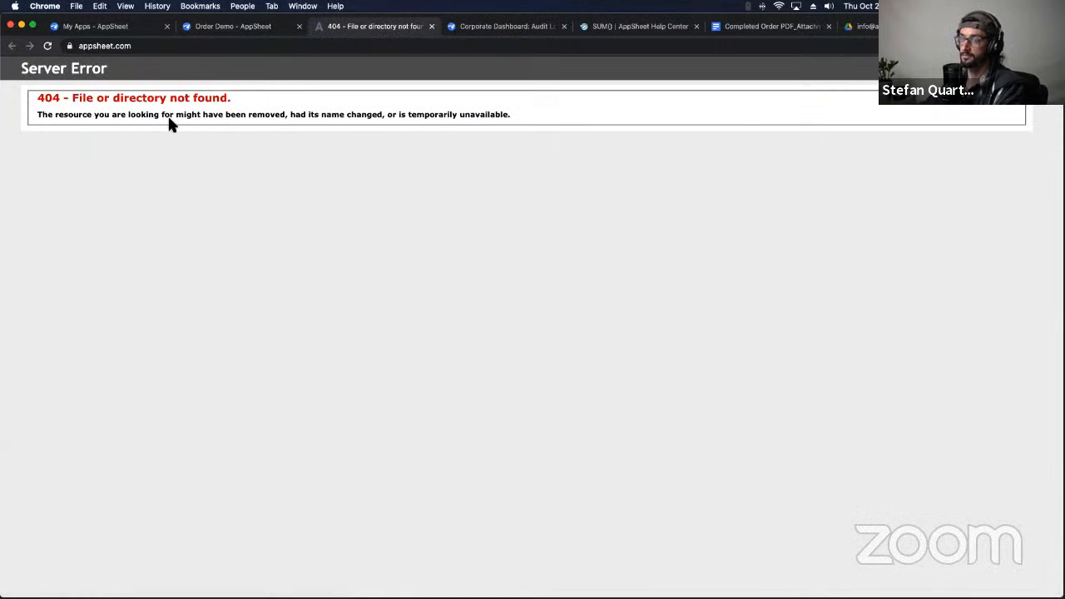
pyautogui.click(431, 26)
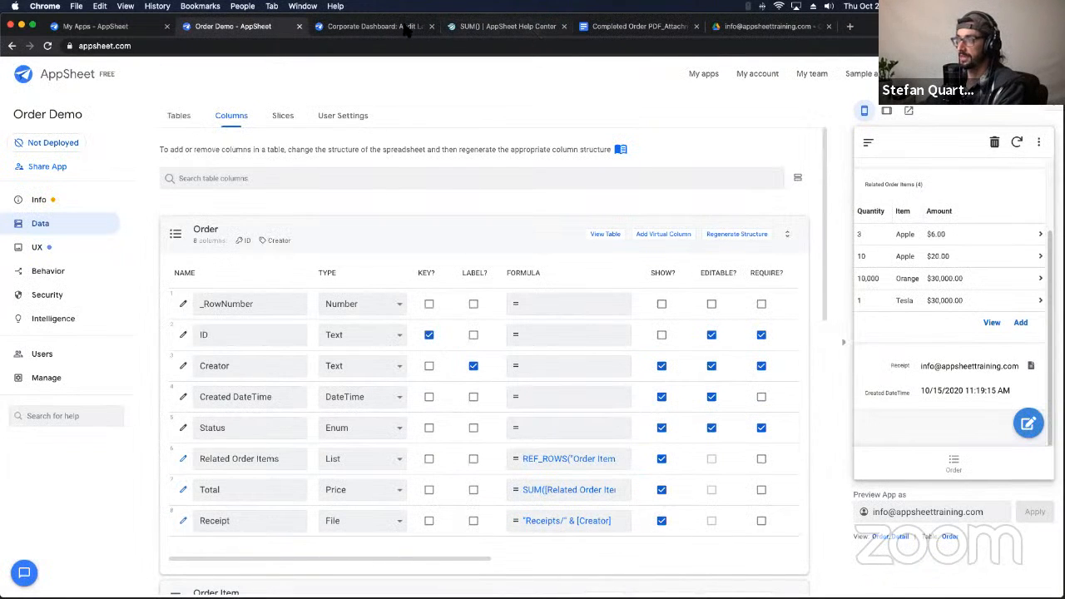
# Step: View the dated order PDF in the Drive Orders/Receipts creator folder, then go back to Order Demo
pyautogui.click(740, 26)
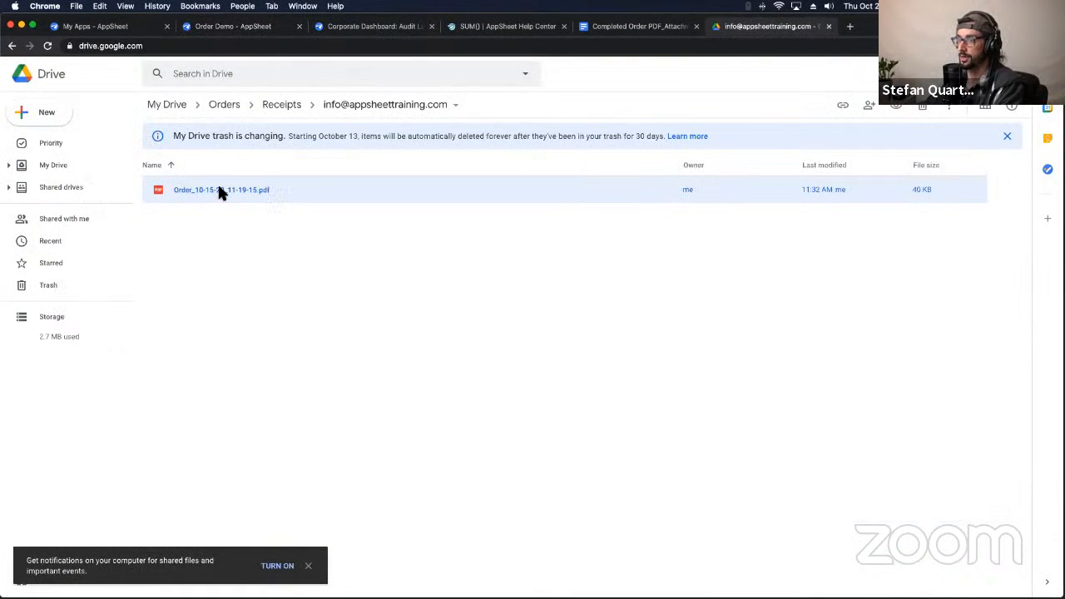
pyautogui.moveTo(169, 188); pyautogui.dragTo(189, 181)
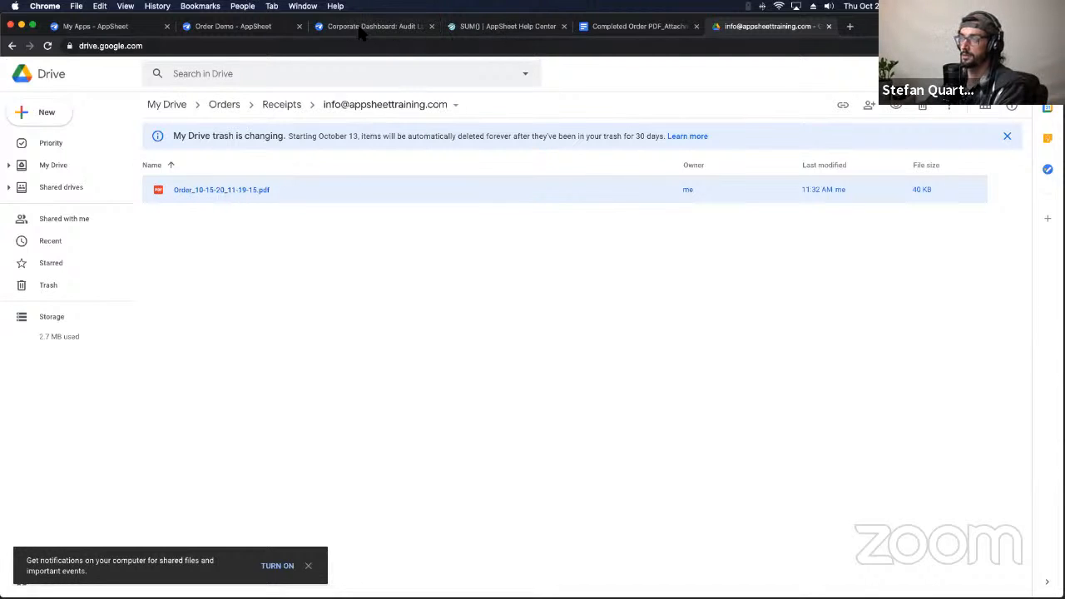
pyautogui.click(237, 26)
# Step: Reopen the Create Order PDF action and select its timestamped Order_ Attachment Name expression
pyautogui.click(90, 273)
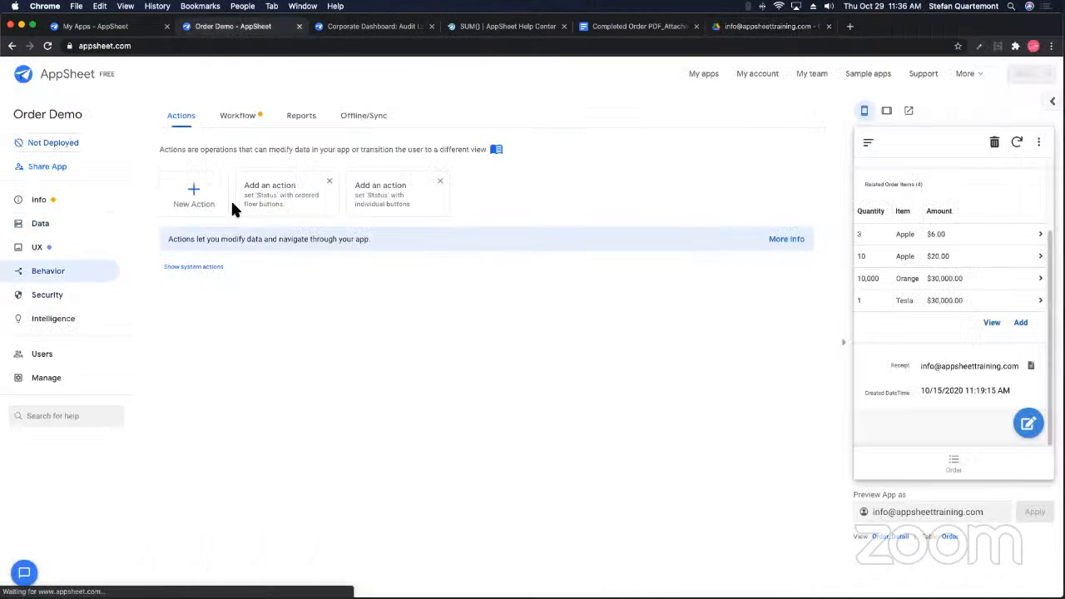
pyautogui.click(243, 116)
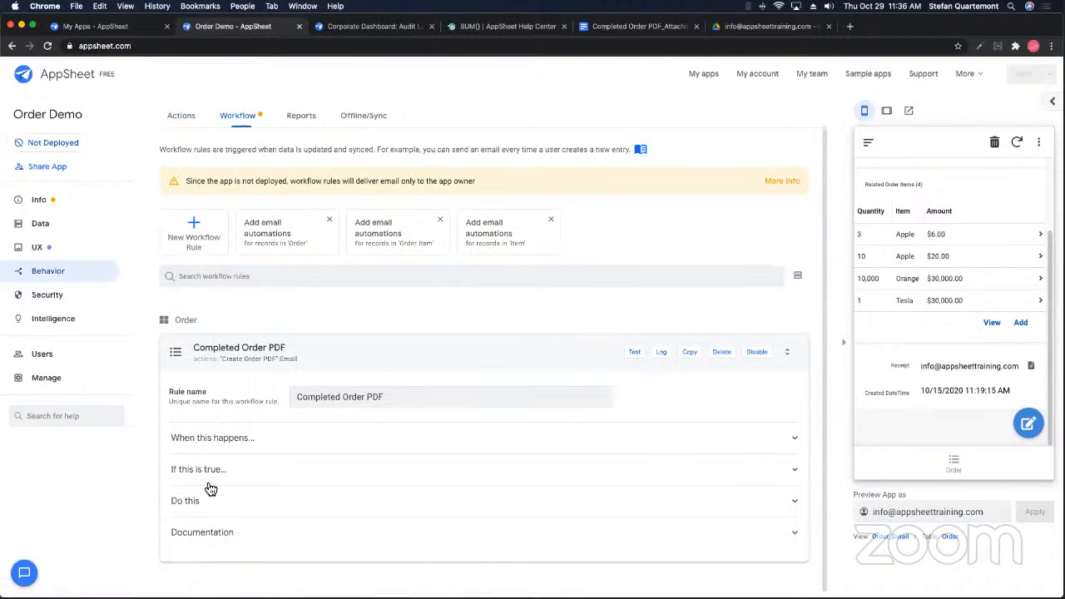
pyautogui.click(195, 503)
pyautogui.click(312, 452)
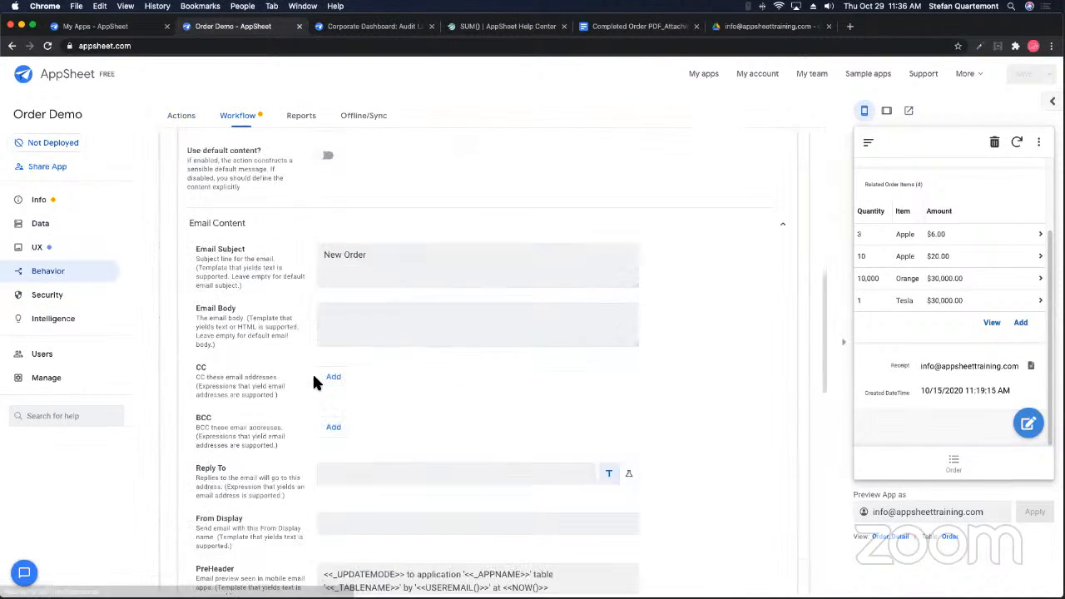
pyautogui.scroll(-10, 312, 372)
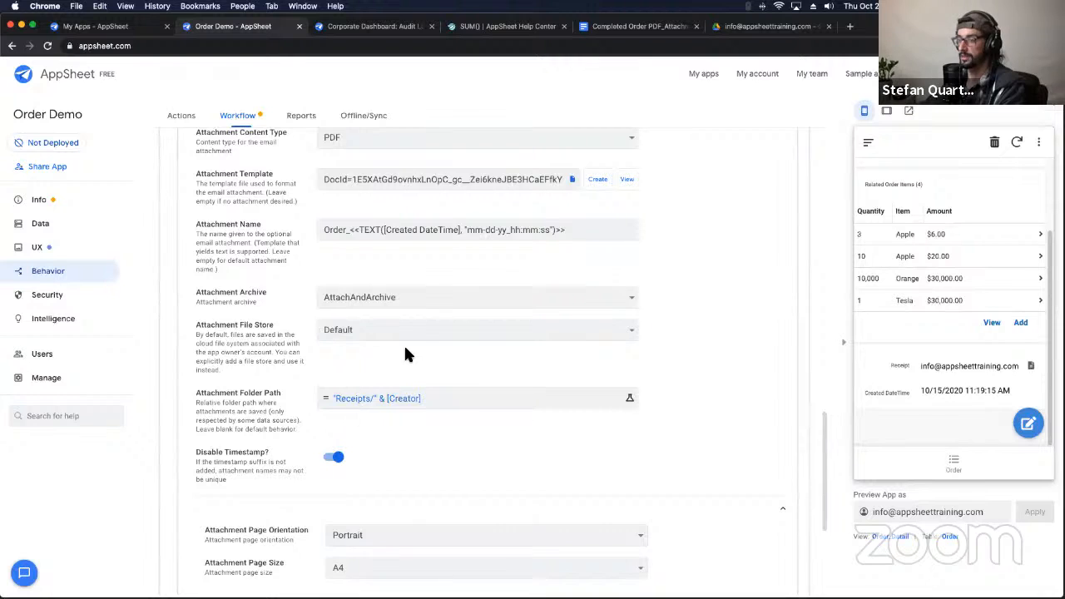
pyautogui.scroll(1, 405, 353)
pyautogui.tripleClick(350, 293)
pyautogui.press('super+c')
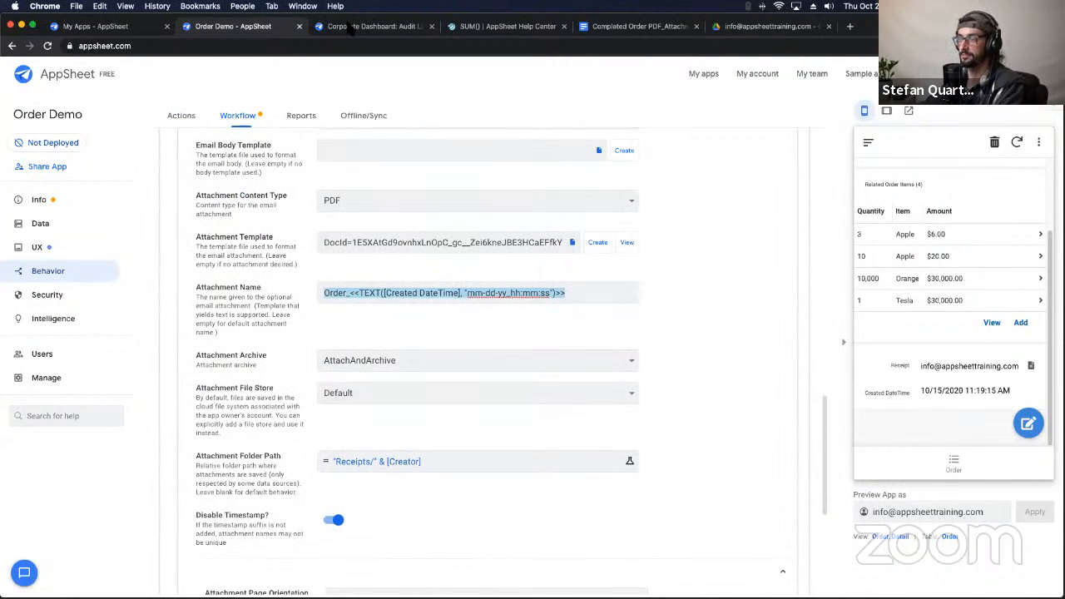
# Step: In the Receipt formula, try a CONCATENATE("NAme", "Other Namte") example on a new line
pyautogui.click(41, 224)
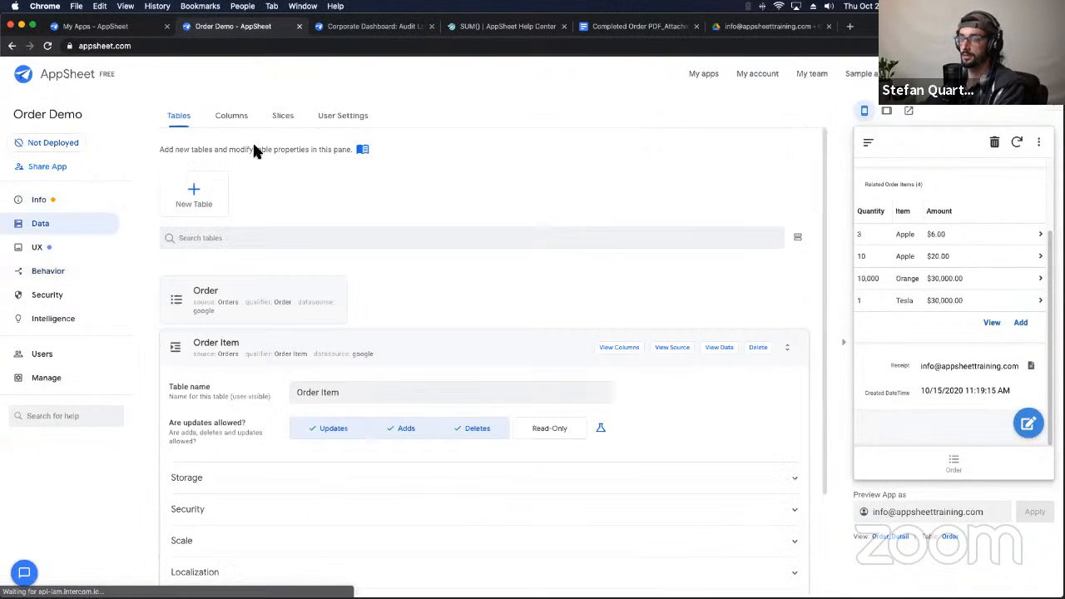
pyautogui.click(231, 121)
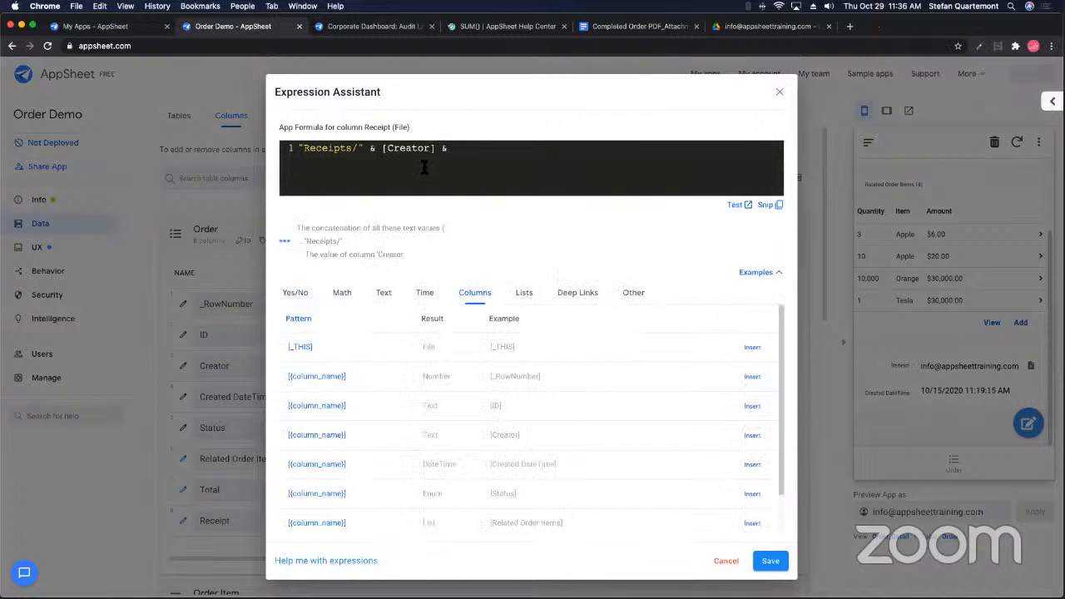
pyautogui.press('Return')
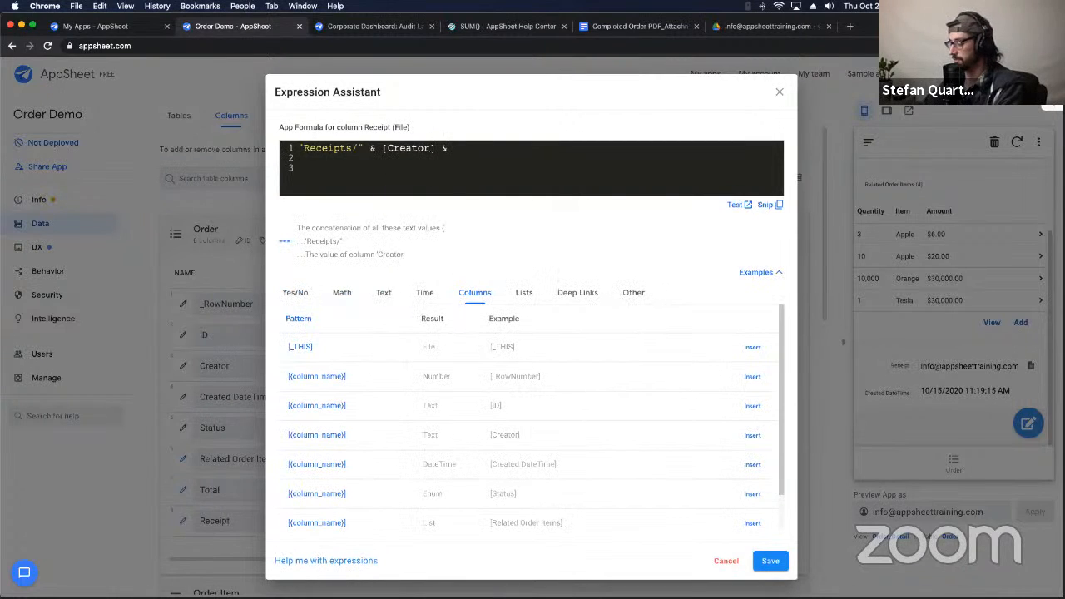
pyautogui.write('CONTACT')
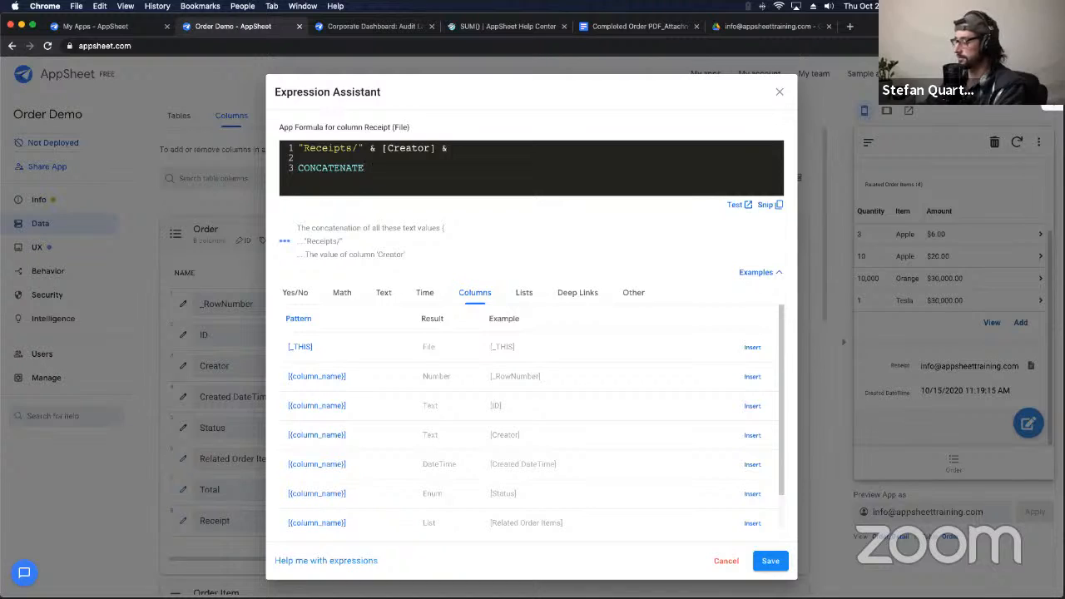
pyautogui.write('()')
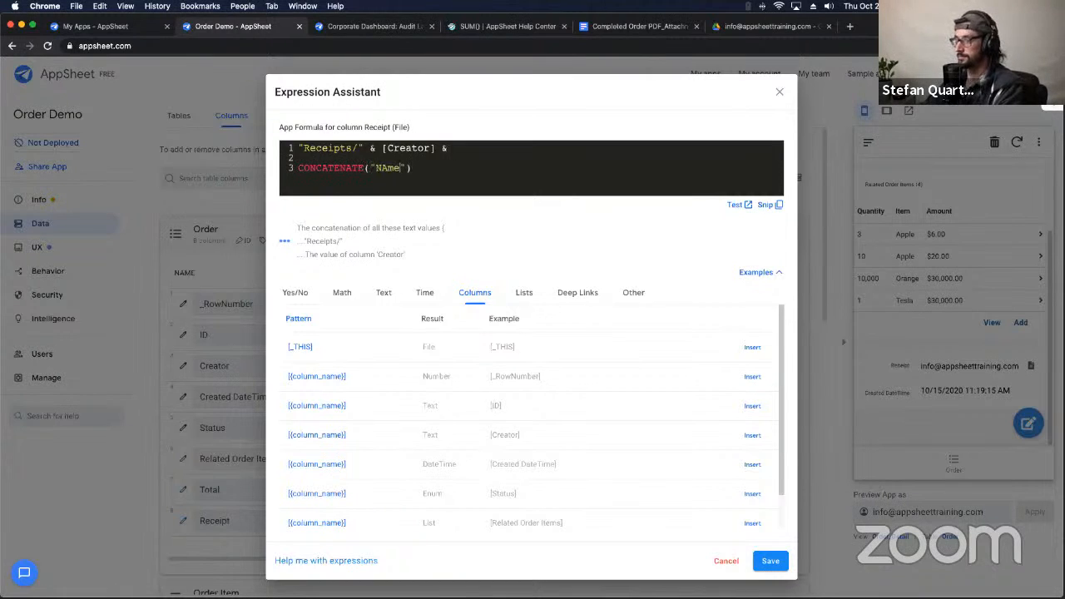
pyautogui.write('"NAme", "')
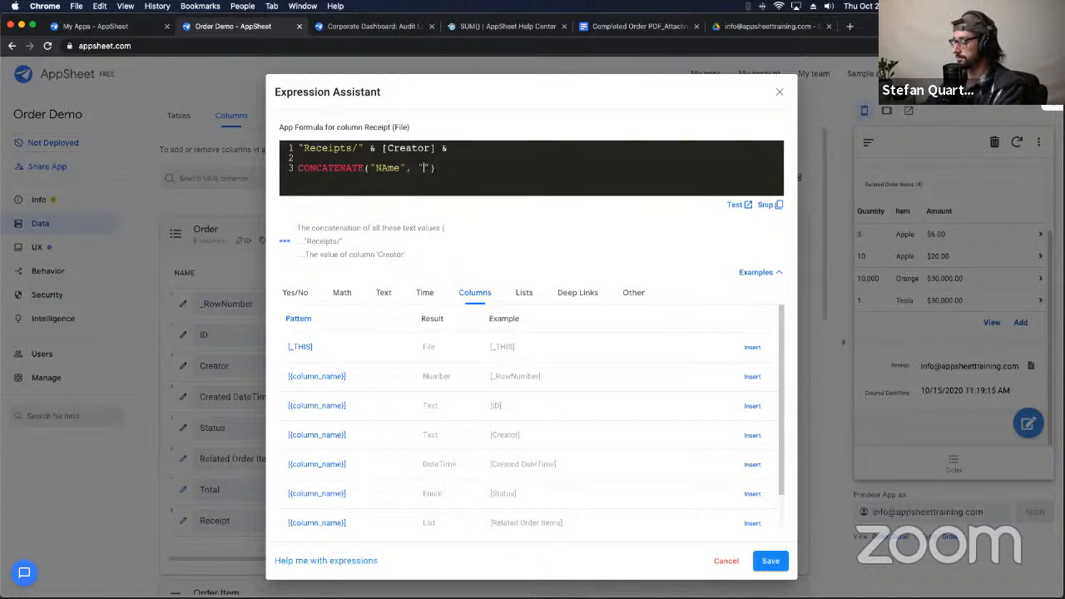
pyautogui.write('Other Namte')
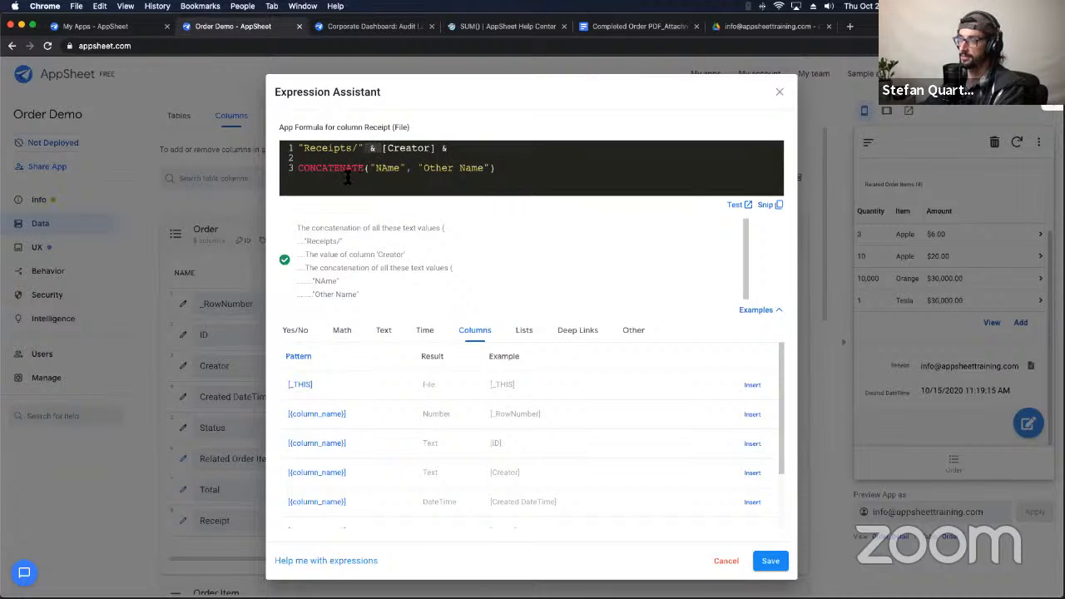
# Step: Delete the example line and paste Order_<<TEXT([Created DateTime], "mm-dd-yy_hh:mm:ss")>> after [Creator]
pyautogui.doubleClick(346, 169)
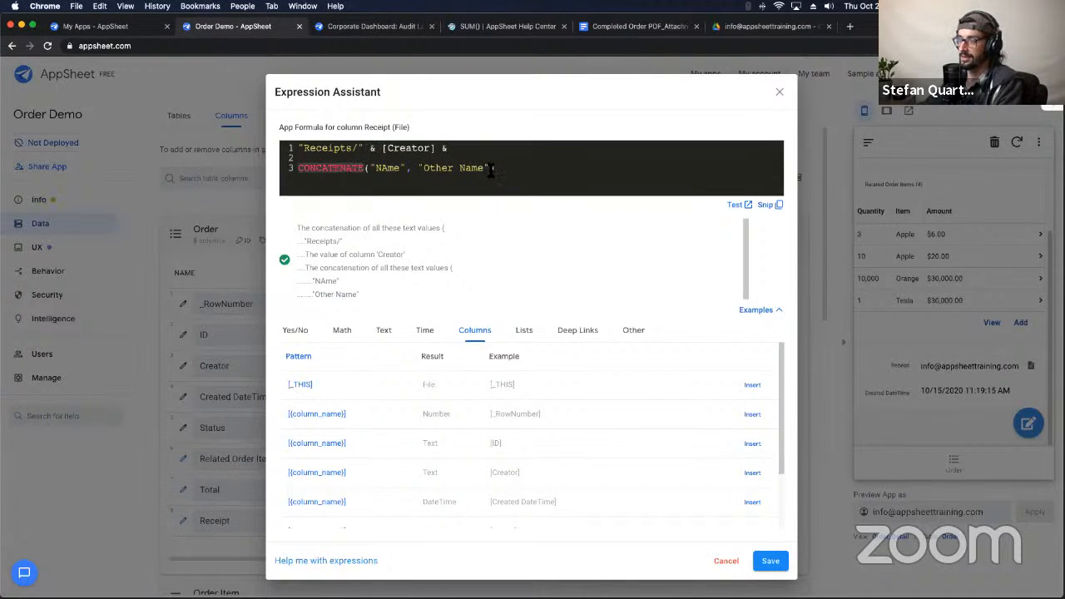
pyautogui.moveTo(499, 169); pyautogui.dragTo(300, 173)
pyautogui.press('Right')
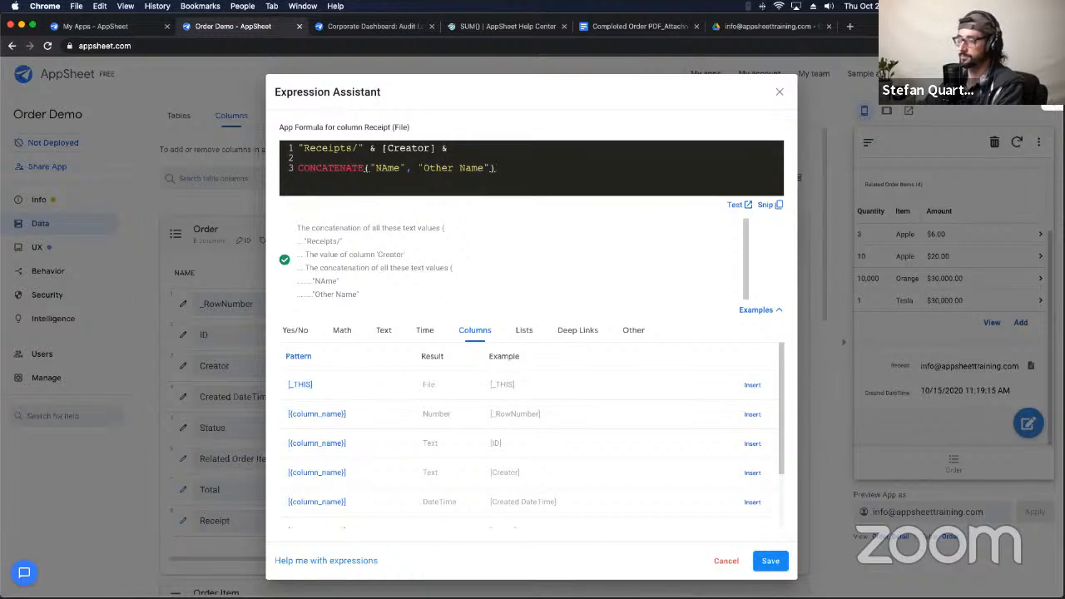
pyautogui.press('BackSpace')
pyautogui.tripleClick(312, 165)
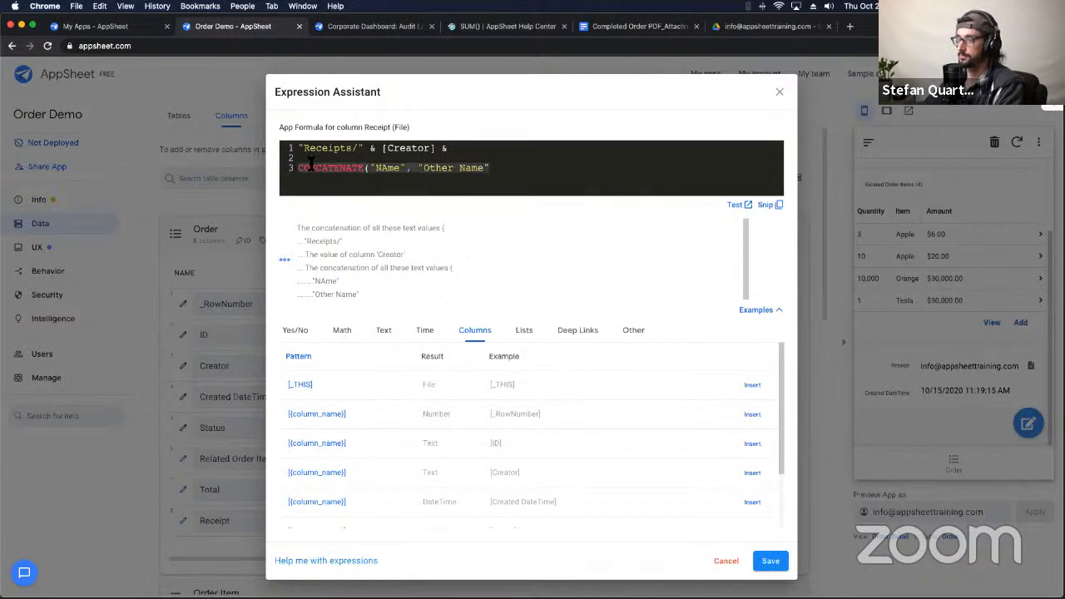
pyautogui.press('BackSpace')
pyautogui.click(456, 148)
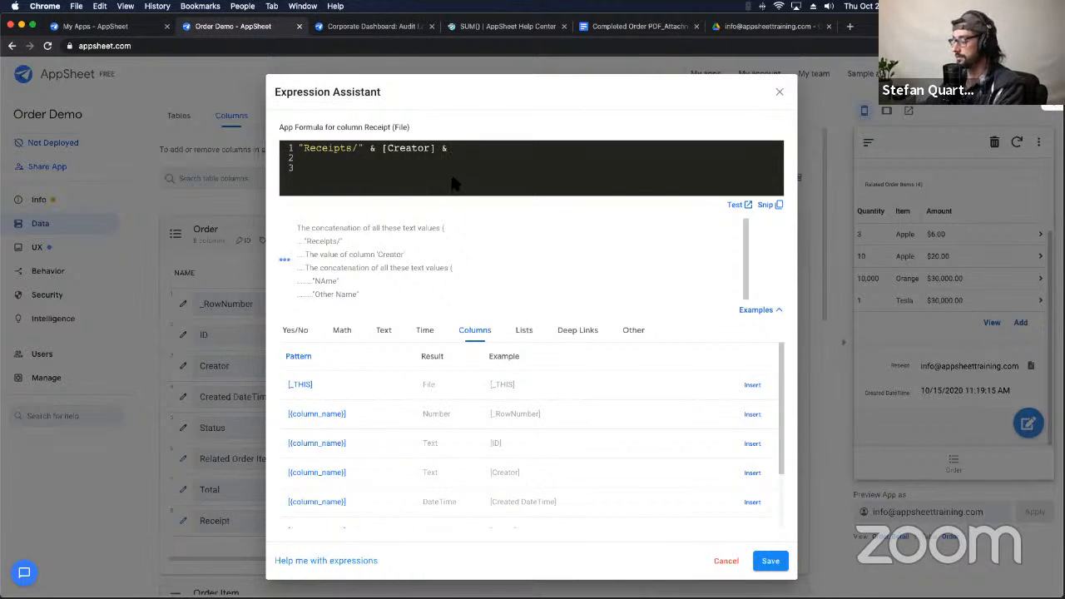
pyautogui.press('super+v')
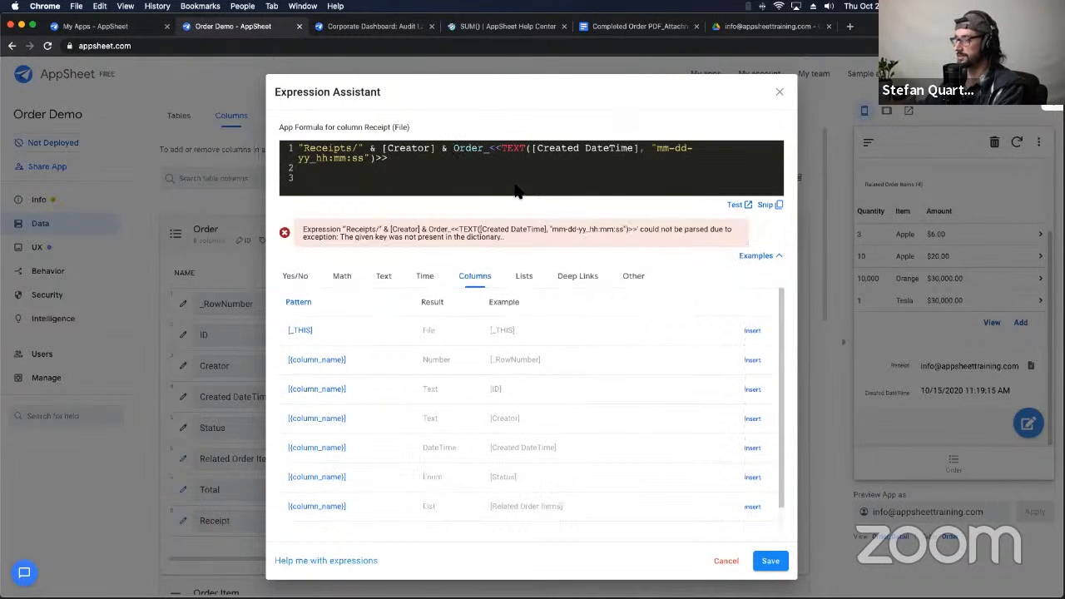
# Step: Quote "Order_", replace << with &, and delete the trailing >> in the Receipt formula
pyautogui.write('"')
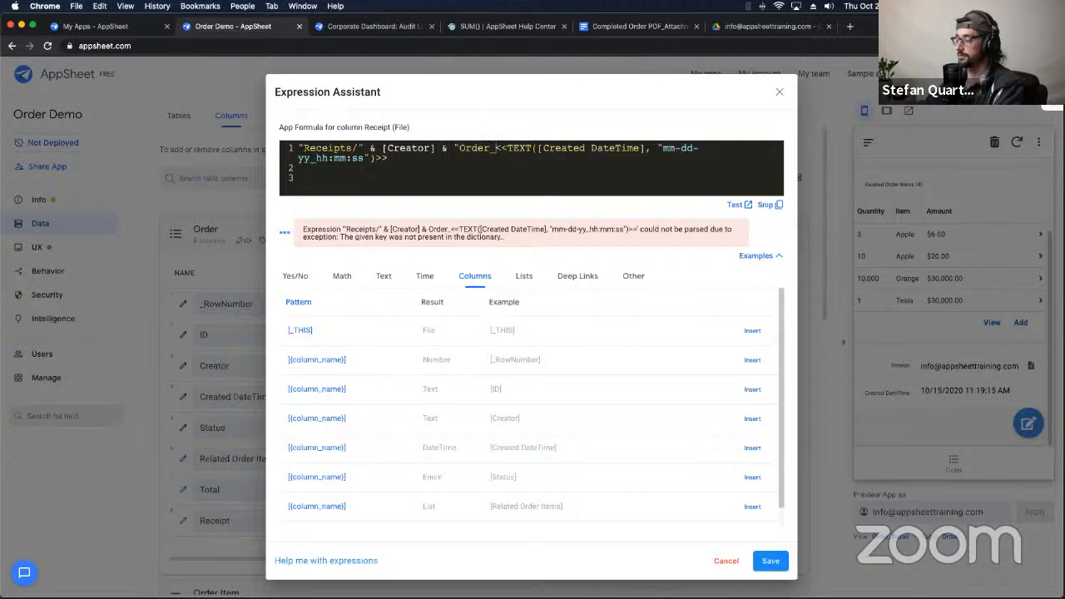
pyautogui.write('"')
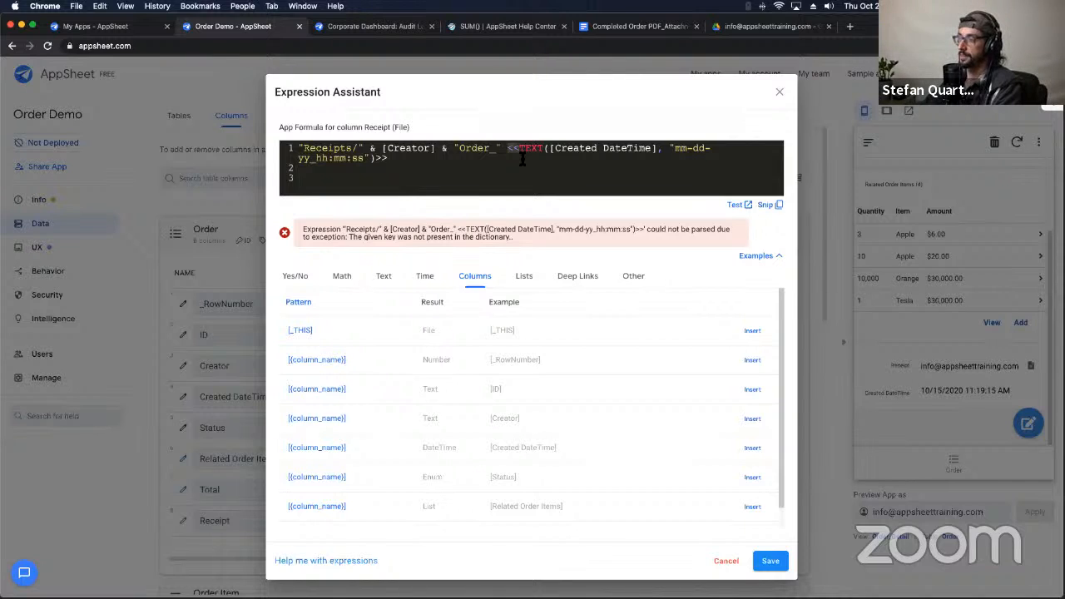
pyautogui.moveTo(502, 151); pyautogui.dragTo(454, 149)
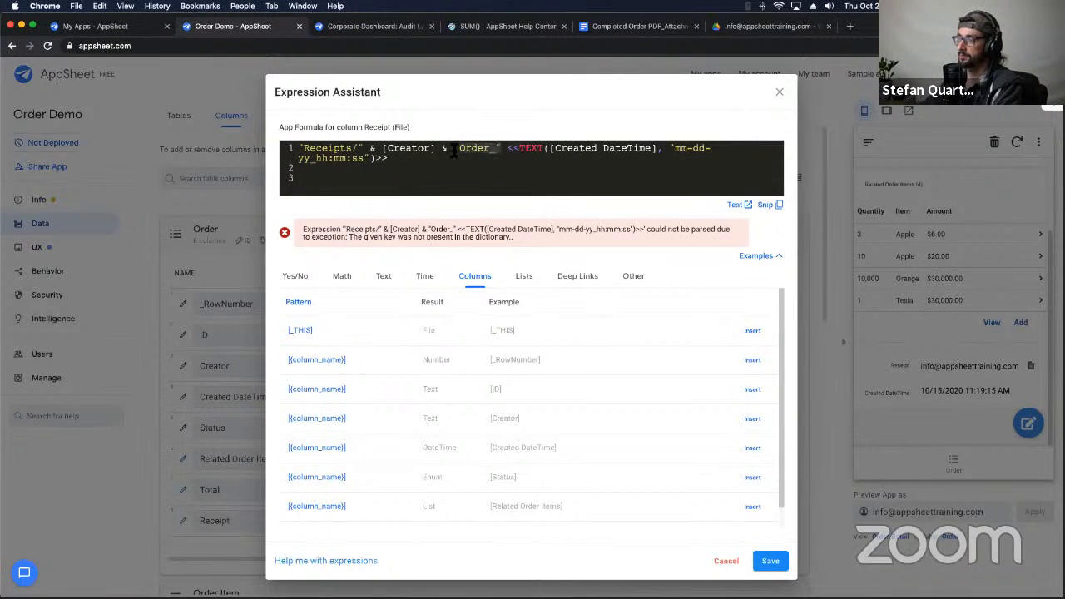
pyautogui.doubleClick(509, 149)
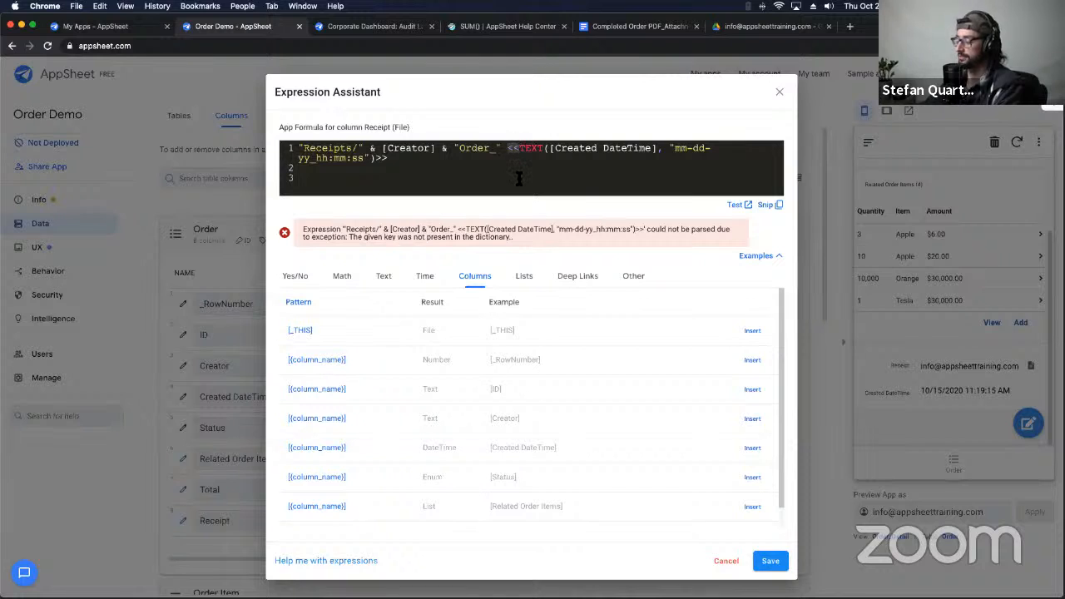
pyautogui.write('&')
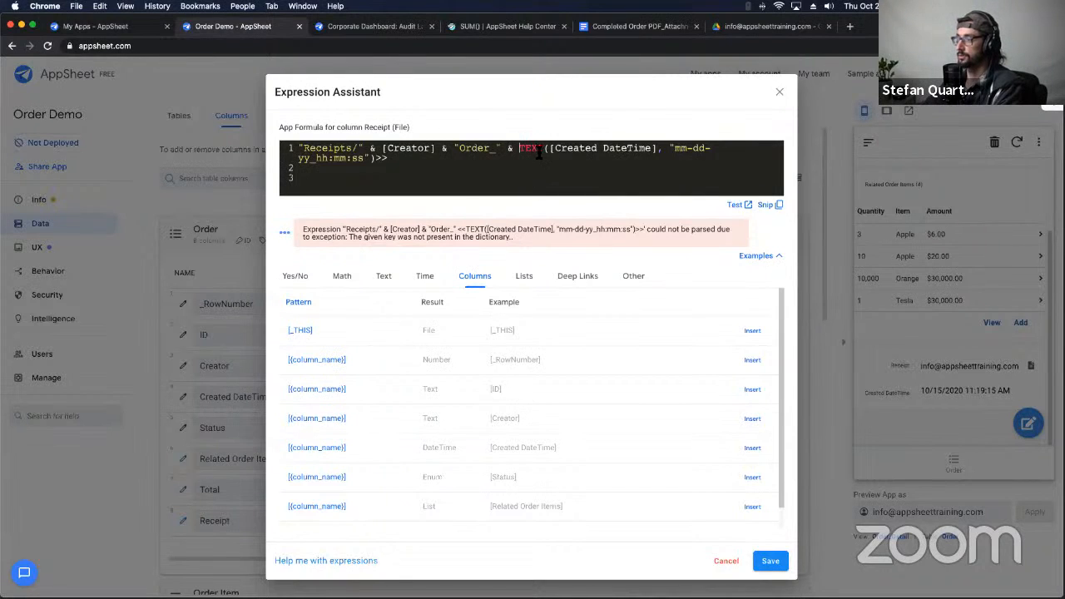
pyautogui.click(386, 166)
pyautogui.press('BackSpace')
pyautogui.press('BackSpace')
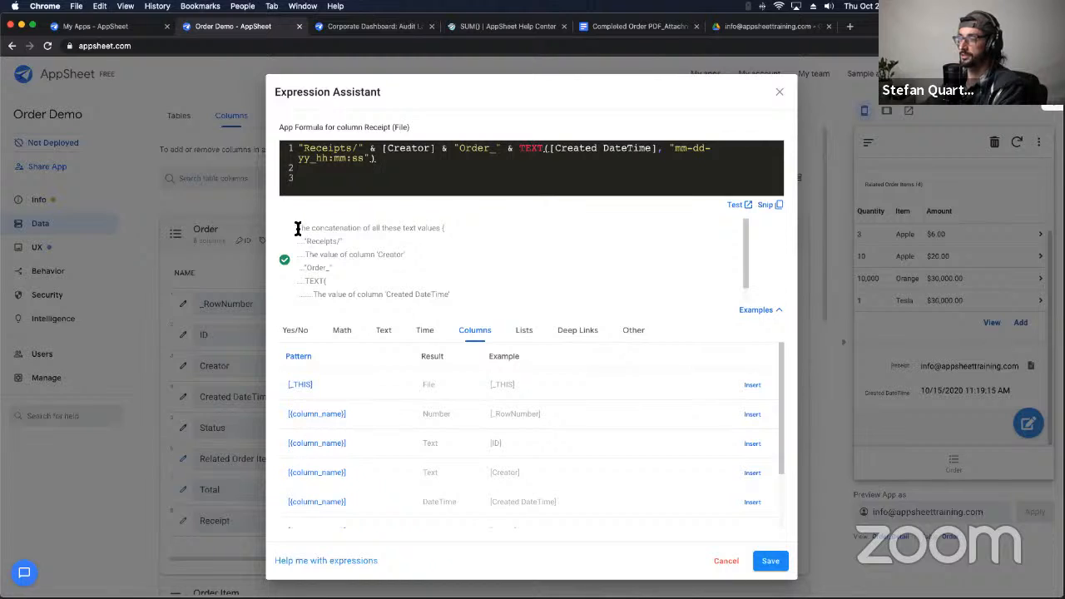
# Step: Test the corrected formula, which yields Receipts/, the creator, then Order_10-15-20_11:19:15
pyautogui.moveTo(298, 228); pyautogui.dragTo(444, 231)
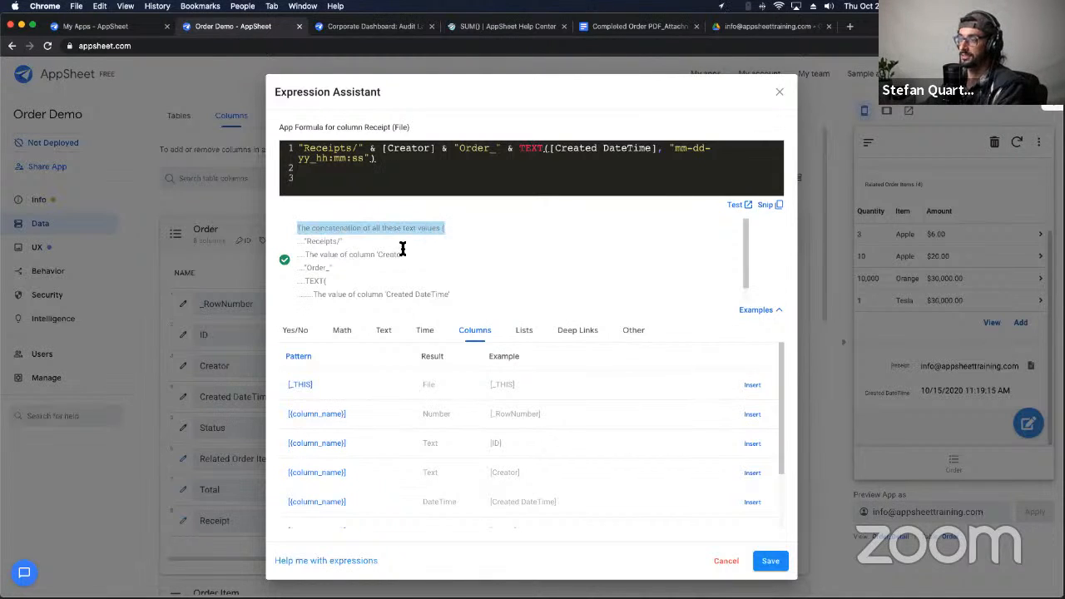
pyautogui.scroll(-1, 384, 255)
pyautogui.scroll(1, 385, 256)
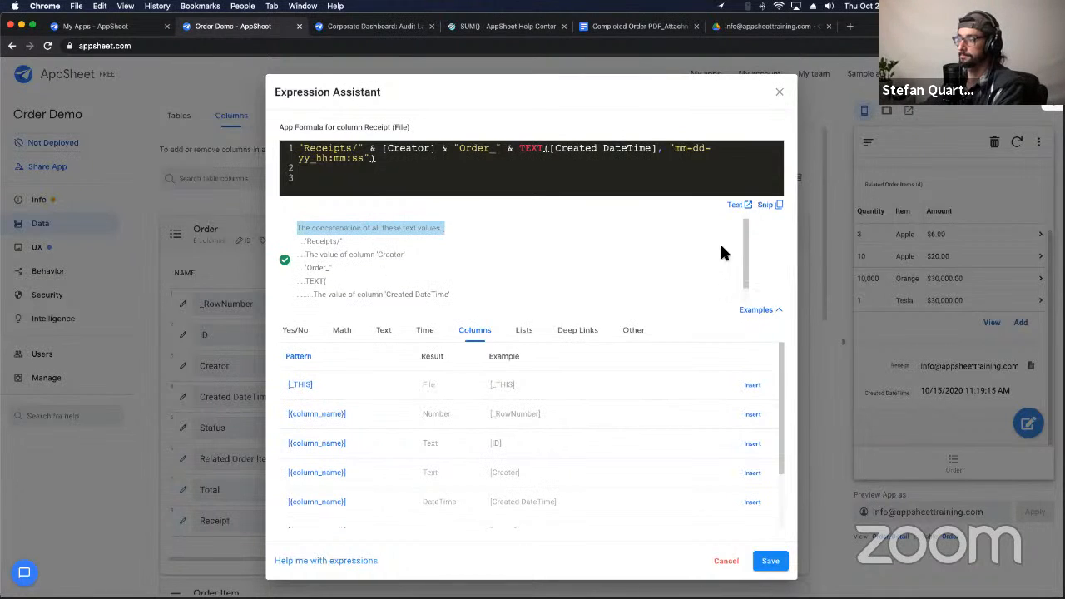
pyautogui.click(736, 206)
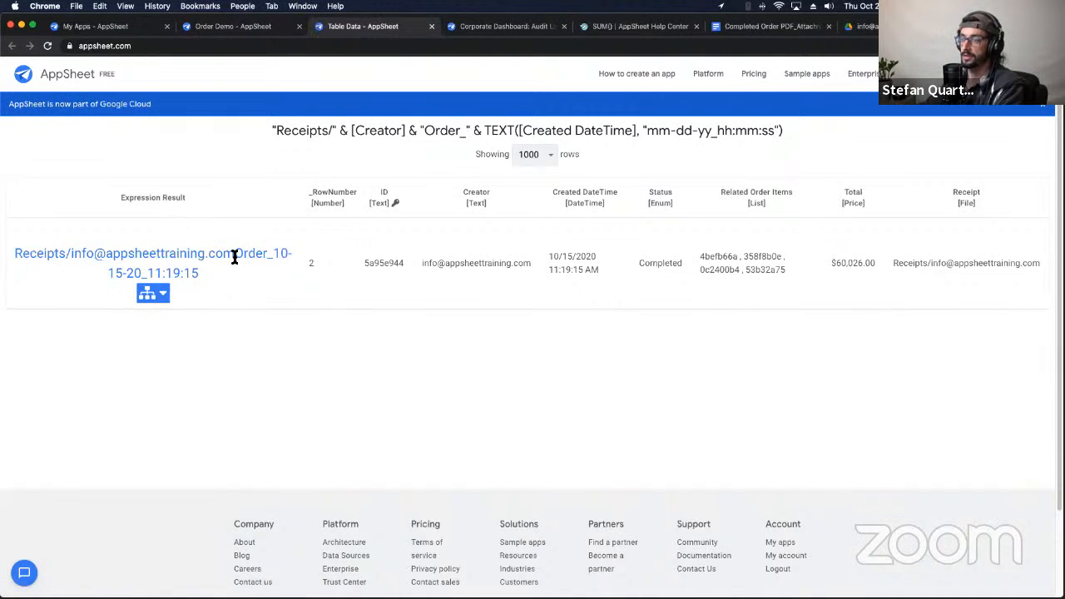
# Step: Inspect the test result where the creator name runs straight into Order_, then return to the formula editor
pyautogui.moveTo(15, 254); pyautogui.dragTo(233, 276)
pyautogui.click(70, 258)
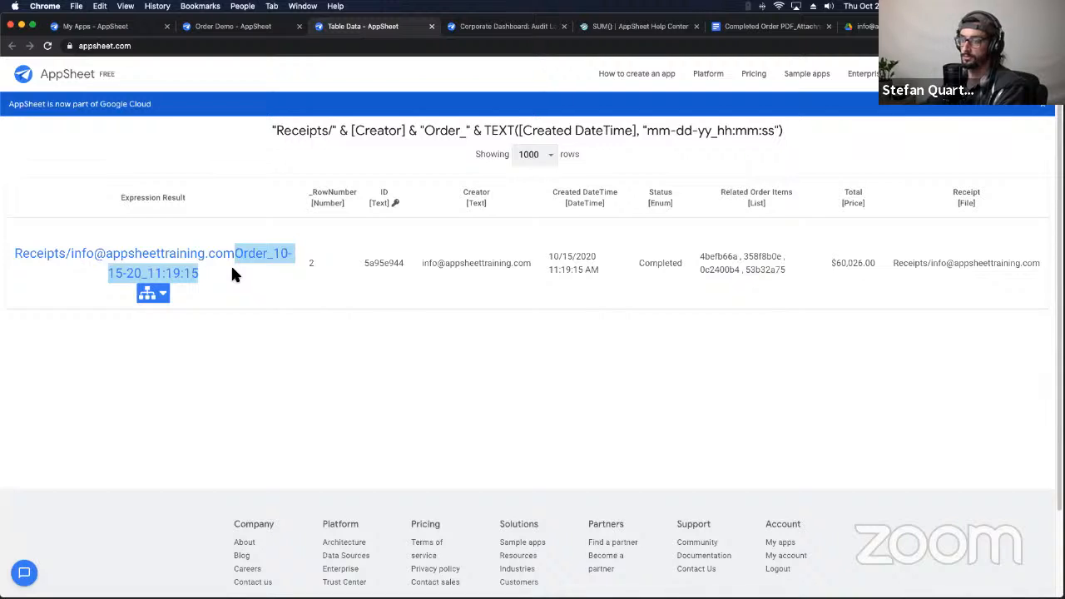
pyautogui.click(233, 259)
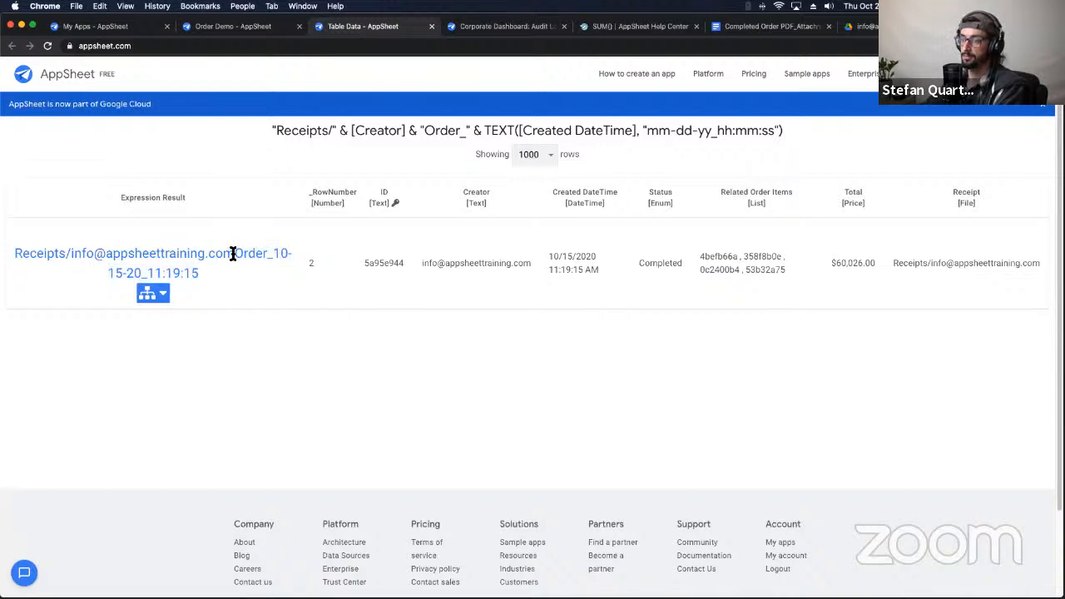
pyautogui.moveTo(233, 254); pyautogui.dragTo(270, 259)
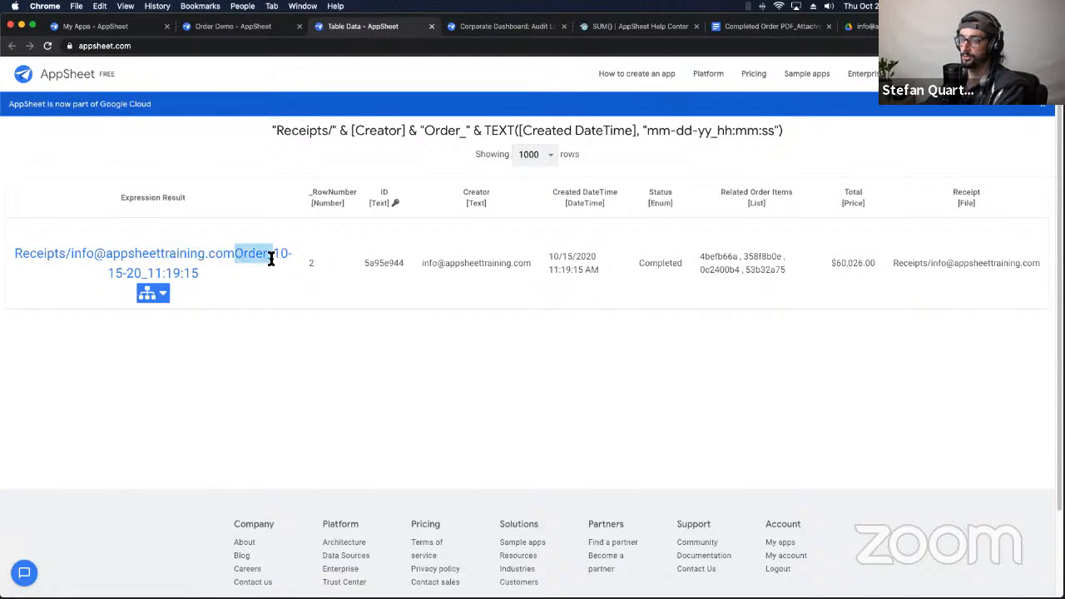
pyautogui.doubleClick(232, 254)
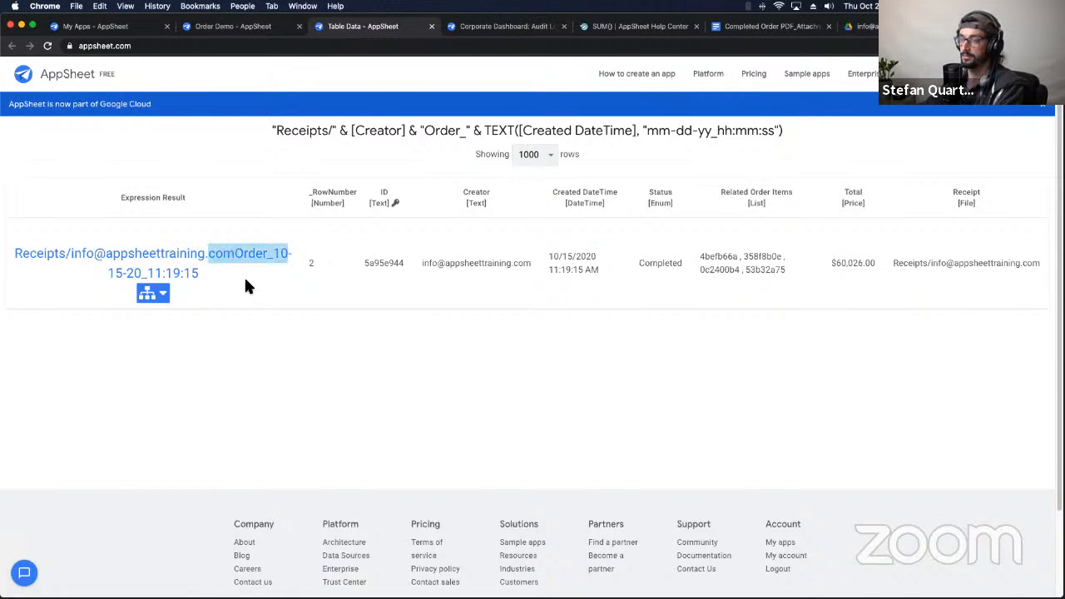
pyautogui.click(254, 26)
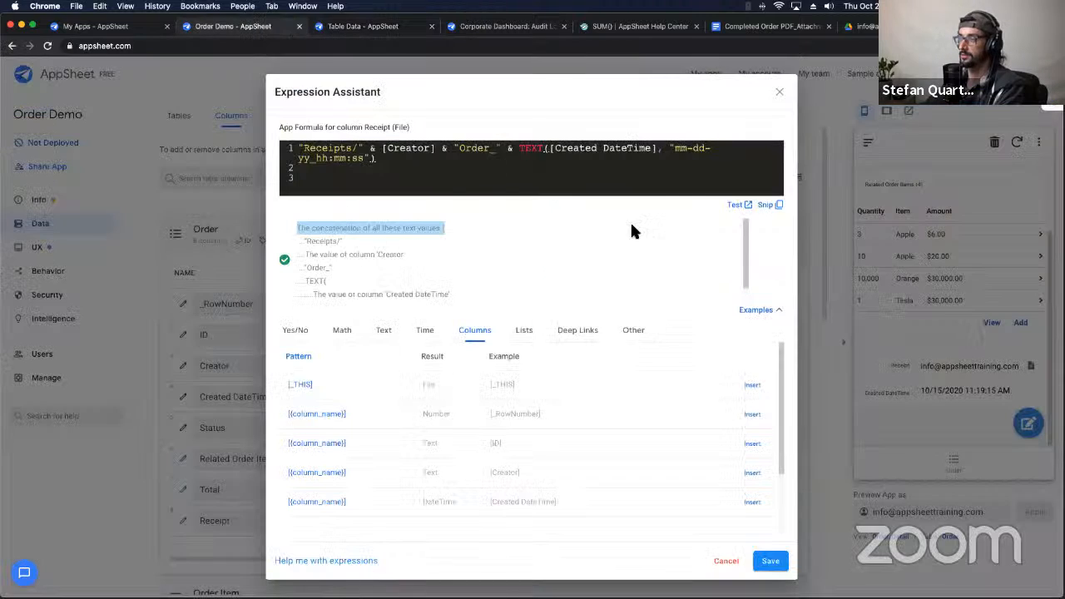
# Step: Insert "/" & after [Creator] in the Receipt formula so the retest gives Receipts/<creator>/Order_10-15-20_11:19:15
pyautogui.click(448, 148)
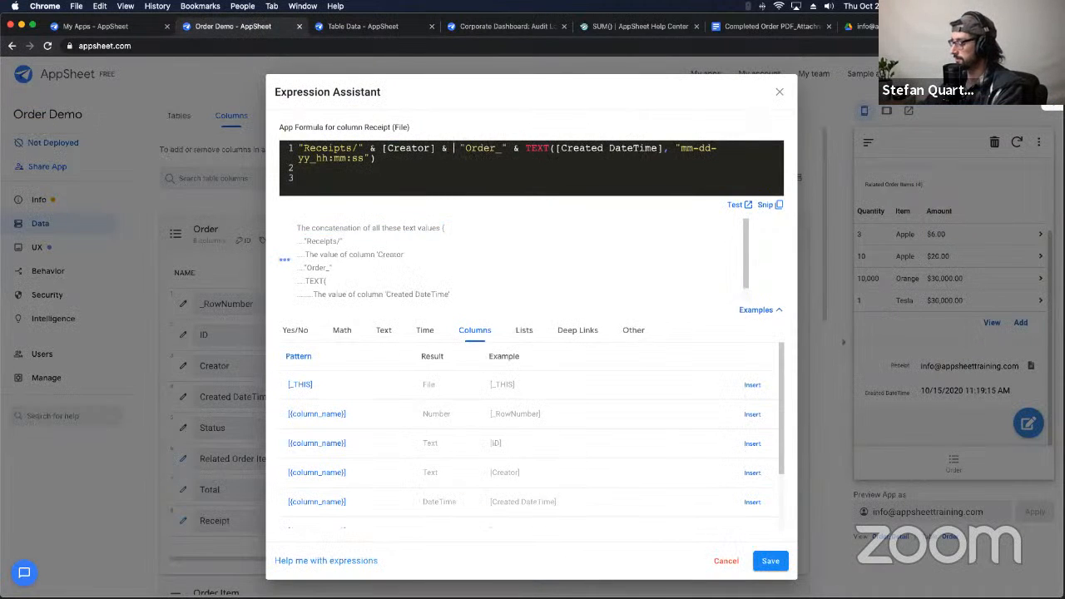
pyautogui.write('"/" &')
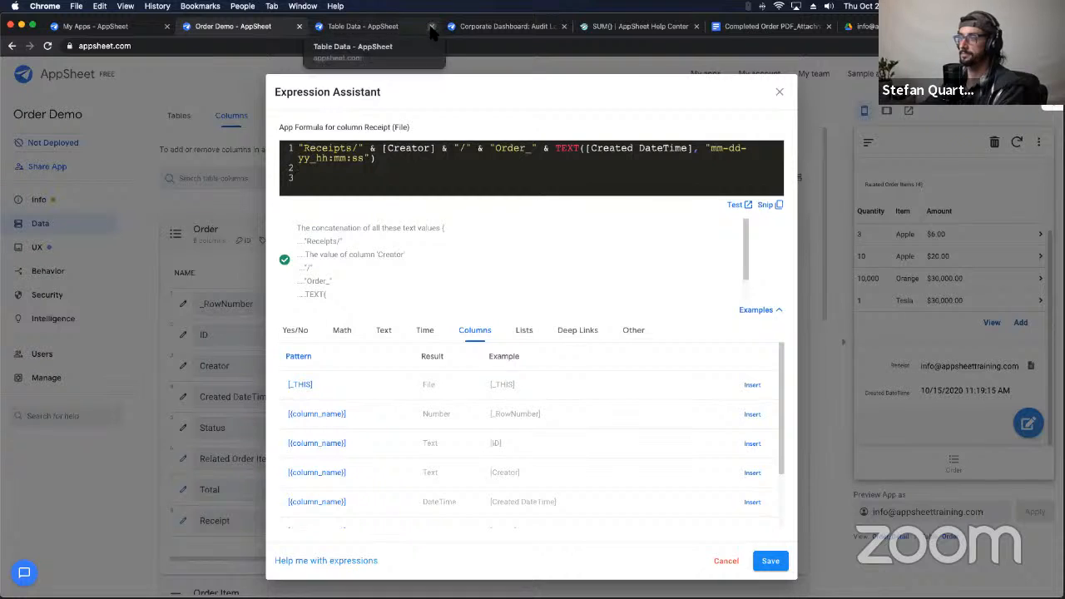
pyautogui.click(736, 204)
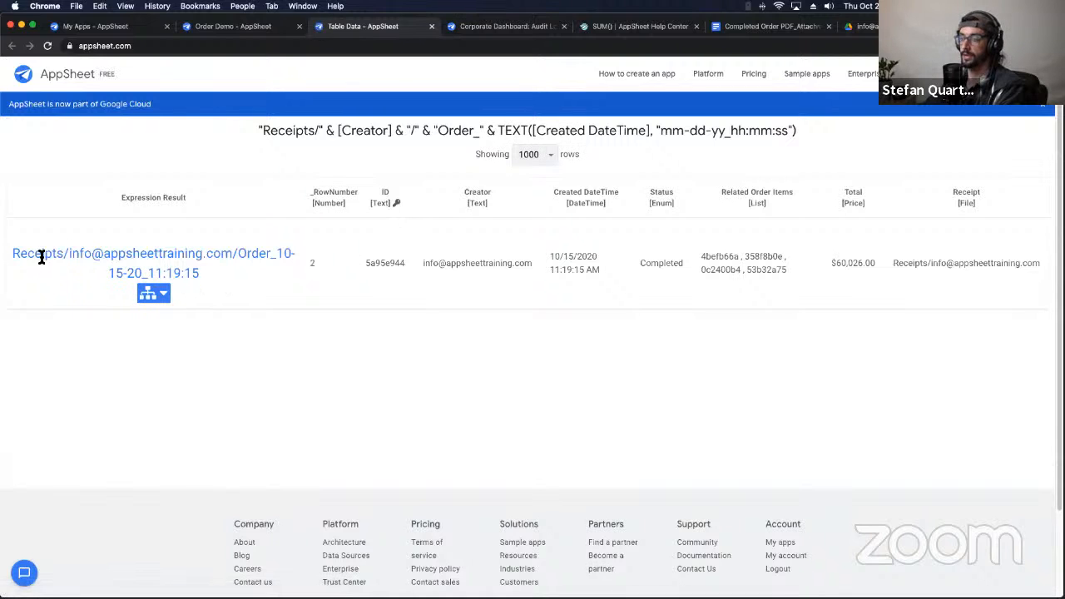
pyautogui.moveTo(12, 254); pyautogui.dragTo(200, 277)
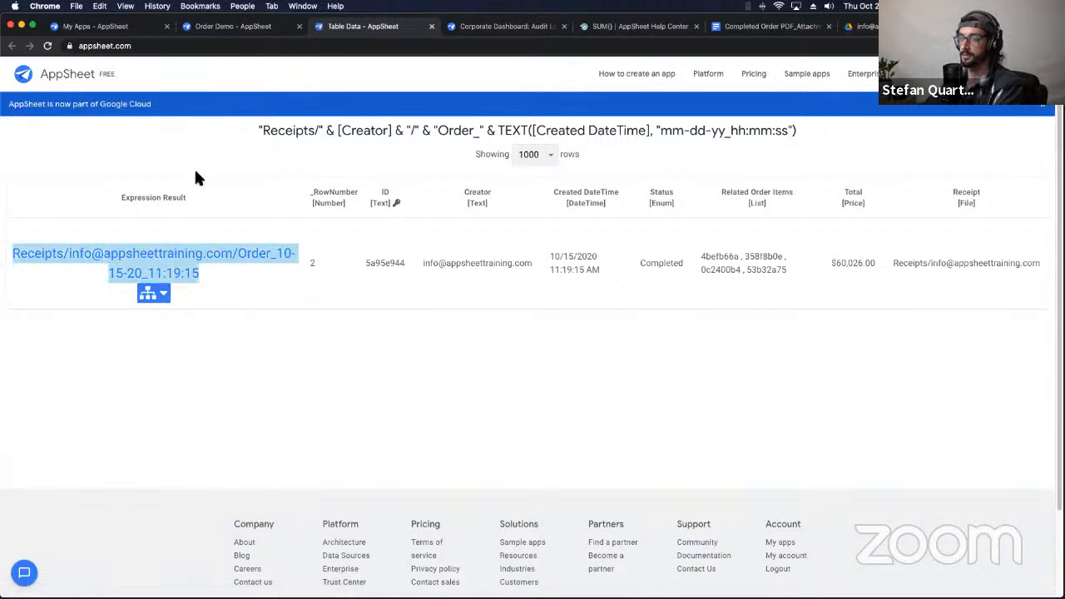
pyautogui.click(212, 26)
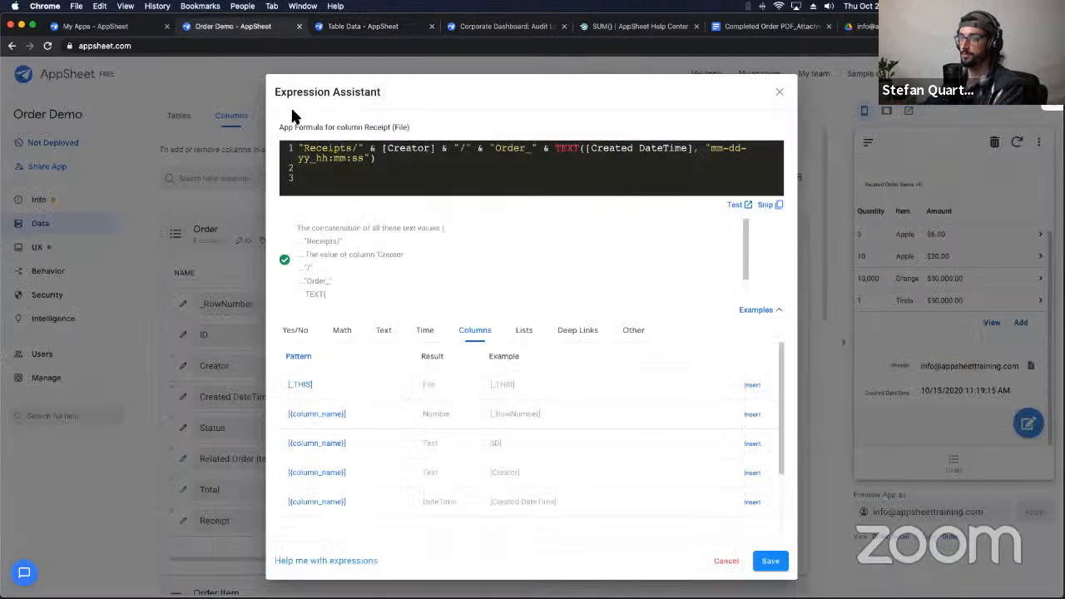
# Step: Save the Receipt formula, confirm the receipt link still returns 404, and reopen the Receipt column settings
pyautogui.click(767, 561)
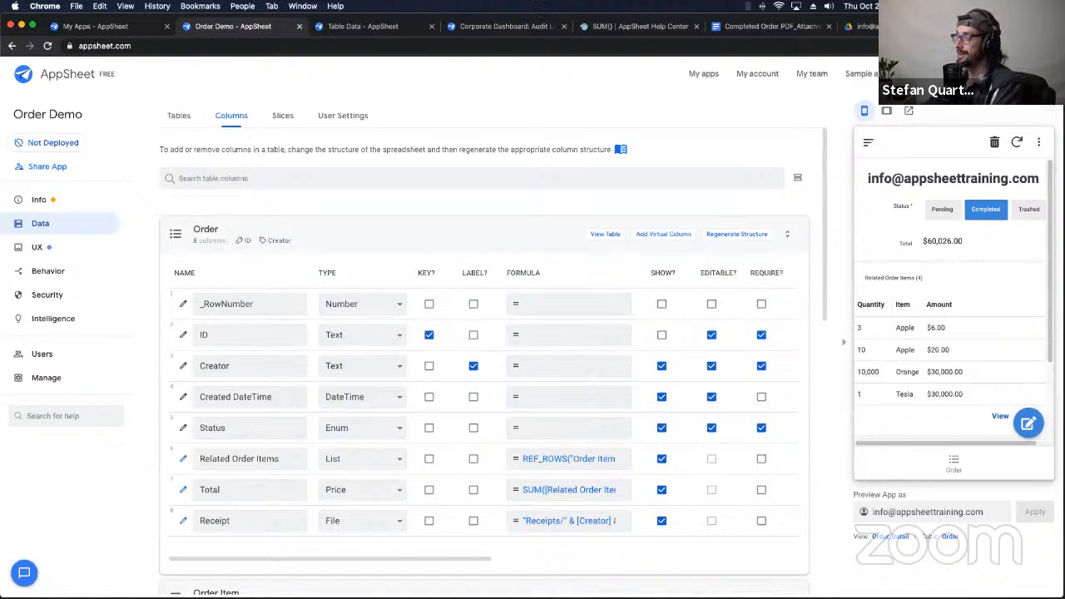
pyautogui.scroll(-2, 979, 330)
pyautogui.scroll(-1, 979, 330)
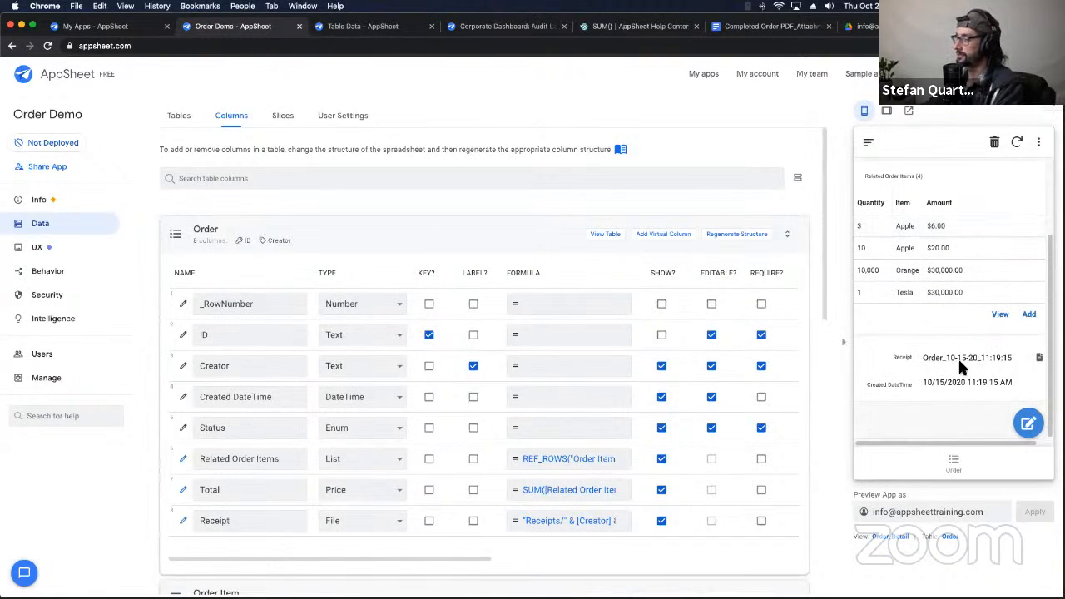
pyautogui.click(1040, 358)
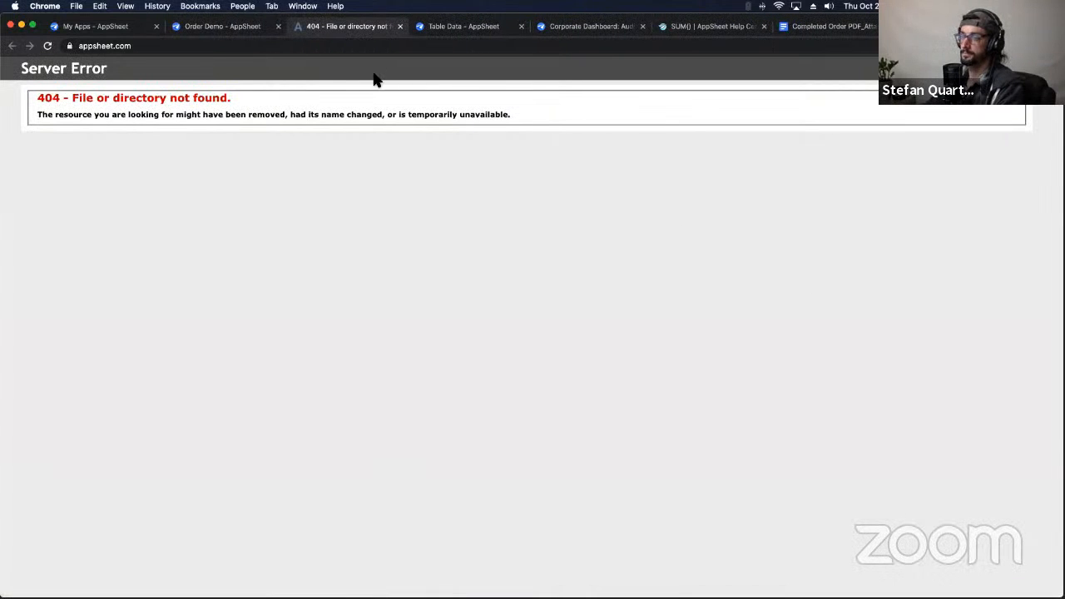
pyautogui.click(400, 27)
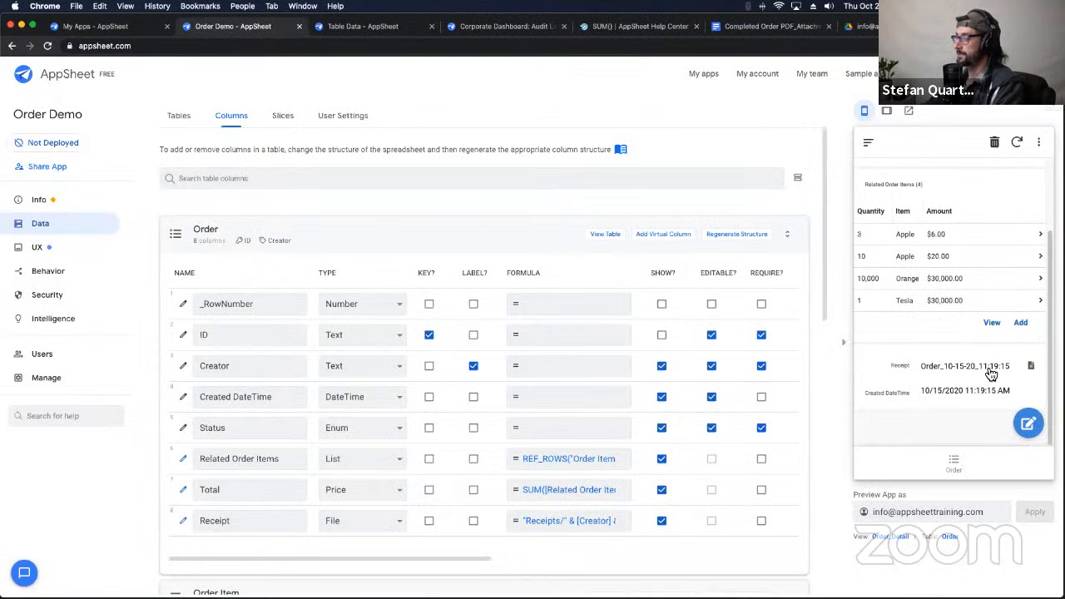
pyautogui.click(183, 521)
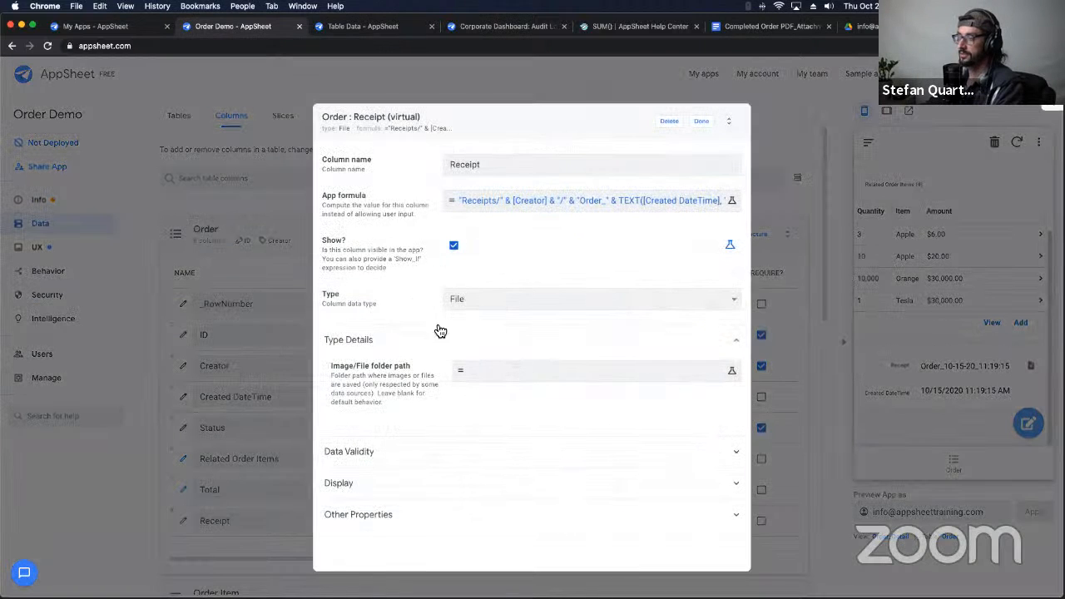
# Step: Set the Receipt column's Image/File folder path to "/Order" and close the column settings
pyautogui.click(498, 375)
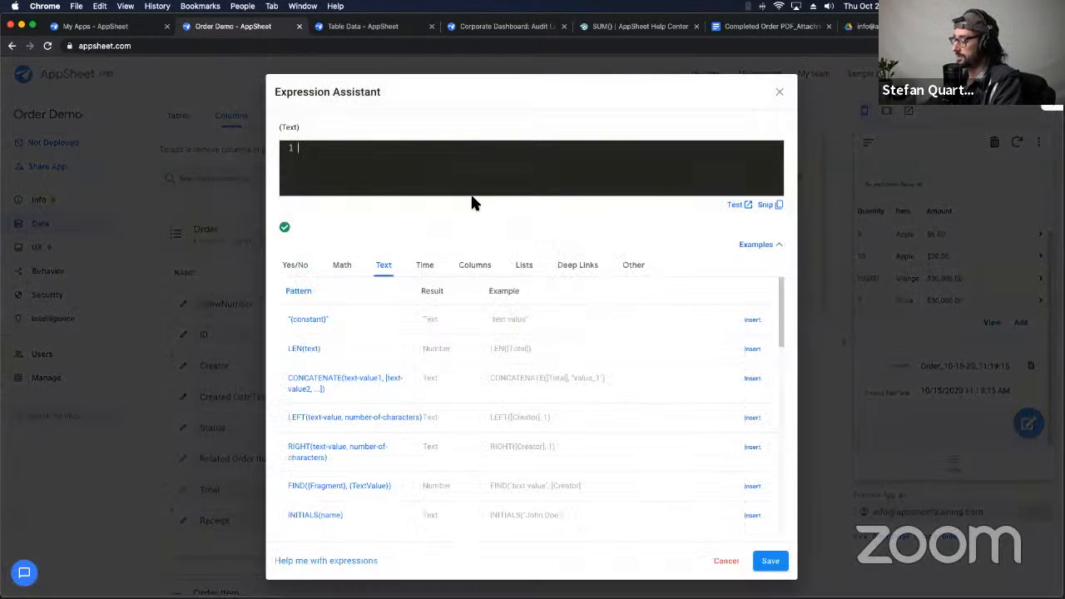
pyautogui.write('"/Or')
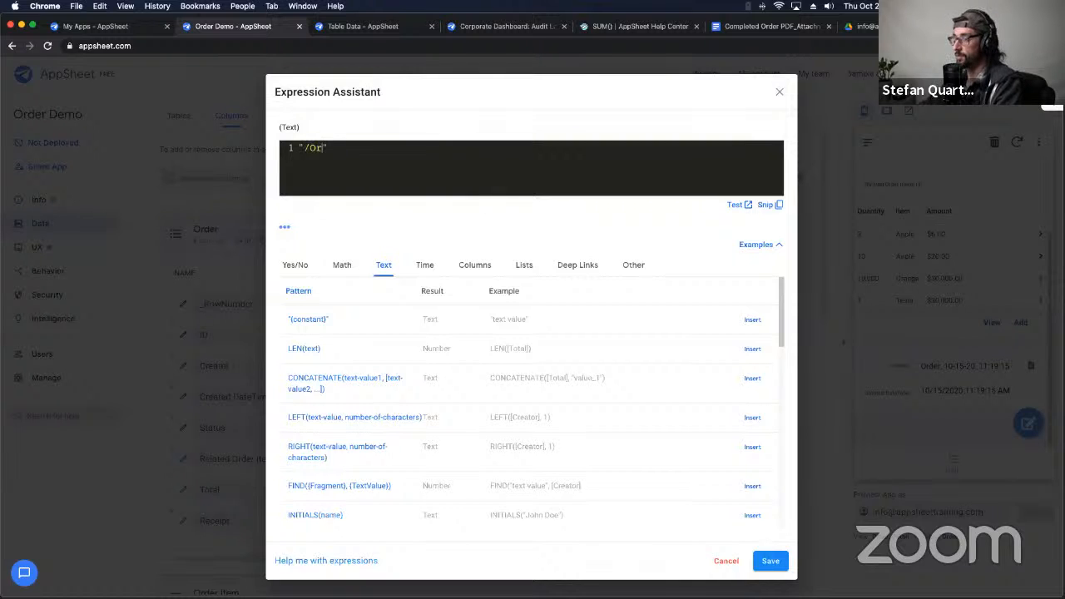
pyautogui.write('der')
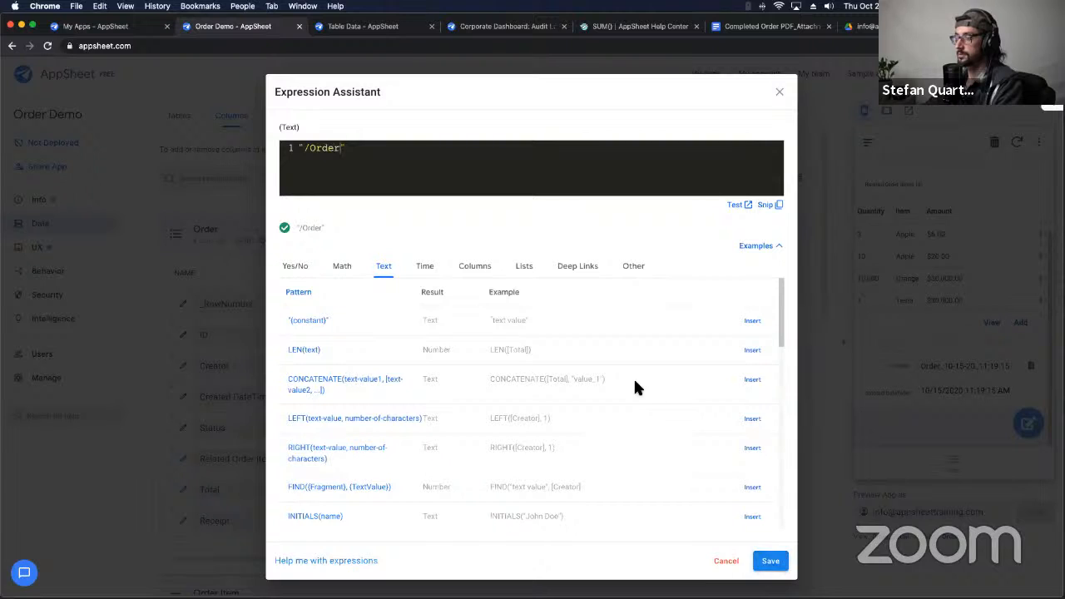
pyautogui.click(770, 563)
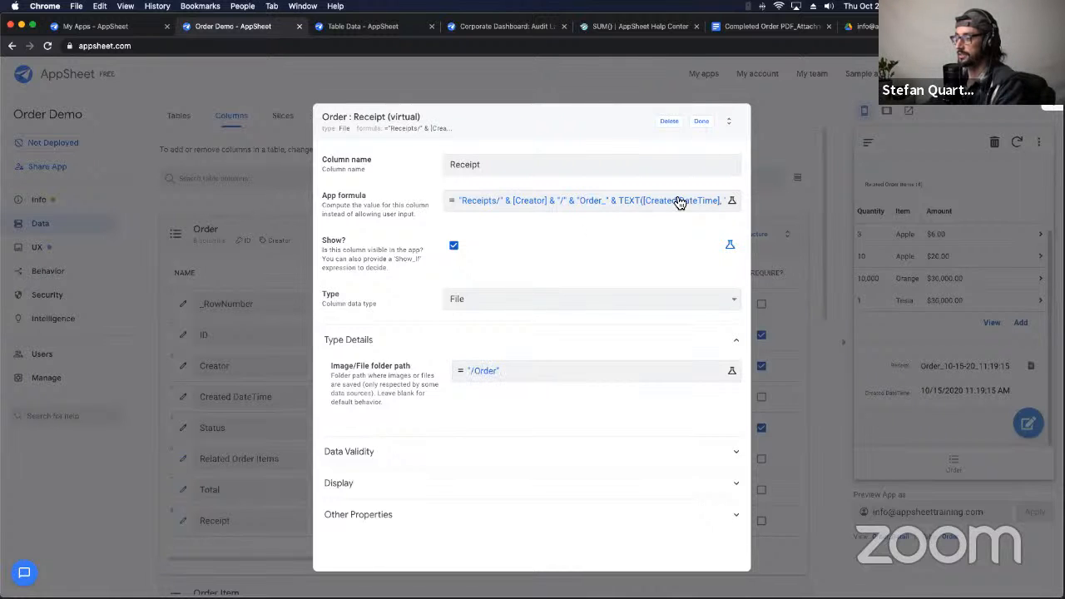
pyautogui.click(701, 121)
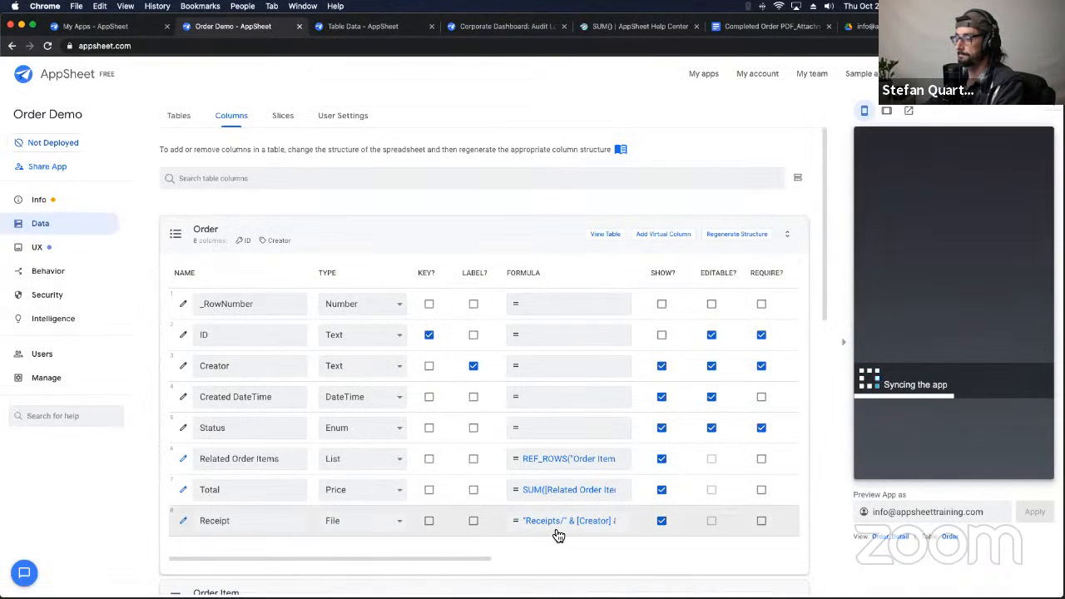
pyautogui.scroll(-3, 974, 340)
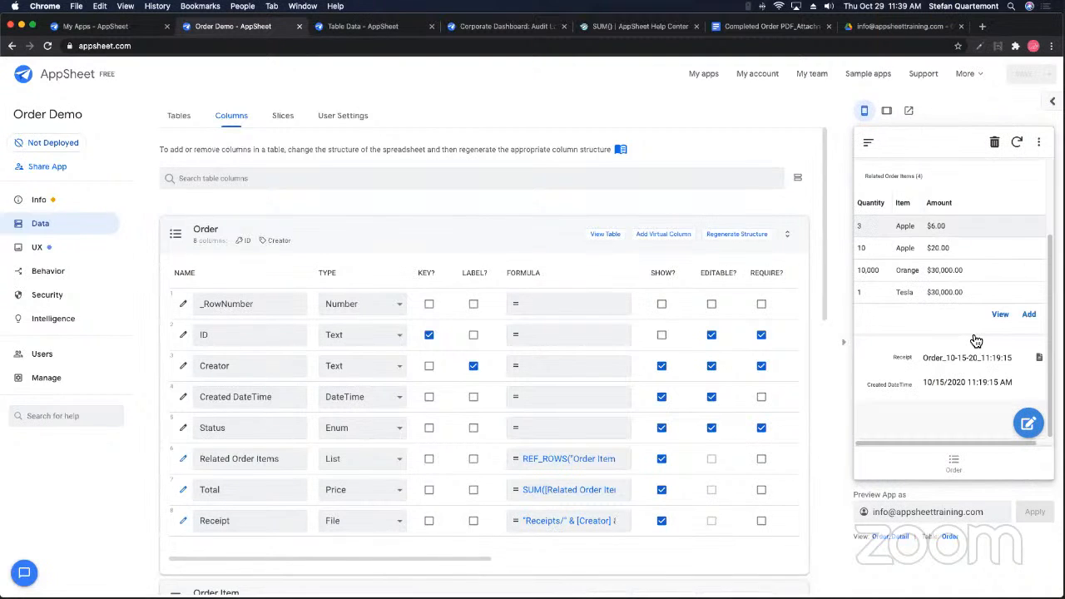
# Step: After the receipt link fails again, prepend /Order/ to the Receipt formula and save it
pyautogui.click(1006, 356)
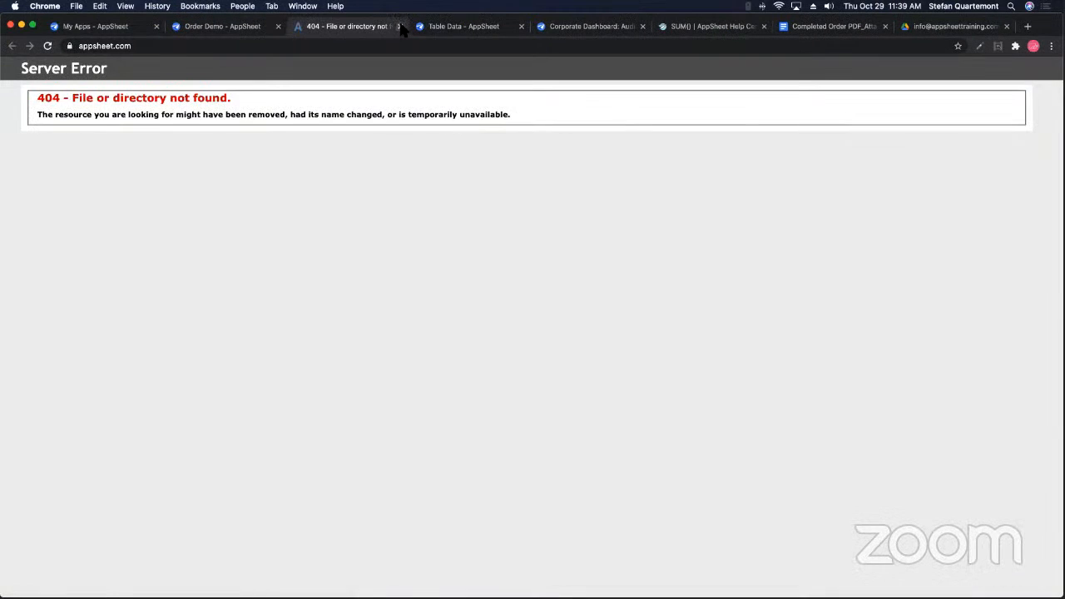
pyautogui.click(400, 25)
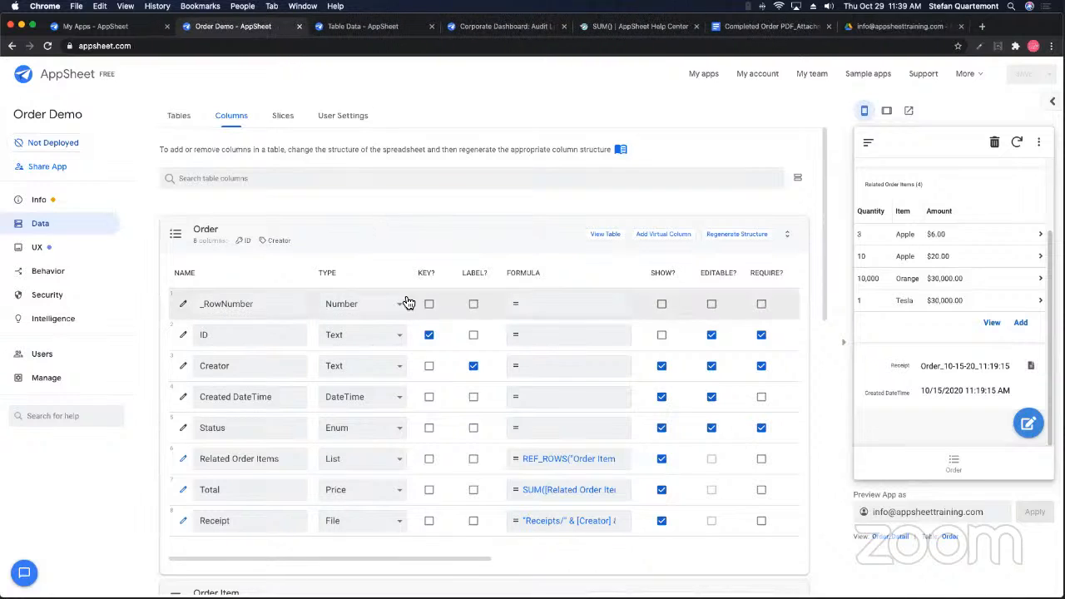
pyautogui.scroll(-1, 549, 517)
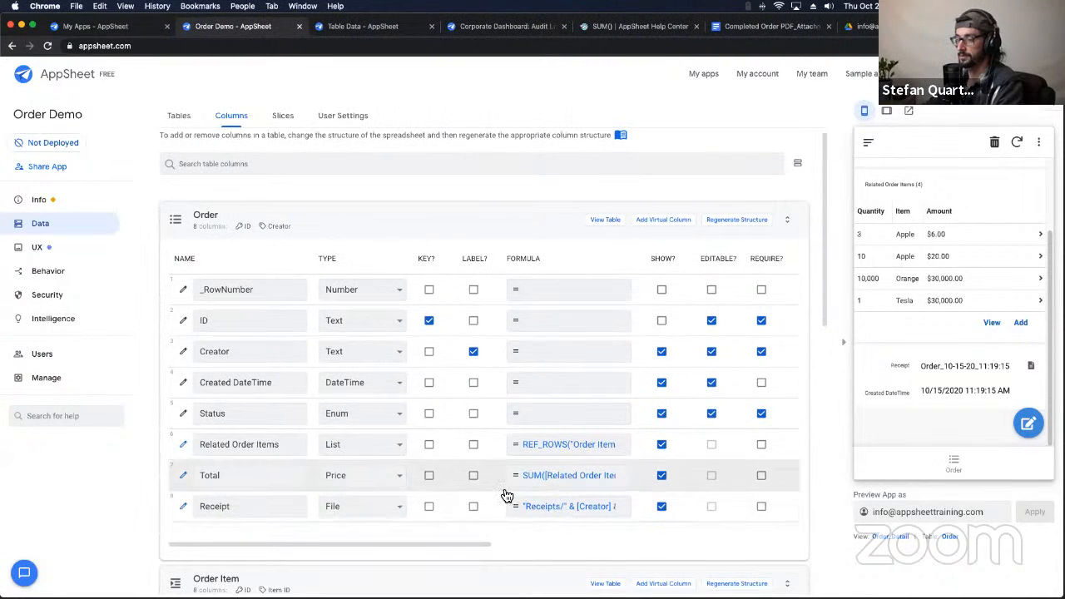
pyautogui.click(538, 507)
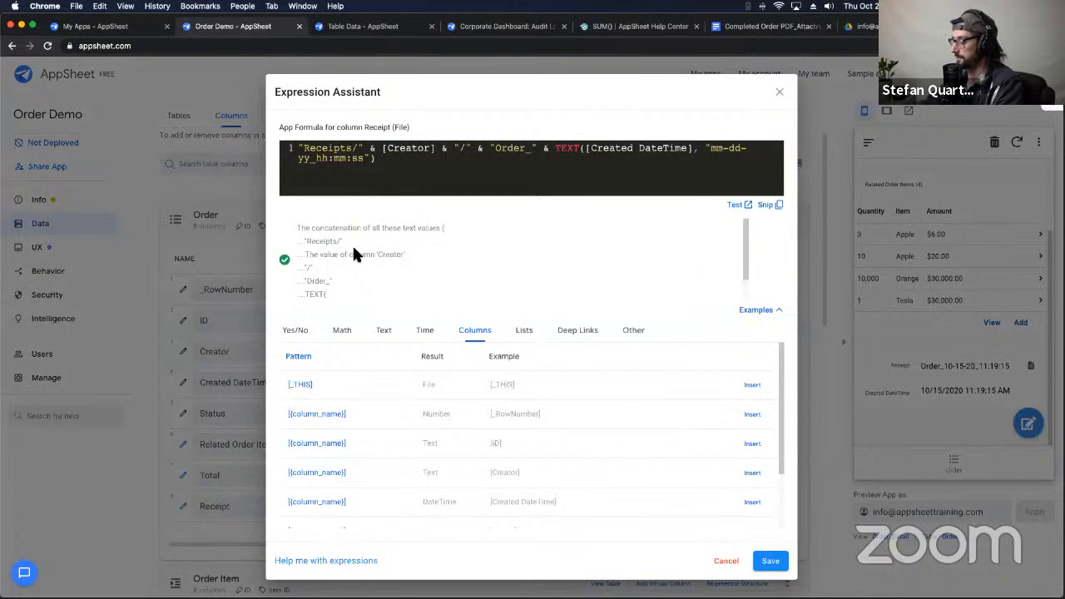
pyautogui.click(302, 149)
pyautogui.write('/Order')
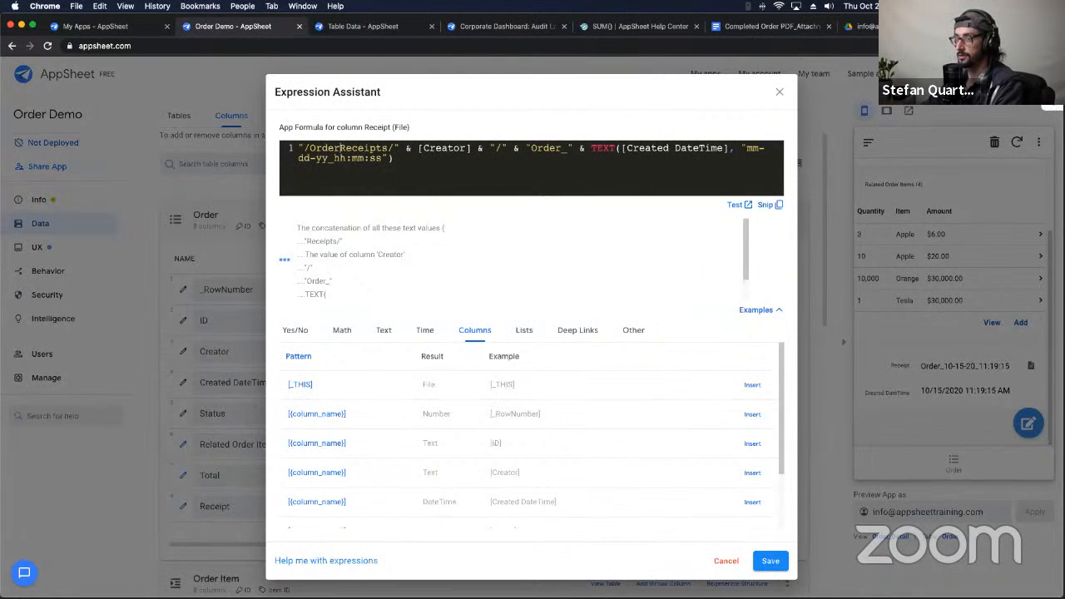
pyautogui.write('/')
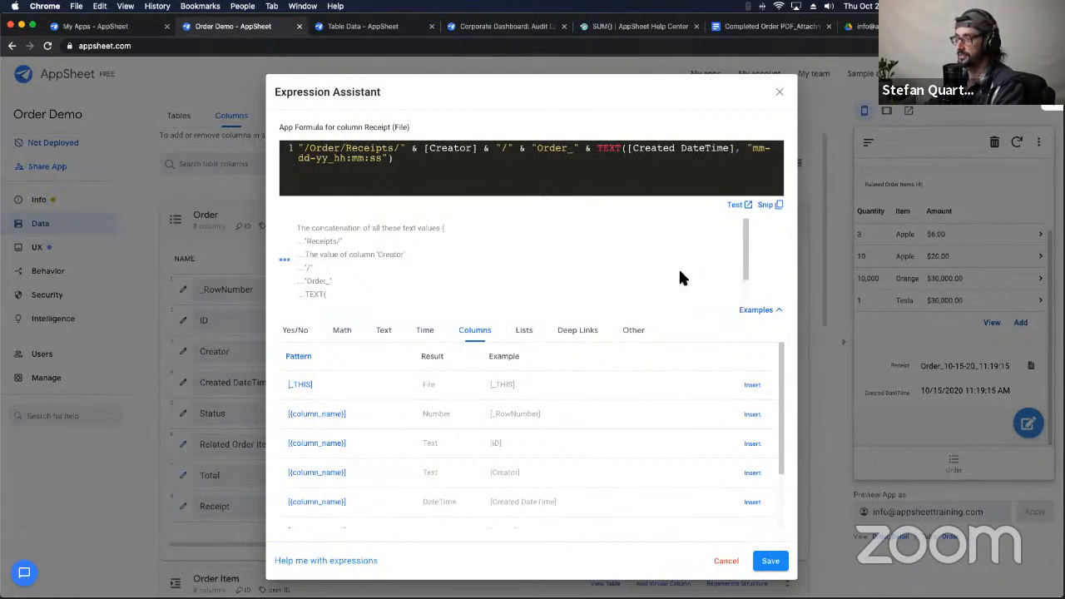
pyautogui.click(771, 561)
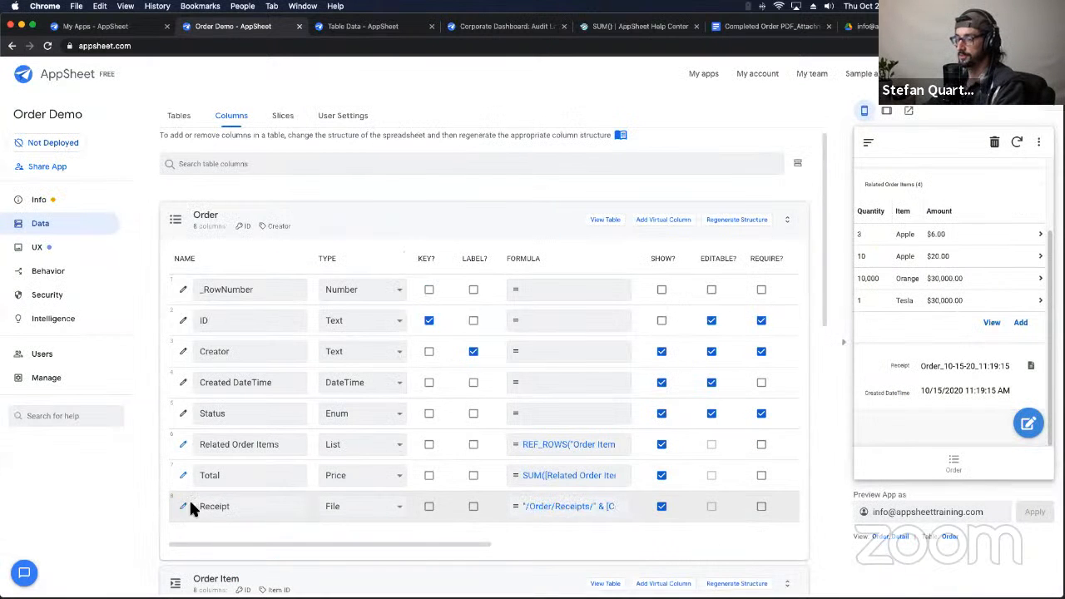
# Step: Empty the Receipt column's Image/File folder path, then retest the receipt link, which still 404s
pyautogui.click(183, 505)
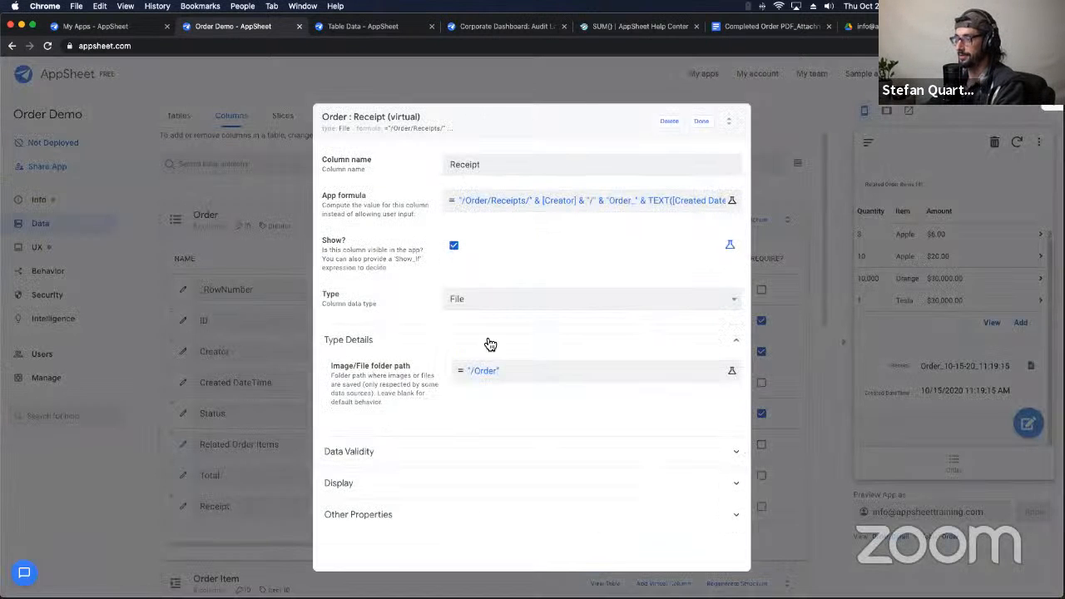
pyautogui.click(505, 379)
pyautogui.press('super+a')
pyautogui.press('BackSpace')
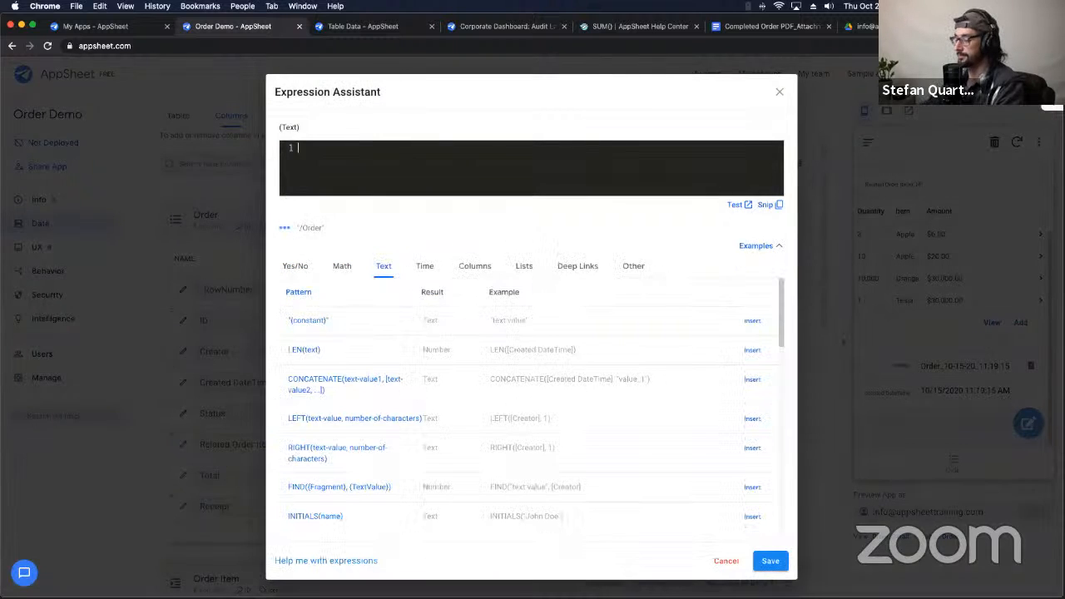
pyautogui.click(770, 560)
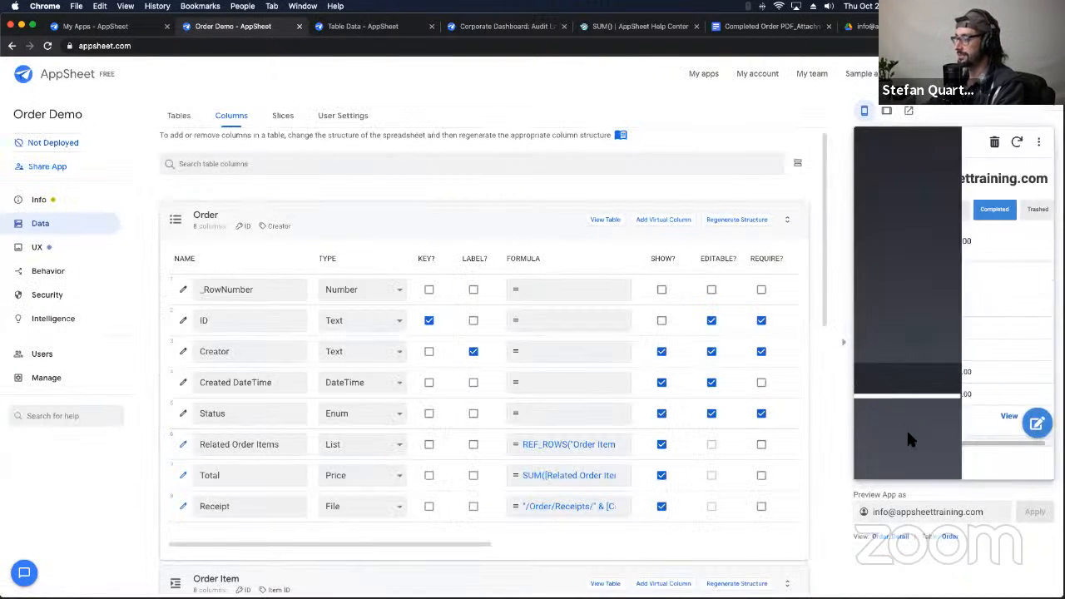
pyautogui.scroll(-3, 932, 316)
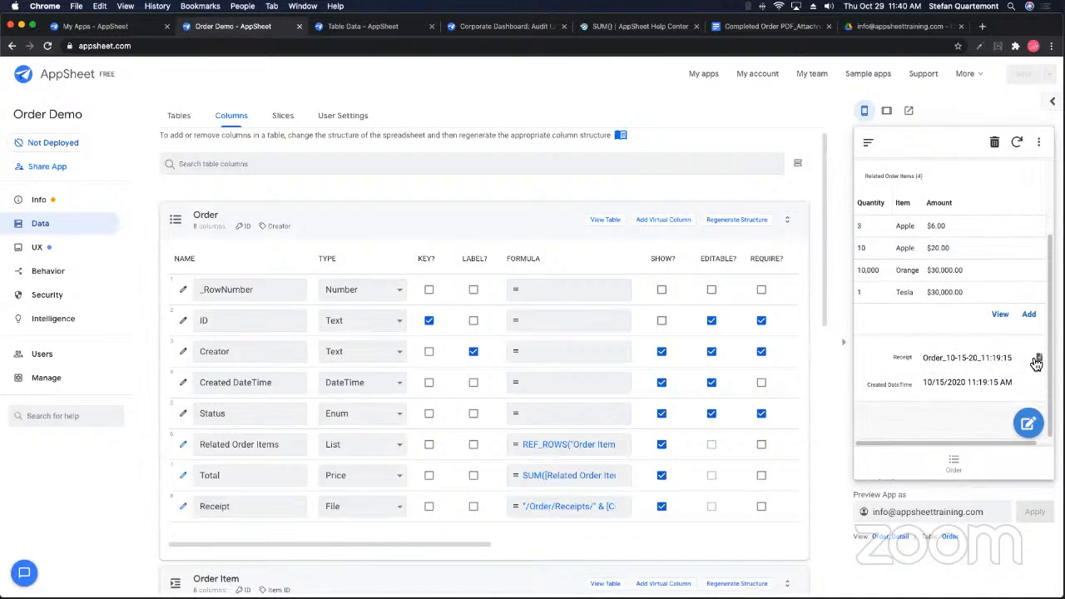
pyautogui.click(1037, 359)
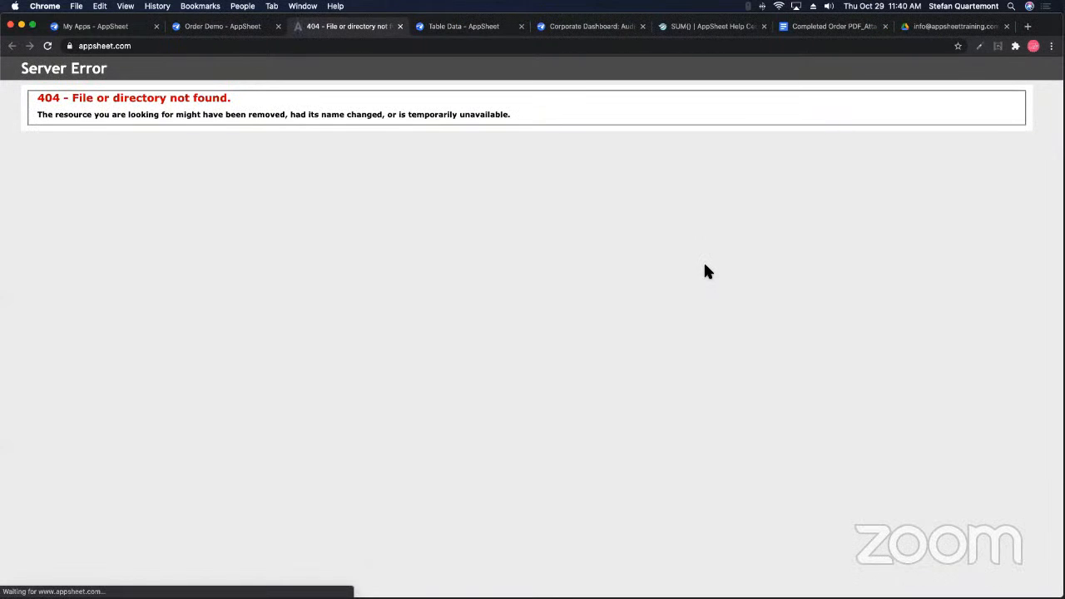
pyautogui.click(399, 26)
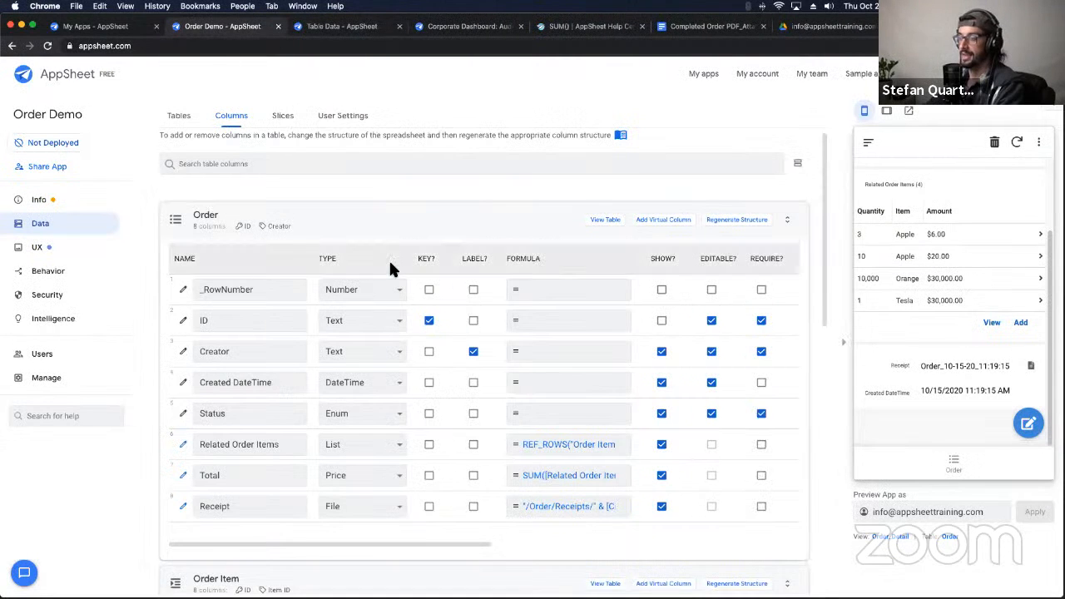
# Step: Remove the folder prefix from the Receipt formula, then paste the /Order/Receipts/ prefix back in
pyautogui.click(568, 509)
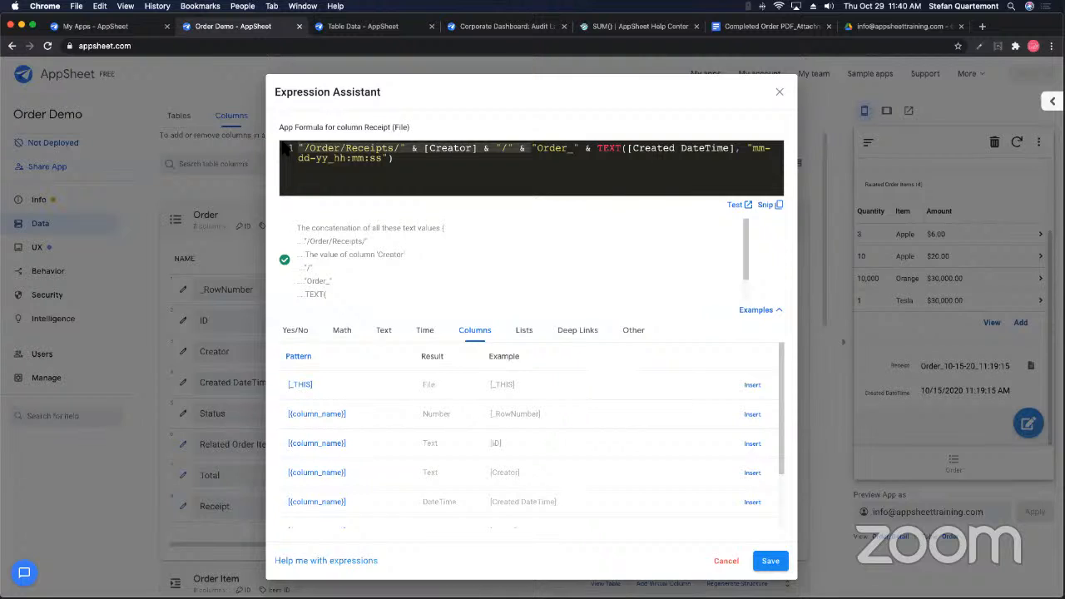
pyautogui.press('BackSpace')
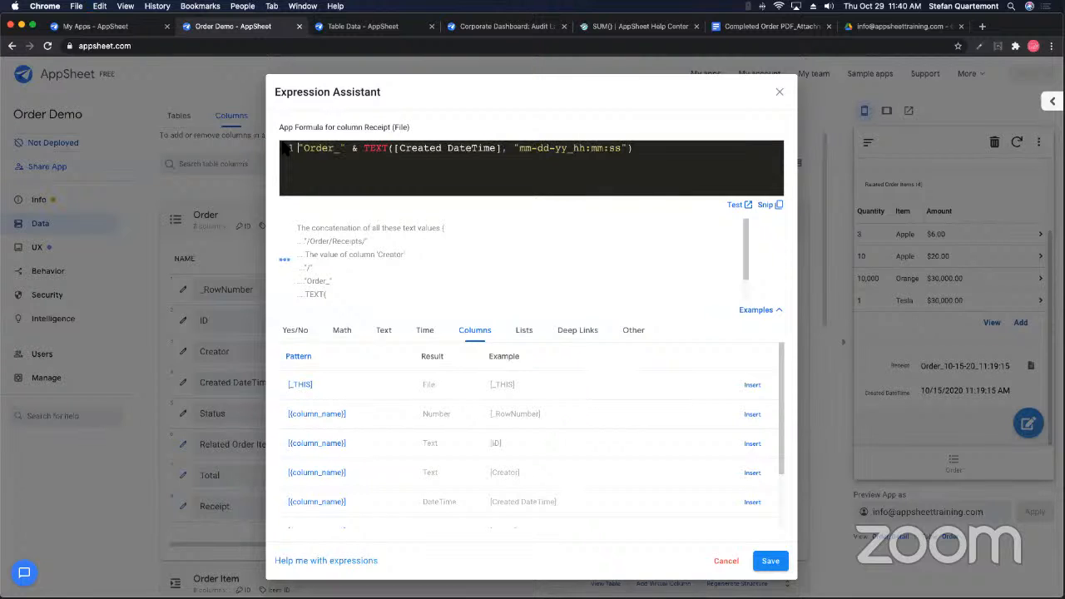
pyautogui.click(770, 560)
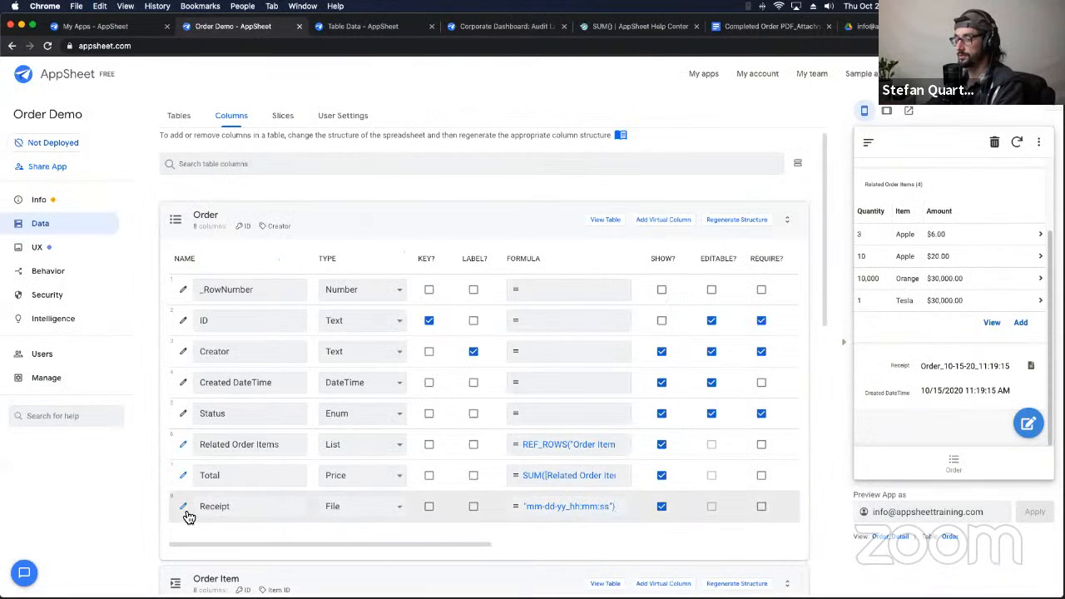
pyautogui.click(184, 507)
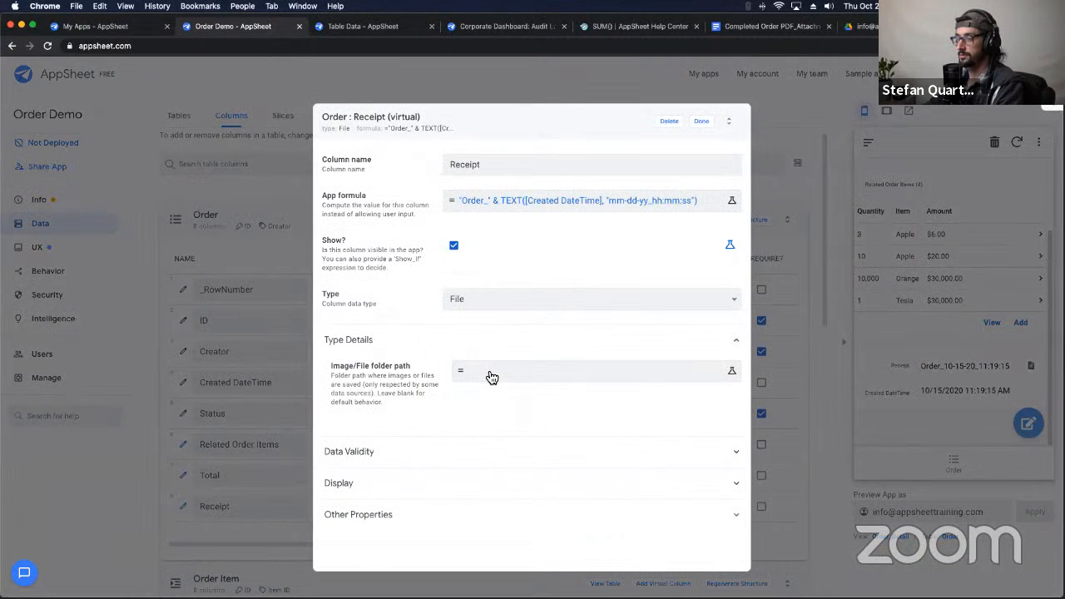
pyautogui.click(491, 377)
pyautogui.click(786, 93)
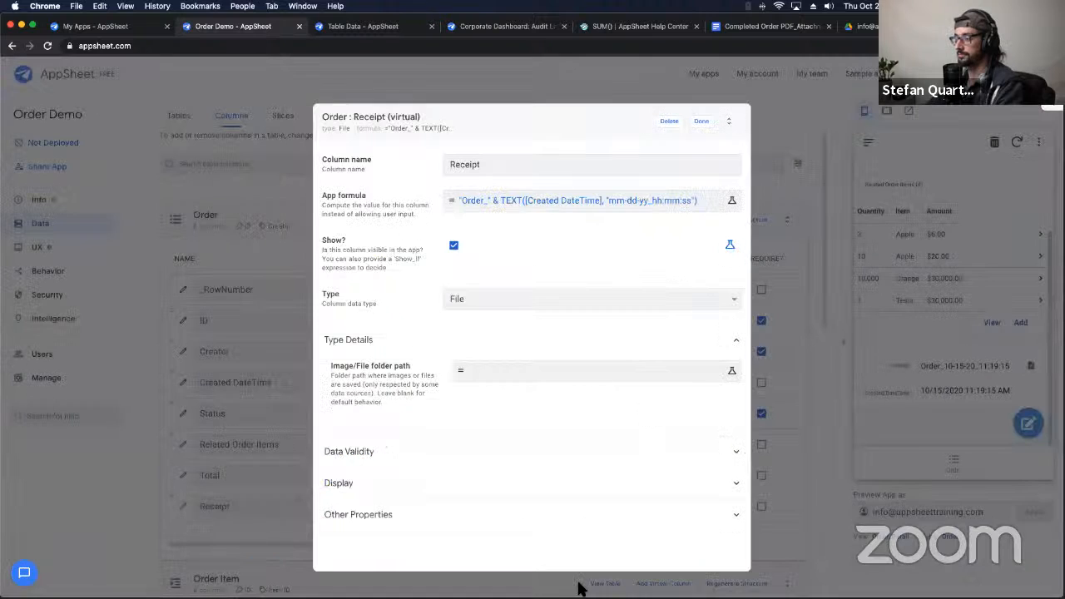
pyautogui.click(703, 122)
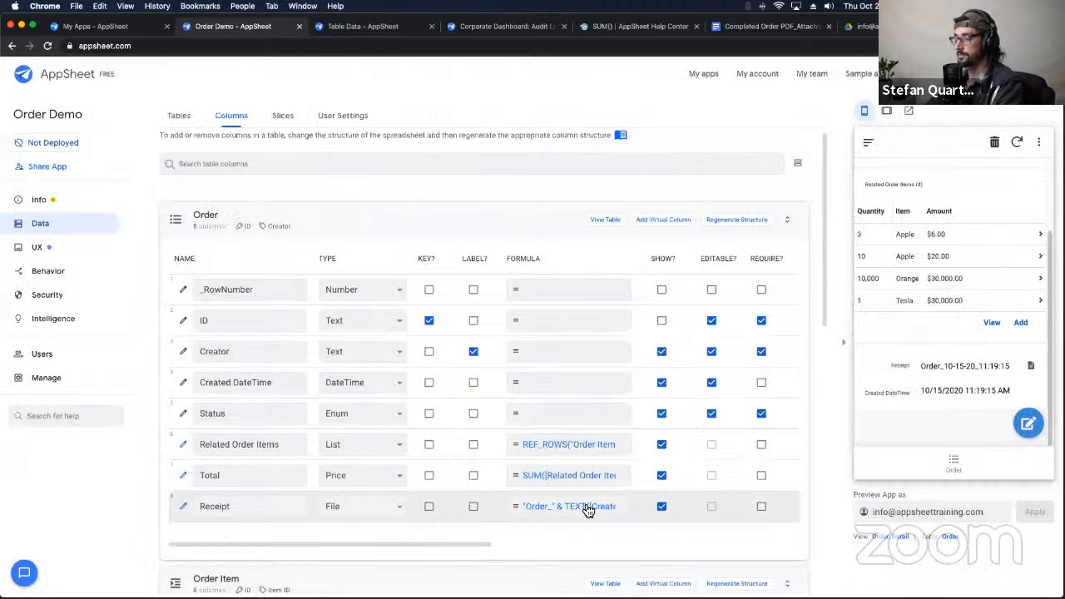
pyautogui.click(588, 509)
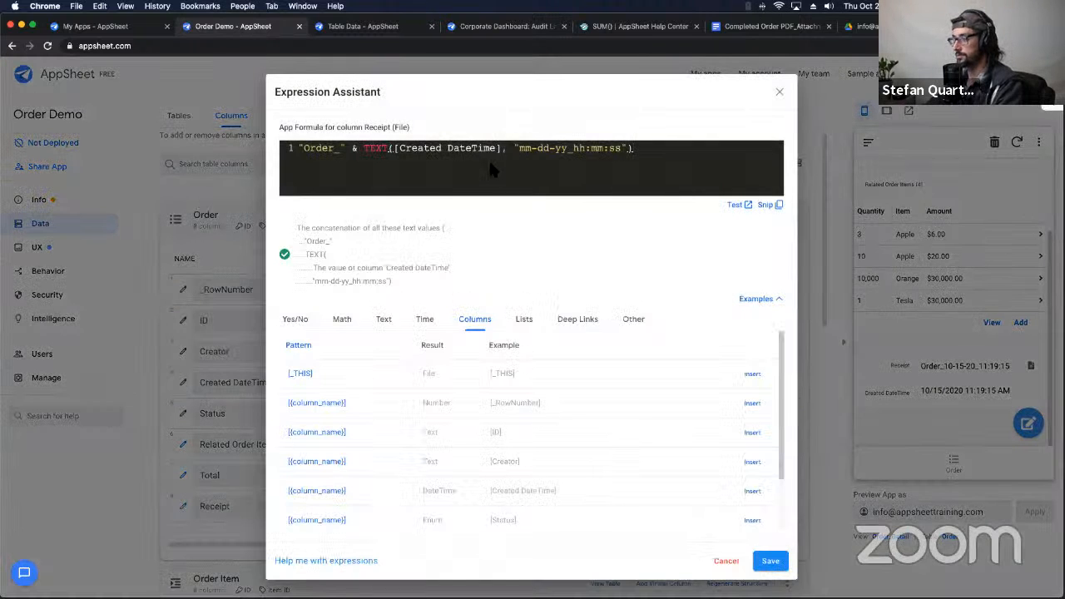
pyautogui.write('"/Order/Receipts/" & [Creator] & "/" &')
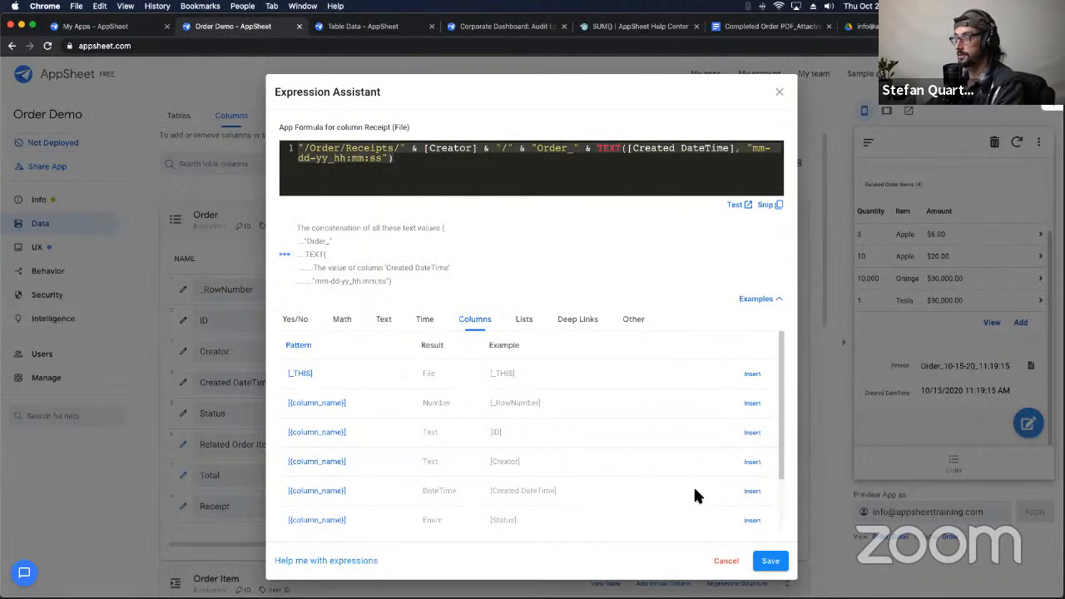
pyautogui.click(768, 561)
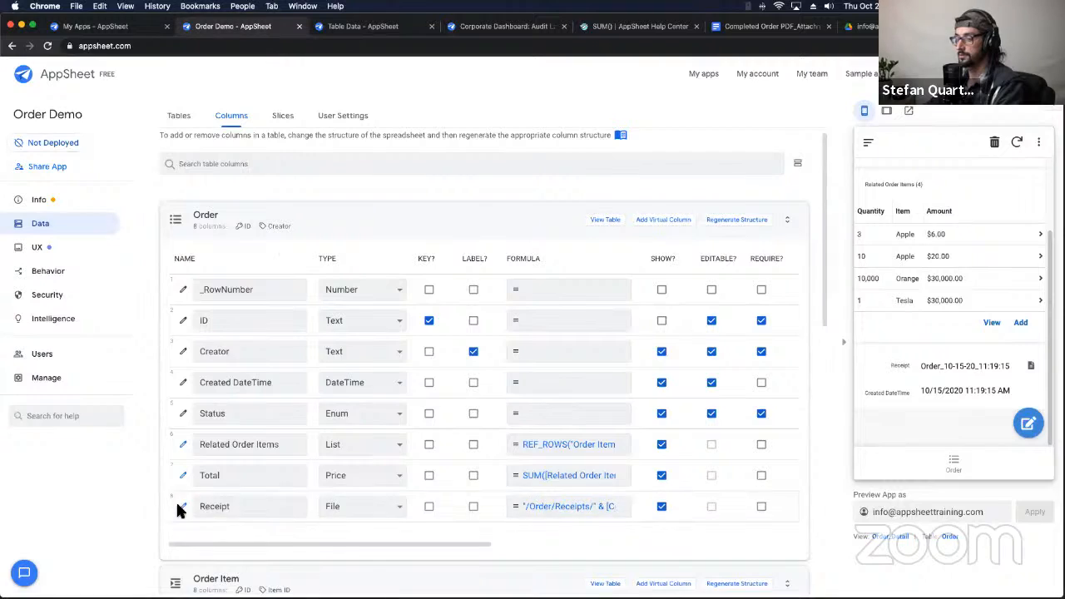
# Step: Paste the receipt path expression into the Receipt column's Image/File folder path and save
pyautogui.click(183, 505)
pyautogui.click(475, 373)
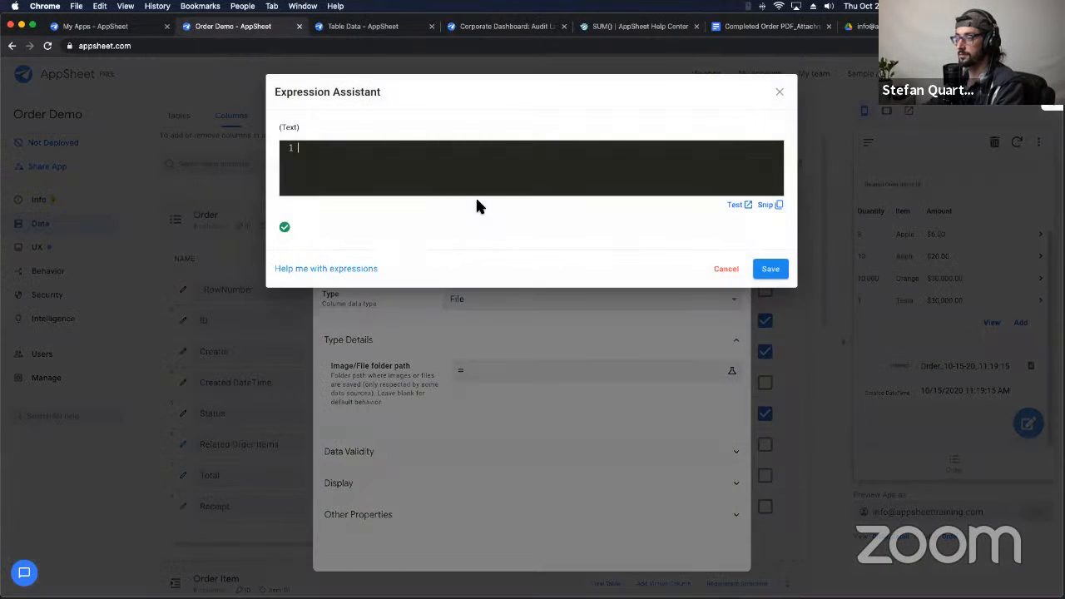
pyautogui.write('"/Order/Receipts/" & [Creator] & "/" & "Order_" & TEXT([Created DateTime], "mm-dd-yy_hh:mm:ss")')
pyautogui.click(768, 568)
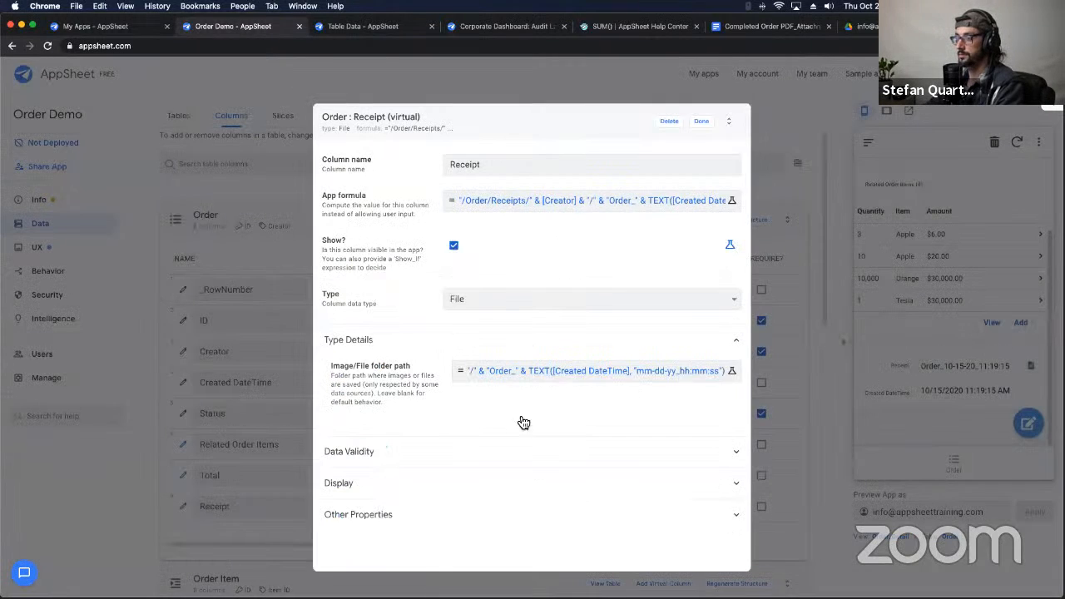
pyautogui.click(701, 122)
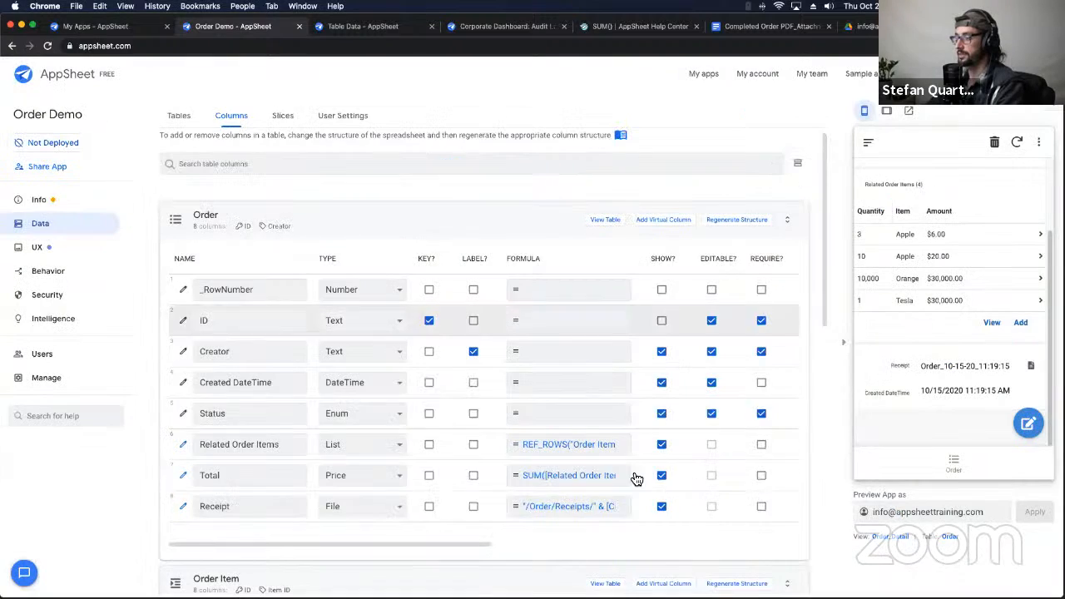
# Step: Clear the Receipt App formula entirely and save it, leaving a missing-formula error
pyautogui.click(567, 506)
pyautogui.click(440, 162)
pyautogui.press('super+a')
pyautogui.press('BackSpace')
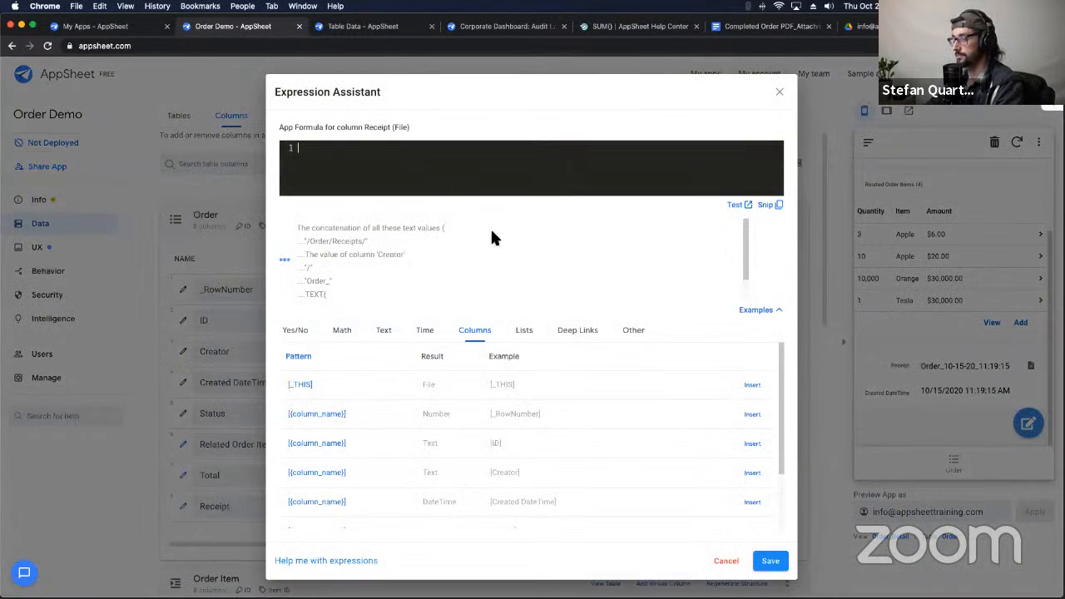
pyautogui.click(755, 561)
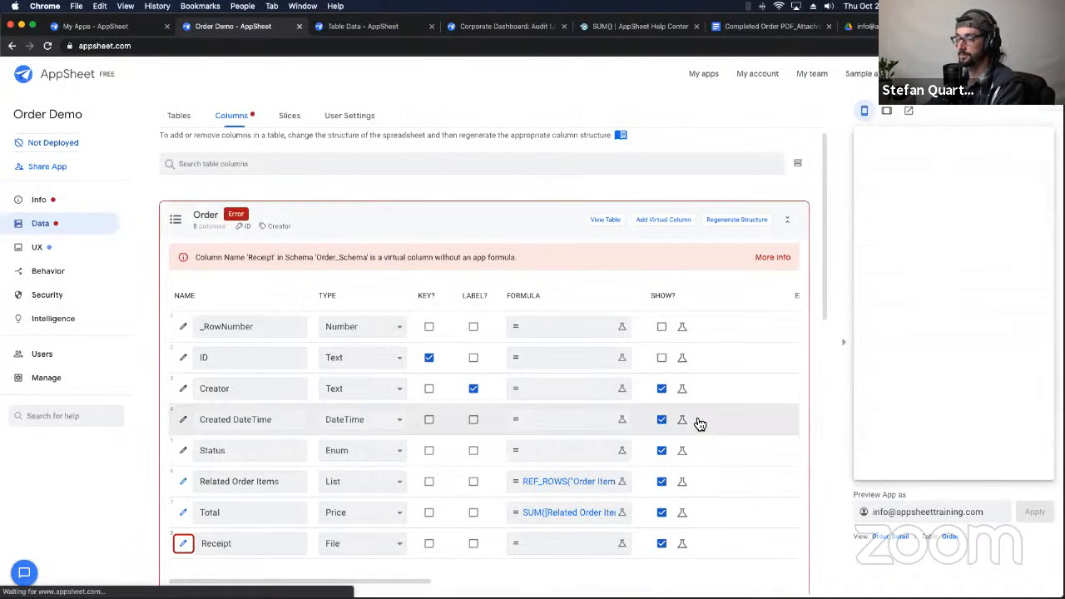
# Step: Trim the Receipt folder path to "/Order/Receipts/" & [Creator] & "/" and save it
pyautogui.click(183, 543)
pyautogui.click(525, 457)
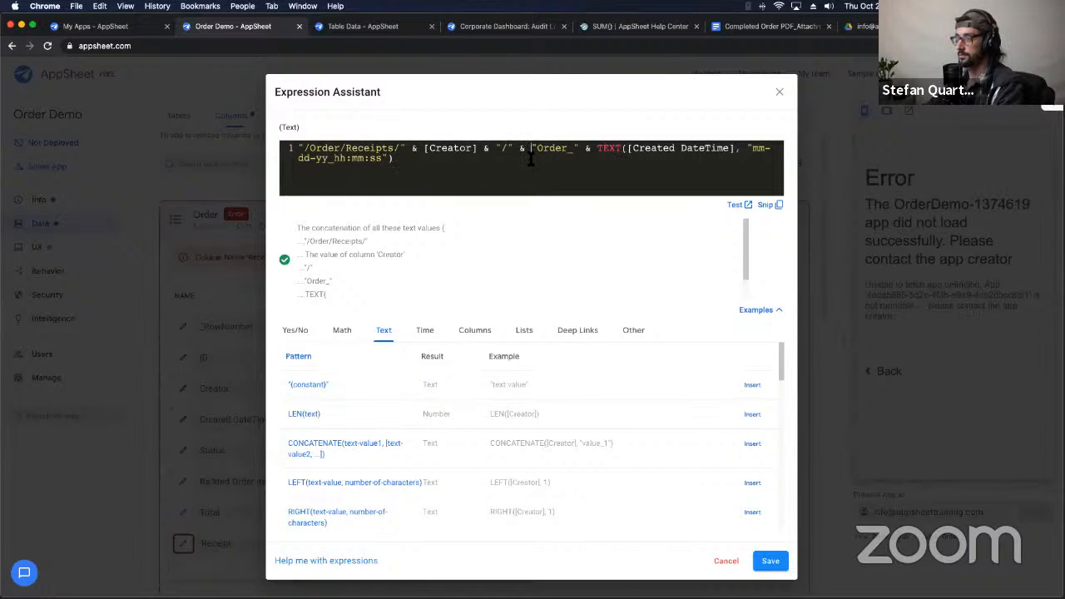
pyautogui.moveTo(531, 159); pyautogui.dragTo(530, 163)
pyautogui.press('BackSpace')
pyautogui.press('BackSpace')
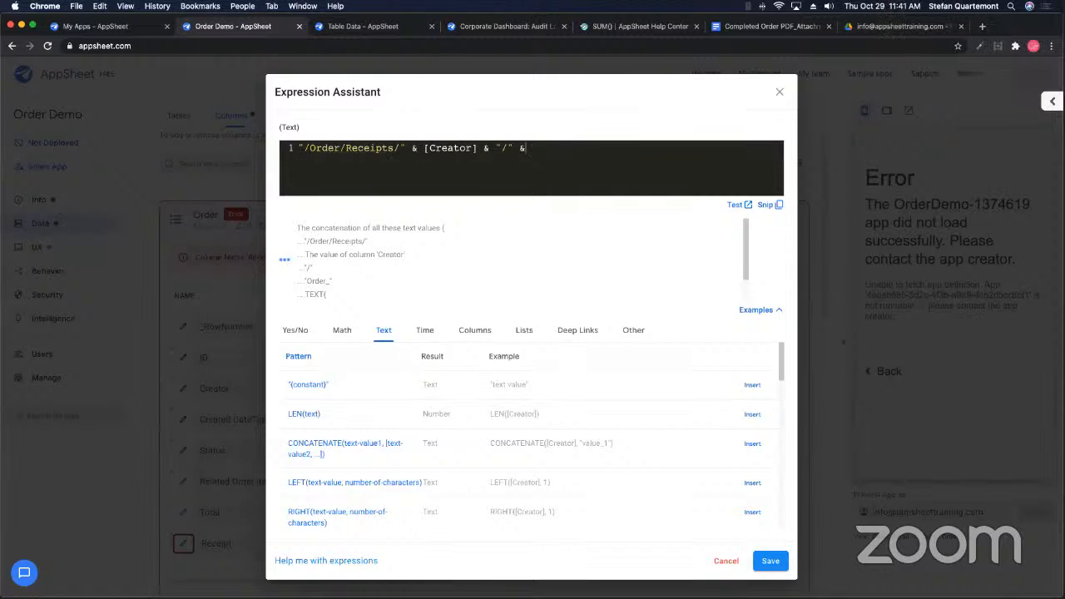
pyautogui.press('BackSpace')
pyautogui.press('BackSpace')
pyautogui.click(771, 559)
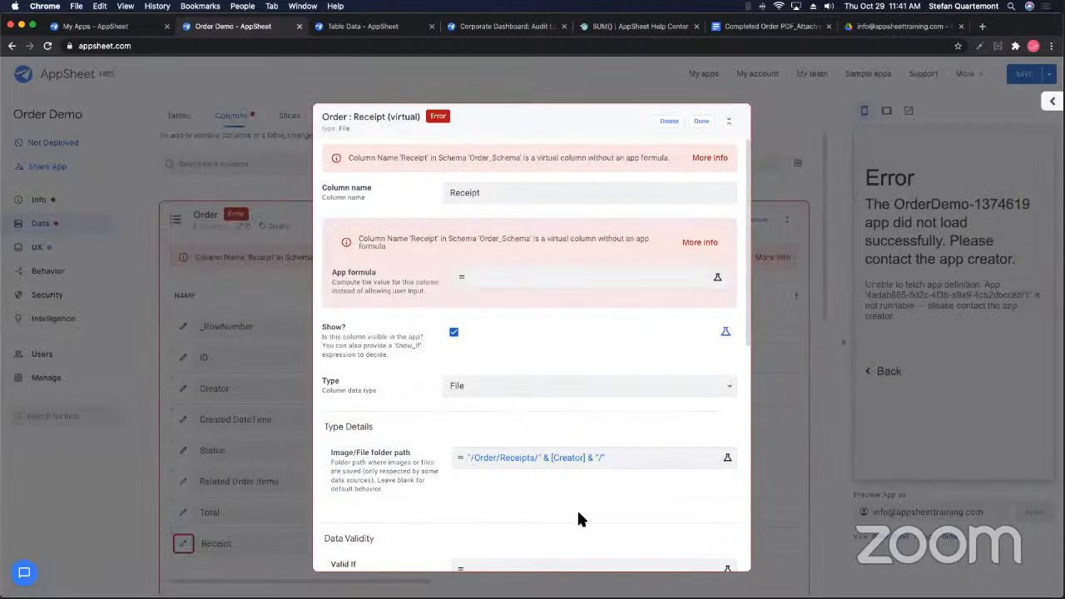
# Step: Set the Receipt App formula to "Order_" & TEXT([Created DateTime], "mm-dd-yy_hh:mm:ss")
pyautogui.click(699, 125)
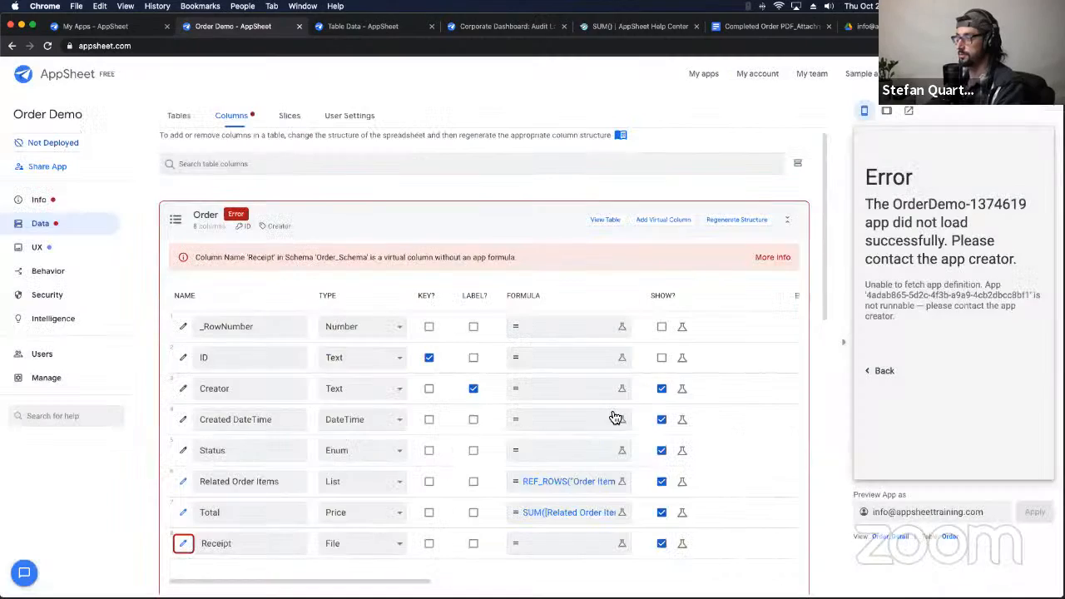
pyautogui.click(543, 549)
pyautogui.click(770, 561)
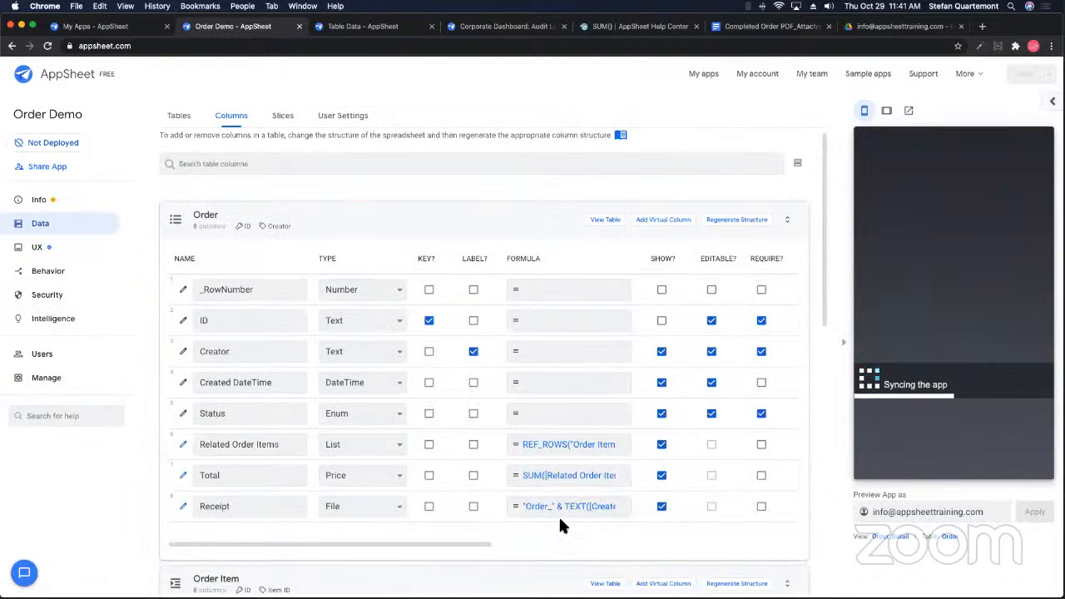
pyautogui.scroll(-2, 929, 374)
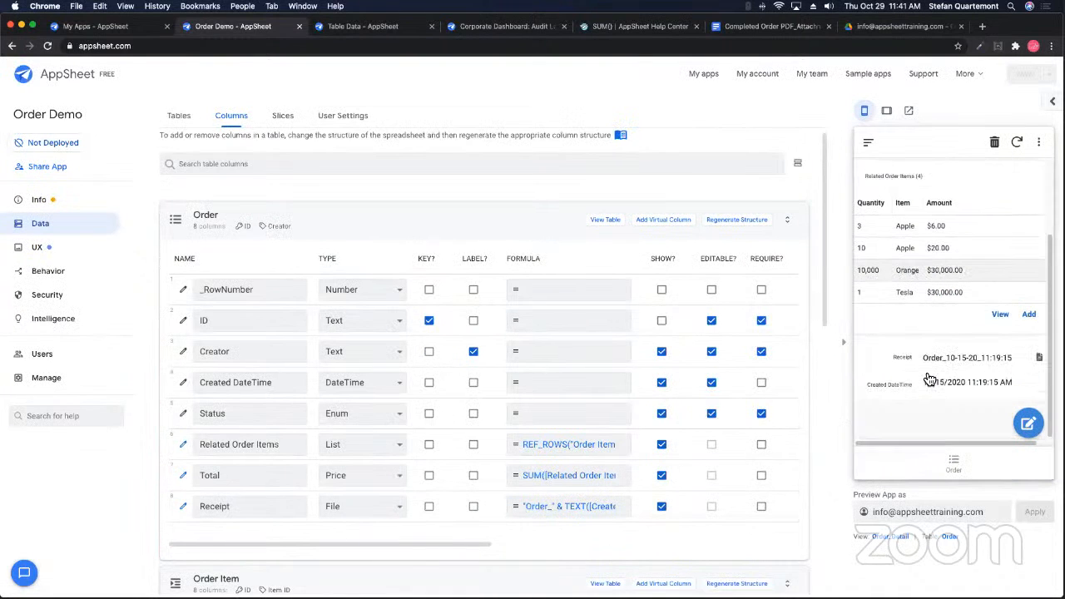
pyautogui.click(1037, 357)
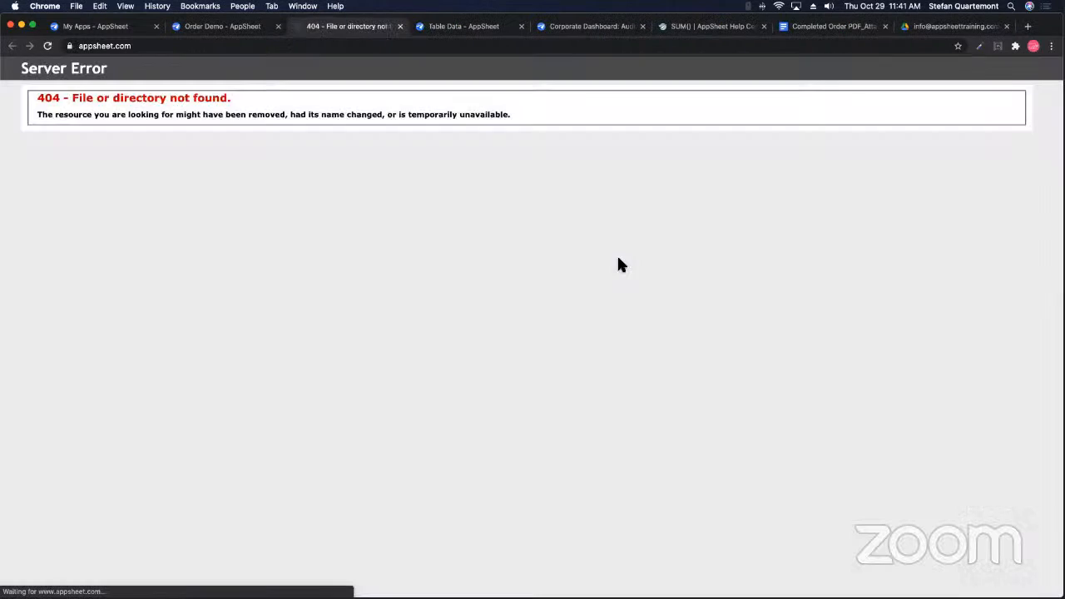
pyautogui.click(399, 28)
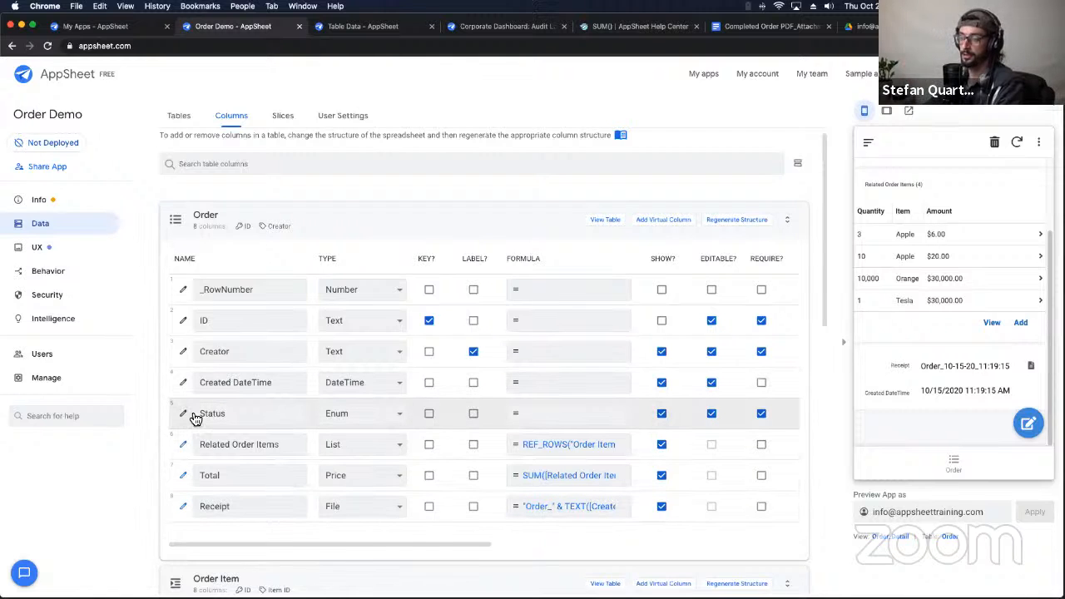
# Step: Expand the Order table under Data > Tables and open its source spreadsheet with View Source
pyautogui.click(66, 257)
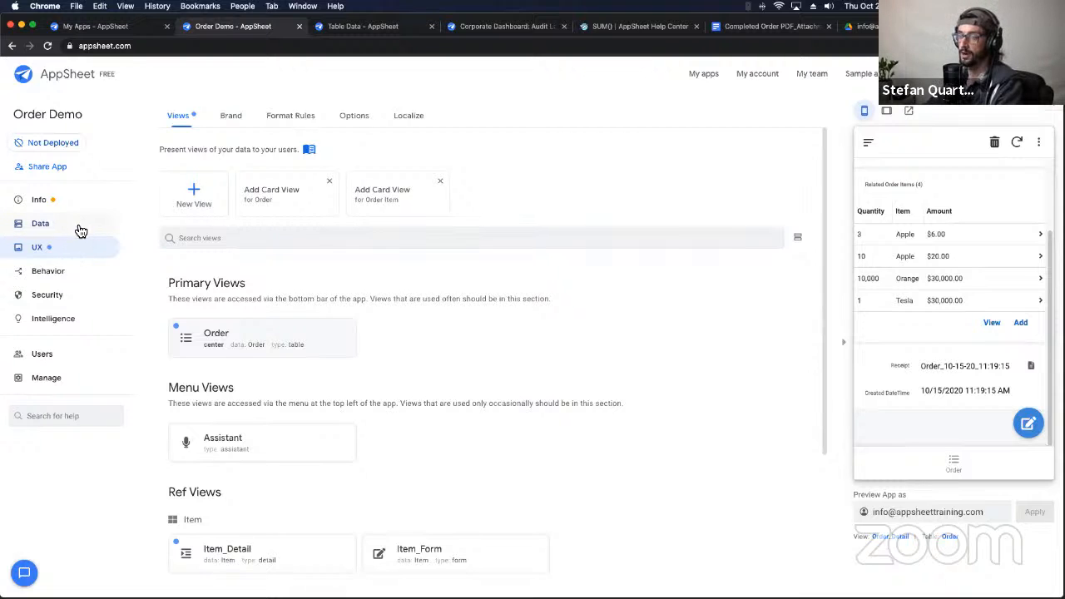
pyautogui.click(81, 231)
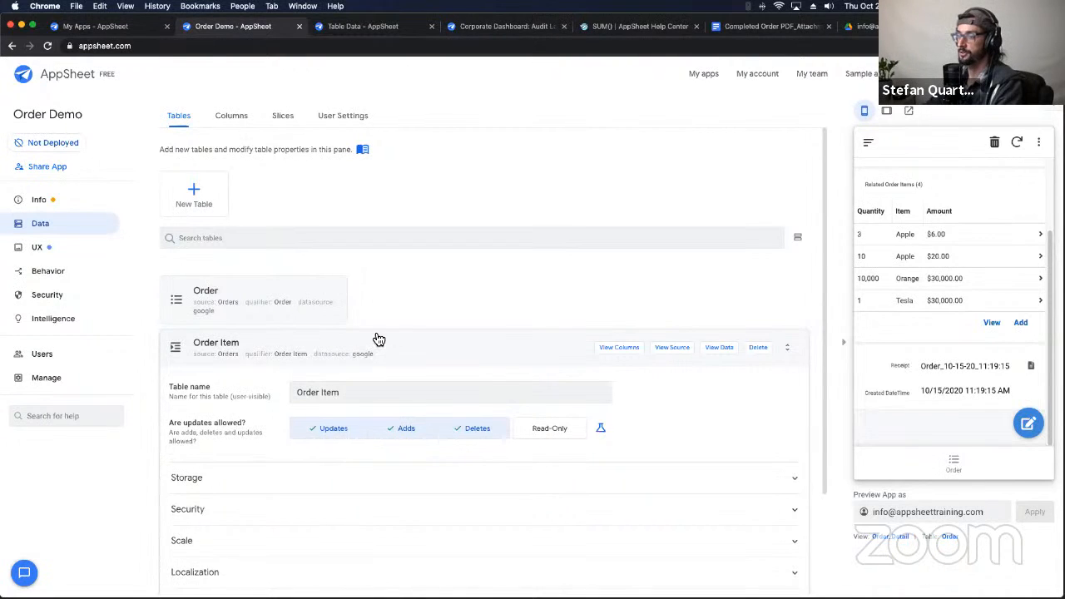
pyautogui.click(311, 335)
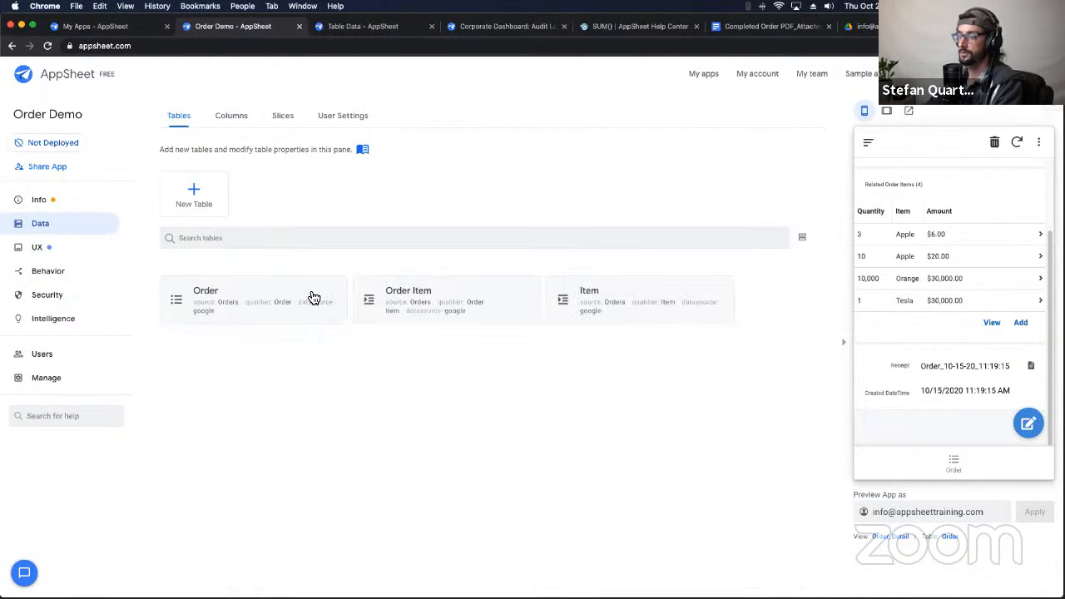
pyautogui.click(311, 297)
pyautogui.click(671, 219)
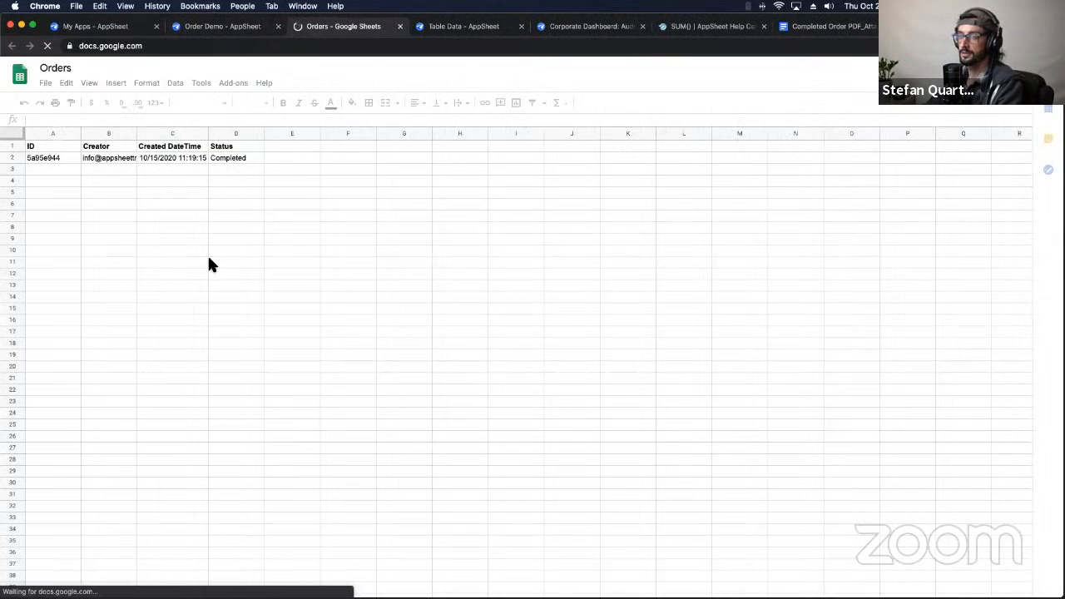
# Step: Insert a new column left of E on the Order sheet and head it "File Test" in E1
pyautogui.click(278, 147)
pyautogui.rightClick(287, 133)
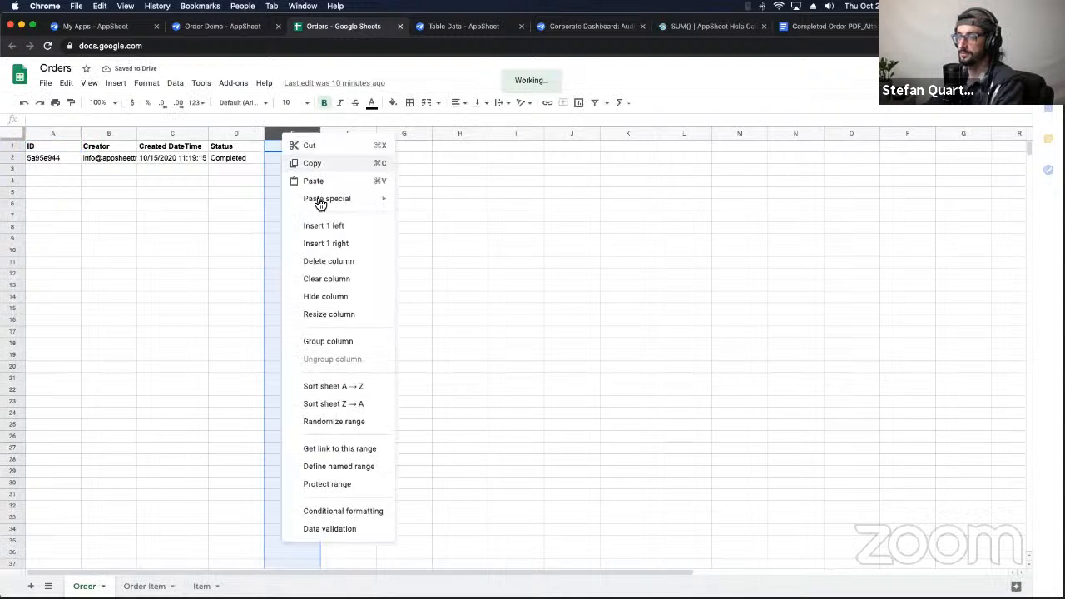
pyautogui.click(323, 230)
pyautogui.click(276, 143)
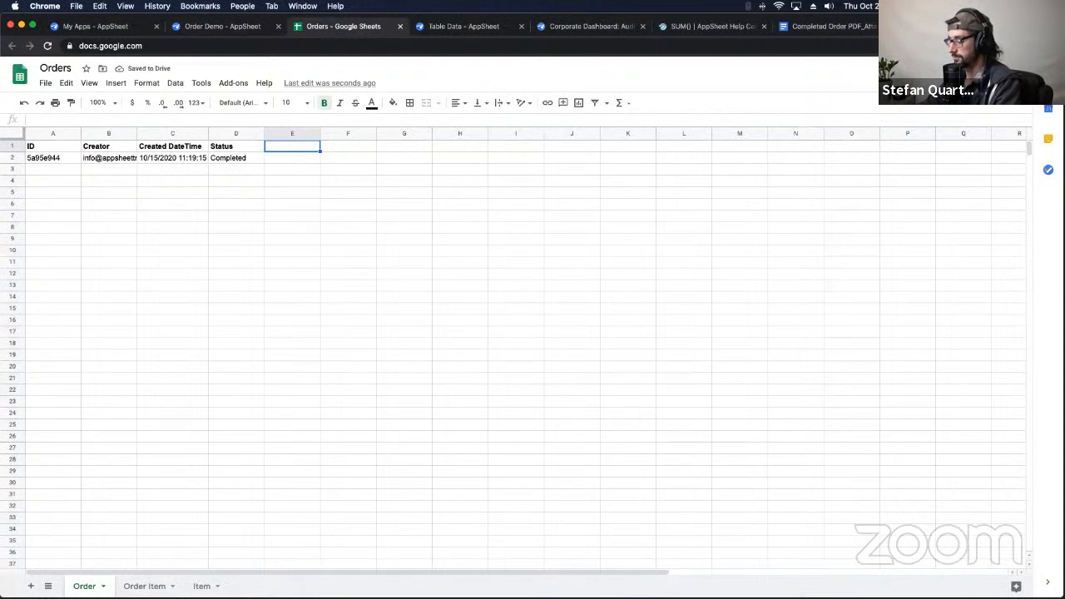
pyautogui.write('File Test')
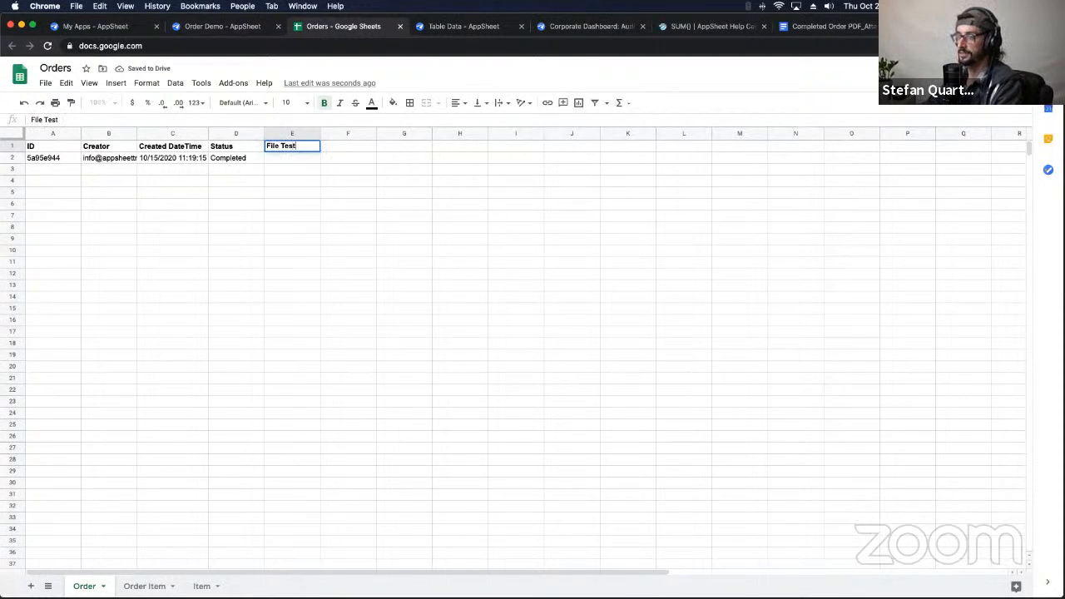
pyautogui.click(282, 169)
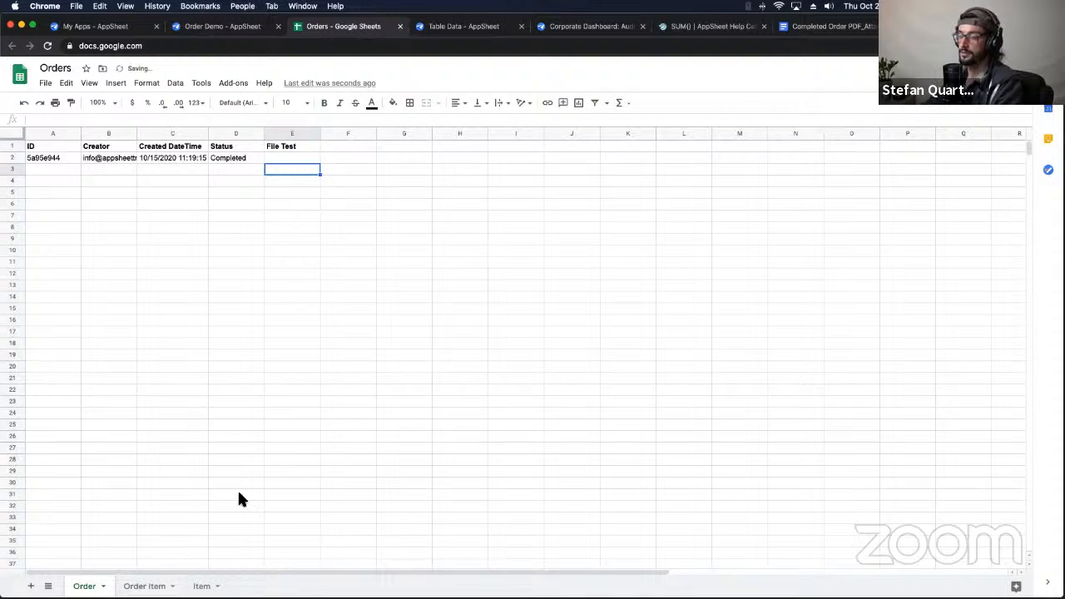
# Step: Regenerate the Order table's structure so it picks up the new File Test column
pyautogui.click(222, 26)
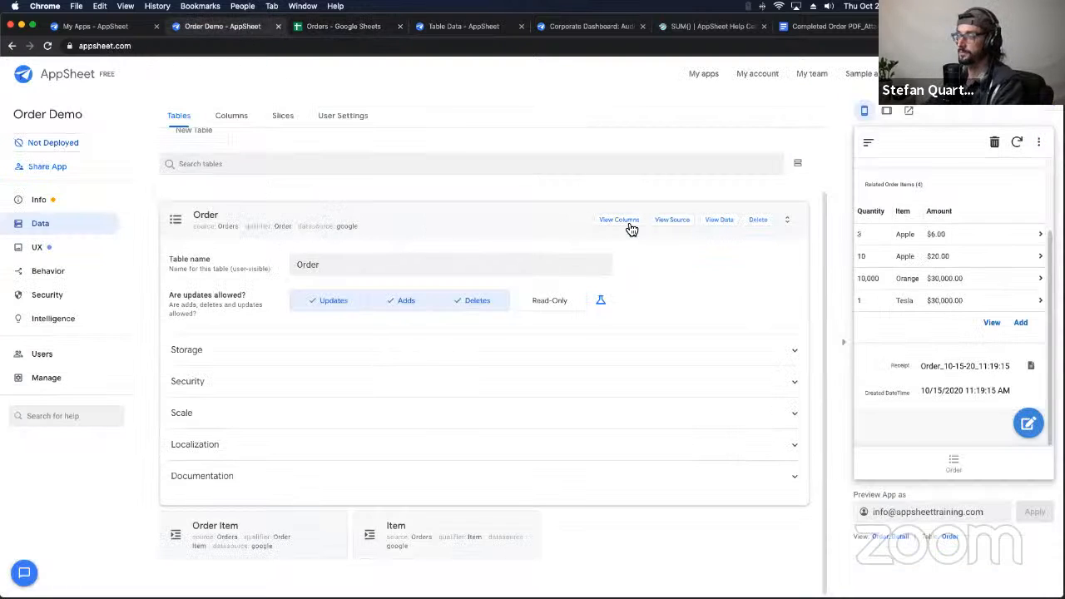
pyautogui.click(230, 117)
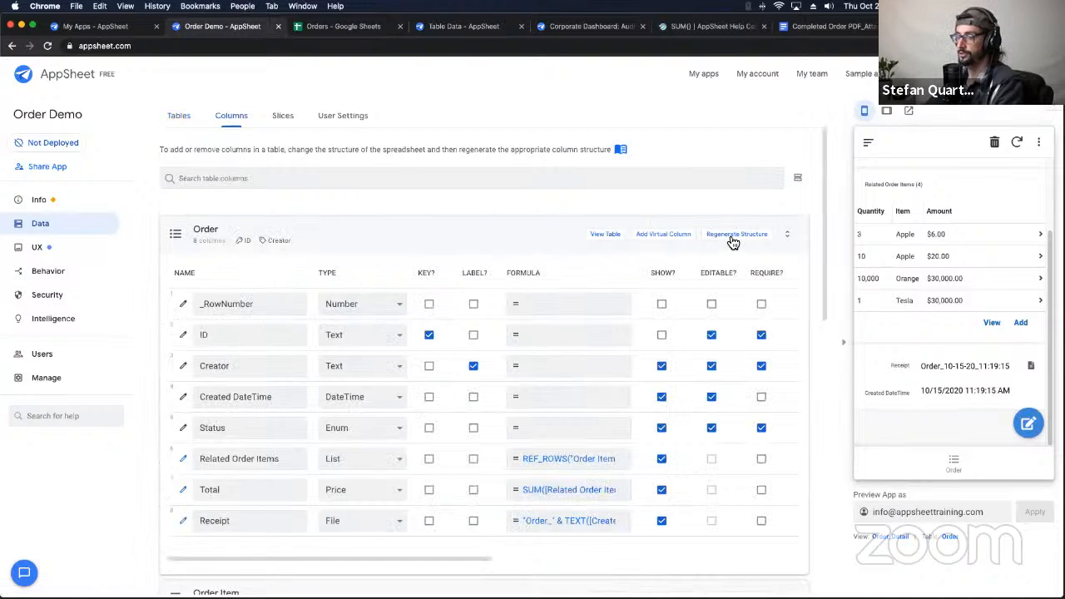
pyautogui.click(732, 235)
pyautogui.click(729, 238)
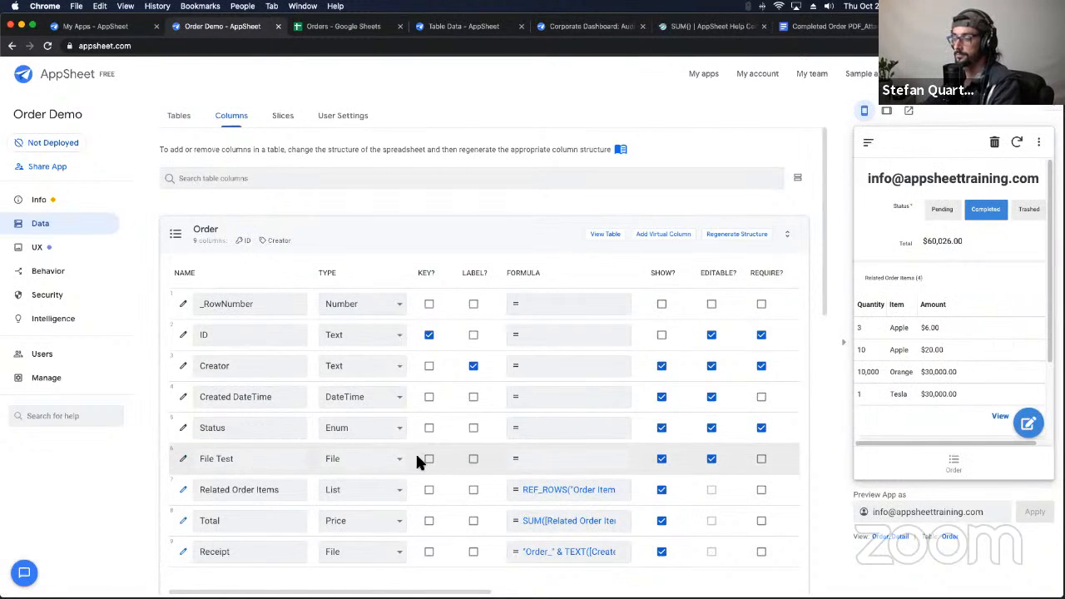
# Step: Give File Test the same receipts Image/File folder path as Receipt, then save the app
pyautogui.click(325, 539)
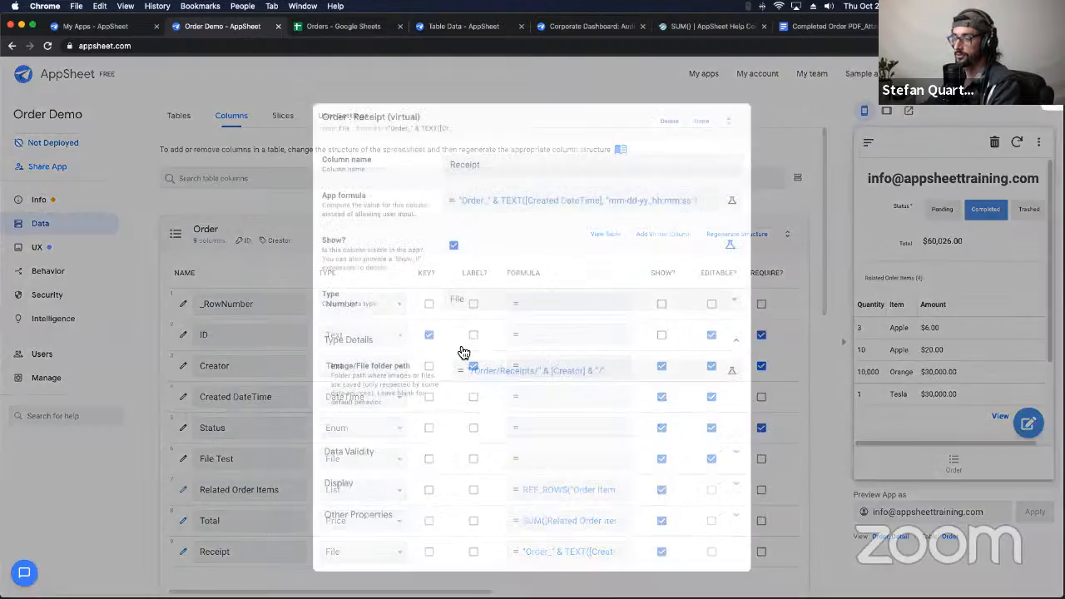
pyautogui.click(541, 373)
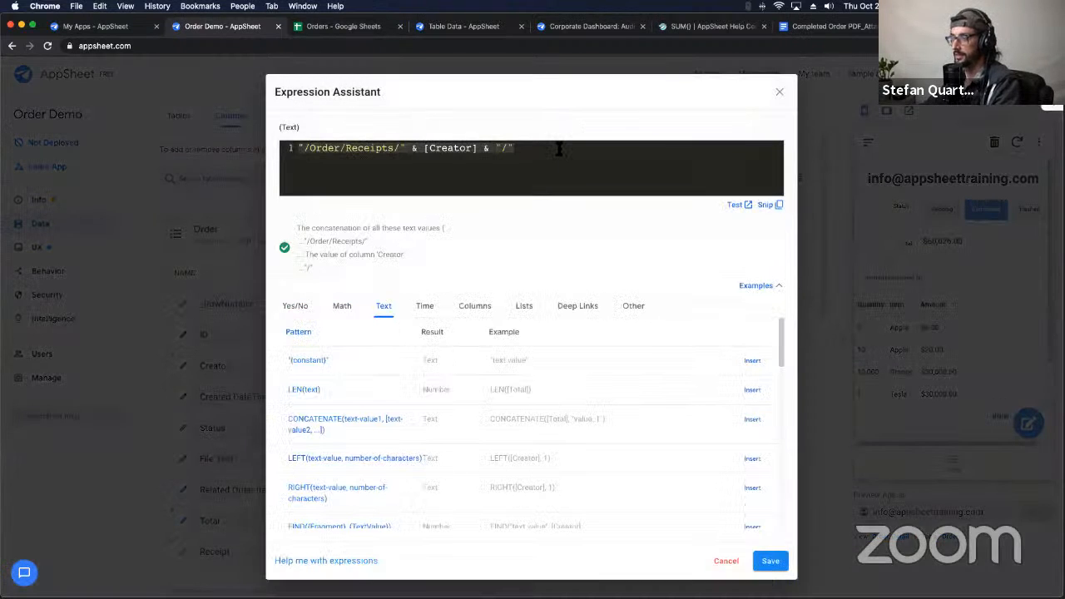
pyautogui.click(770, 560)
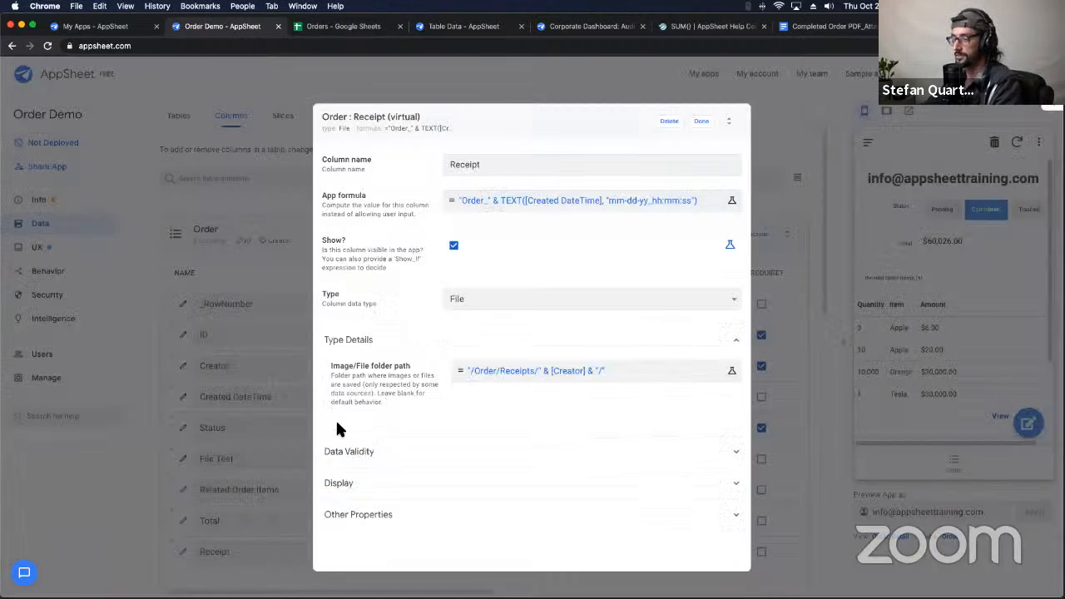
pyautogui.click(701, 121)
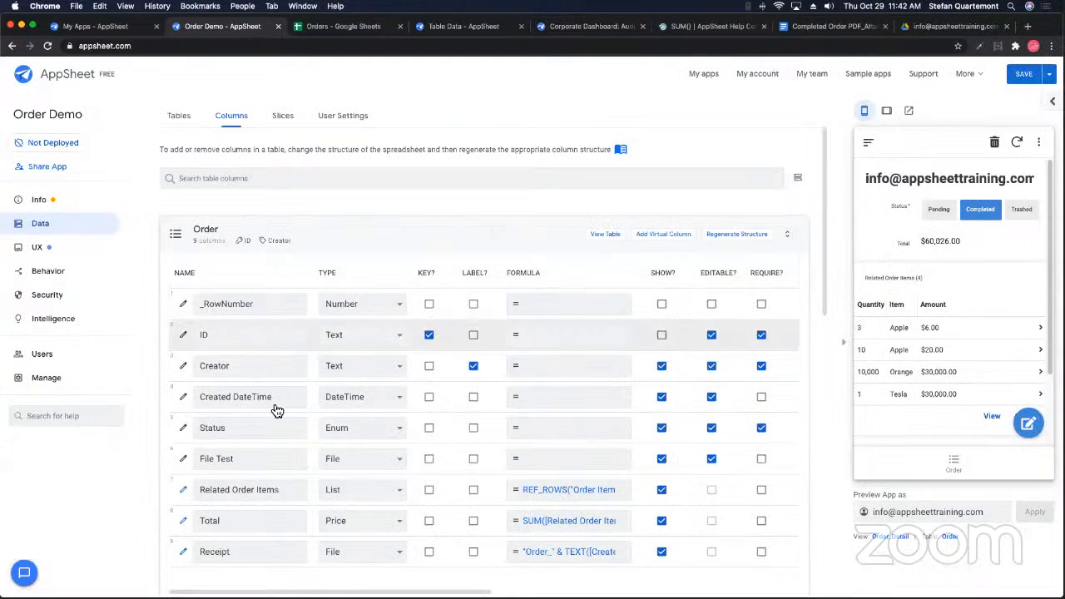
pyautogui.click(183, 460)
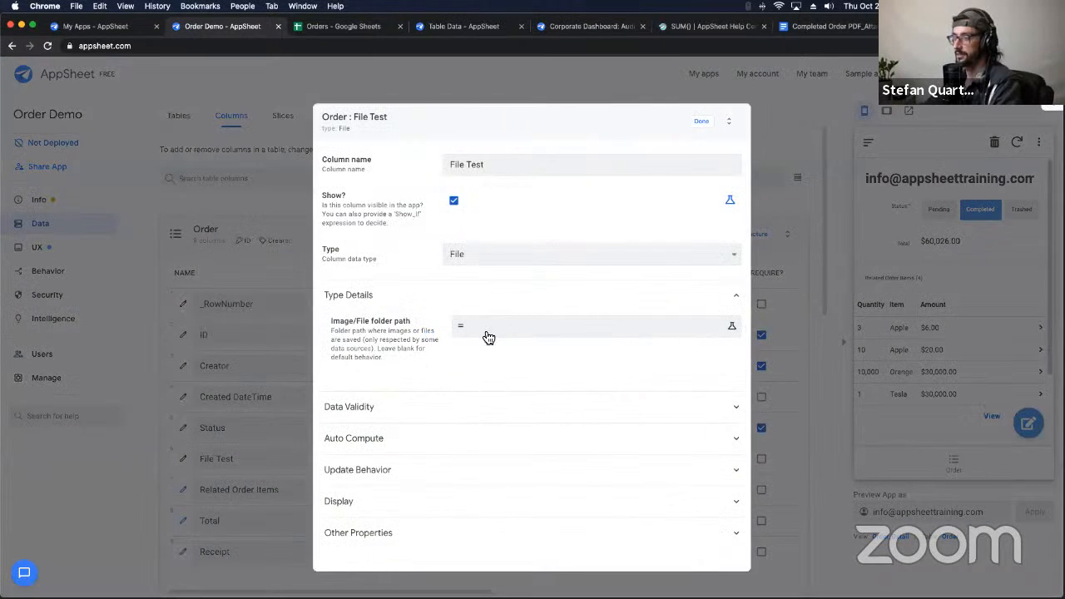
pyautogui.click(487, 328)
pyautogui.click(771, 561)
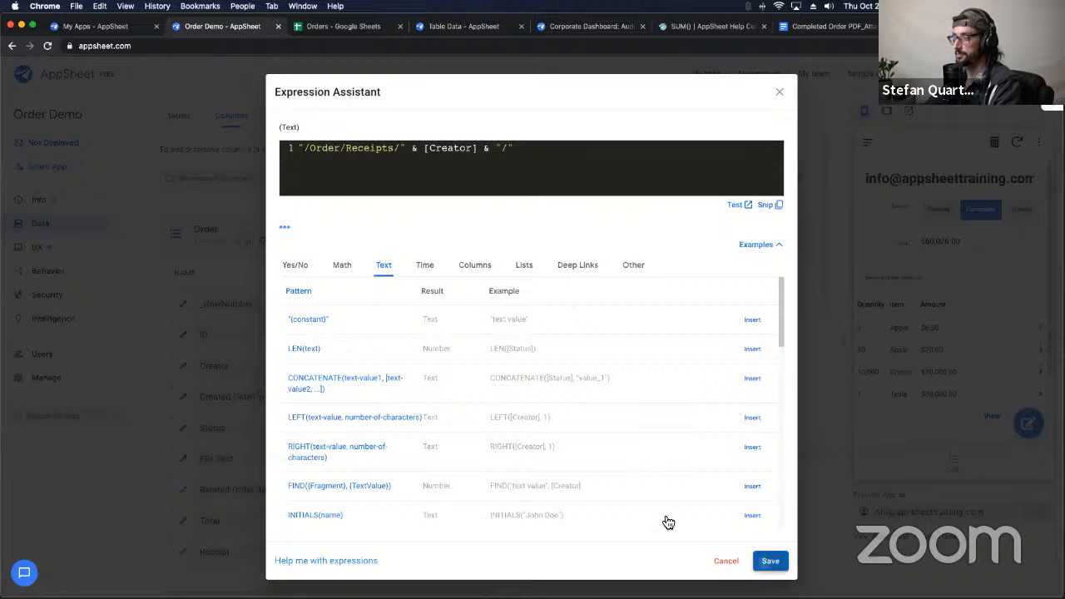
pyautogui.click(699, 124)
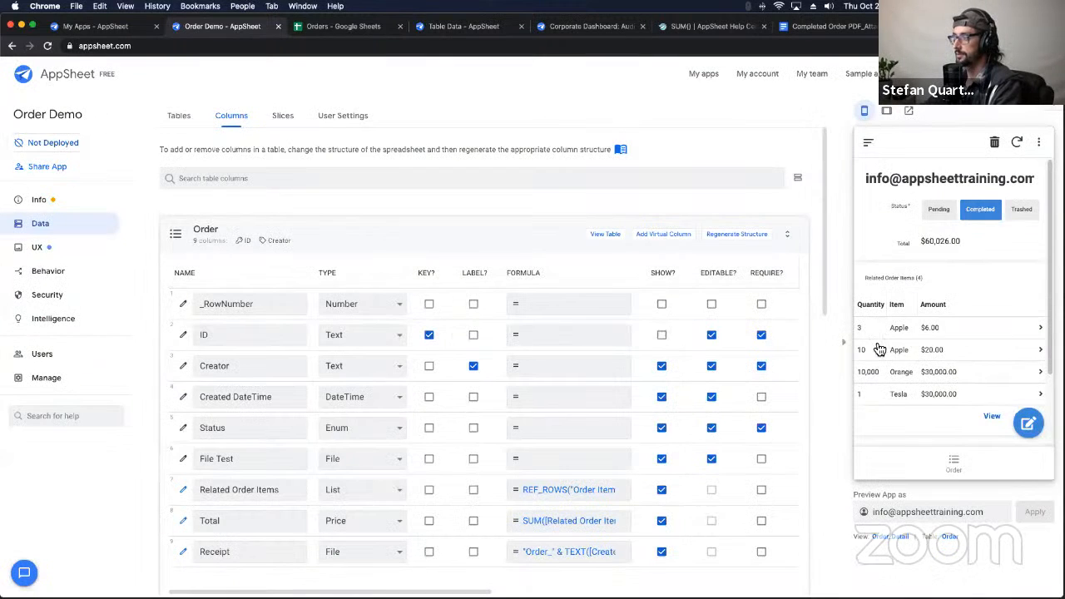
pyautogui.scroll(-2, 956, 278)
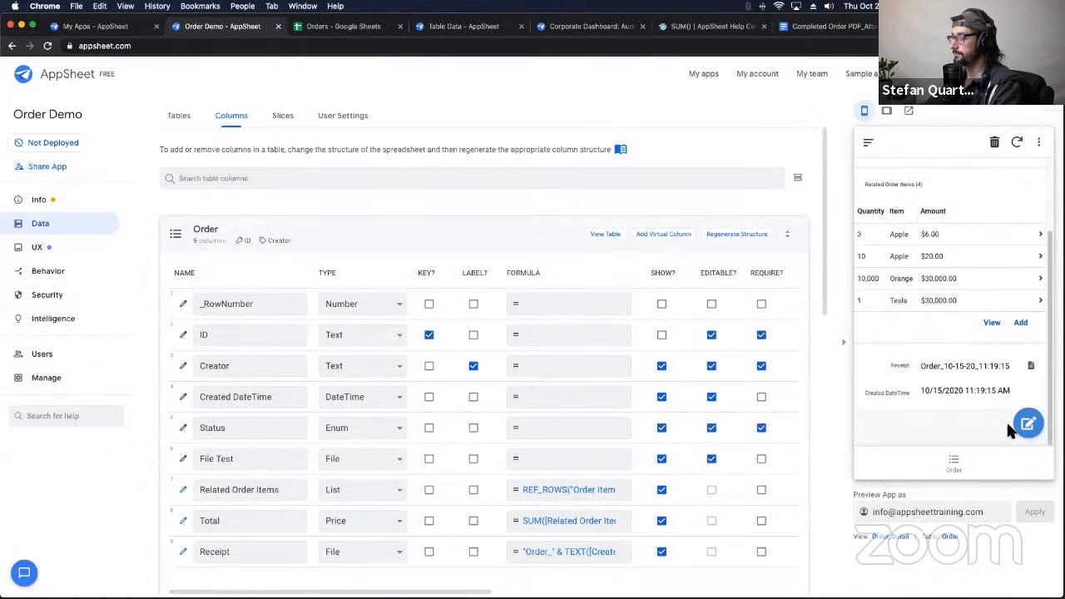
pyautogui.click(1022, 78)
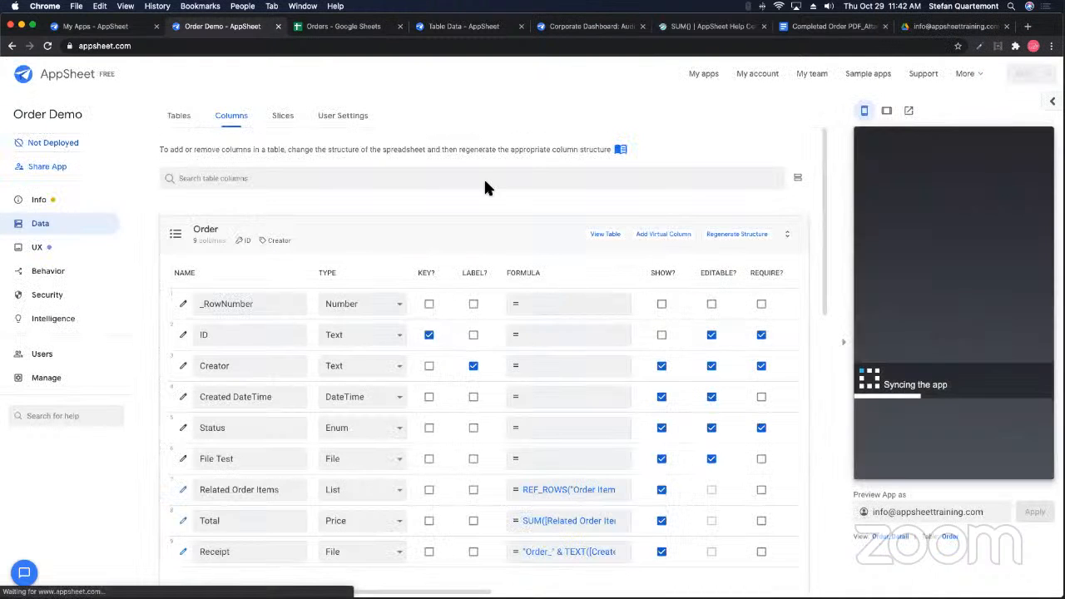
# Step: Download Order_10-15-20_11-19-15.pdf from the creator's Receipts folder in Google Drive
pyautogui.click(948, 25)
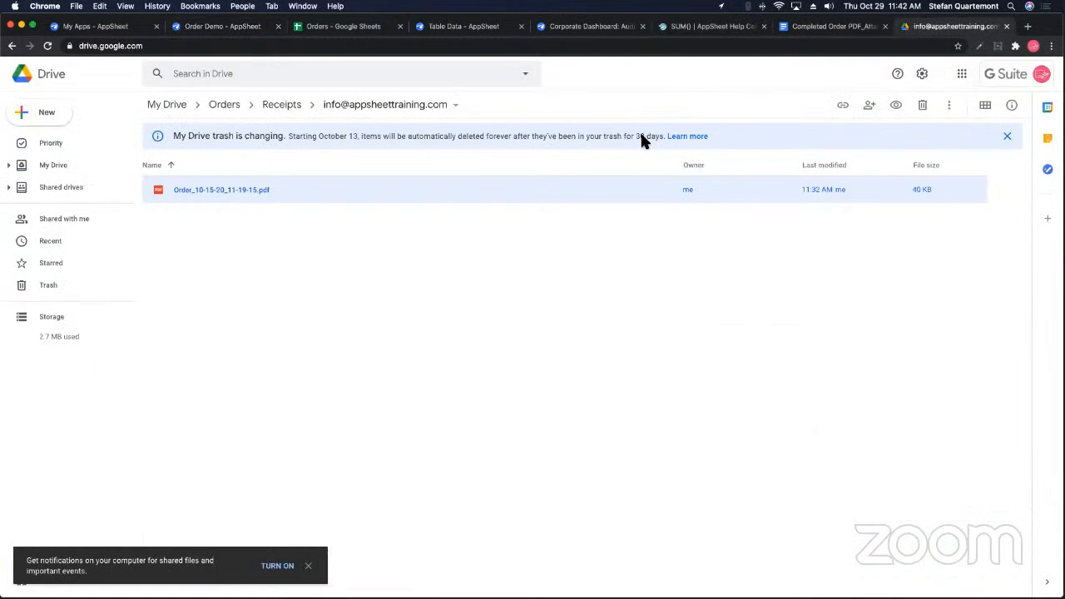
pyautogui.rightClick(398, 195)
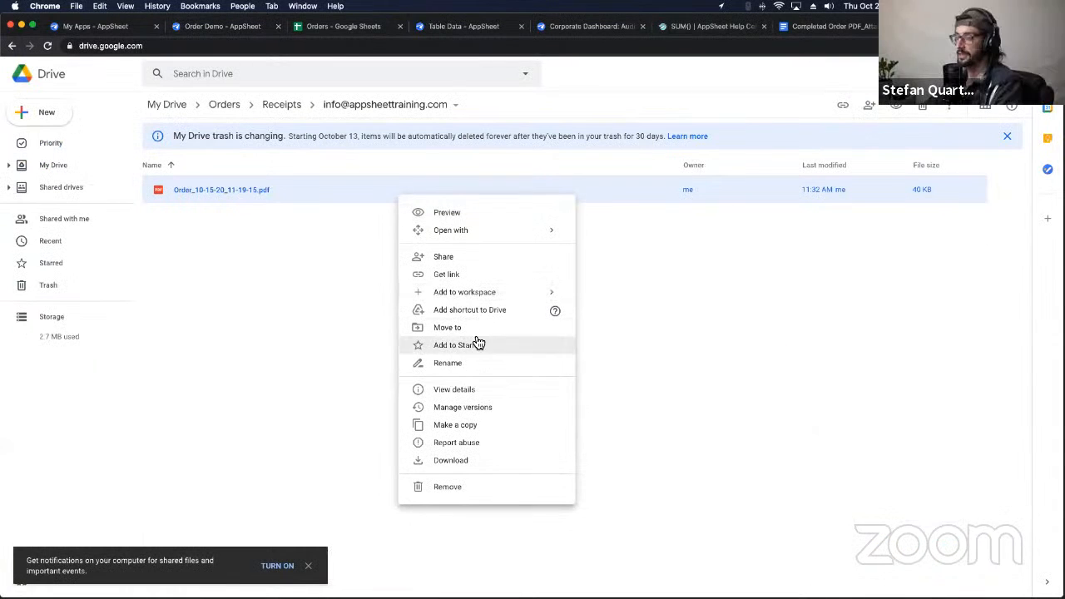
pyautogui.click(457, 461)
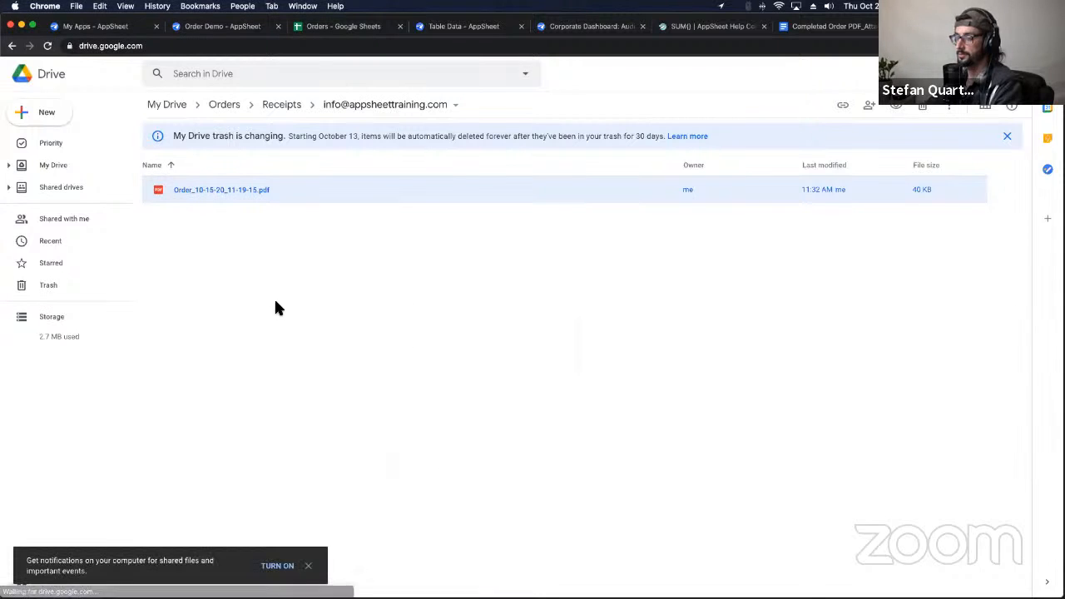
pyautogui.moveTo(327, 583)
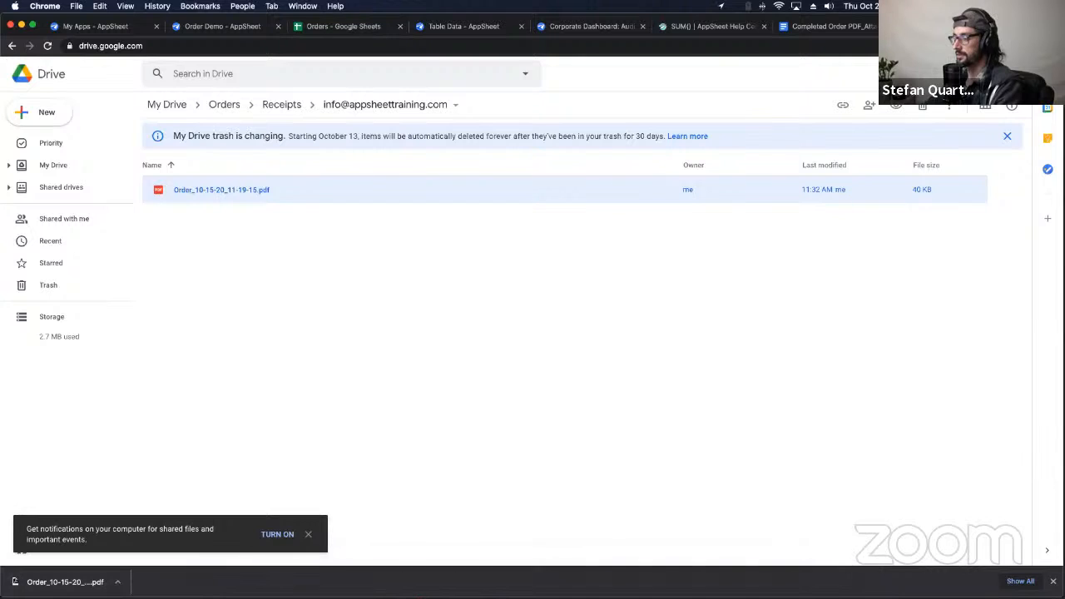
pyautogui.hotkey('ctrl', 'Up')
pyautogui.hotkey('ctrl', 'Up')
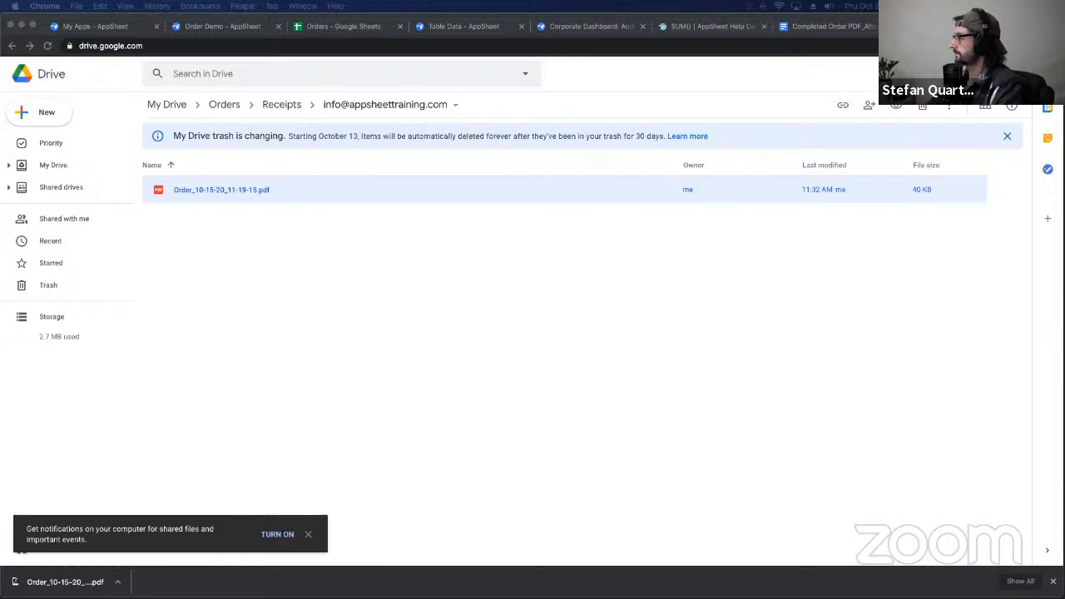
# Step: Upload TEST Order_10-15-20_11-19-15.pdf from Downloads into the order's File Test field, then save and sync
pyautogui.click(218, 26)
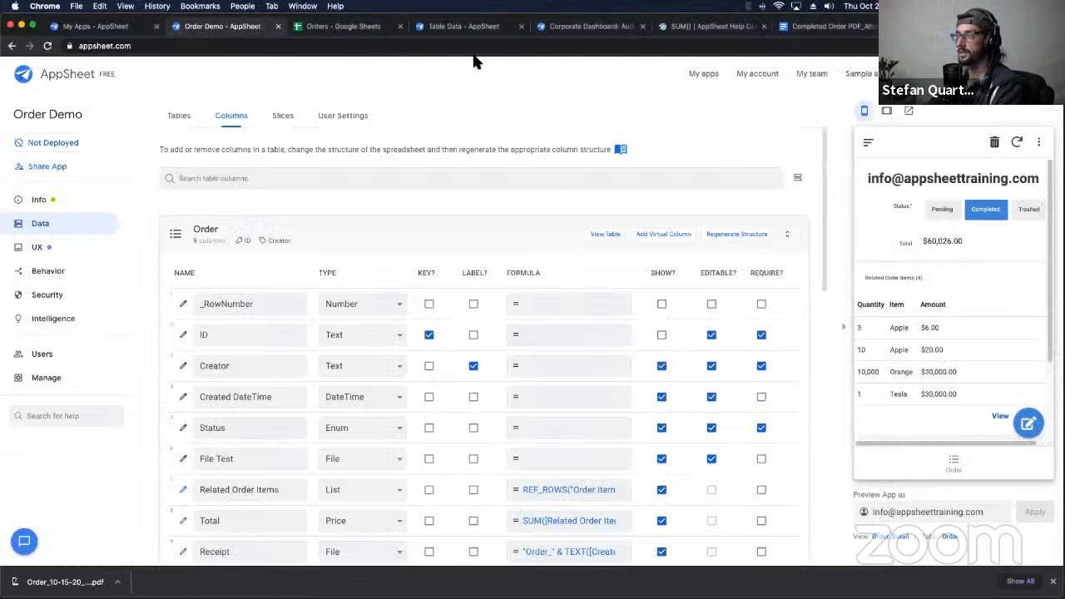
pyautogui.click(1030, 424)
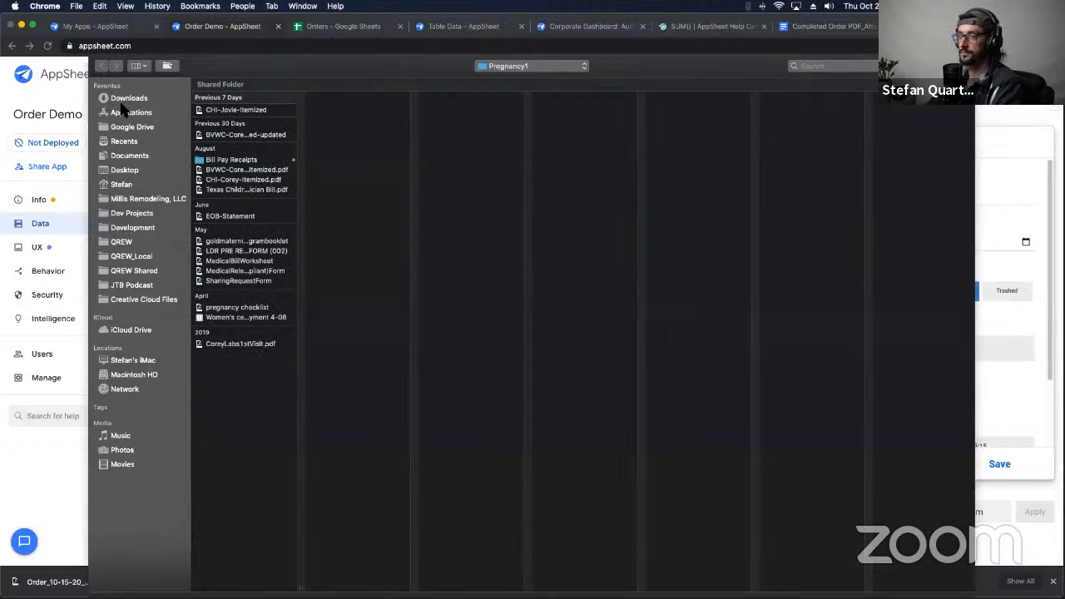
pyautogui.click(122, 99)
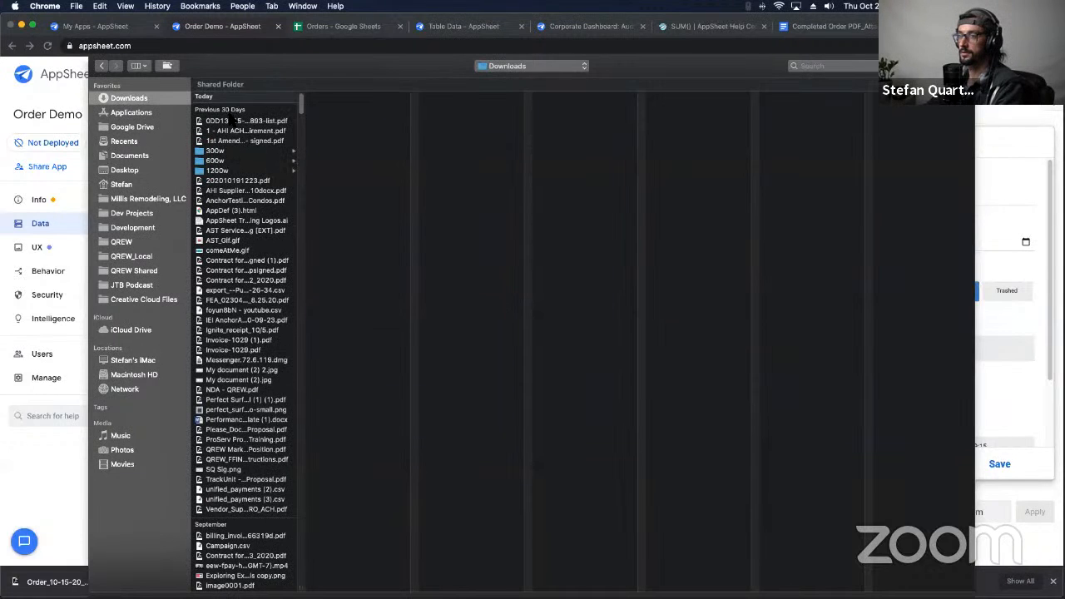
pyautogui.moveTo(302, 104); pyautogui.dragTo(299, 582)
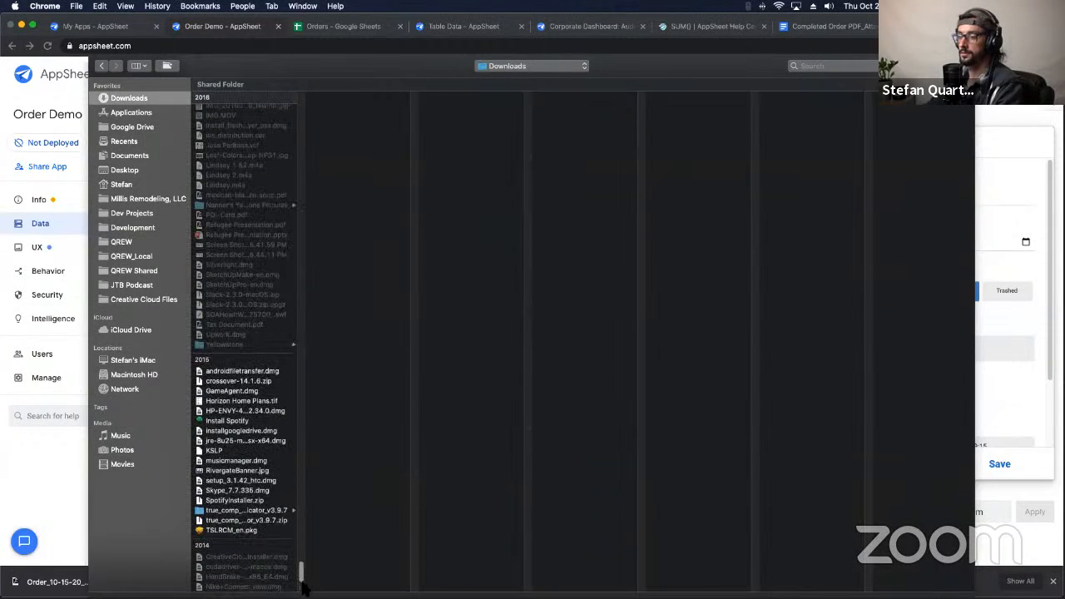
pyautogui.scroll(20, 295, 360)
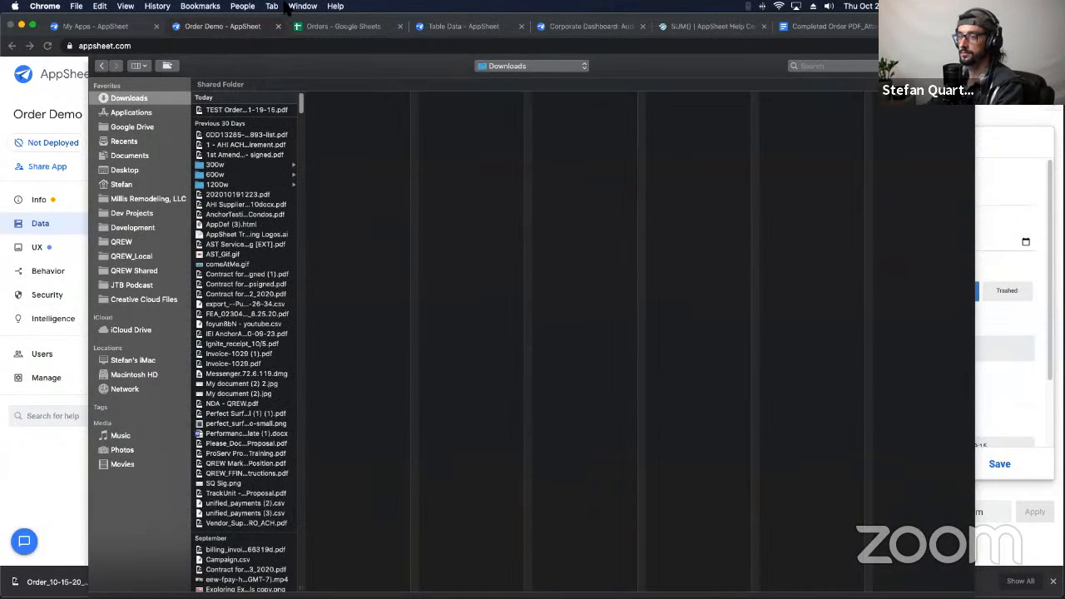
pyautogui.click(253, 111)
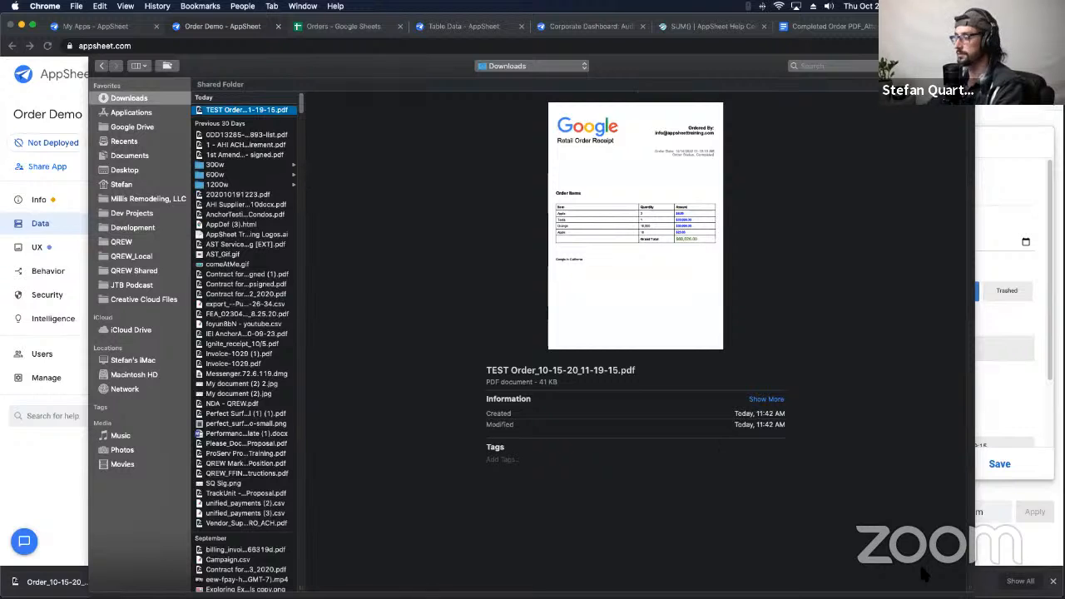
pyautogui.press('Return')
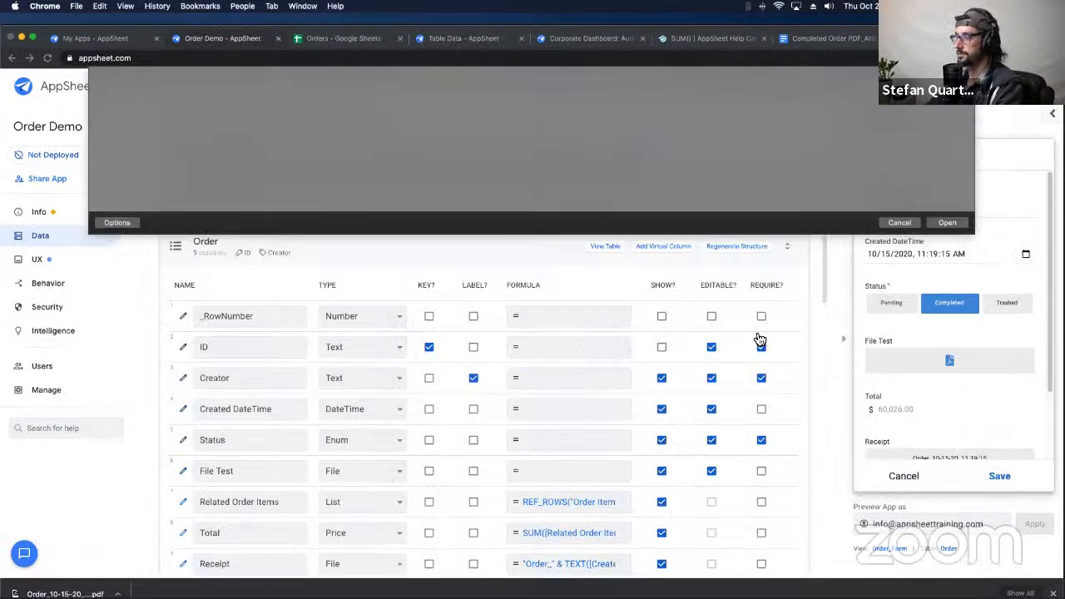
pyautogui.click(998, 486)
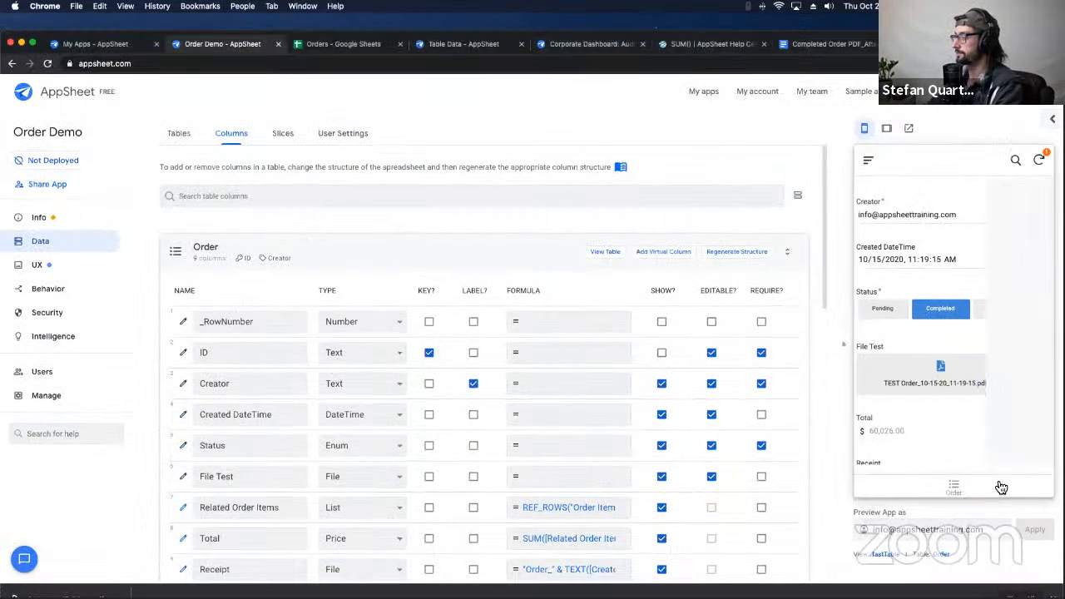
pyautogui.click(1041, 163)
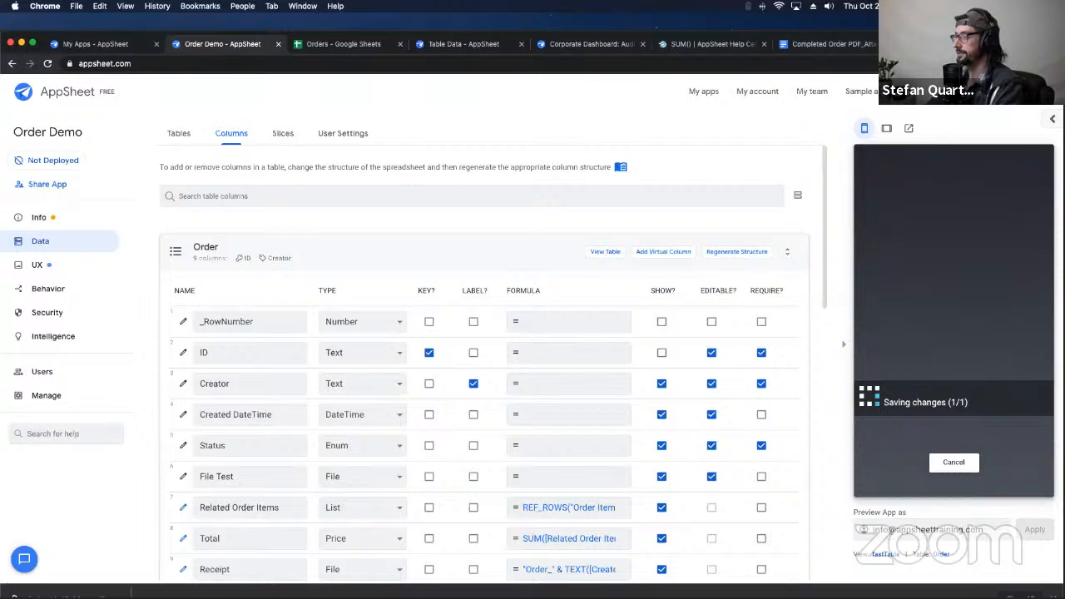
# Step: Return to My Drive in Google Drive and open the Order folder
pyautogui.click(944, 44)
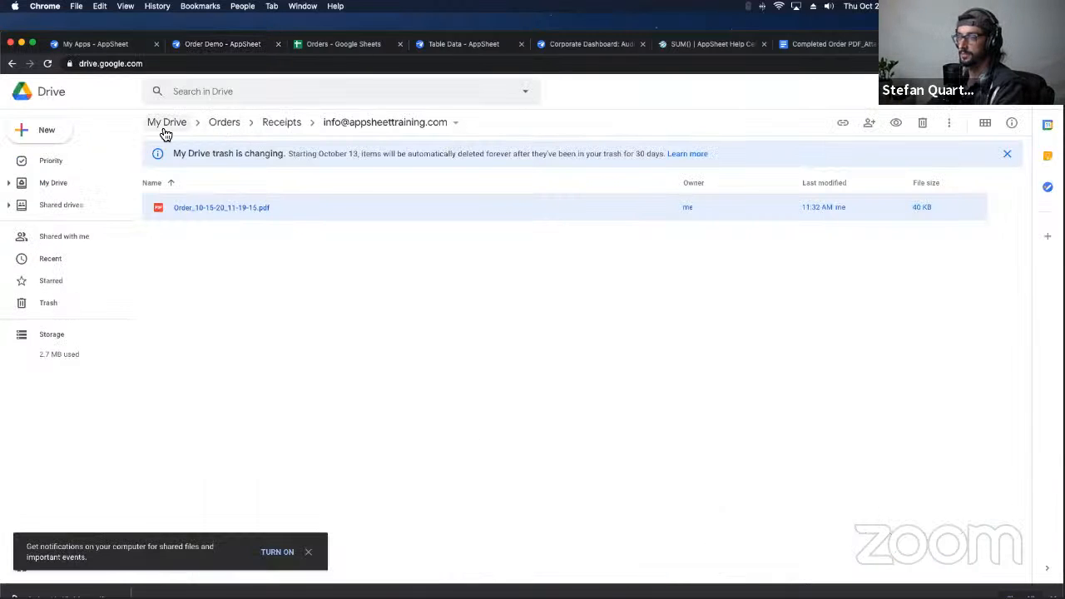
pyautogui.click(224, 125)
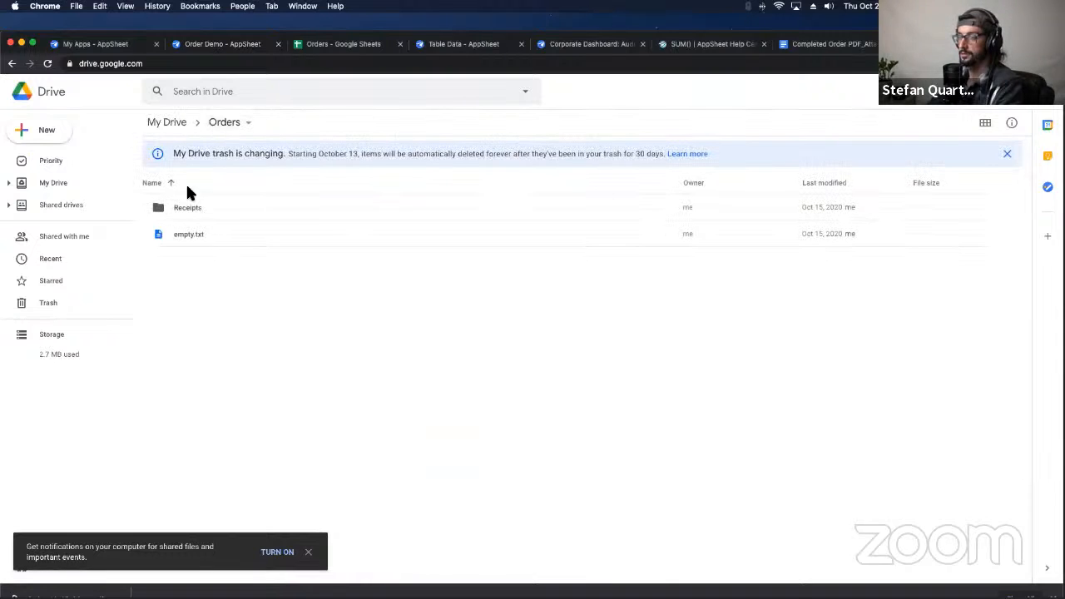
pyautogui.click(175, 123)
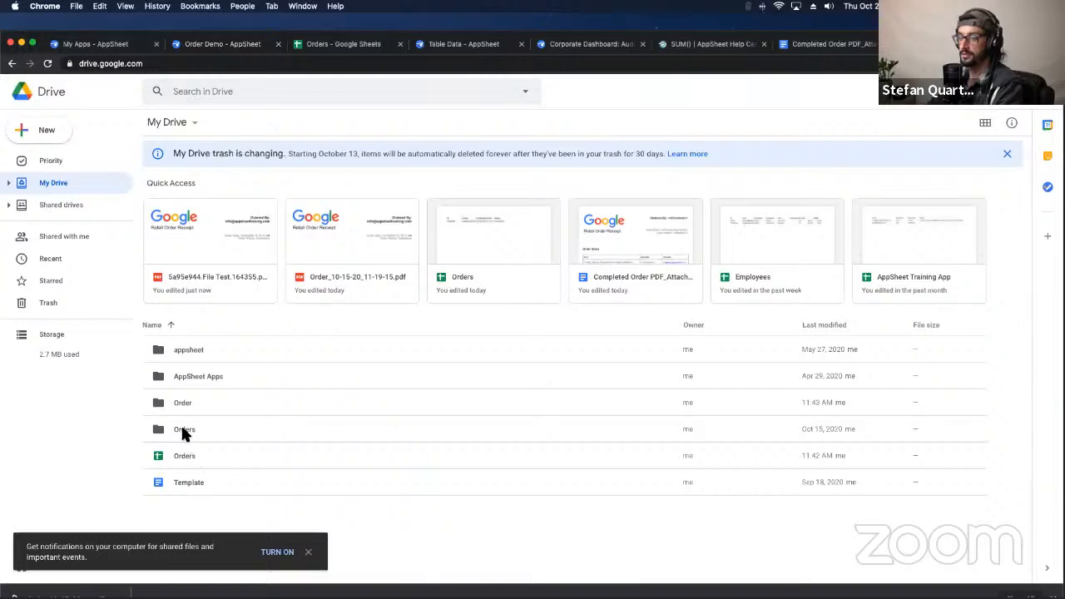
pyautogui.click(184, 434)
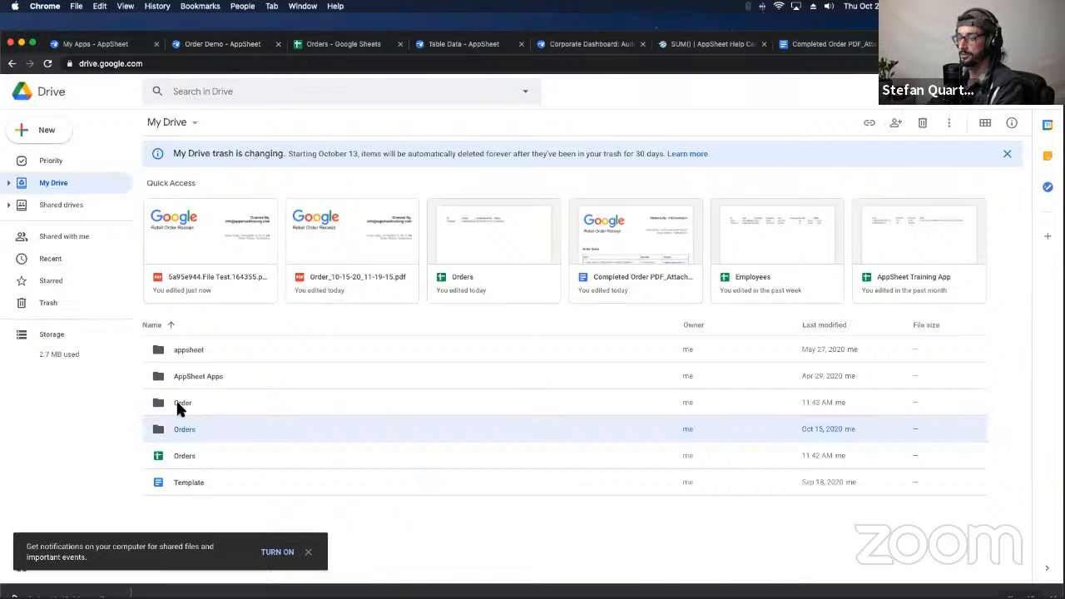
pyautogui.click(177, 401)
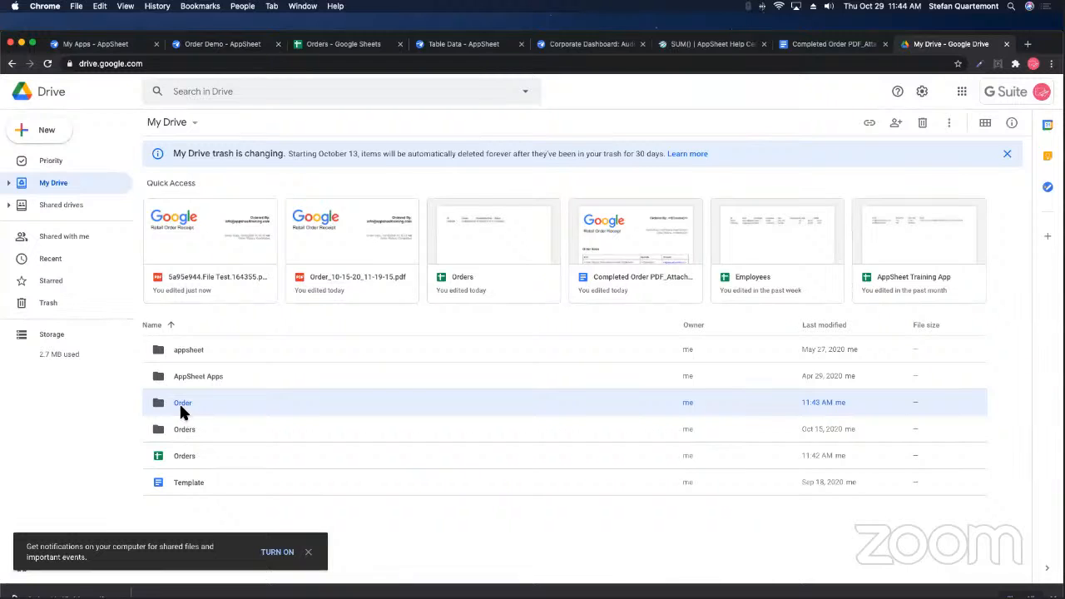
pyautogui.doubleClick(178, 401)
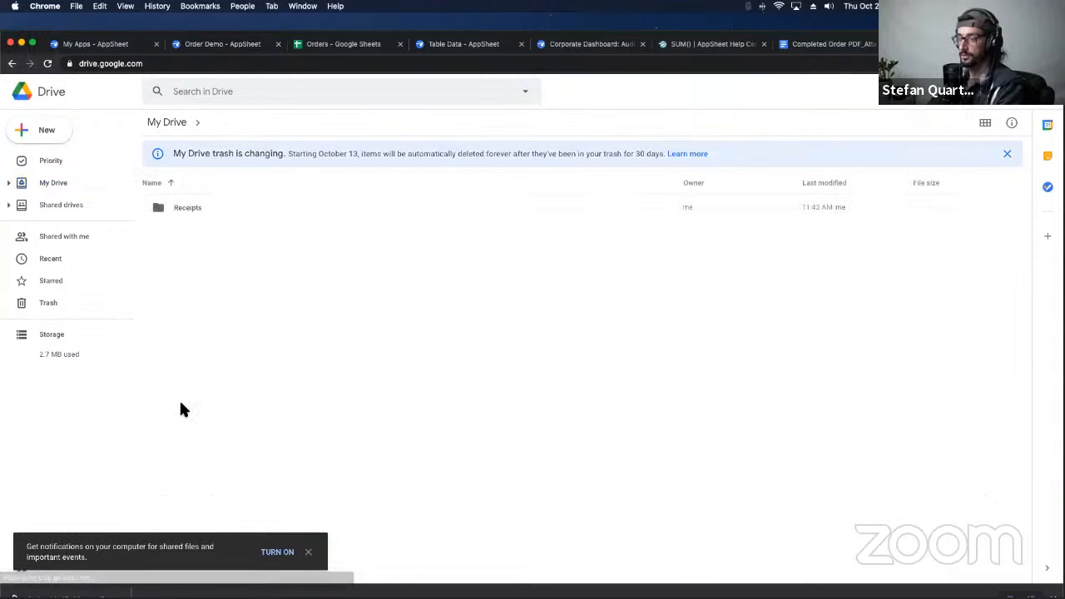
# Step: Open Receipts and the creator's folder to check the 5a95e944 File Test PDF, then return to My Drive
pyautogui.click(197, 210)
pyautogui.doubleClick(197, 209)
pyautogui.click(197, 210)
pyautogui.doubleClick(197, 210)
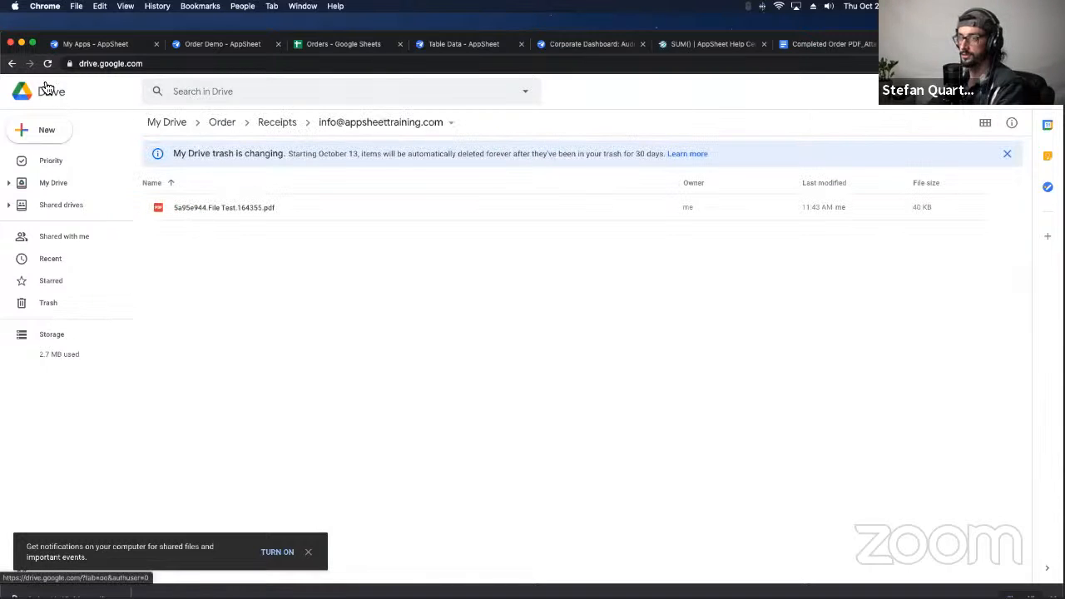
pyautogui.click(12, 64)
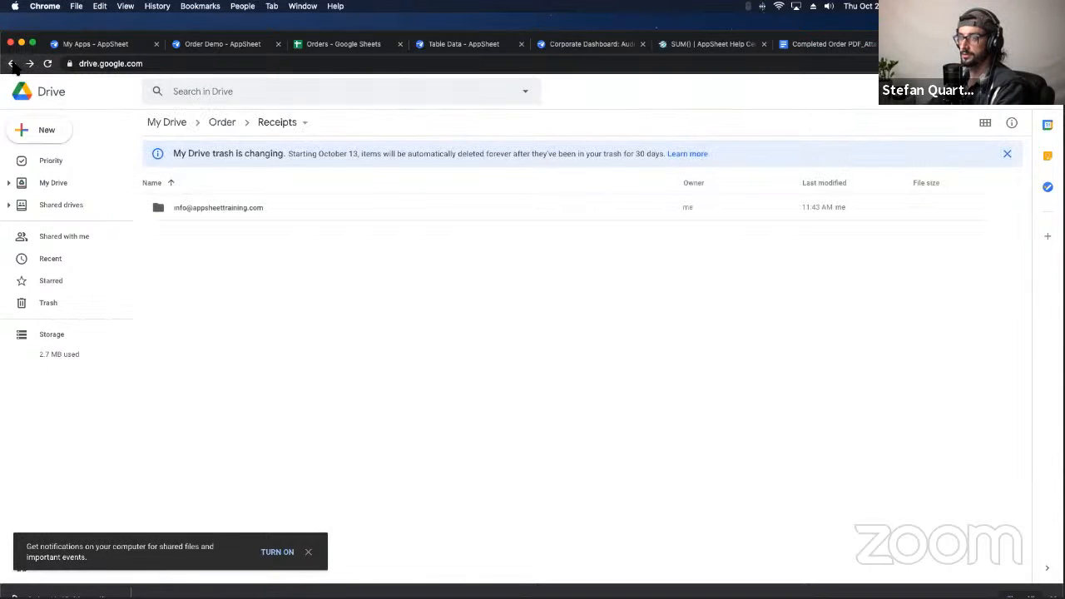
pyautogui.click(12, 64)
pyautogui.click(12, 64)
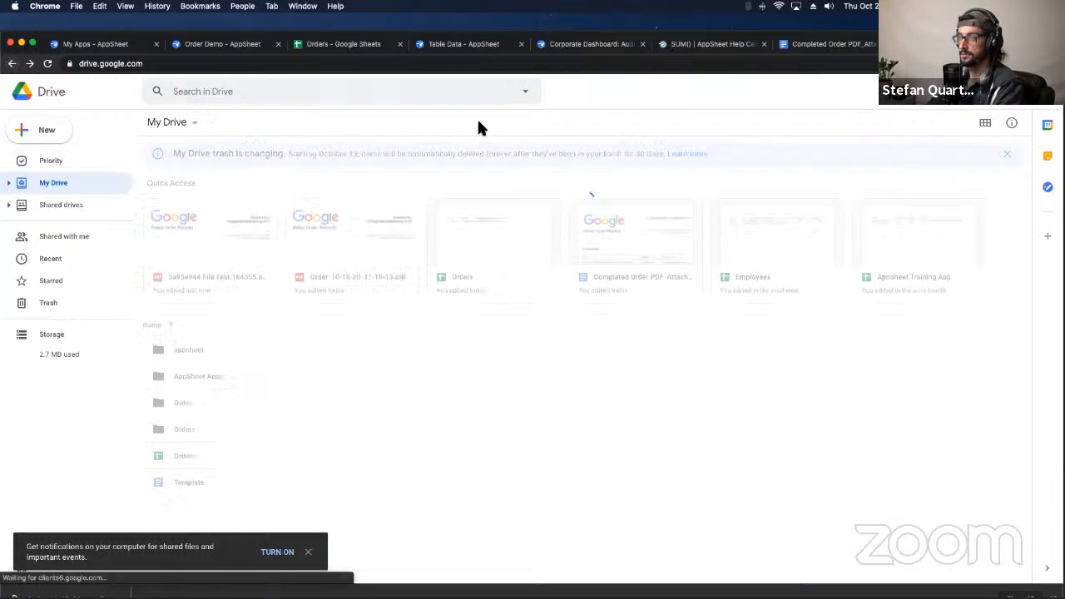
# Step: Correct the File Test column's folder path to "/Orders/Receipts/" & [Creator] & "/"
pyautogui.click(832, 48)
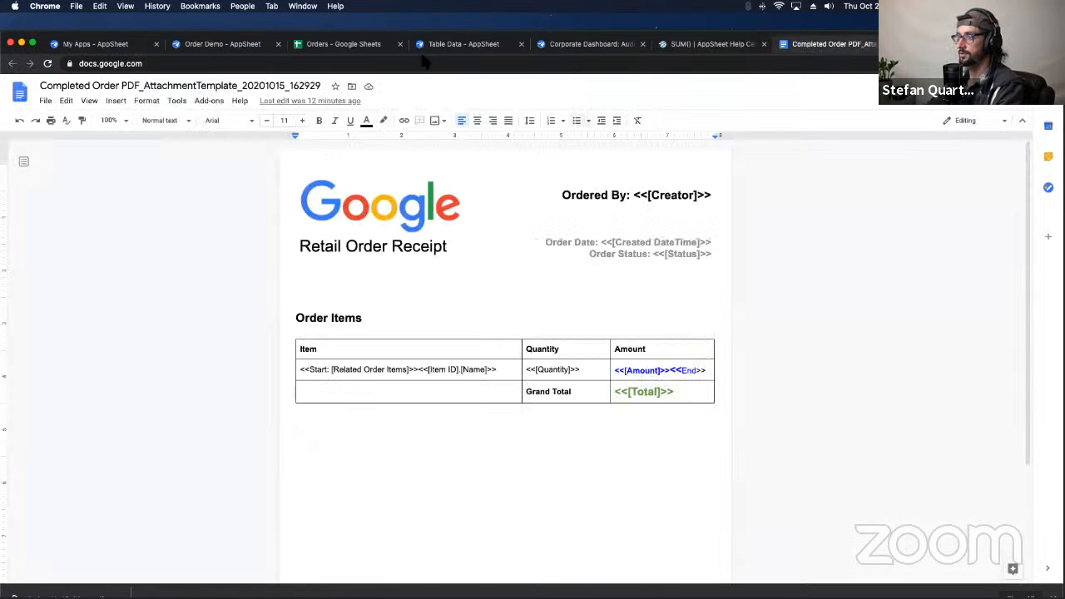
pyautogui.click(321, 46)
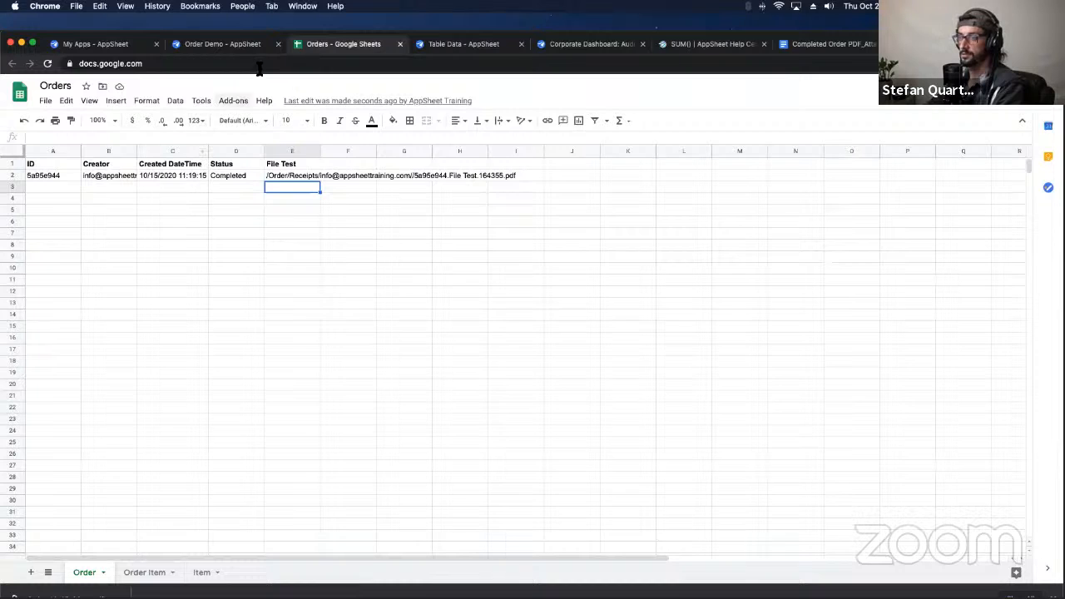
pyautogui.click(233, 44)
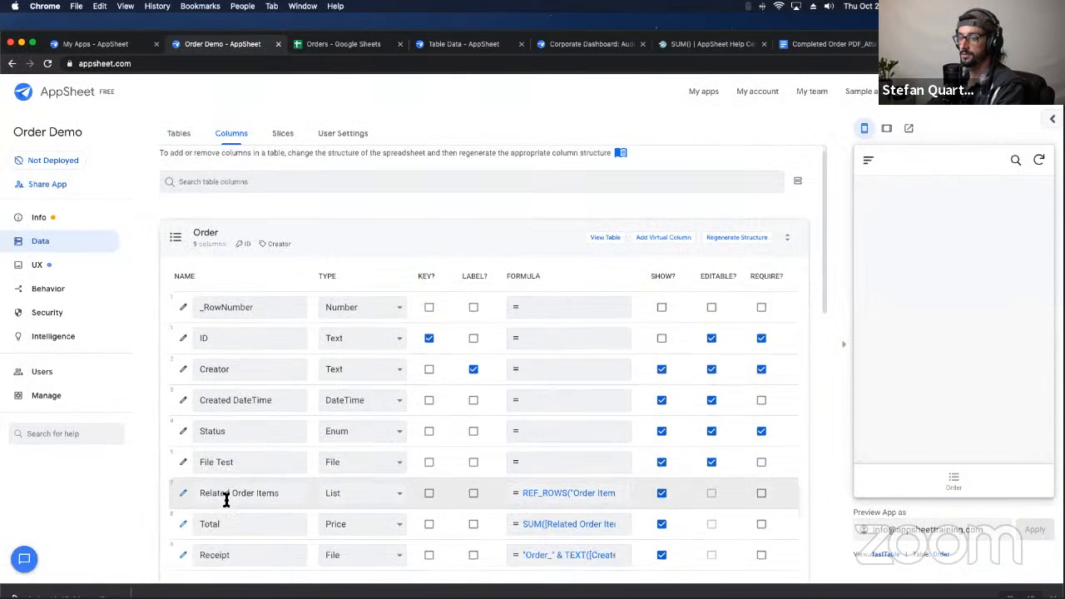
pyautogui.scroll(-1, 226, 496)
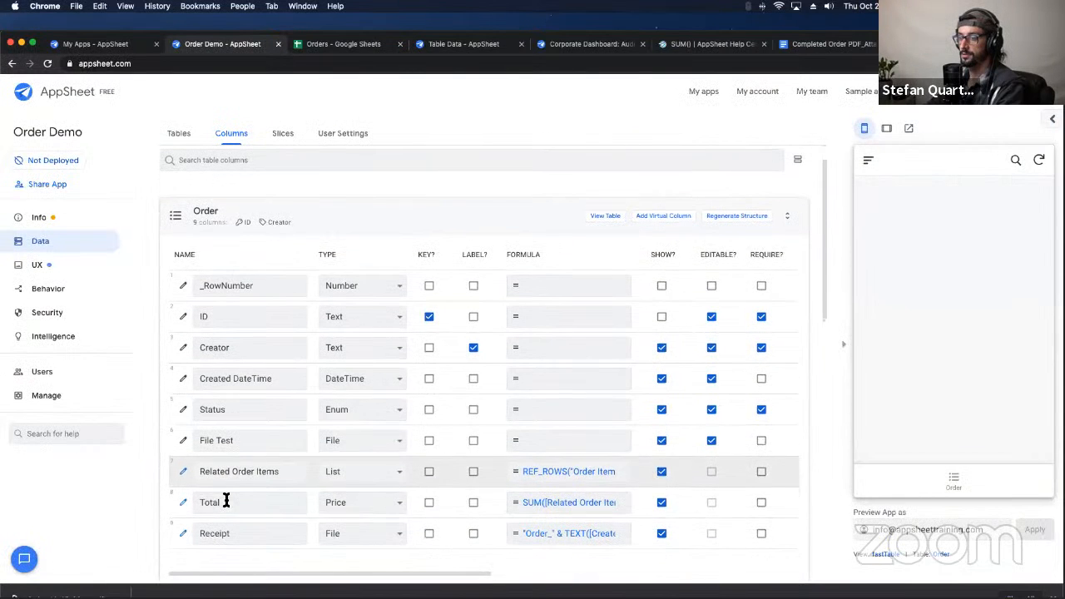
pyautogui.click(183, 440)
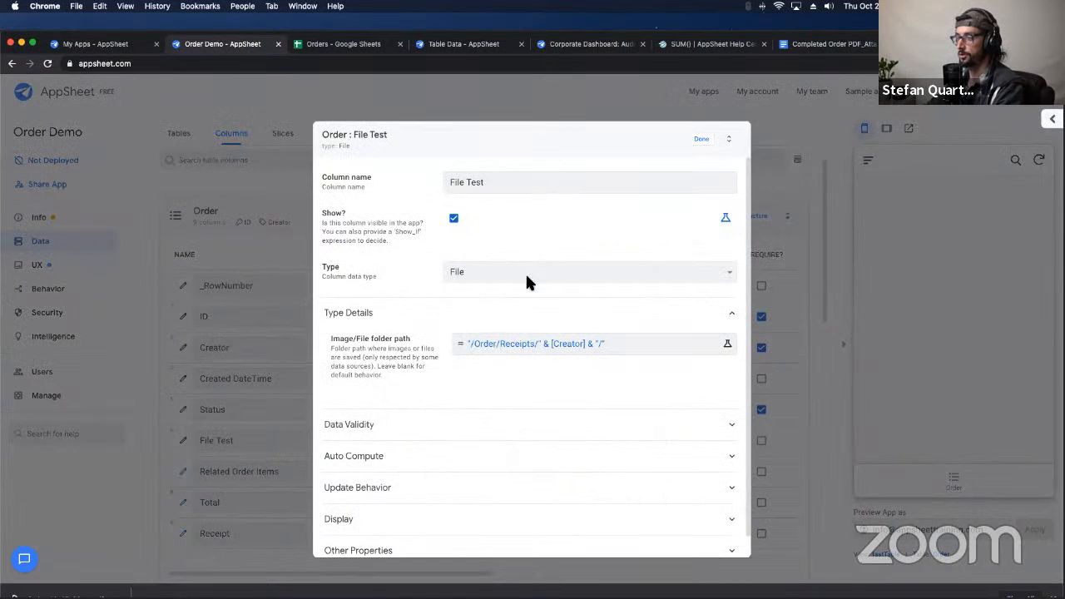
pyautogui.click(533, 343)
pyautogui.write('s')
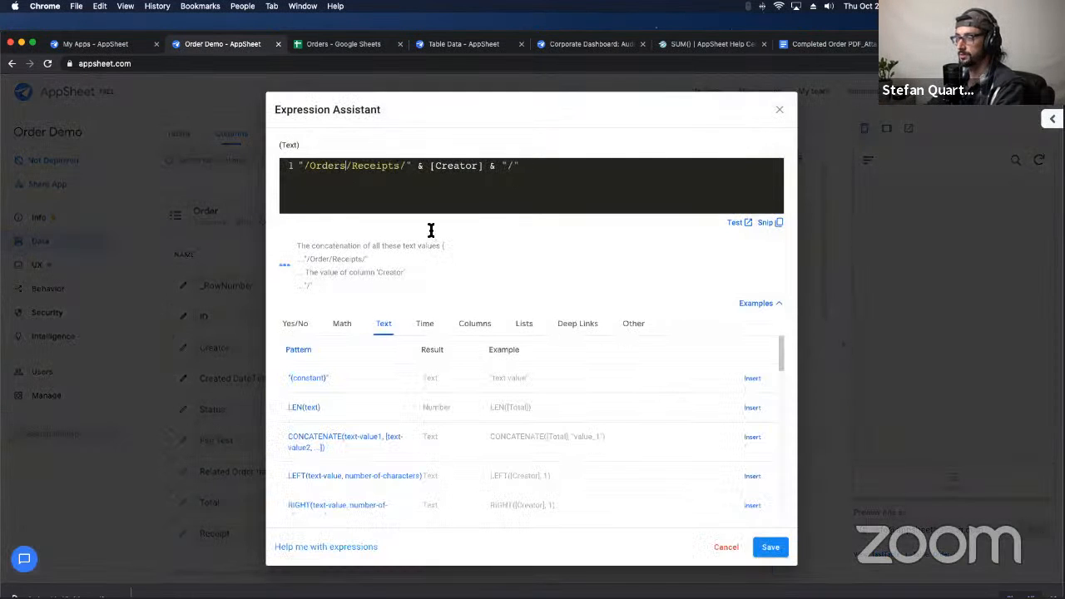
pyautogui.click(767, 545)
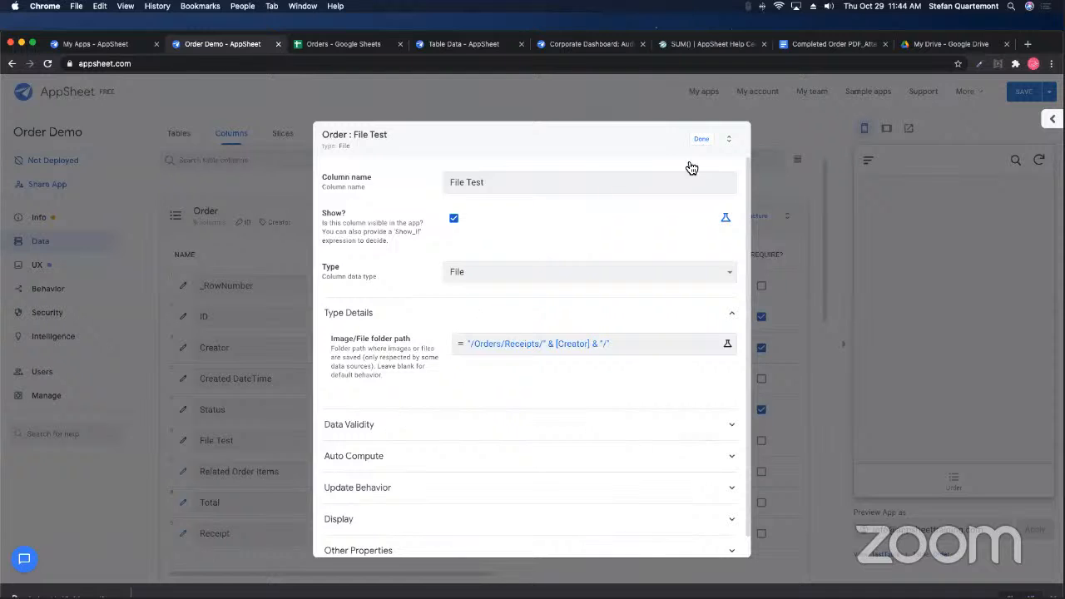
pyautogui.click(701, 140)
# Step: Correct the Receipt column's folder path to "/Orders/Receipts/" & [Creator] & "/"
pyautogui.click(185, 537)
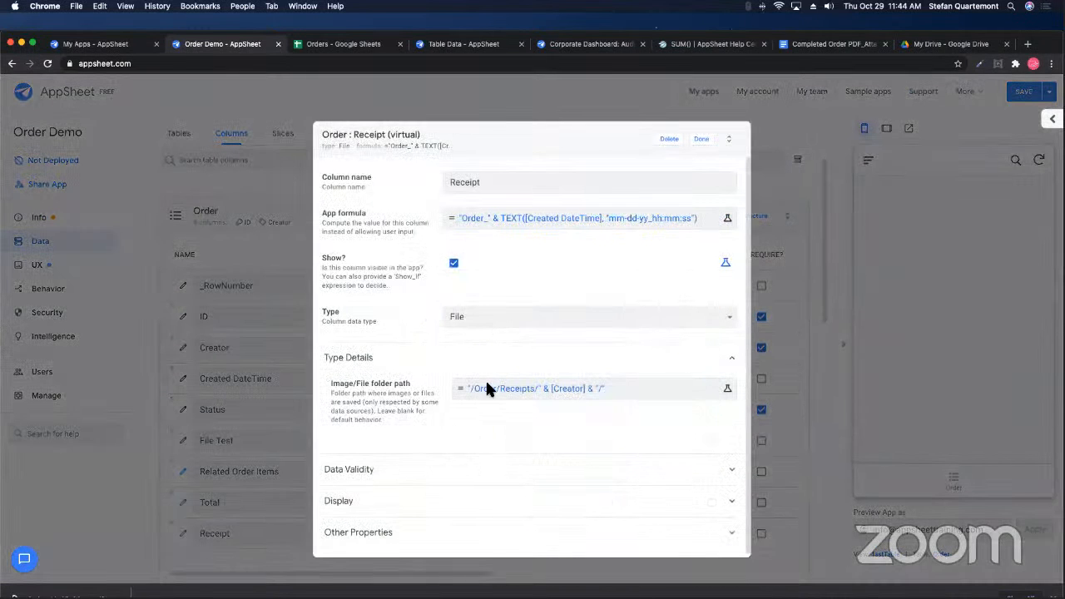
pyautogui.click(490, 388)
pyautogui.write('s')
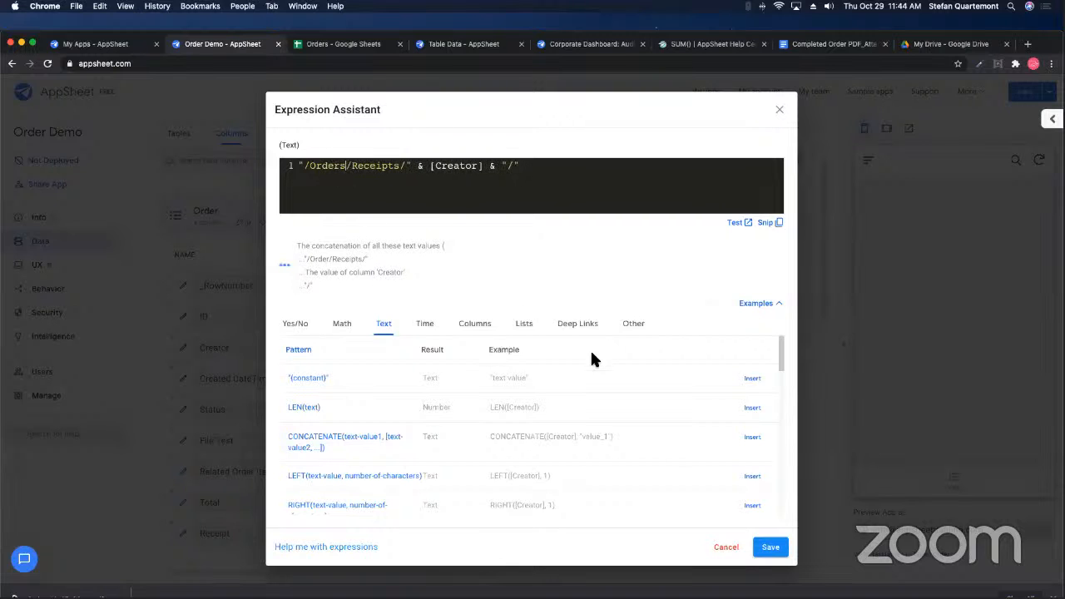
pyautogui.click(768, 548)
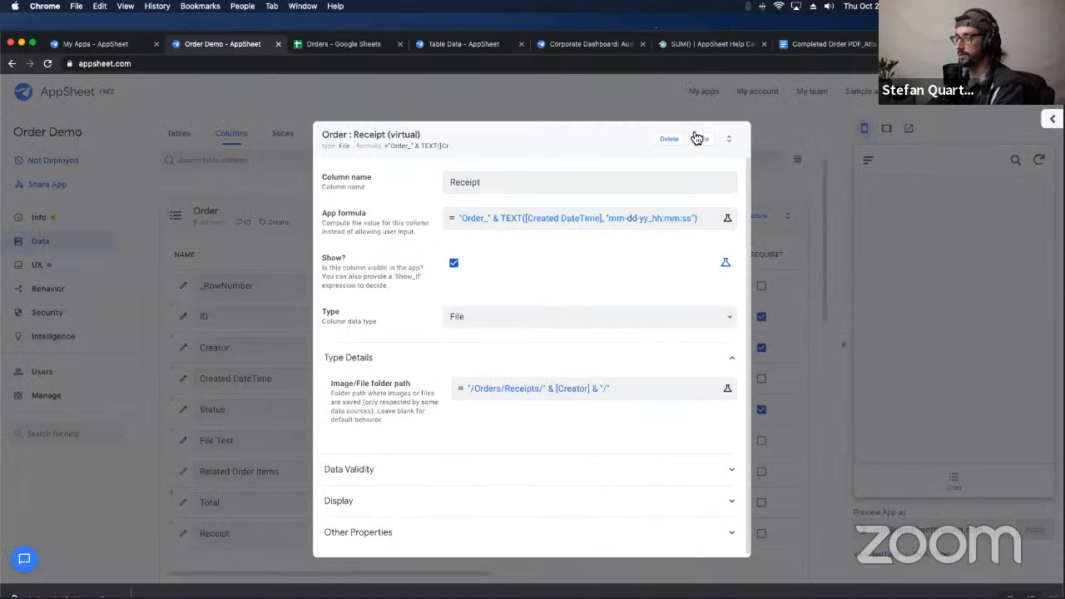
pyautogui.click(699, 138)
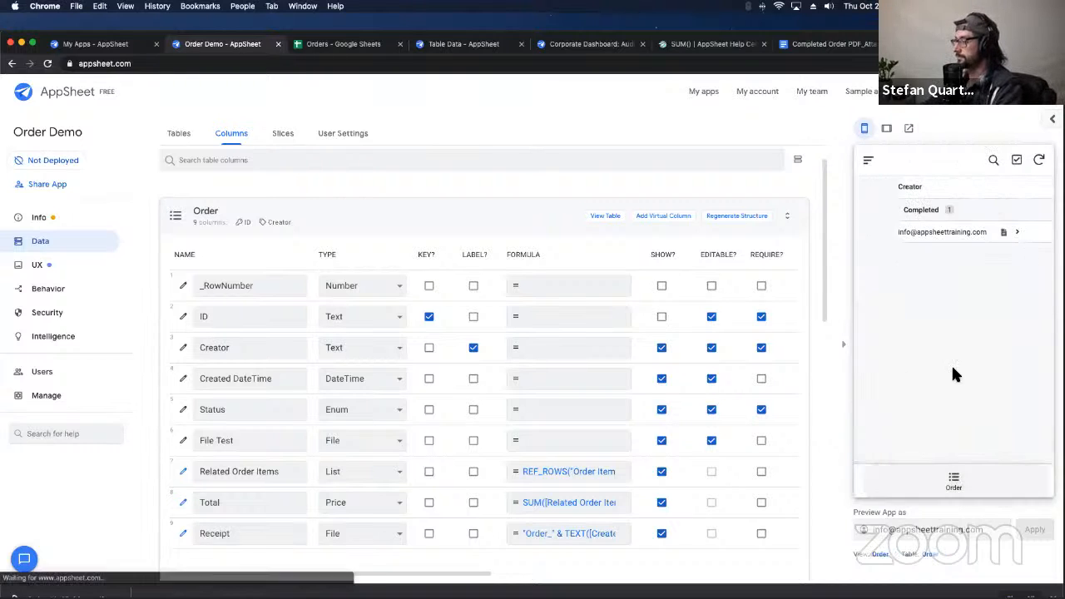
# Step: Open the Completed order's receipt PDF and review that order's details in the preview
pyautogui.click(966, 238)
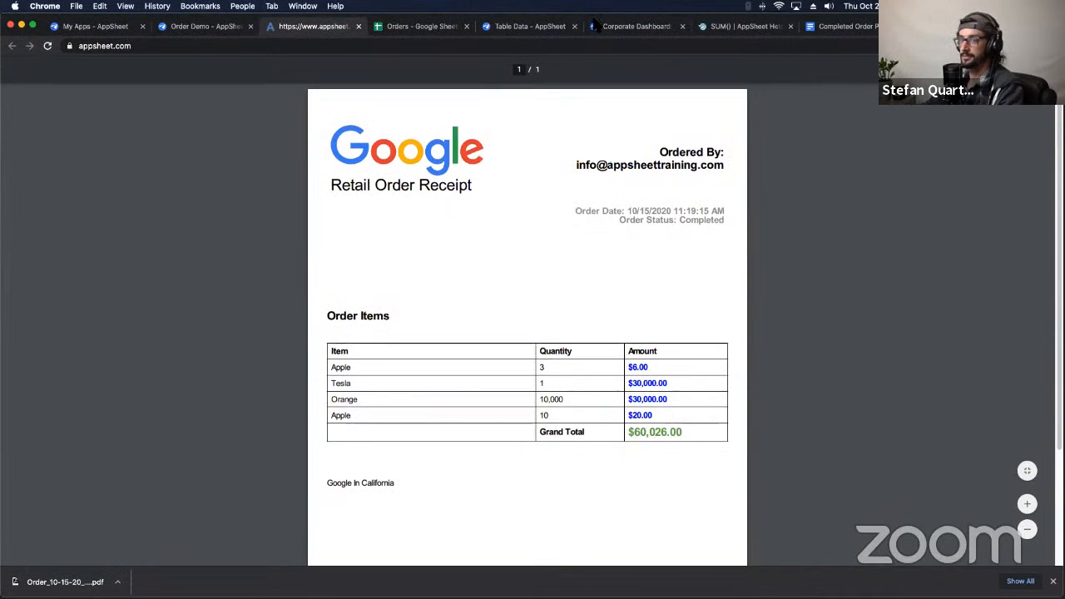
pyautogui.click(220, 30)
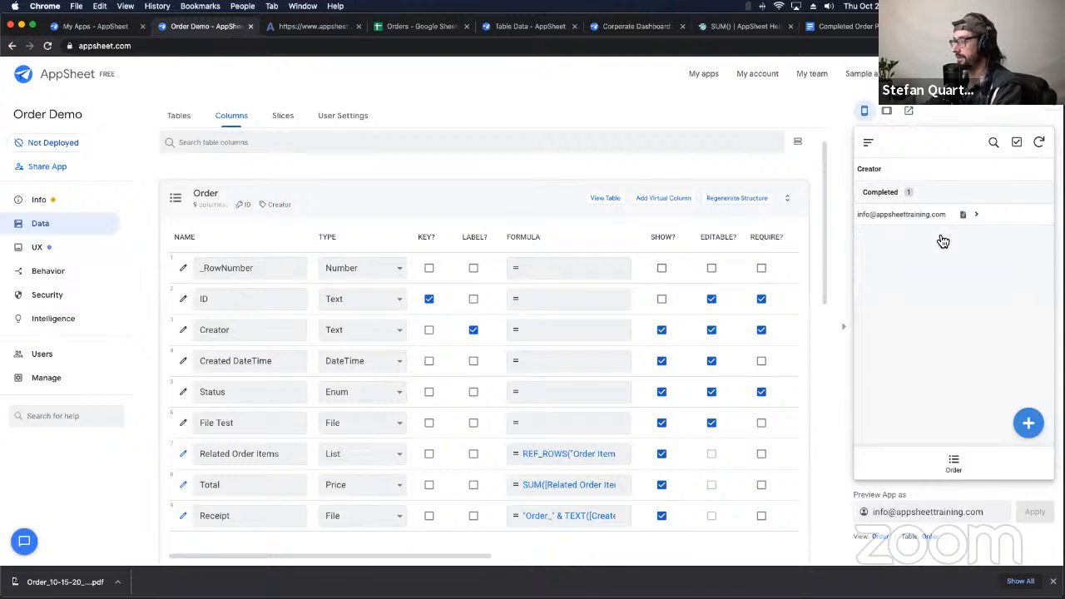
pyautogui.click(915, 217)
pyautogui.scroll(-1, 947, 318)
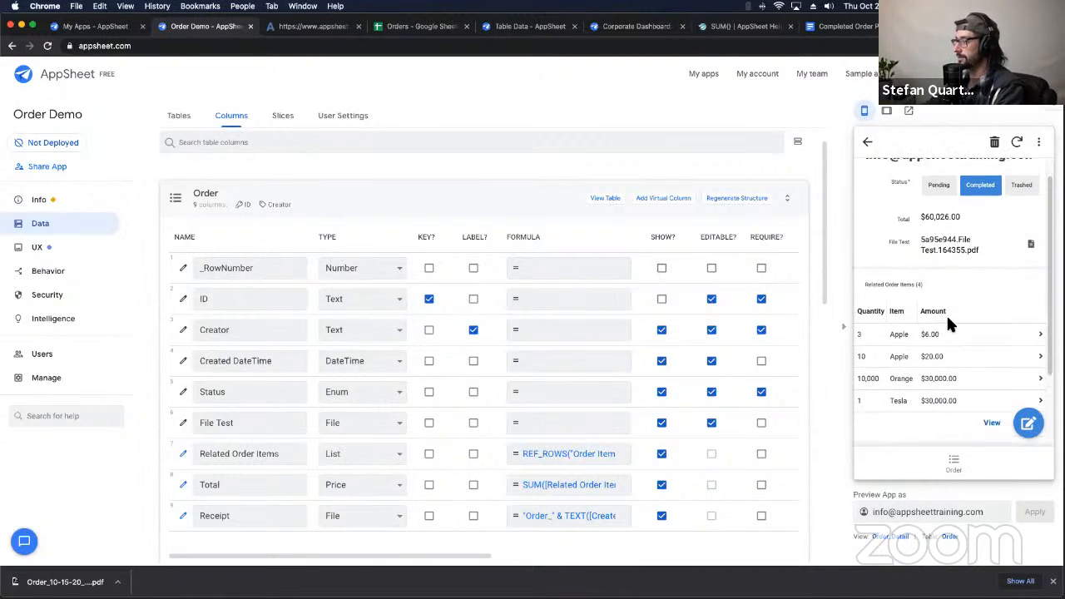
pyautogui.scroll(1, 948, 320)
pyautogui.scroll(-4, 951, 341)
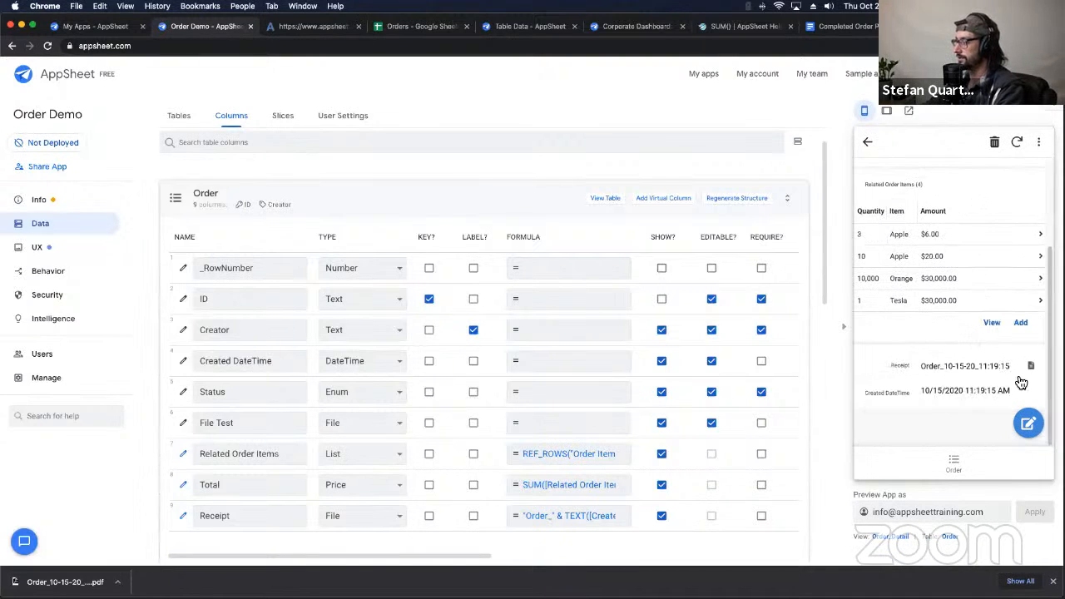
pyautogui.scroll(3, 994, 341)
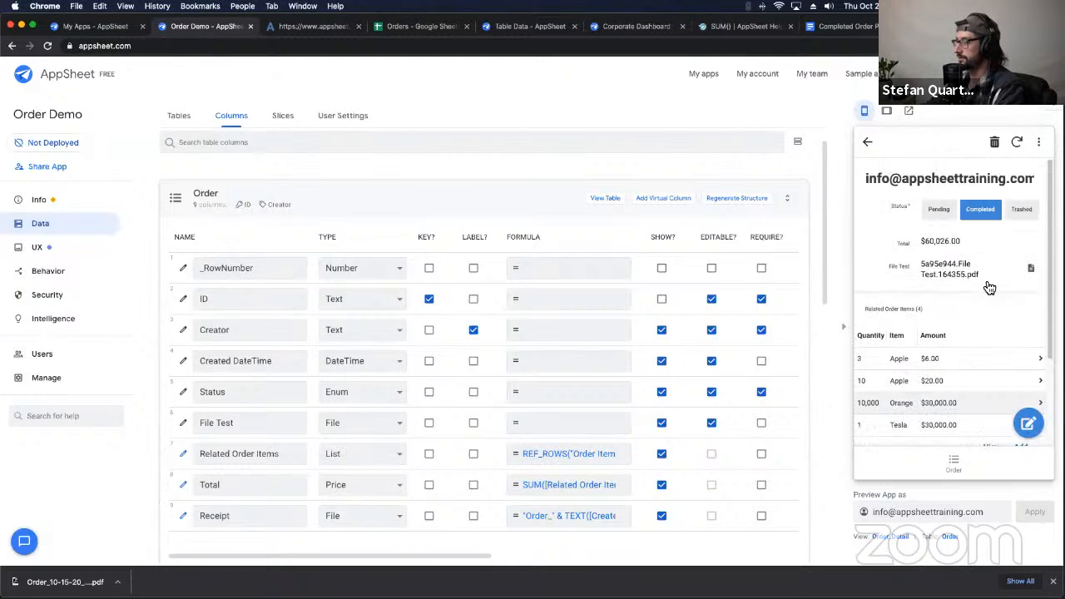
pyautogui.click(869, 146)
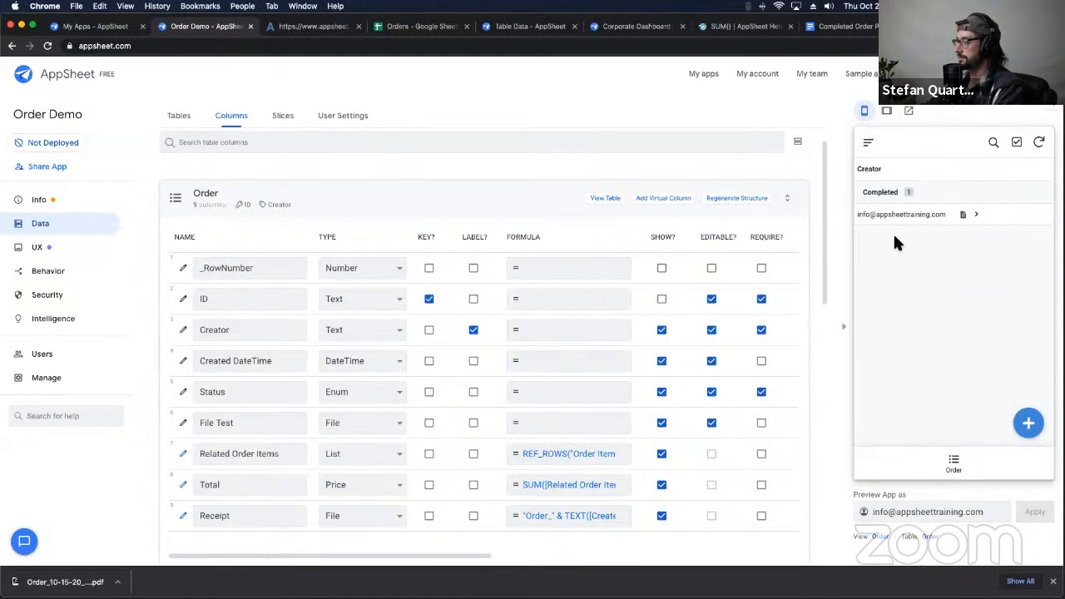
# Step: Create and save a new Pending order, then open its details
pyautogui.click(1029, 425)
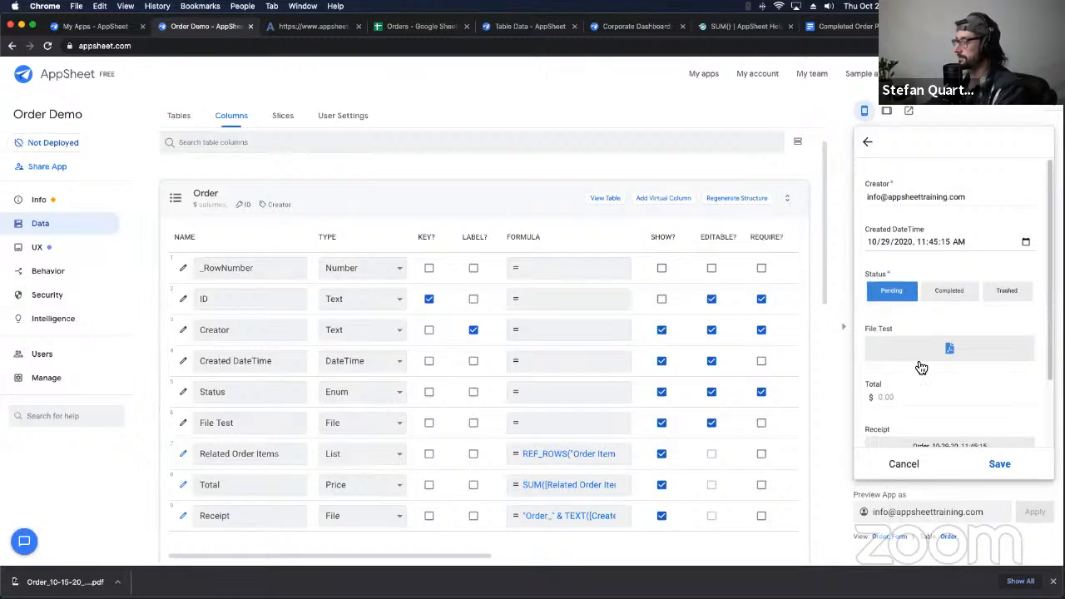
pyautogui.scroll(-2, 917, 363)
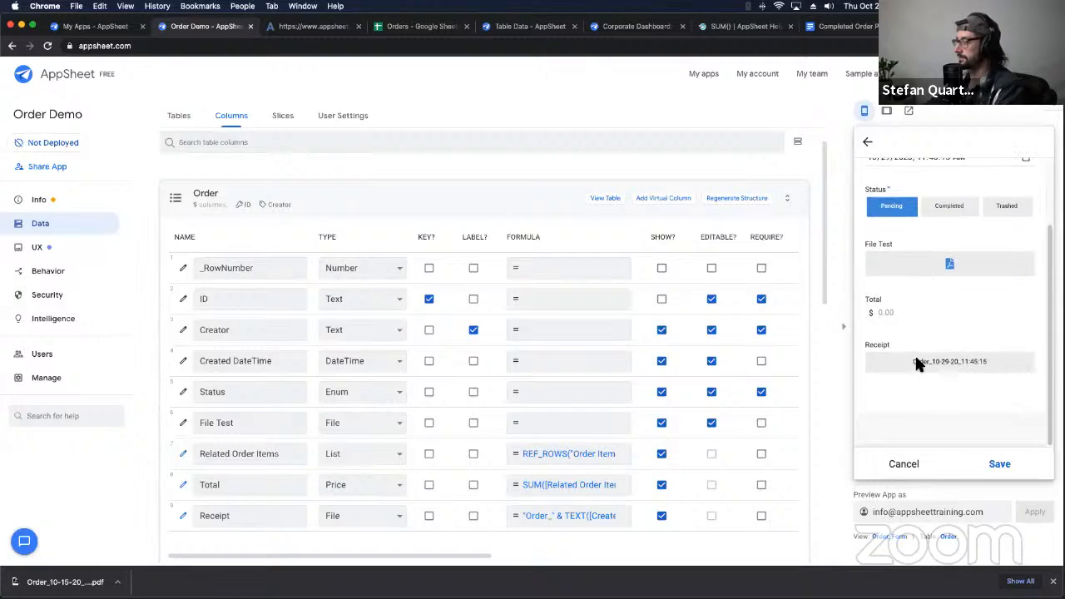
pyautogui.click(998, 464)
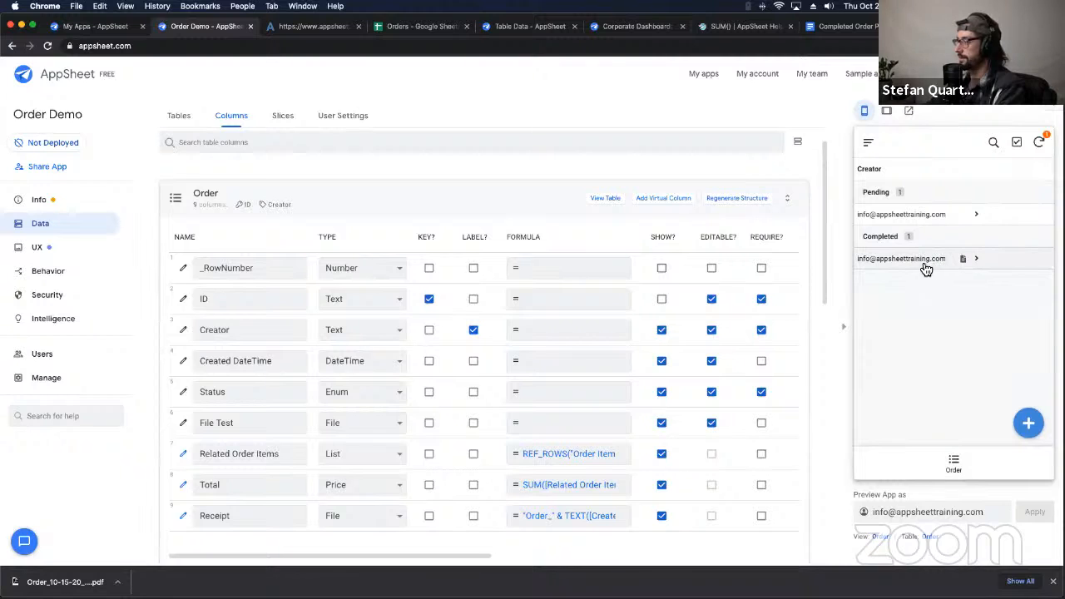
pyautogui.click(930, 215)
# Step: Add an order line of 2 Tesla totalling $60,000 and mark the new order Completed
pyautogui.click(1039, 358)
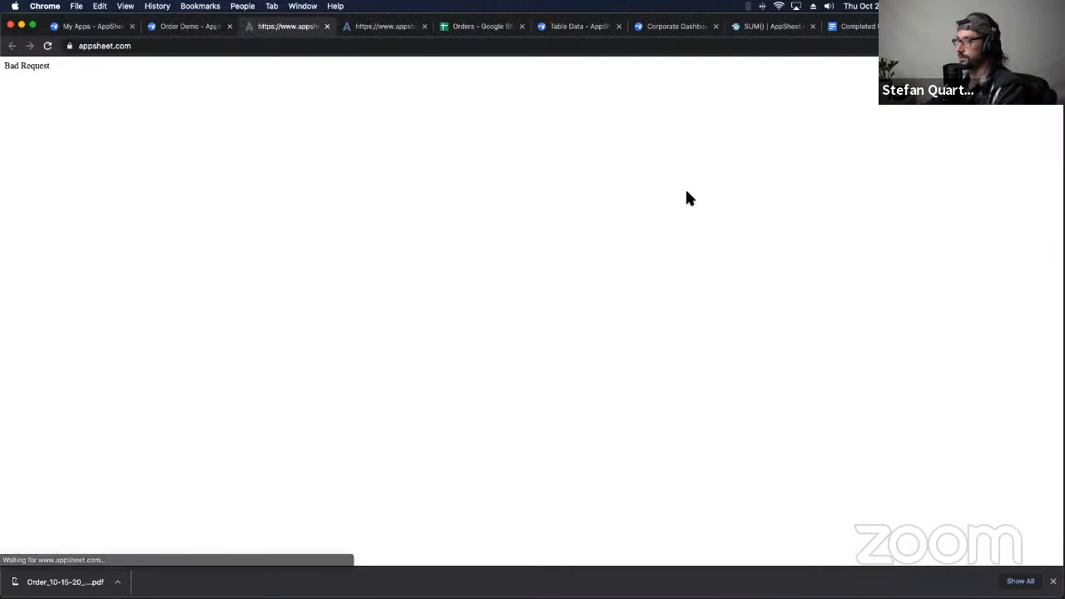
pyautogui.click(327, 26)
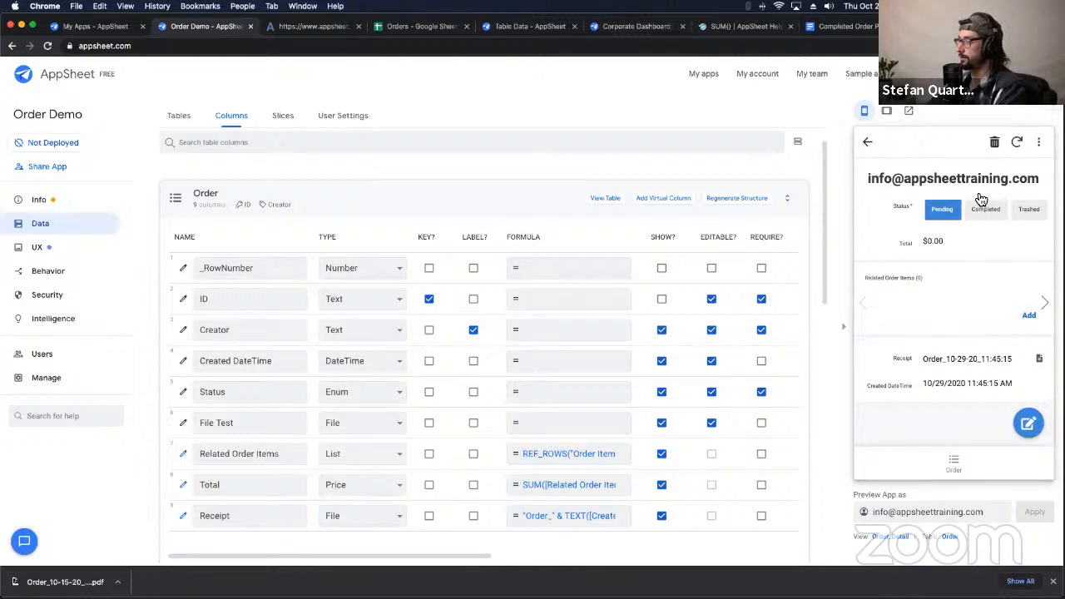
pyautogui.click(1031, 319)
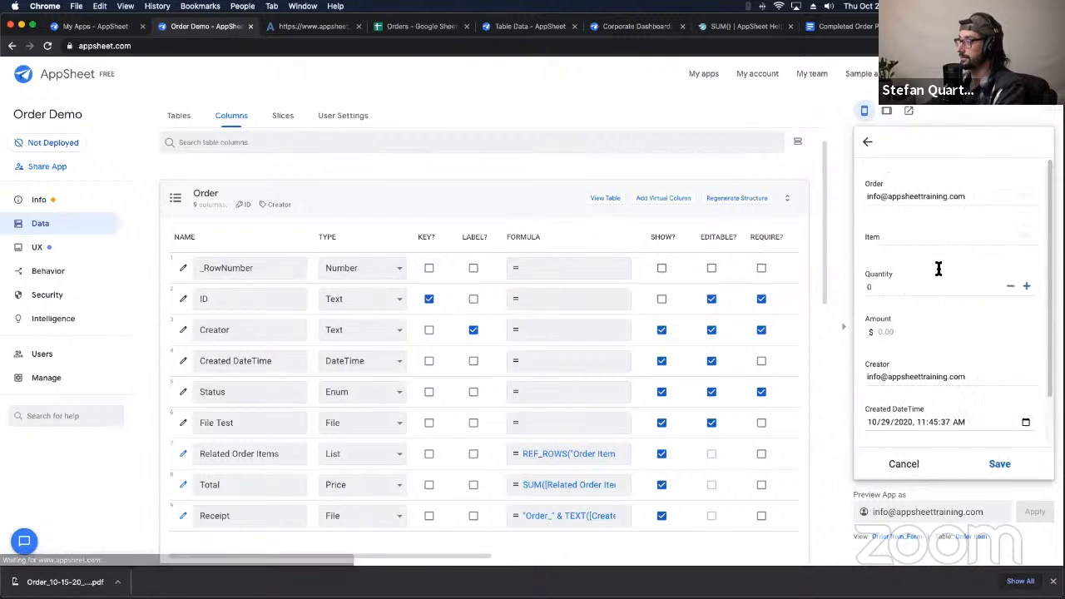
pyautogui.click(893, 242)
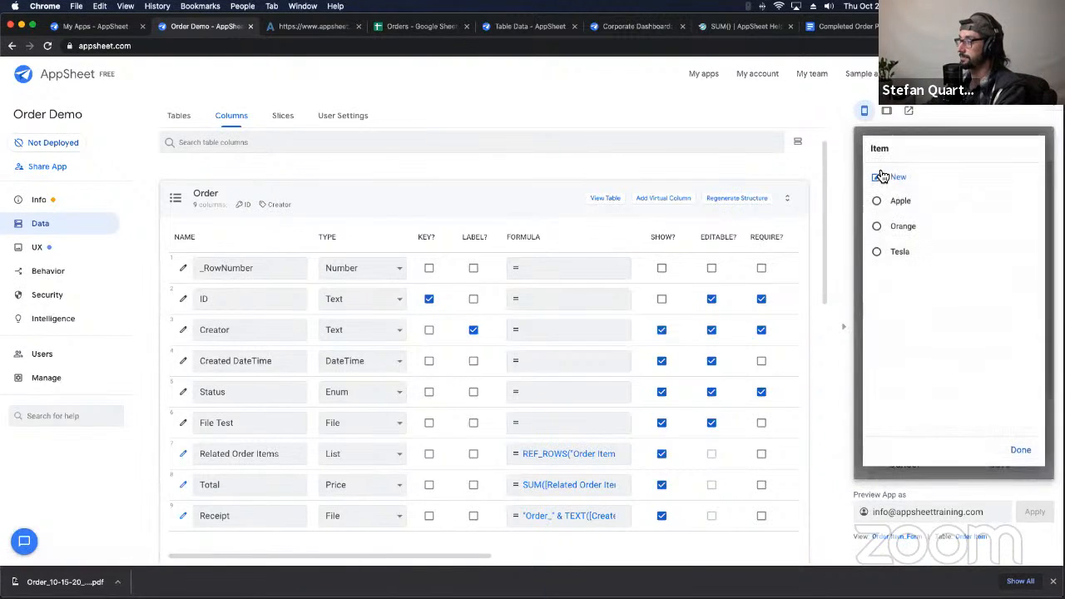
pyautogui.click(894, 252)
pyautogui.click(895, 289)
pyautogui.write('2')
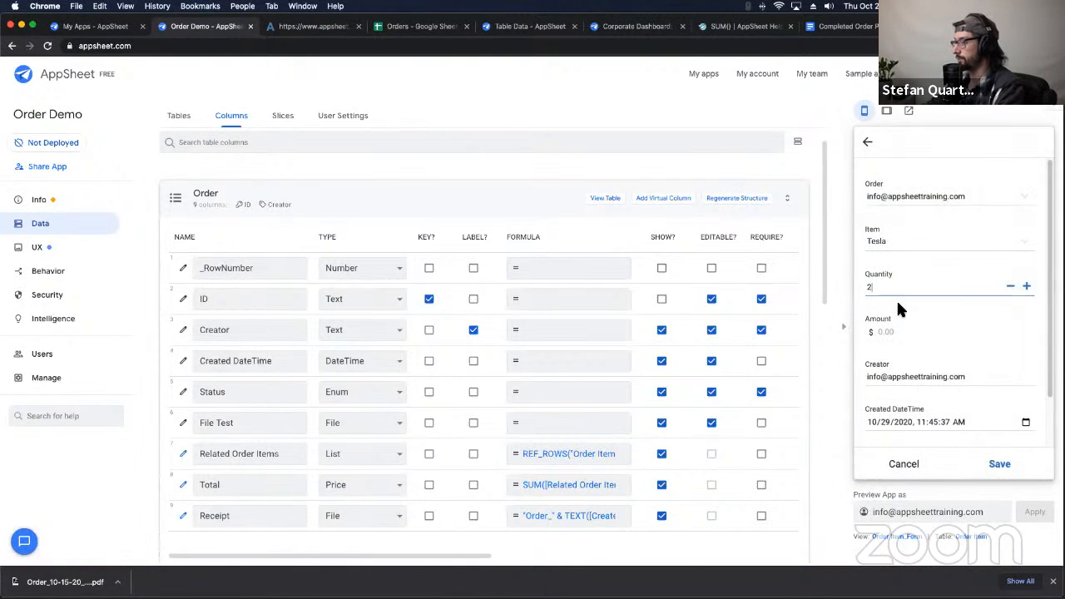
pyautogui.scroll(-2, 956, 366)
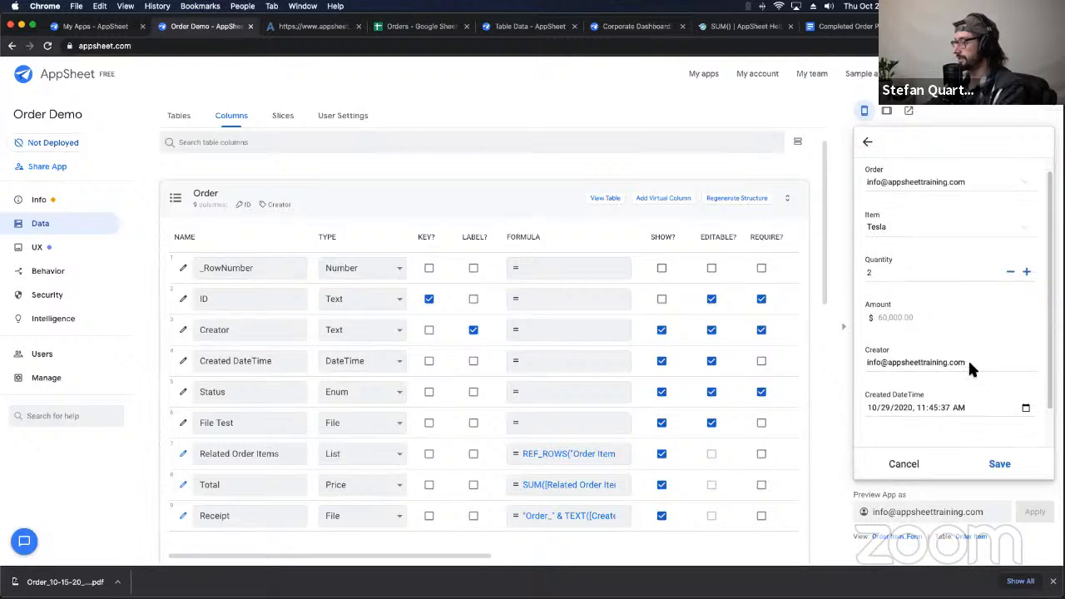
pyautogui.click(1001, 464)
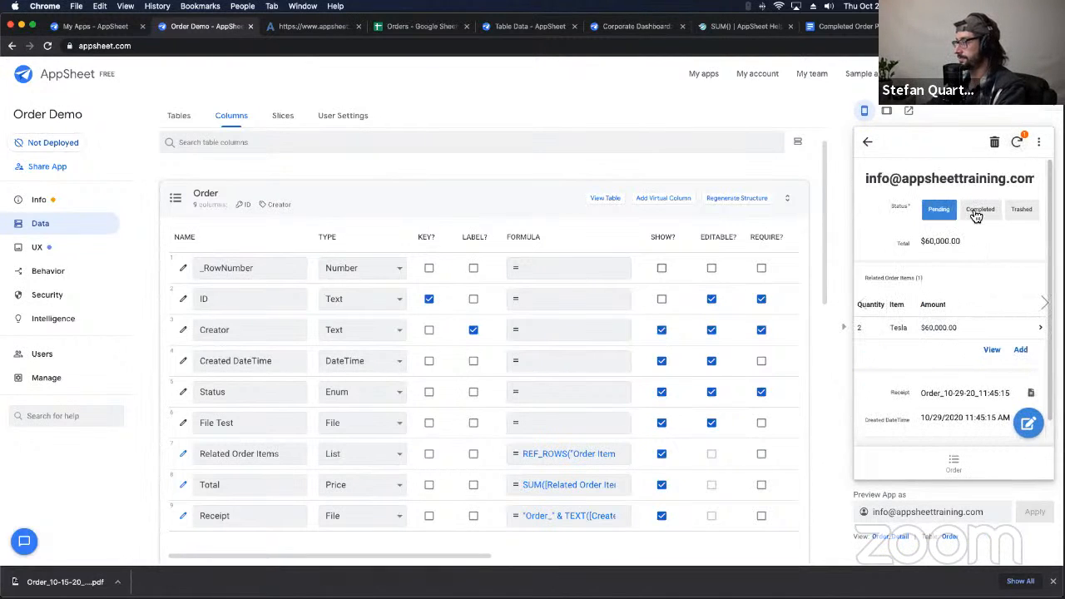
pyautogui.click(978, 211)
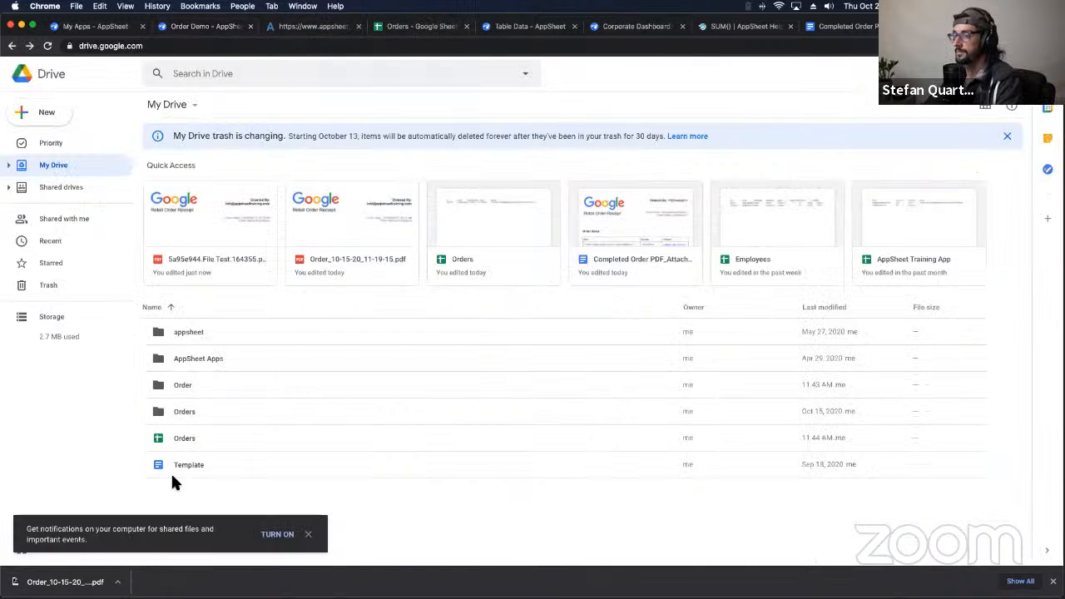
# Step: Delete the Order folder, then preview the older order PDF in Orders > Receipts
pyautogui.rightClick(174, 388)
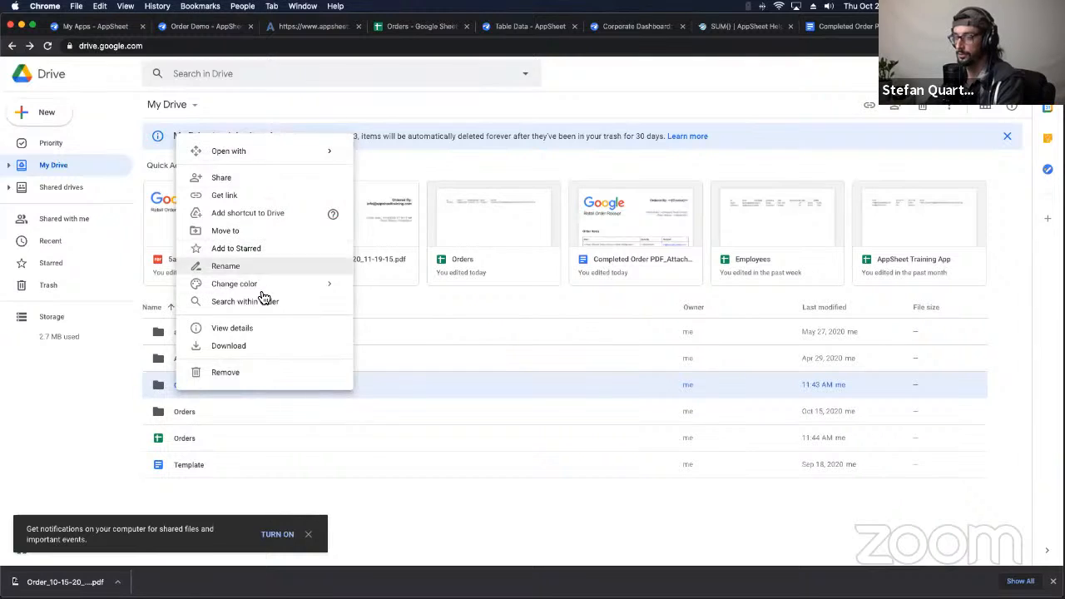
pyautogui.click(238, 372)
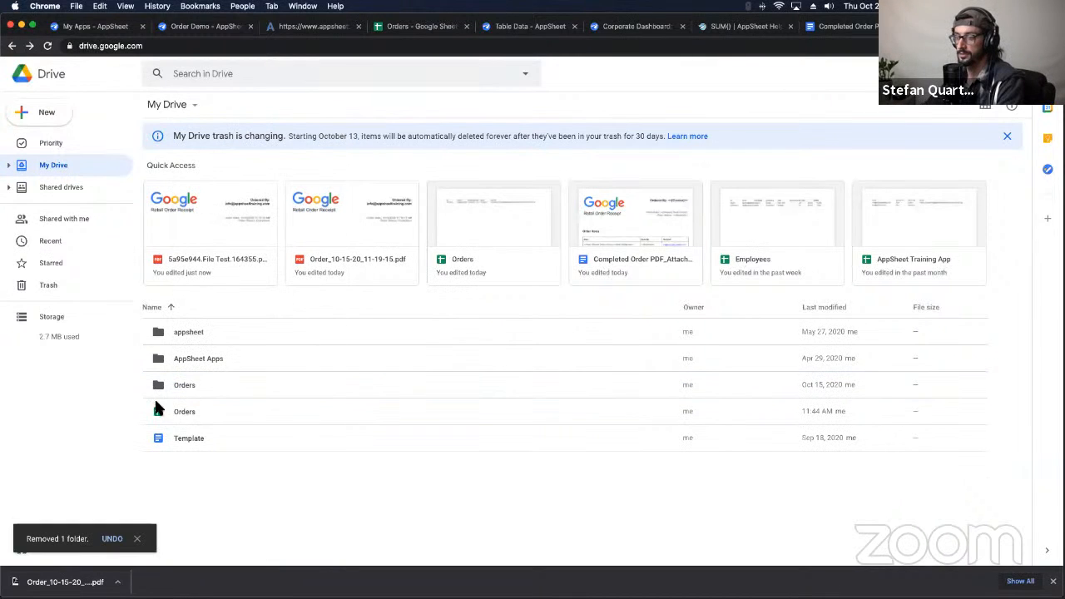
pyautogui.click(187, 390)
pyautogui.doubleClick(187, 387)
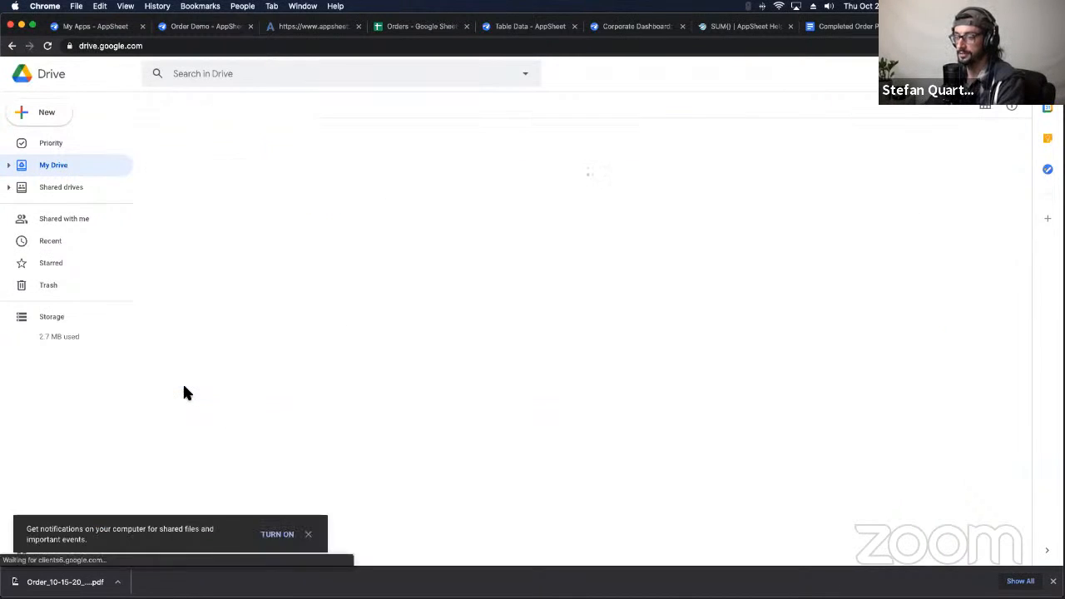
pyautogui.doubleClick(184, 191)
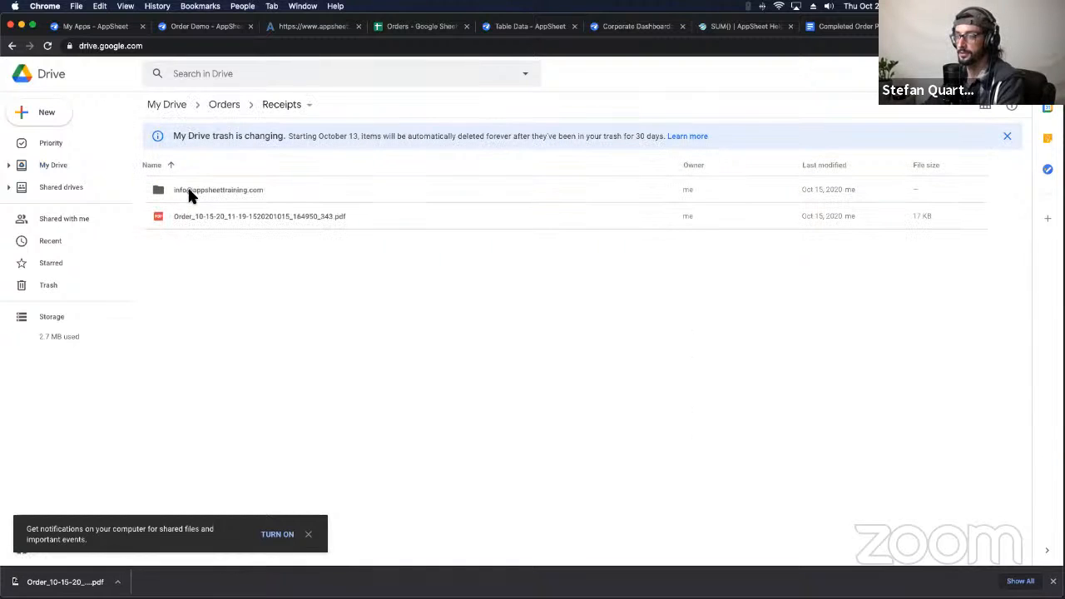
pyautogui.click(204, 218)
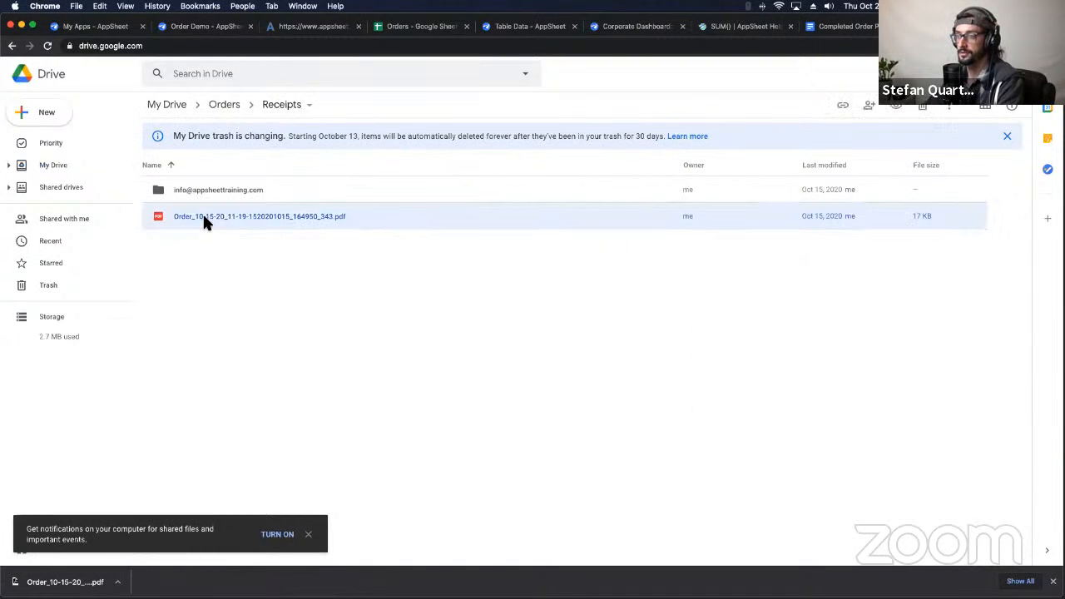
pyautogui.doubleClick(204, 218)
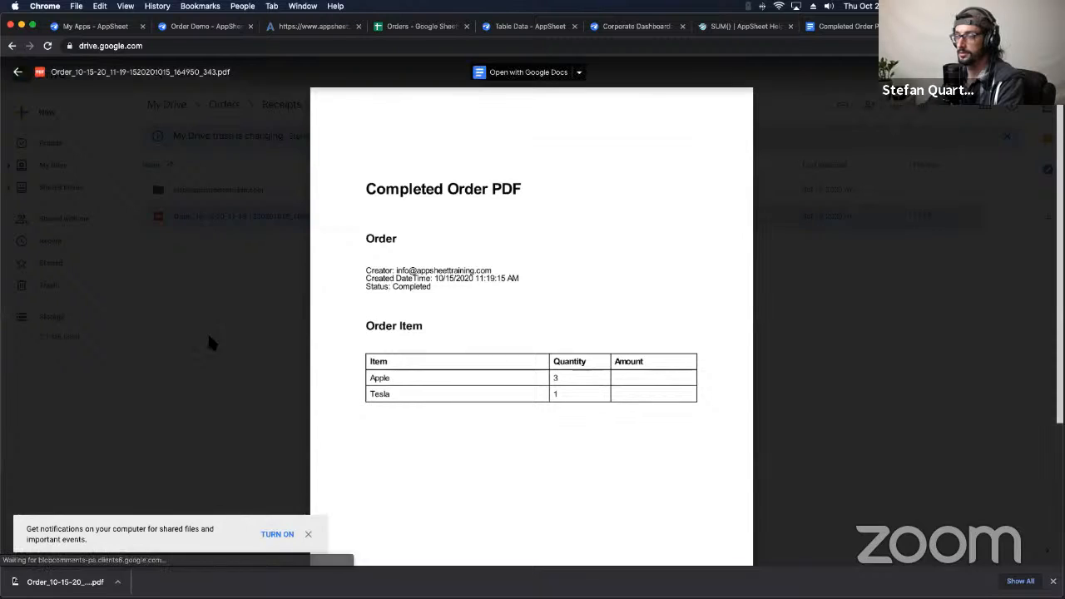
pyautogui.press('Escape')
# Step: Preview Order_10-29-20_11-45-15.pdf in the creator's receipts folder
pyautogui.doubleClick(213, 191)
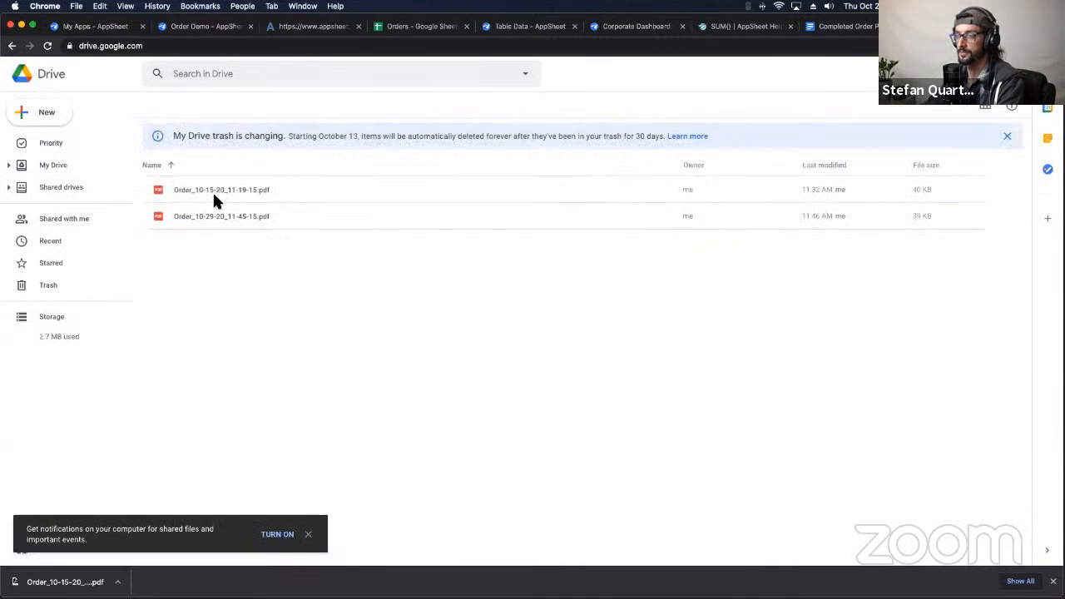
pyautogui.doubleClick(212, 215)
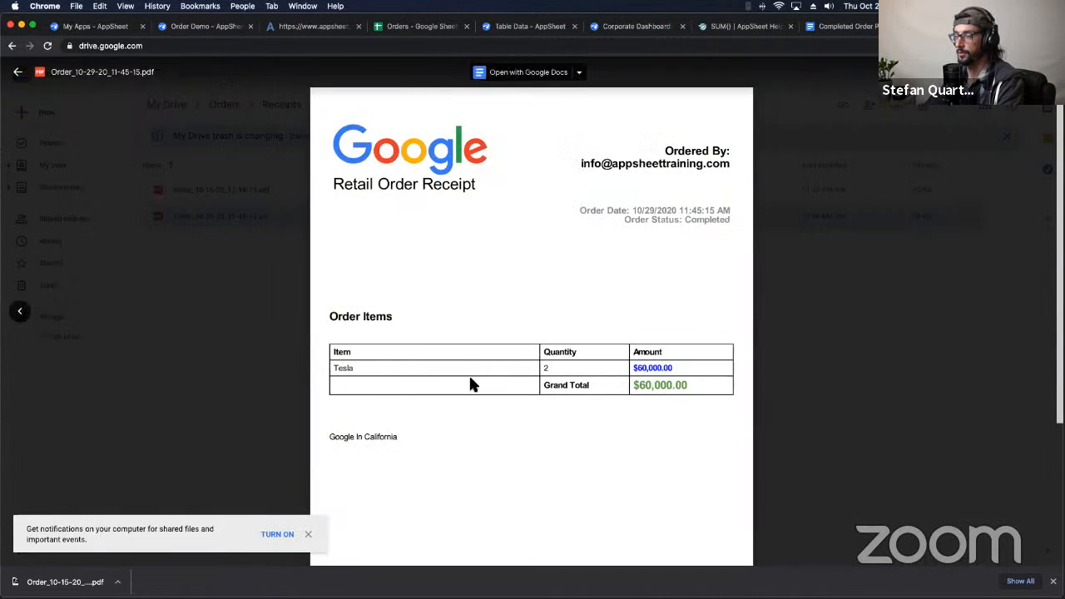
pyautogui.press('Escape')
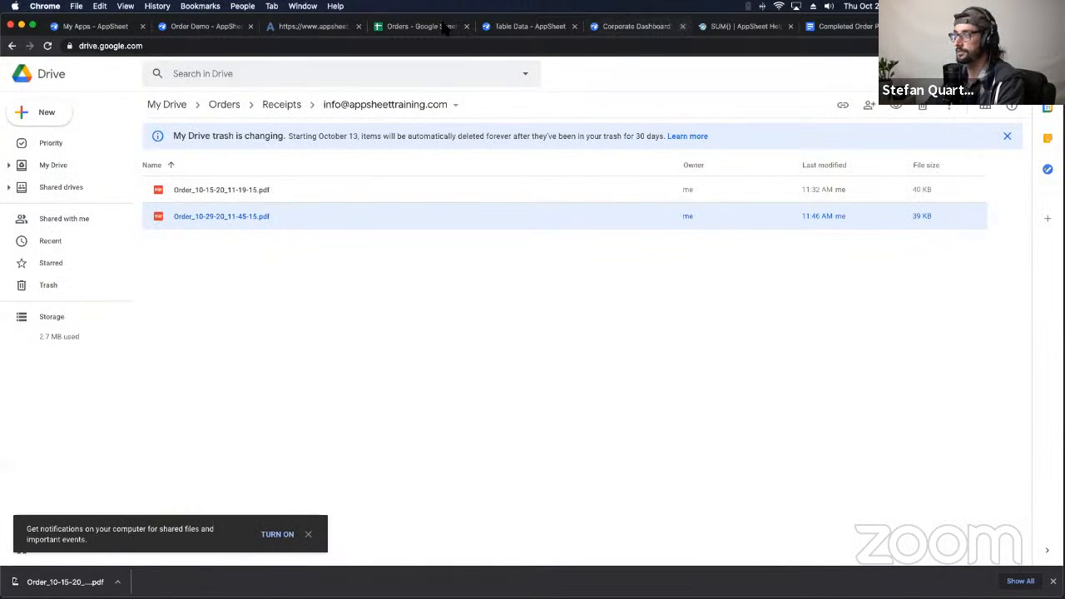
# Step: Try the preview's Receipt file twice, closing each 404 page, then view the 10/15/2020 receipt PDF
pyautogui.click(208, 27)
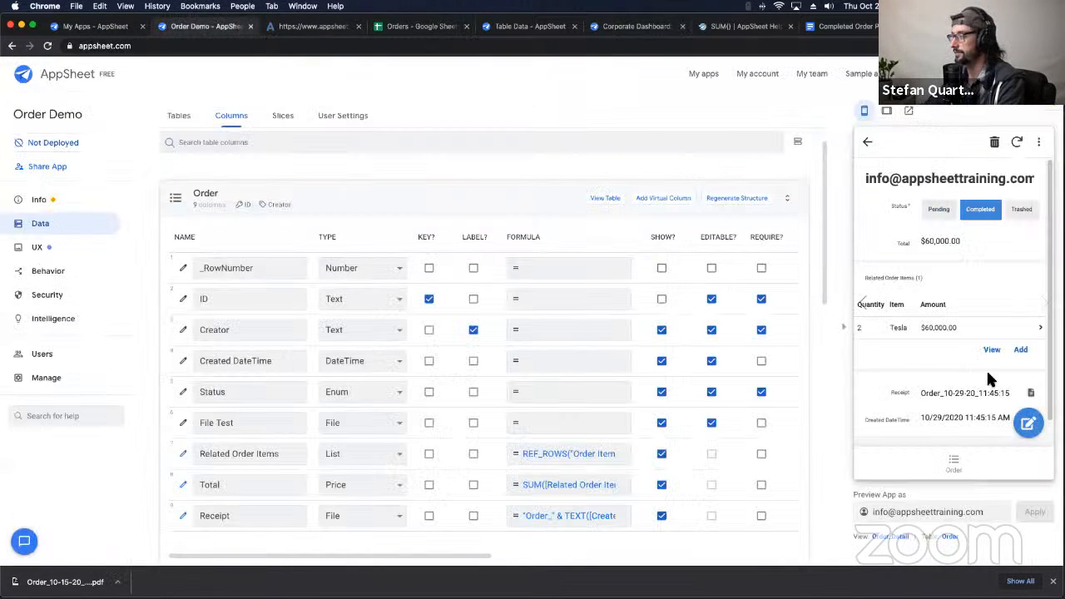
pyautogui.scroll(-1, 967, 369)
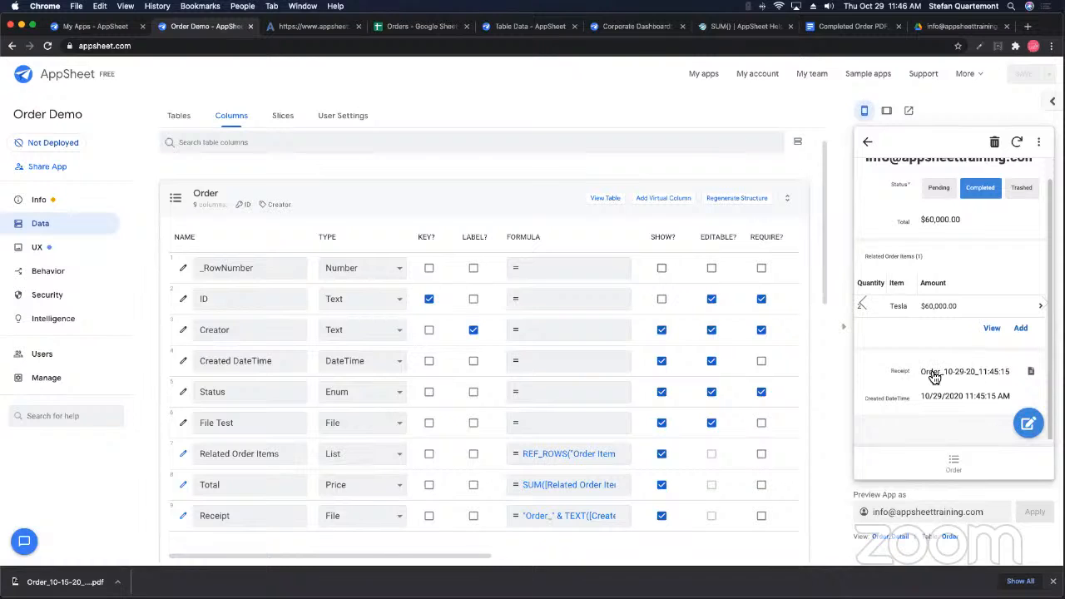
pyautogui.click(988, 377)
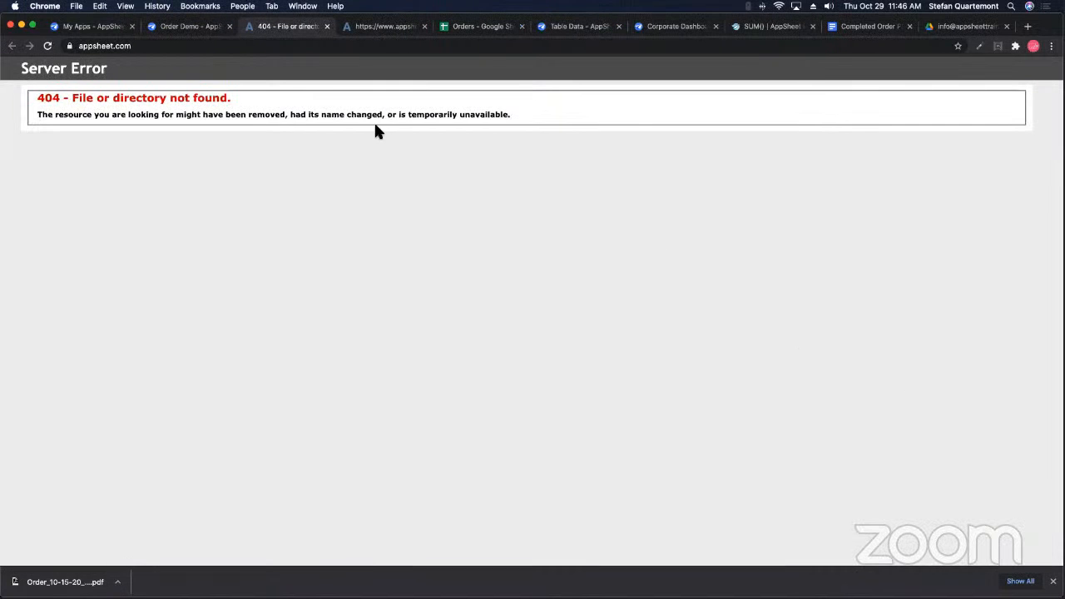
pyautogui.click(327, 27)
pyautogui.scroll(1, 989, 372)
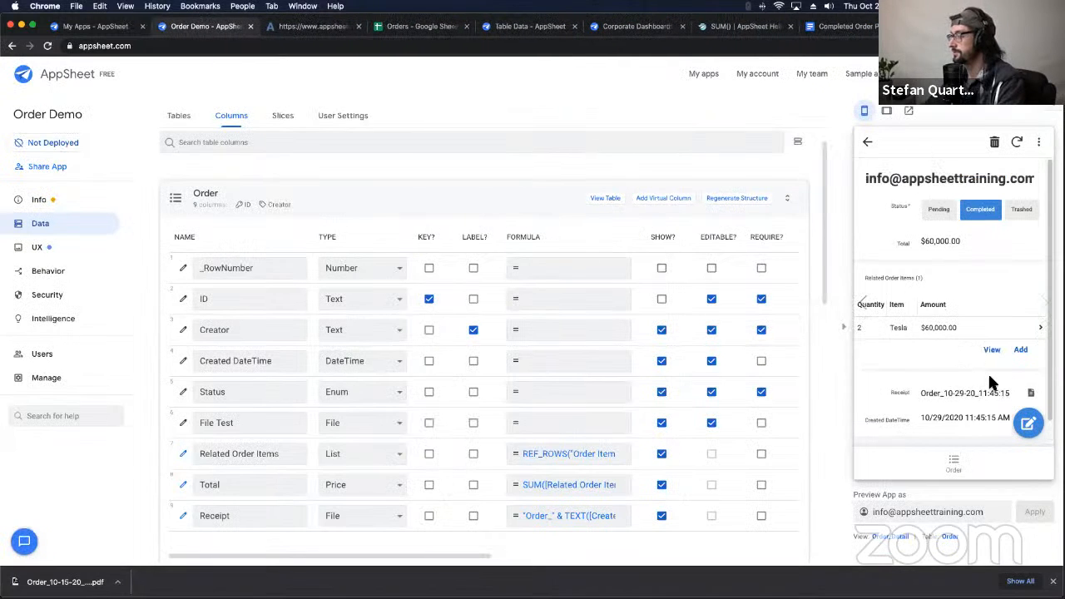
pyautogui.scroll(-1, 990, 373)
pyautogui.click(1030, 366)
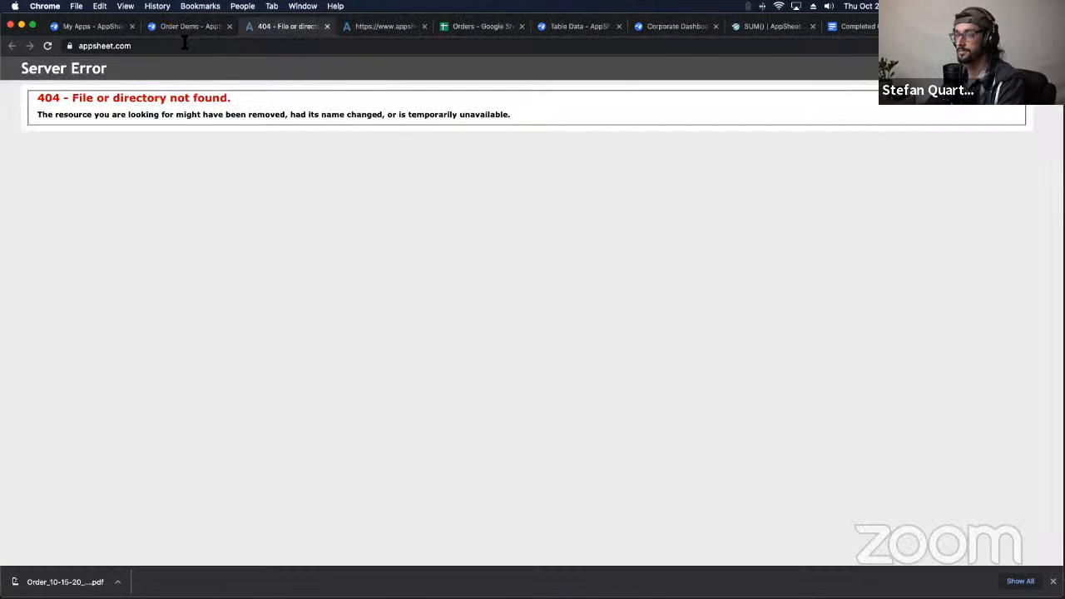
pyautogui.click(326, 27)
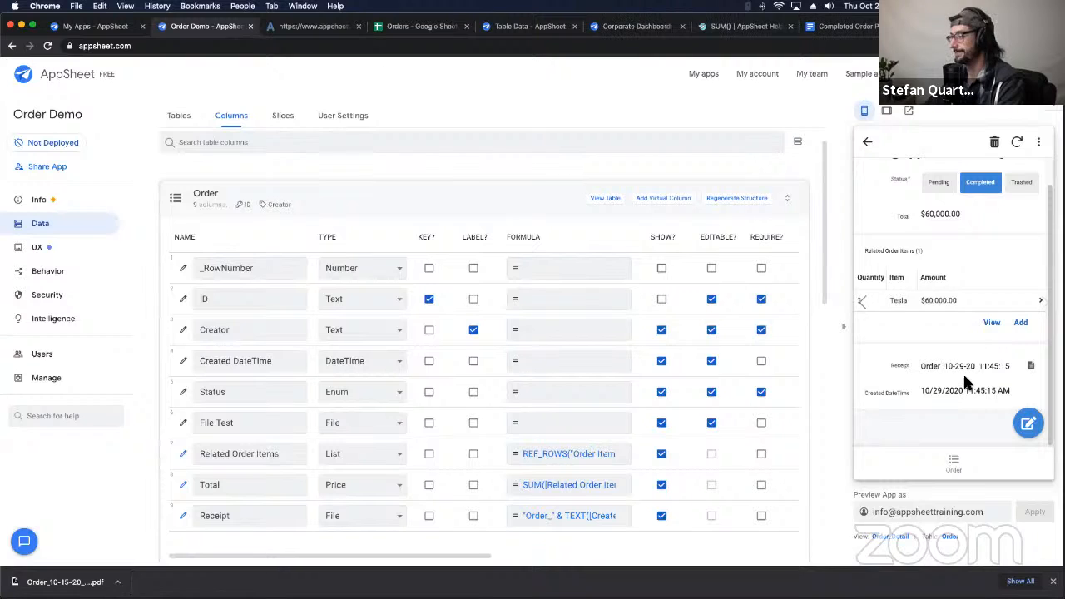
pyautogui.scroll(1, 966, 368)
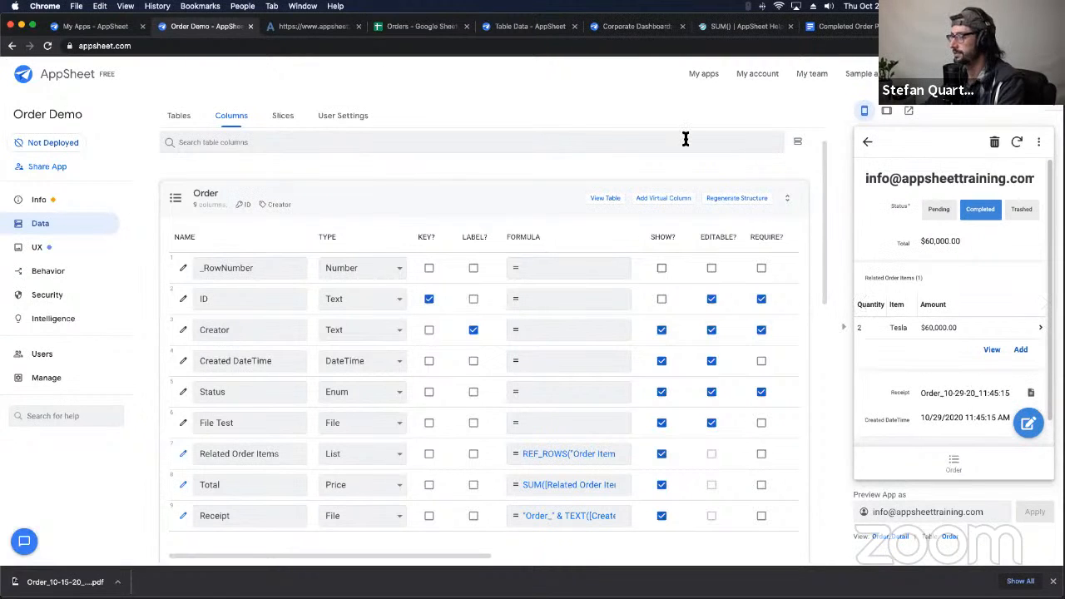
pyautogui.click(301, 29)
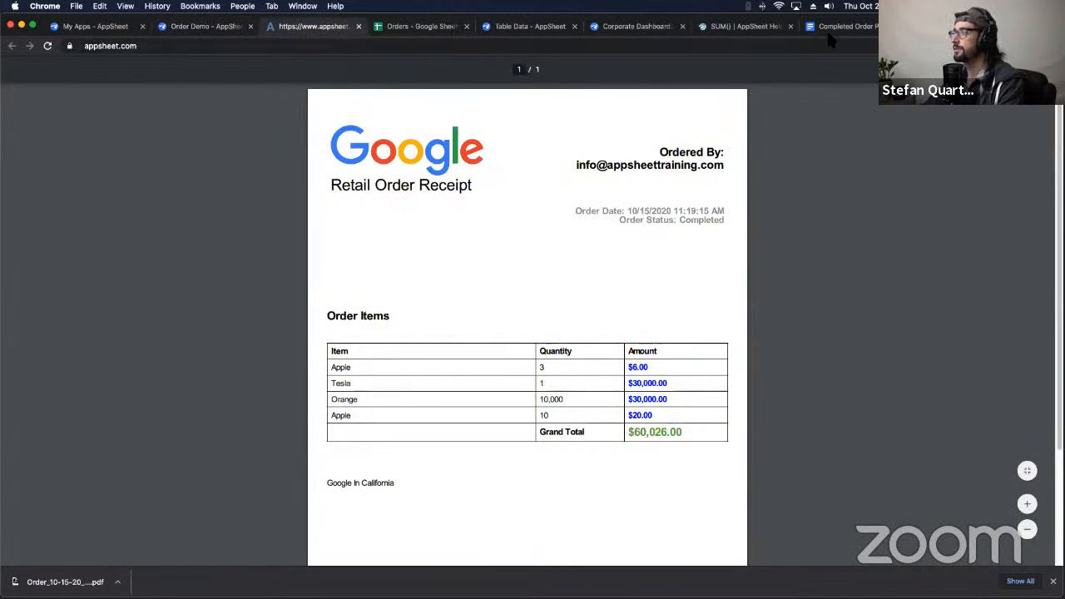
# Step: Open the order receipt PDF in the Drive receipts folder, then return to the Order Demo editor
pyautogui.click(949, 28)
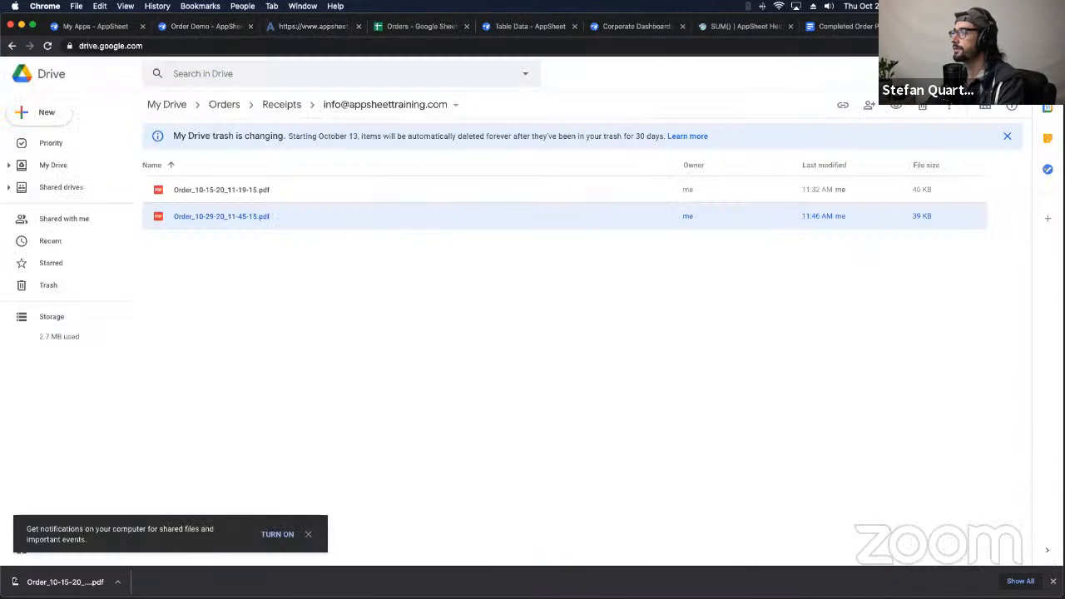
pyautogui.doubleClick(241, 213)
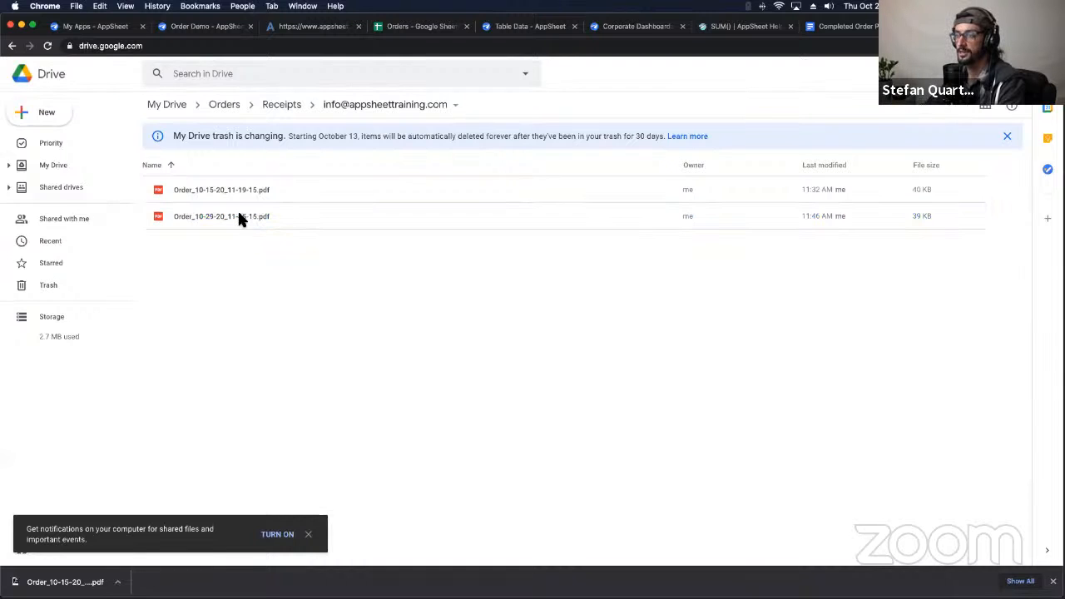
pyautogui.click(208, 28)
# Step: Expand the Completed Order PDF workflow's Create Order PDF action under Behavior
pyautogui.click(47, 272)
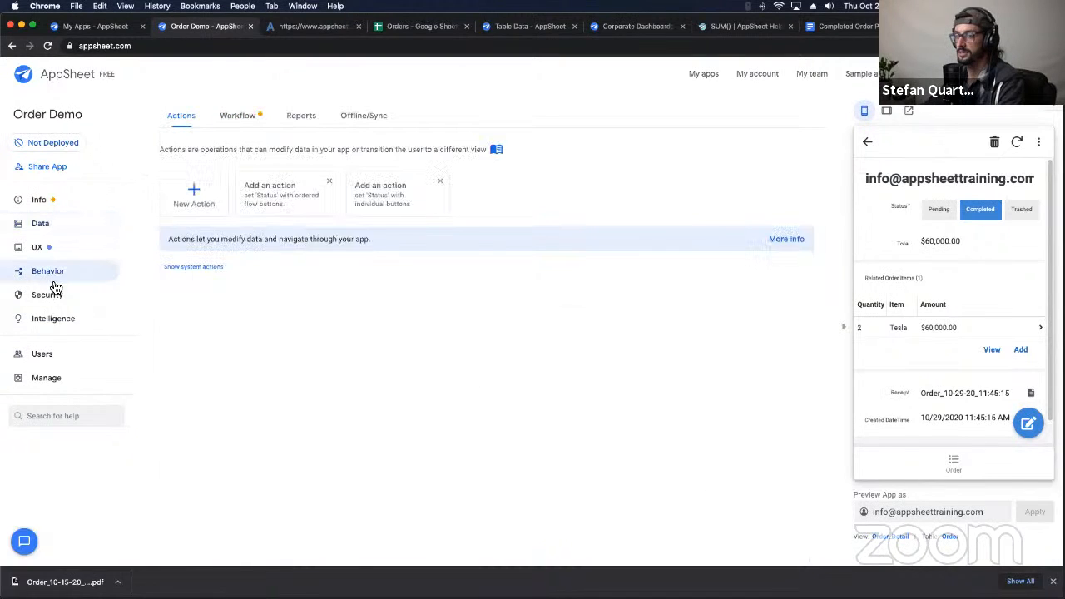
pyautogui.click(52, 294)
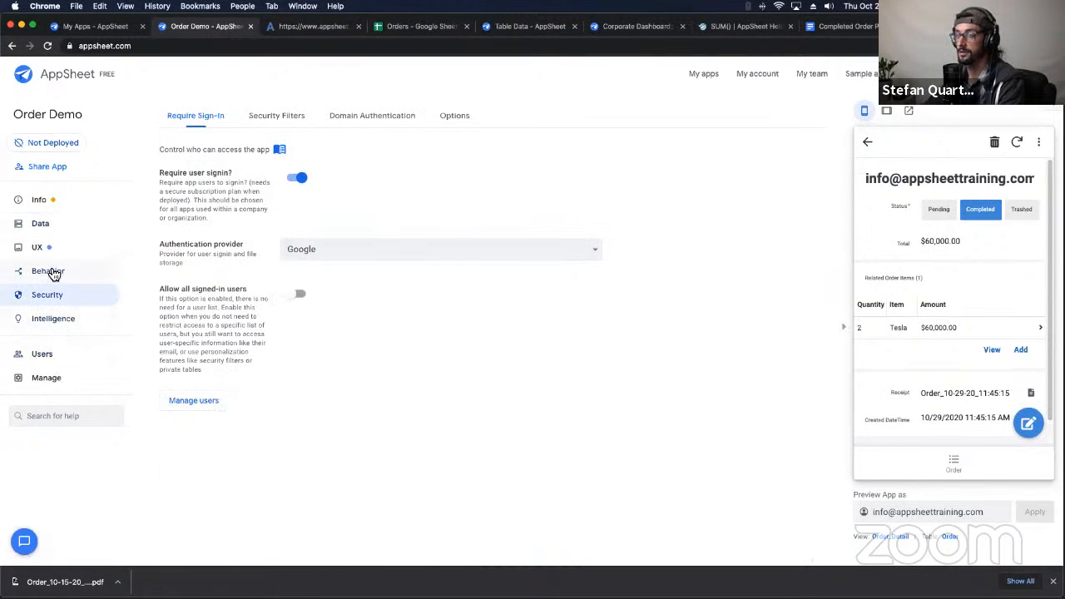
pyautogui.click(52, 272)
pyautogui.click(41, 246)
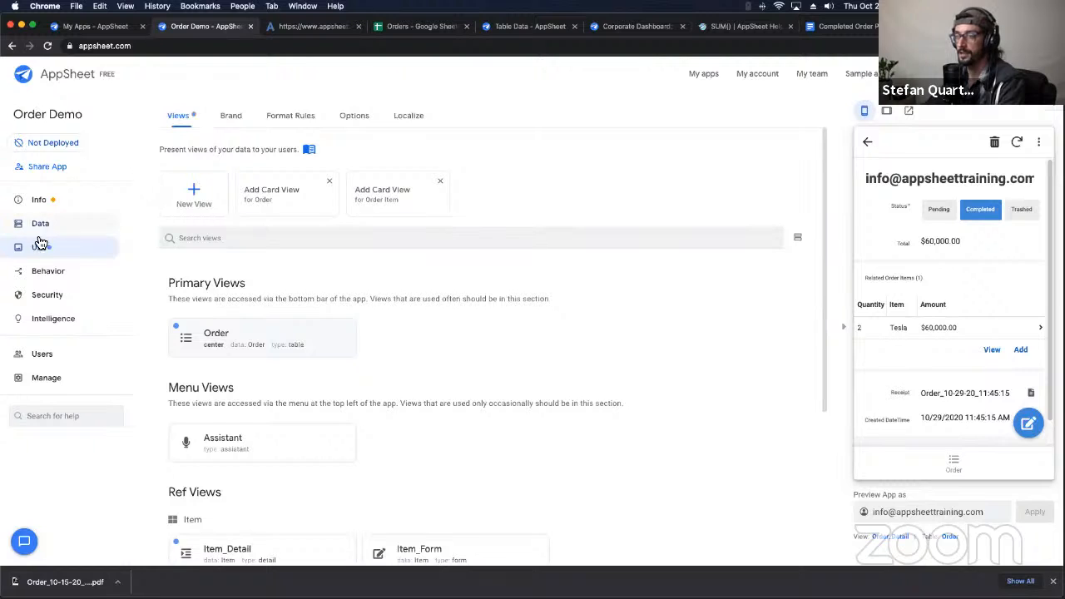
pyautogui.click(88, 272)
pyautogui.click(237, 117)
pyautogui.scroll(-1, 353, 377)
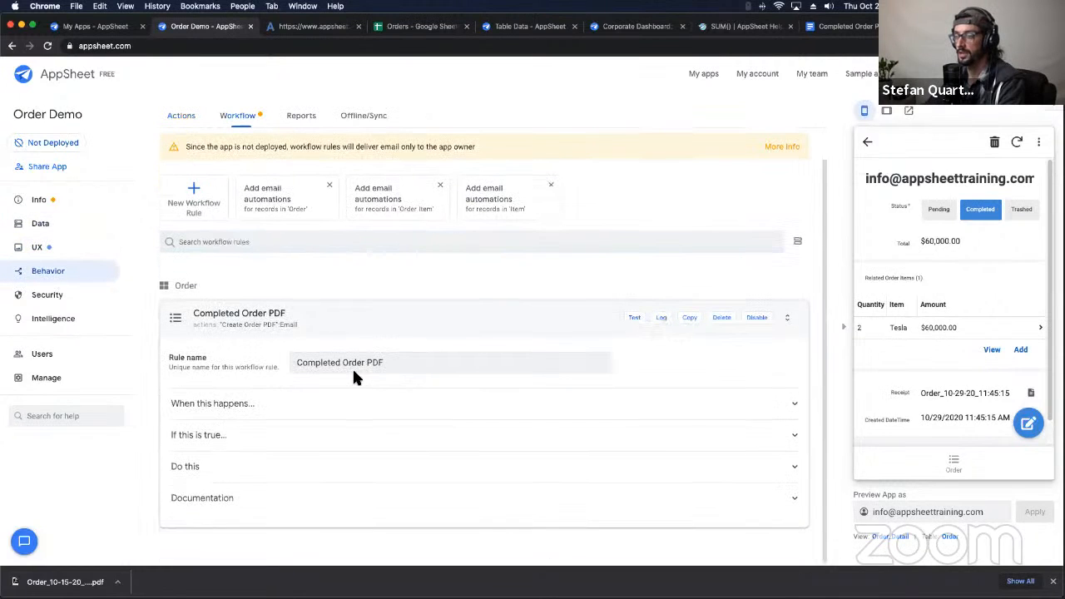
pyautogui.click(227, 473)
pyautogui.scroll(-2, 334, 389)
pyautogui.click(333, 432)
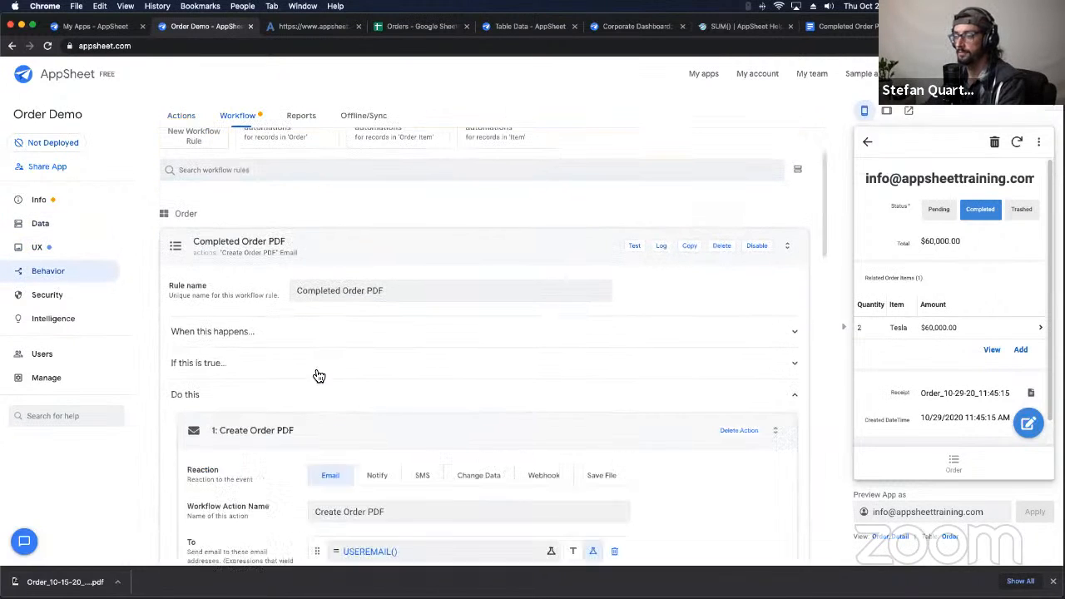
pyautogui.scroll(-7, 316, 370)
pyautogui.scroll(-5, 314, 371)
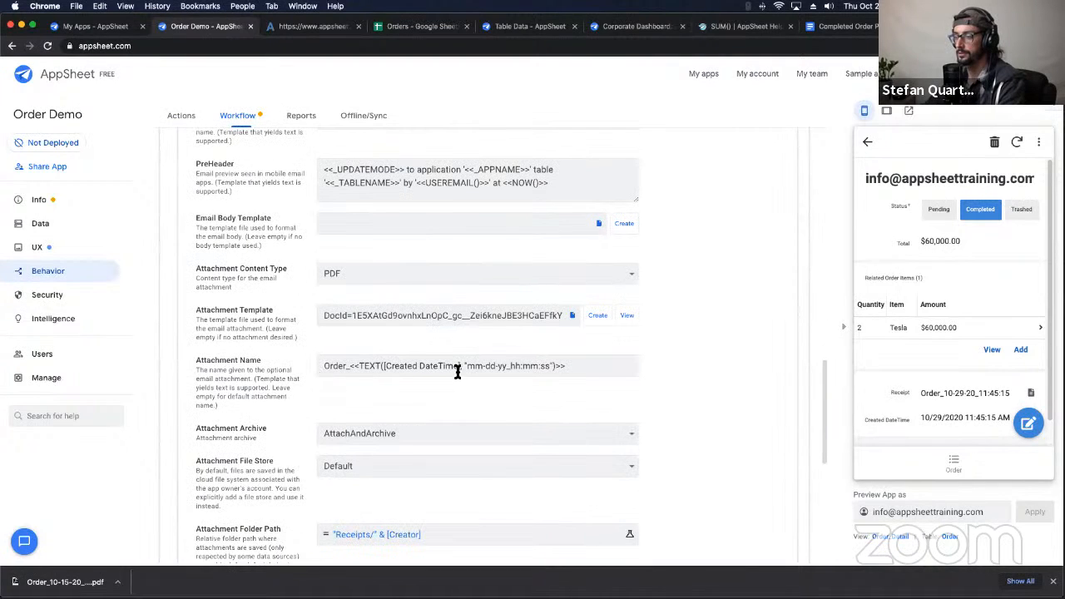
# Step: Change the Attachment Name time format from hh:mm:ss to hh-mm-ss, keeping AttachAndArchive
pyautogui.moveTo(459, 367); pyautogui.dragTo(549, 366)
pyautogui.click(540, 367)
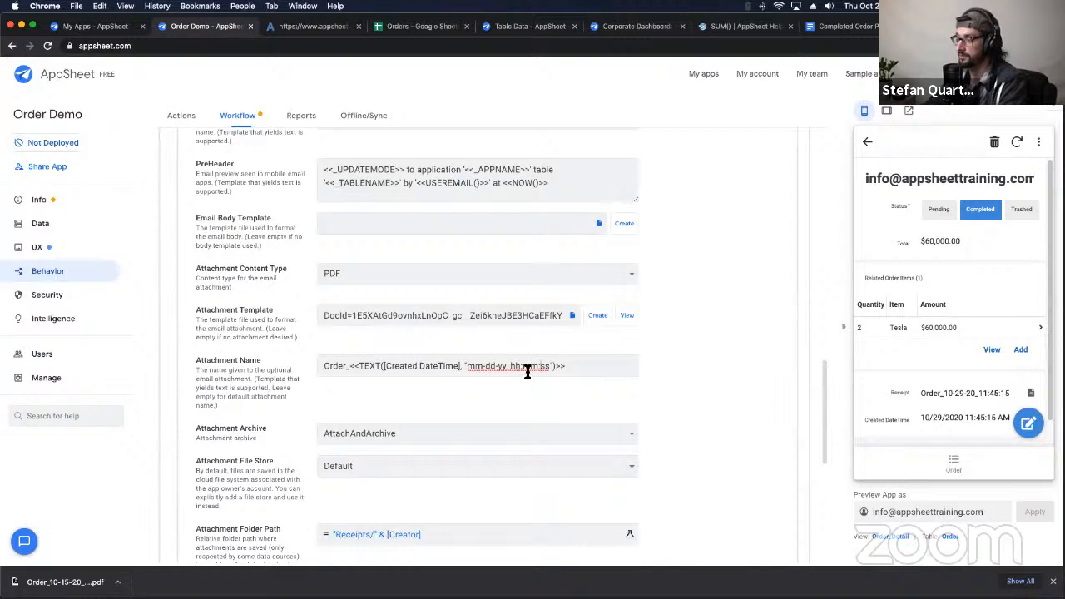
pyautogui.click(521, 366)
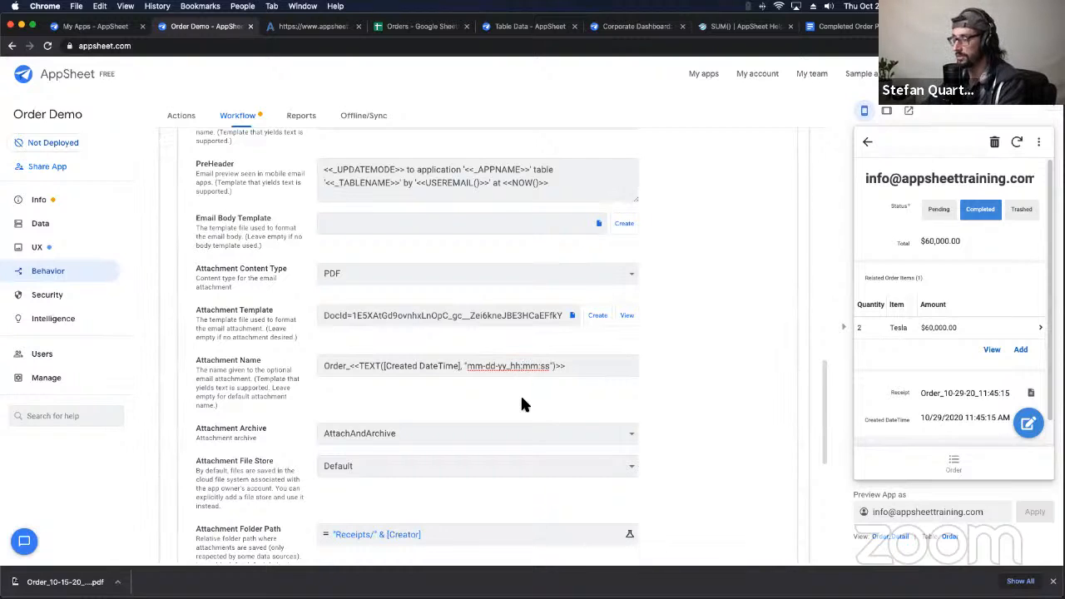
pyautogui.press('BackSpace')
pyautogui.write('-')
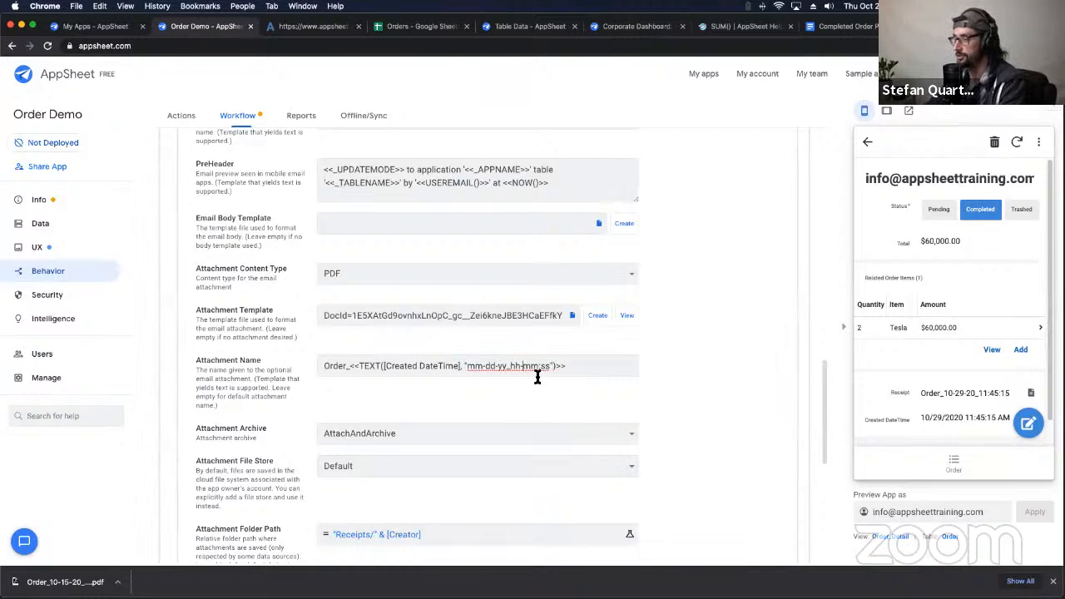
pyautogui.press('Right')
pyautogui.press('Right')
pyautogui.press('Right')
pyautogui.press('BackSpace')
pyautogui.write('-')
pyautogui.click(608, 428)
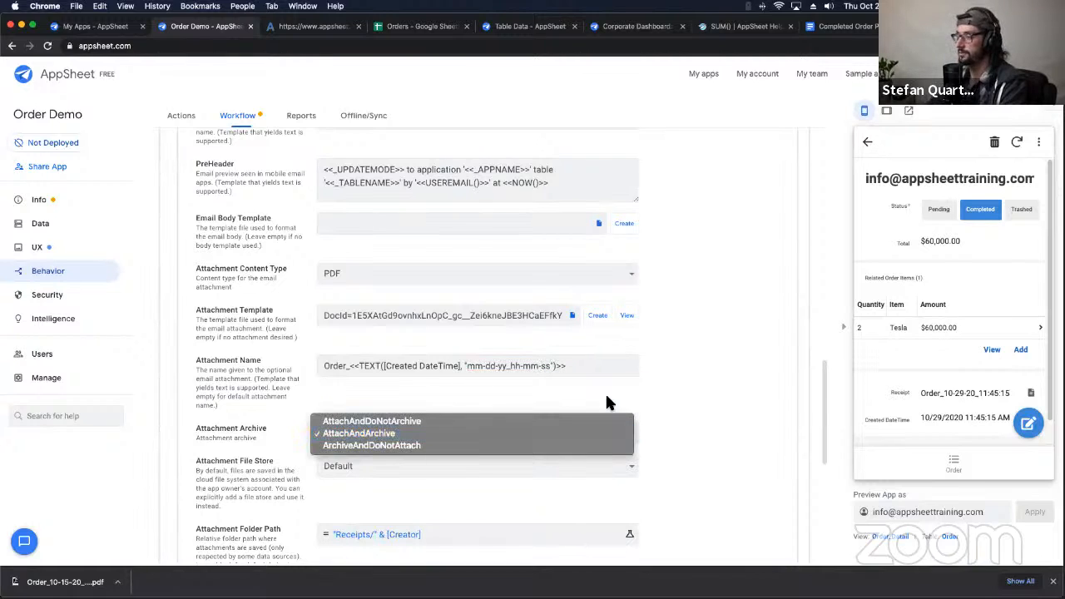
pyautogui.click(640, 388)
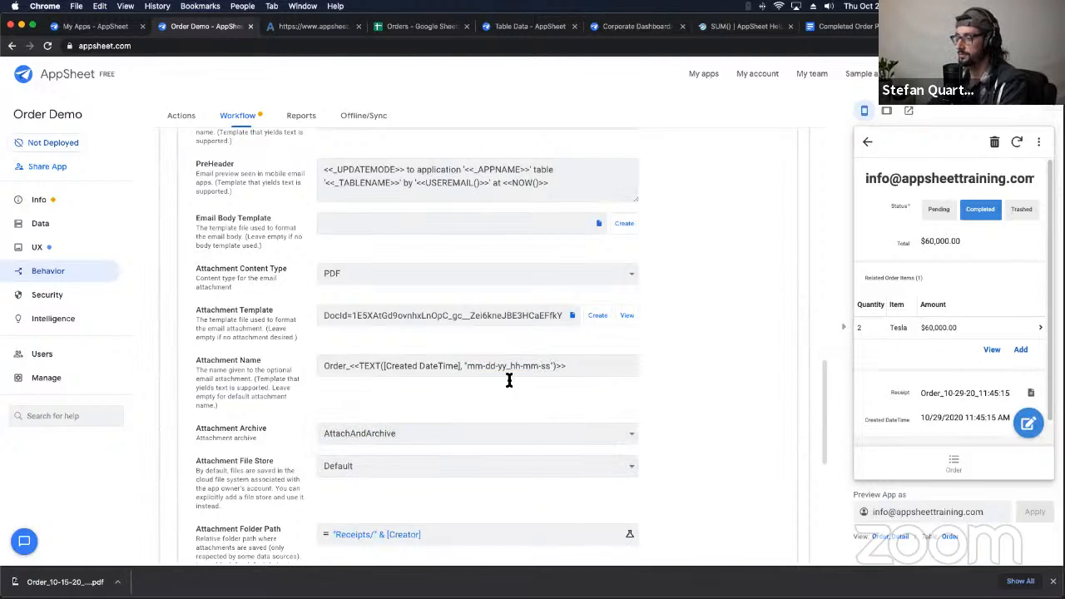
pyautogui.click(42, 226)
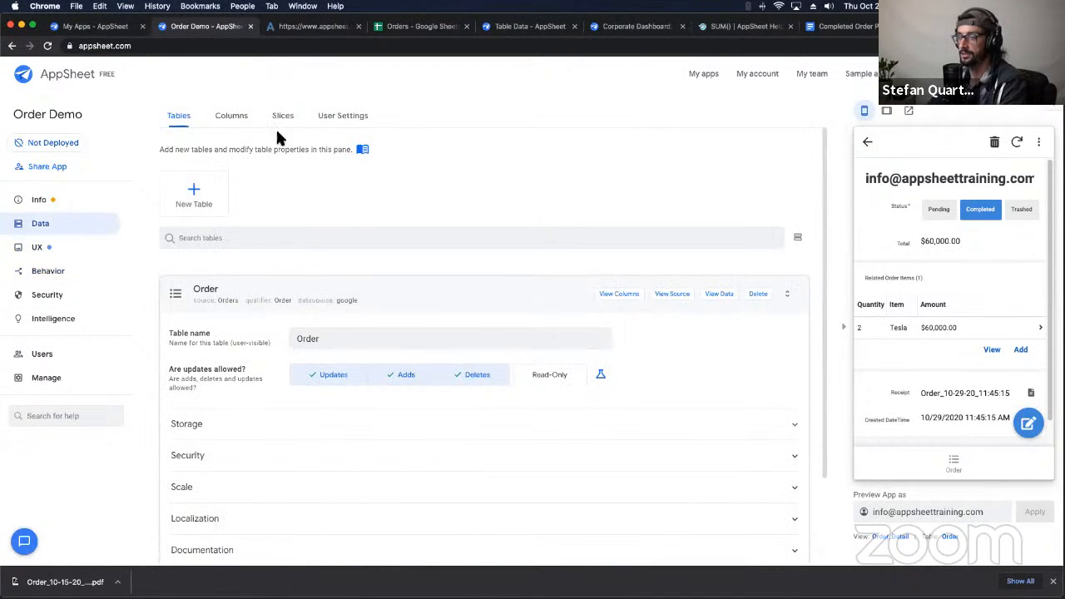
# Step: Replace the colons in the Receipt formula's time format with hyphens, giving mm-dd-yy_hh-mm-ss
pyautogui.click(252, 123)
pyautogui.scroll(-10, 551, 451)
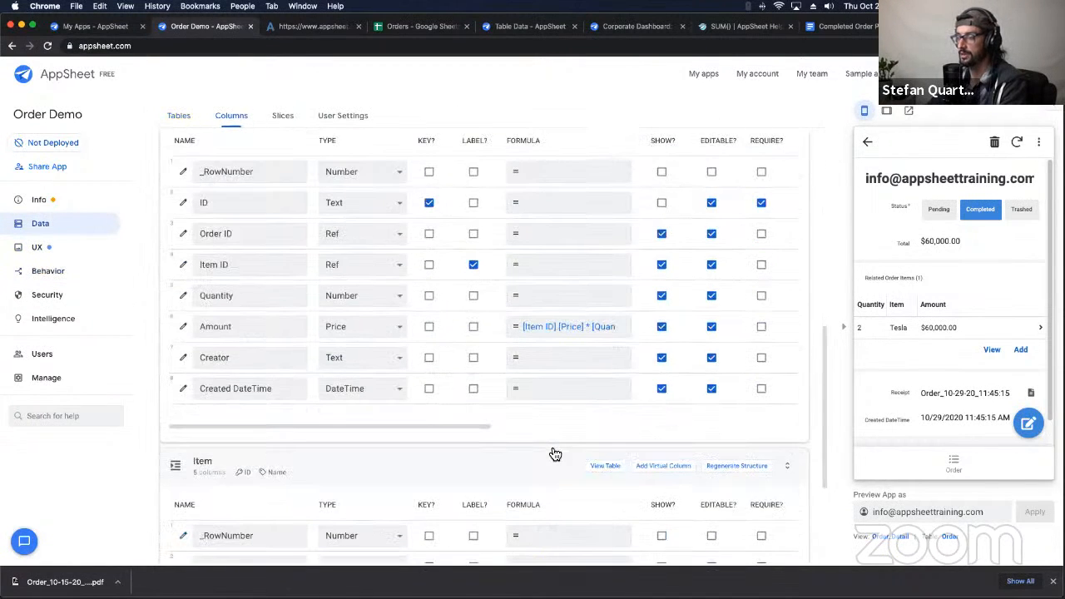
pyautogui.scroll(5, 553, 452)
pyautogui.scroll(1, 458, 357)
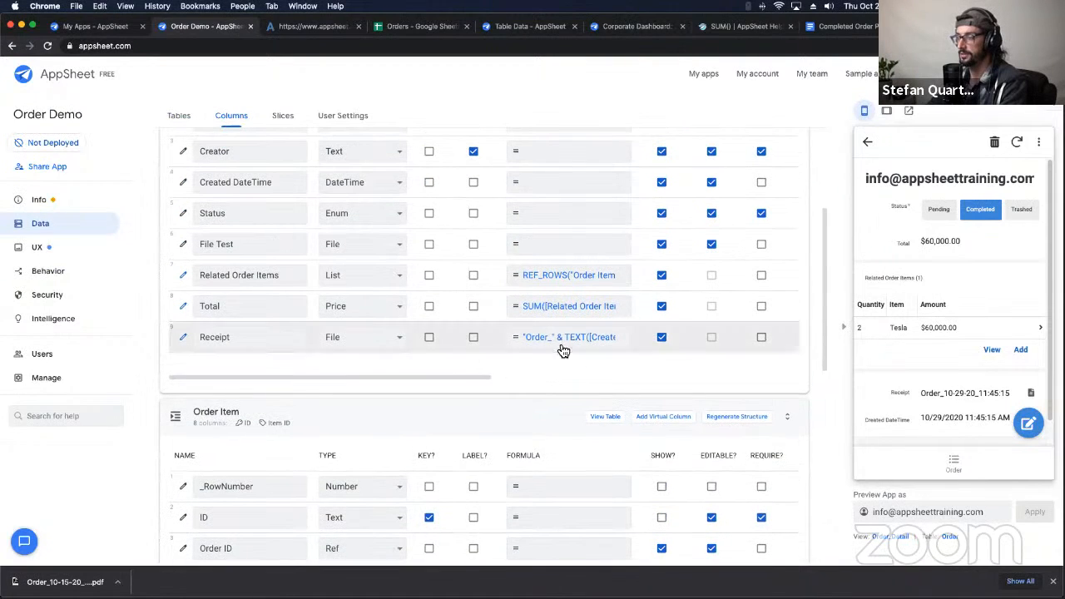
pyautogui.click(556, 336)
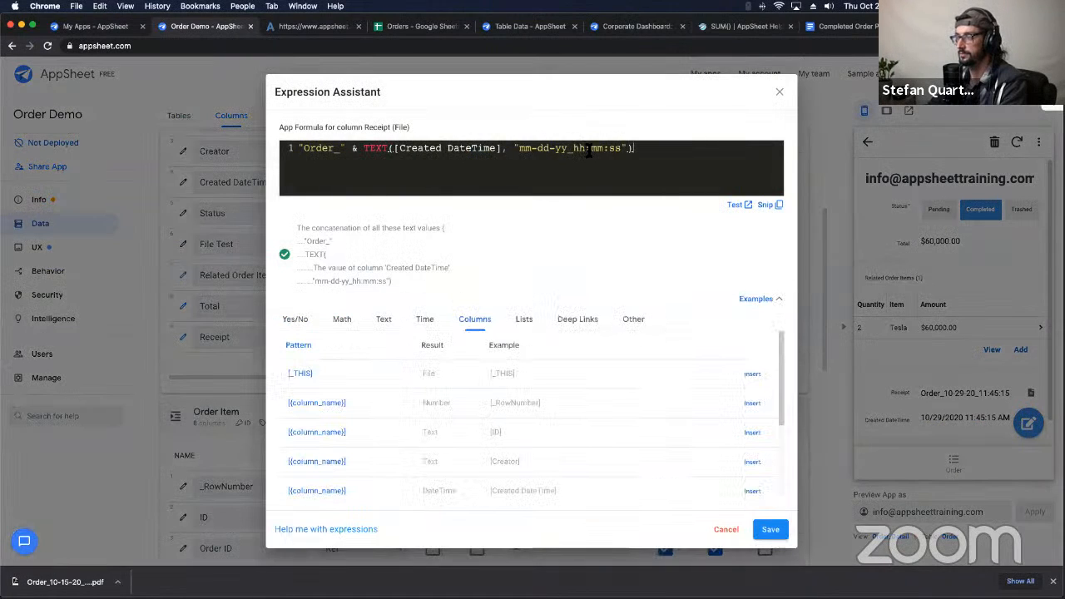
pyautogui.click(589, 150)
pyautogui.press('BackSpace')
pyautogui.write('-mm-')
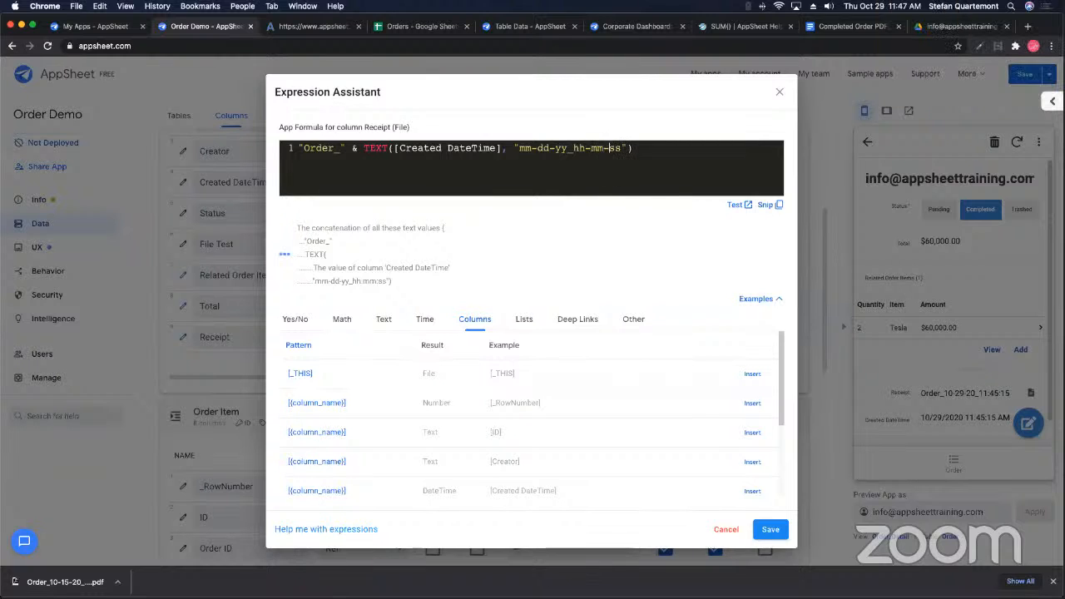
pyautogui.click(770, 529)
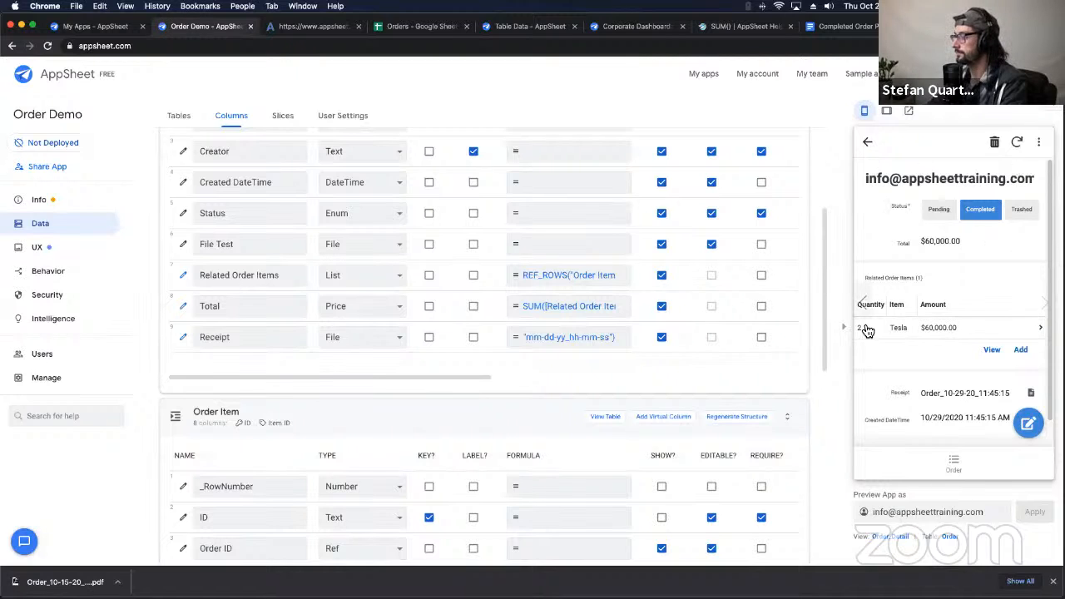
# Step: Open the next order's receipt file from the preview, then close the receipt PDF and file-not-found tabs
pyautogui.scroll(-3, 979, 335)
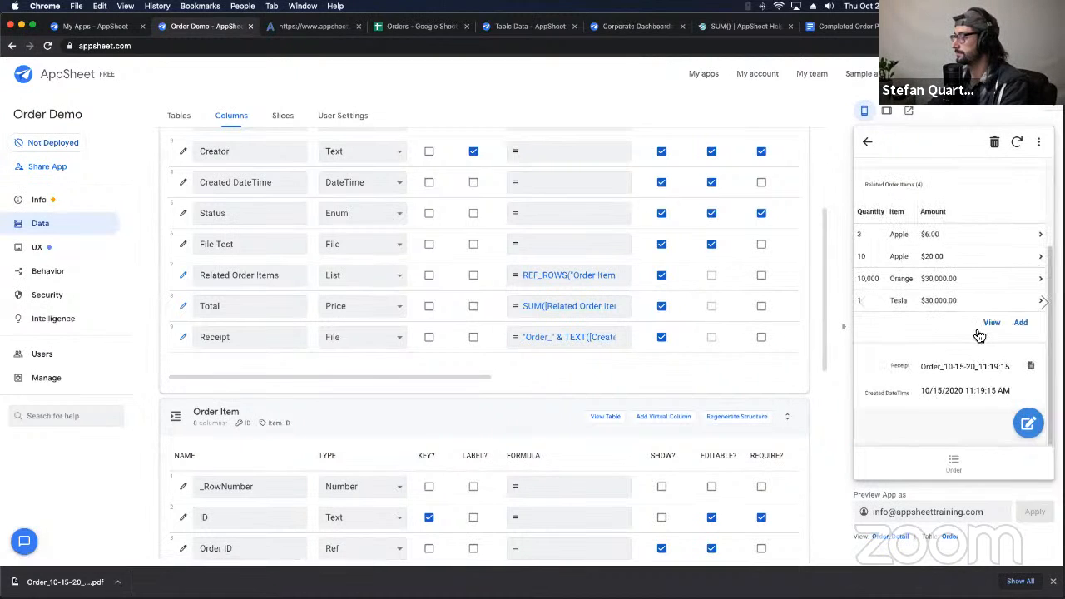
pyautogui.scroll(3, 979, 335)
pyautogui.click(1044, 304)
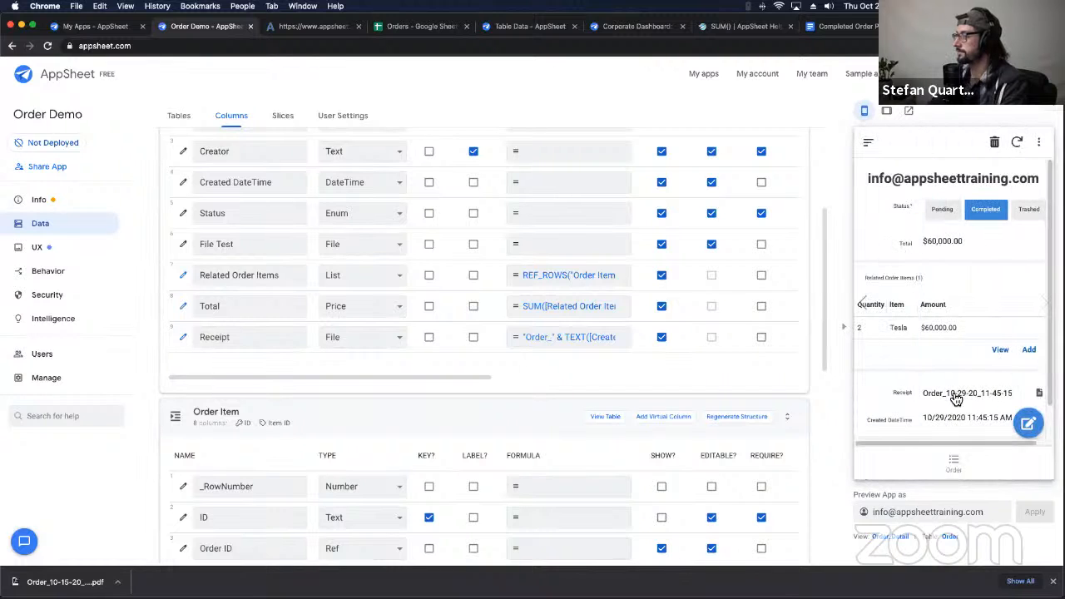
pyautogui.click(1039, 394)
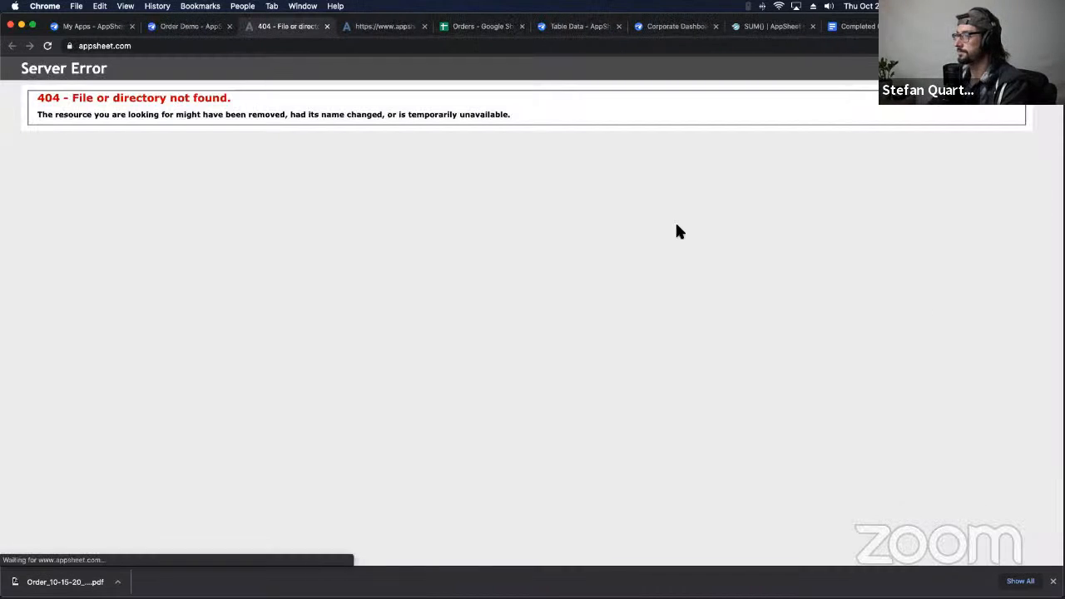
pyautogui.click(208, 27)
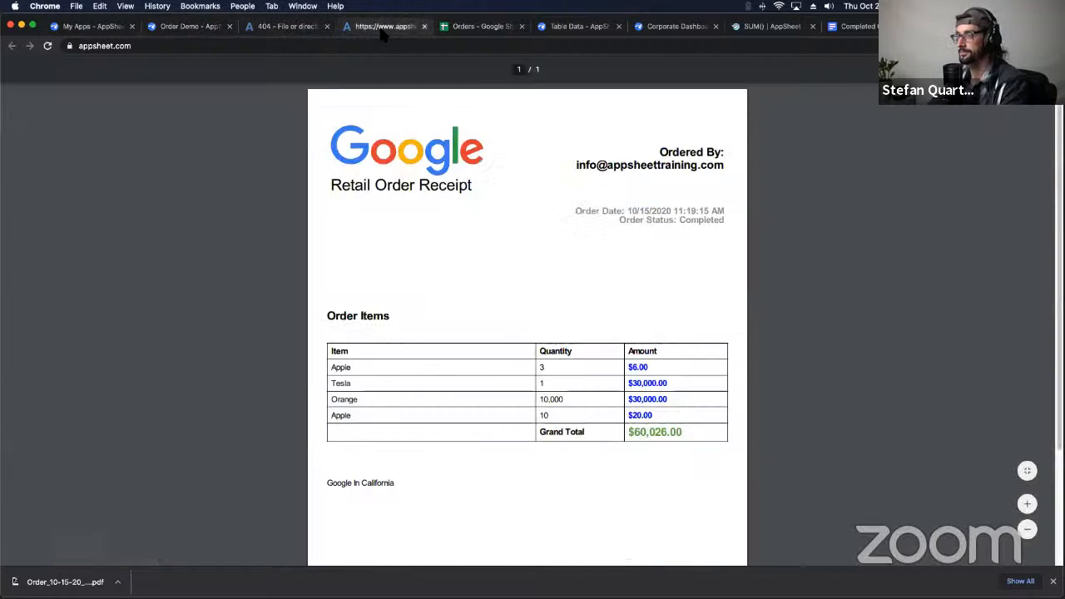
pyautogui.click(383, 27)
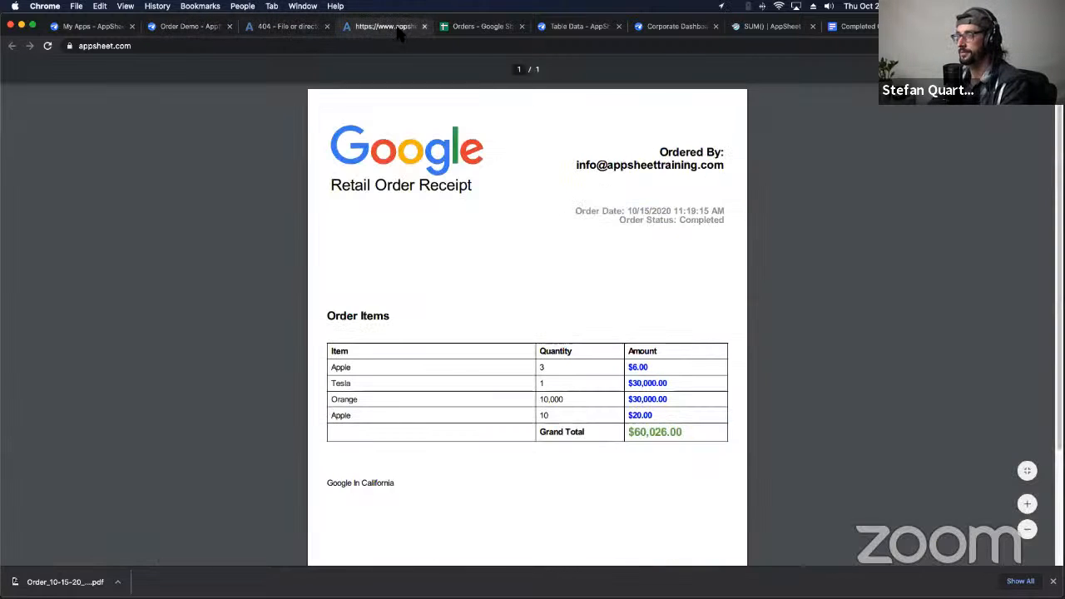
pyautogui.click(423, 26)
pyautogui.click(308, 27)
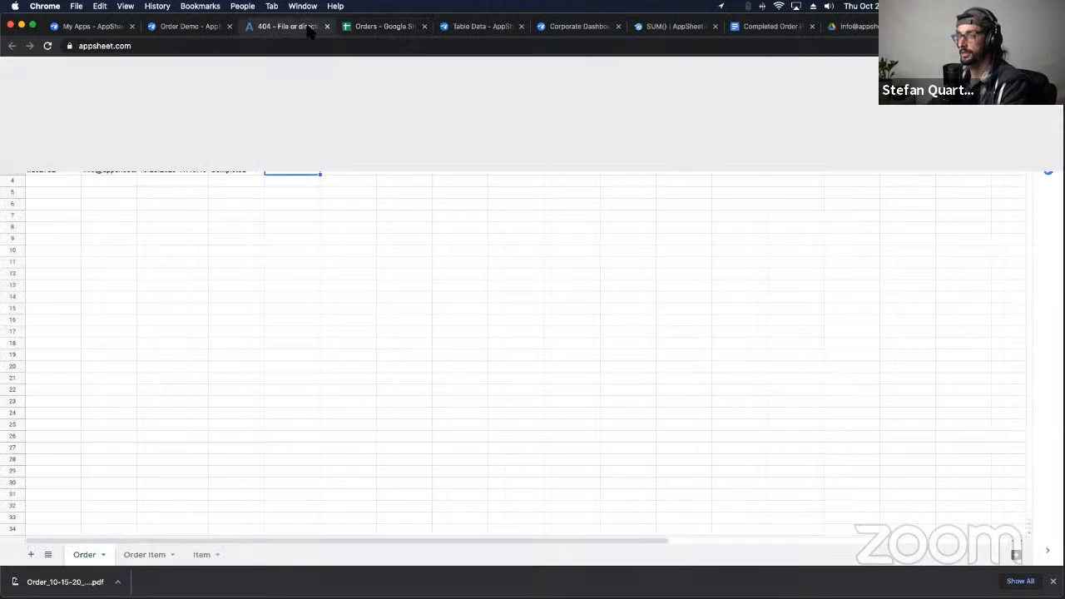
pyautogui.click(327, 26)
pyautogui.click(190, 27)
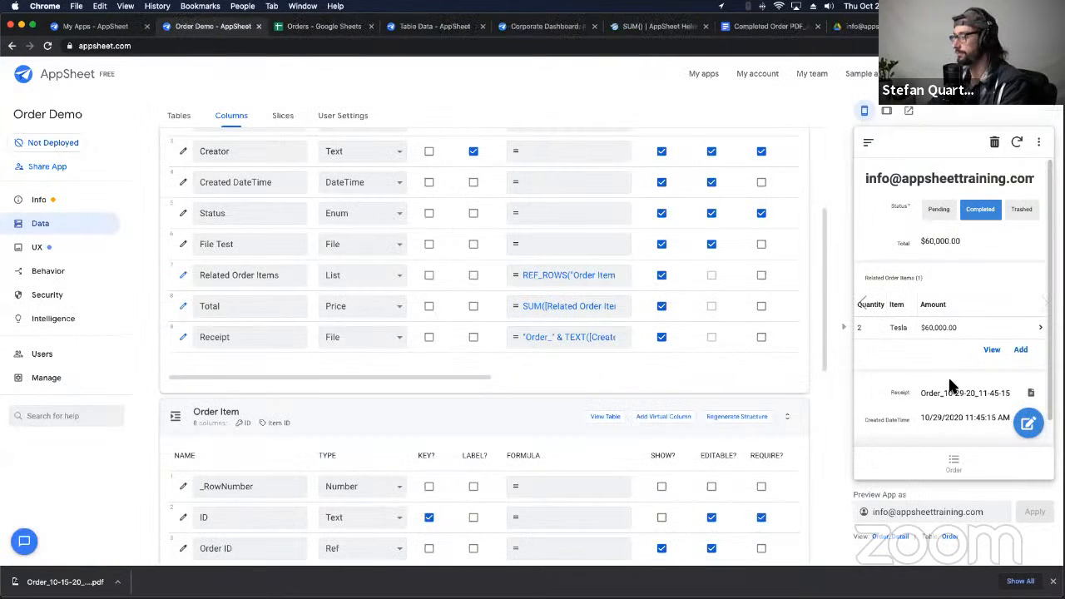
# Step: Test the receipt links for the 10/15/2020 and 10/29/2020 orders and File Test, closing each 404 page
pyautogui.click(871, 308)
pyautogui.scroll(-2, 988, 338)
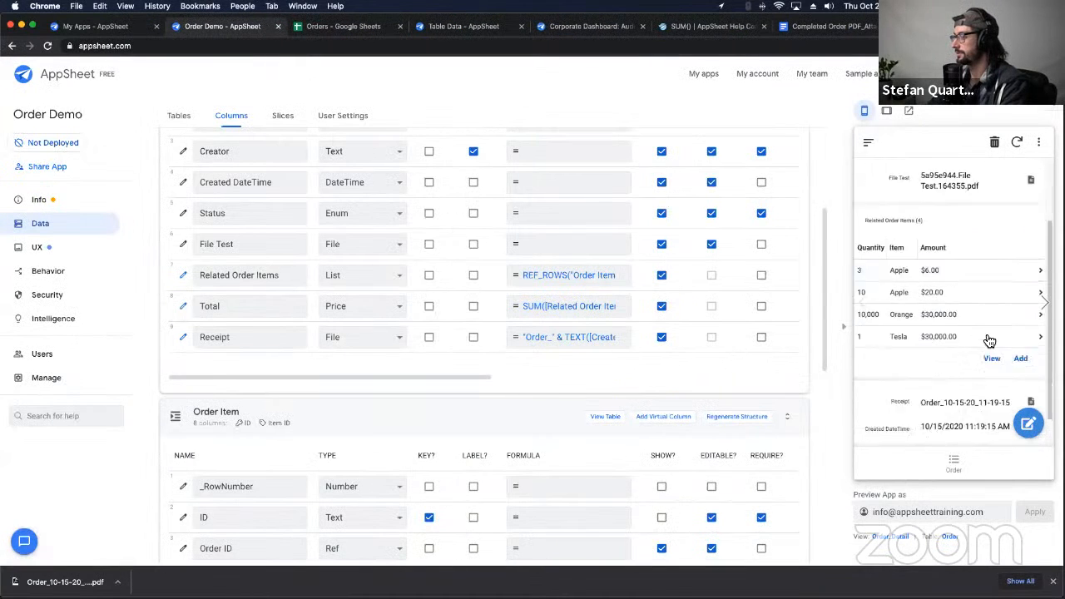
pyautogui.click(1033, 368)
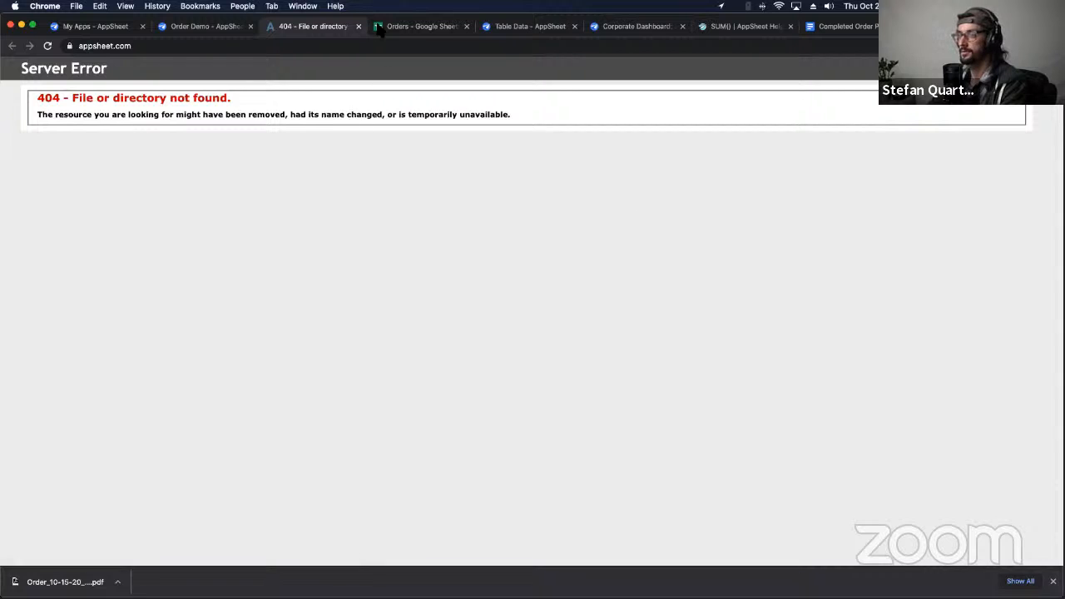
pyautogui.click(358, 27)
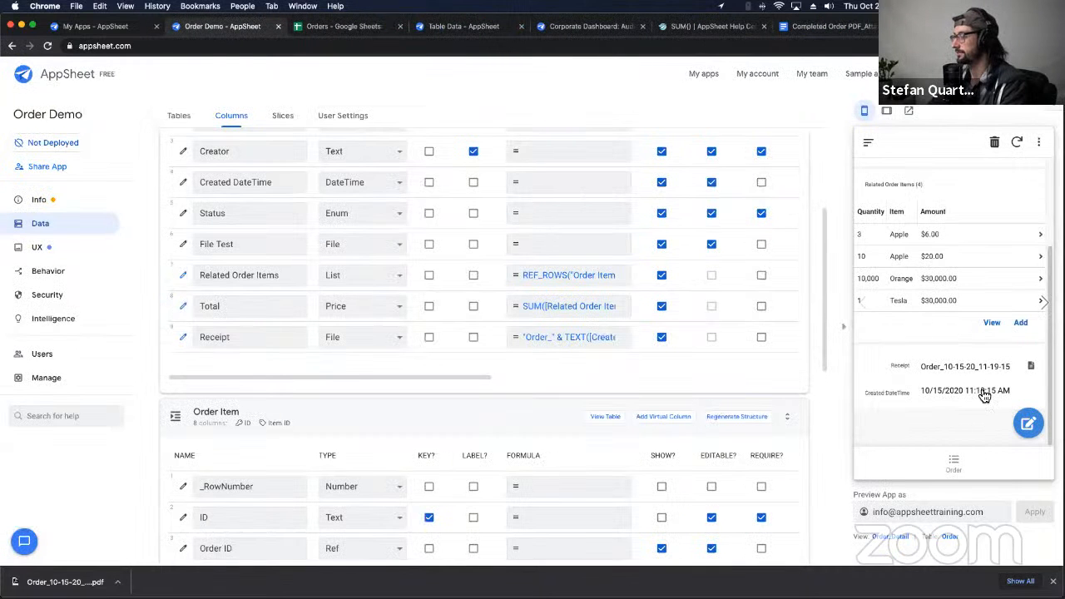
pyautogui.scroll(2, 988, 372)
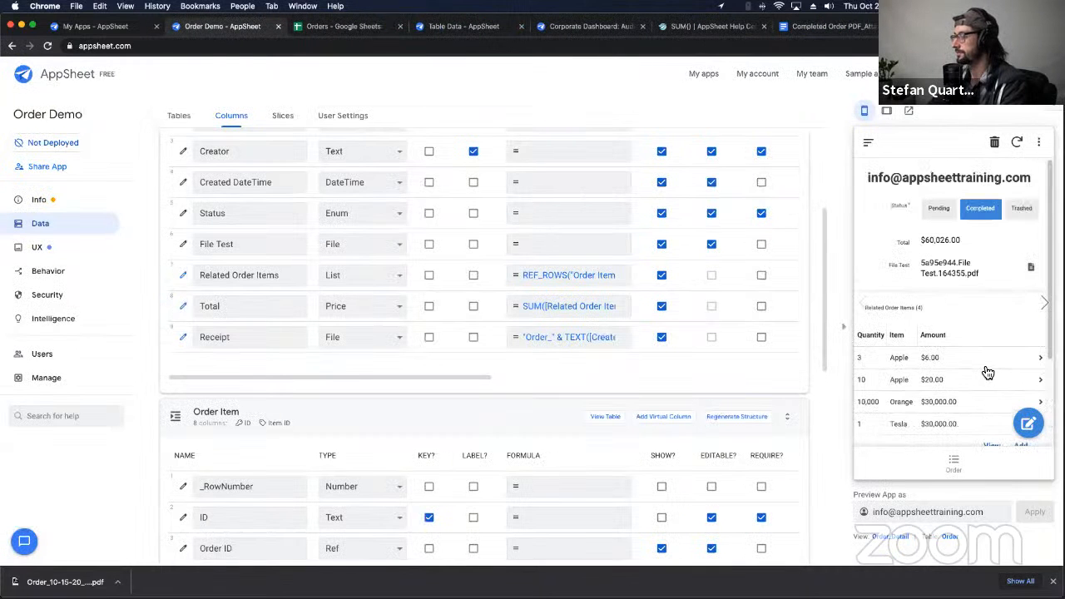
pyautogui.click(1031, 270)
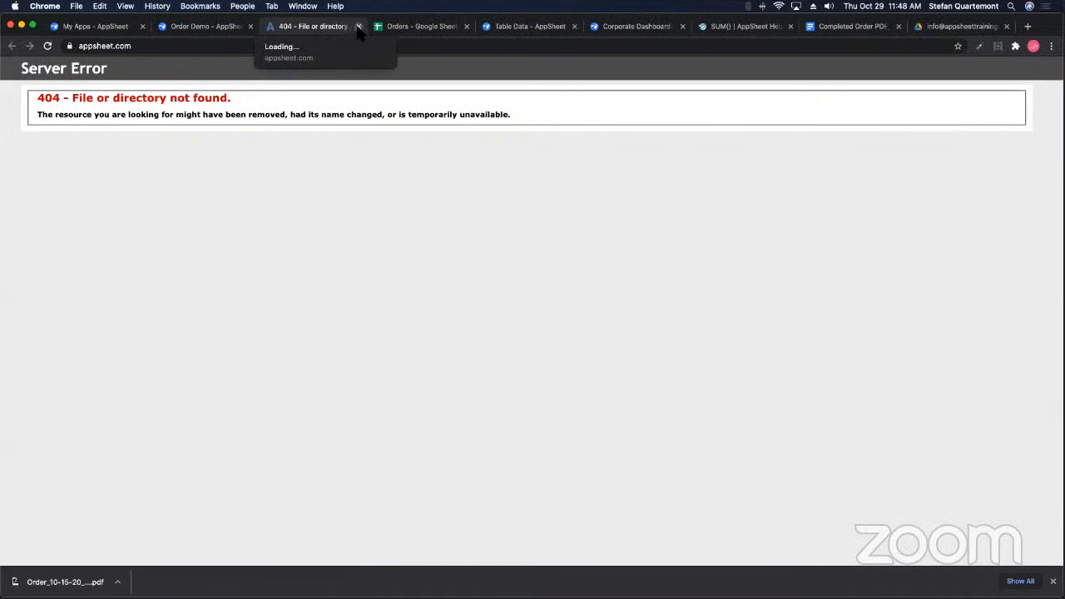
pyautogui.click(360, 27)
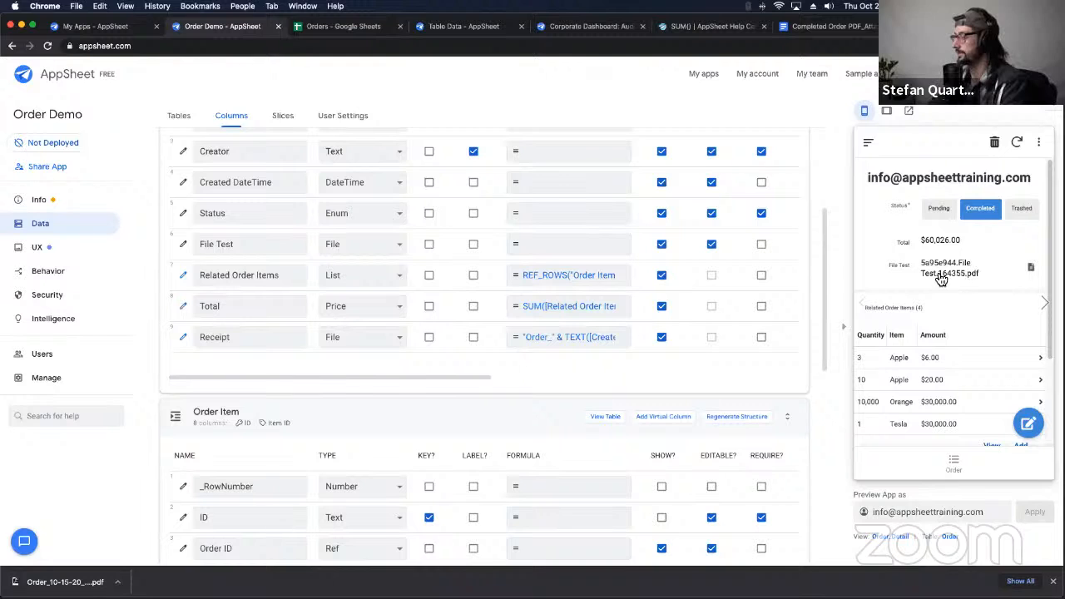
pyautogui.scroll(-3, 938, 279)
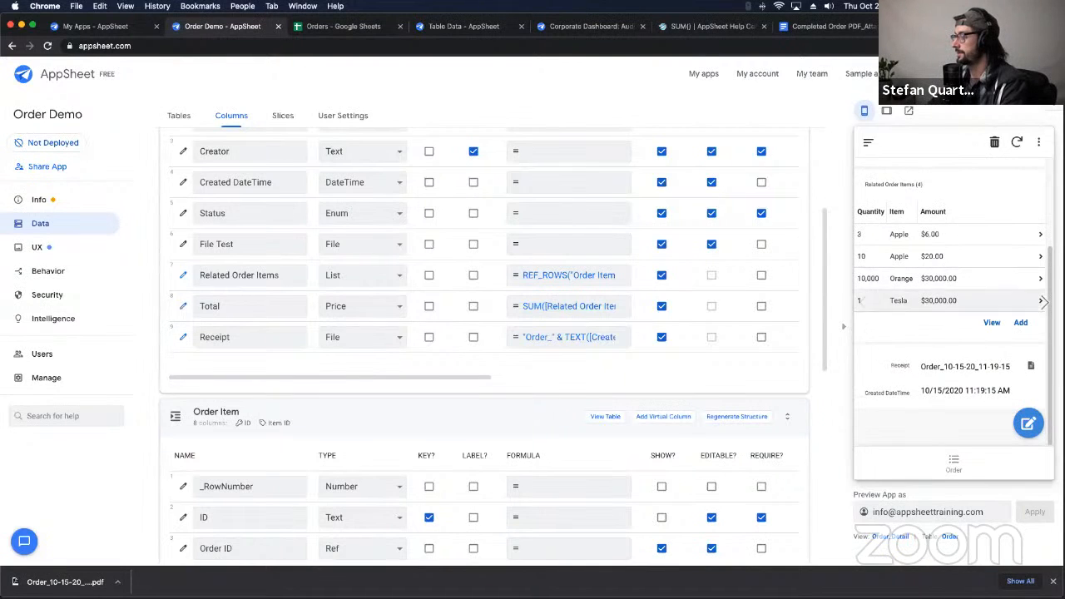
pyautogui.click(1043, 304)
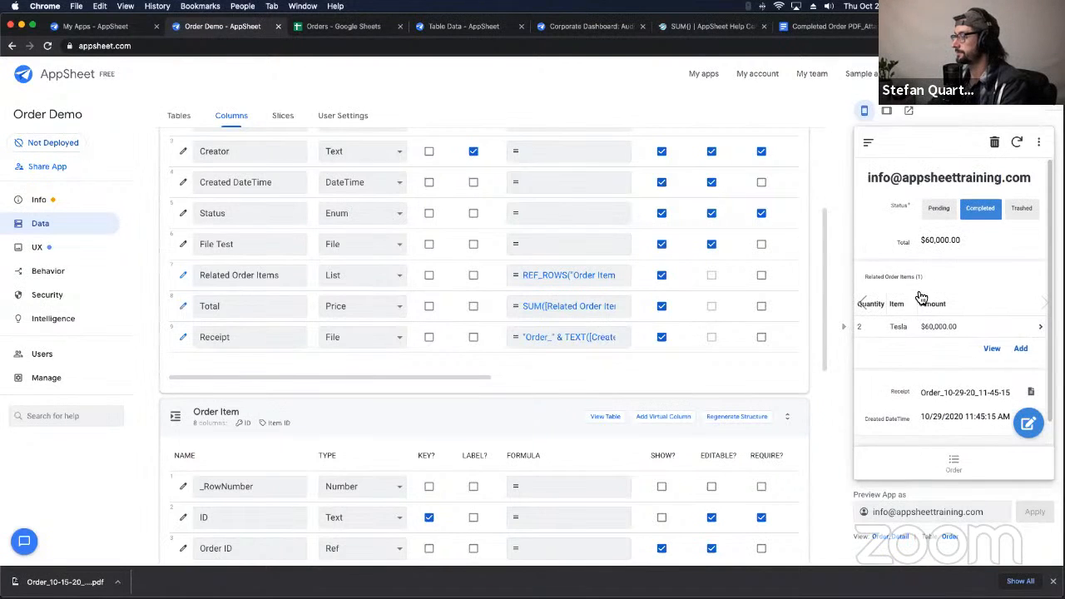
pyautogui.click(1032, 394)
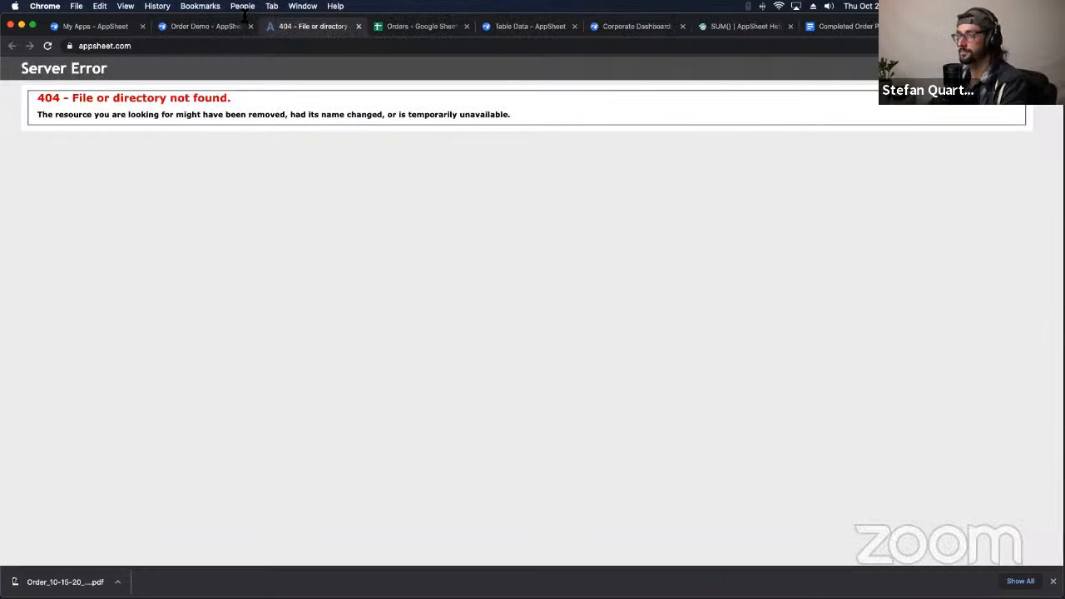
pyautogui.click(359, 26)
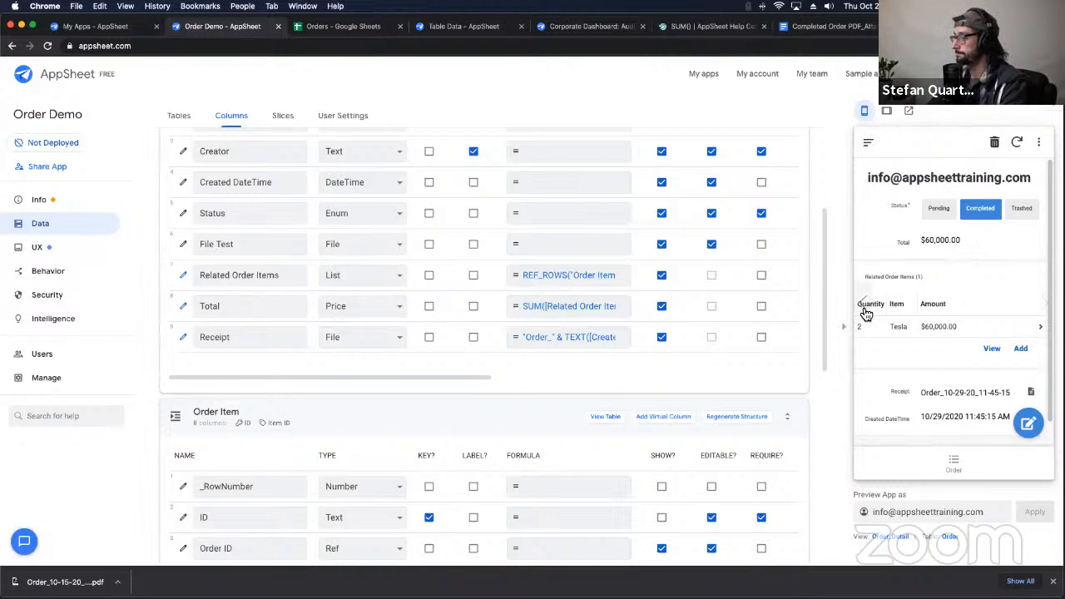
# Step: Select Order_10-29-20_11-45-15.pdf in the creator's Drive Receipts folder to compare with the preview
pyautogui.click(356, 28)
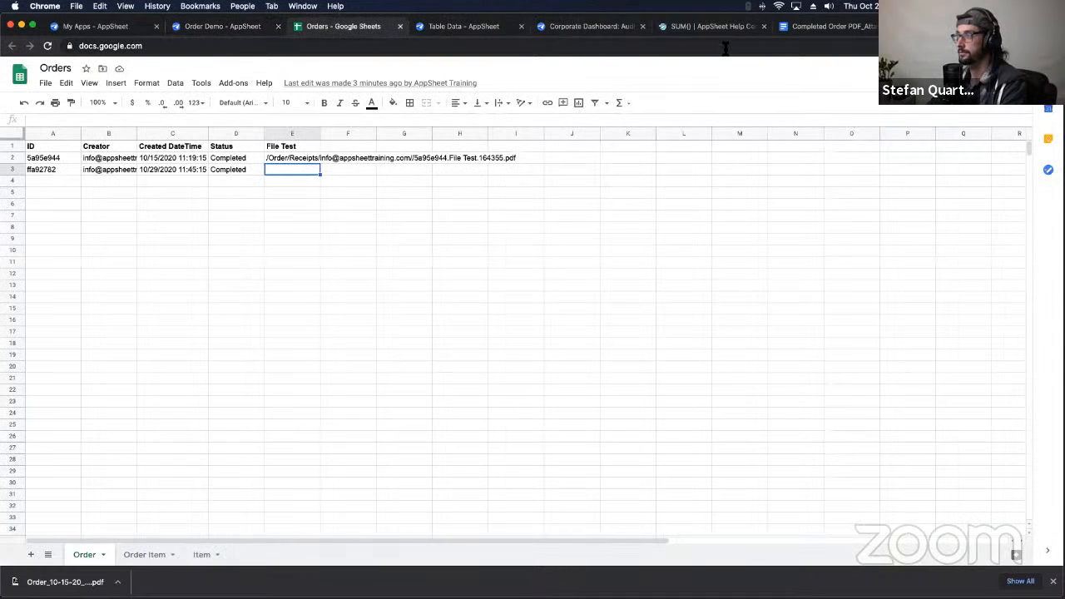
pyautogui.click(763, 26)
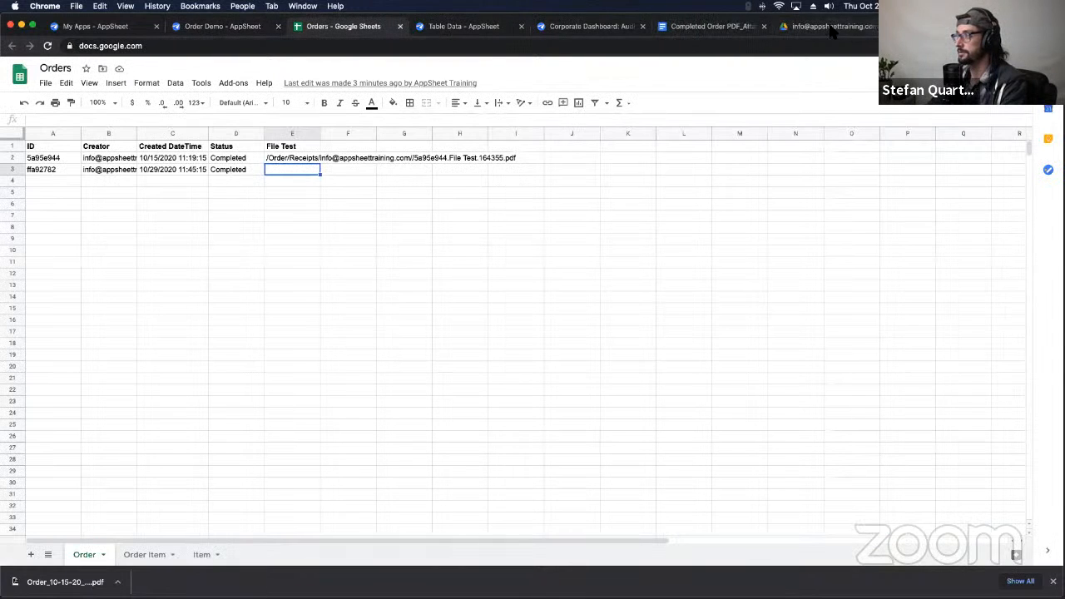
pyautogui.click(832, 29)
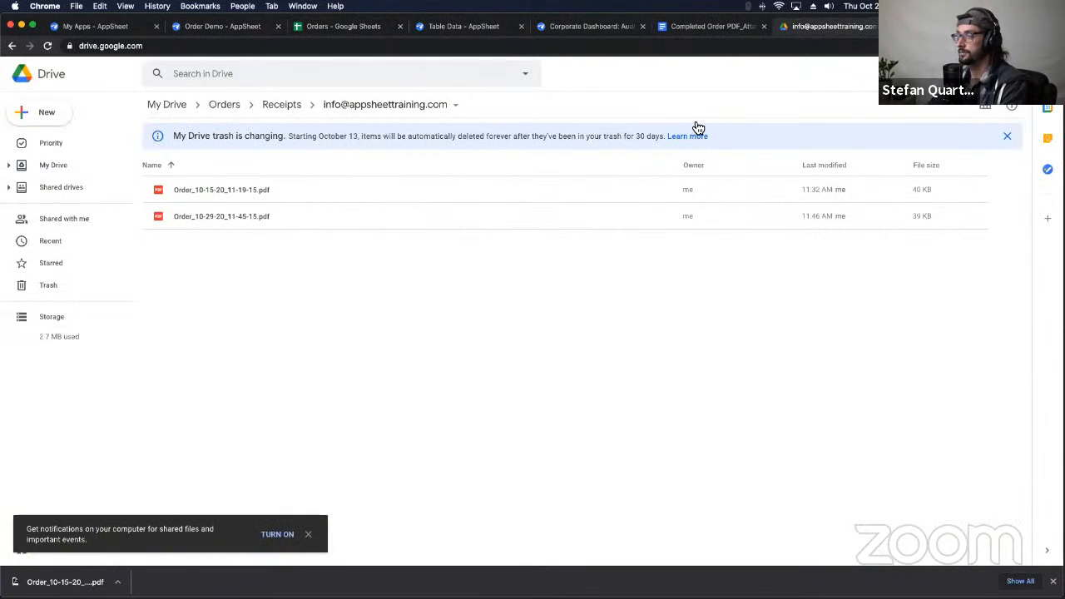
pyautogui.click(213, 218)
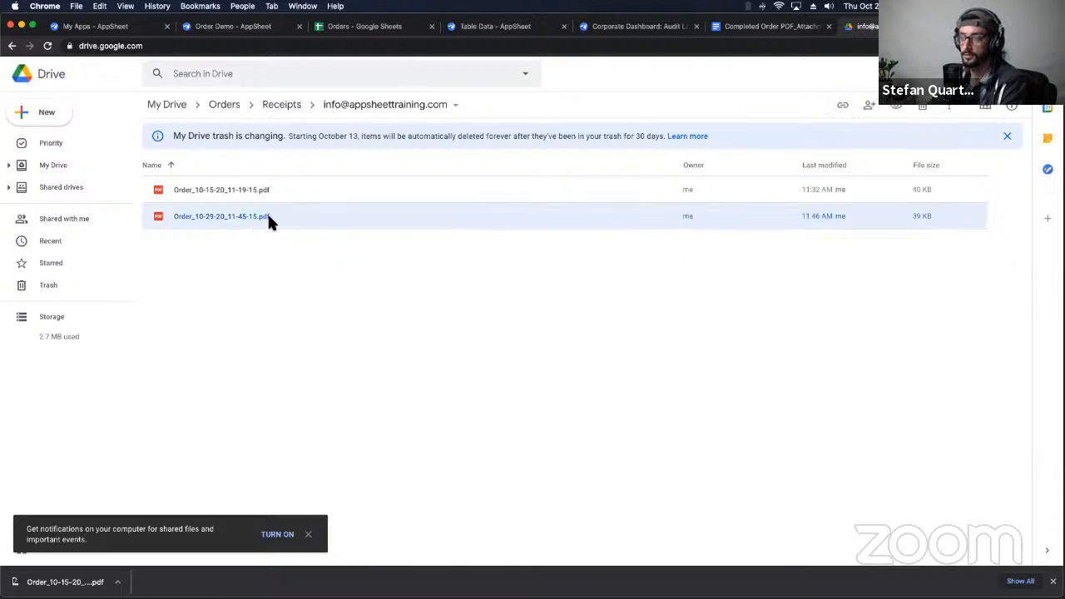
pyautogui.click(226, 26)
# Step: Append & ".pdf" to the Receipt column's formula and save the expression
pyautogui.scroll(-5, 582, 404)
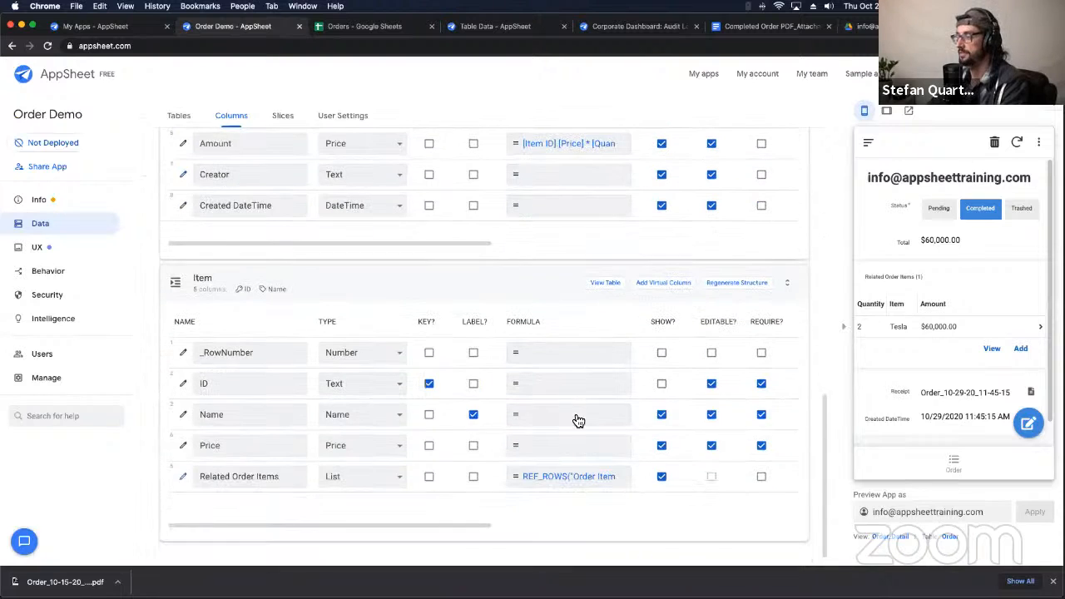
pyautogui.click(582, 475)
pyautogui.click(778, 93)
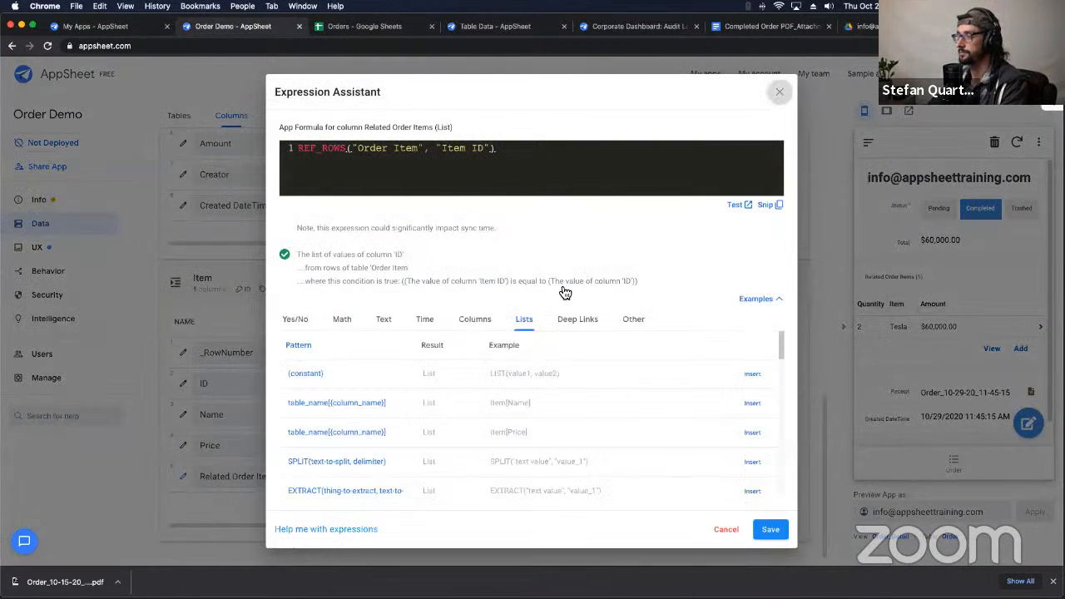
pyautogui.scroll(5, 495, 233)
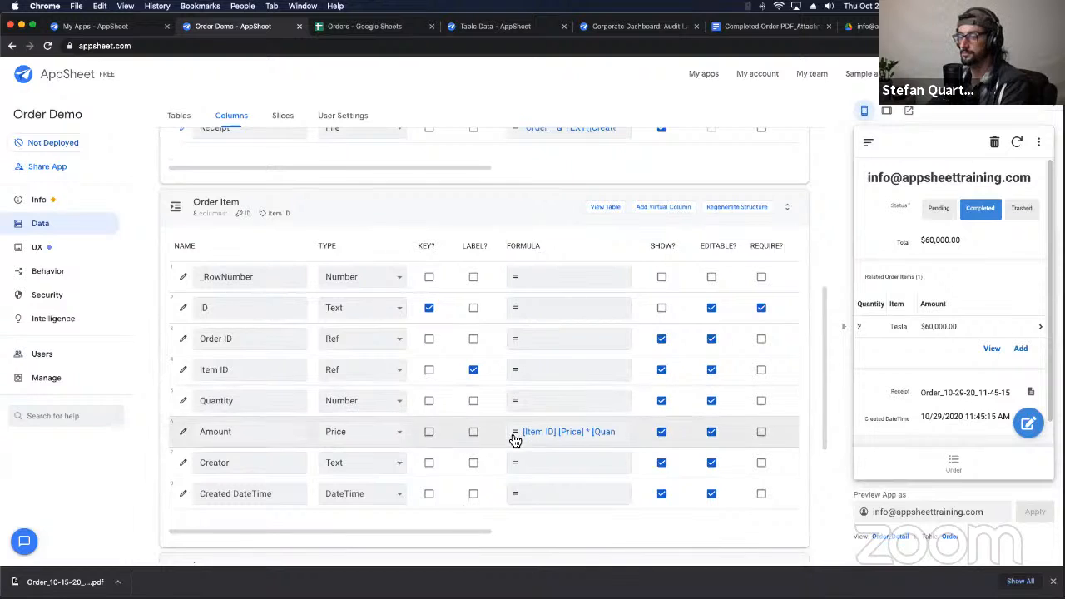
pyautogui.scroll(4, 511, 439)
pyautogui.click(573, 429)
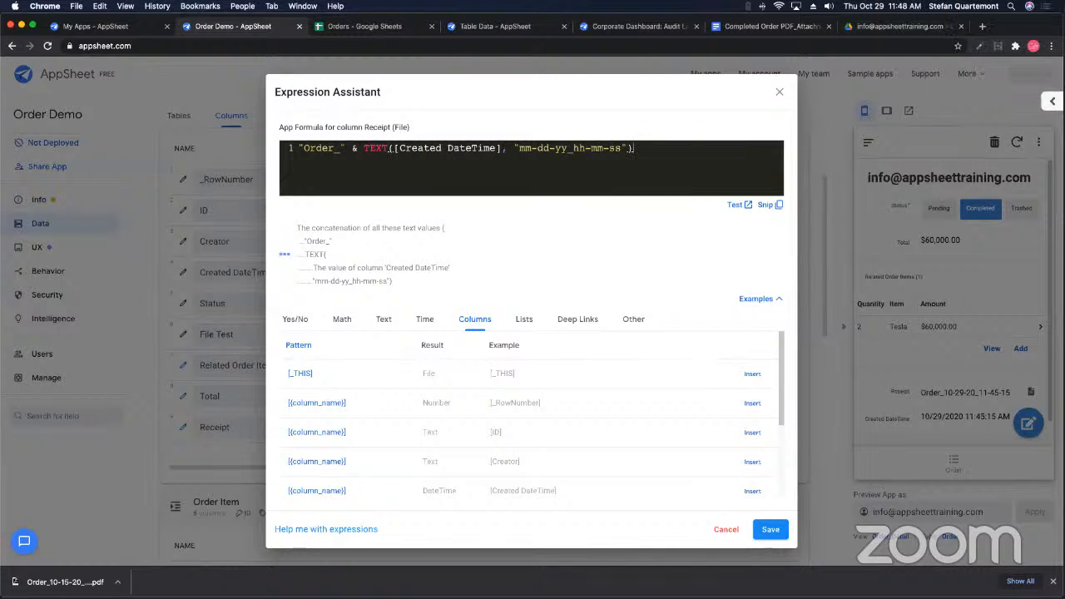
pyautogui.write('& "".pdf')
pyautogui.press('Right')
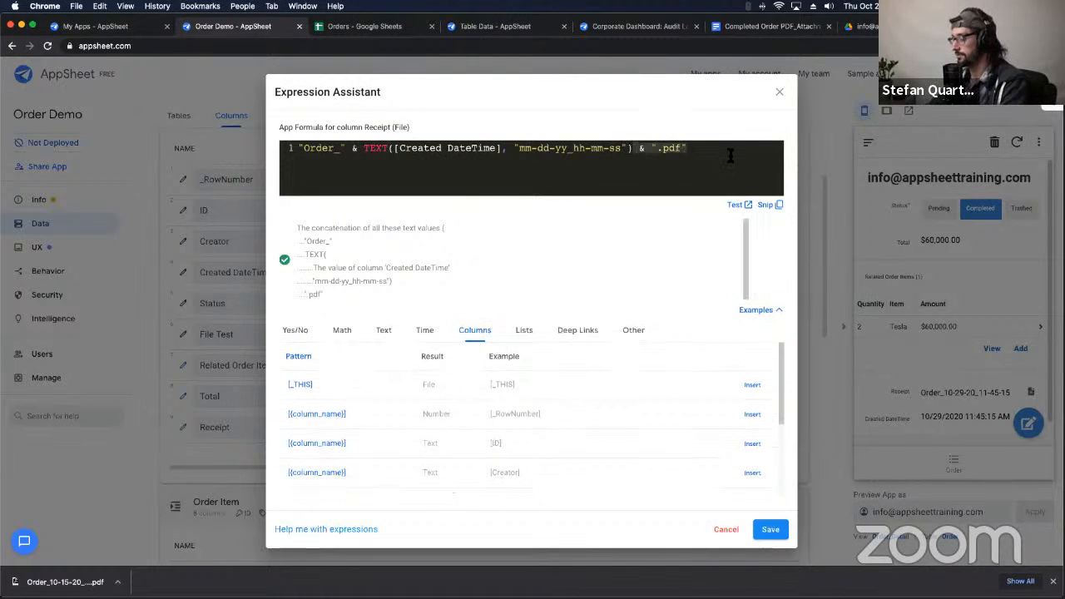
pyautogui.click(769, 529)
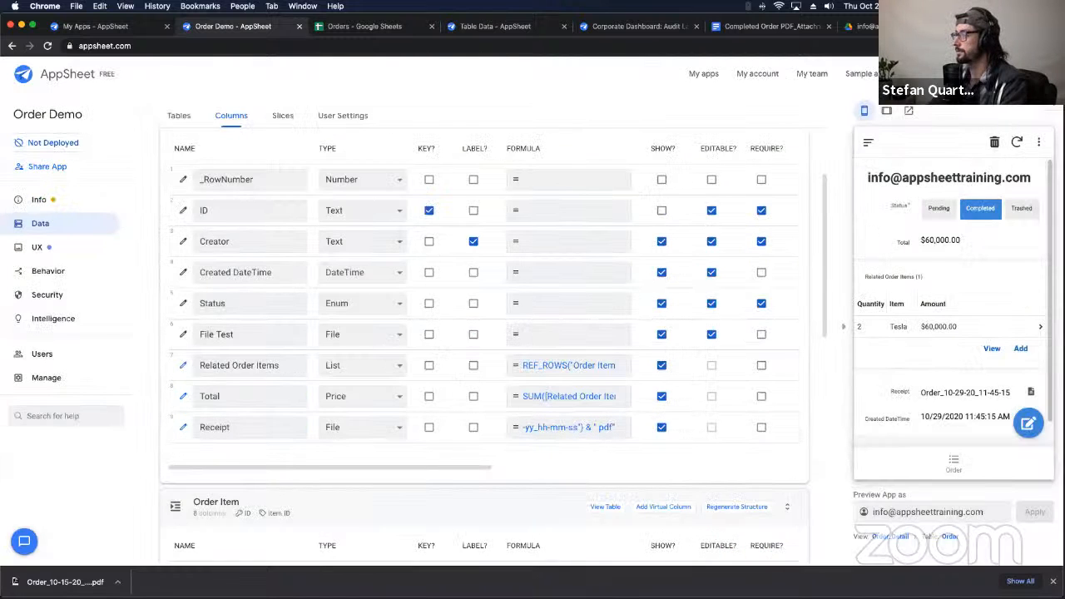
# Step: Save the app and compare the Receipt name with the Order_10-29-20_11-45-15.pdf file in Drive
pyautogui.click(1020, 97)
pyautogui.click(868, 28)
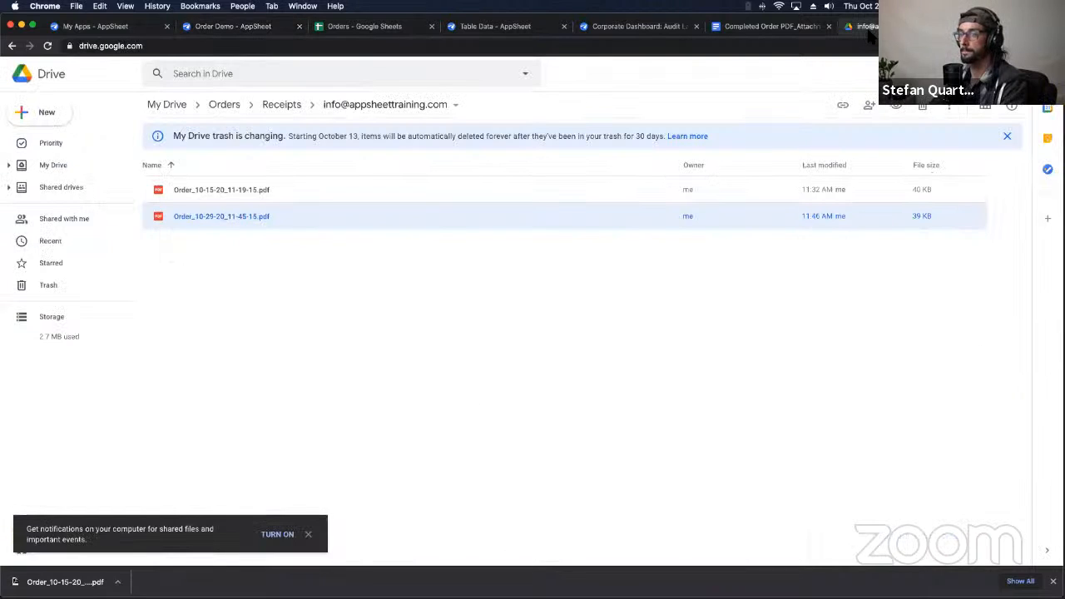
pyautogui.click(232, 26)
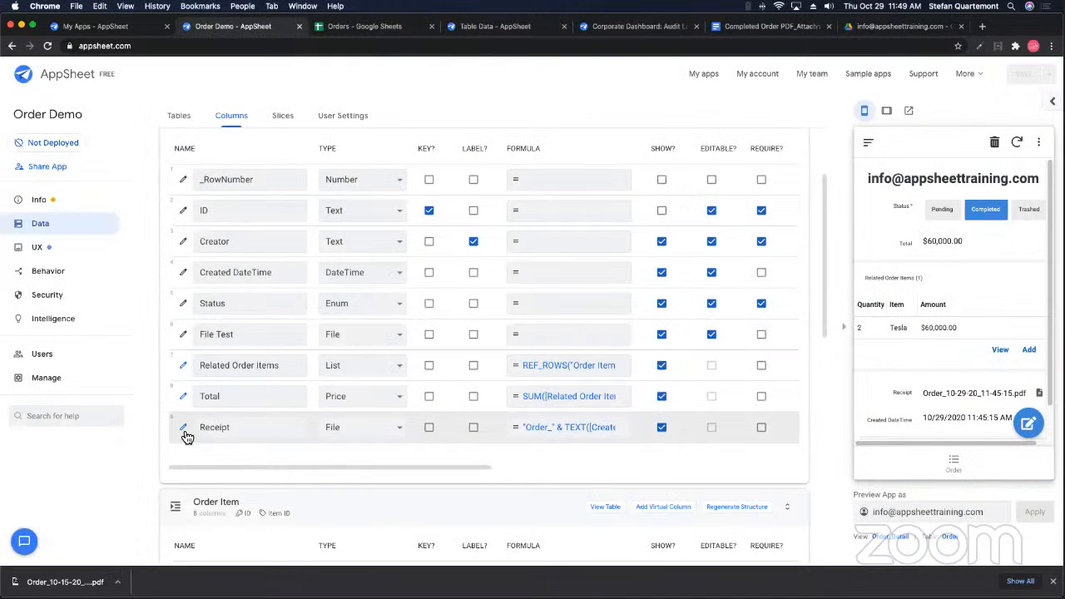
pyautogui.click(184, 428)
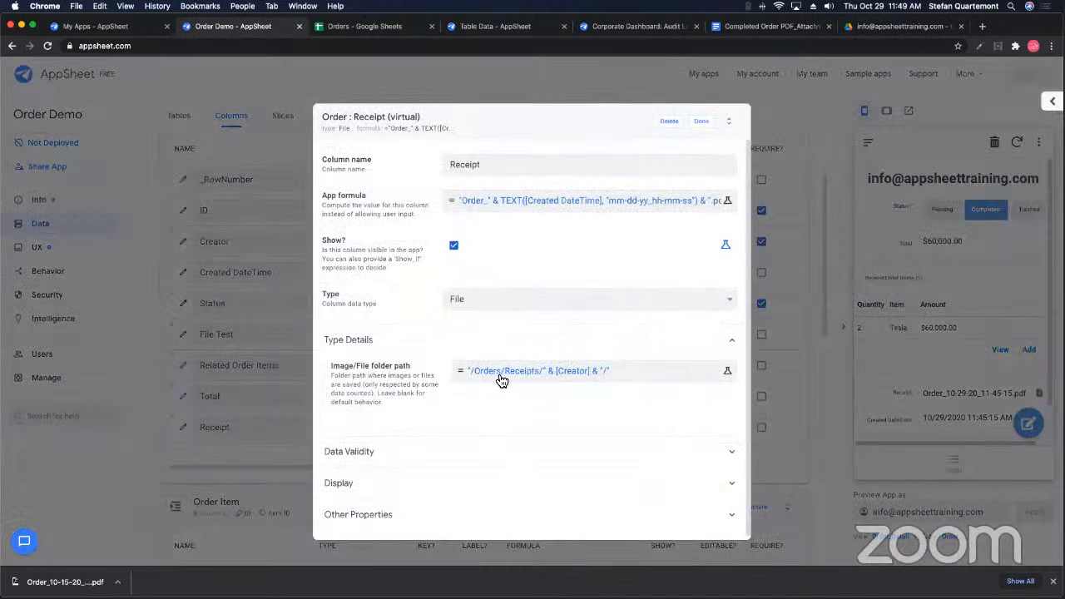
pyautogui.click(701, 120)
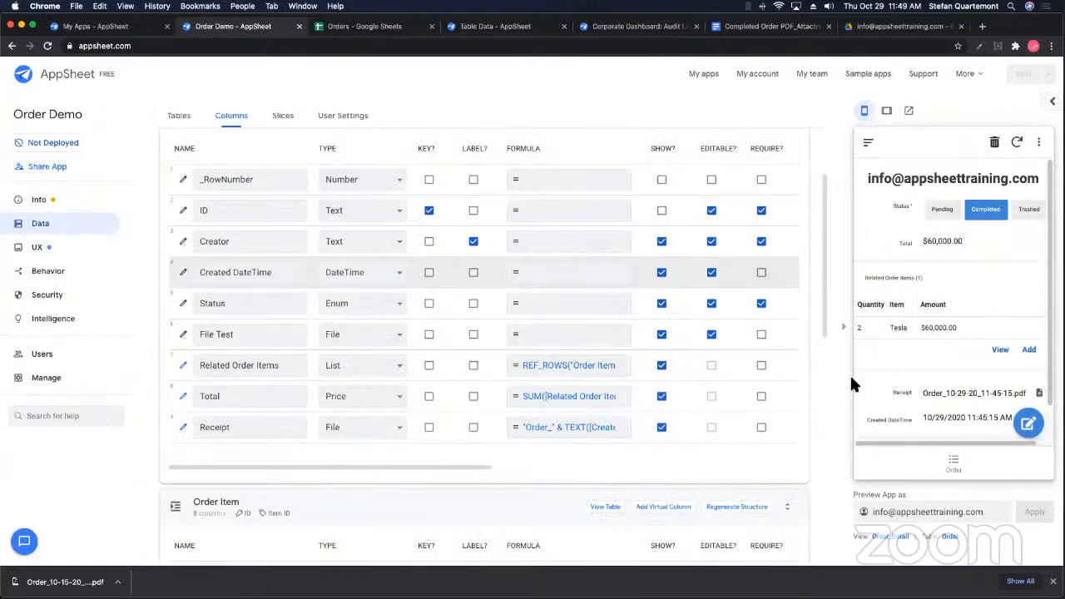
pyautogui.click(1040, 394)
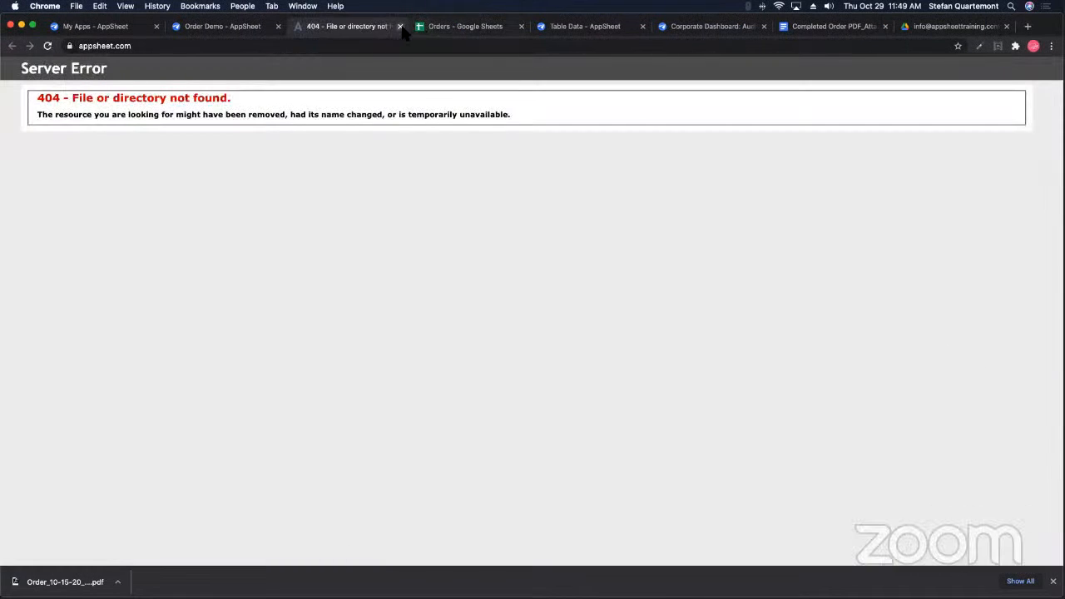
pyautogui.click(400, 27)
pyautogui.scroll(-2, 1011, 370)
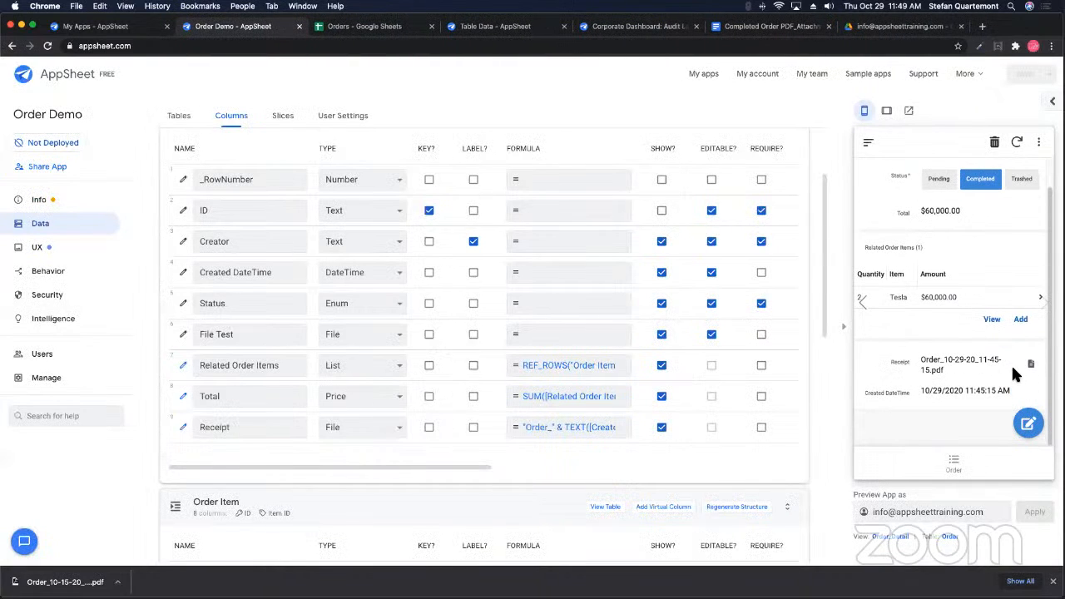
pyautogui.click(1029, 366)
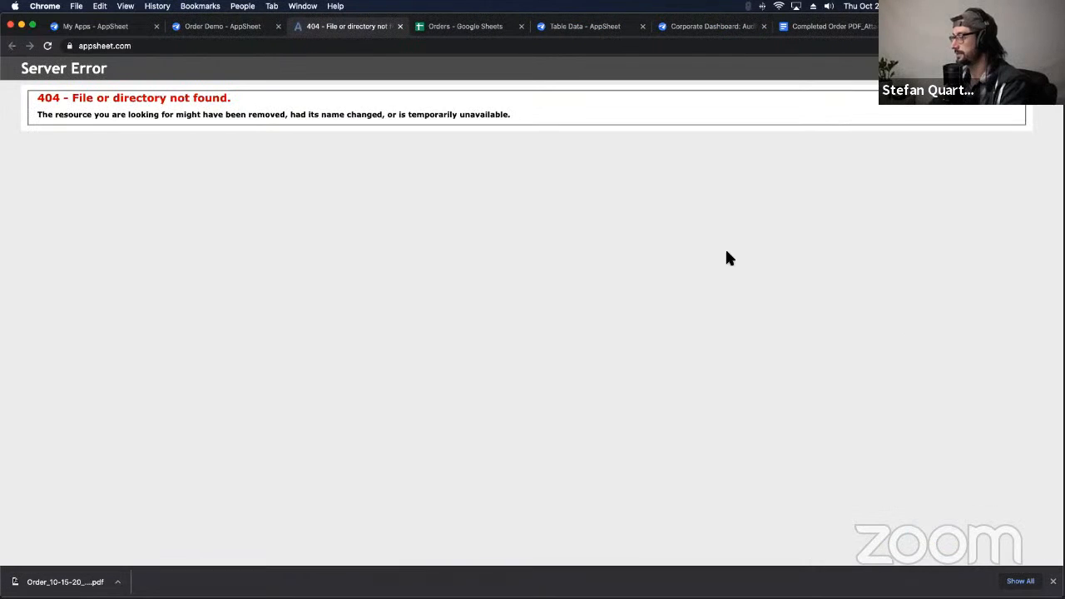
pyautogui.click(400, 27)
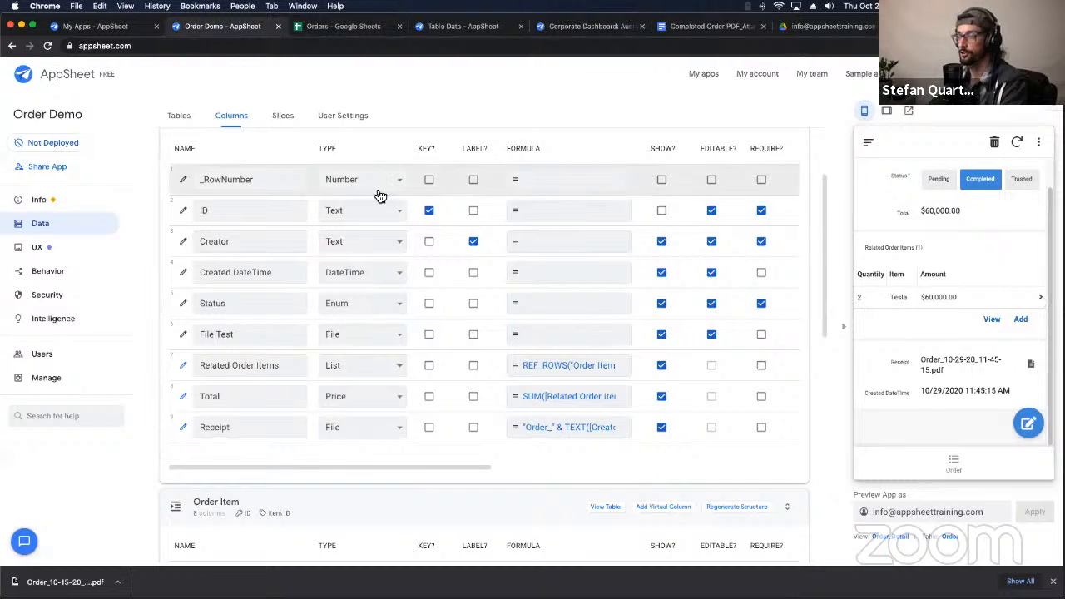
pyautogui.scroll(2, 979, 356)
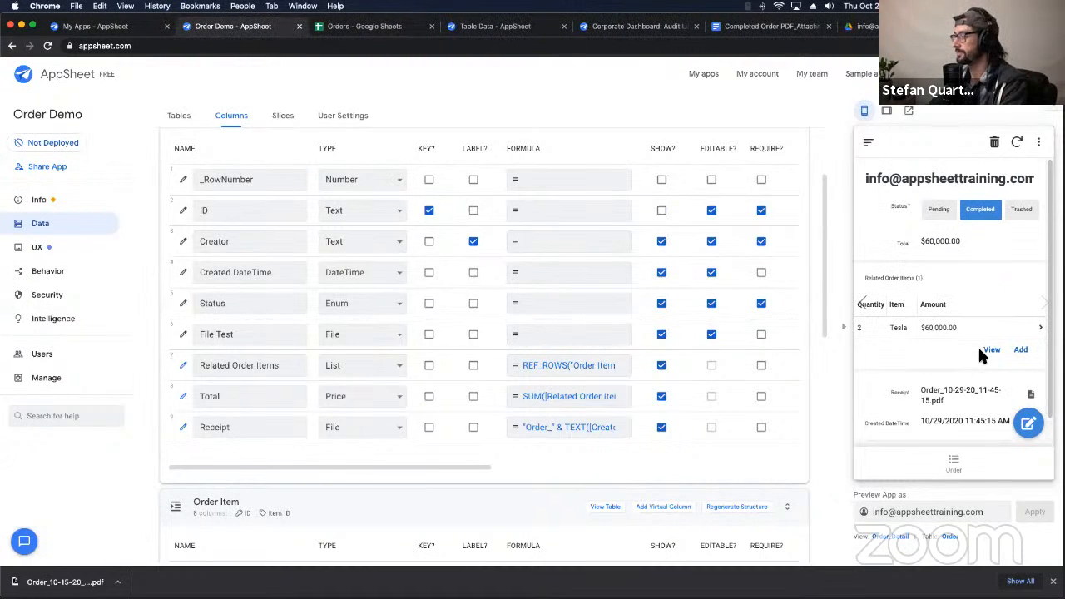
pyautogui.click(868, 143)
pyautogui.click(1038, 253)
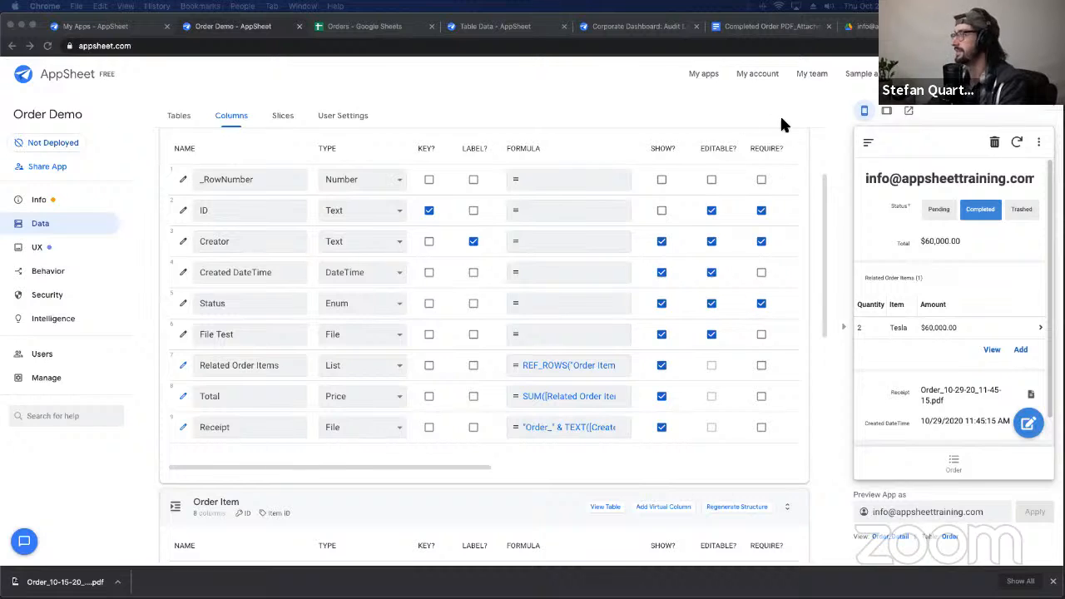
pyautogui.scroll(-1, 911, 368)
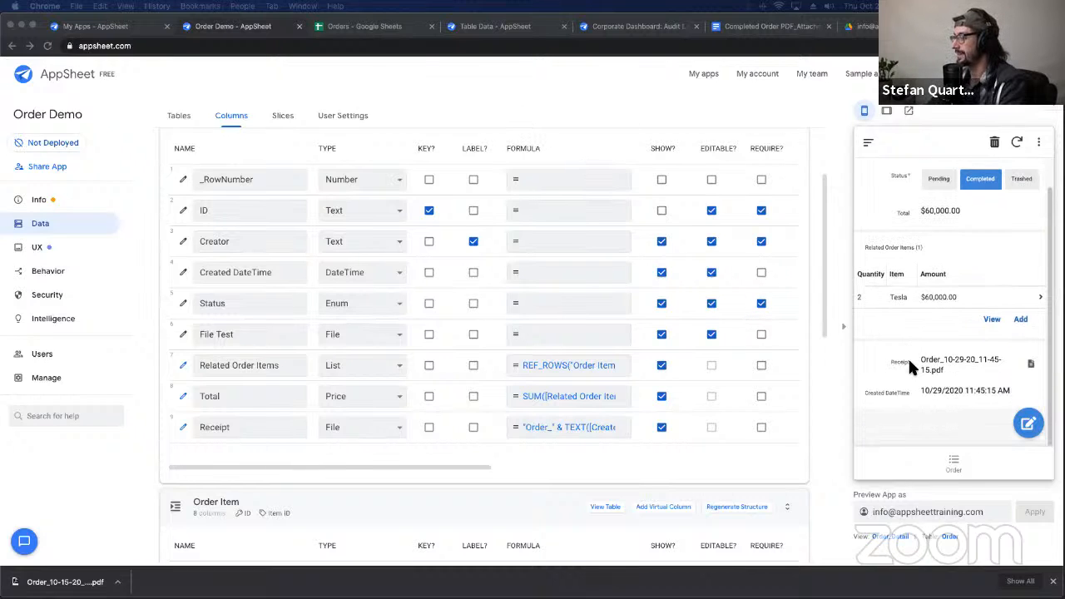
pyautogui.scroll(1, 911, 368)
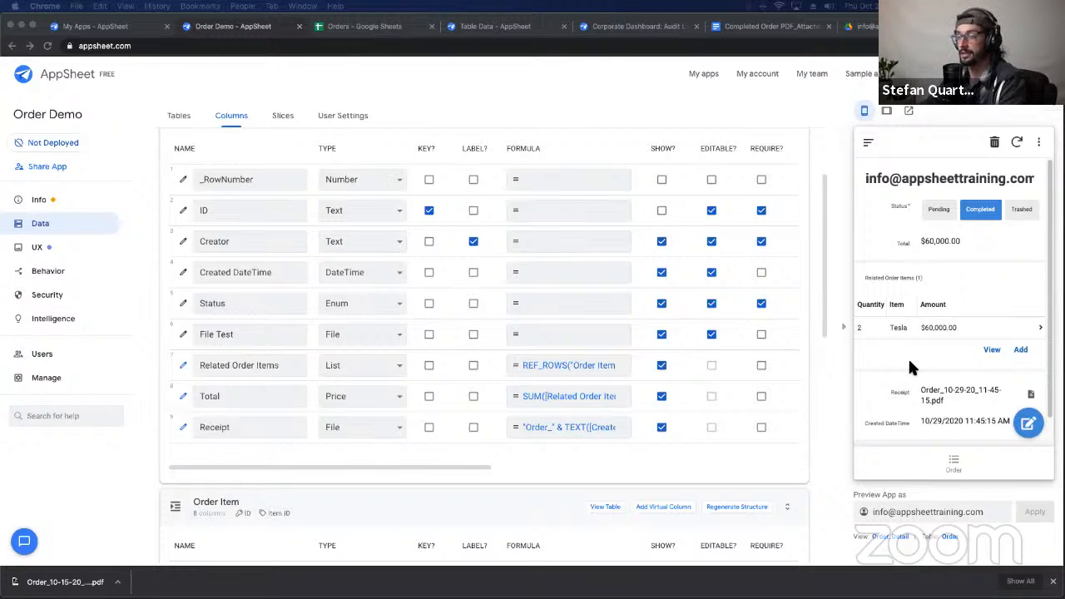
pyautogui.click(183, 336)
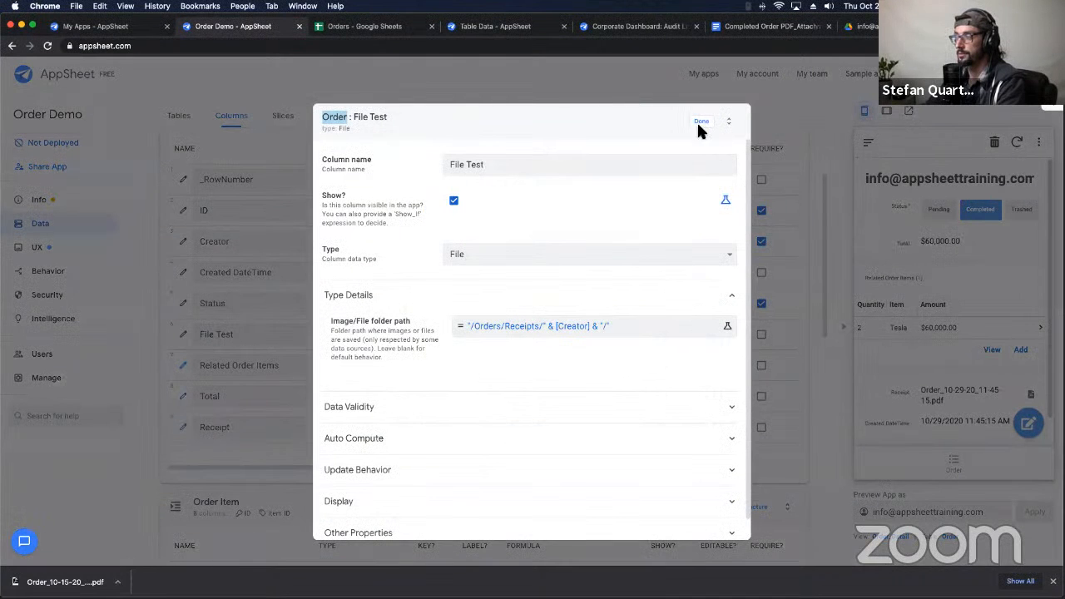
pyautogui.click(697, 127)
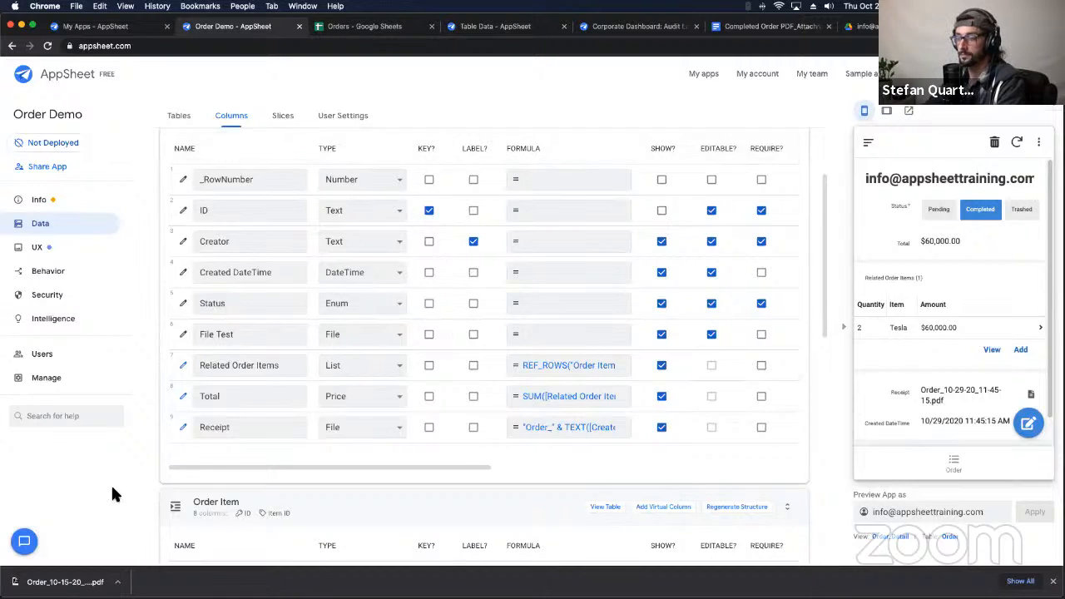
pyautogui.click(183, 428)
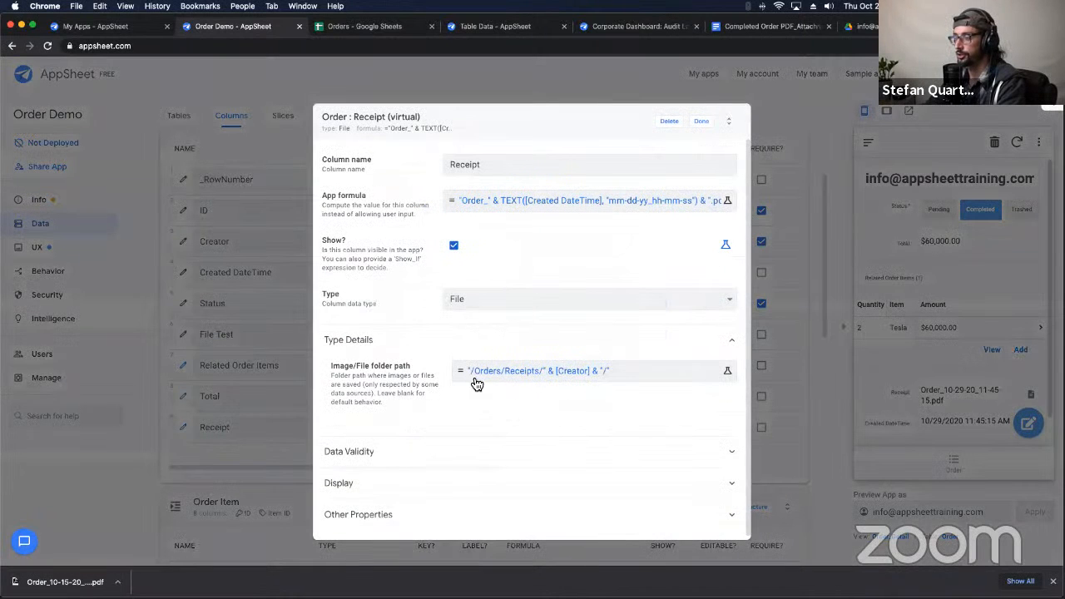
pyautogui.click(703, 123)
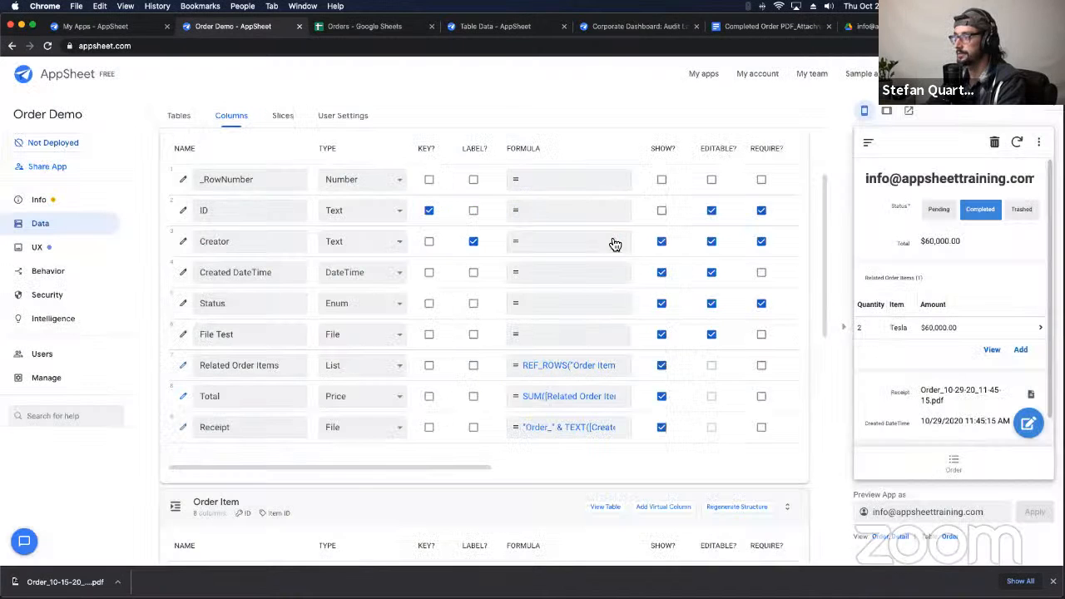
pyautogui.click(494, 29)
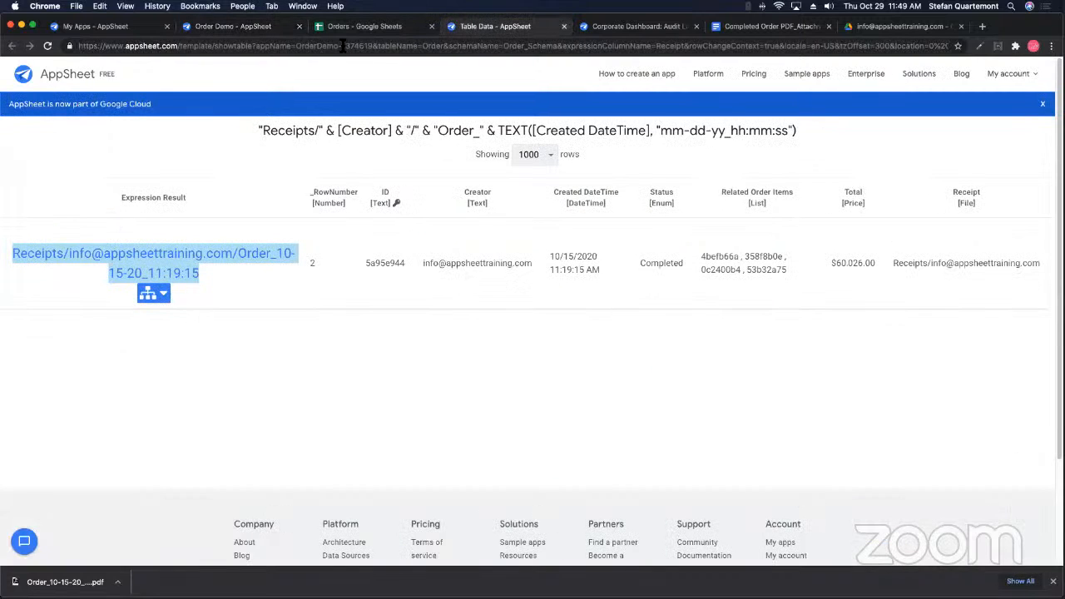
pyautogui.click(356, 29)
pyautogui.click(262, 32)
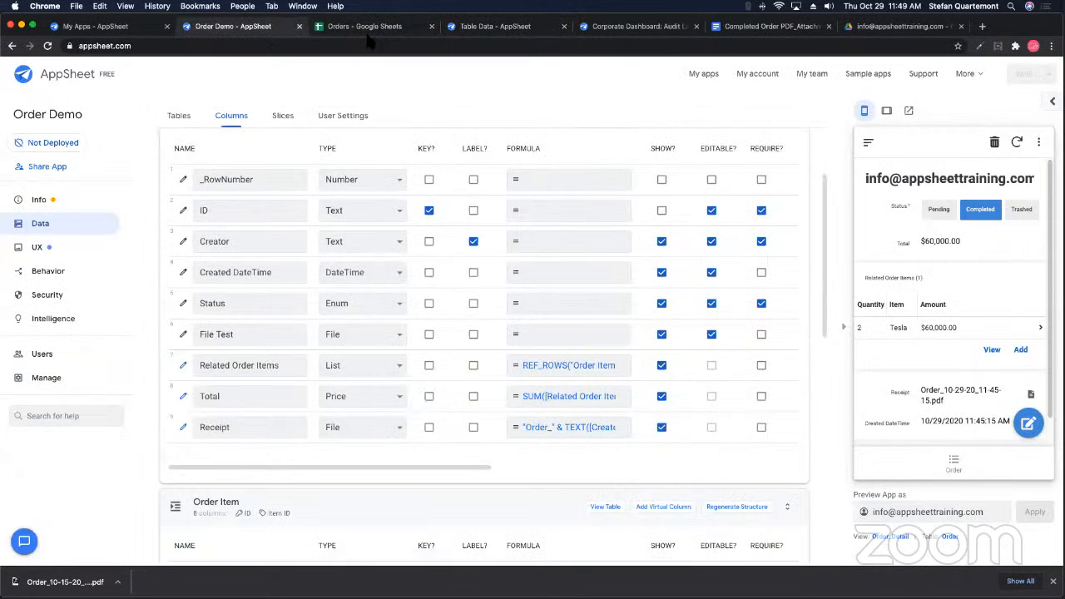
pyautogui.click(370, 32)
pyautogui.click(470, 29)
pyautogui.click(639, 25)
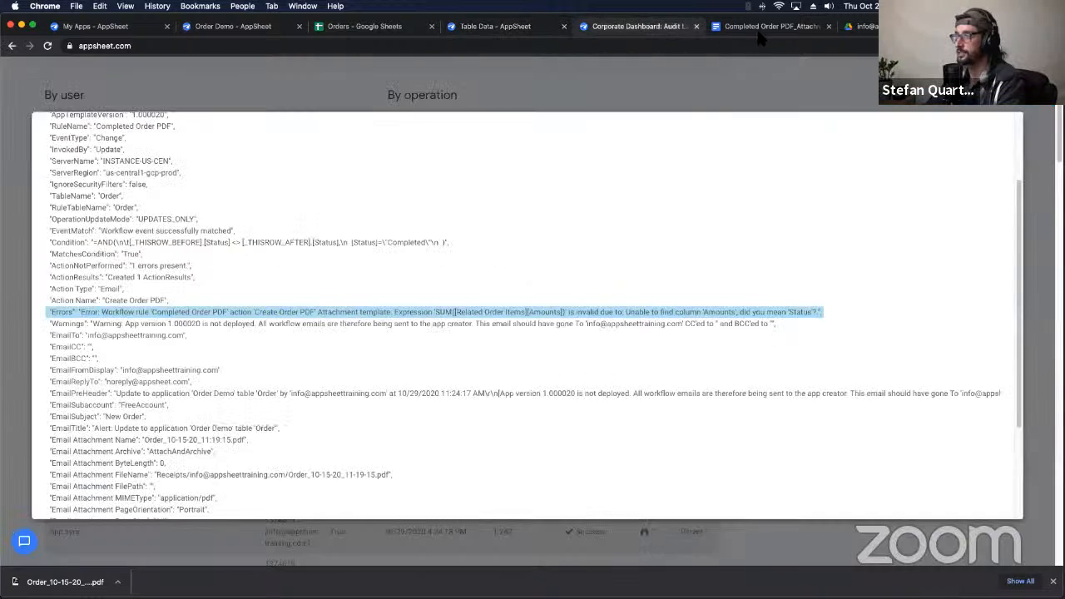
pyautogui.click(763, 25)
pyautogui.click(231, 28)
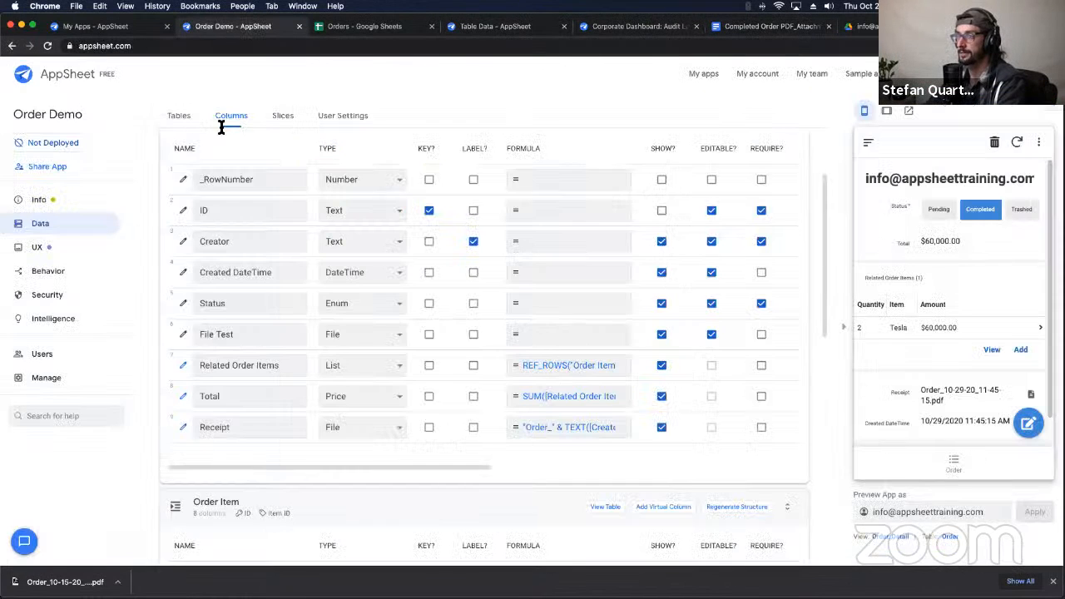
pyautogui.scroll(-1, 935, 408)
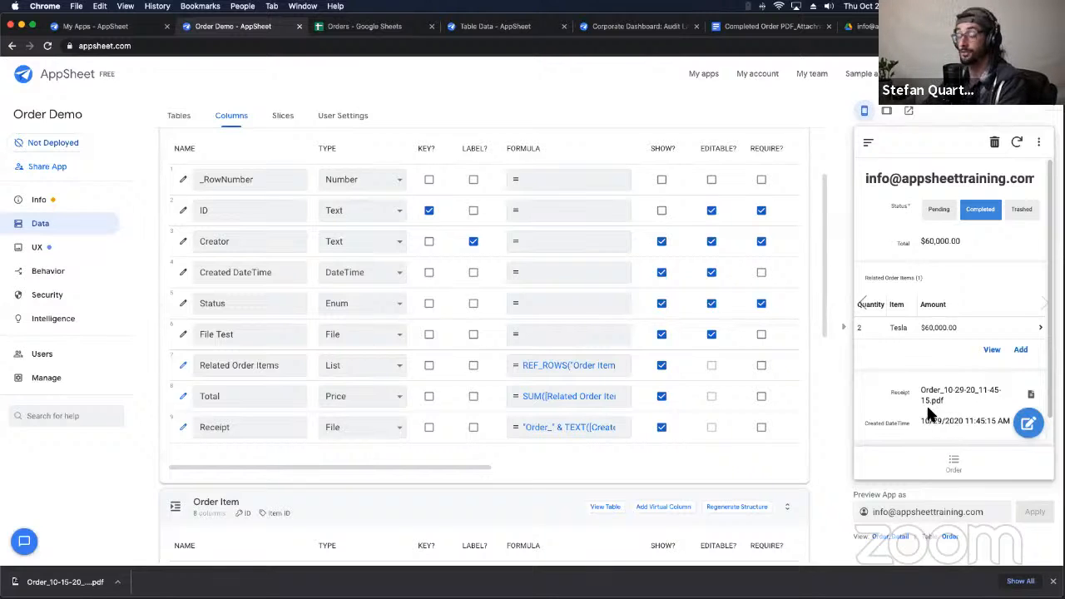
pyautogui.scroll(-1, 938, 403)
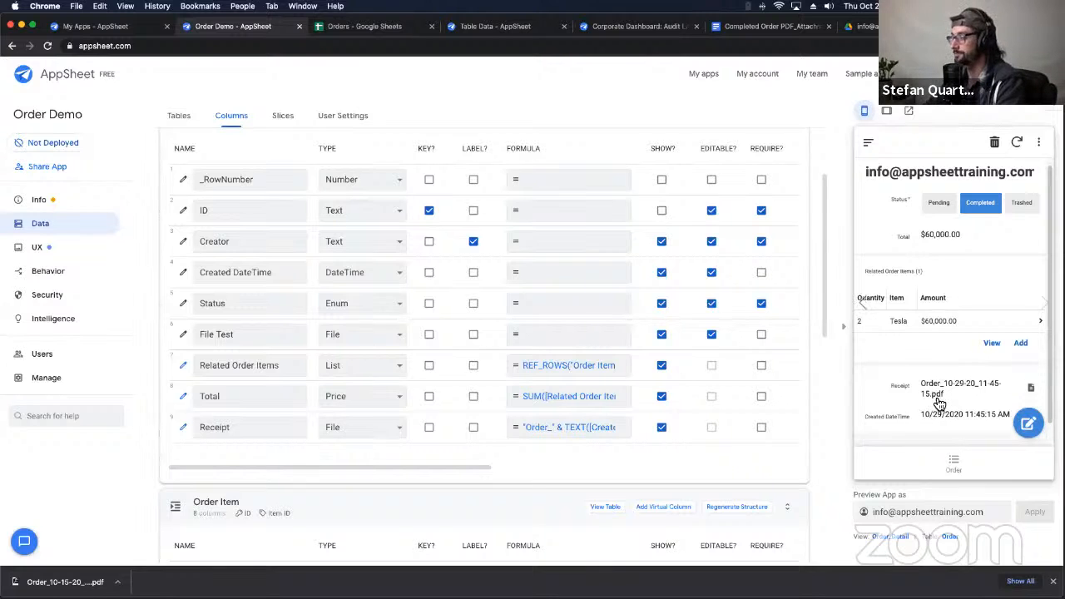
pyautogui.scroll(1, 938, 403)
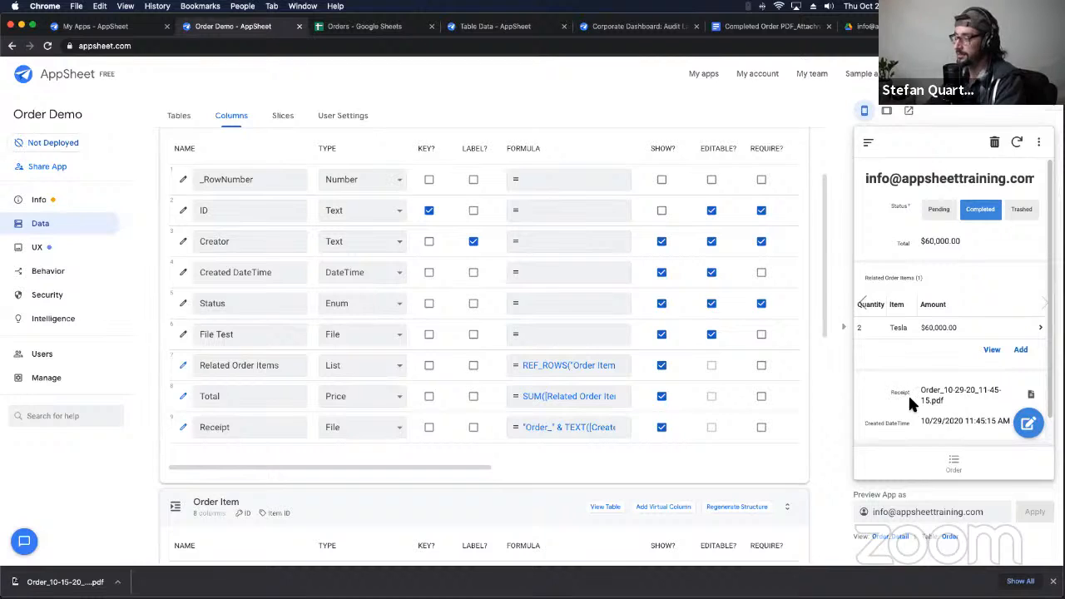
pyautogui.doubleClick(912, 398)
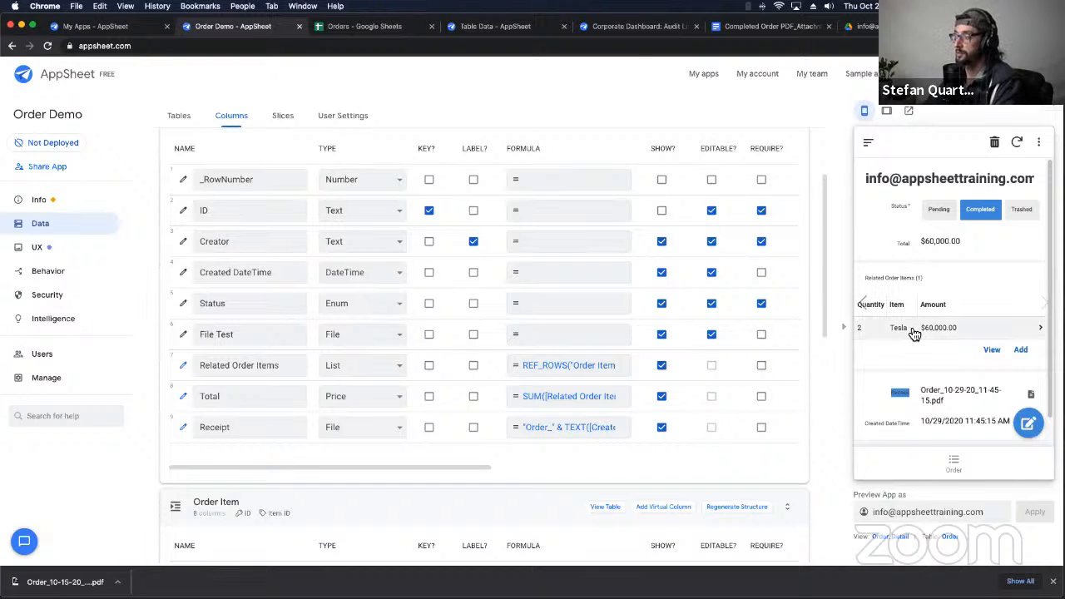
pyautogui.scroll(-2, 913, 332)
pyautogui.scroll(2, 914, 333)
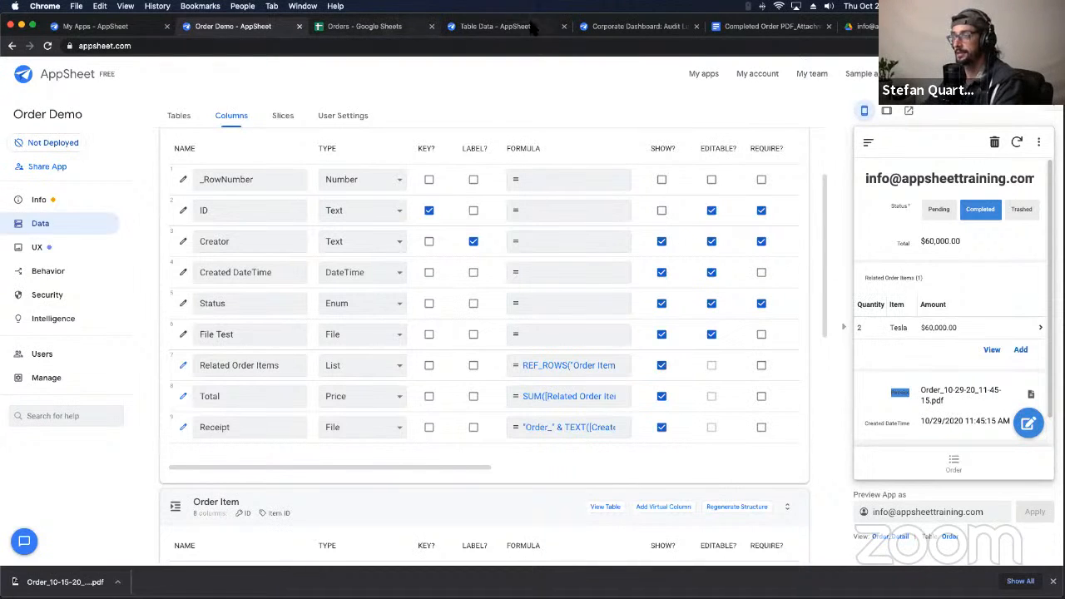
# Step: Bring up the Completed Order PDF template document and inspect its <<[Total]>> Grand Total cell
pyautogui.click(860, 27)
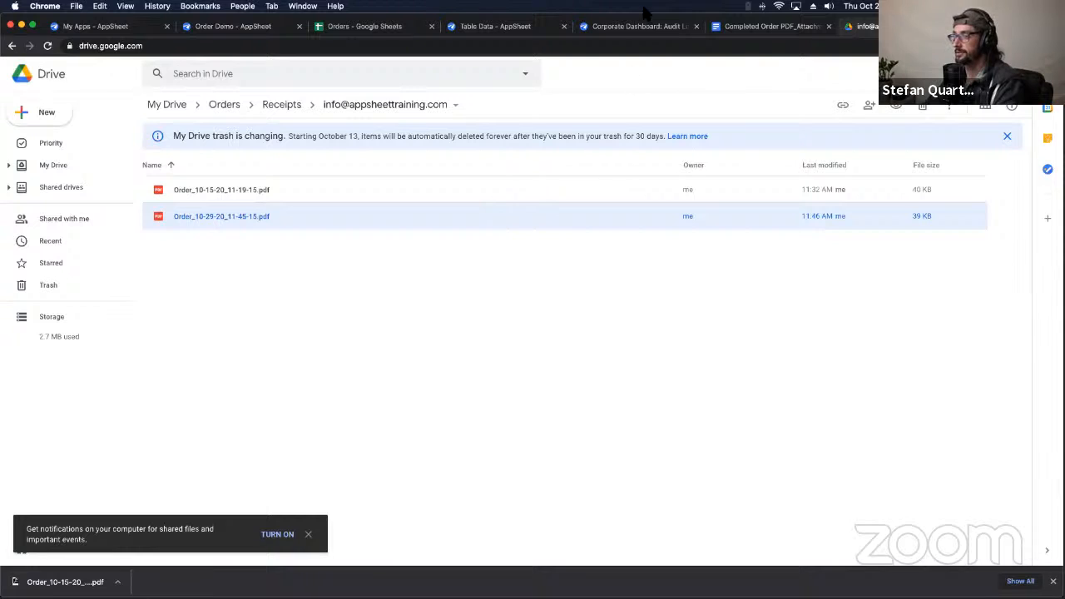
pyautogui.click(482, 26)
pyautogui.click(765, 26)
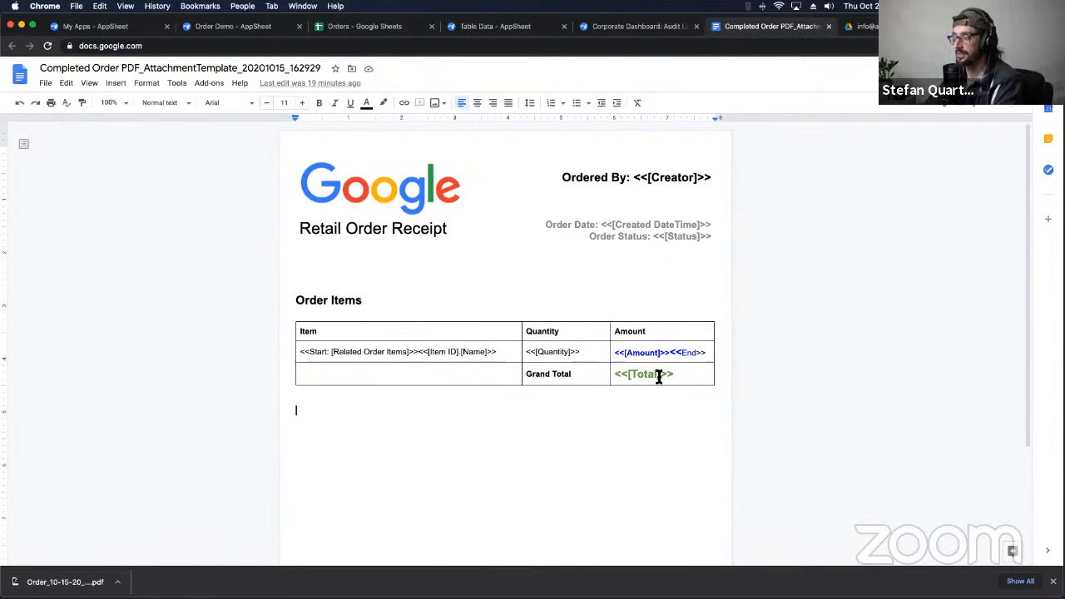
pyautogui.moveTo(658, 376); pyautogui.dragTo(691, 373)
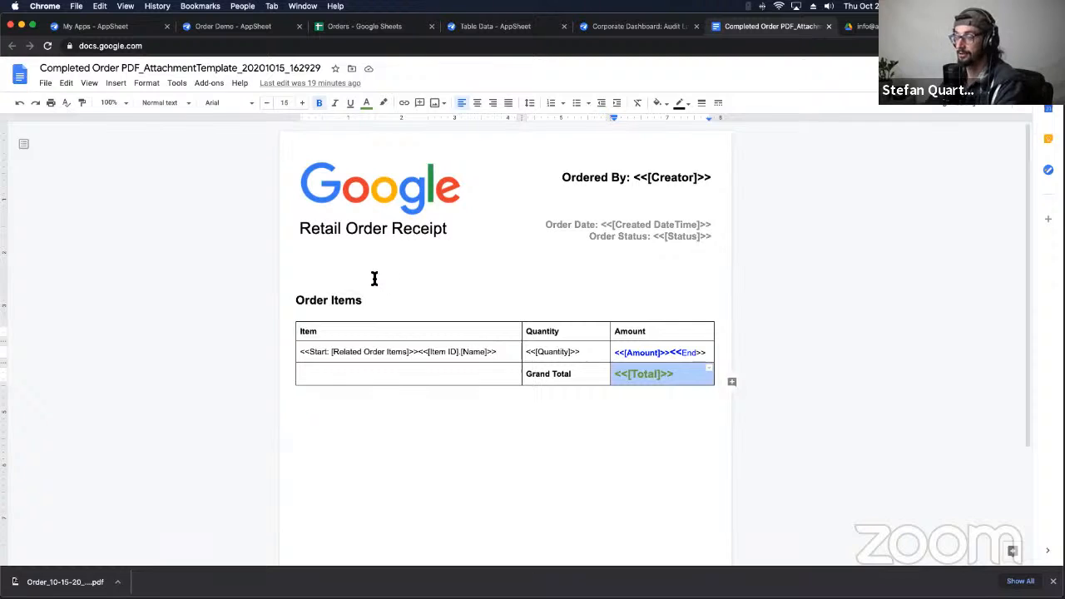
pyautogui.click(345, 267)
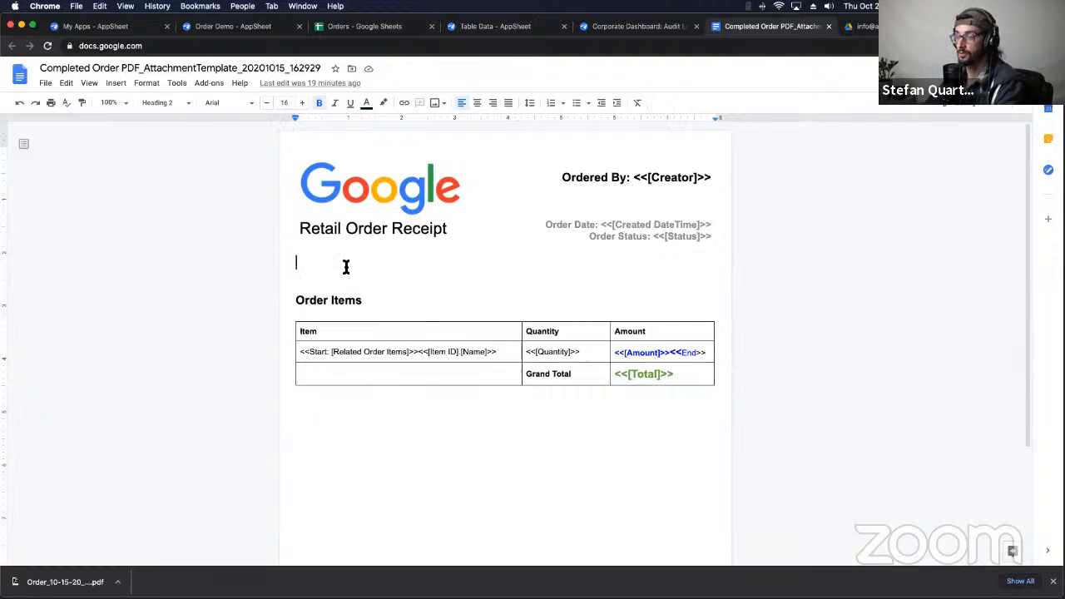
# Step: Return to the Order Demo editor's Order columns, select the Receipt column name, and dismiss the downloads shelf
pyautogui.click(226, 27)
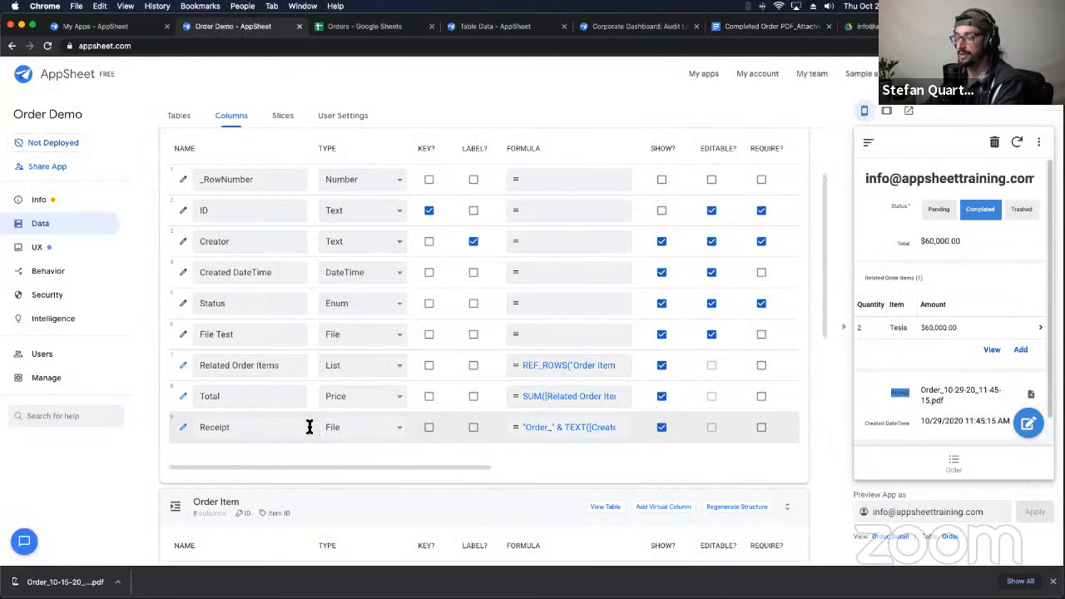
pyautogui.doubleClick(278, 427)
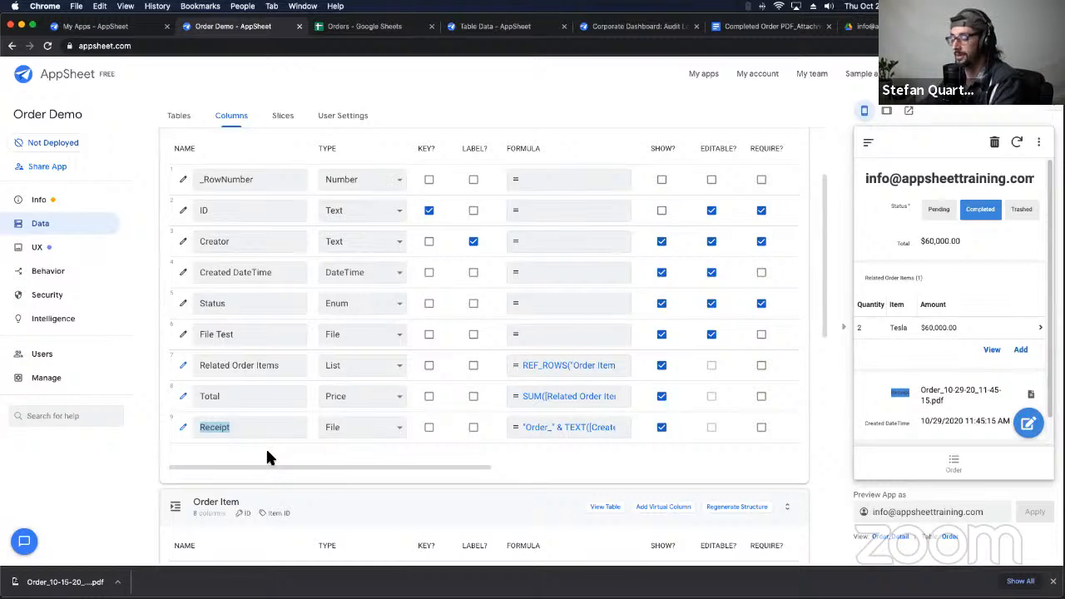
pyautogui.click(1052, 580)
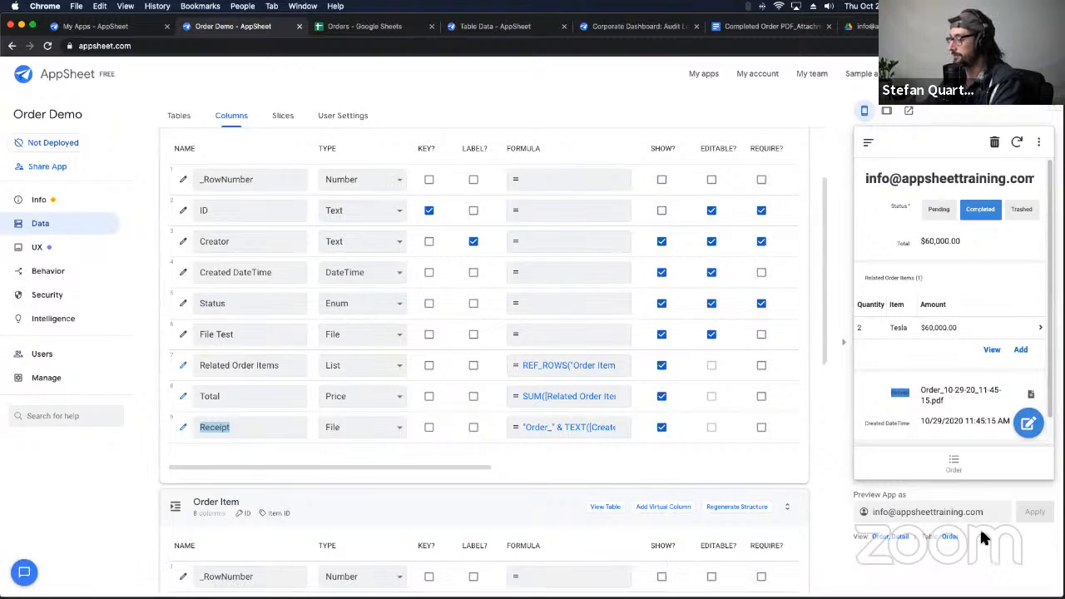